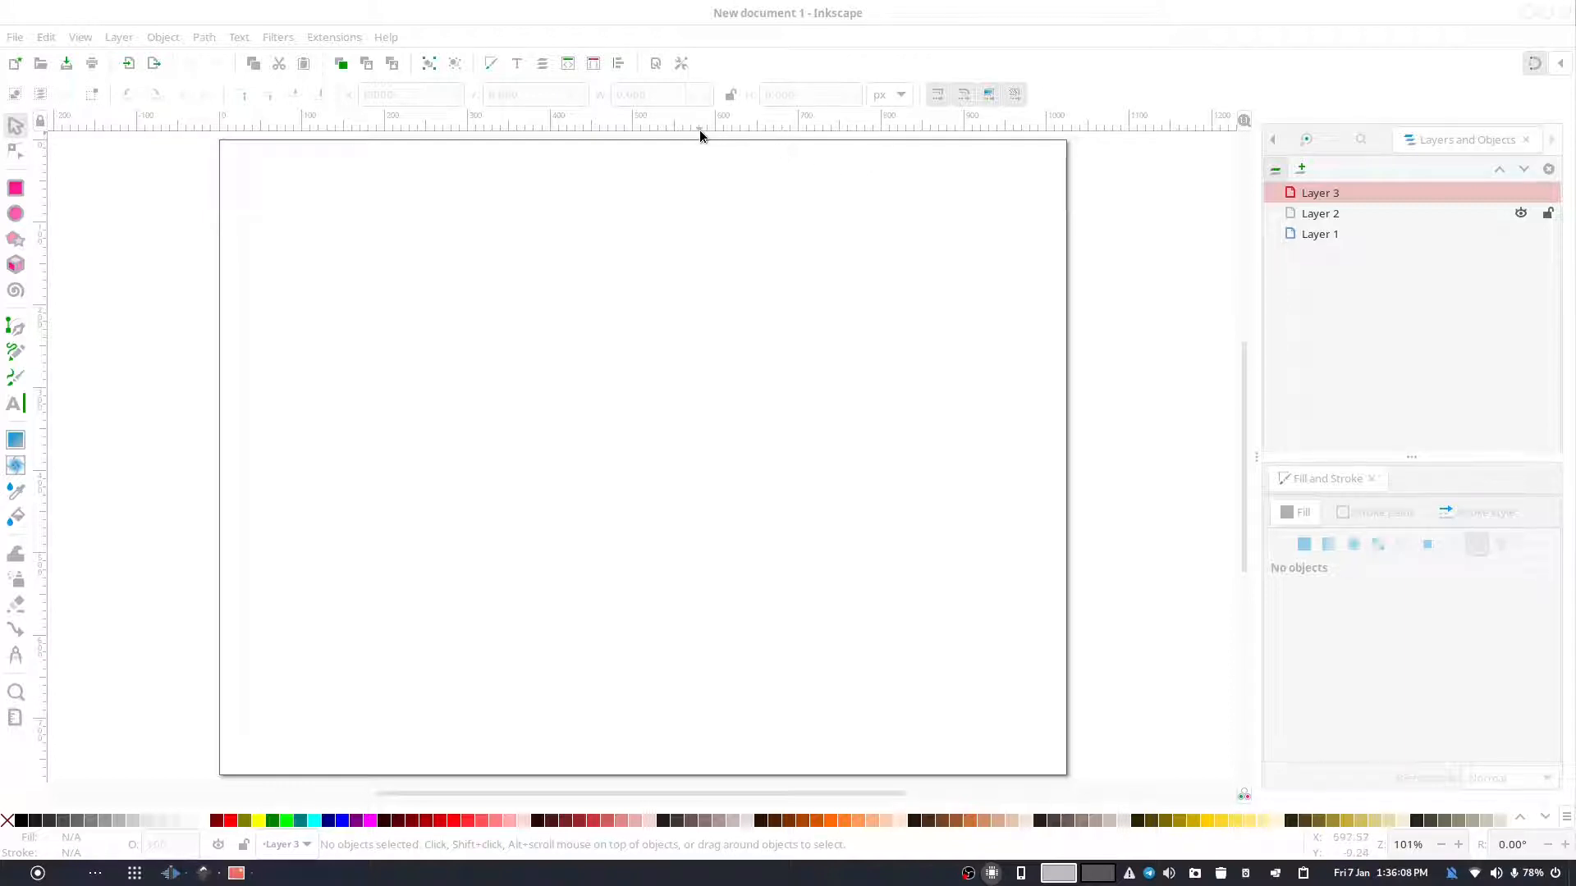
- Set the page height to 1024 px in the document properties to make the page square
click(656, 66)
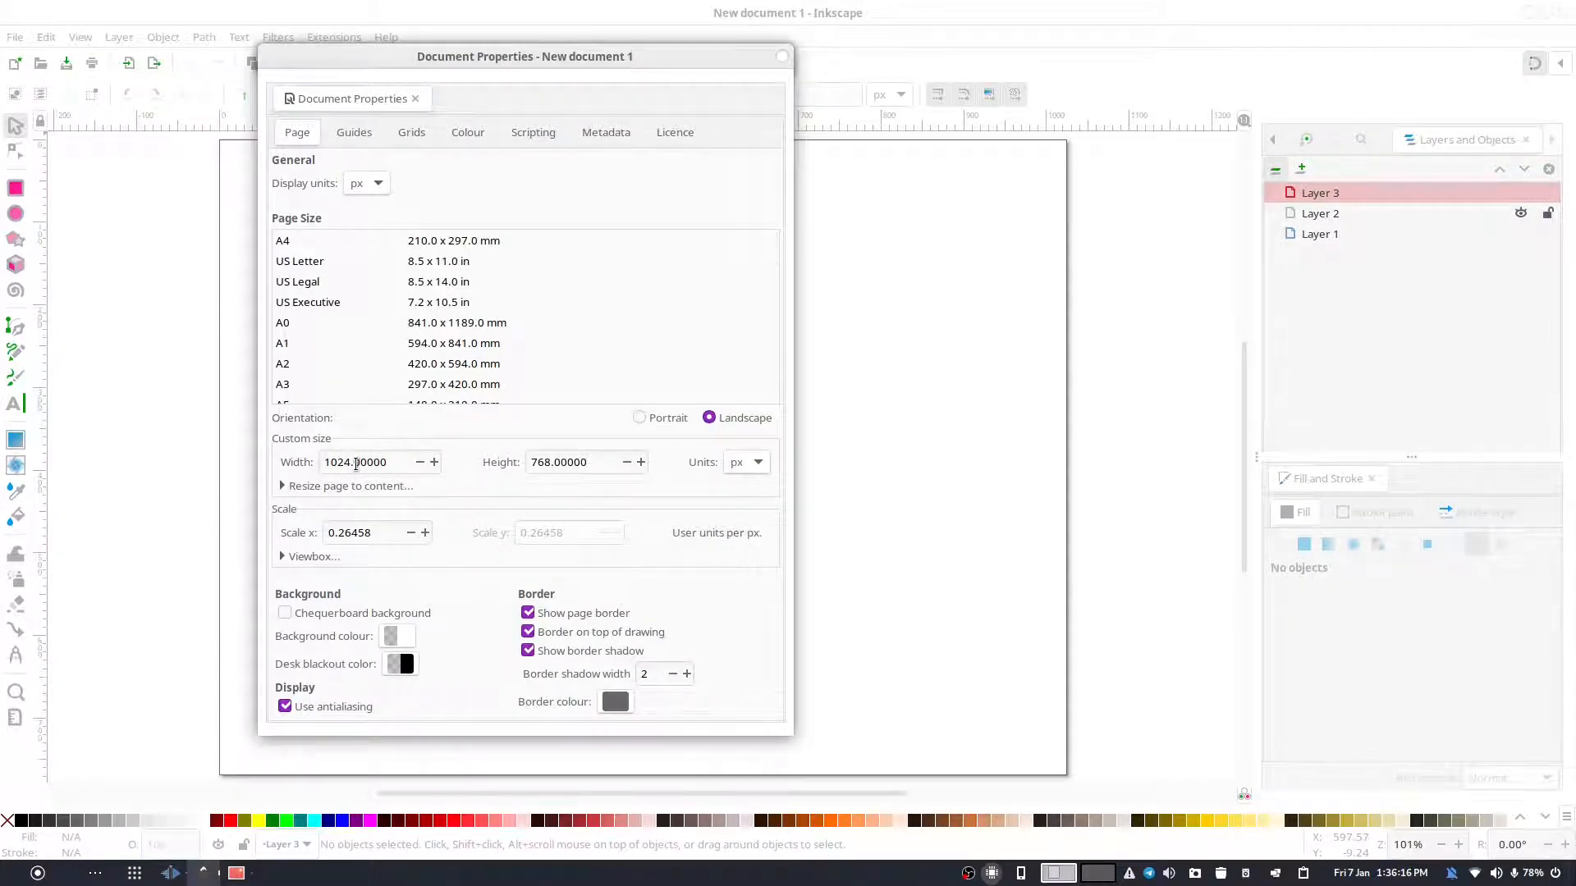
double_click(536, 462)
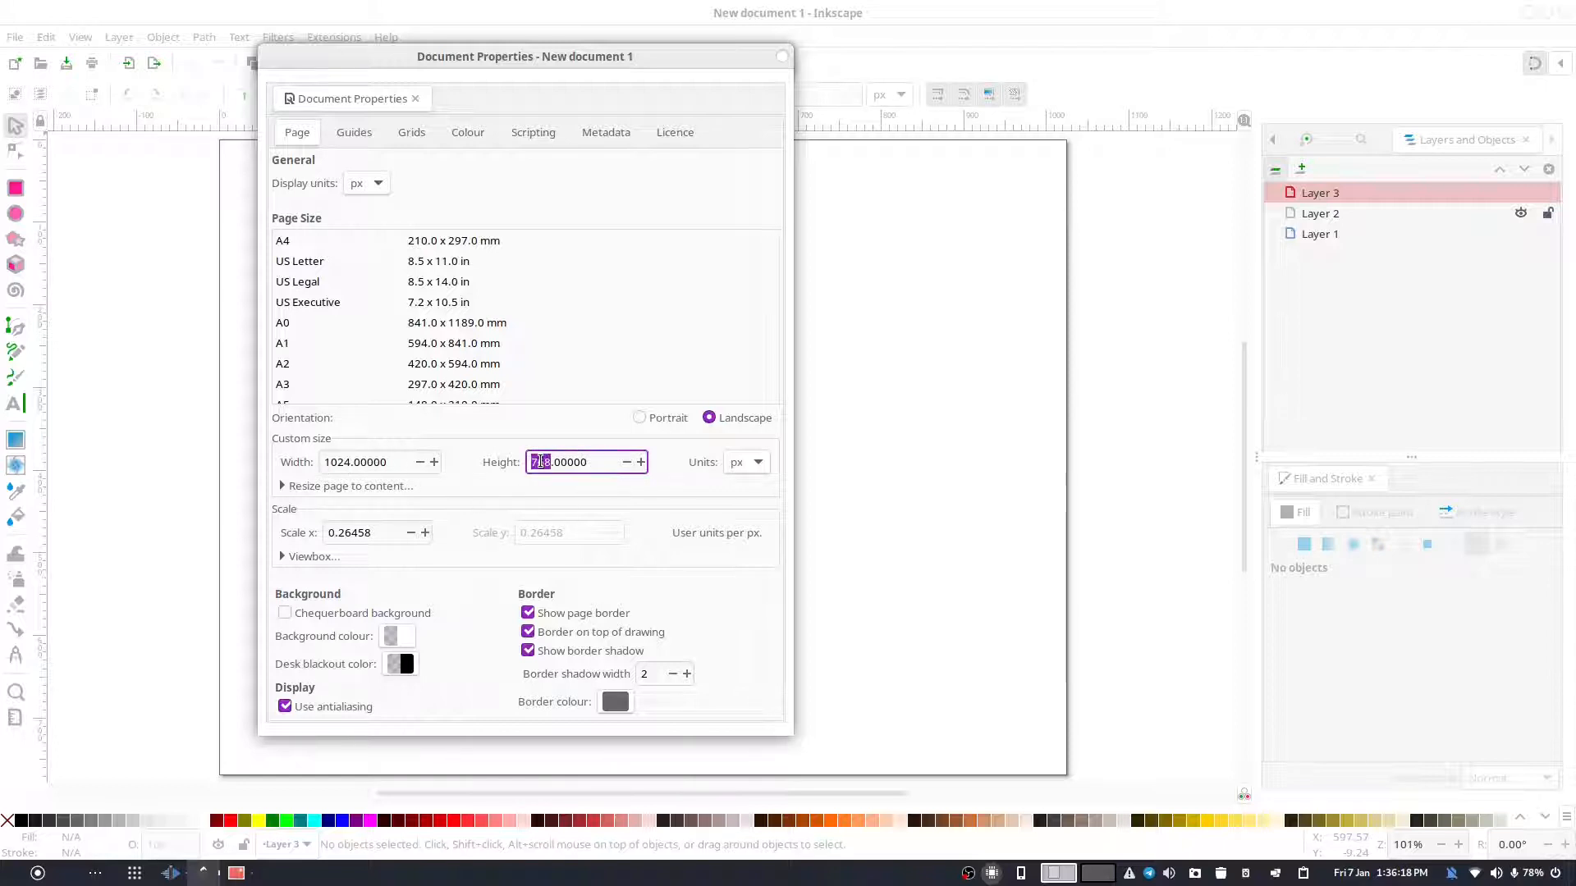
text(1)
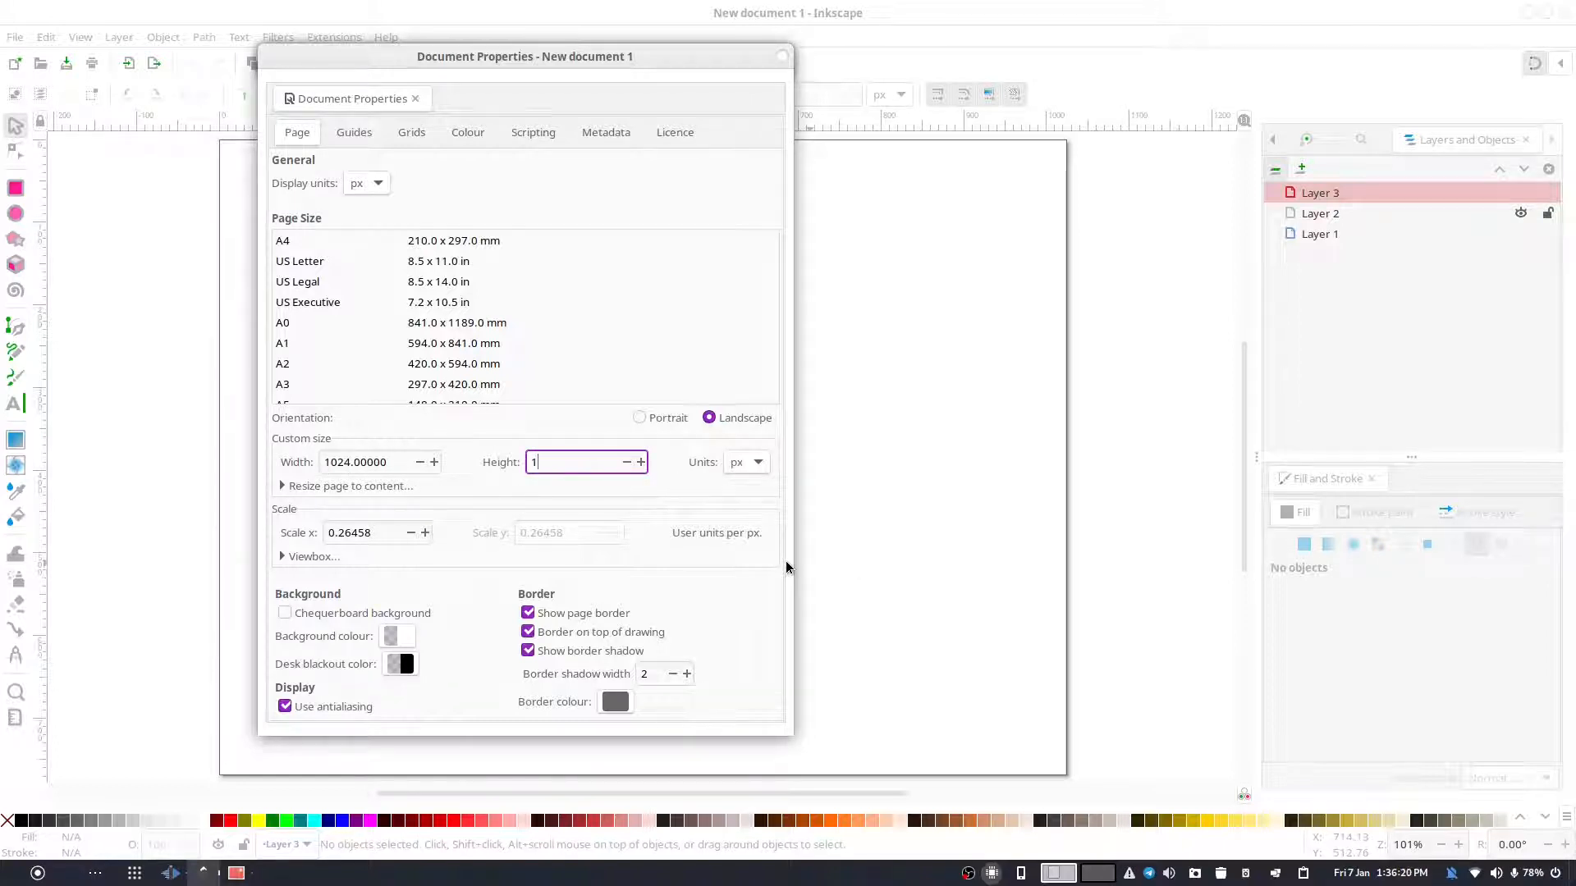
text(024)
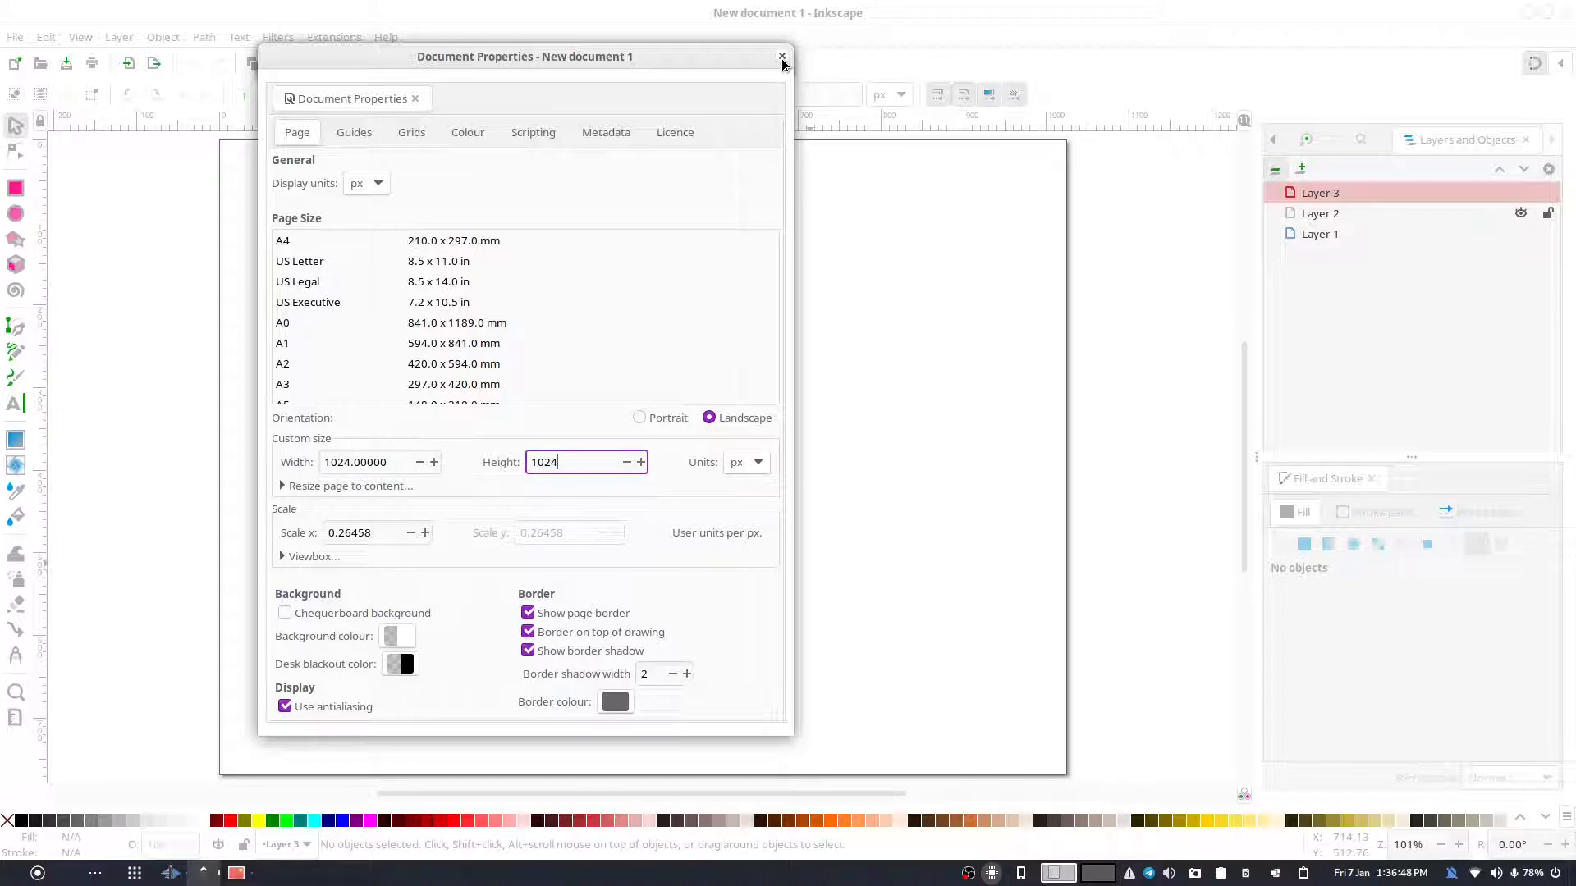
click(782, 57)
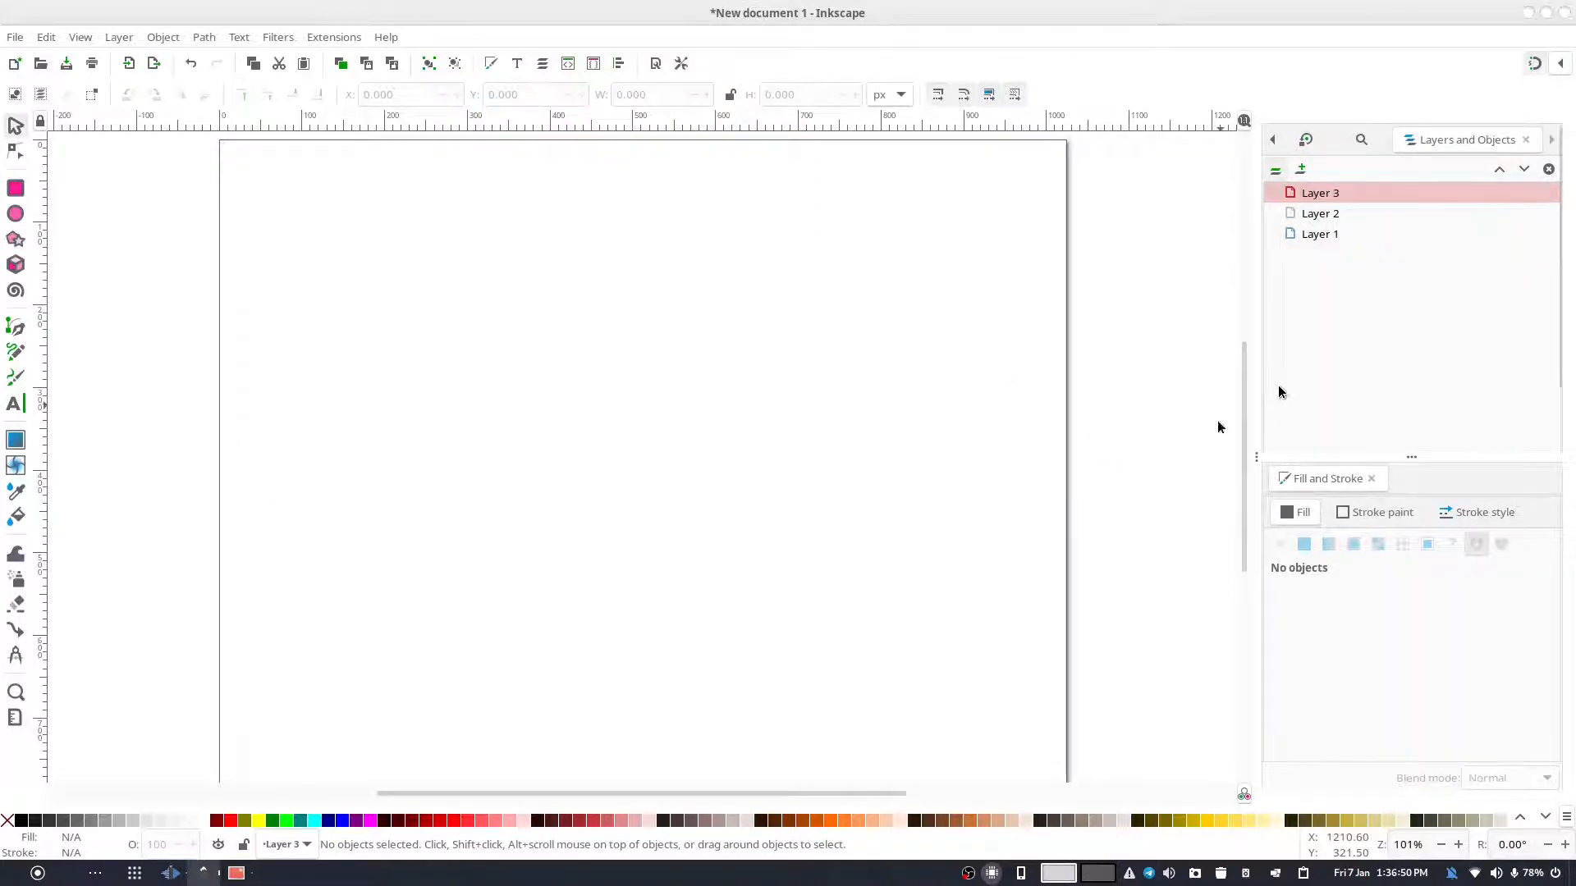
- Bring the photo IMG_20161225_135122_1.jpg from the image viewer into the Inkscape document as an embedded image with DPI from file
click(236, 874)
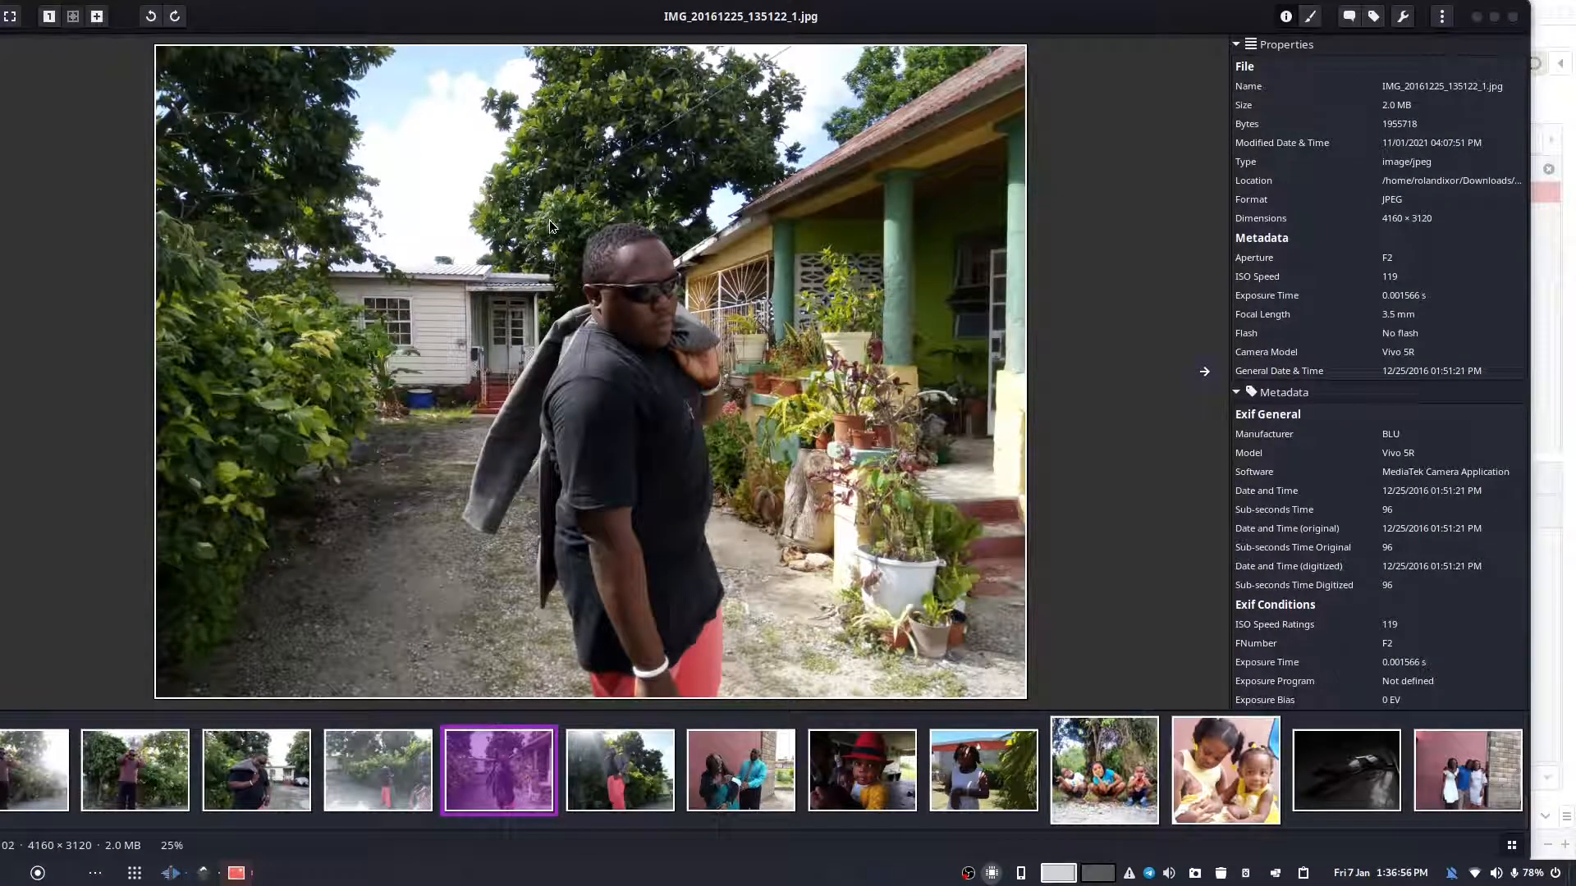
mouse_move(195, 881)
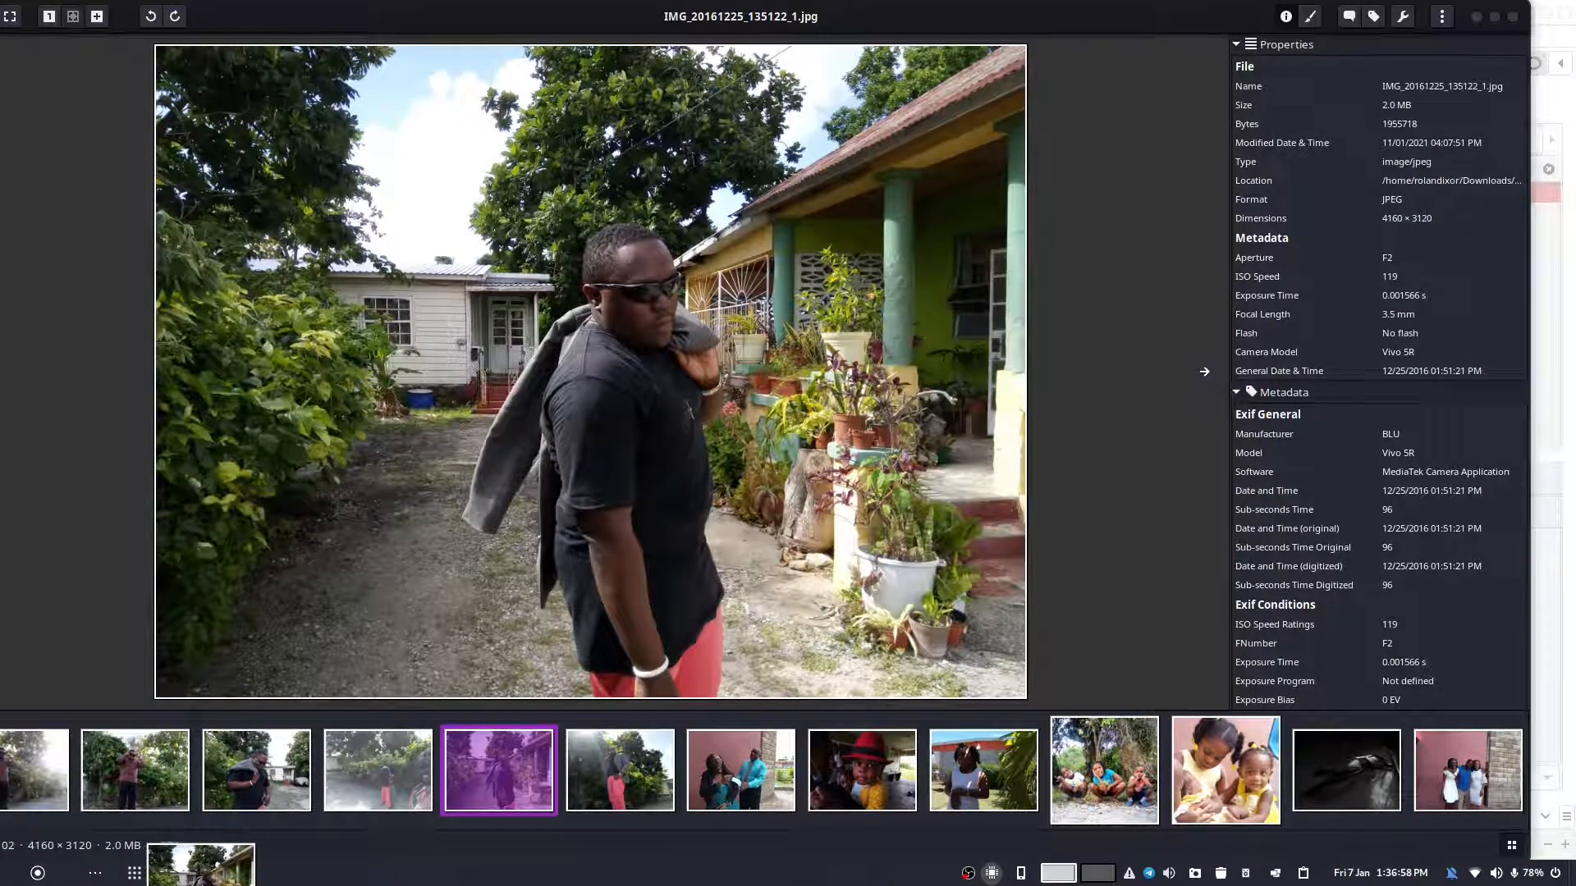
drag(195, 880, 667, 346)
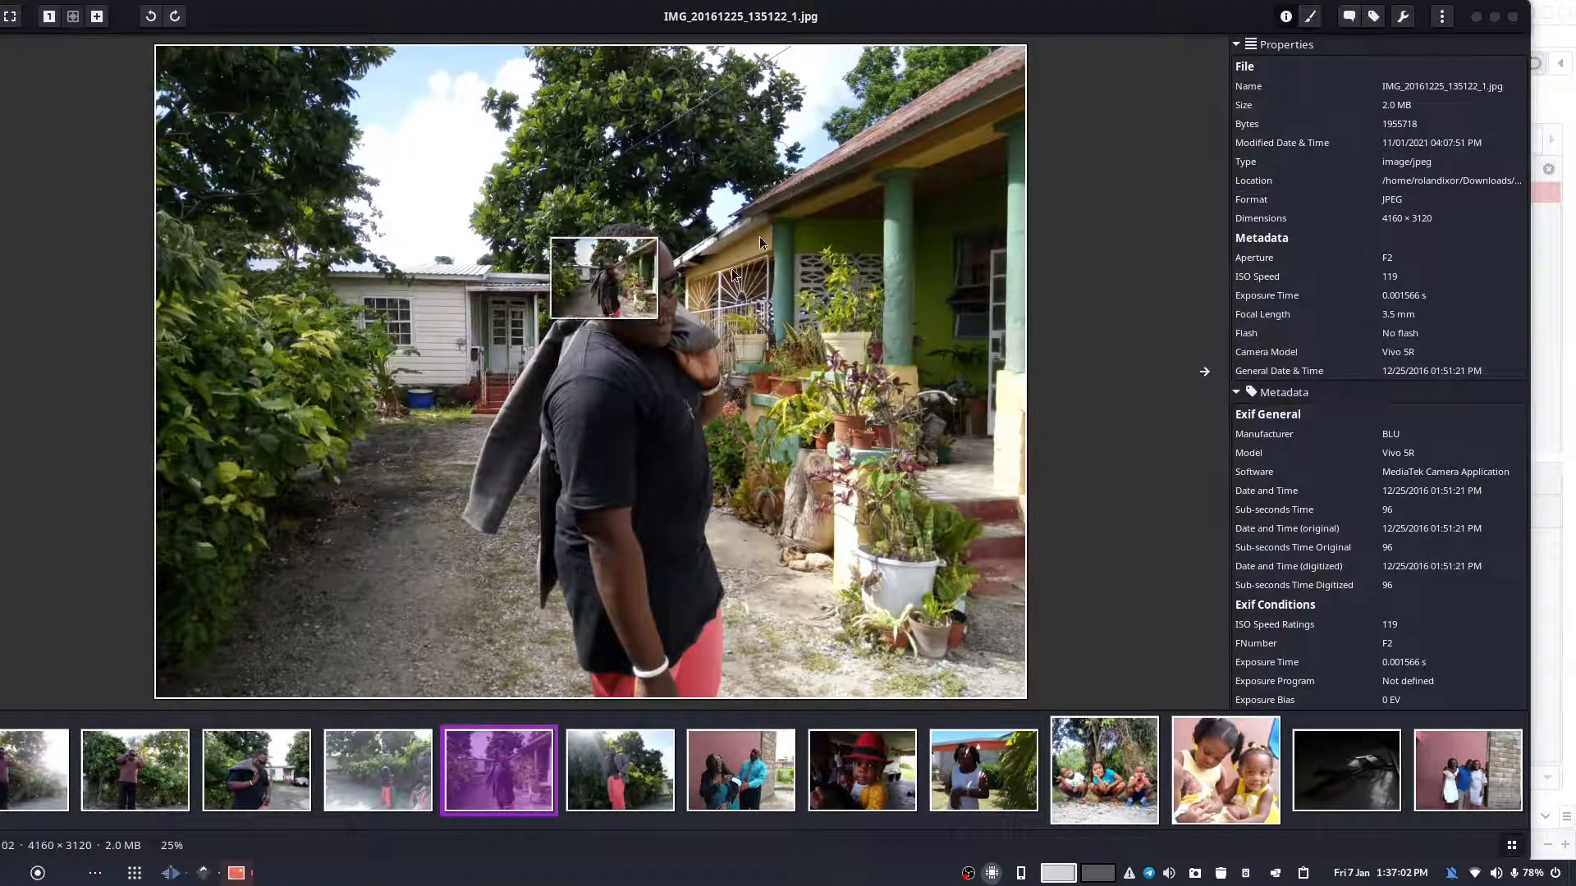
drag(733, 17, 1215, 120)
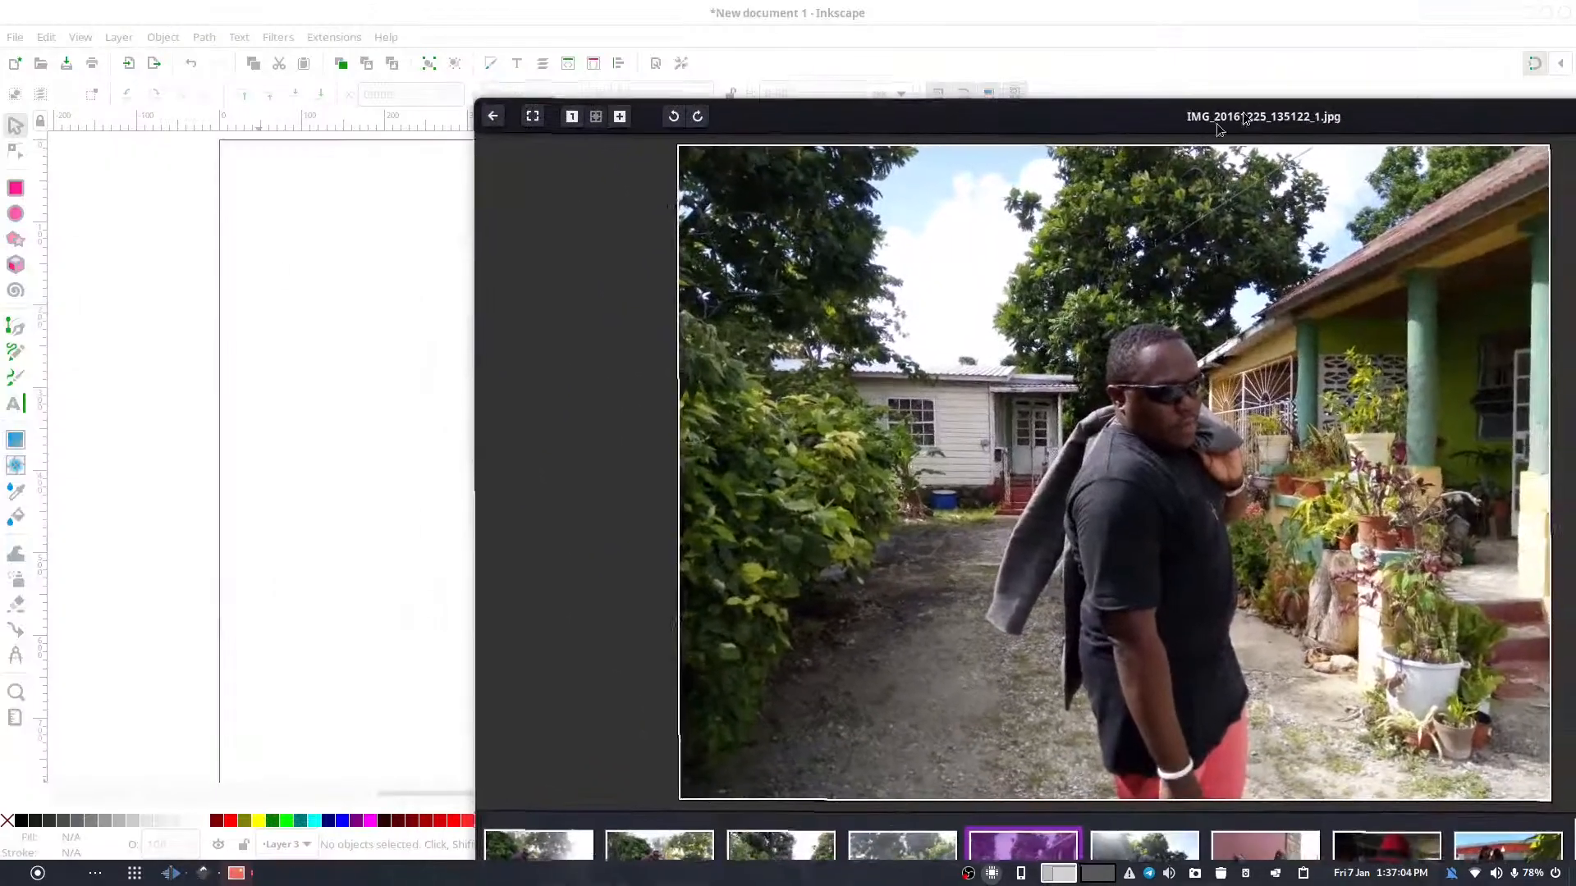
drag(999, 306, 402, 344)
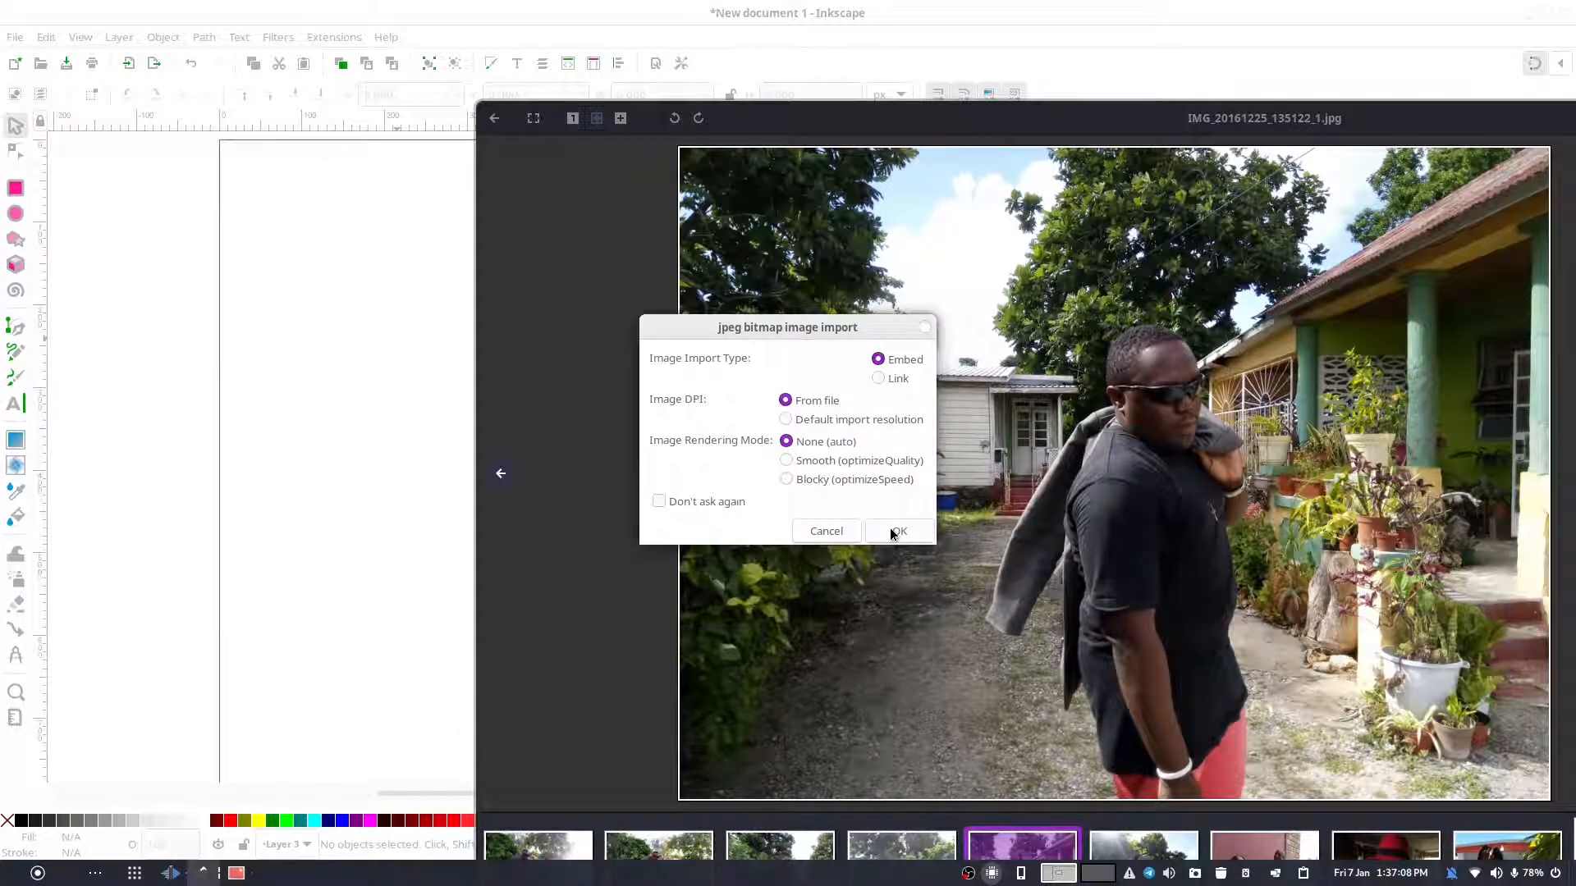
drag(1348, 126, 776, 220)
click(1428, 213)
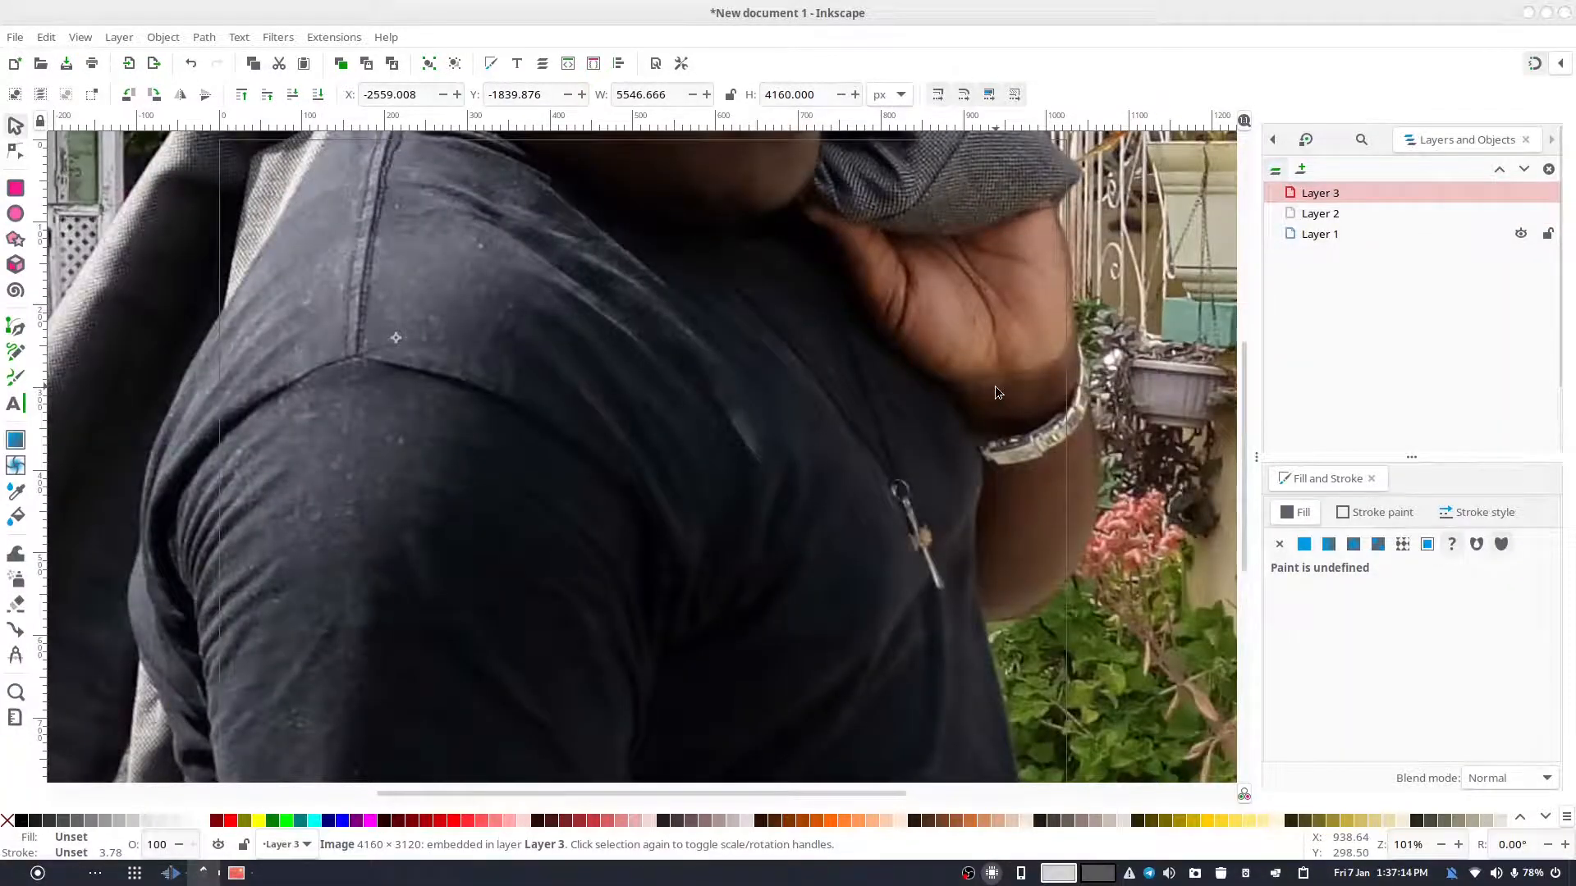
- Lock the width-to-height ratio and scale the imported photo down around its centre to about 1481 × 1110 px
key(minus)
key(minus)
key(minus)
key(minus)
key(minus)
key(minus)
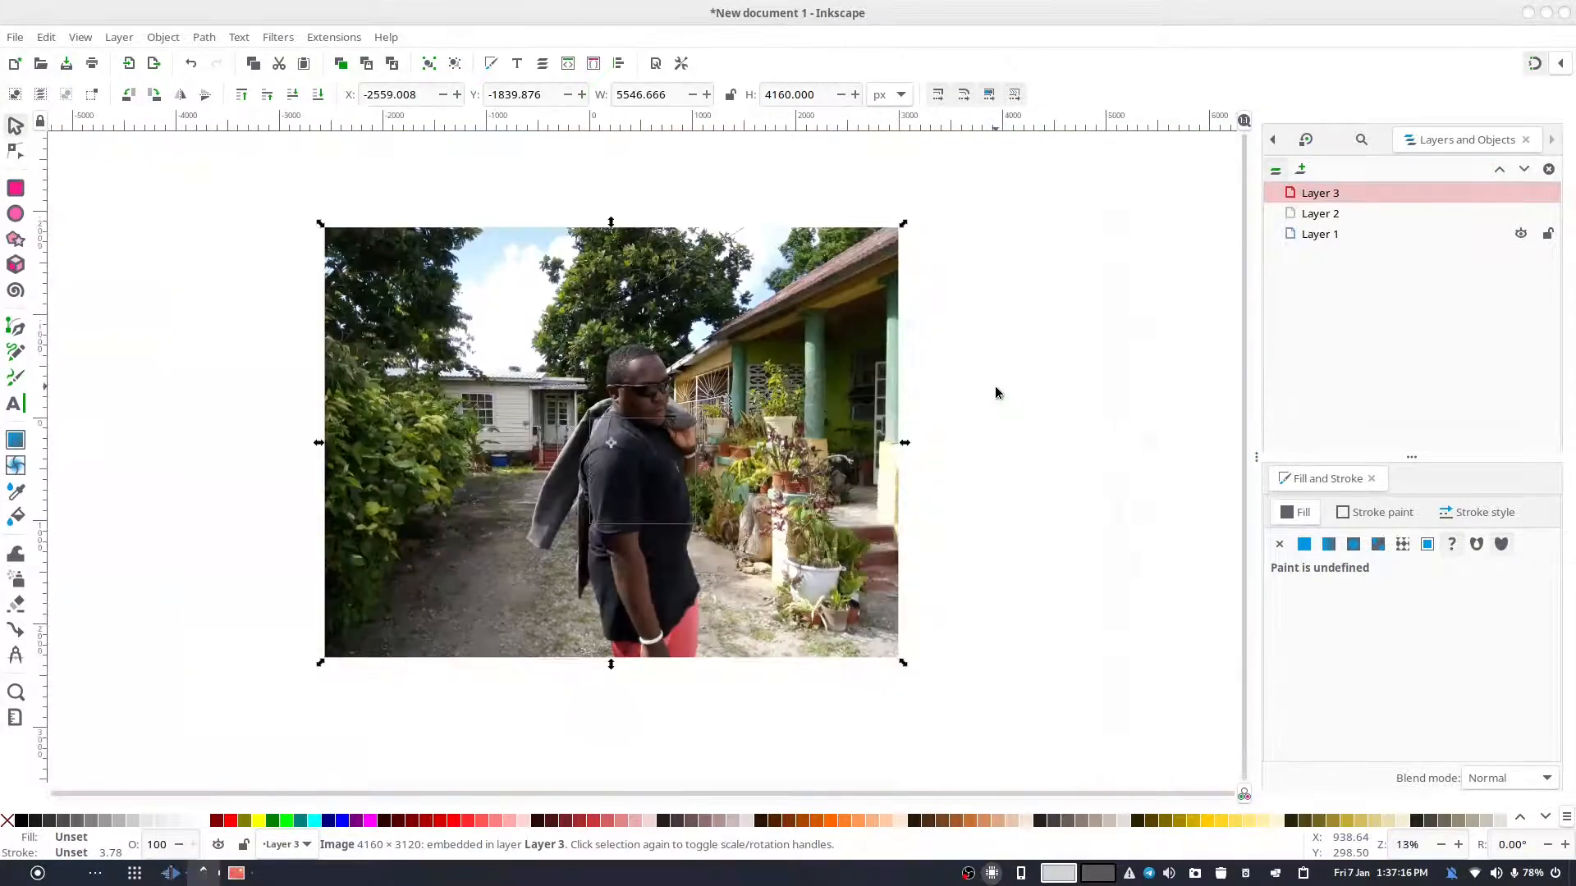
click(733, 97)
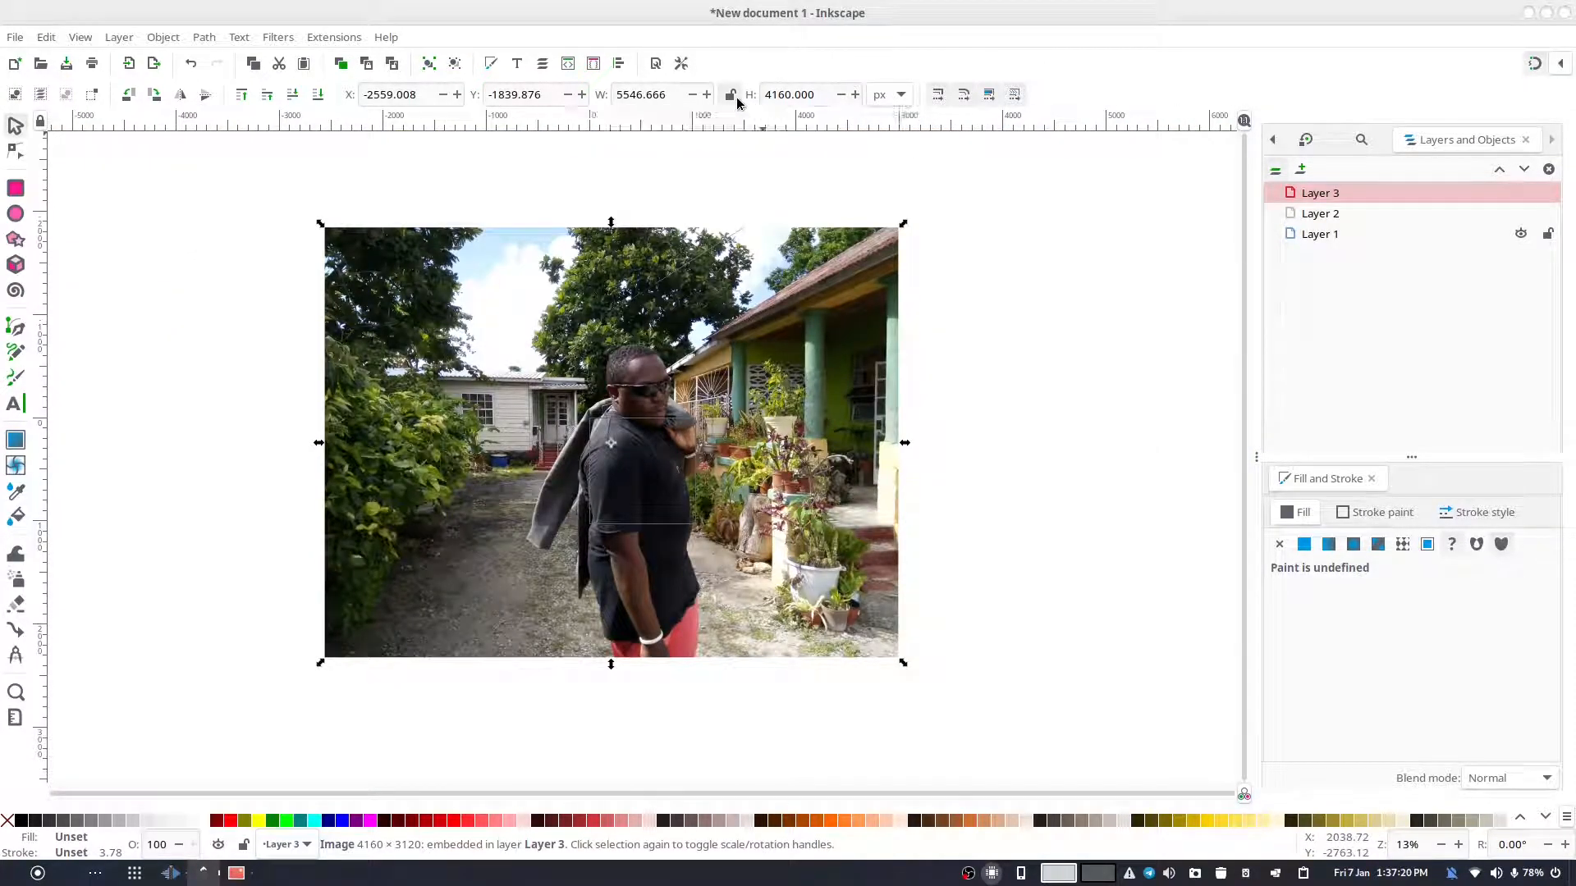
key(shift)
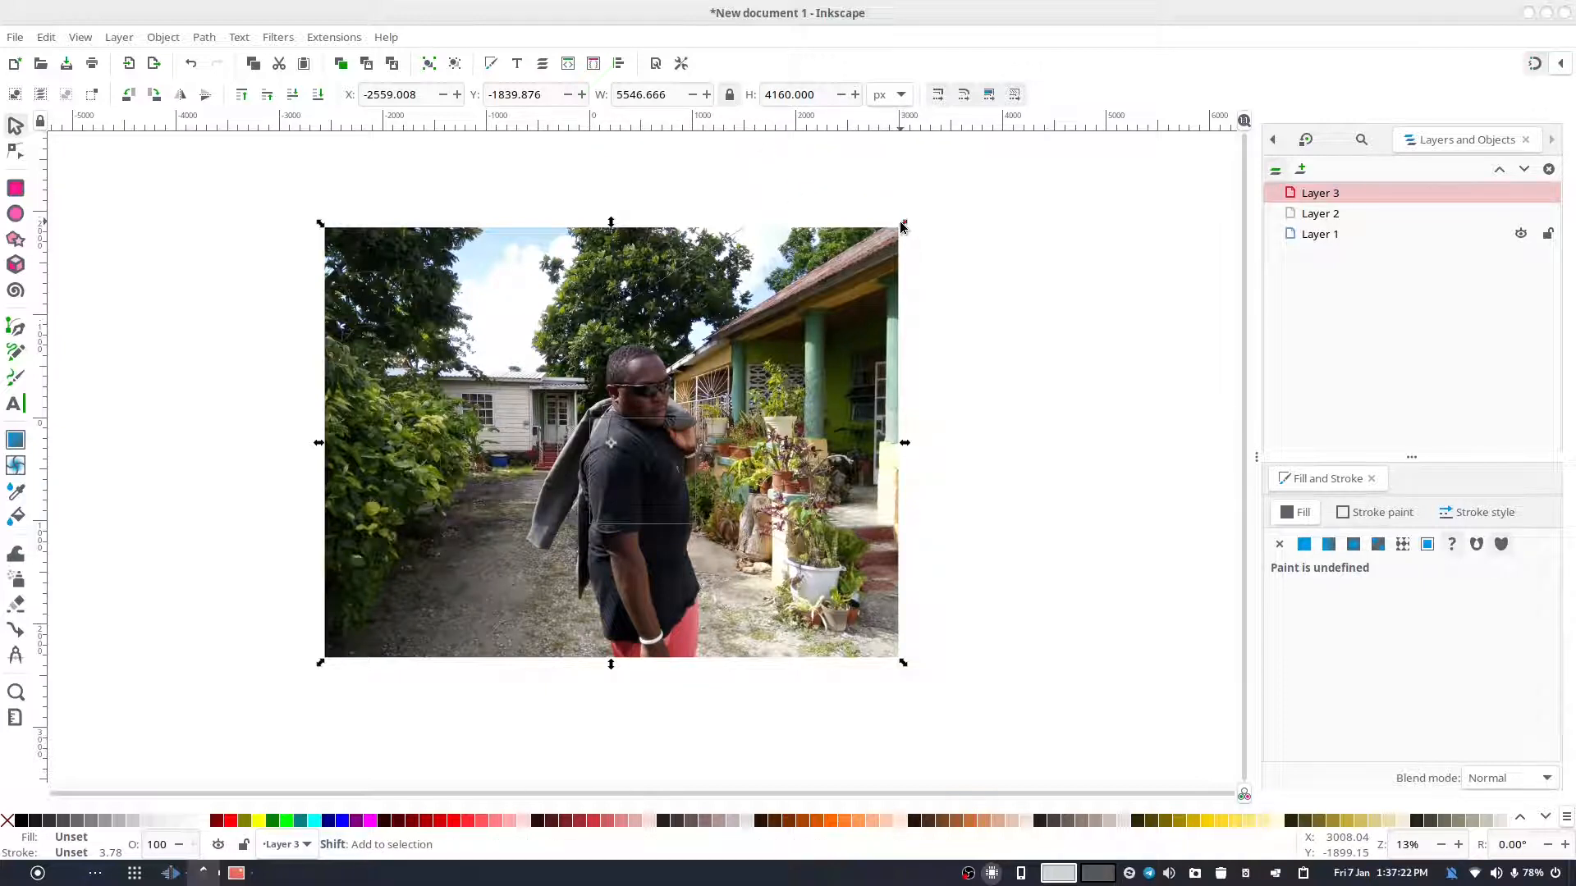
drag(894, 233, 692, 431)
- Move the photo over the page so its upper-left corner sits just outside the page corner
drag(704, 512, 729, 517)
scroll(713, 519, up, 5)
scroll(706, 520, up, 4)
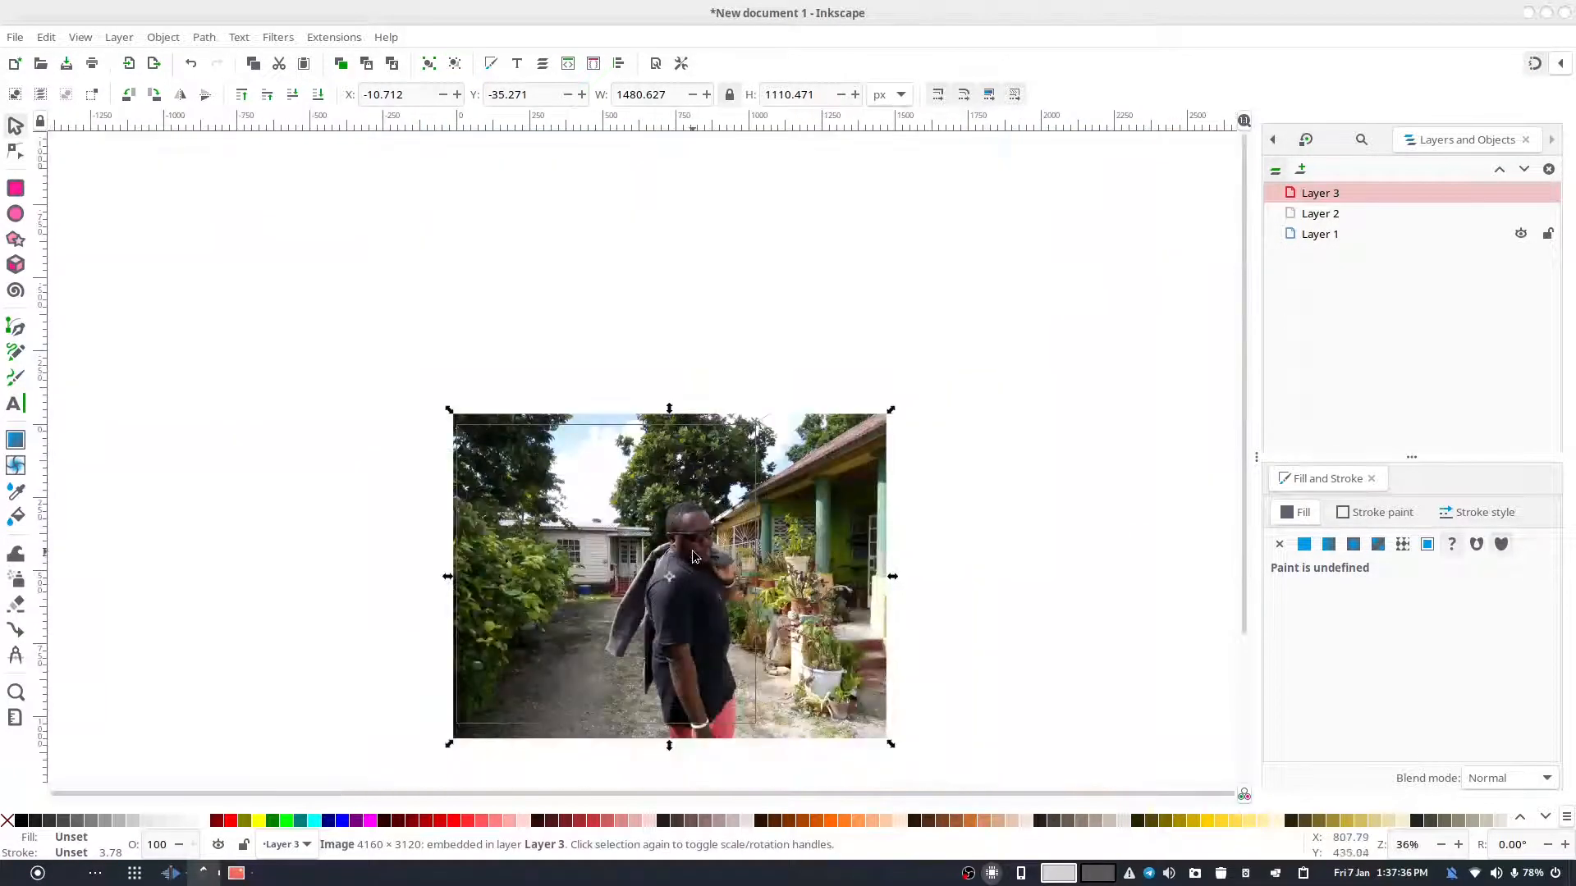
scroll(672, 485, down, 3)
scroll(672, 485, left, 1)
scroll(673, 482, up, 4)
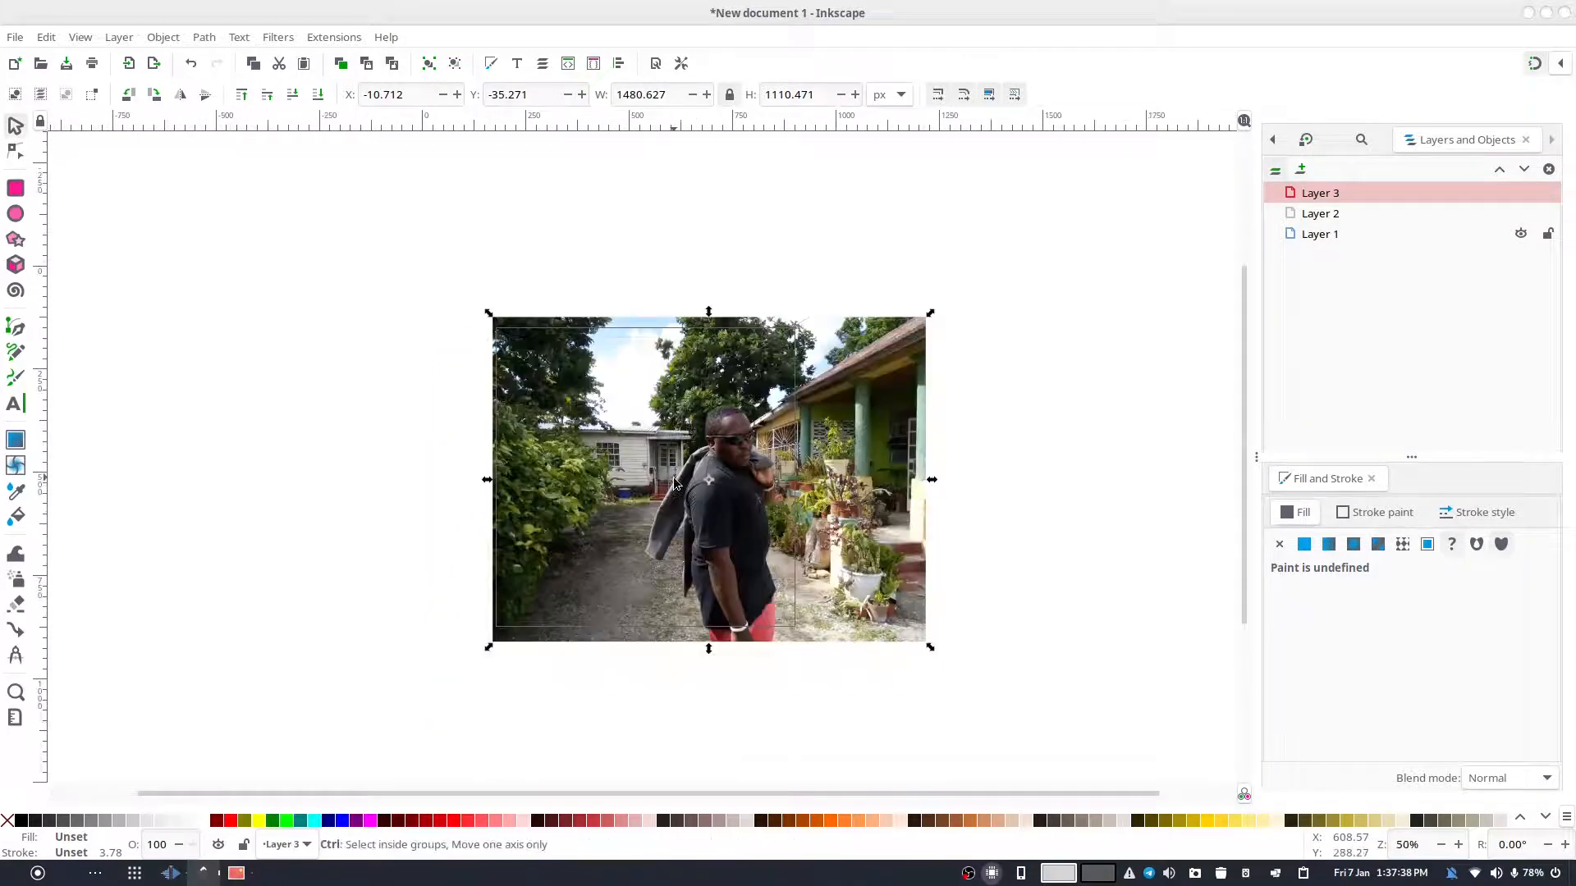
scroll(673, 481, up, 2)
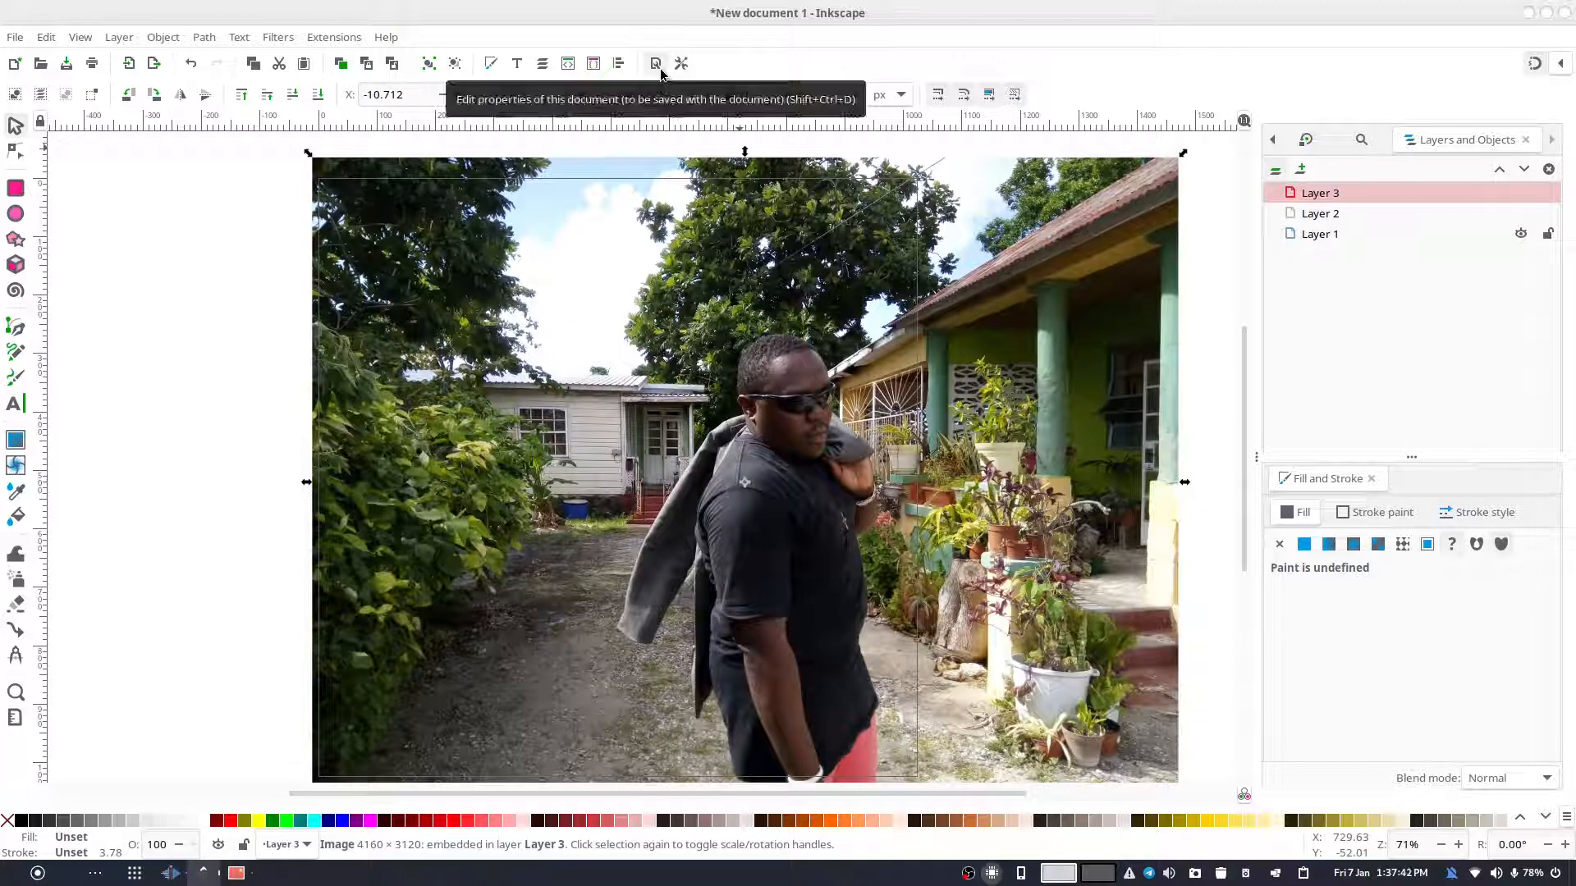
- Check the page size, then enlarge the photo to about 1675 × 1256 px and reposition it so the man stands within the page
click(657, 63)
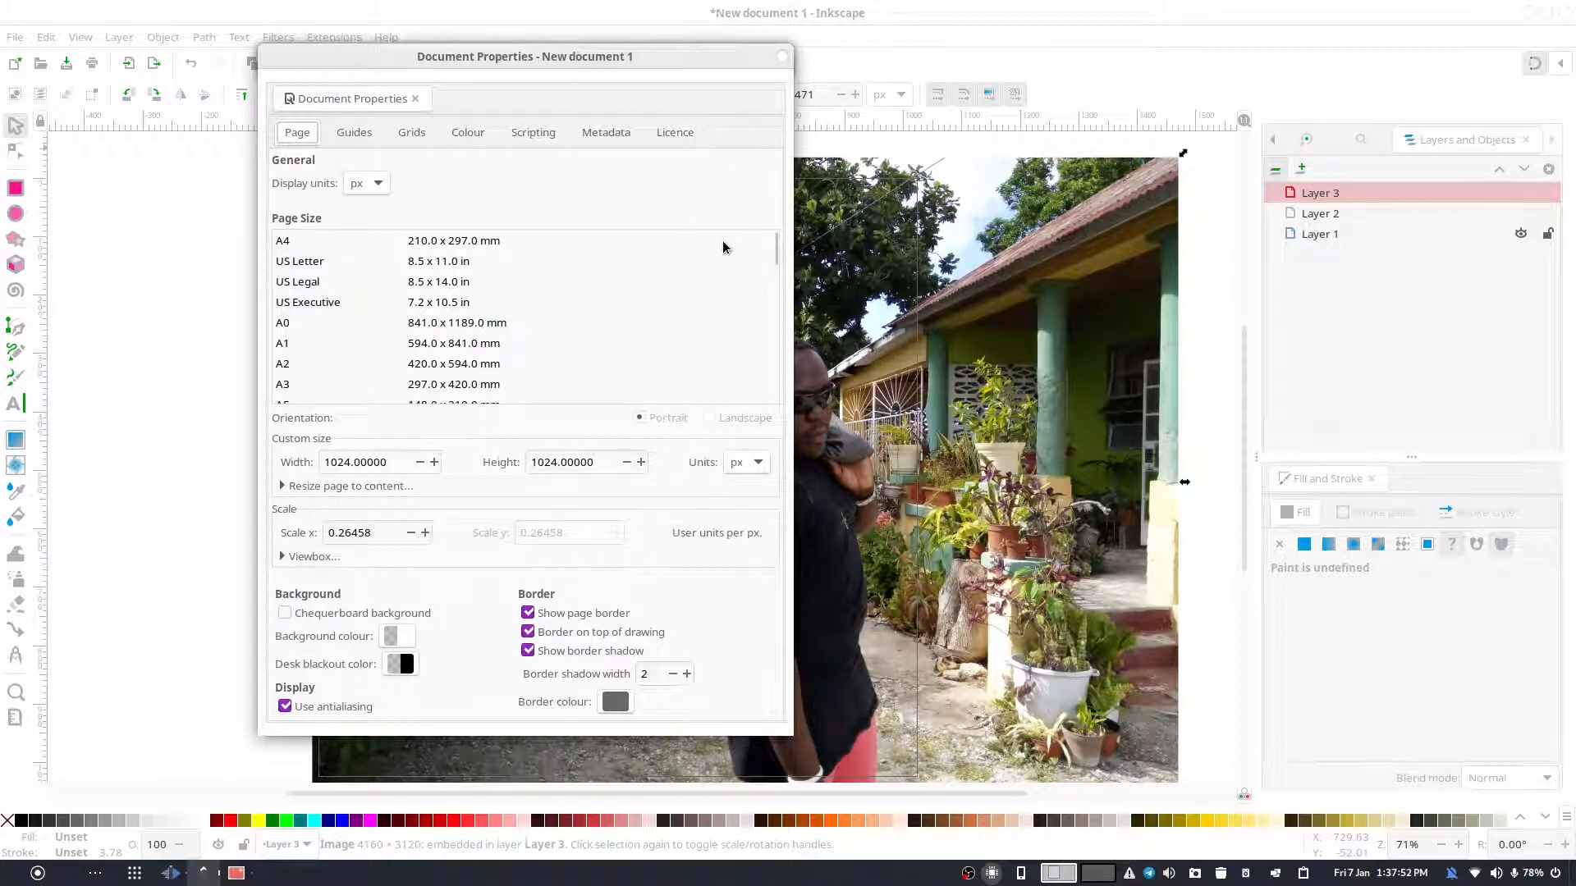
click(782, 57)
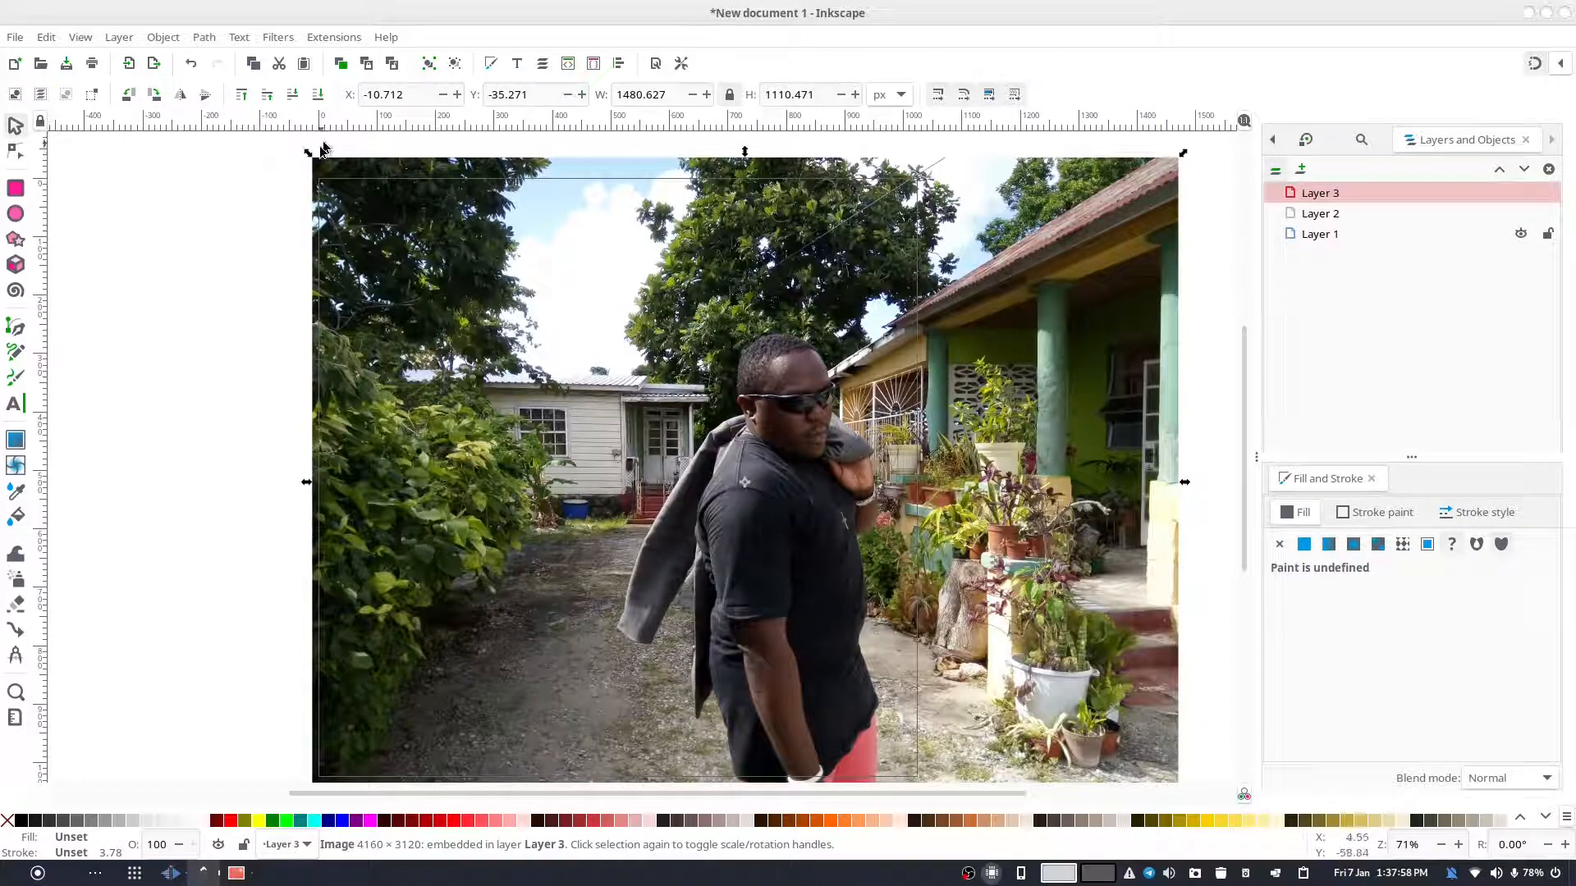
drag(310, 156, 164, 69)
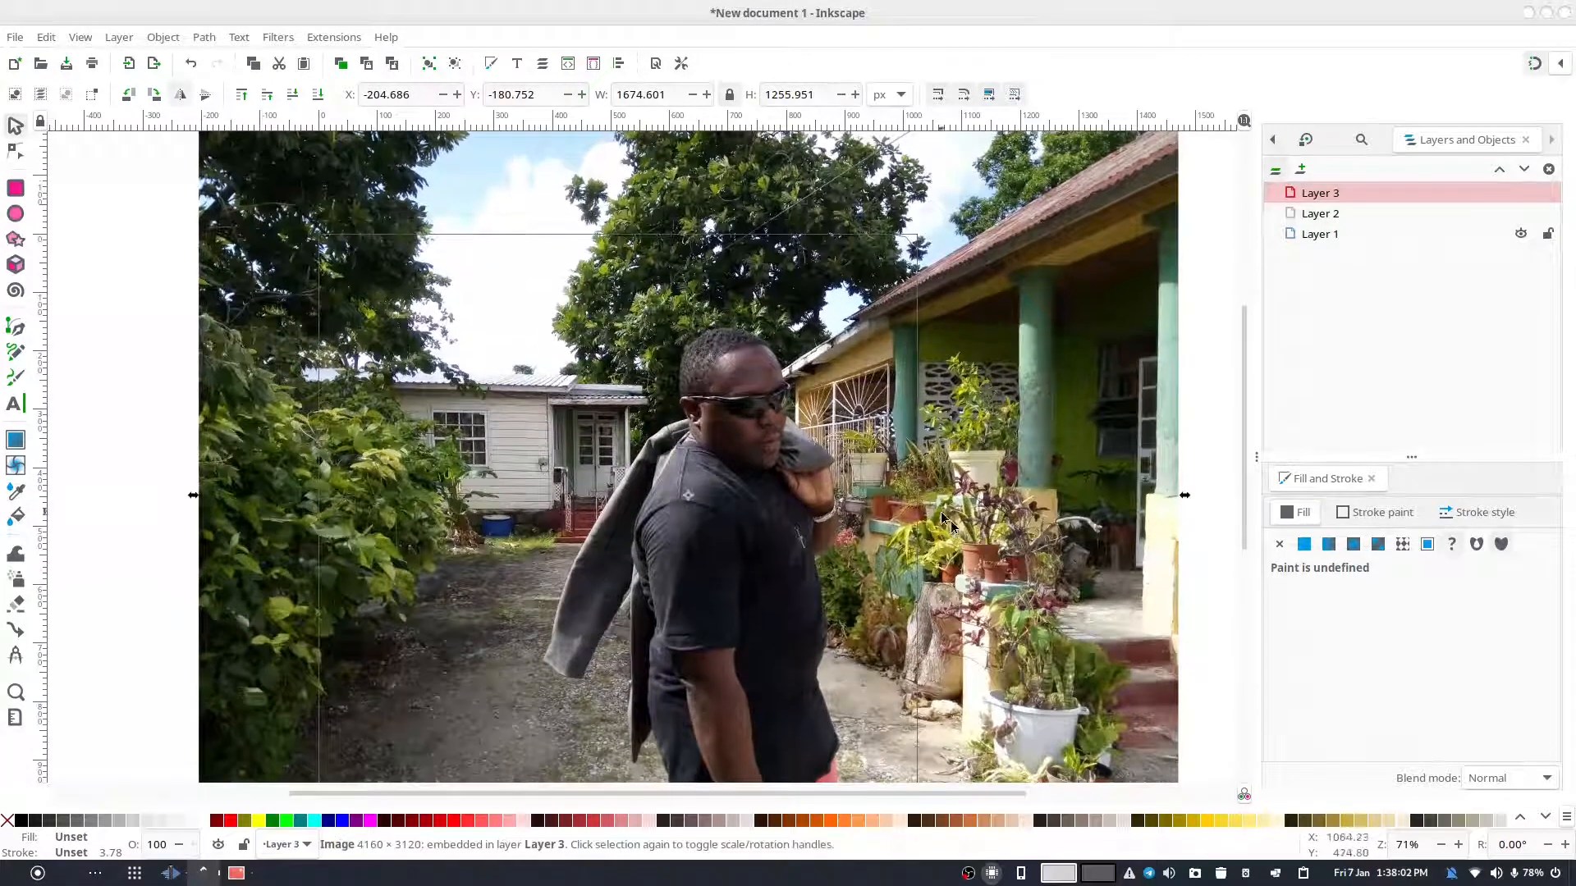
drag(958, 513, 870, 448)
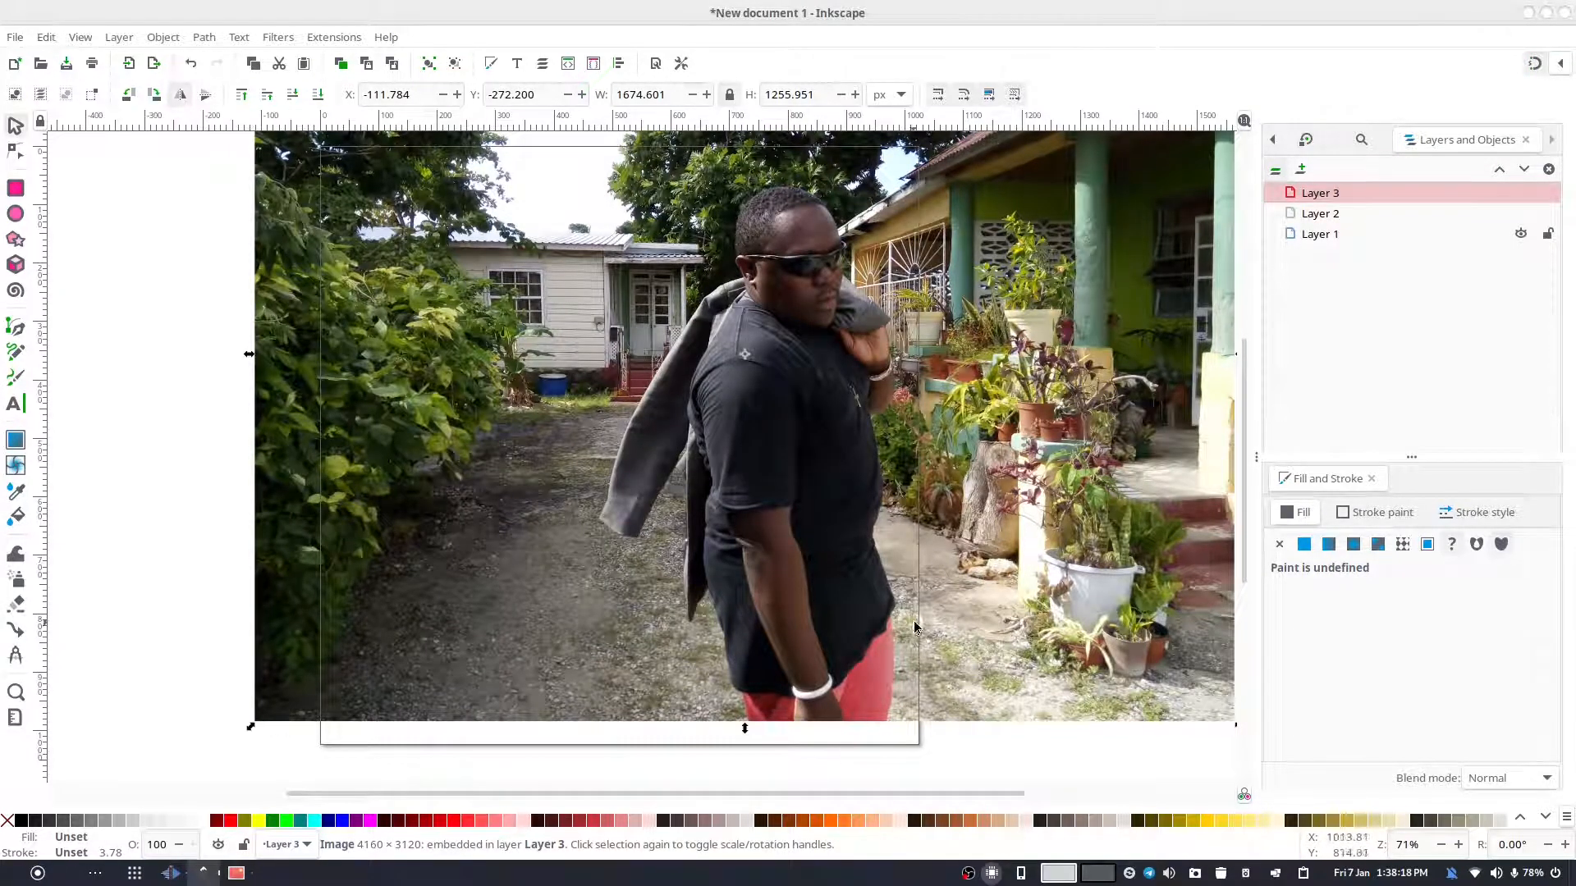
drag(960, 625, 966, 616)
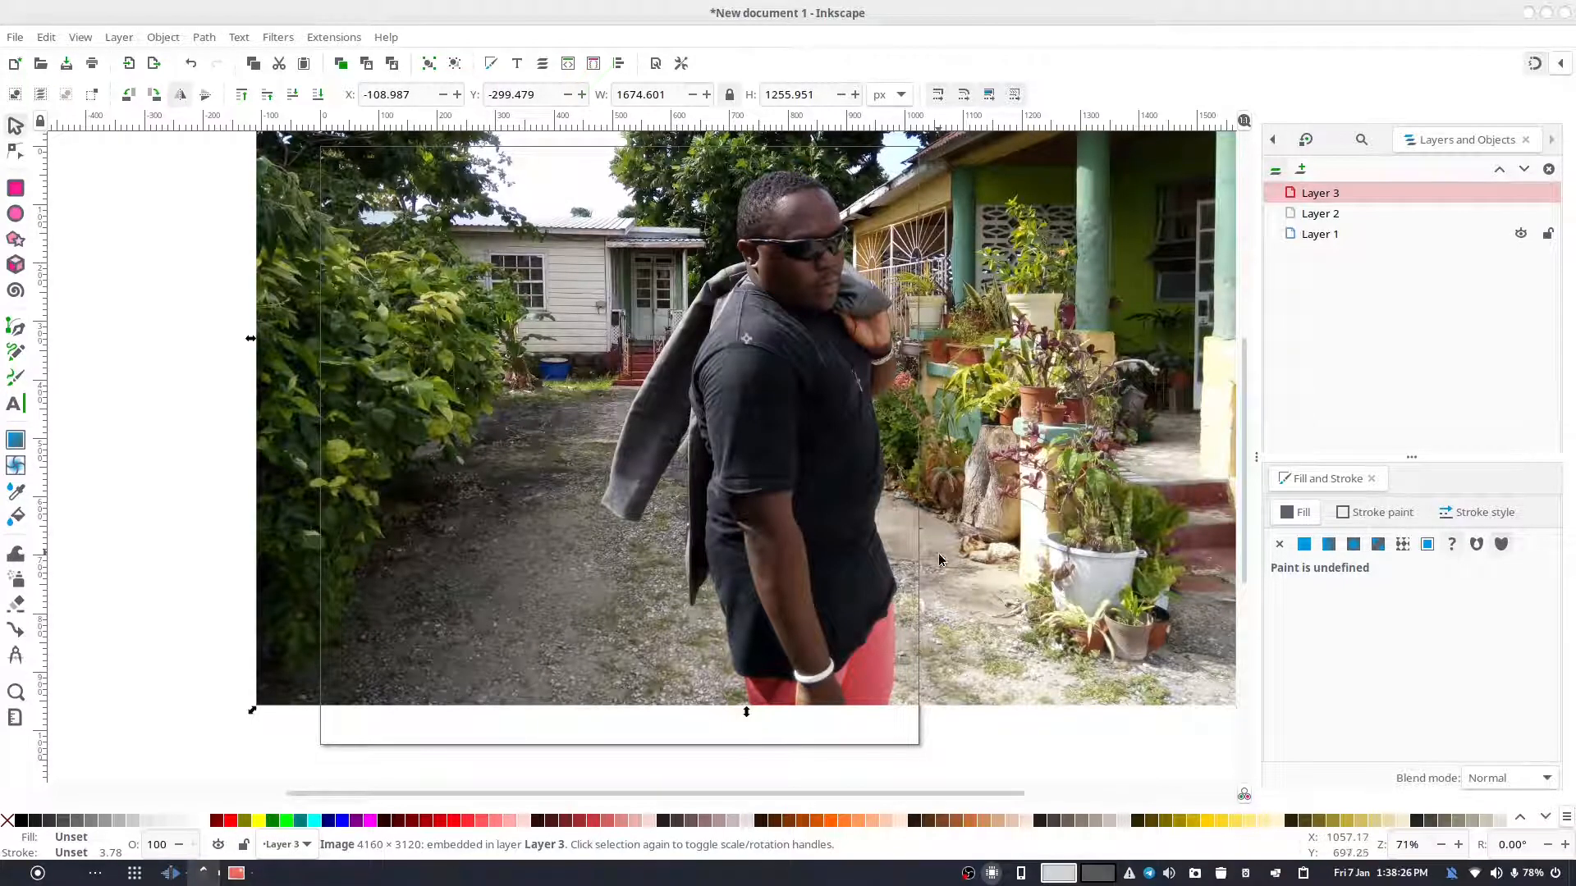
drag(941, 558, 954, 558)
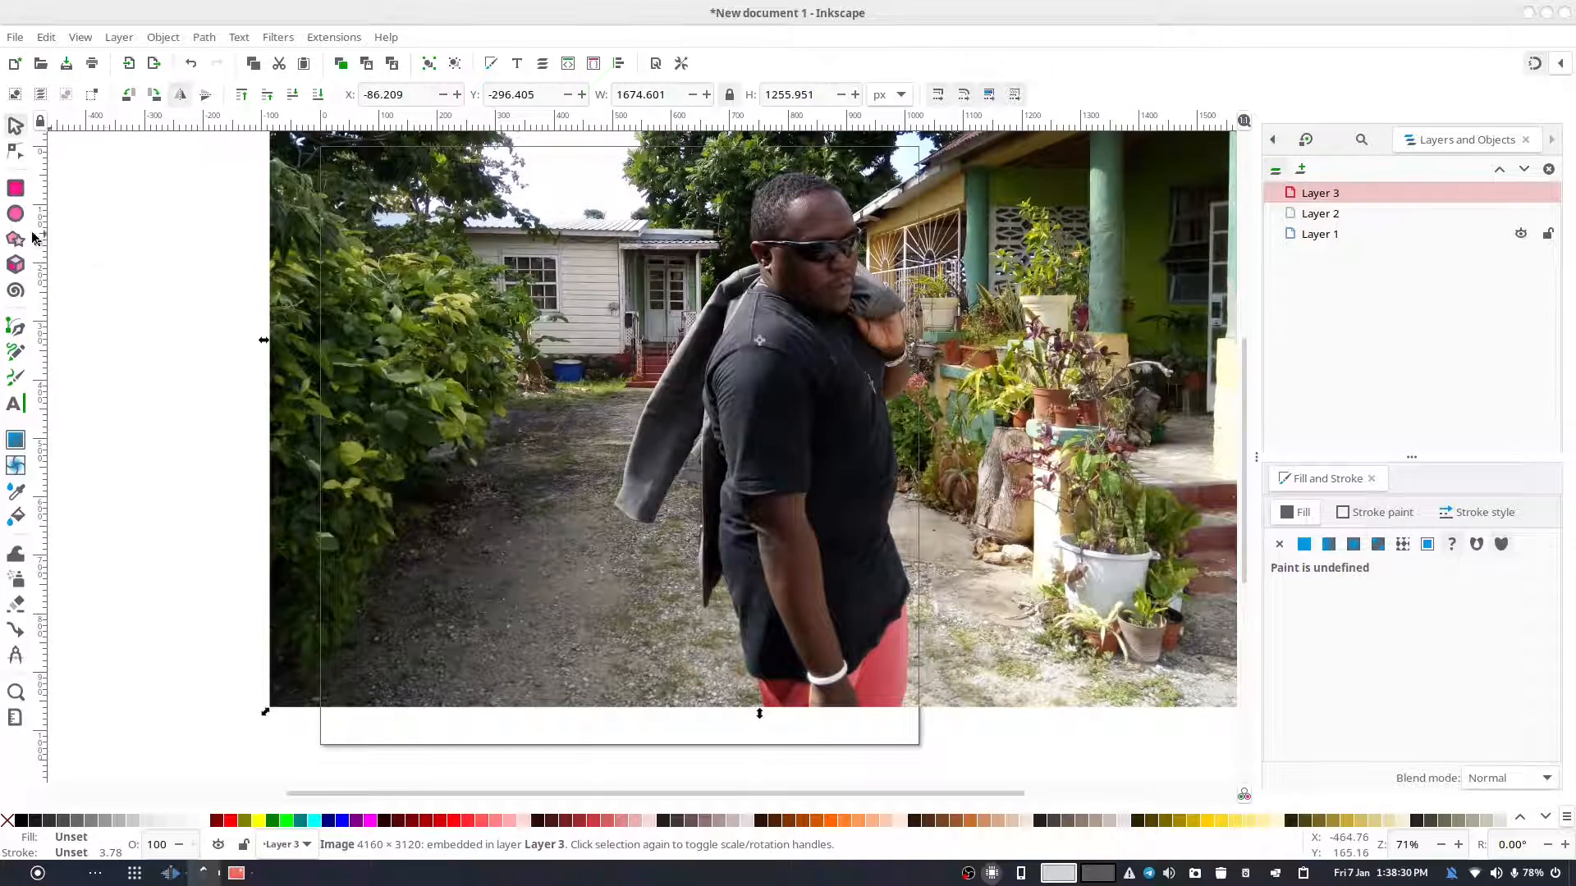
- Draw a rectangle over the photo and set its size to 1024 × 1024 px
click(15, 187)
drag(354, 155, 896, 718)
triple_click(98, 97)
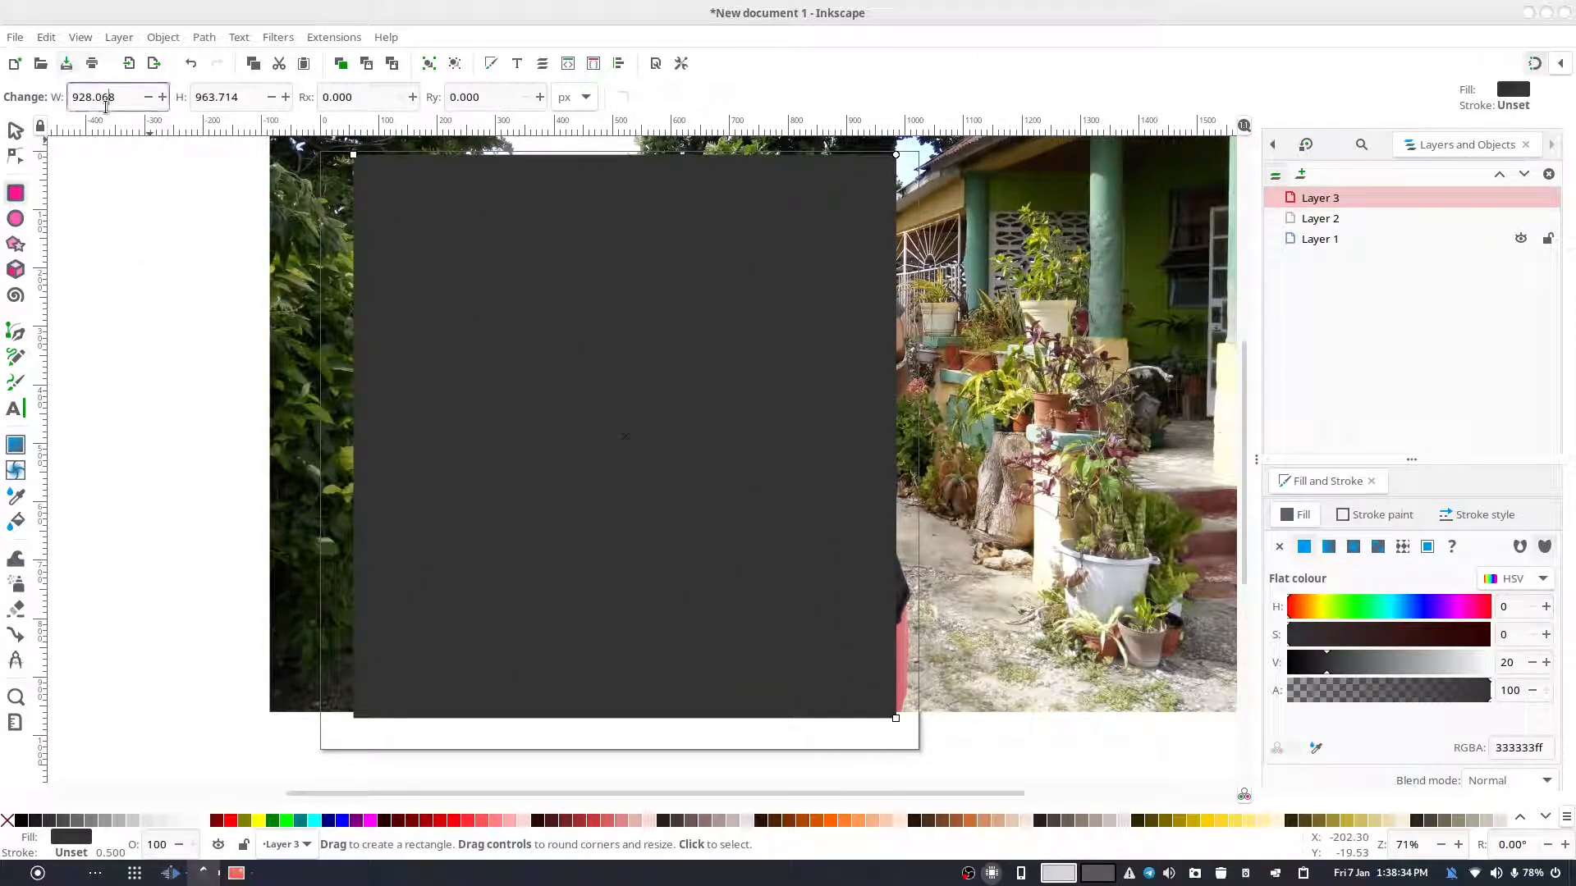
text(1024)
key(Tab)
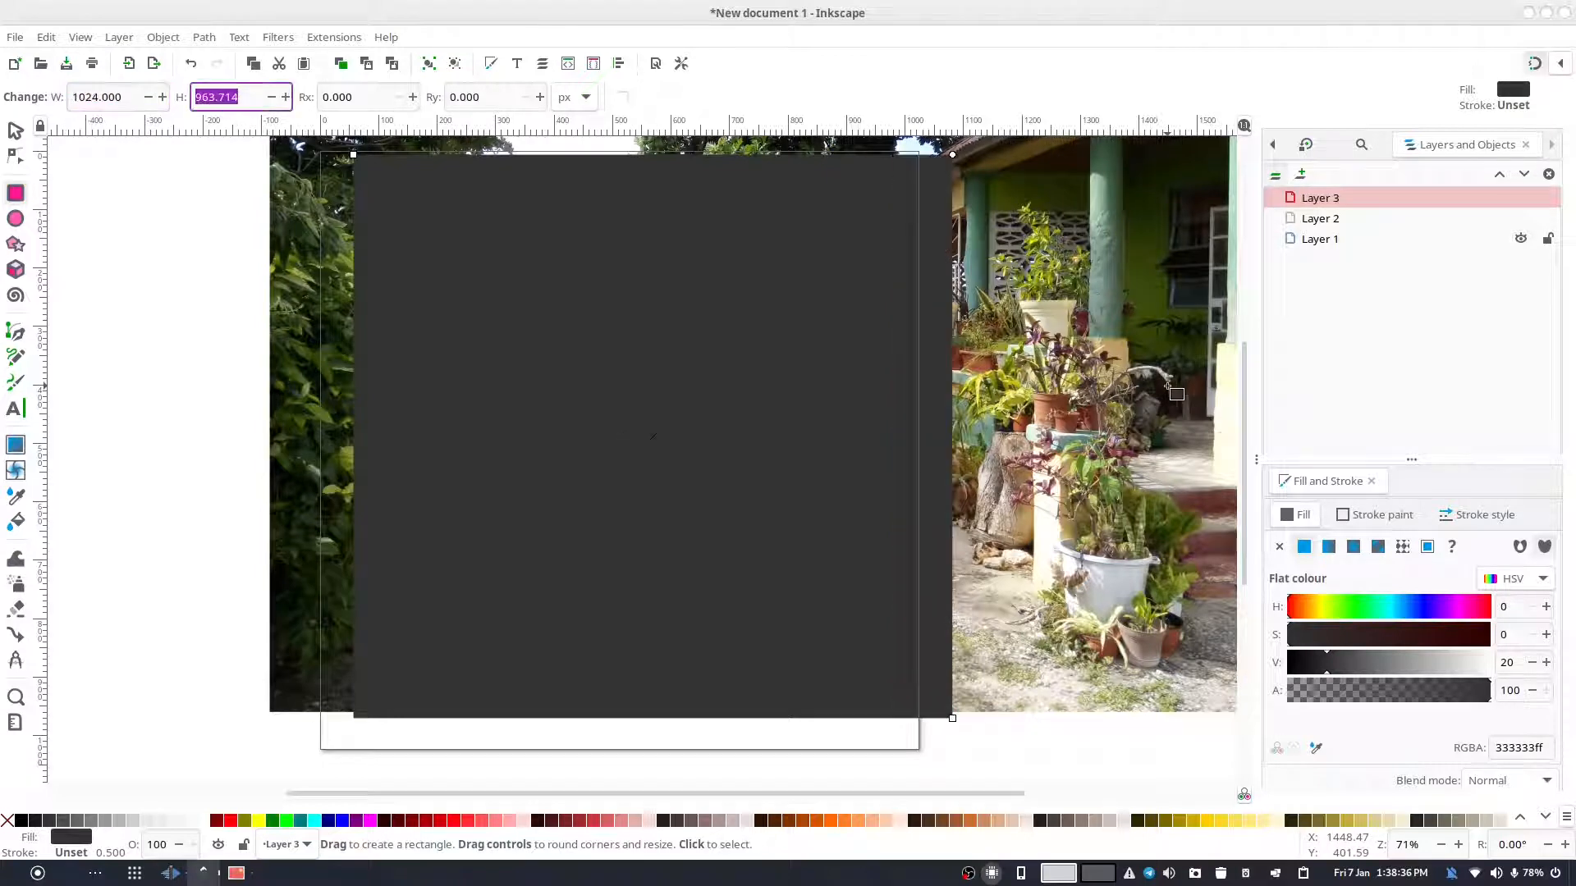
text(1024)
key(Return)
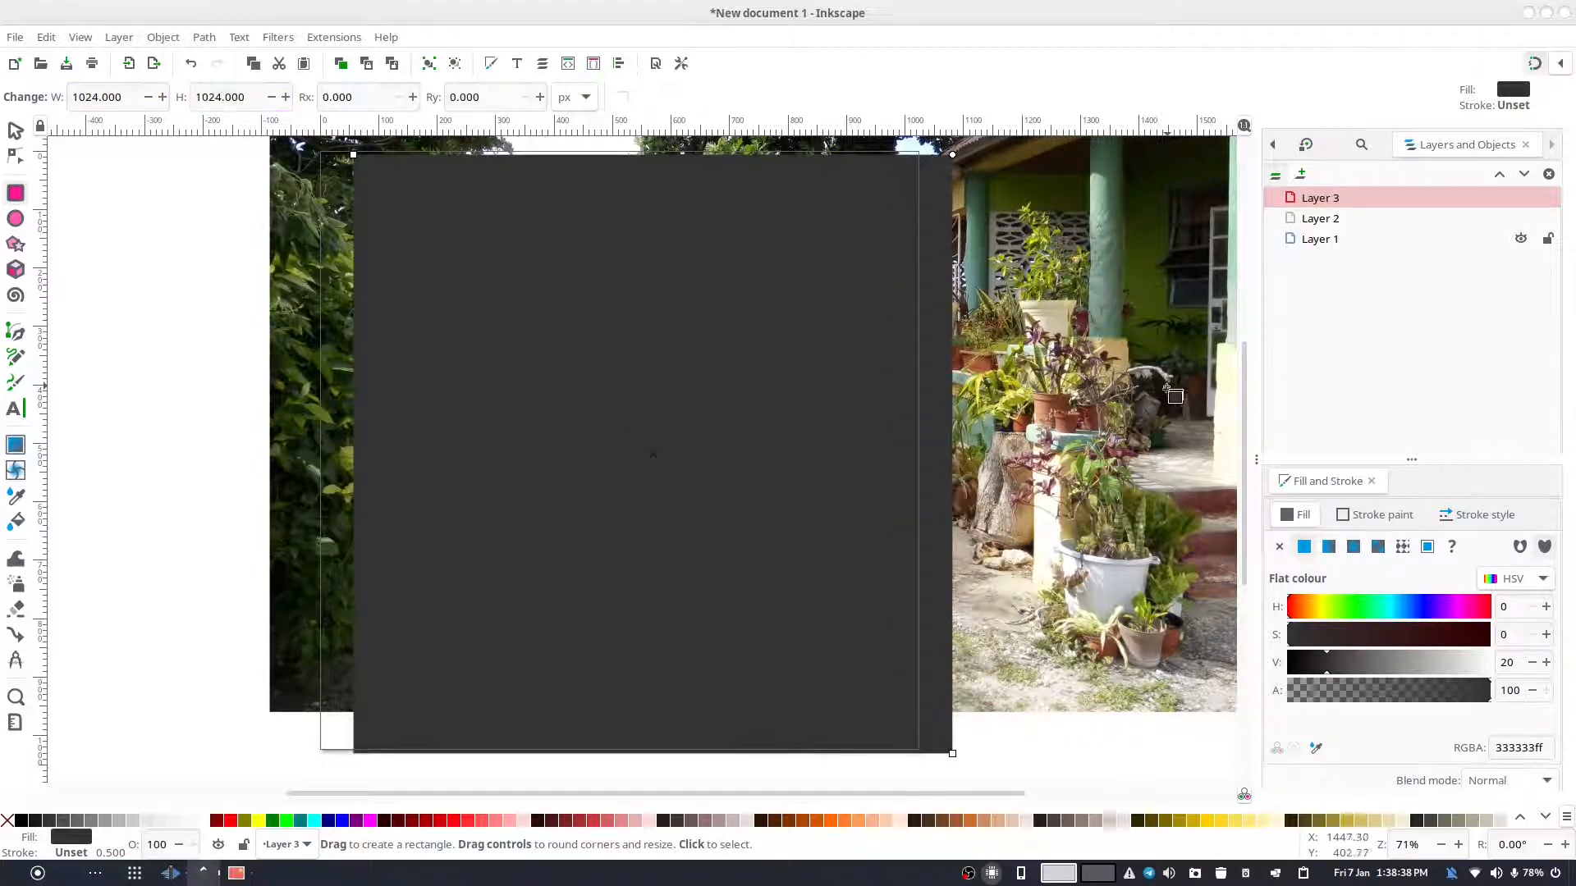
- Centre the square horizontally and vertically relative to the page
click(614, 68)
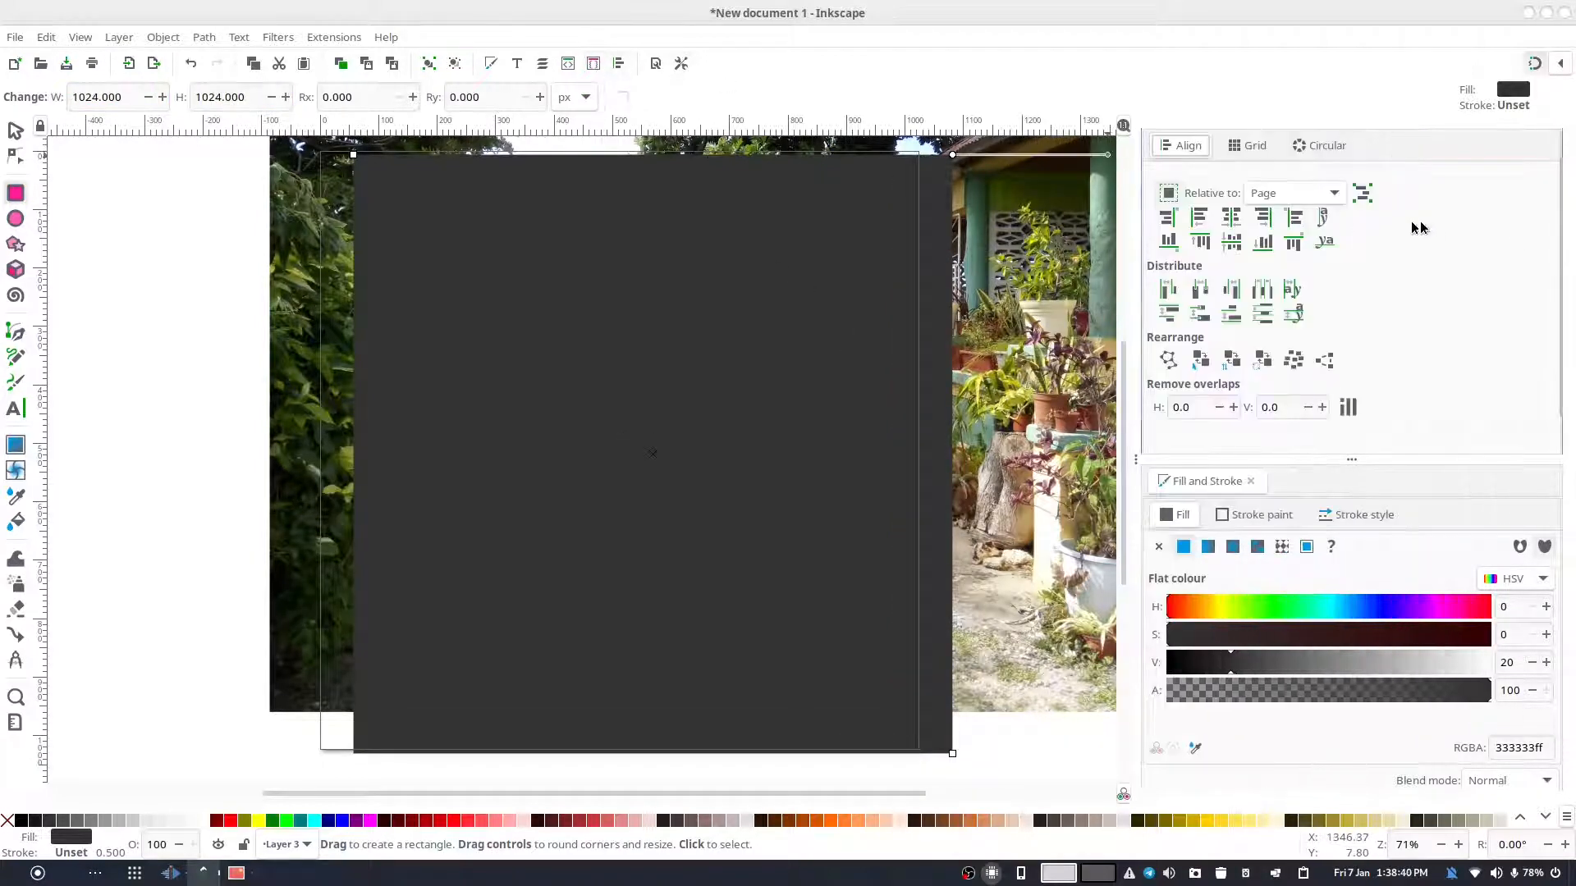
click(1230, 216)
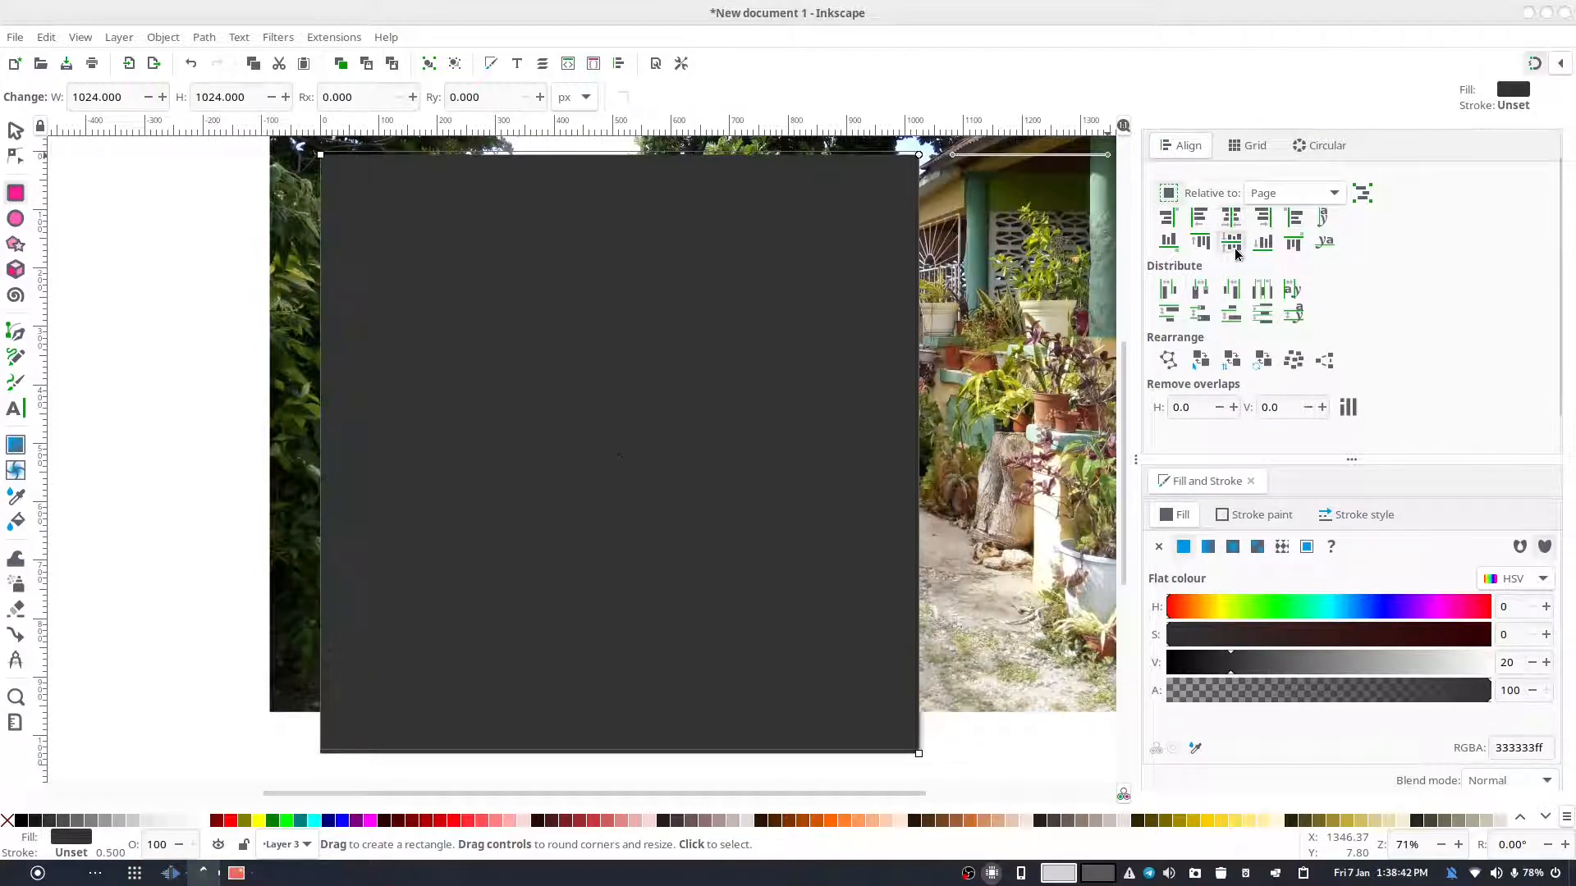
click(1231, 242)
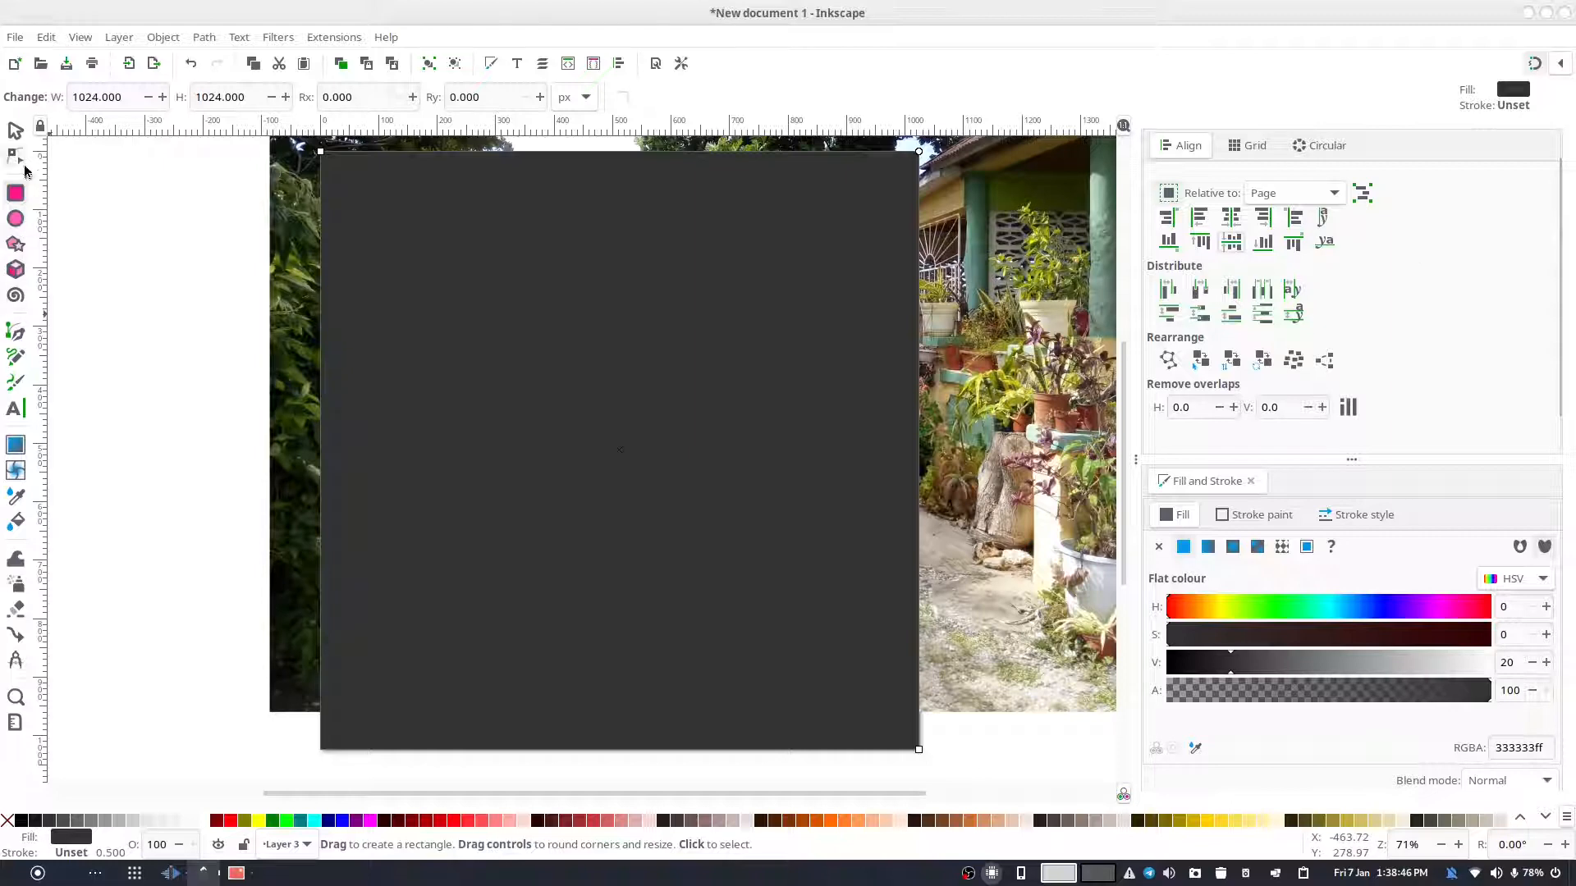
- Select the square together with the photo and set the square as the photo's clip
click(15, 130)
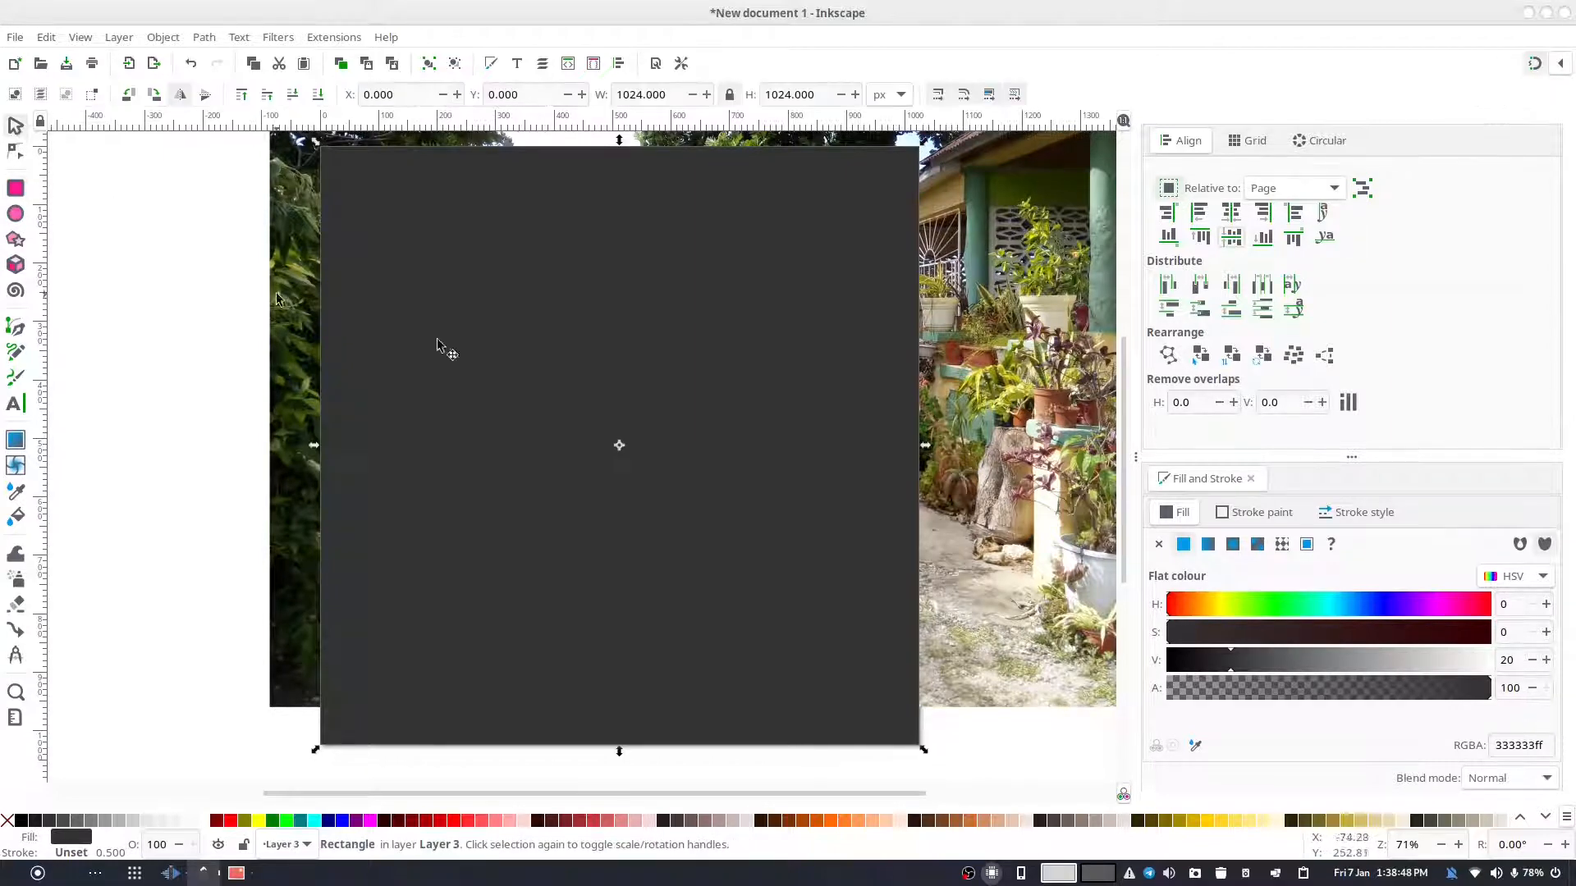
shift+click(991, 336)
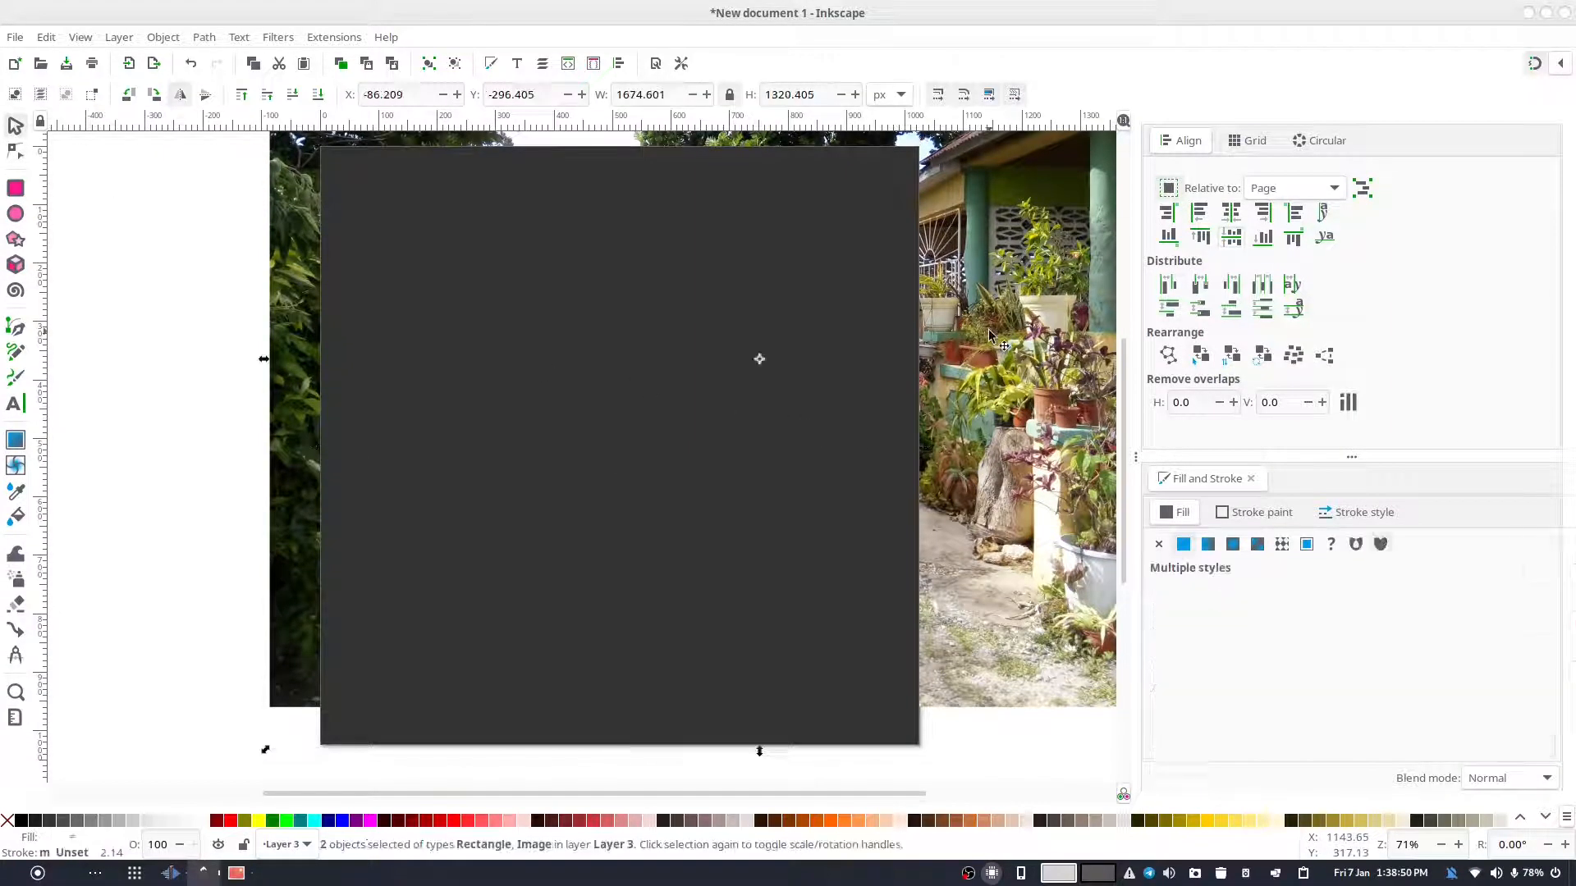
right_click(609, 369)
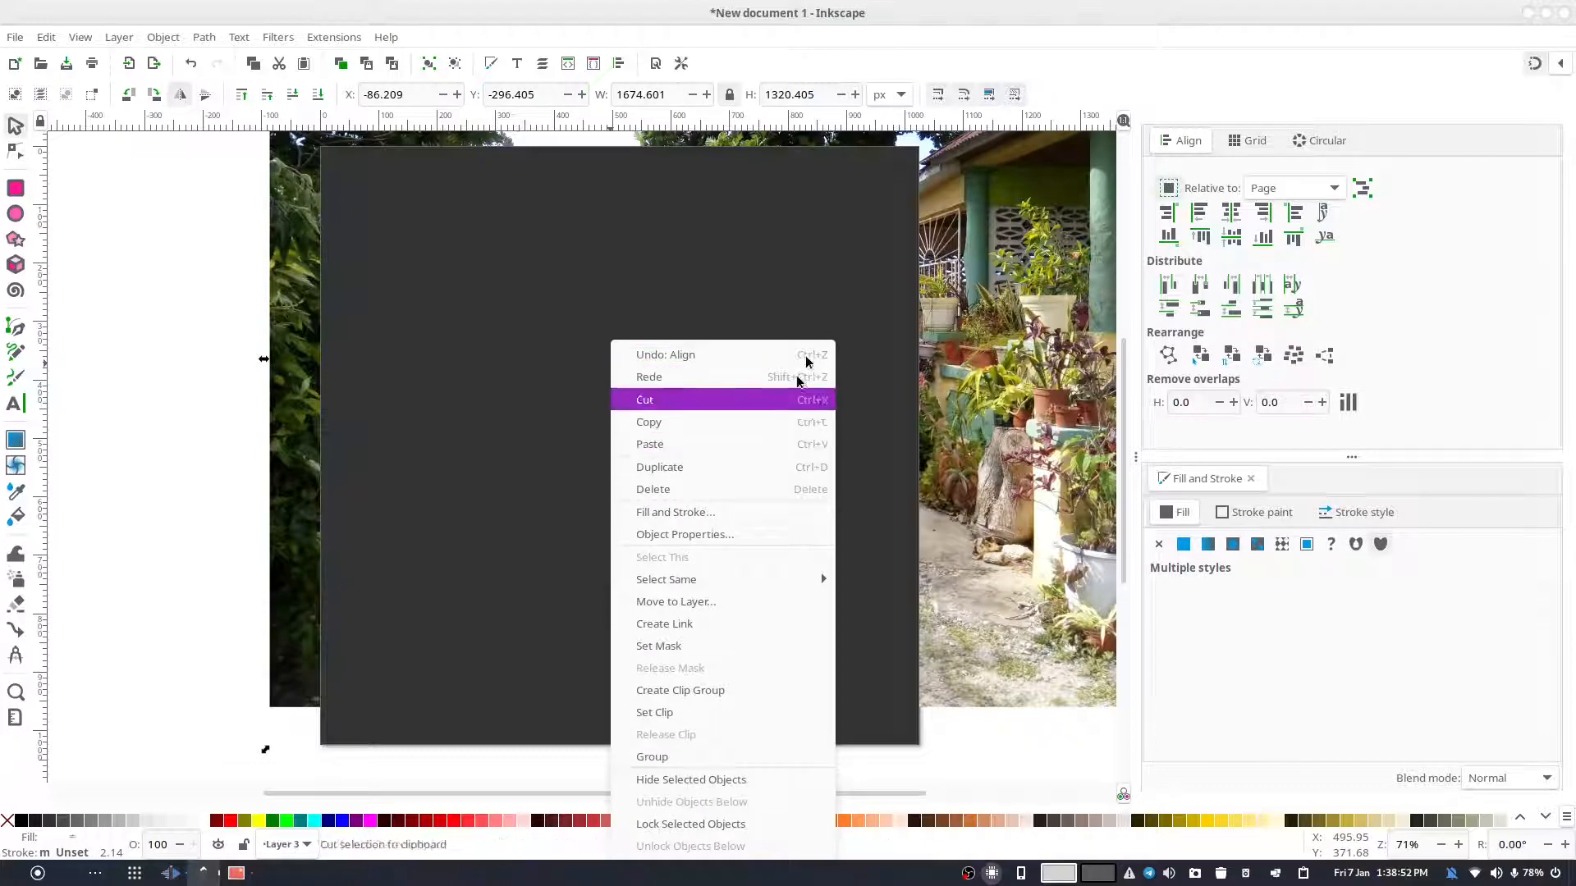
click(968, 35)
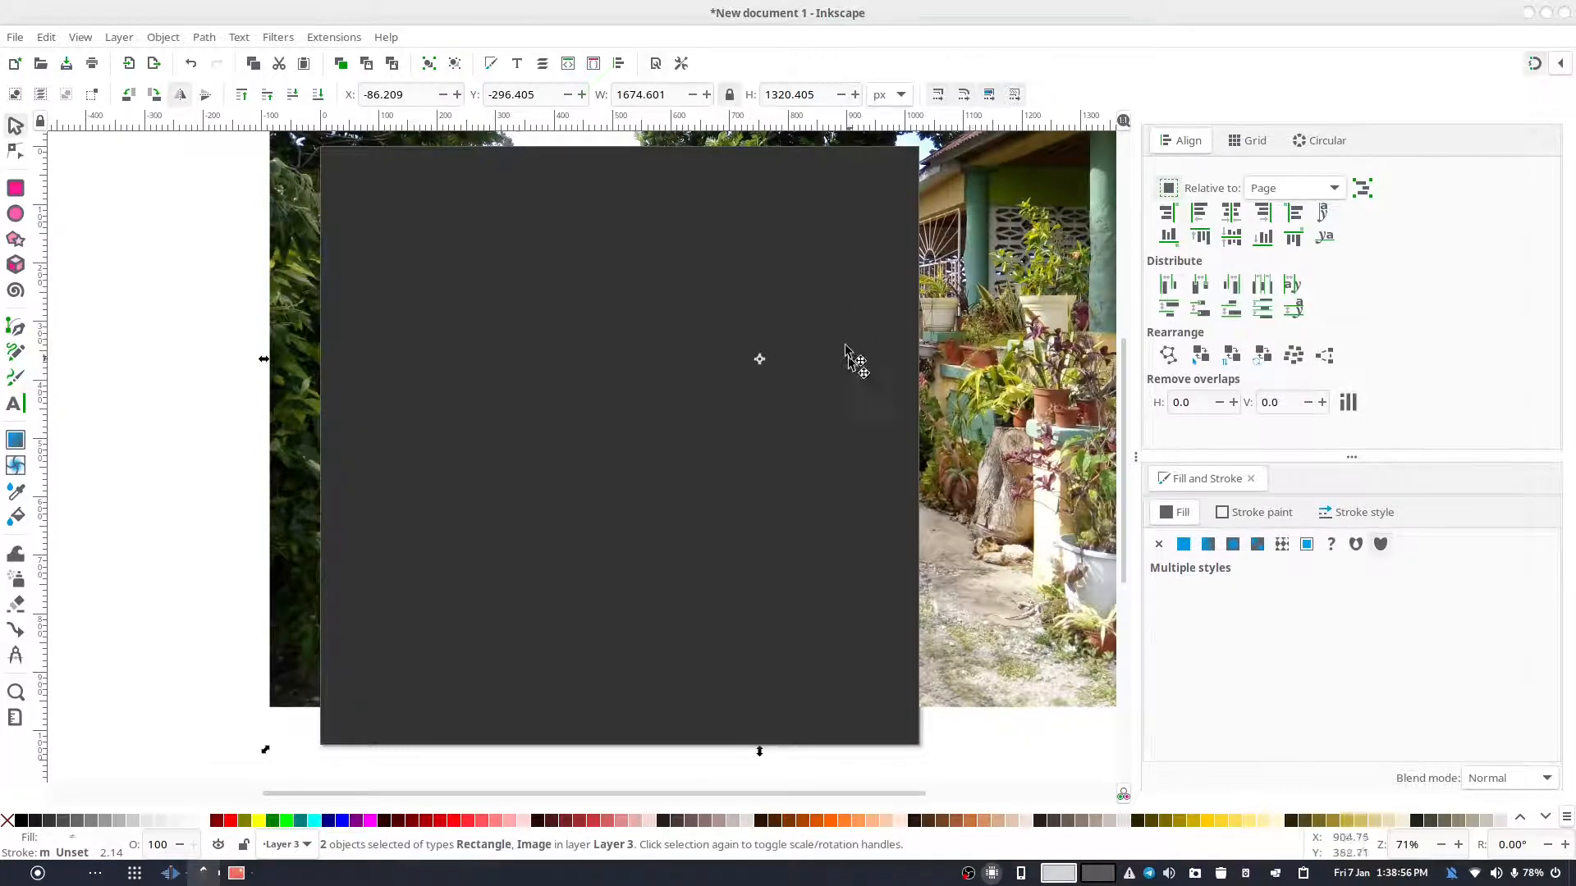
right_click(846, 248)
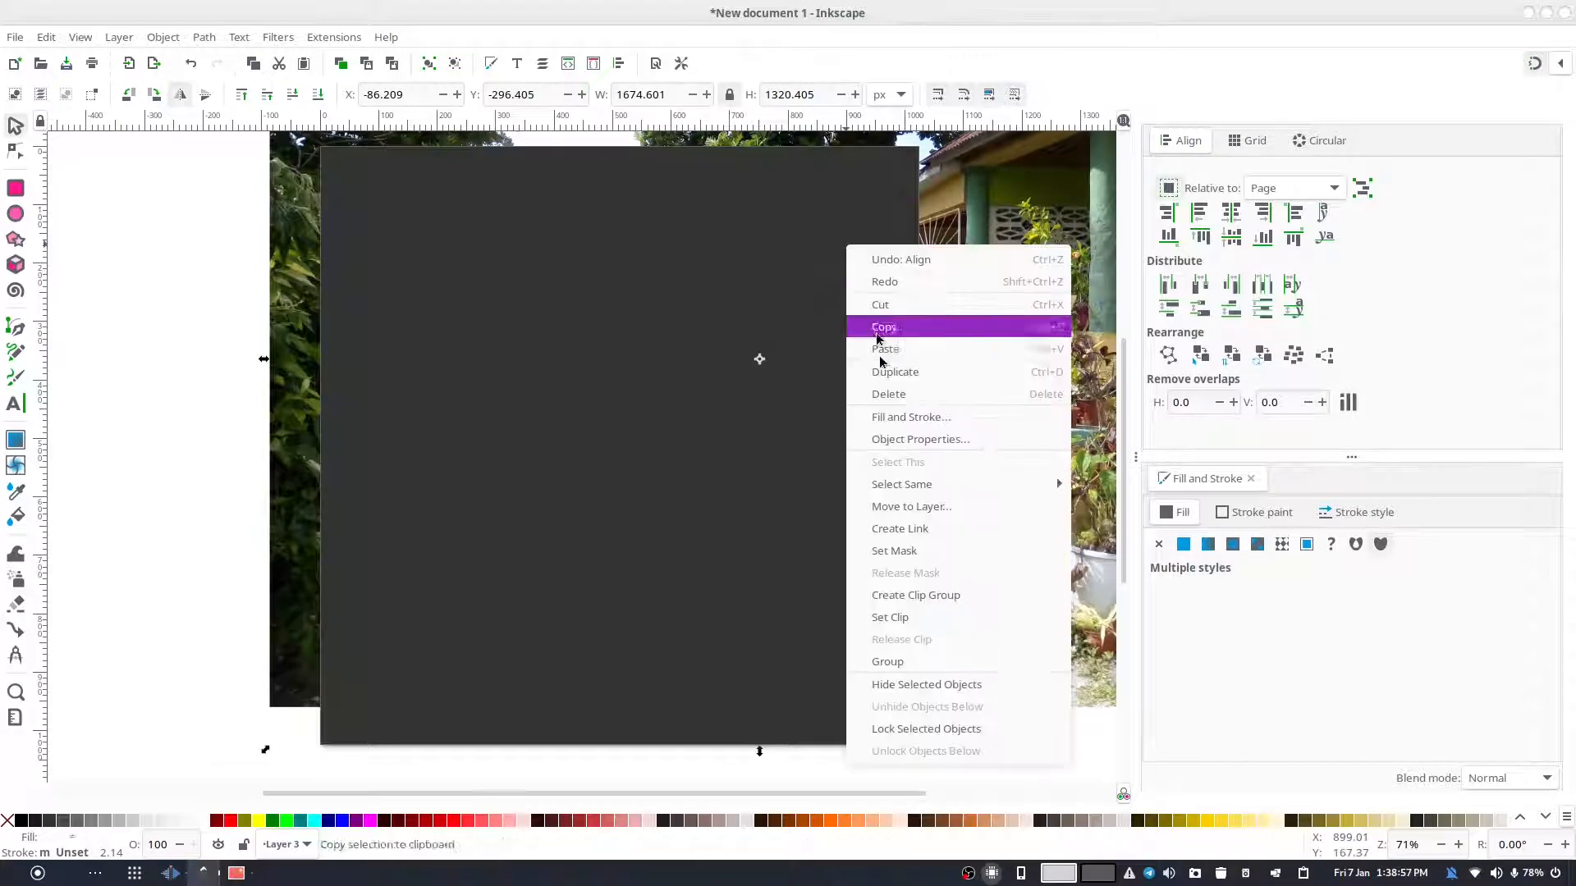
click(890, 617)
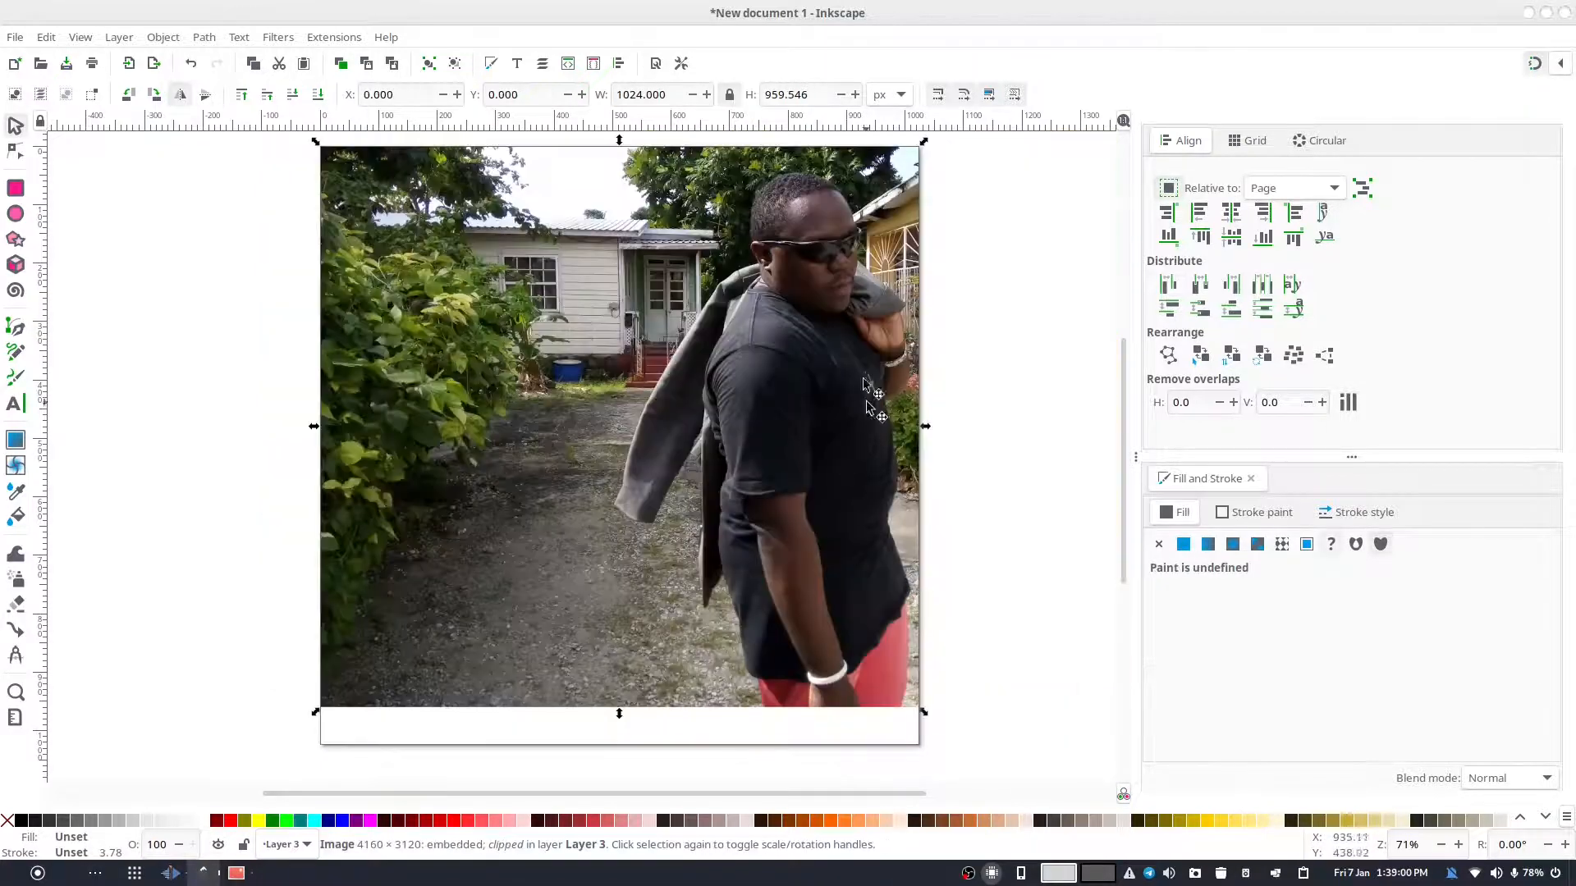
- Draw a dark grey rectangle, 1024 px wide and about 75 px tall, over the empty strip at the page's lower edge
click(1002, 499)
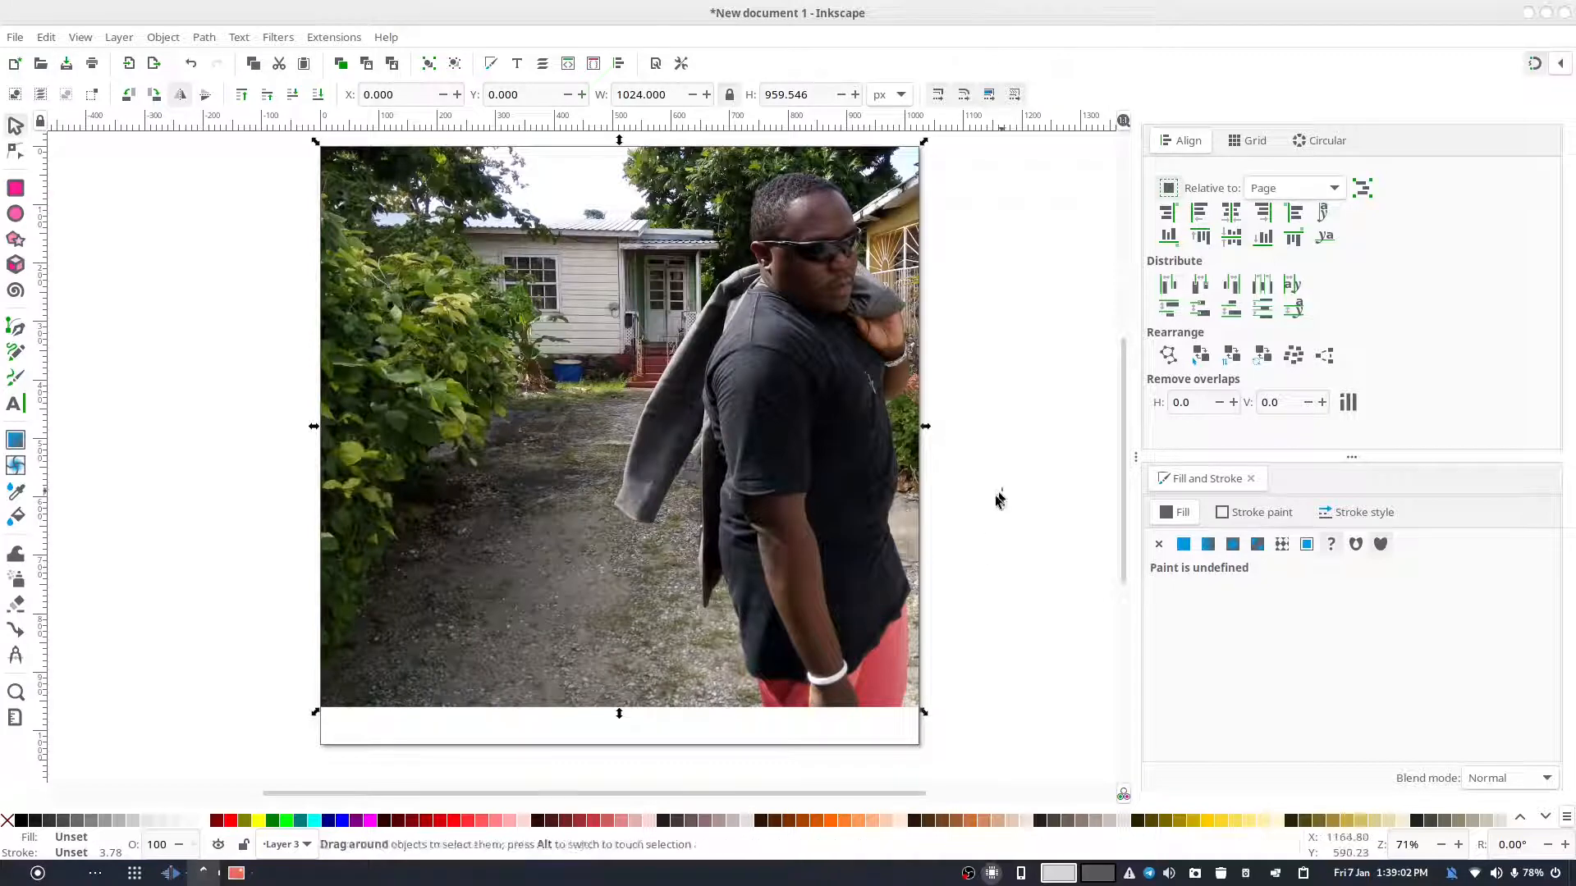
click(20, 189)
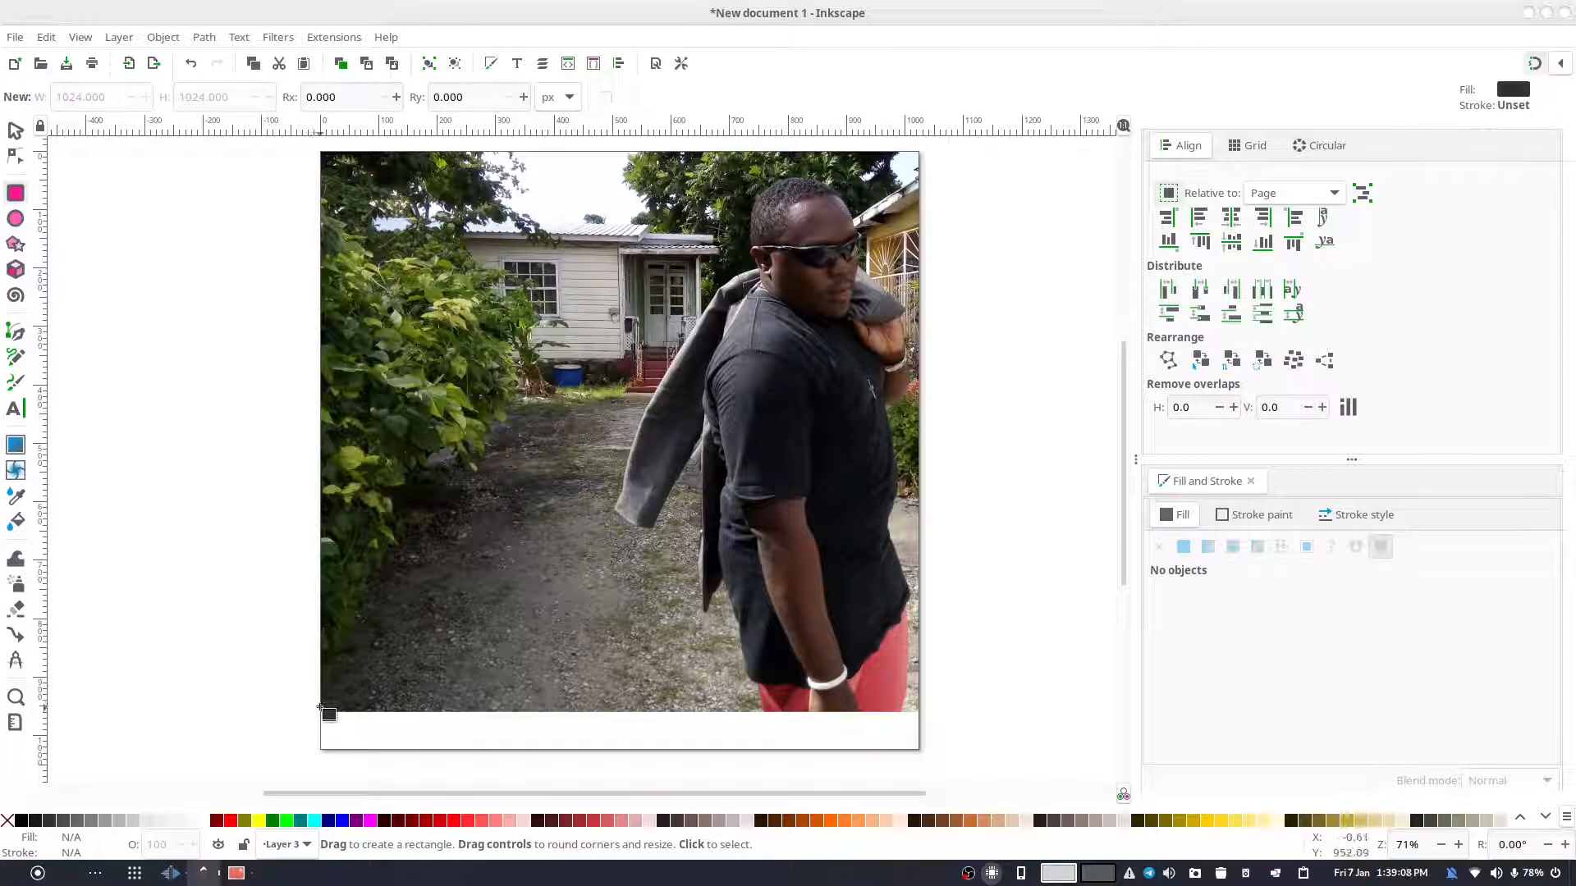
mouse_move(321, 711)
mouse_down()
mouse_move(556, 785)
mouse_move(918, 749)
mouse_up()
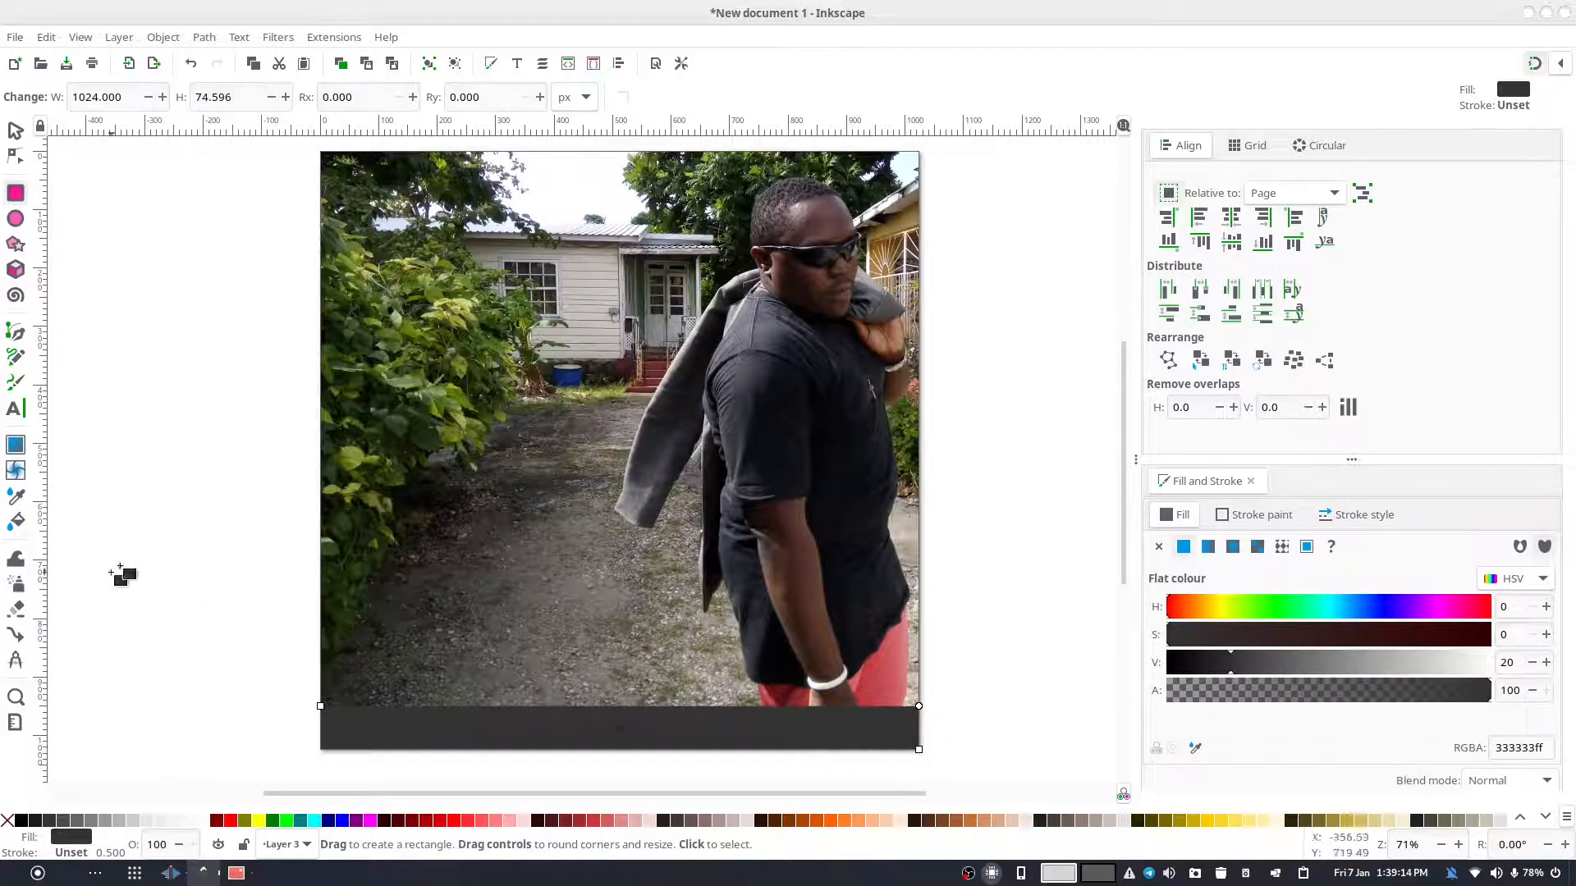
click(16, 133)
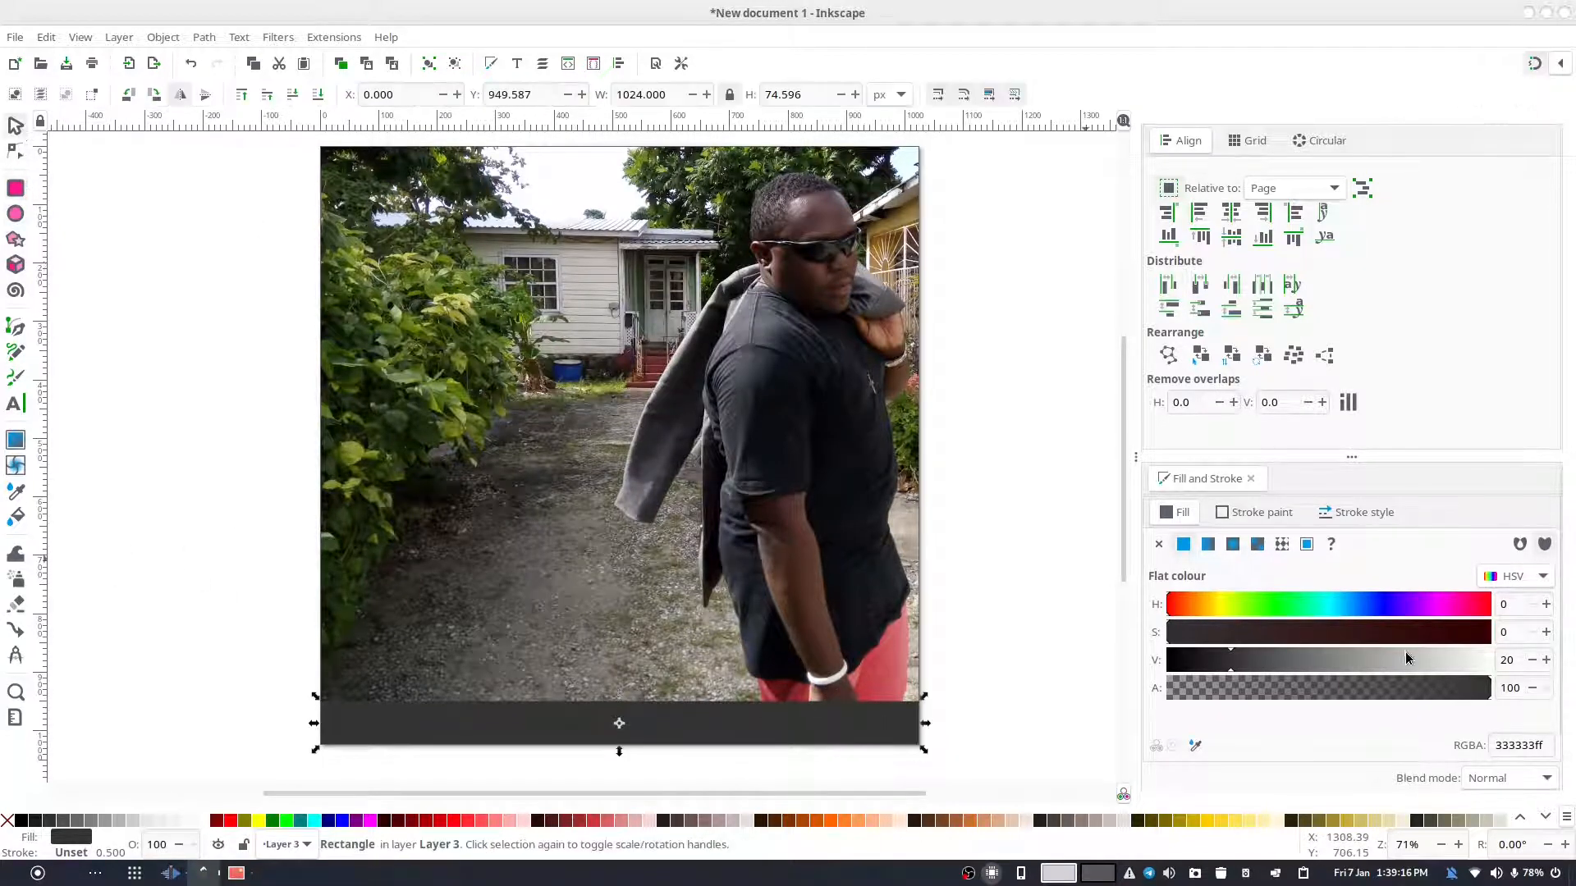
- Duplicate the dark strip and stretch the copy's upper edge upward over the photo to about 167 px tall
click(1044, 554)
click(882, 720)
key(Escape)
click(849, 730)
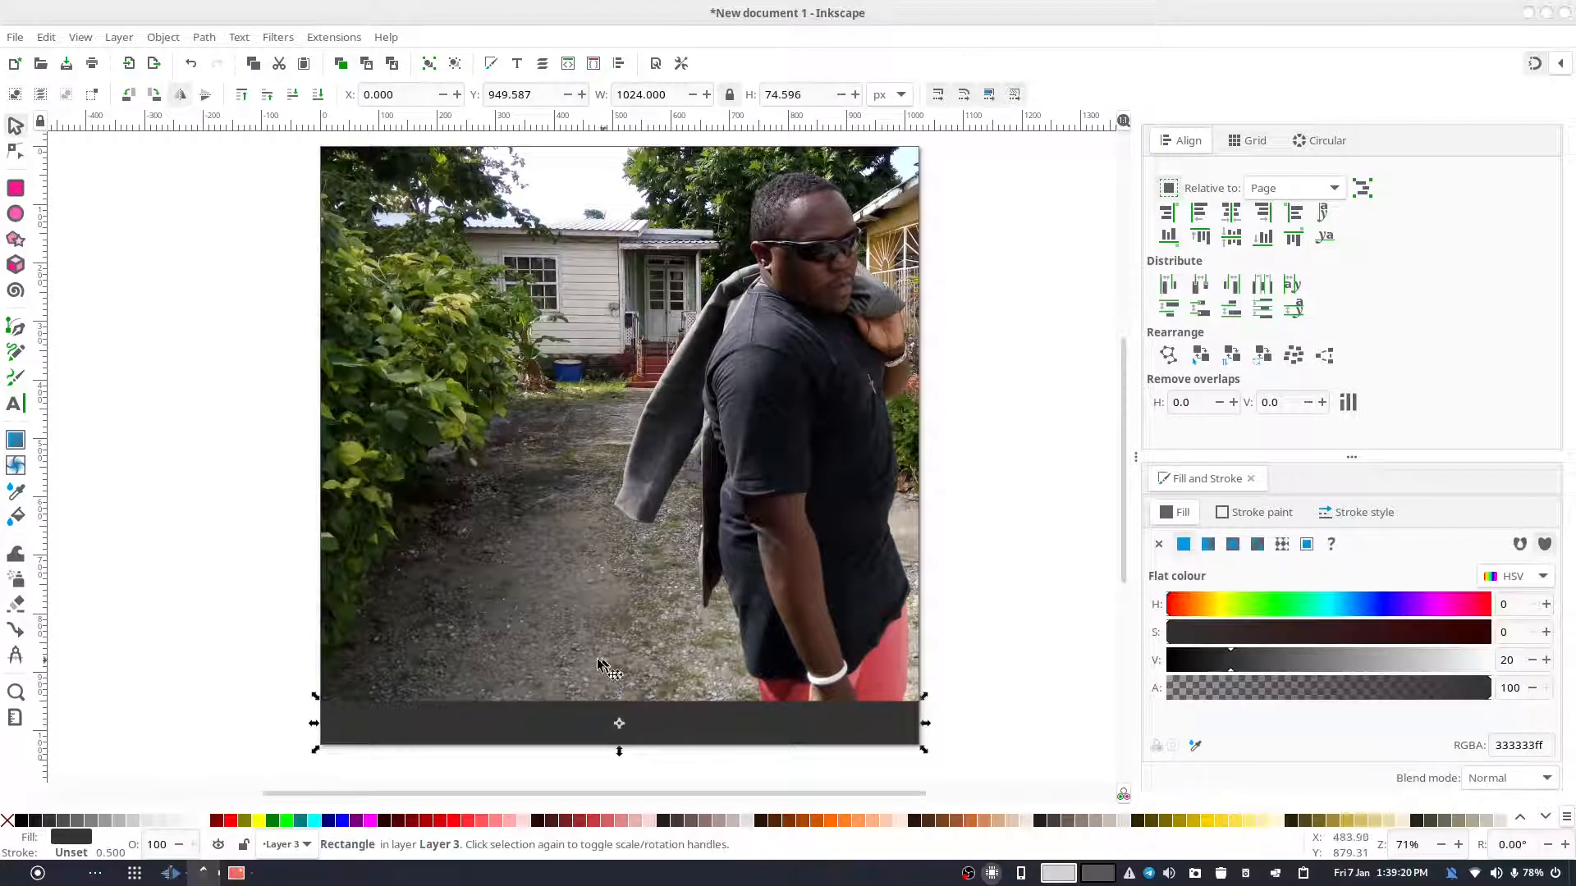
drag(626, 704, 631, 651)
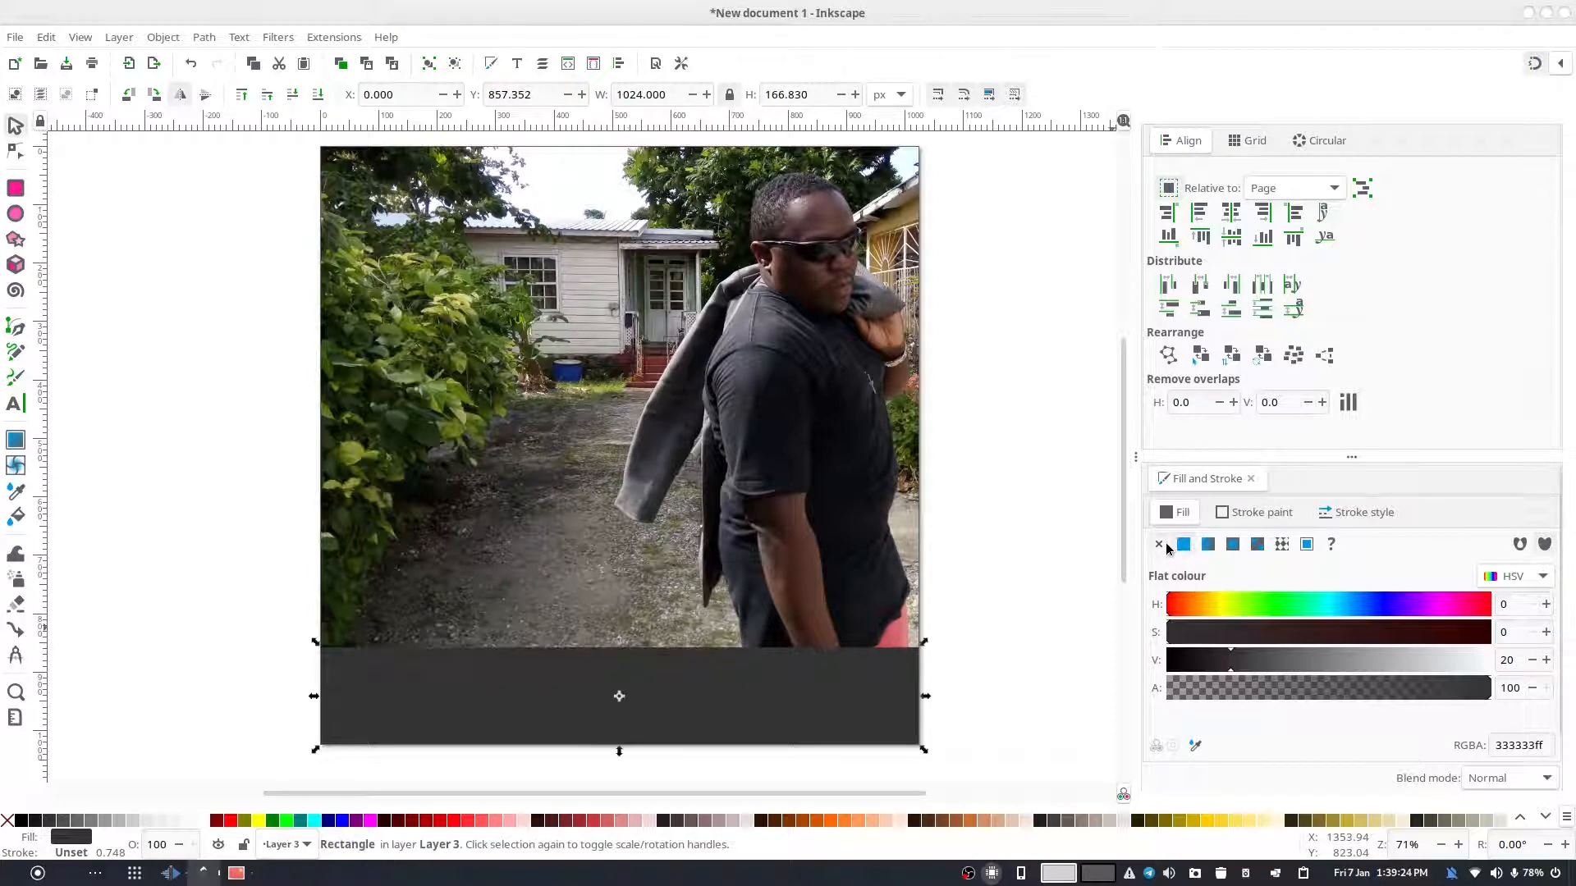
- Give the taller strip a linear gradient fill fading from dark grey to transparent
click(965, 623)
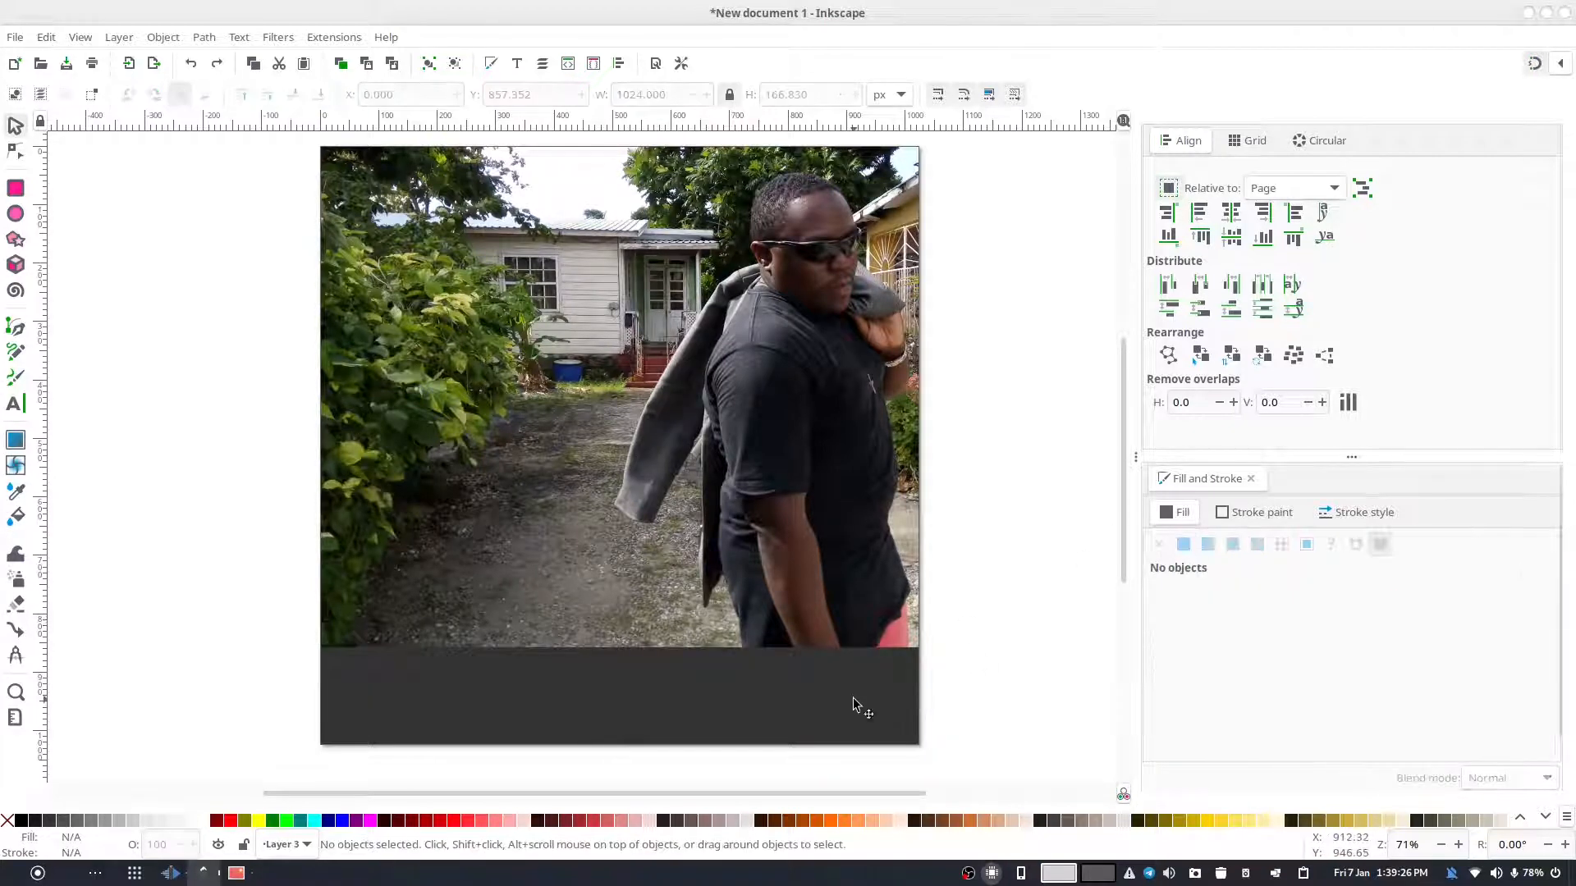
click(851, 703)
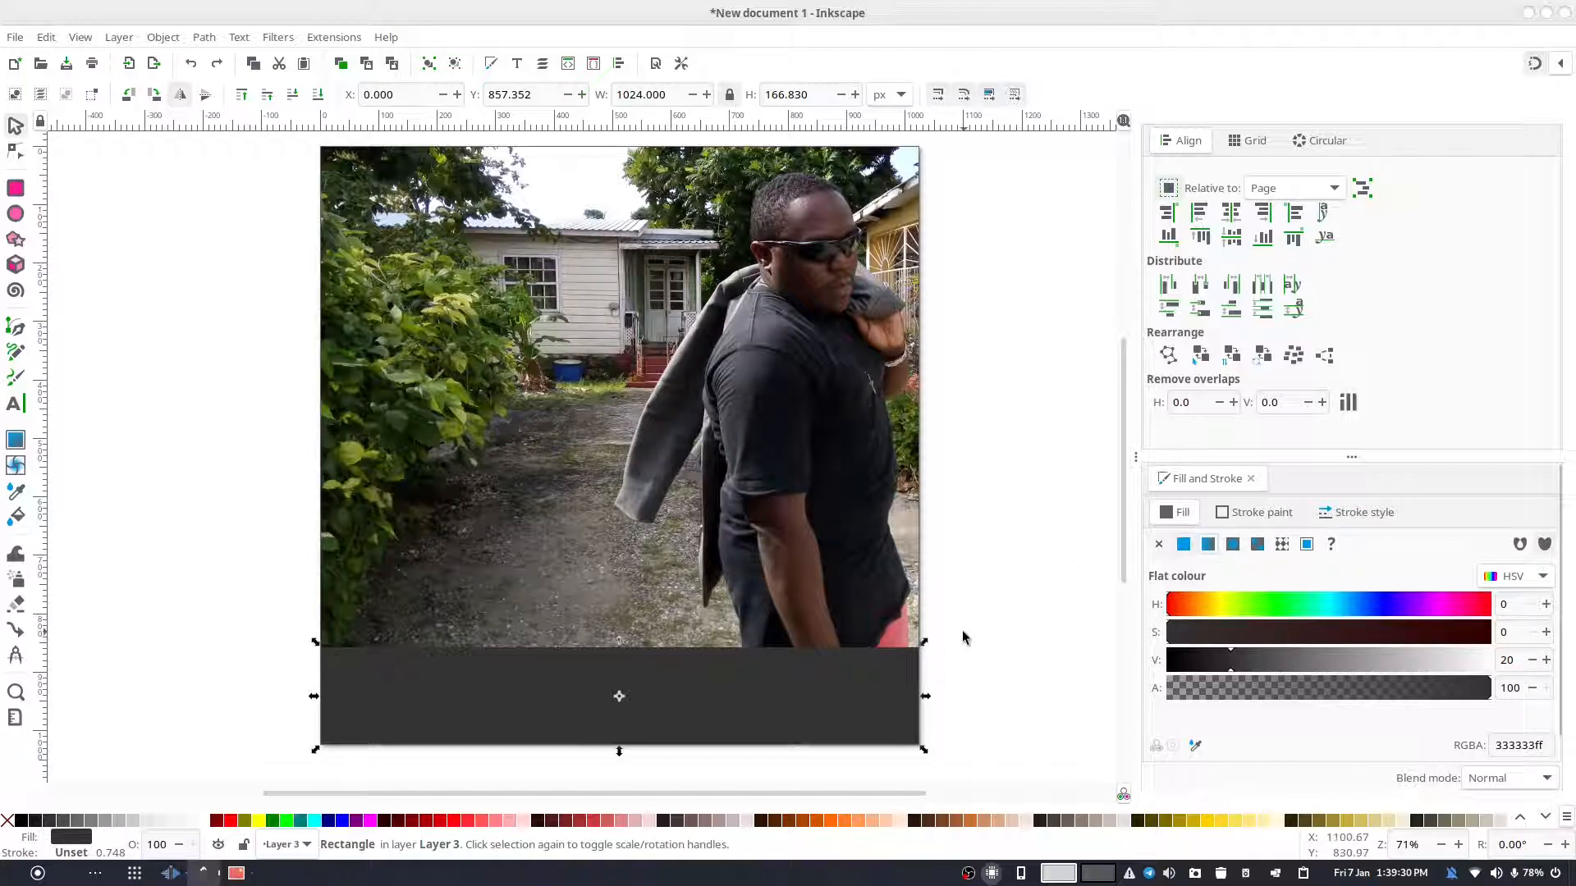
click(995, 586)
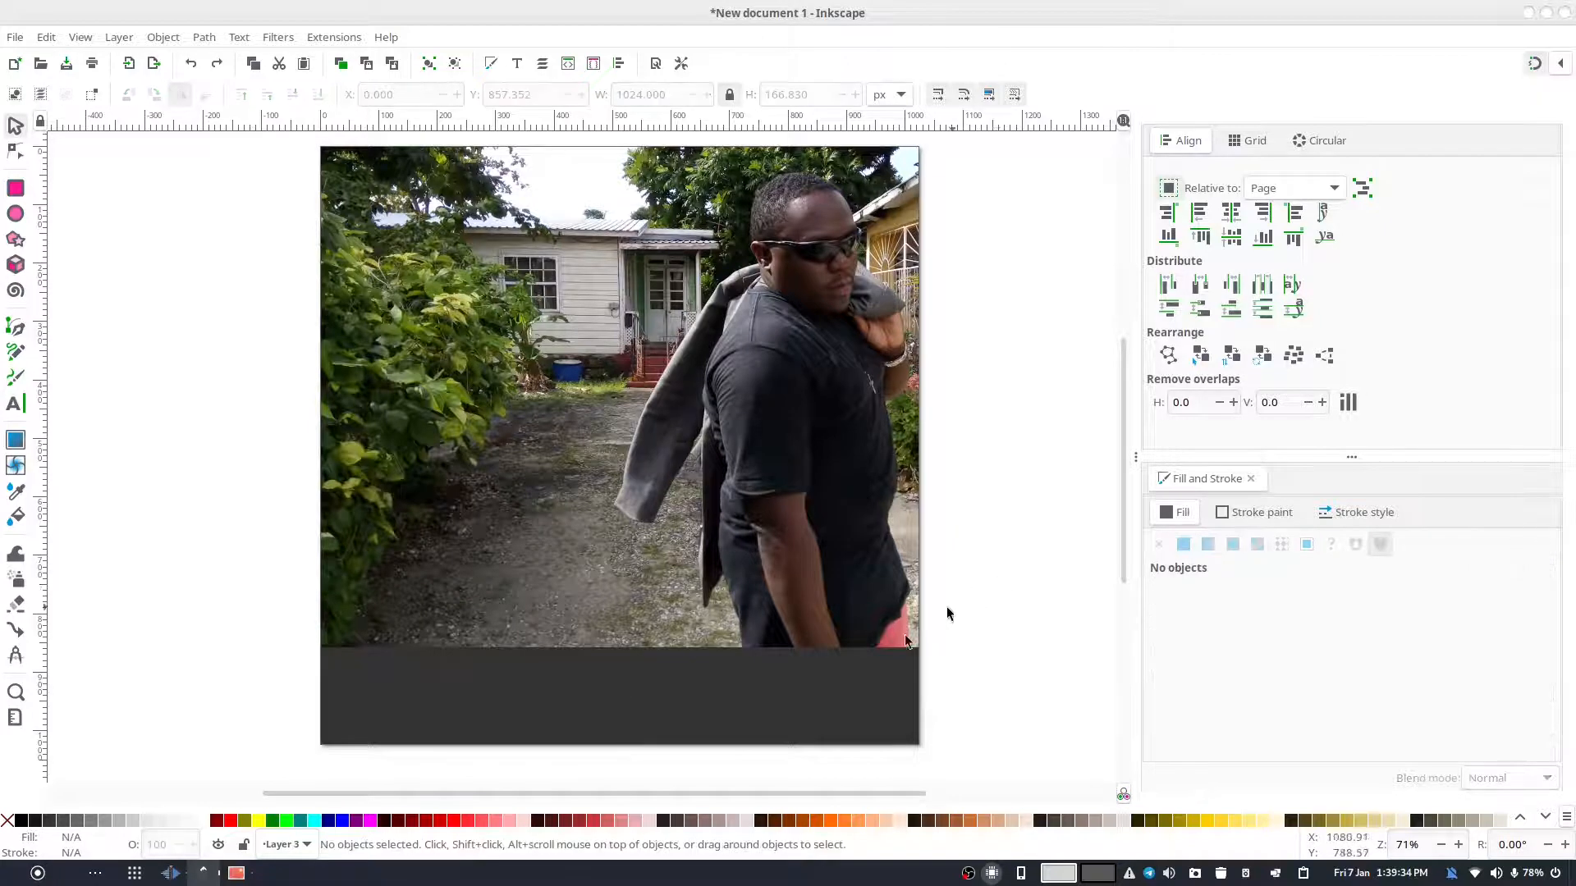
click(816, 681)
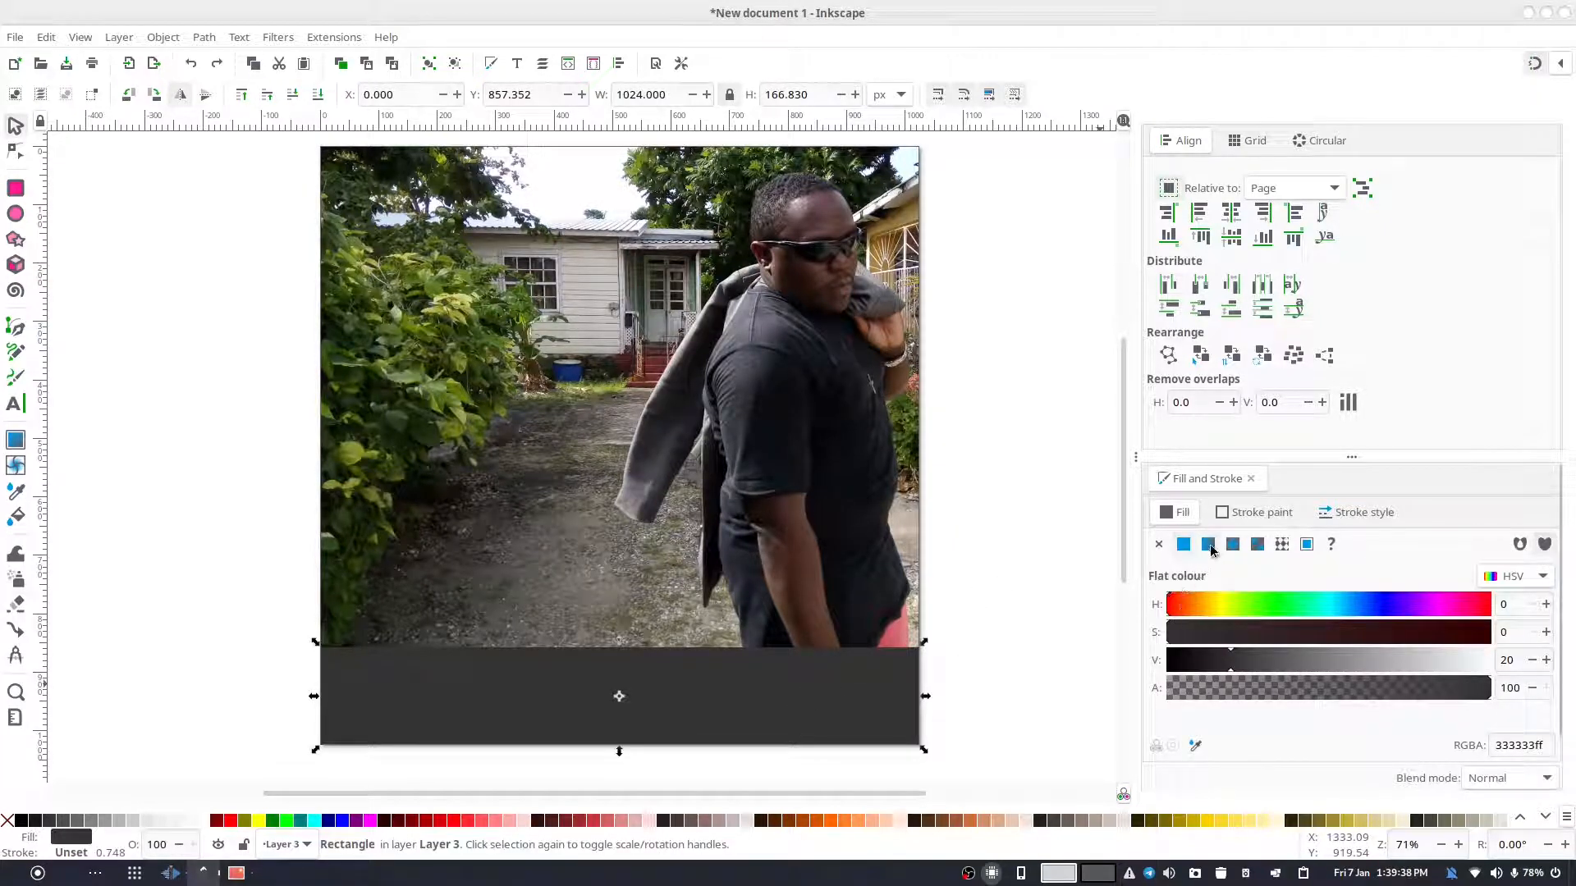
click(1209, 544)
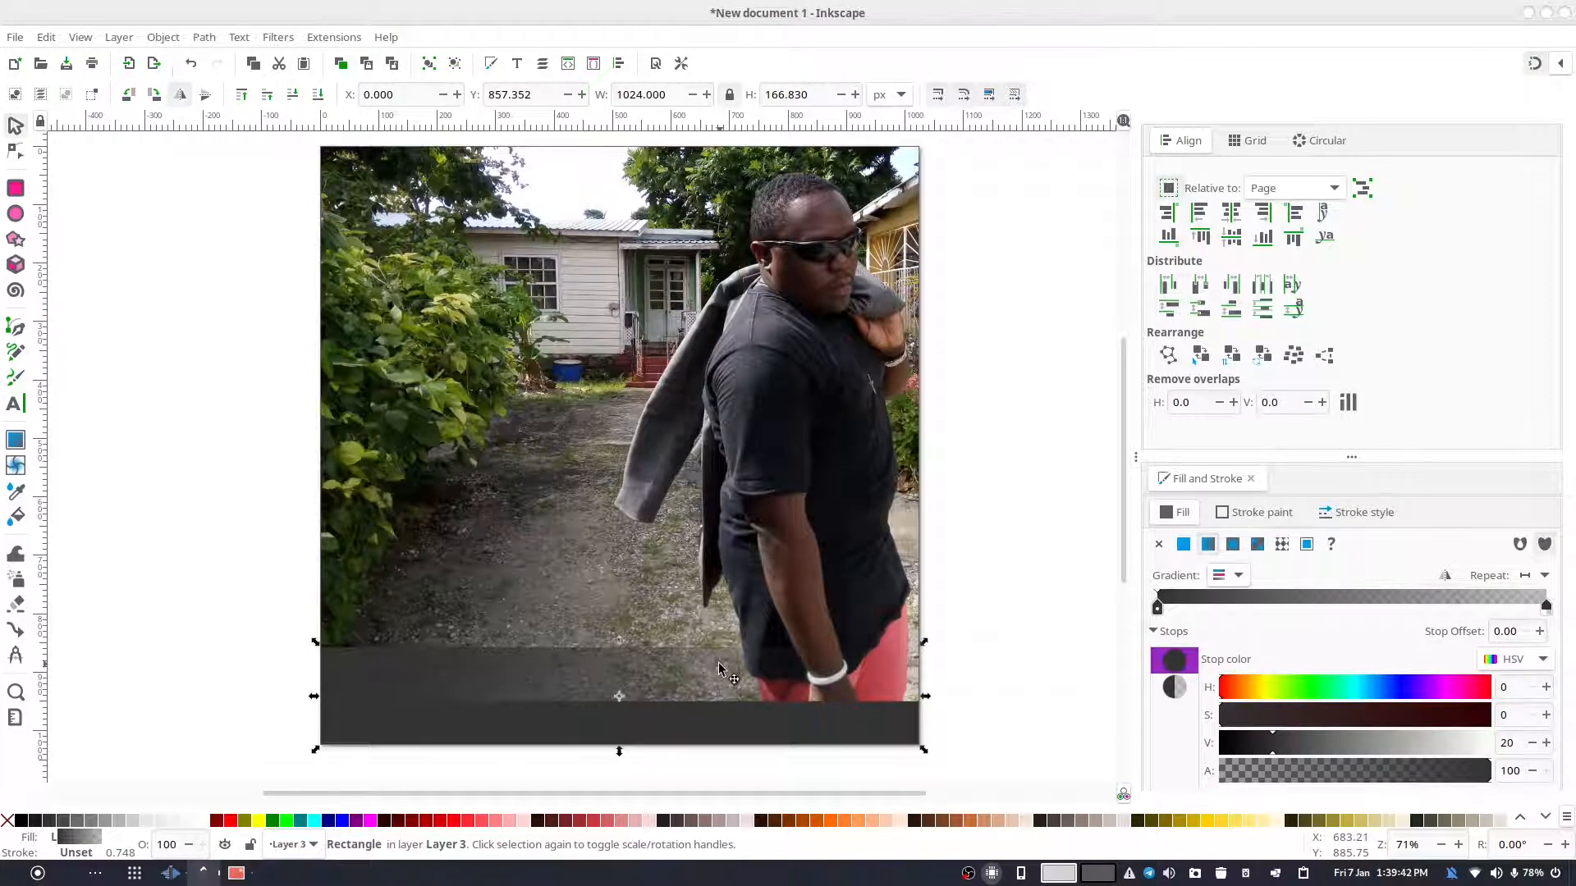
- Turn the strip's gradient vertical, transparent at its upper edge and solid dark grey where the shorter strip begins
key(r)
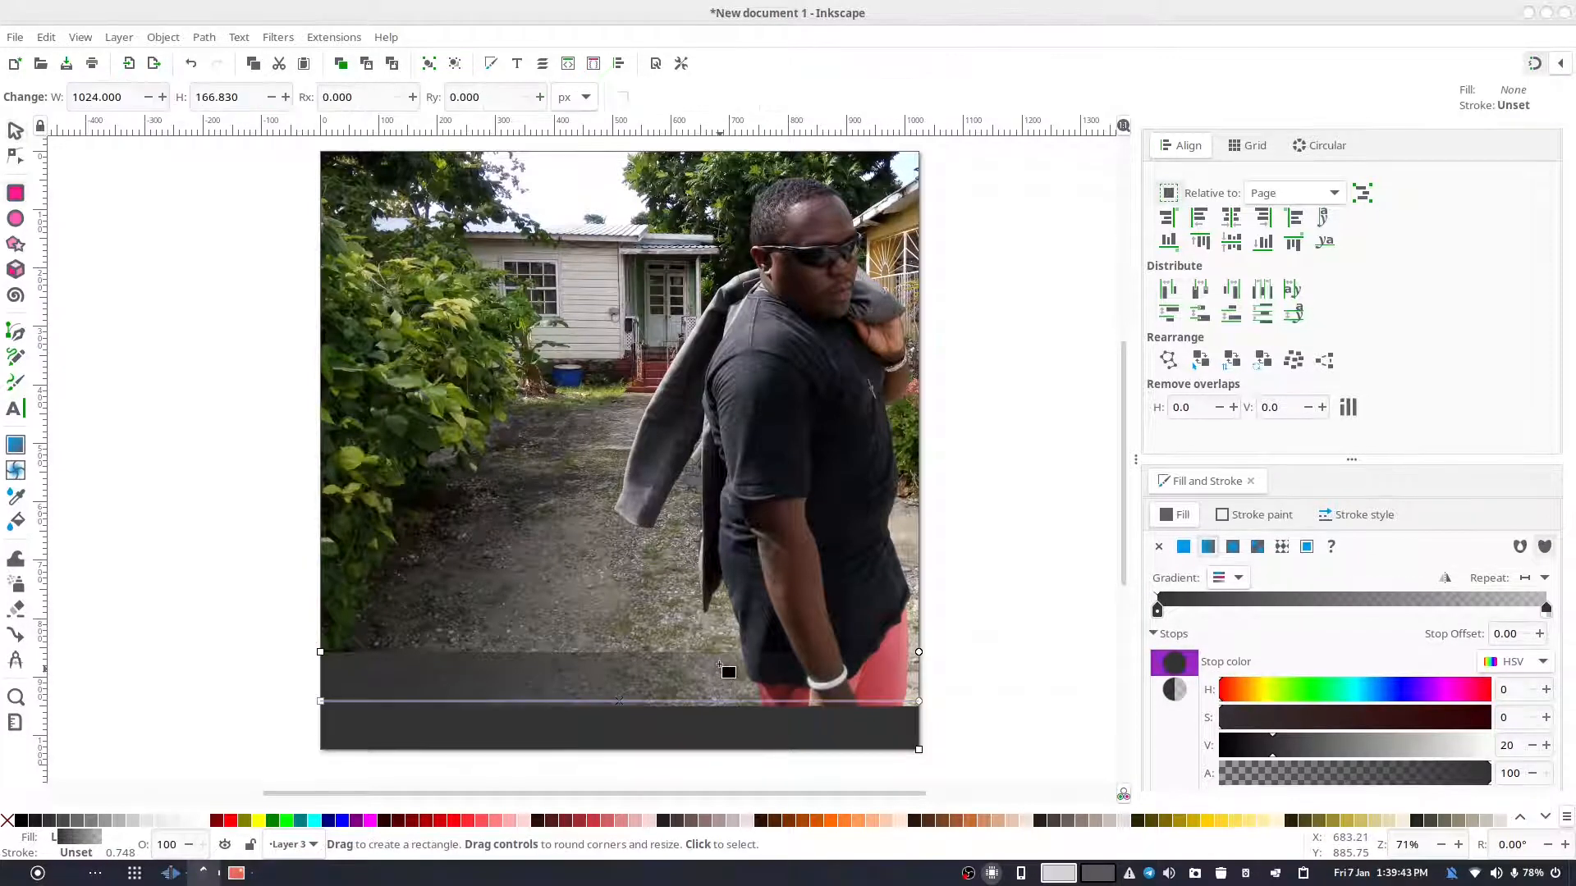
click(15, 157)
drag(322, 696, 681, 743)
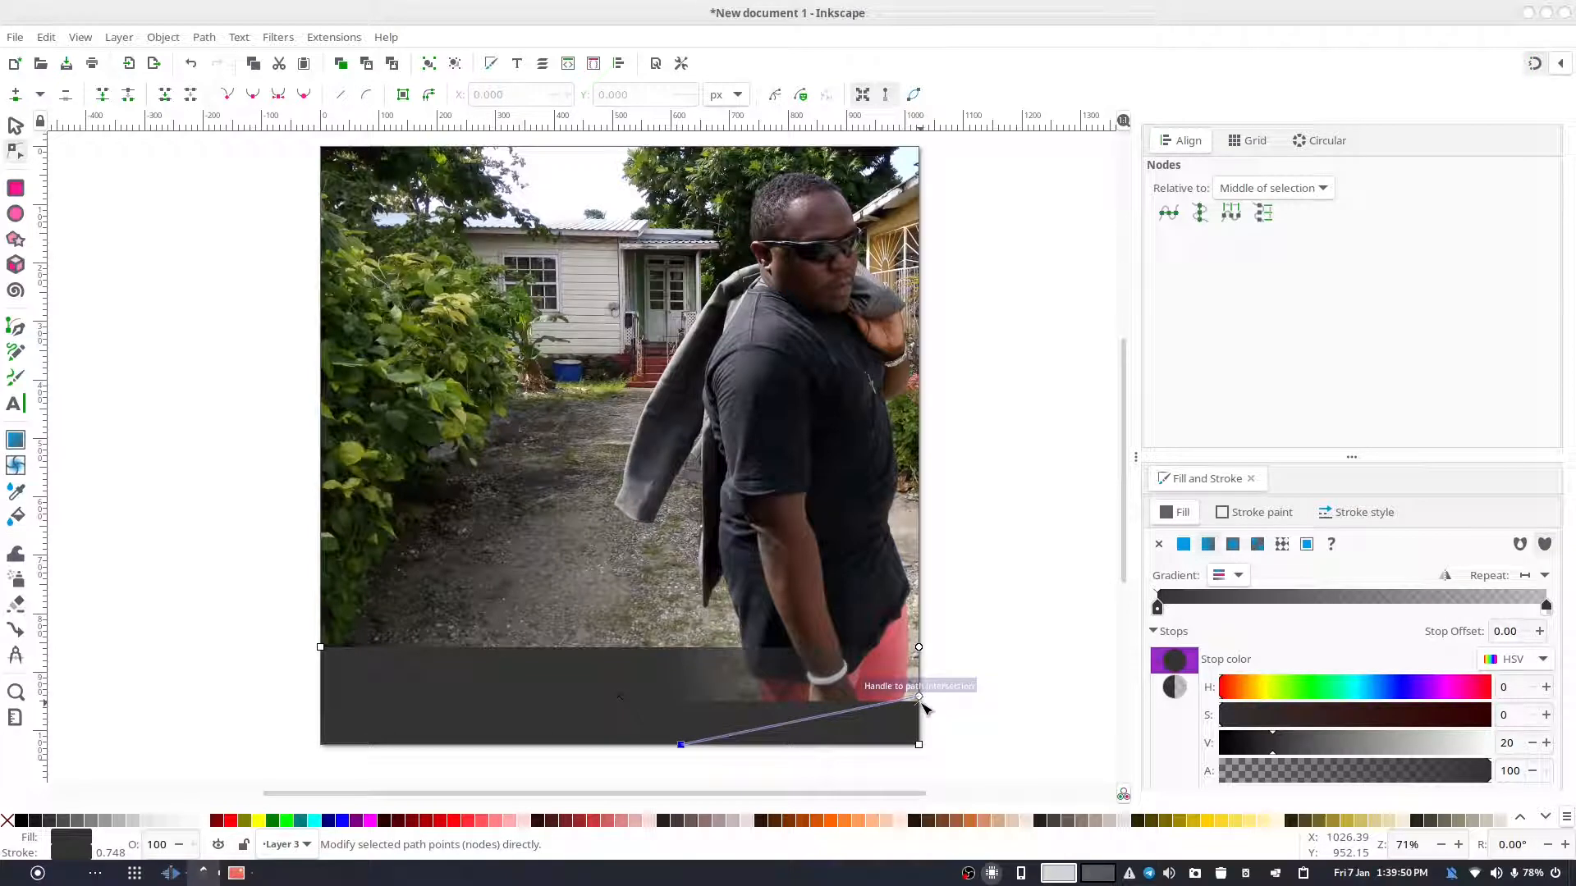
drag(919, 696, 684, 649)
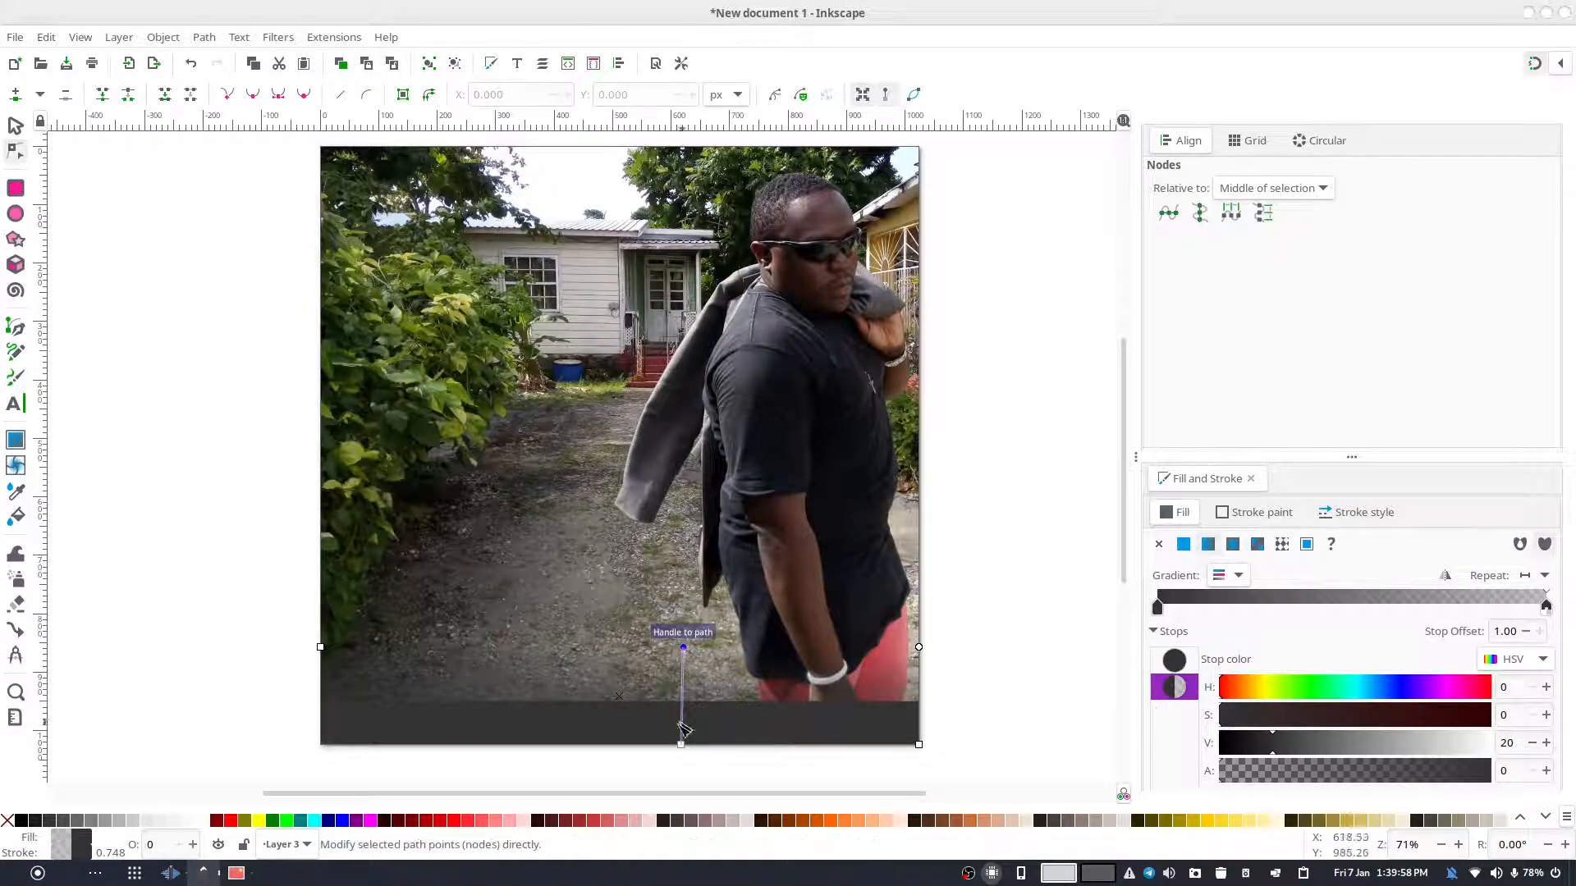
drag(681, 747, 683, 699)
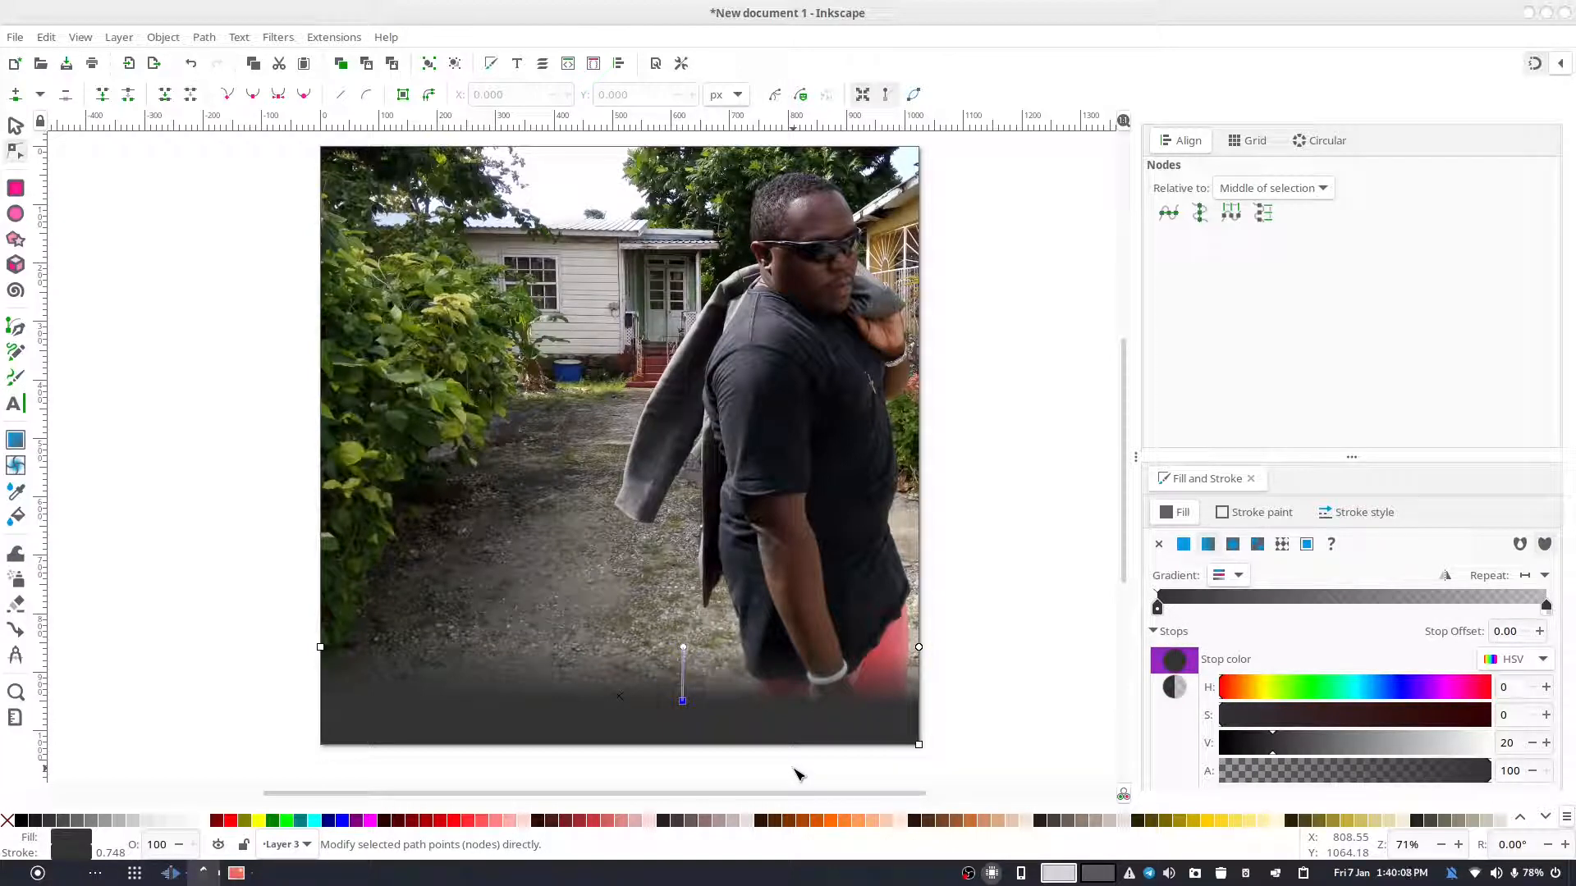
- Shorten the vertical gradient by moving its solid end higher, so the photo fades to dark grey sooner
click(1069, 606)
click(704, 653)
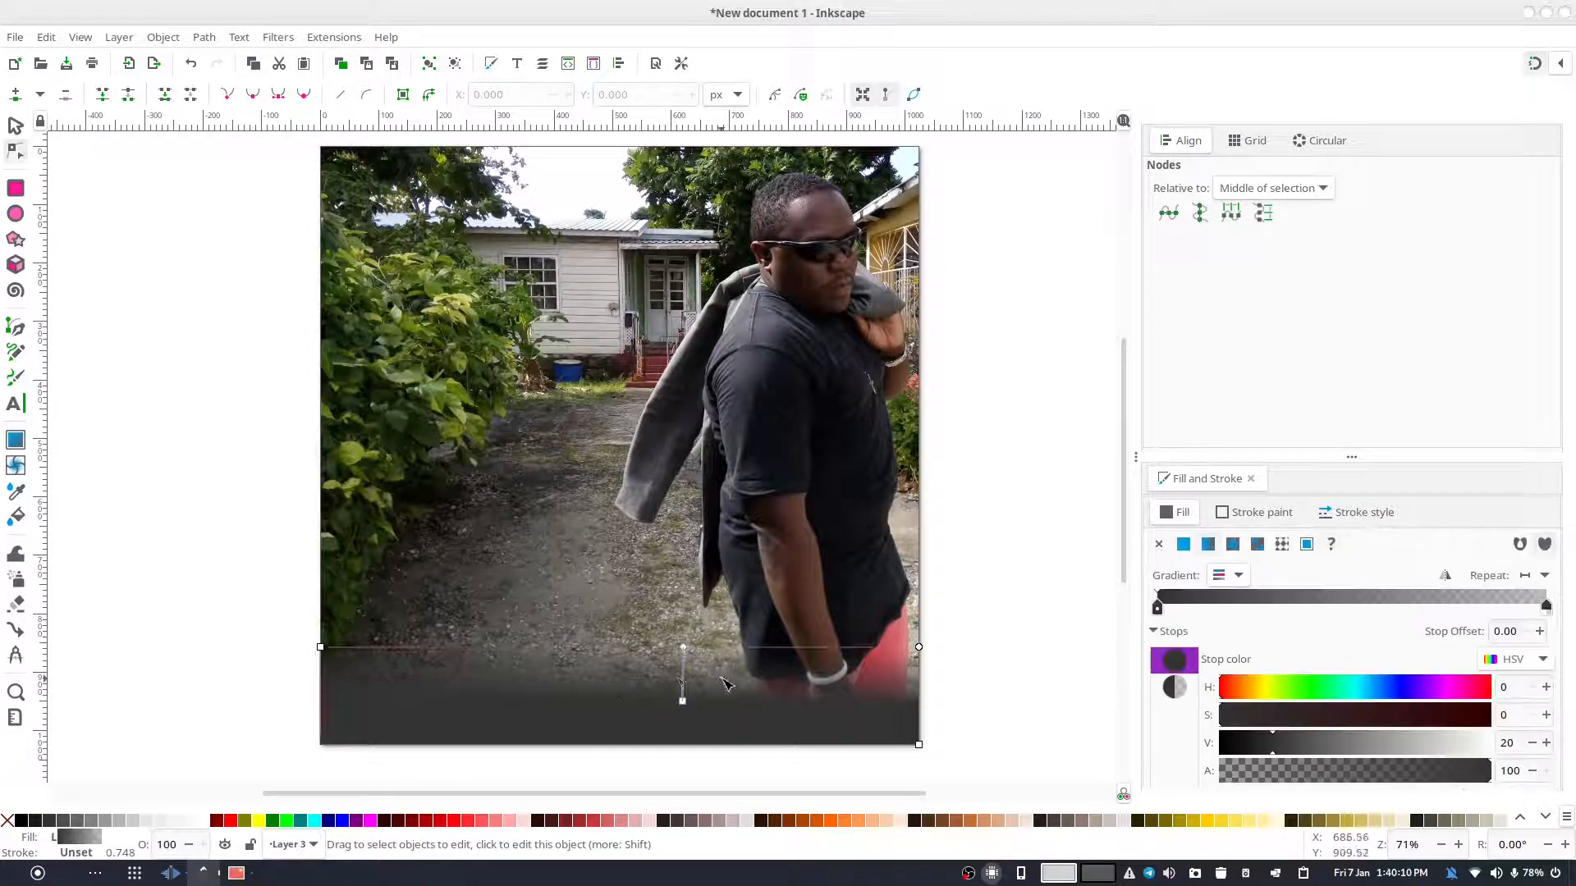
click(683, 701)
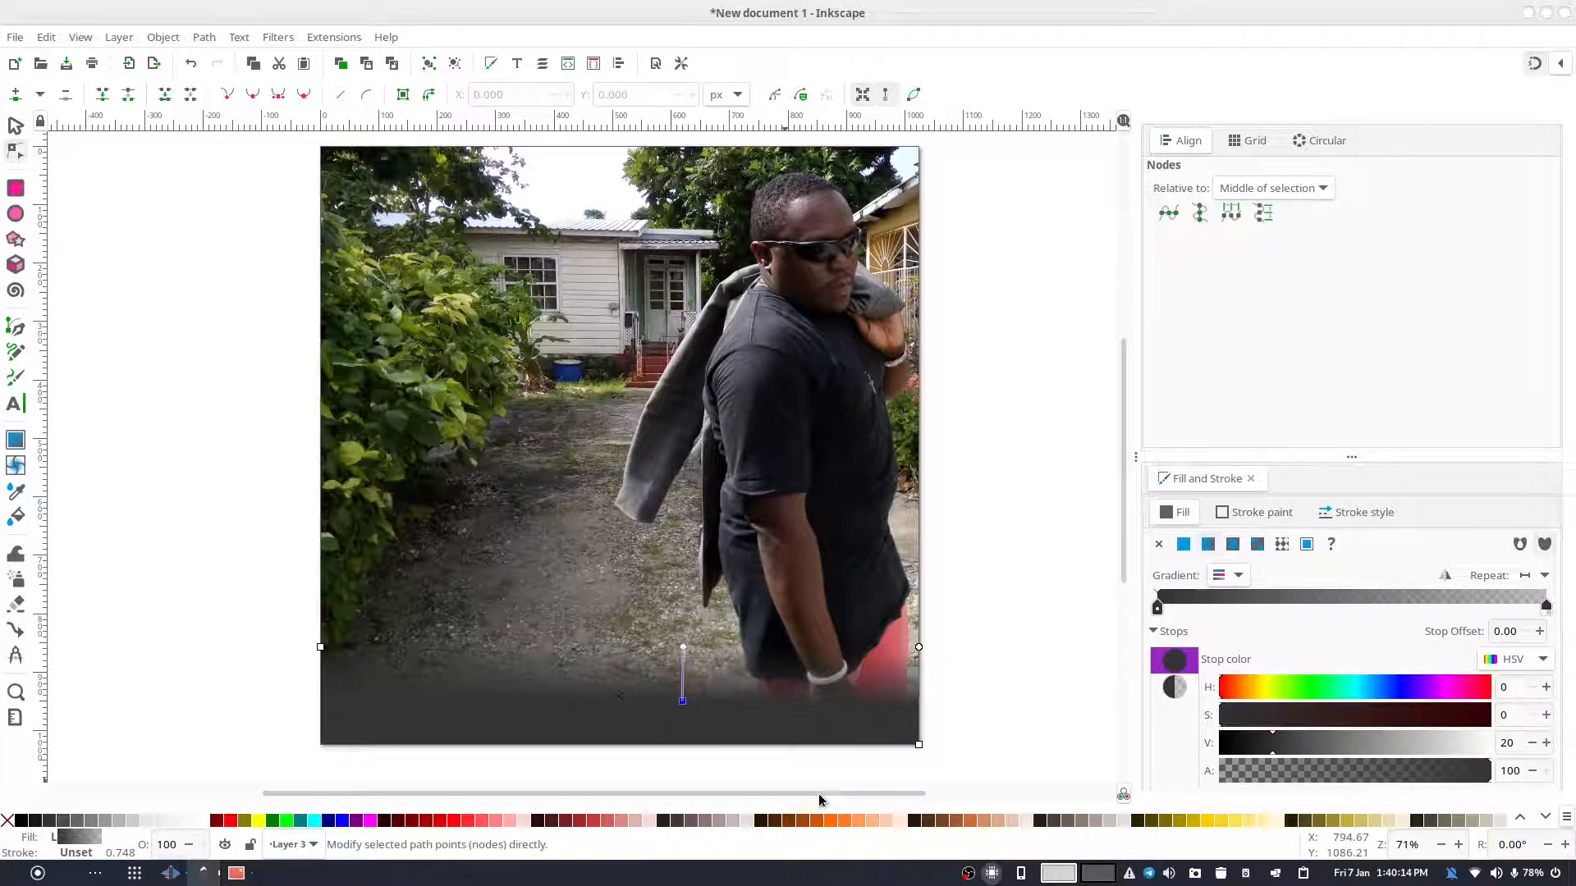
drag(684, 703, 686, 681)
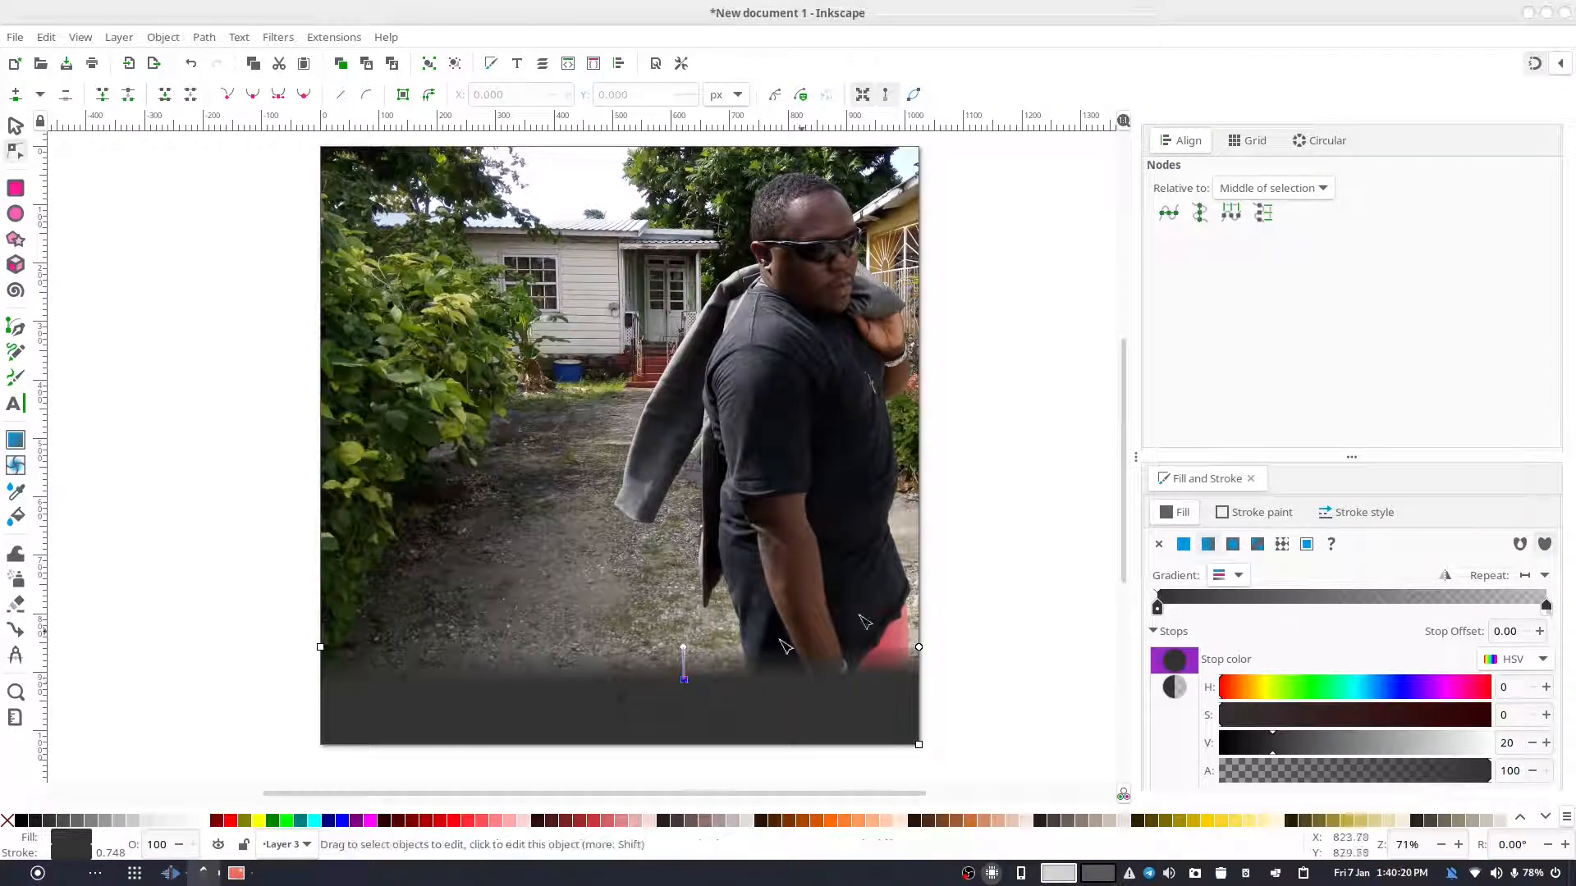
click(1051, 521)
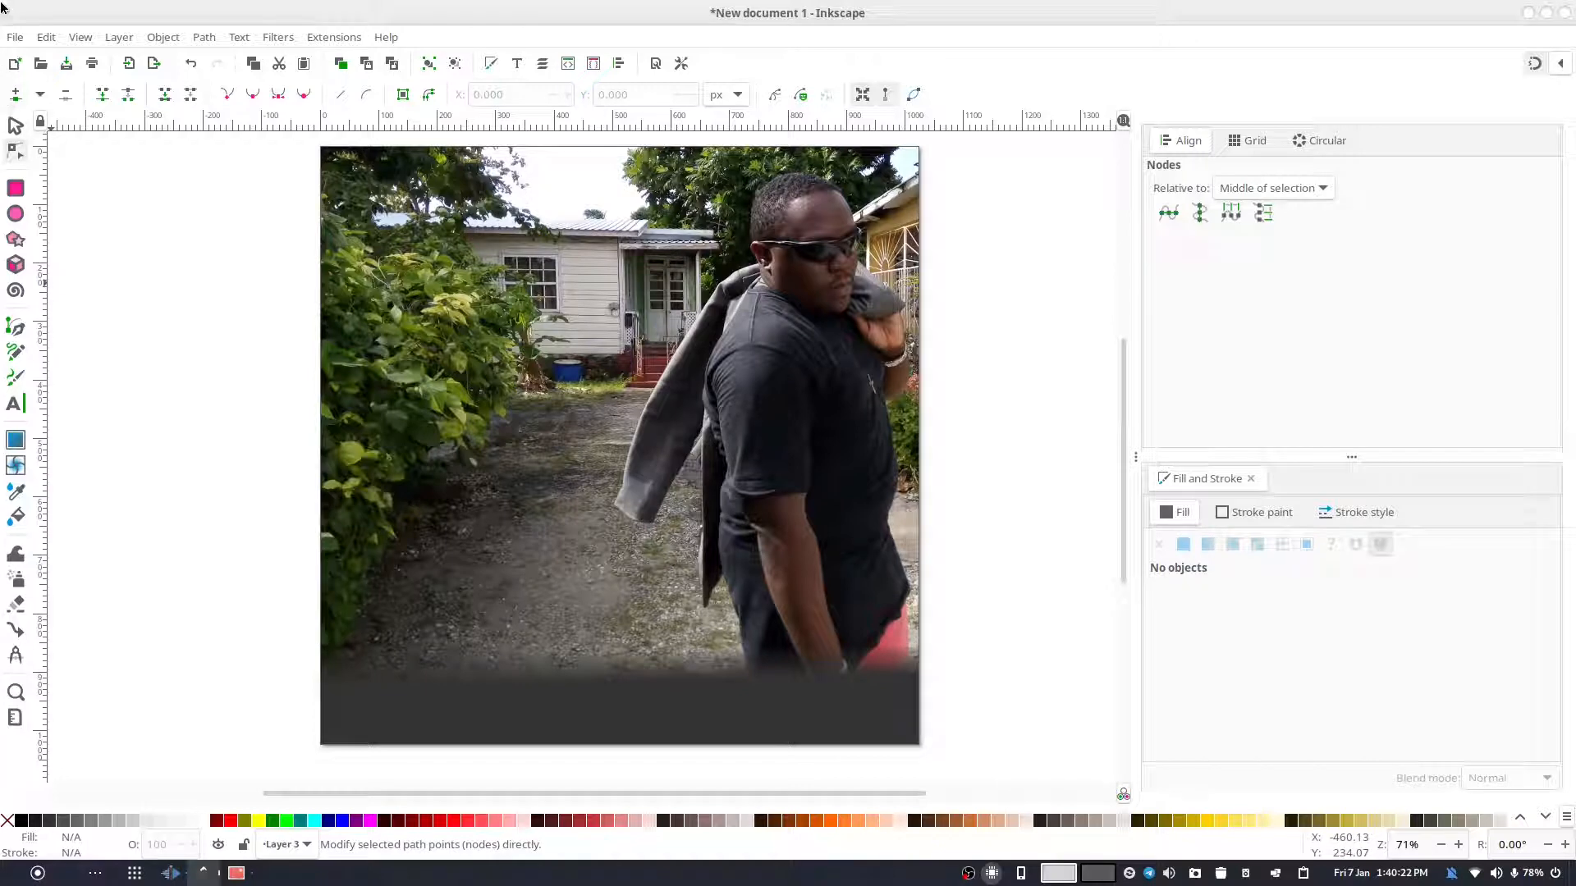
- Select the gradient strip and set its blur to 20.6%
click(15, 125)
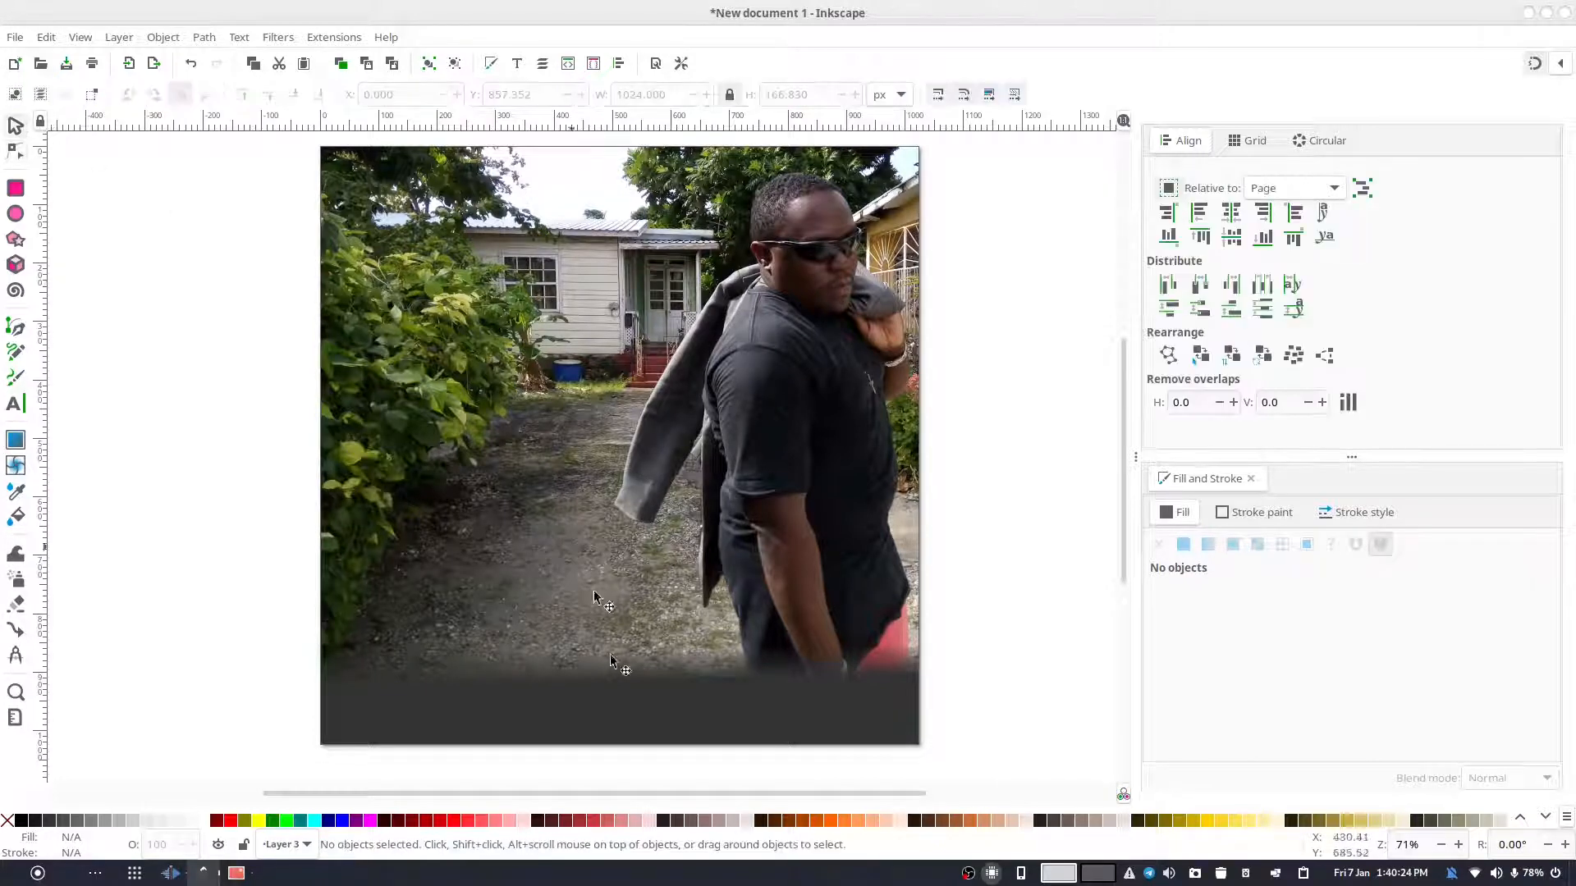
click(696, 717)
scroll(1553, 642, down, 3)
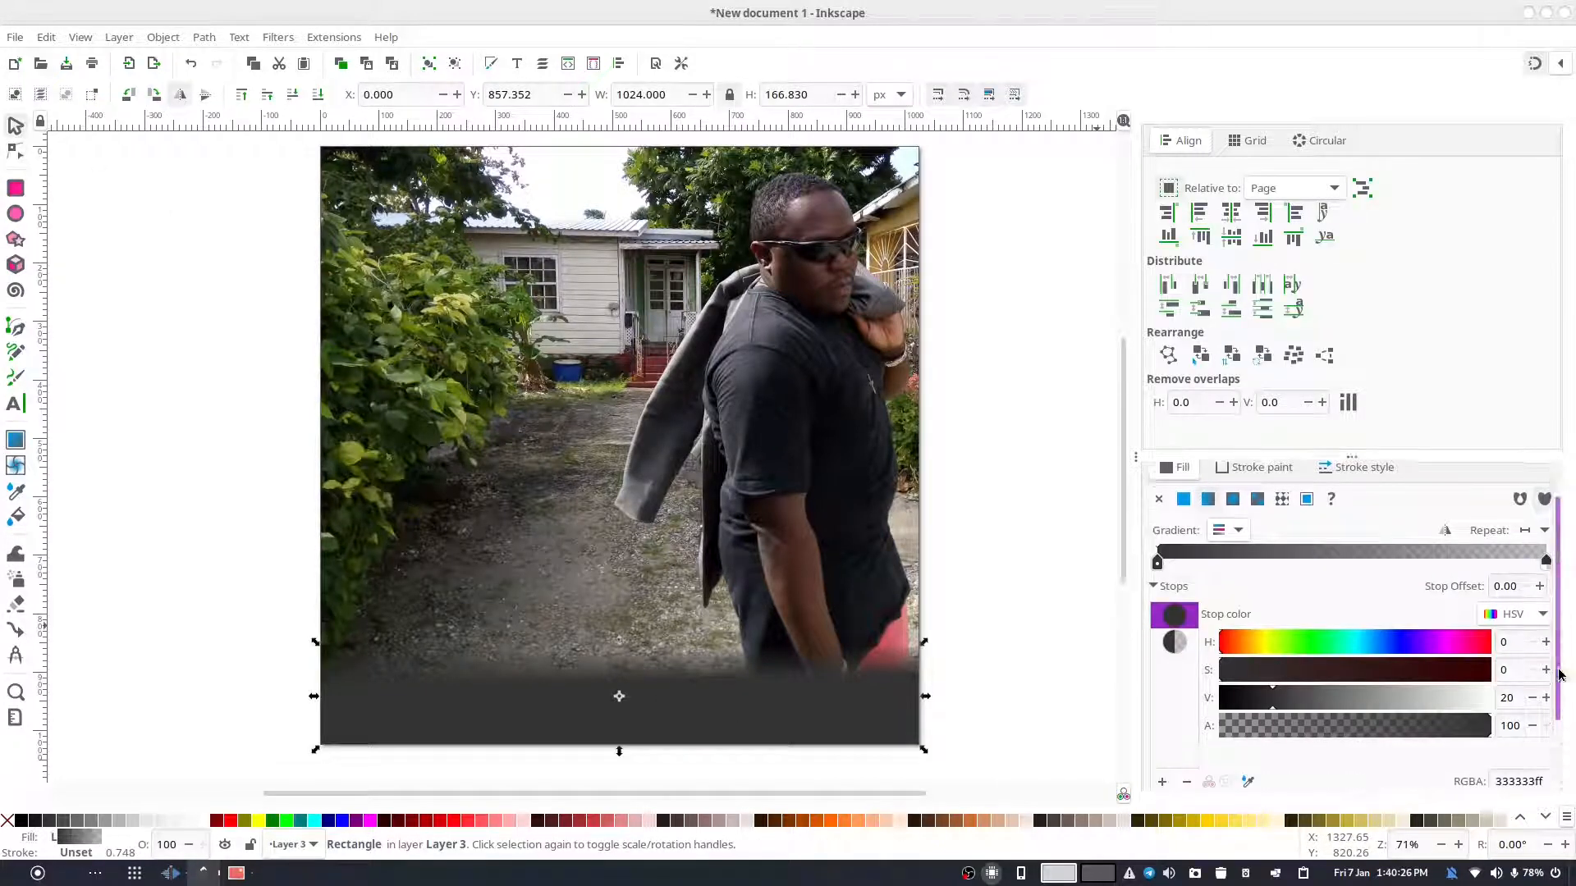
click(1244, 754)
mouse_move(1244, 753)
mouse_down()
mouse_move(1264, 750)
mouse_move(1217, 747)
mouse_up()
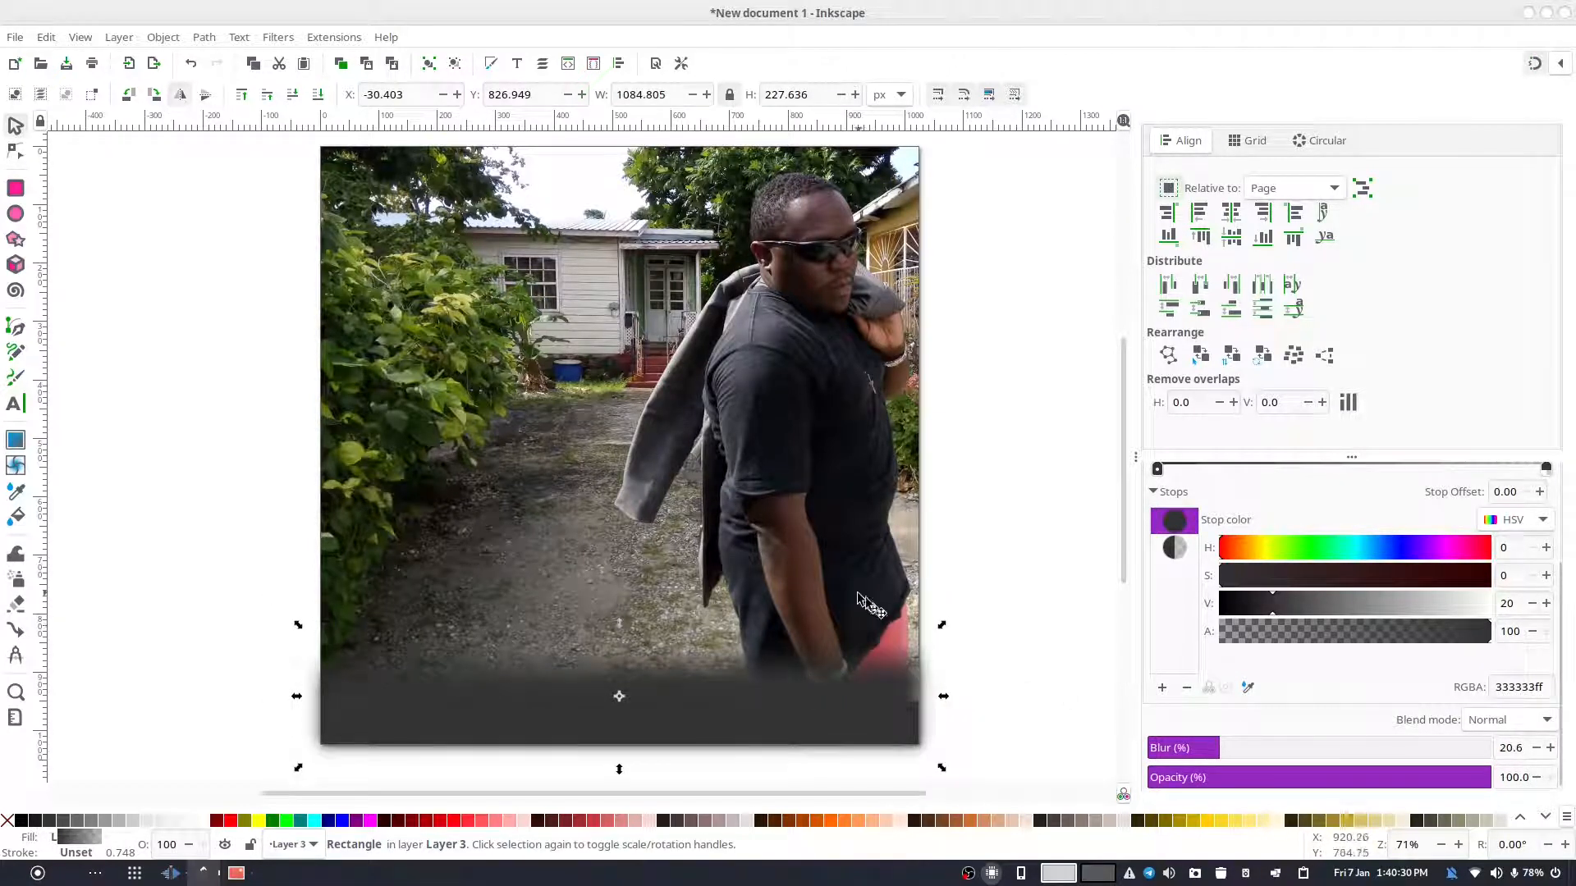
- Enlarge the blurred strip around its centre to about 1153 × 242 px so its soft ends extend past the page
drag(941, 624, 963, 620)
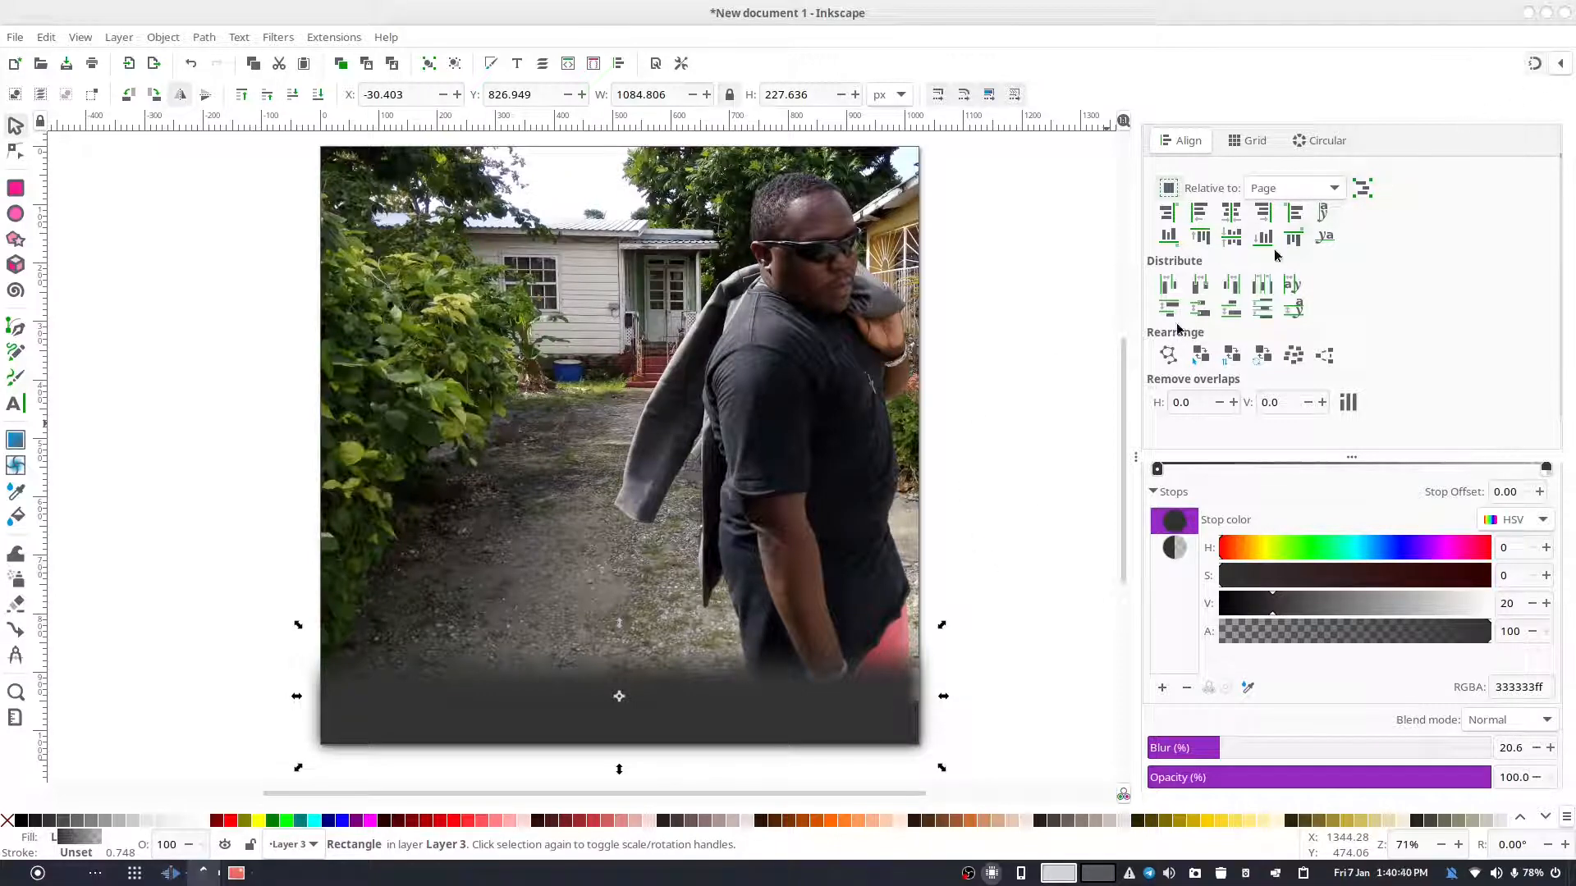
mouse_move(946, 626)
mouse_down()
mouse_move(981, 608)
mouse_move(960, 617)
mouse_up()
click(993, 639)
- Nudge the blurred strip down to a Y position of about 834 px
click(904, 677)
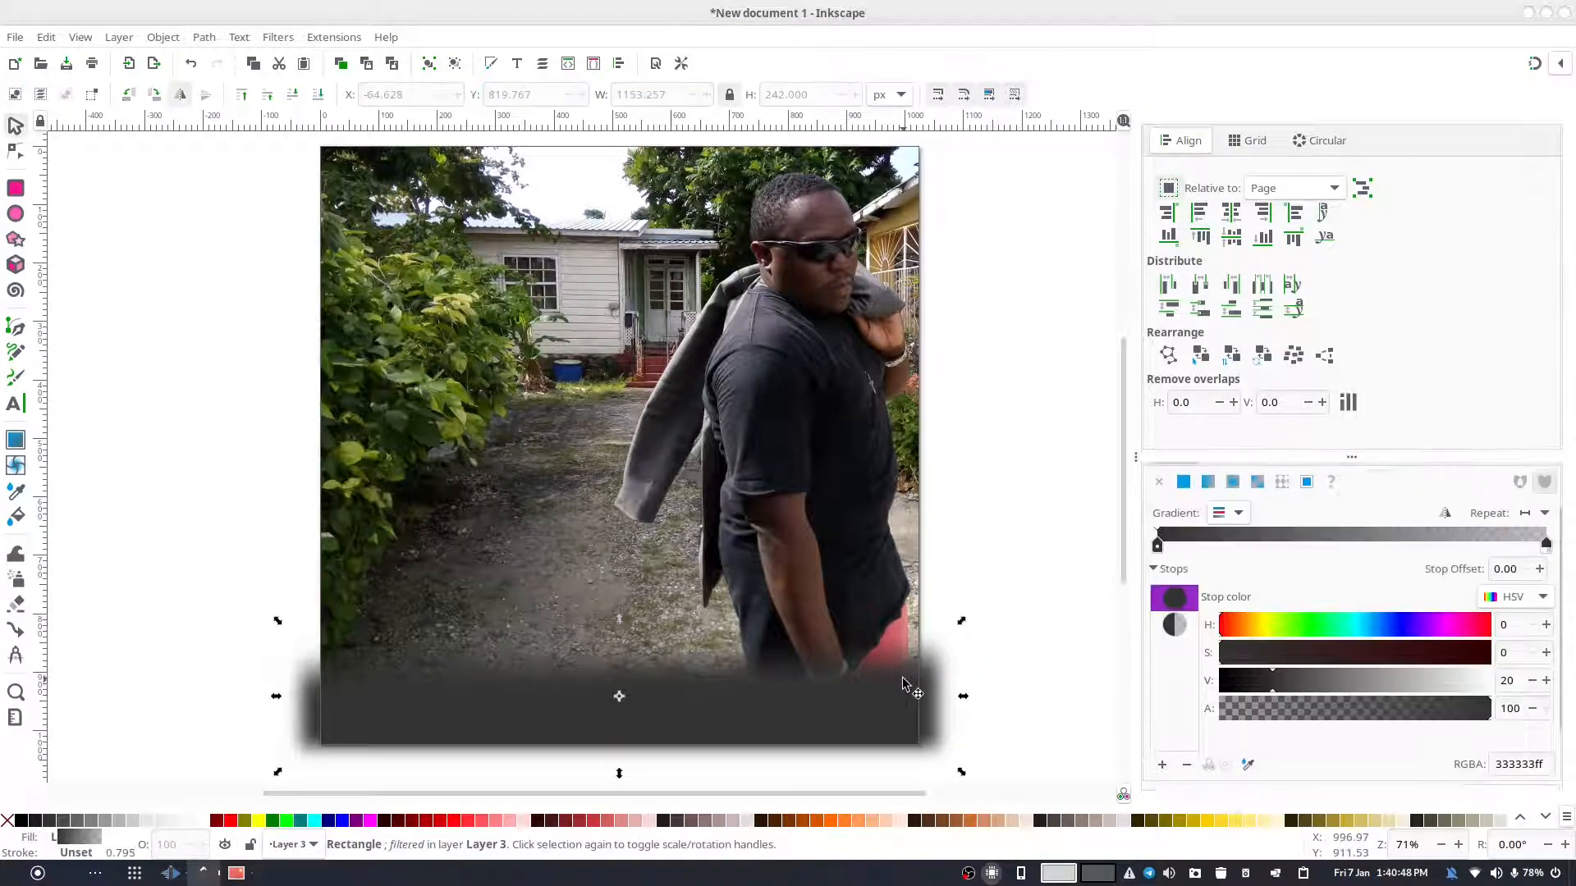
key(Down)
key(Down)
key(Down)
key(Down)
key(Down)
key(Down)
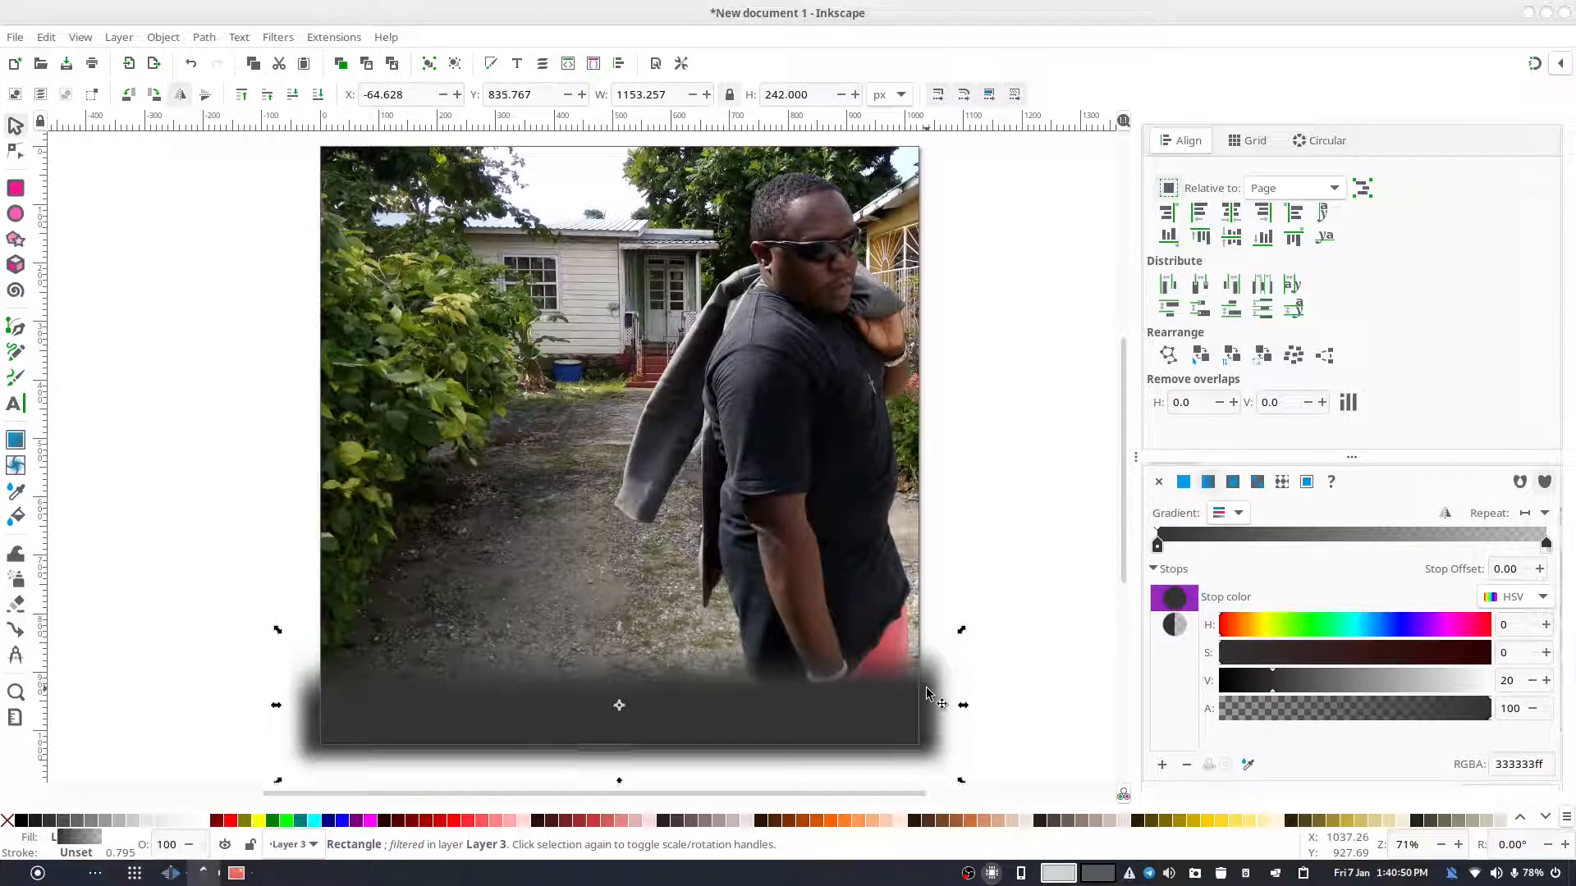
key(Down)
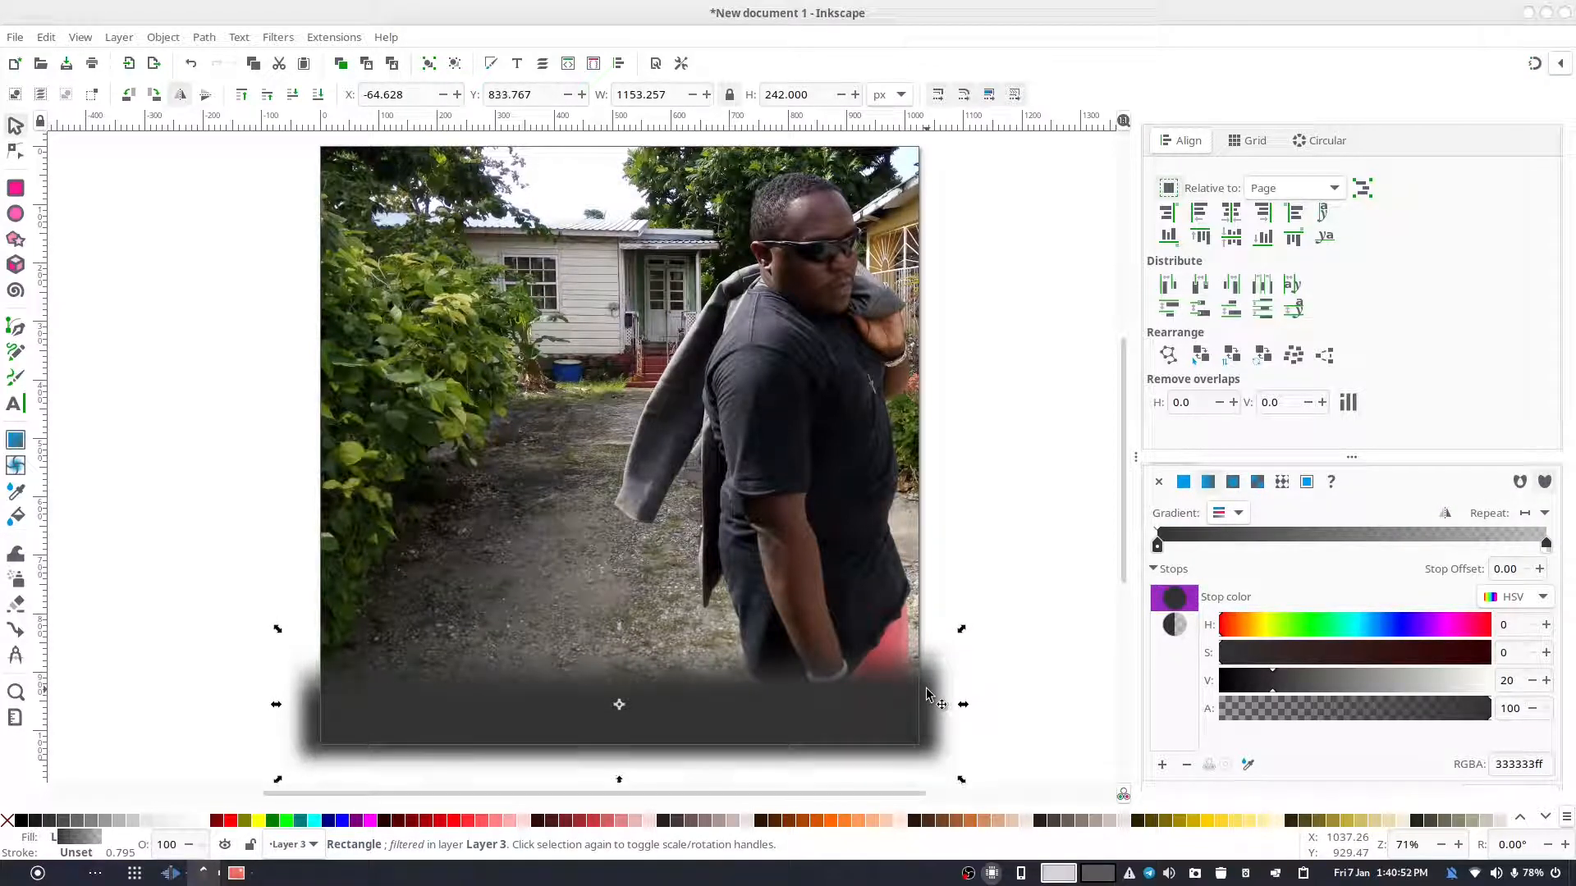
click(1019, 604)
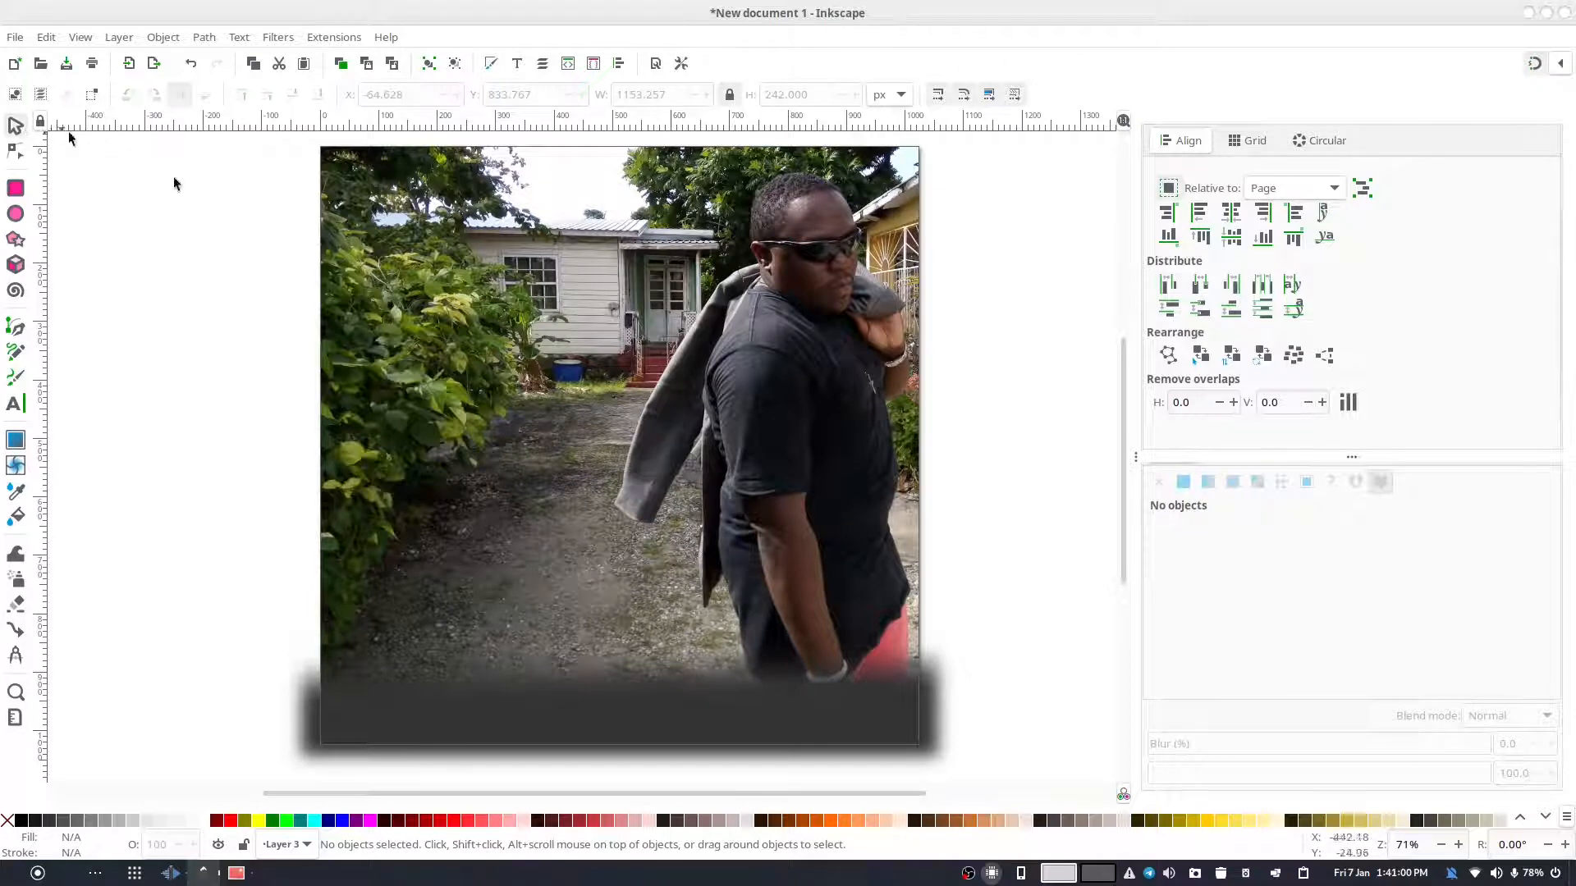
- Select the photo and both strips and move them to Layer 1
key(ctrl+a)
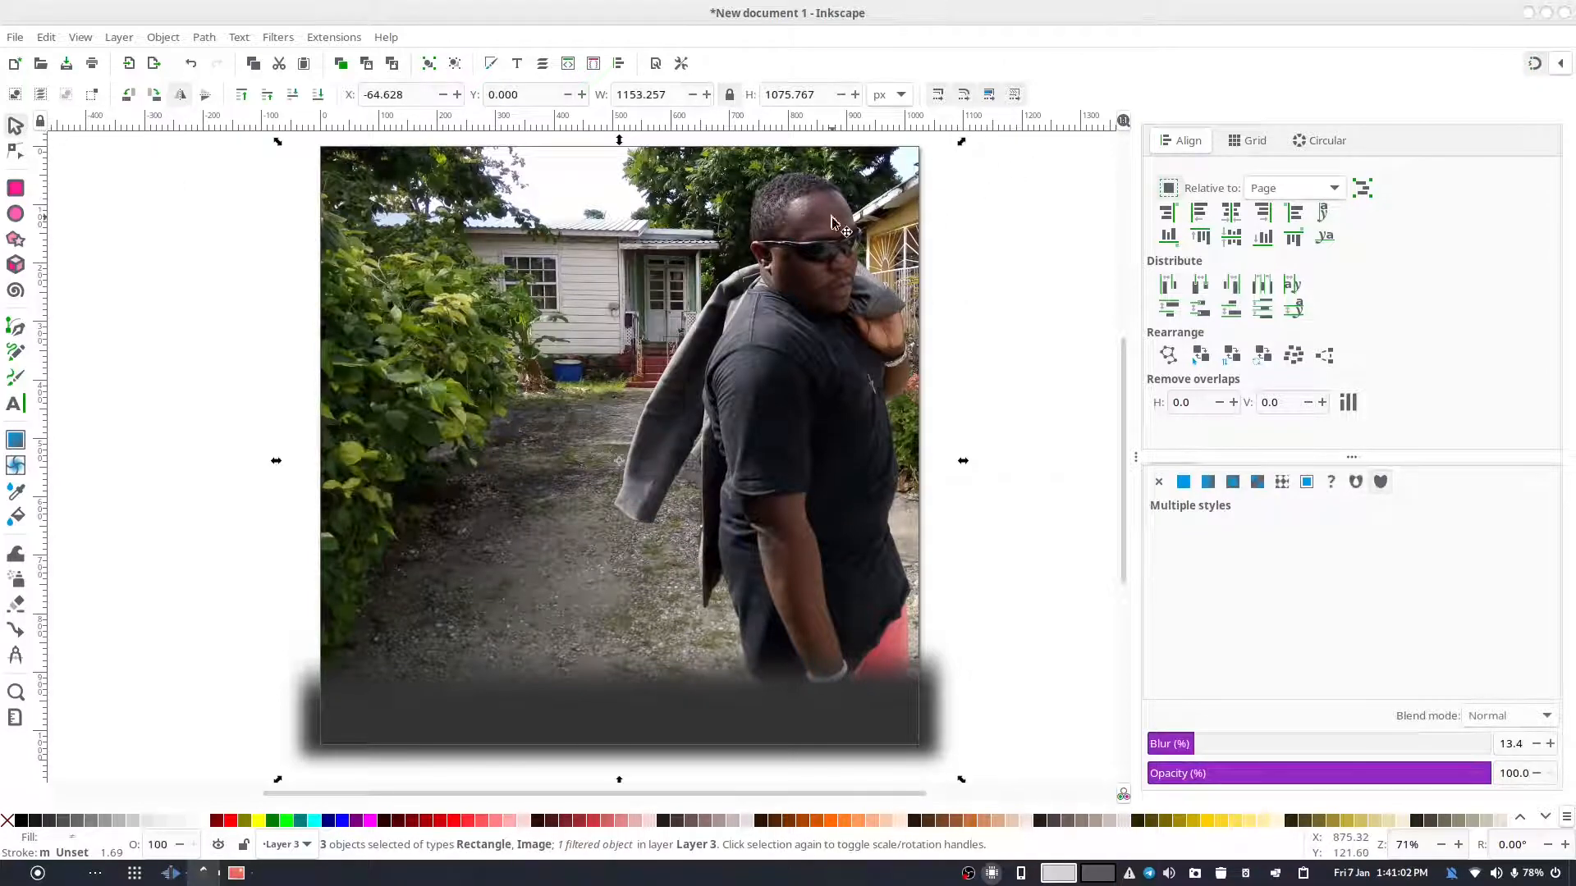
right_click(831, 218)
click(886, 564)
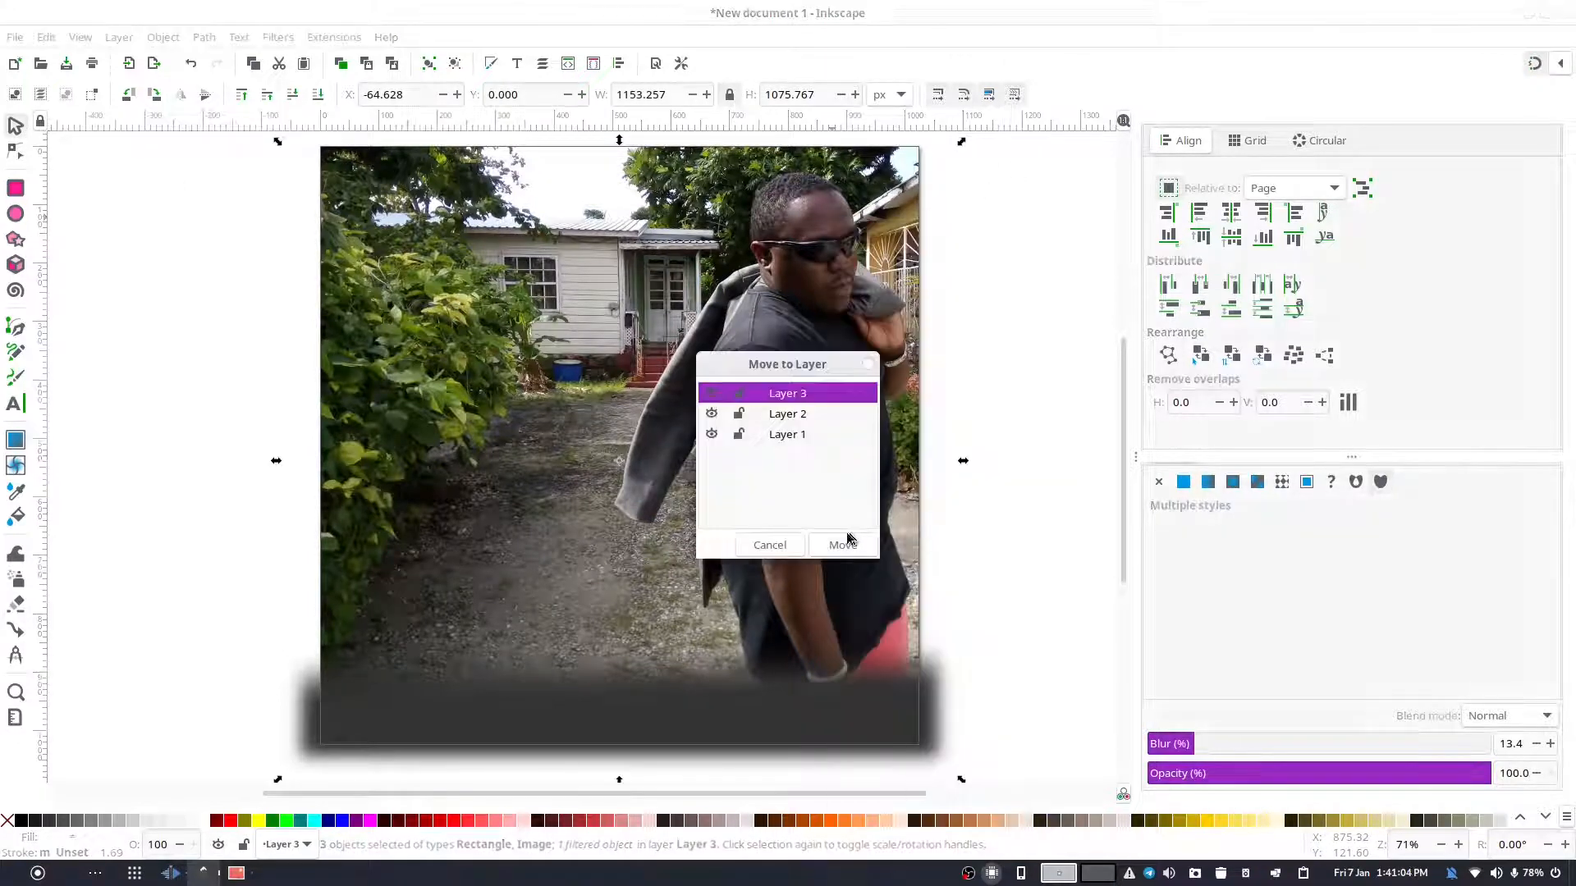
double_click(795, 437)
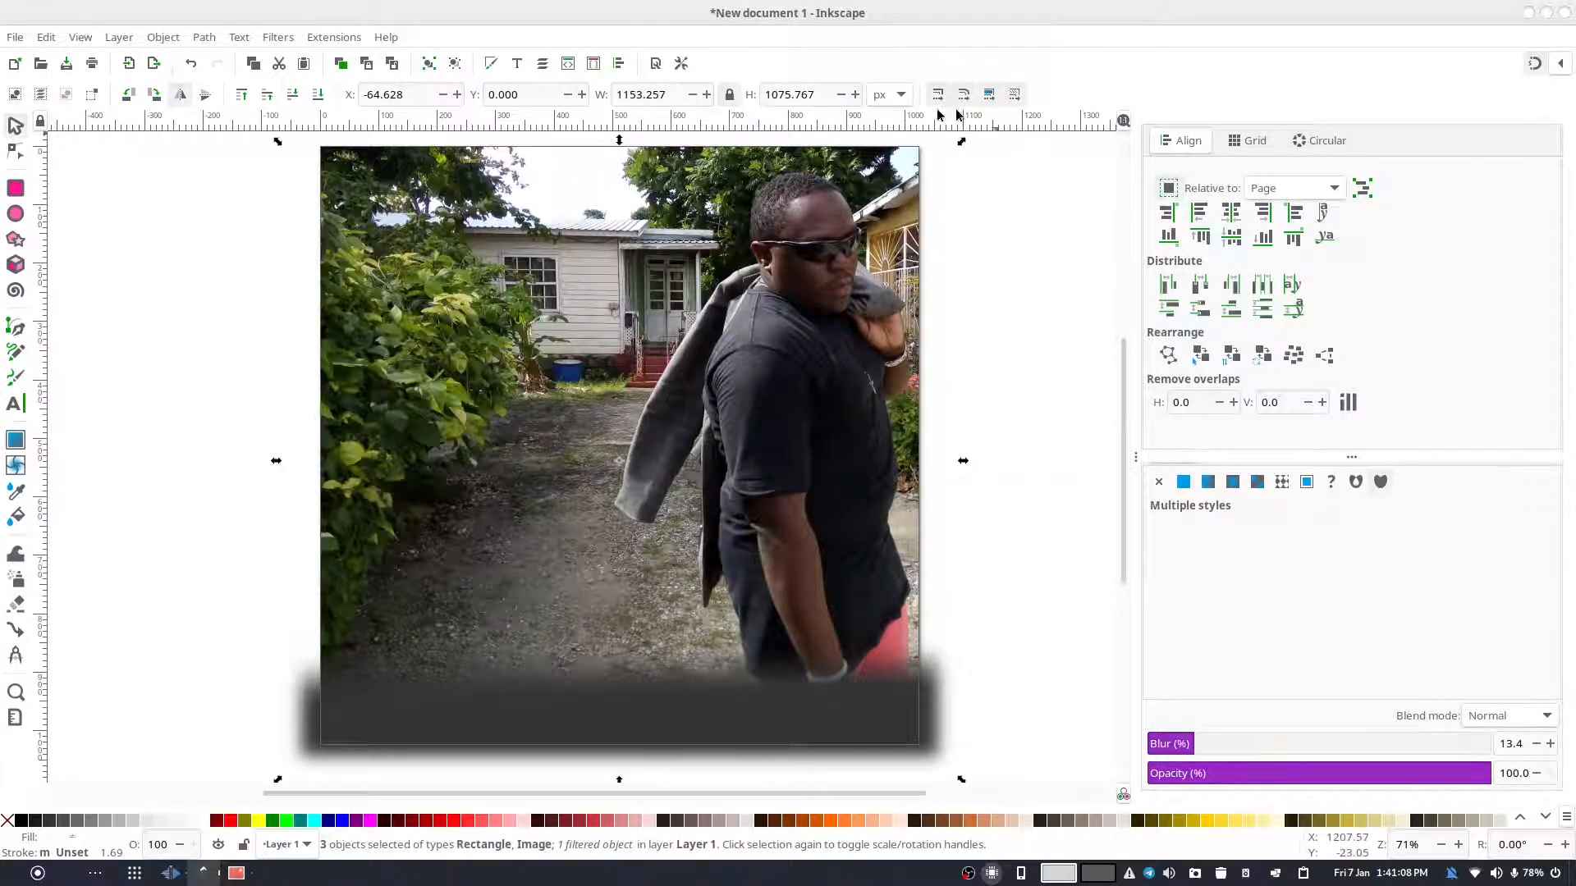
click(1003, 579)
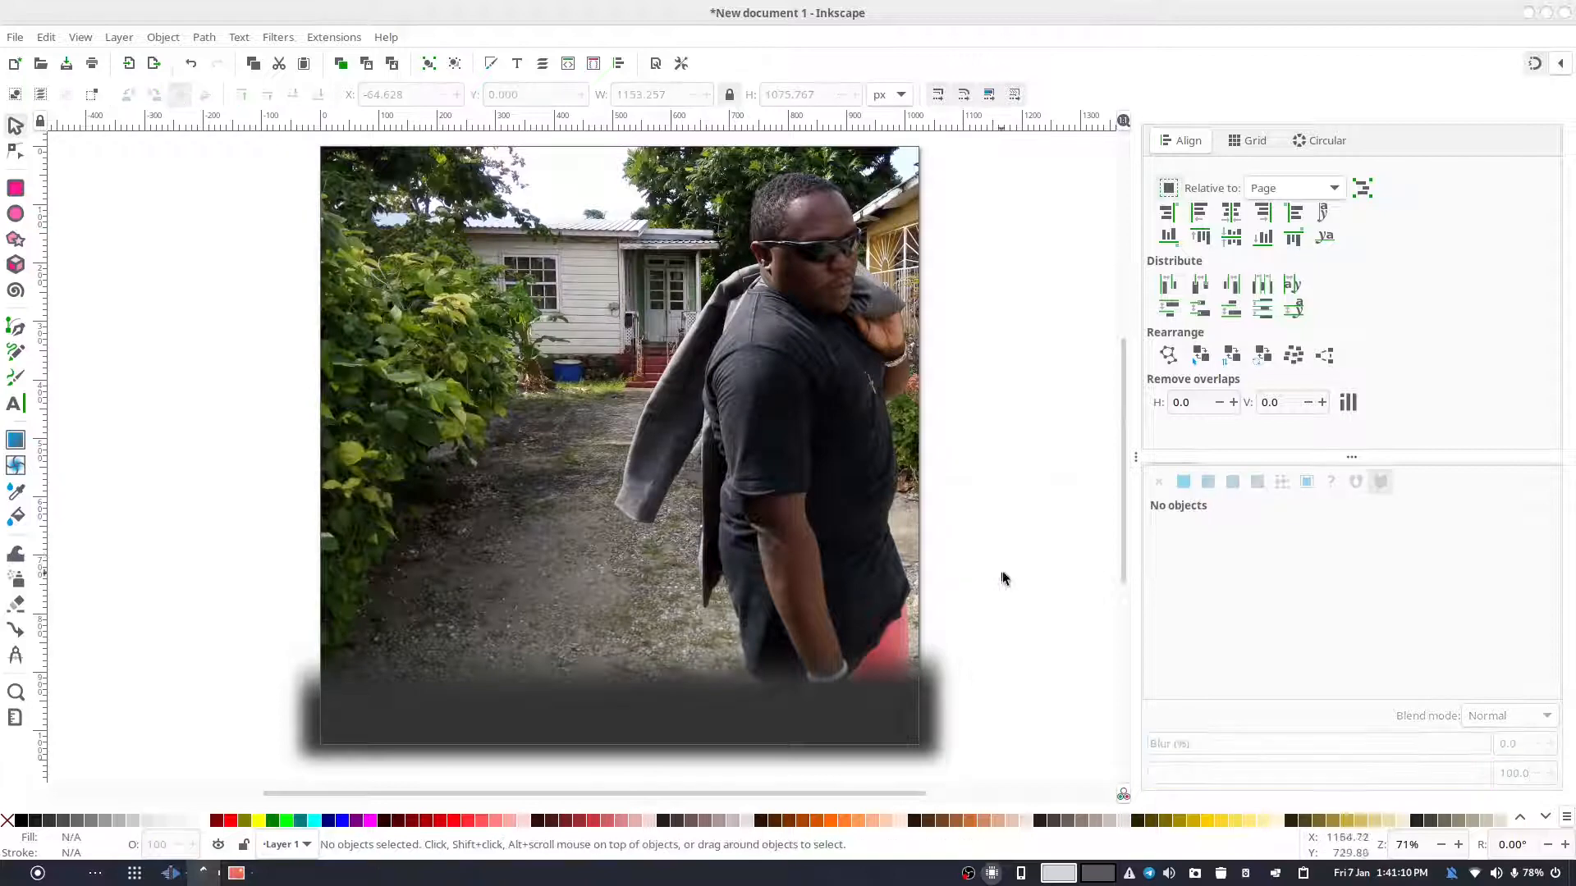
- Select only the two dark strips and move them to Layer 2
drag(1047, 574, 96, 551)
right_click(739, 373)
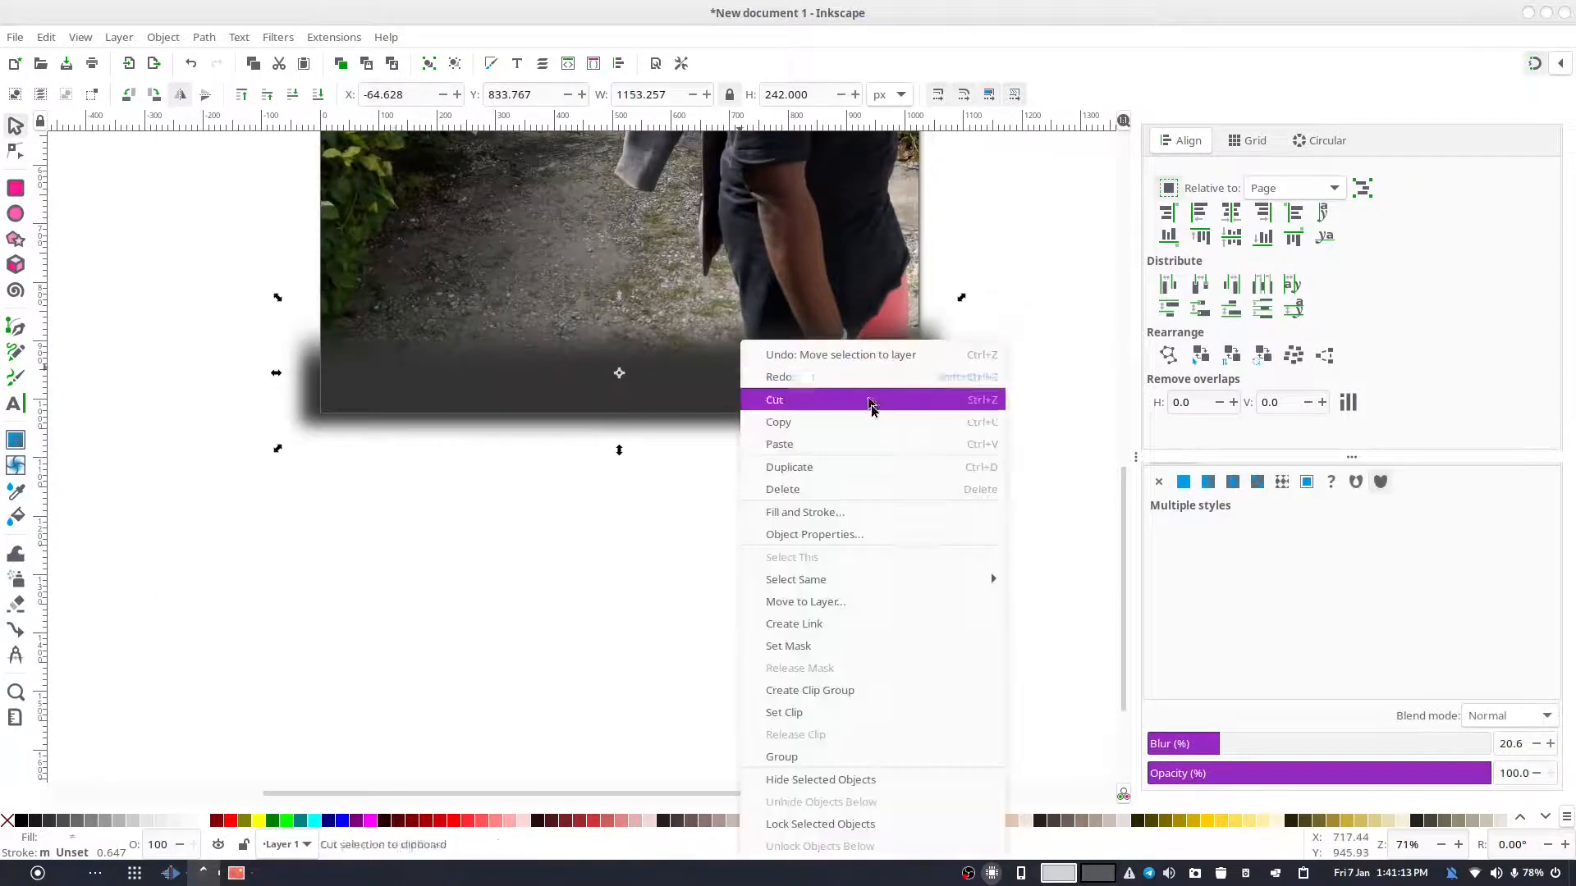
click(860, 599)
double_click(790, 414)
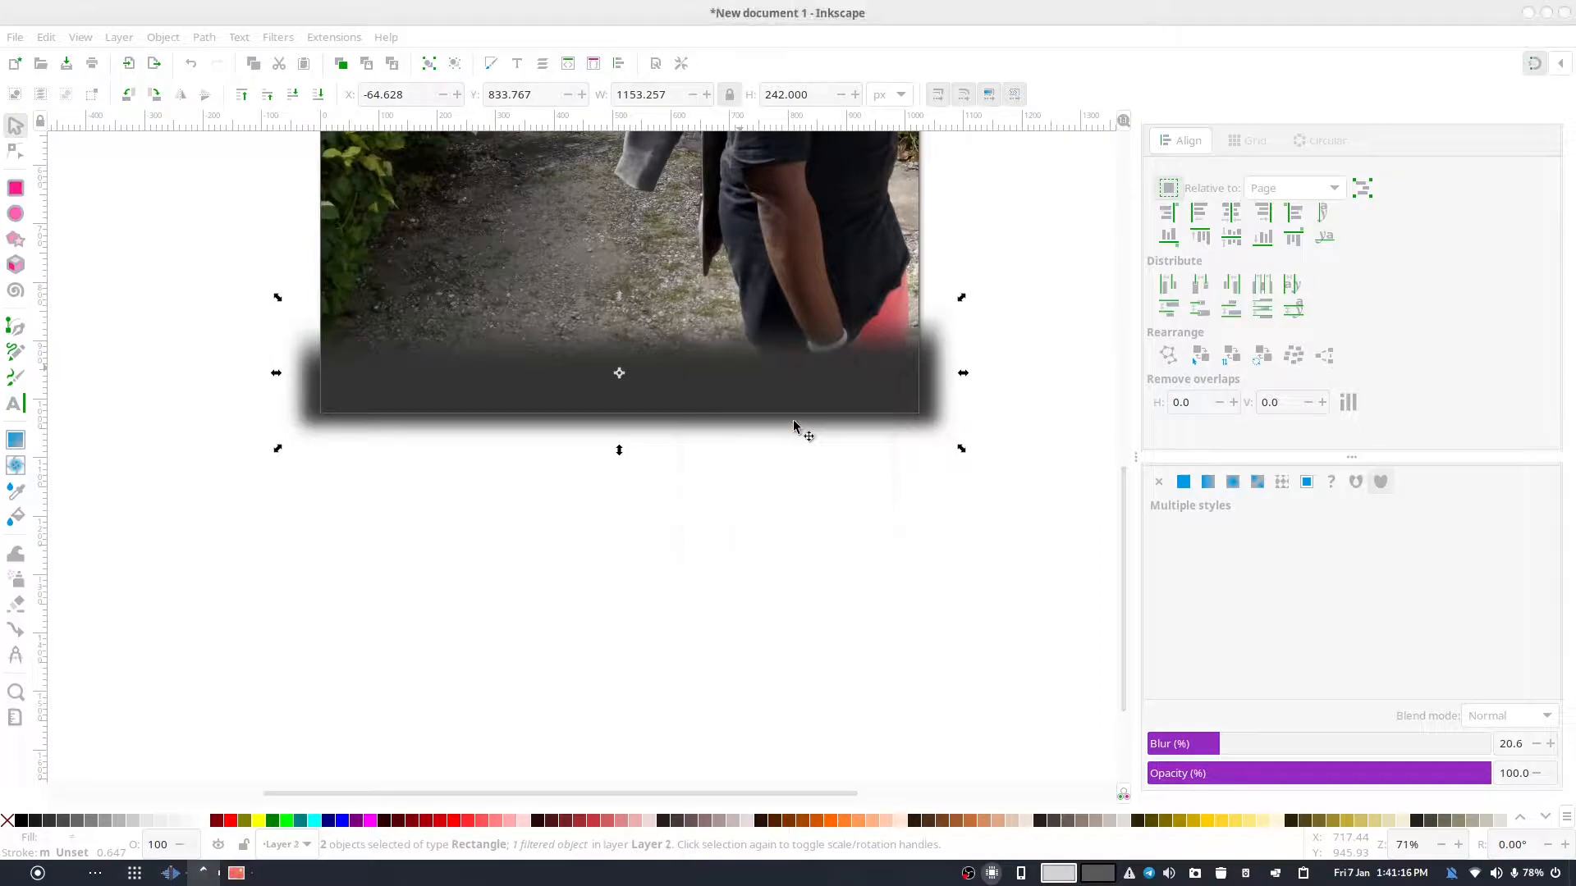
click(1080, 338)
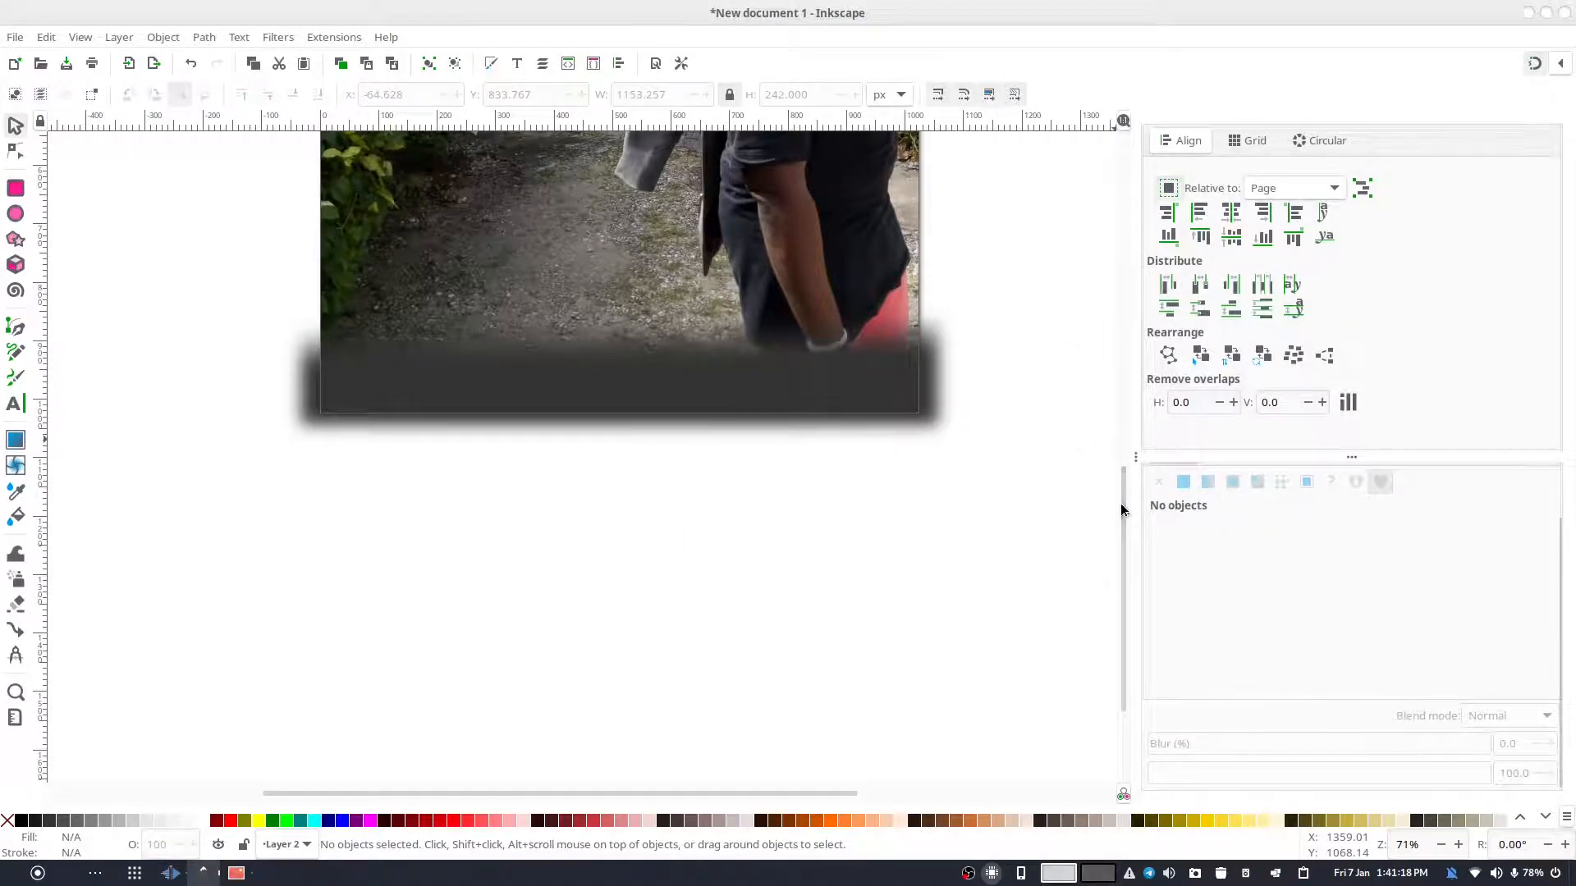
- Lock Layer 1 and Layer 2 so the photo and the dark strips cannot be edited
drag(1124, 511, 1114, 404)
right_click(1408, 845)
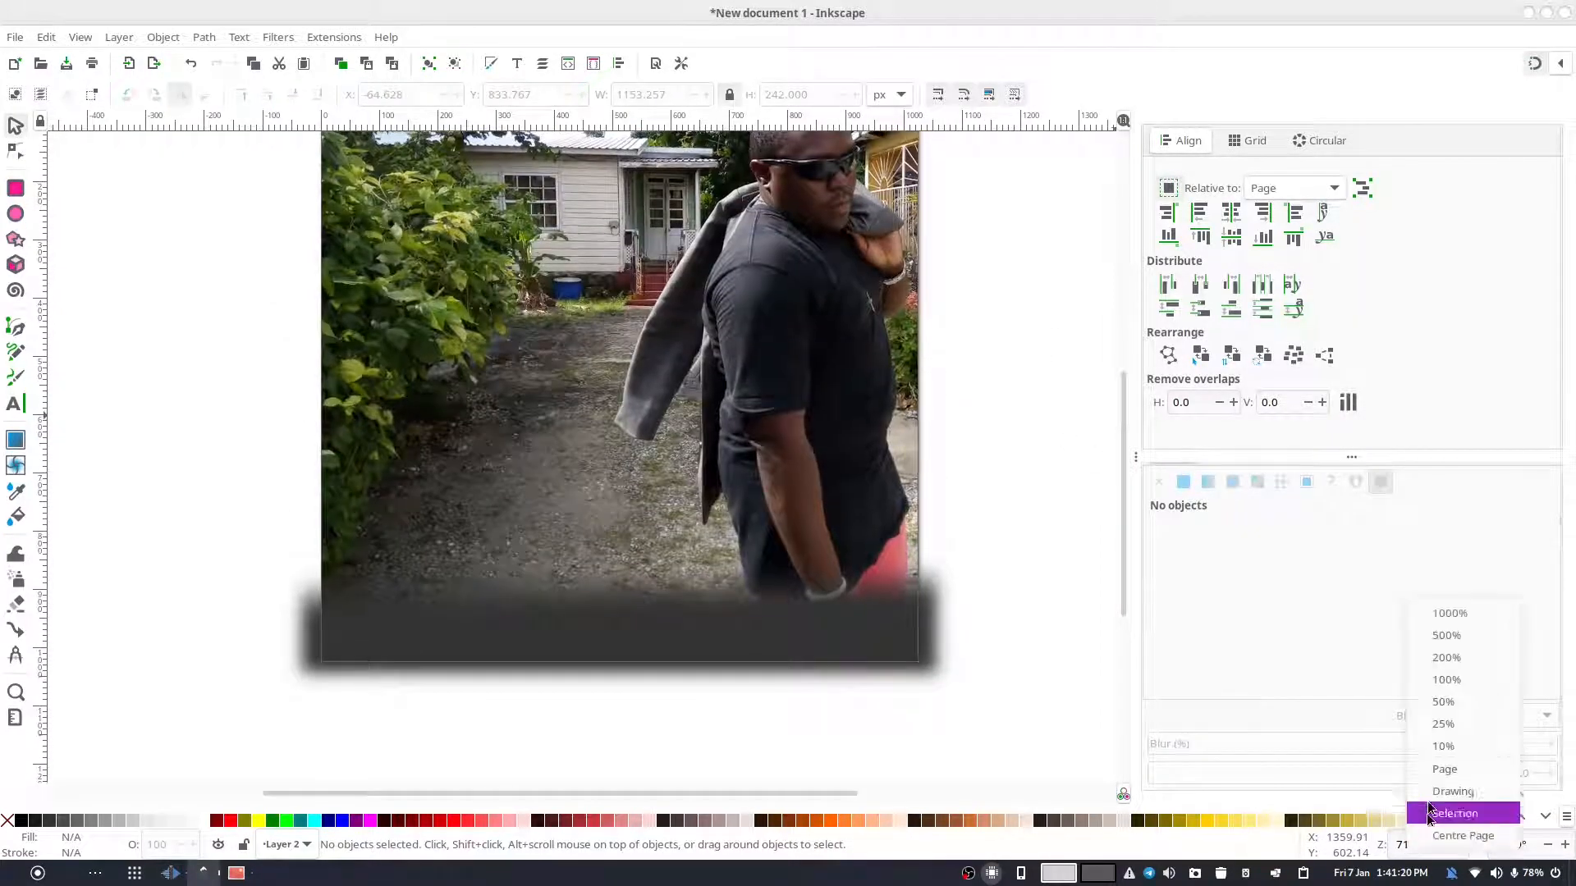
click(1455, 771)
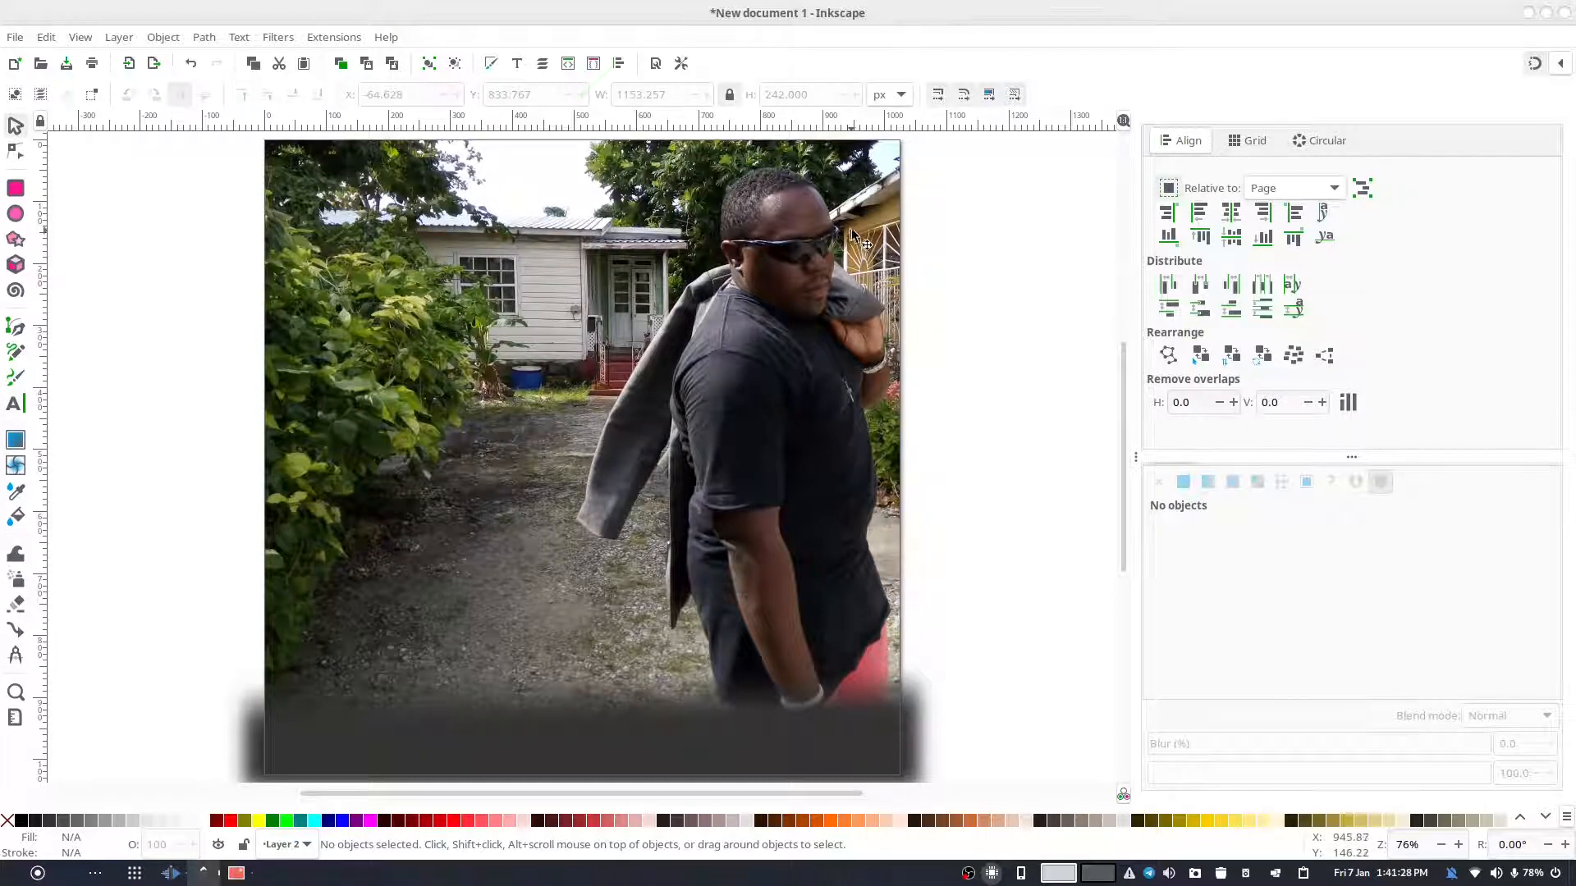
click(751, 214)
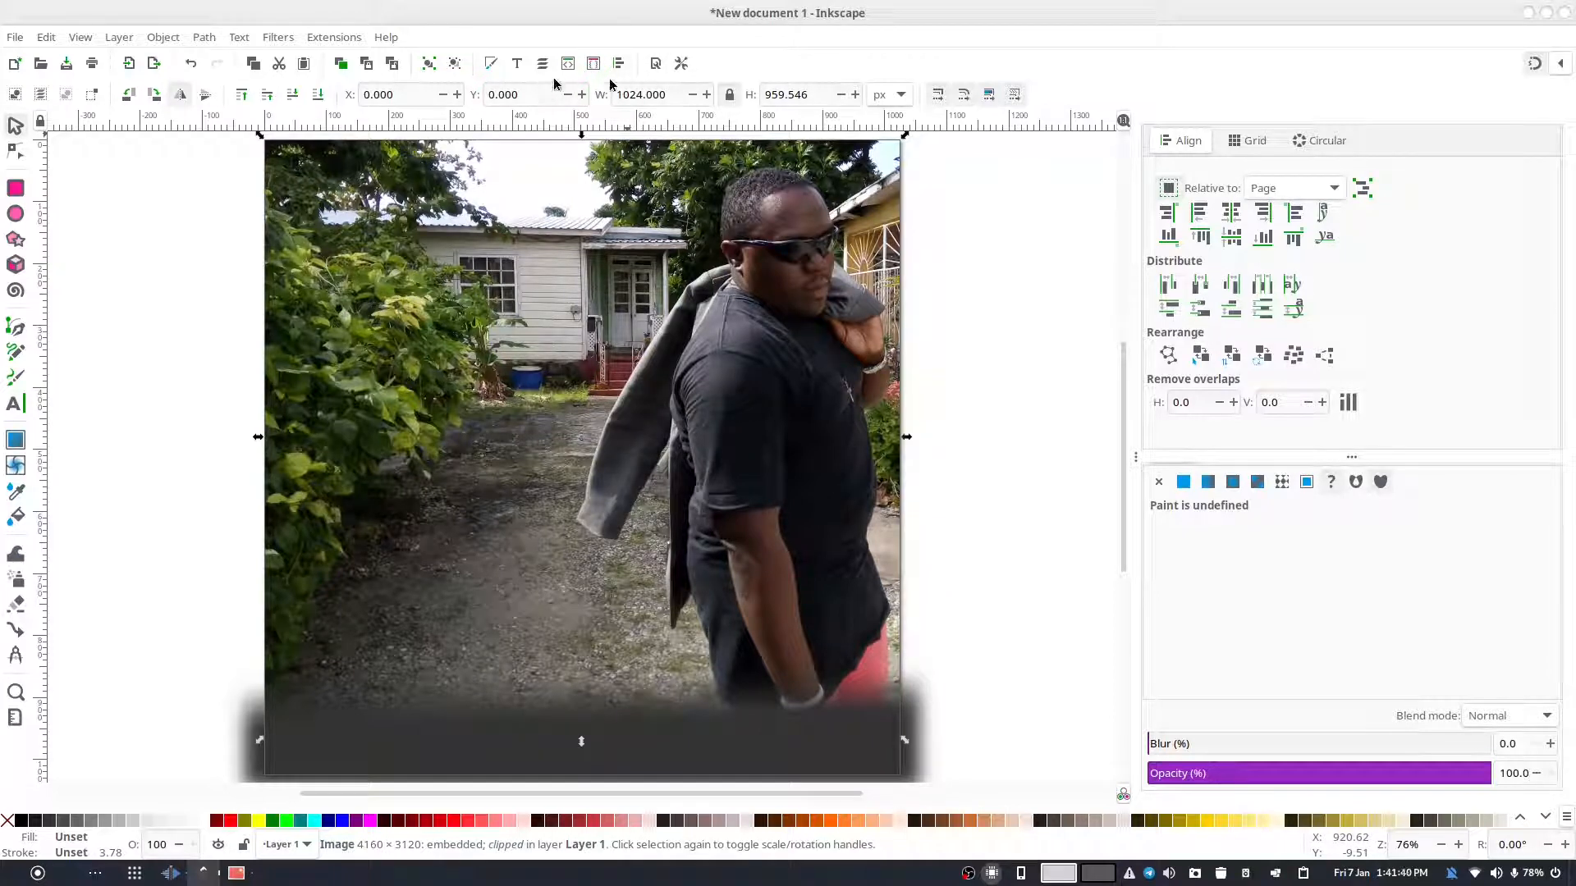
scroll(1449, 196, up, 1)
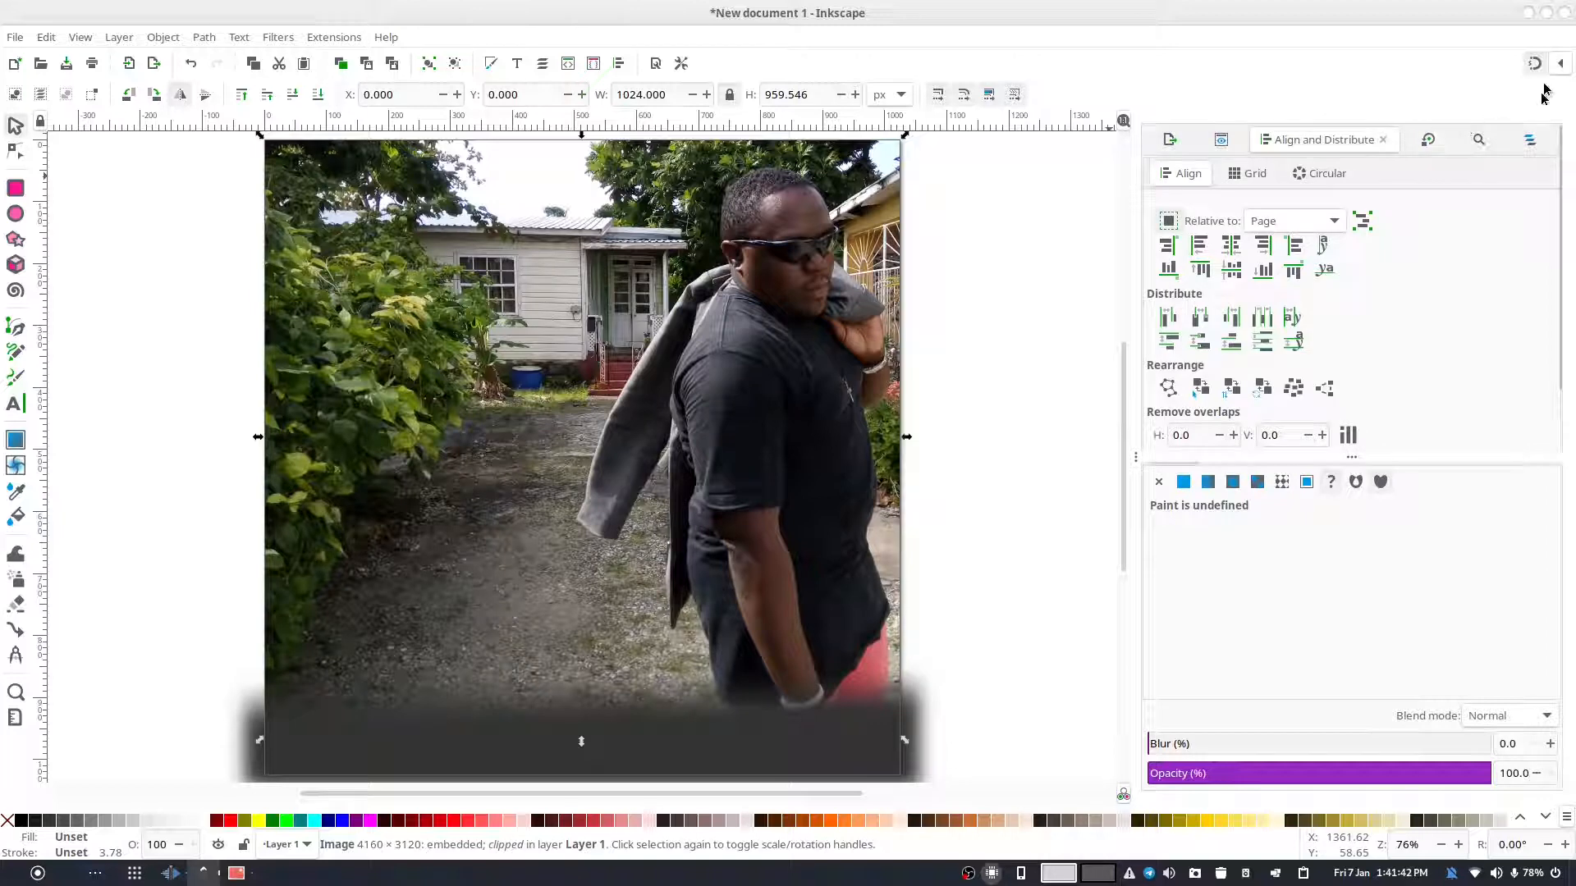
click(1528, 141)
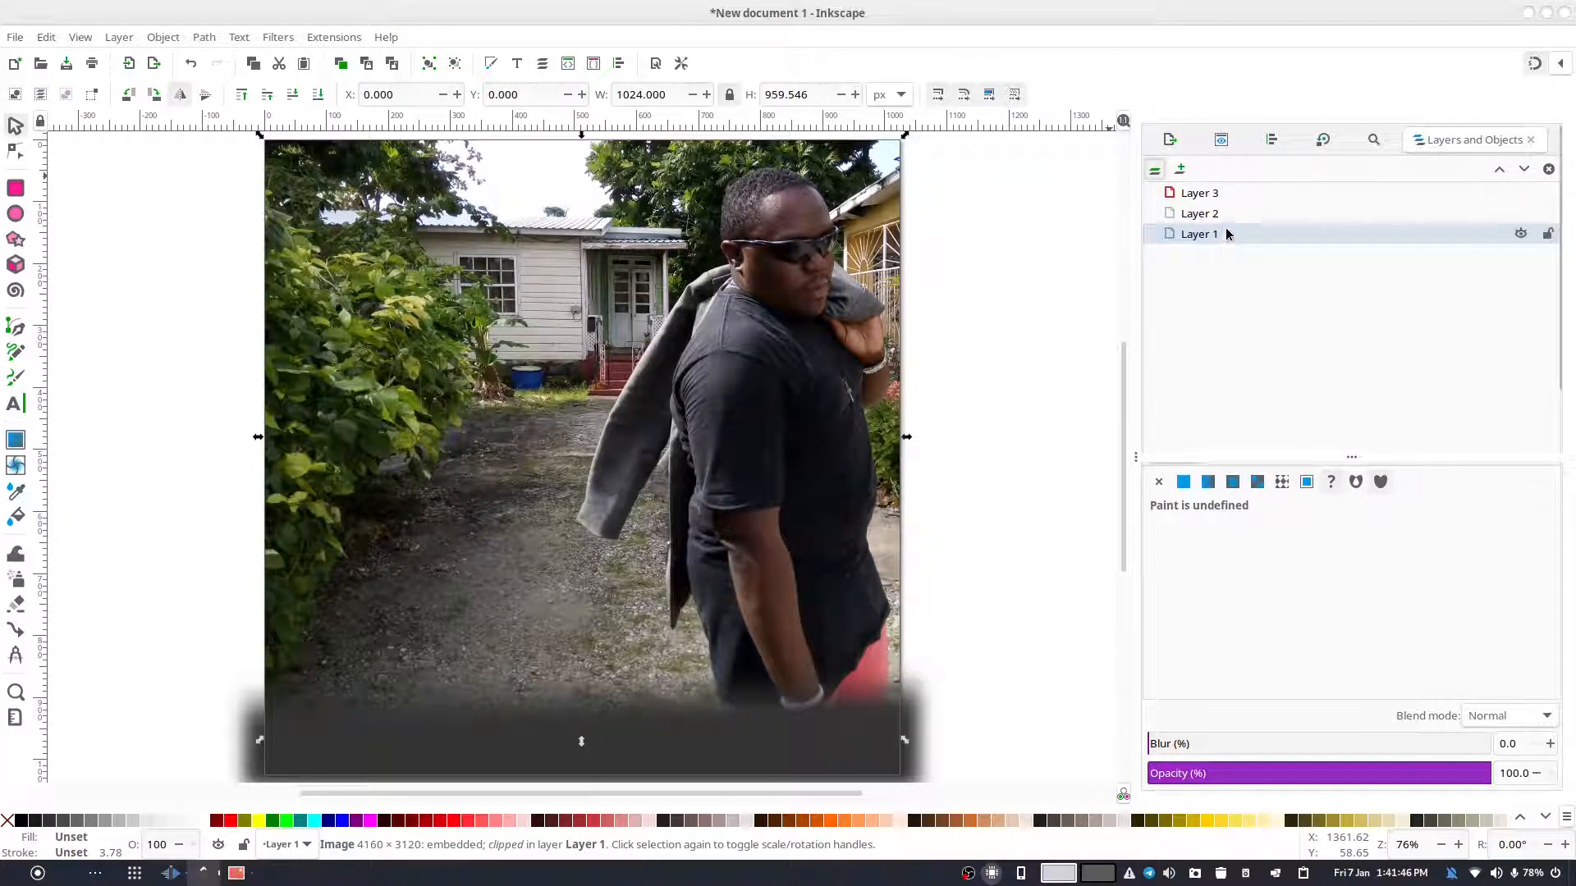
click(1548, 234)
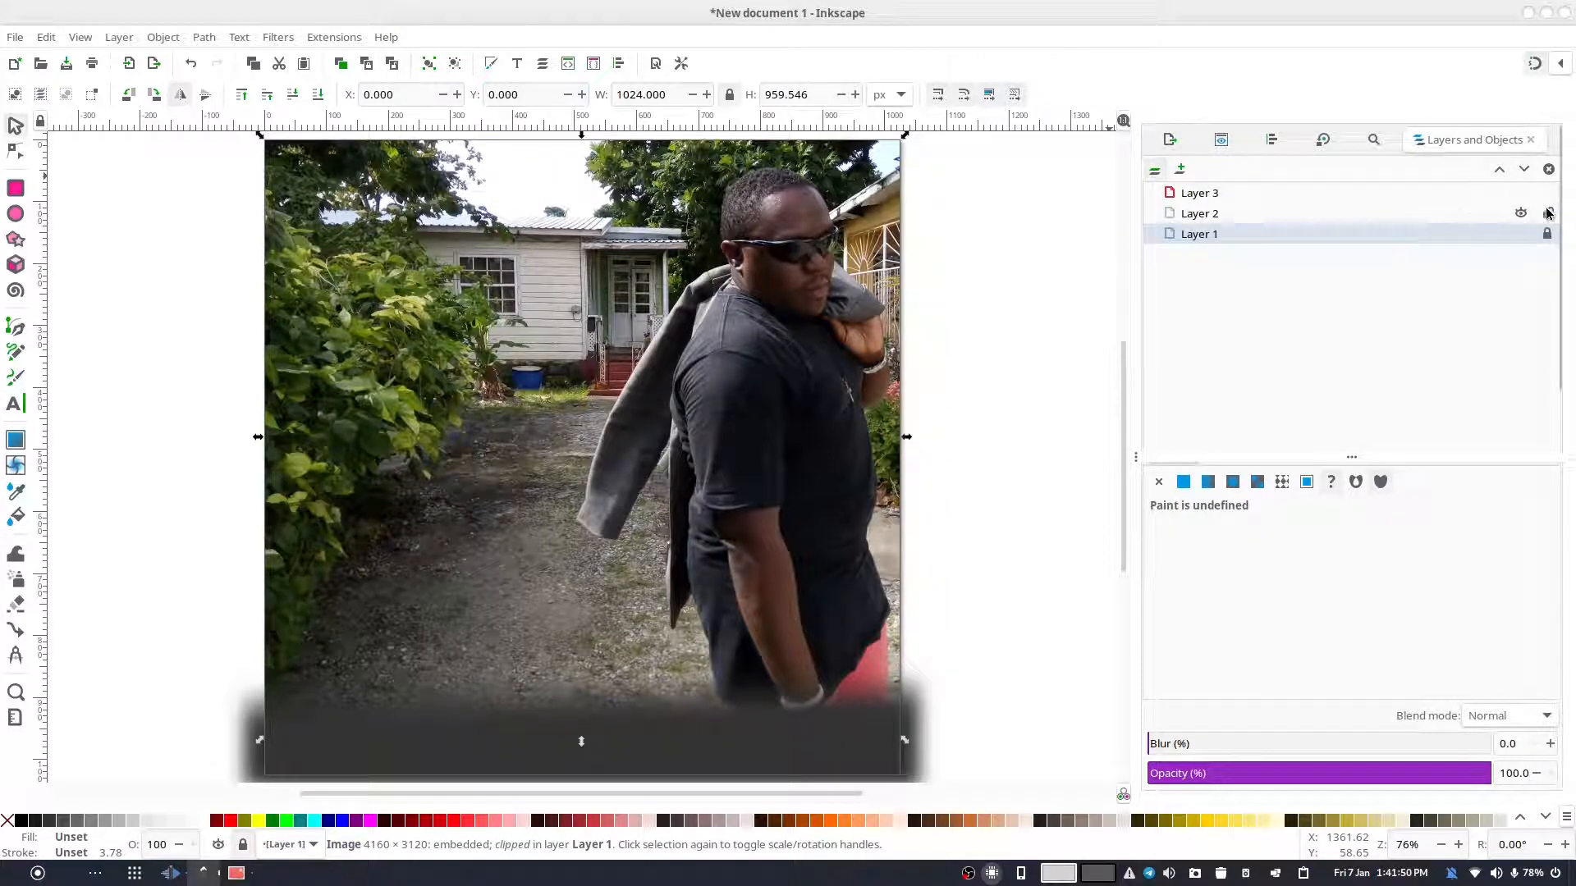
- Duplicate Layer 1 and place the copy directly above the original, below Layer 2
right_click(1441, 233)
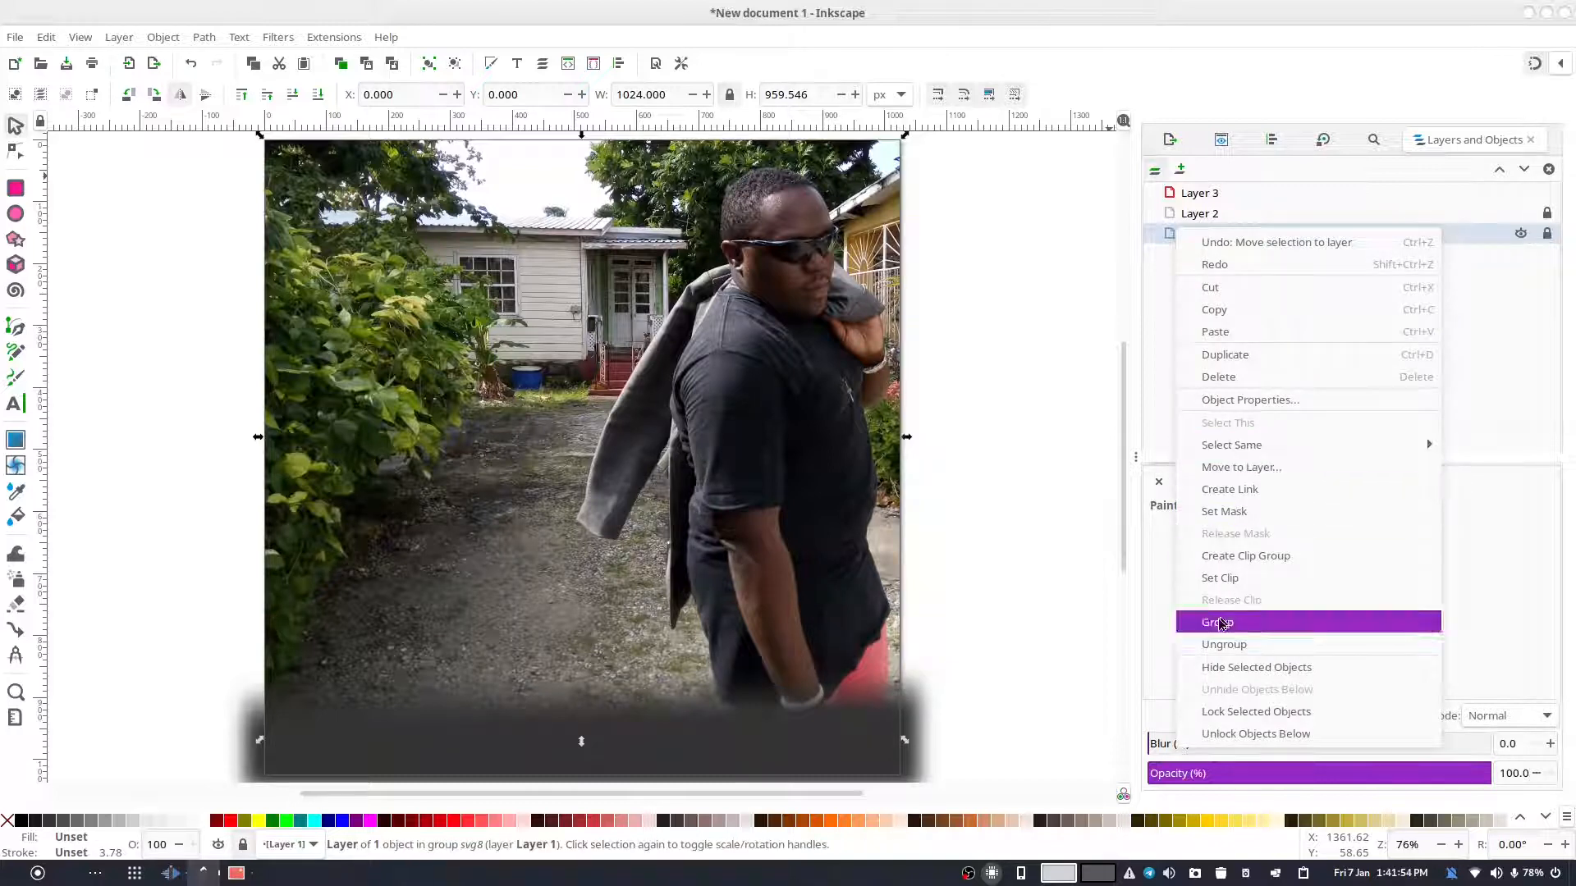
click(1265, 368)
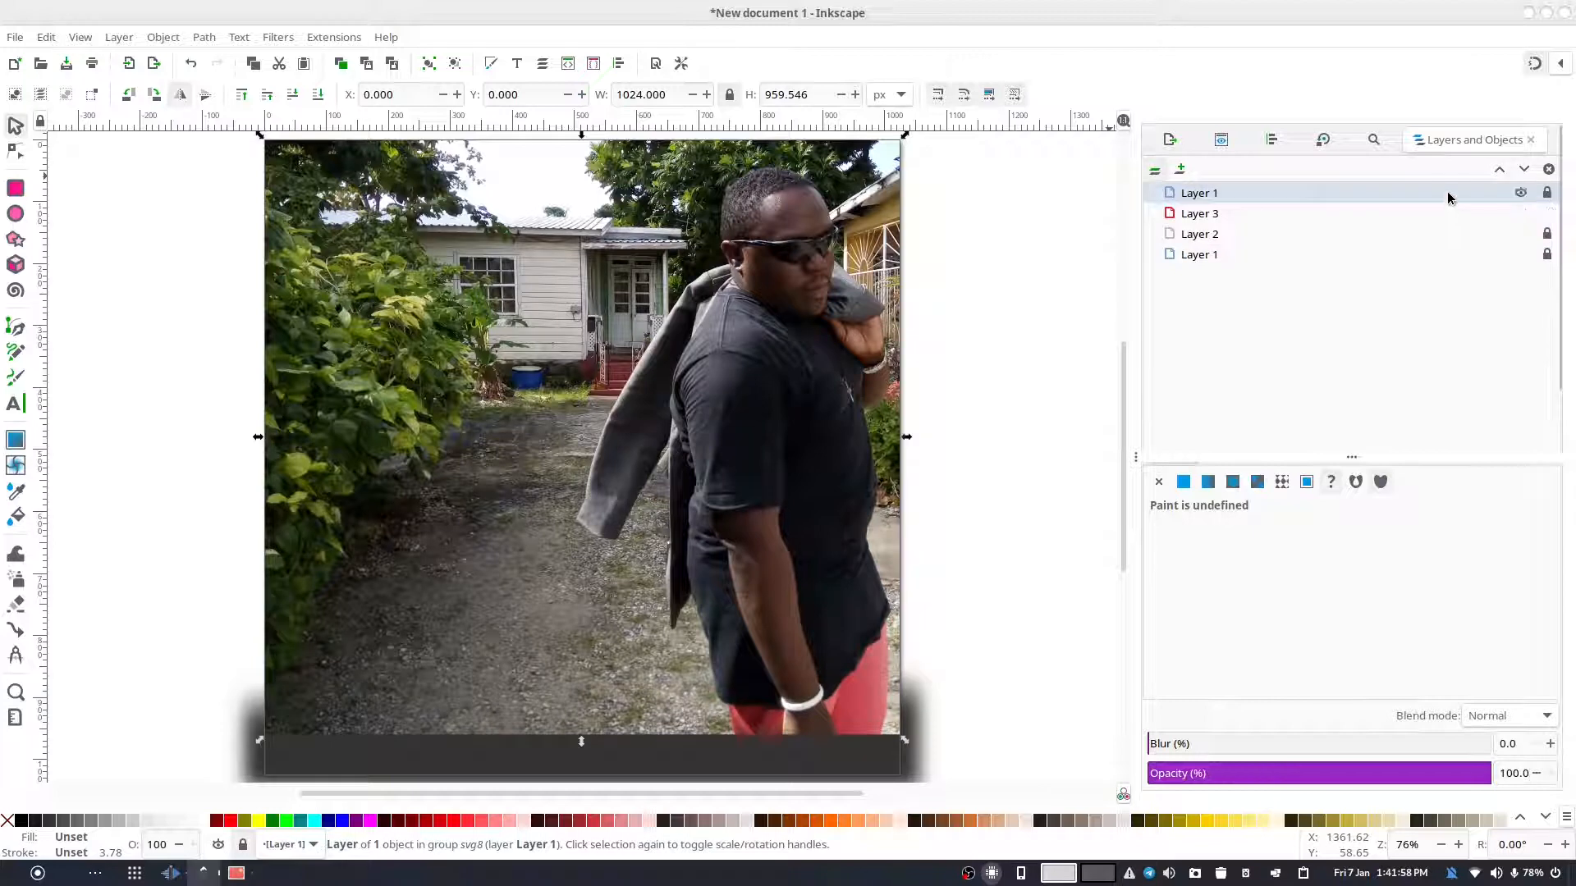
drag(1445, 193, 1431, 246)
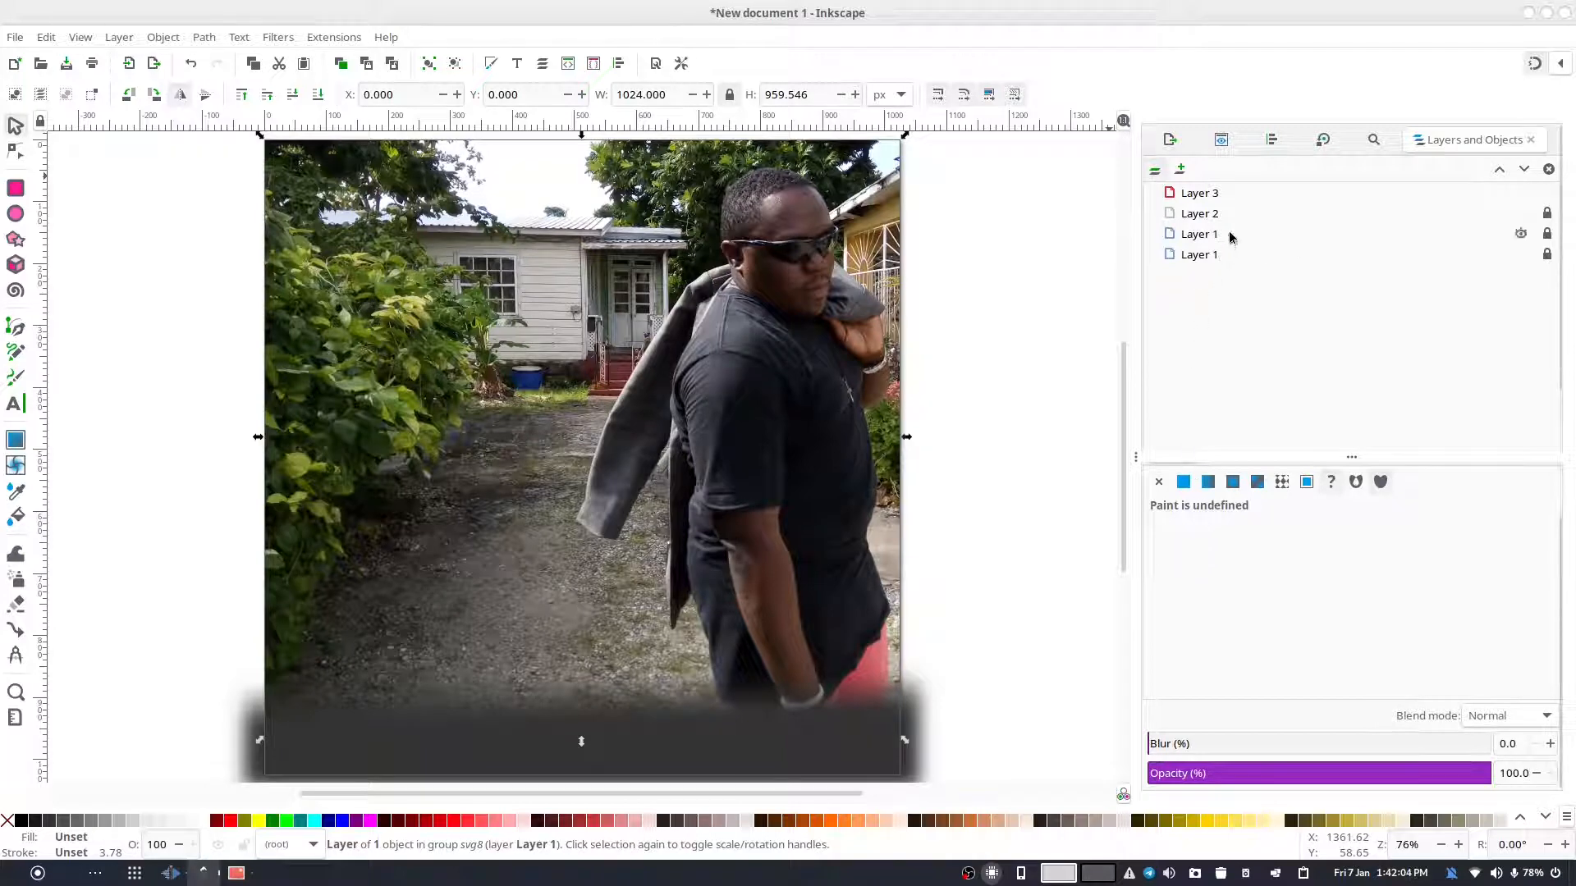
key(Escape)
- Set the blend mode of the upper Layer 1 copy to Overlay
click(1191, 235)
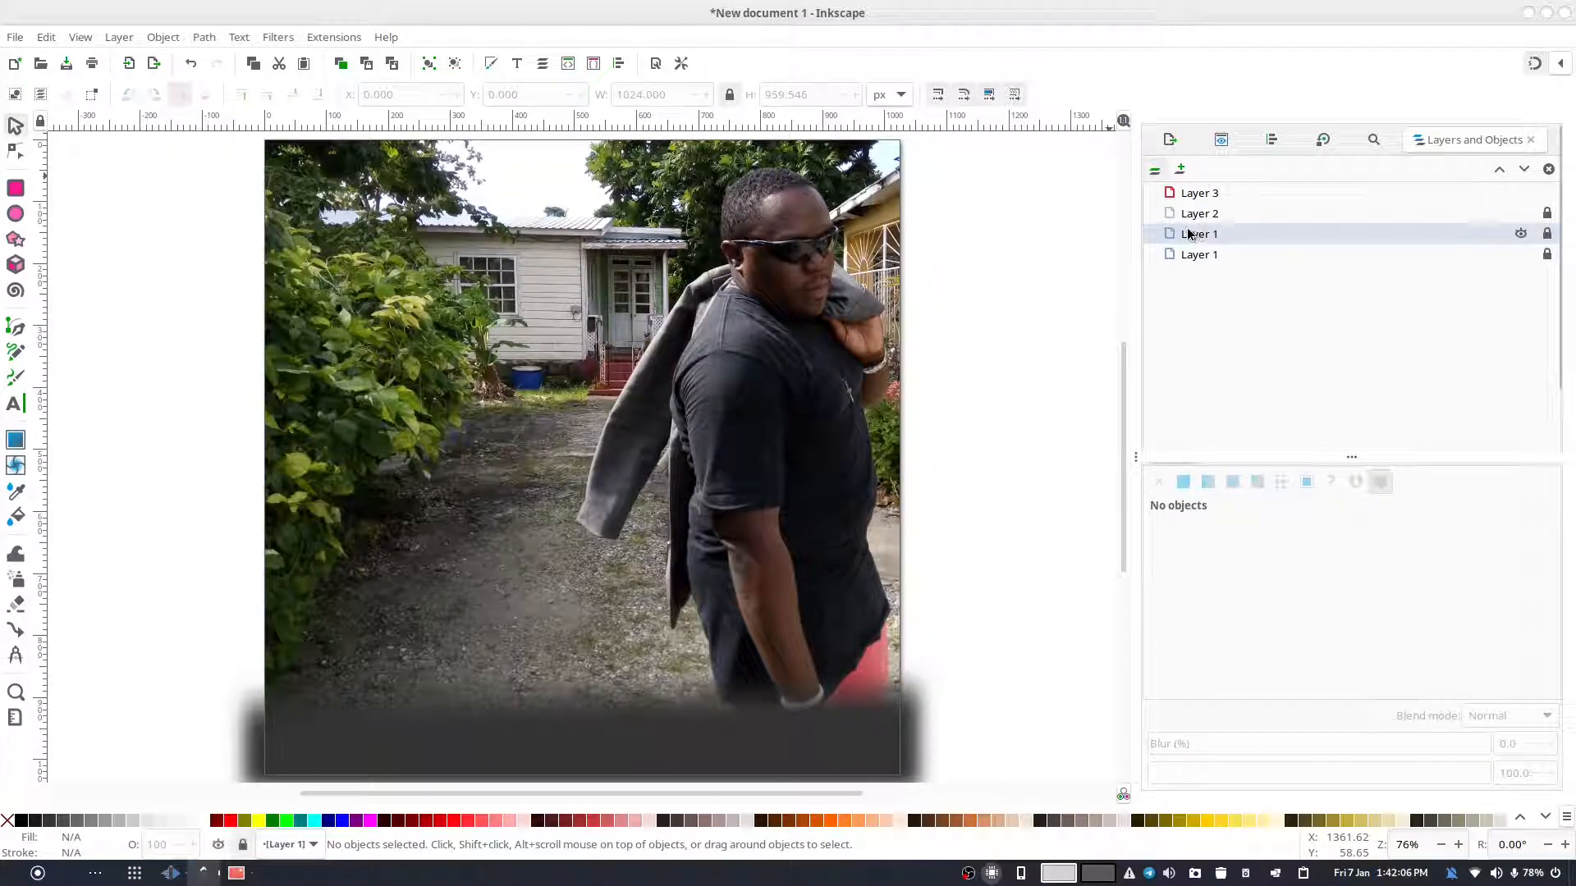
click(1189, 235)
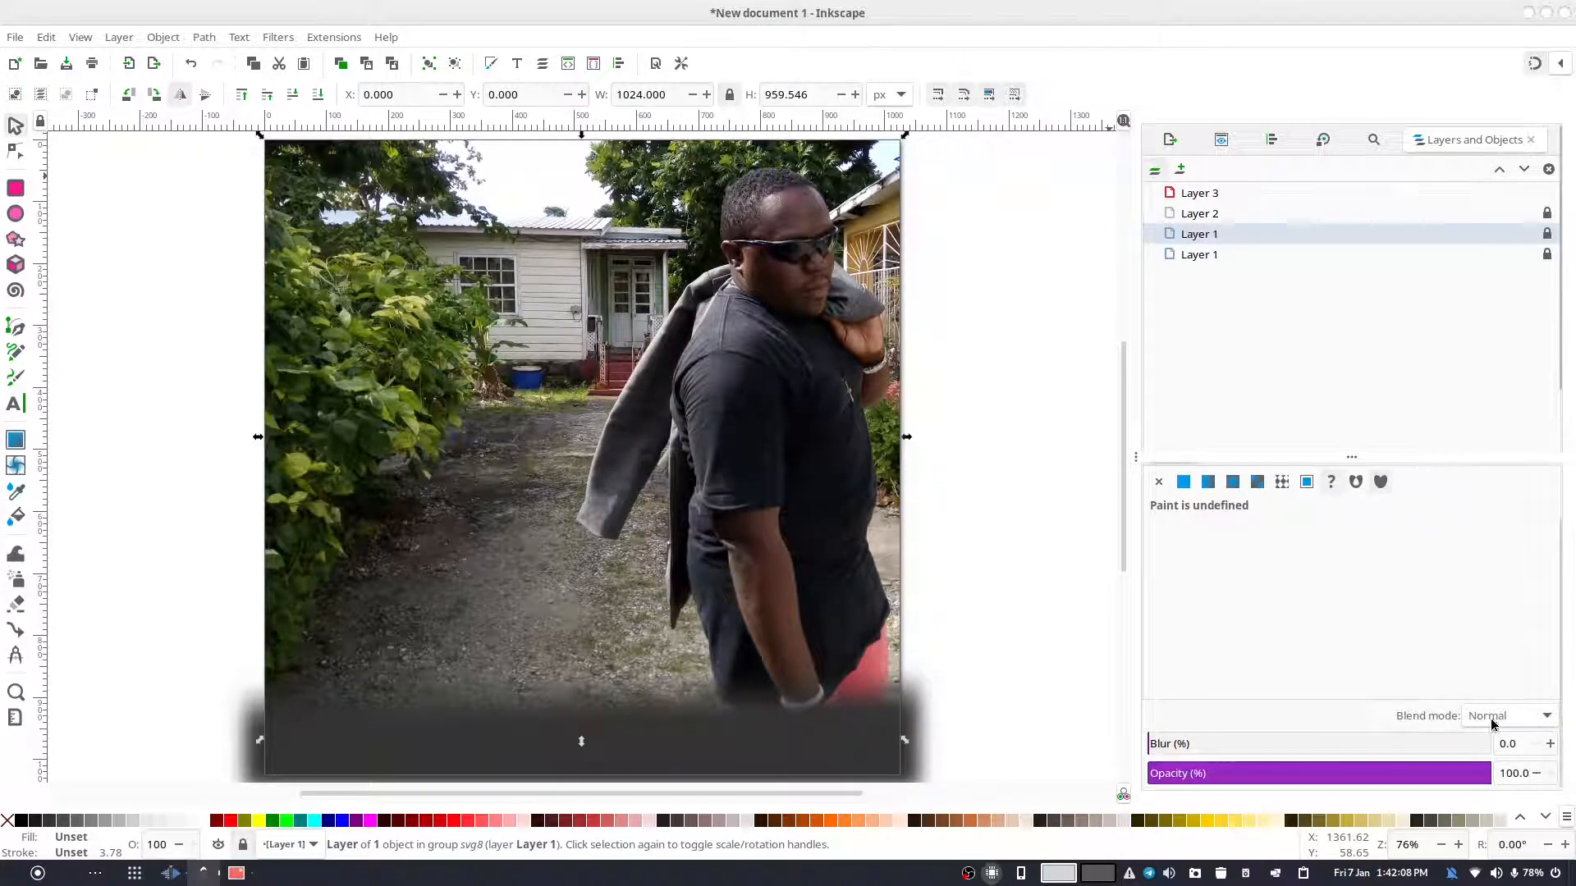
click(1494, 721)
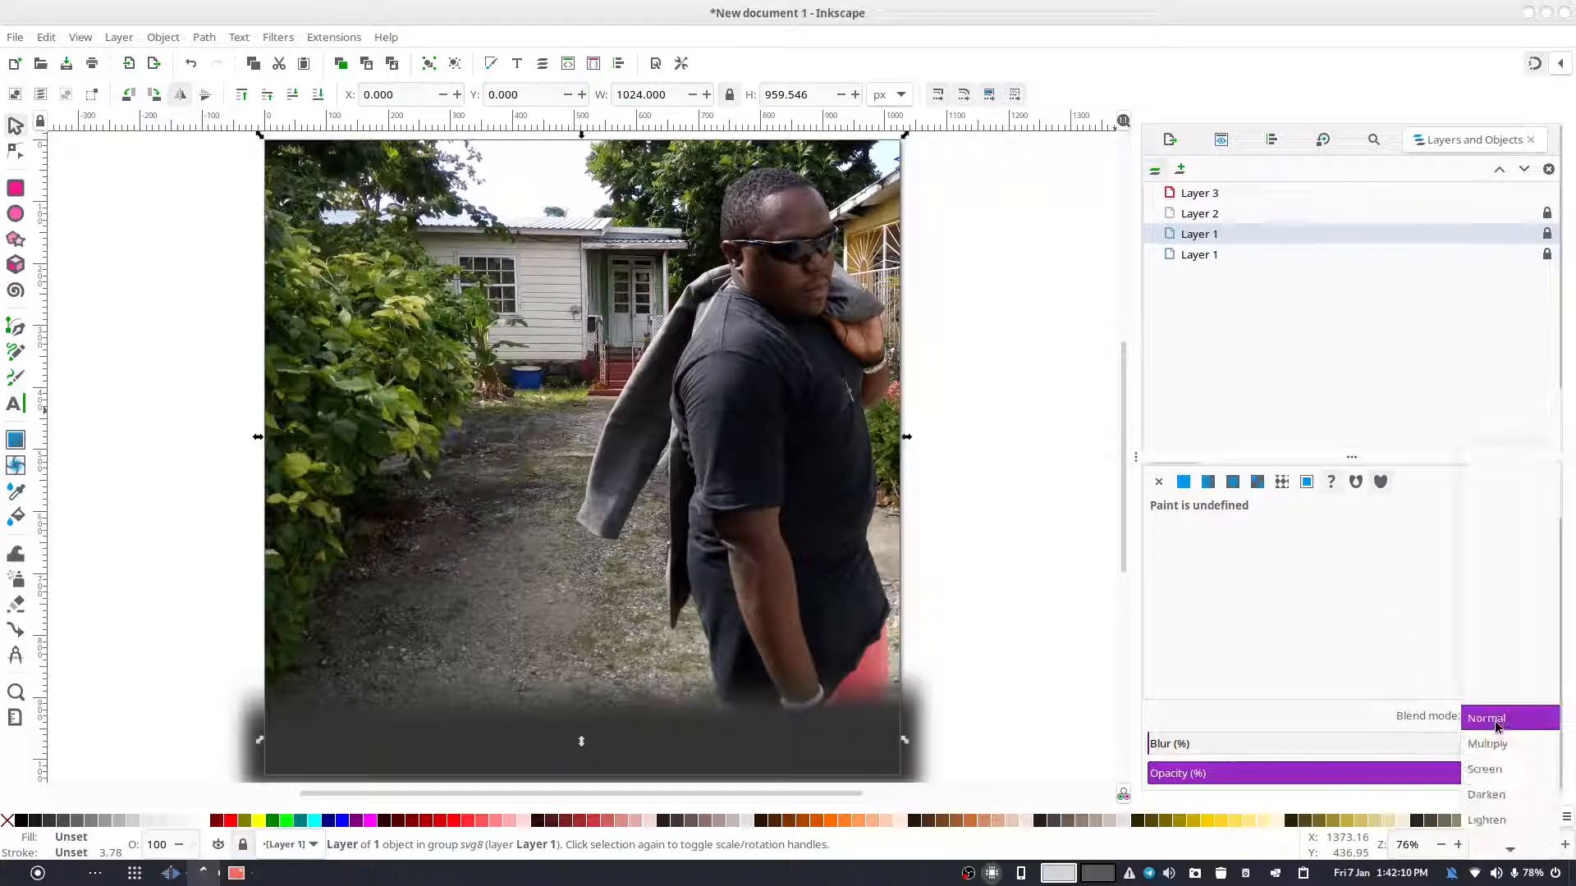
mouse_move(1493, 851)
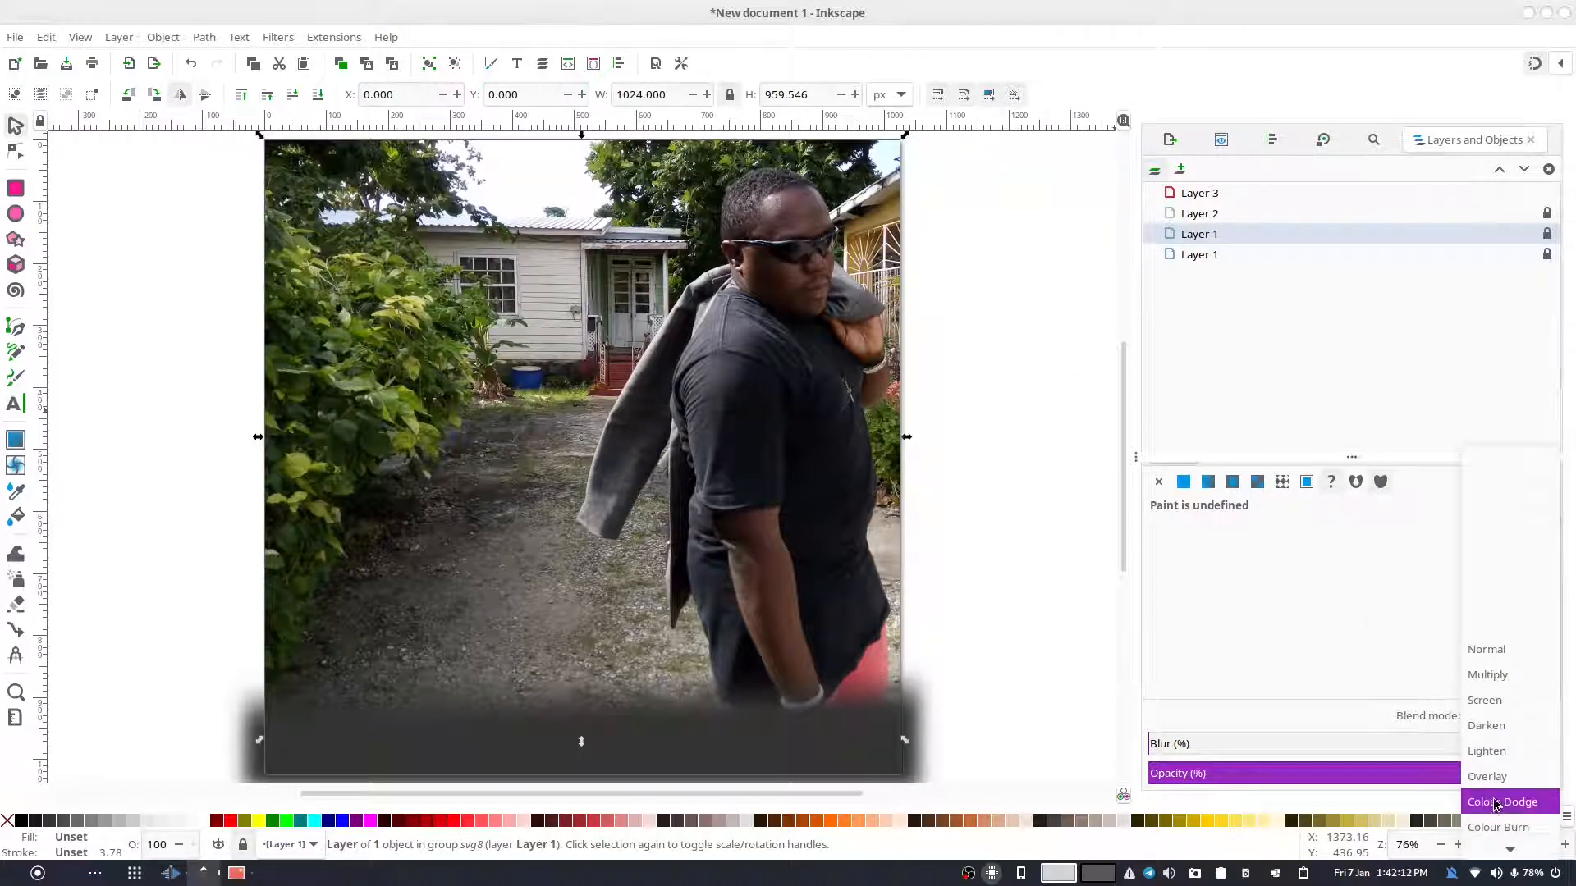
click(1493, 776)
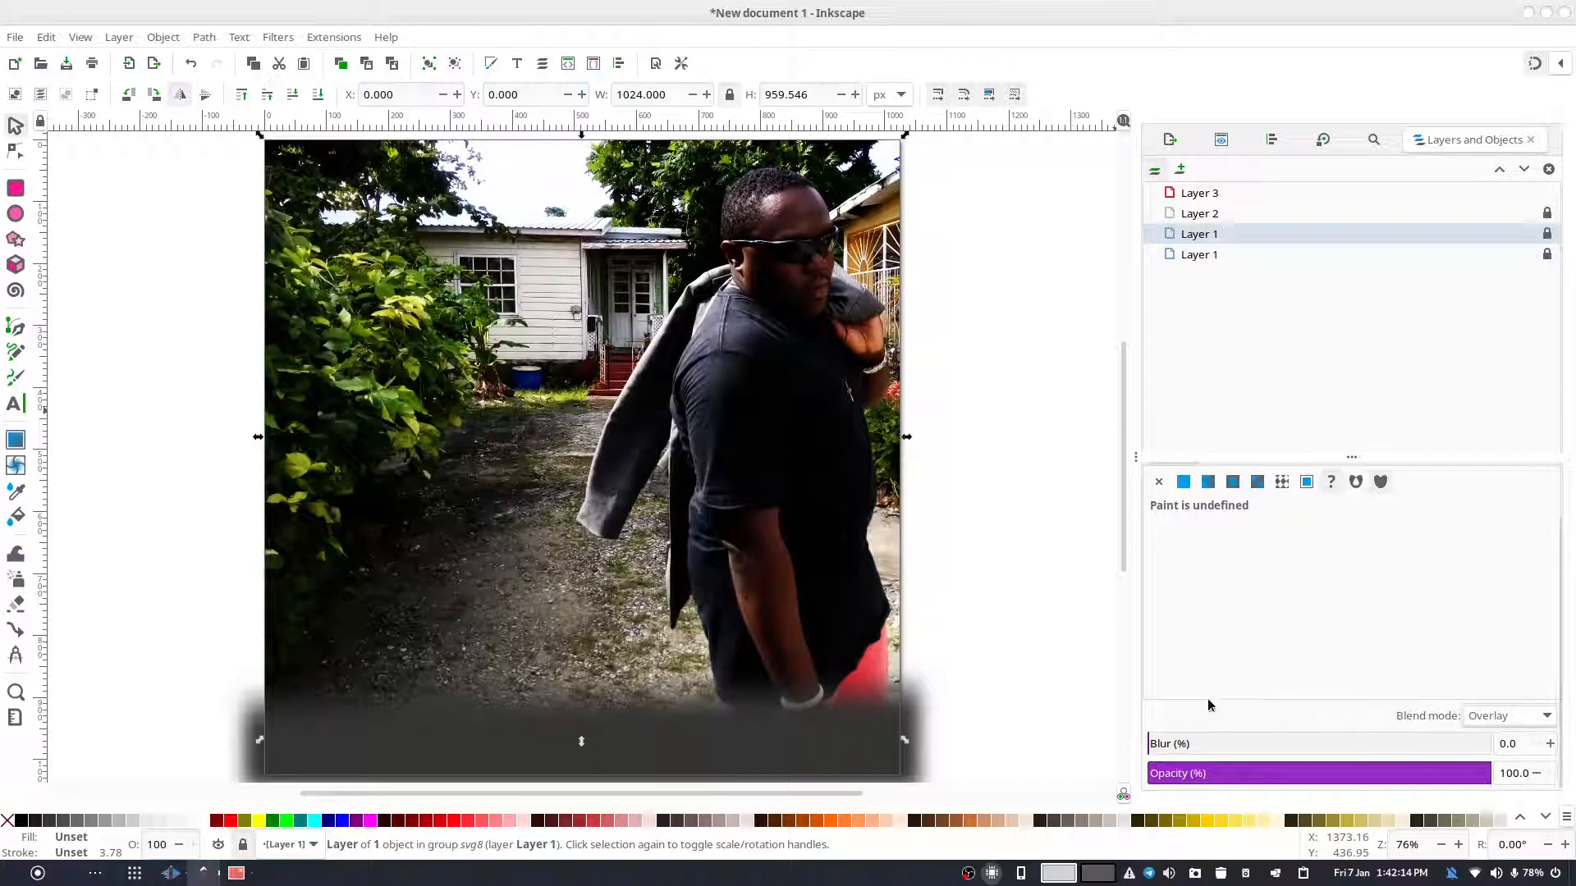
- Reduce the overlay copy's opacity to 27.6% and deselect it
click(1269, 777)
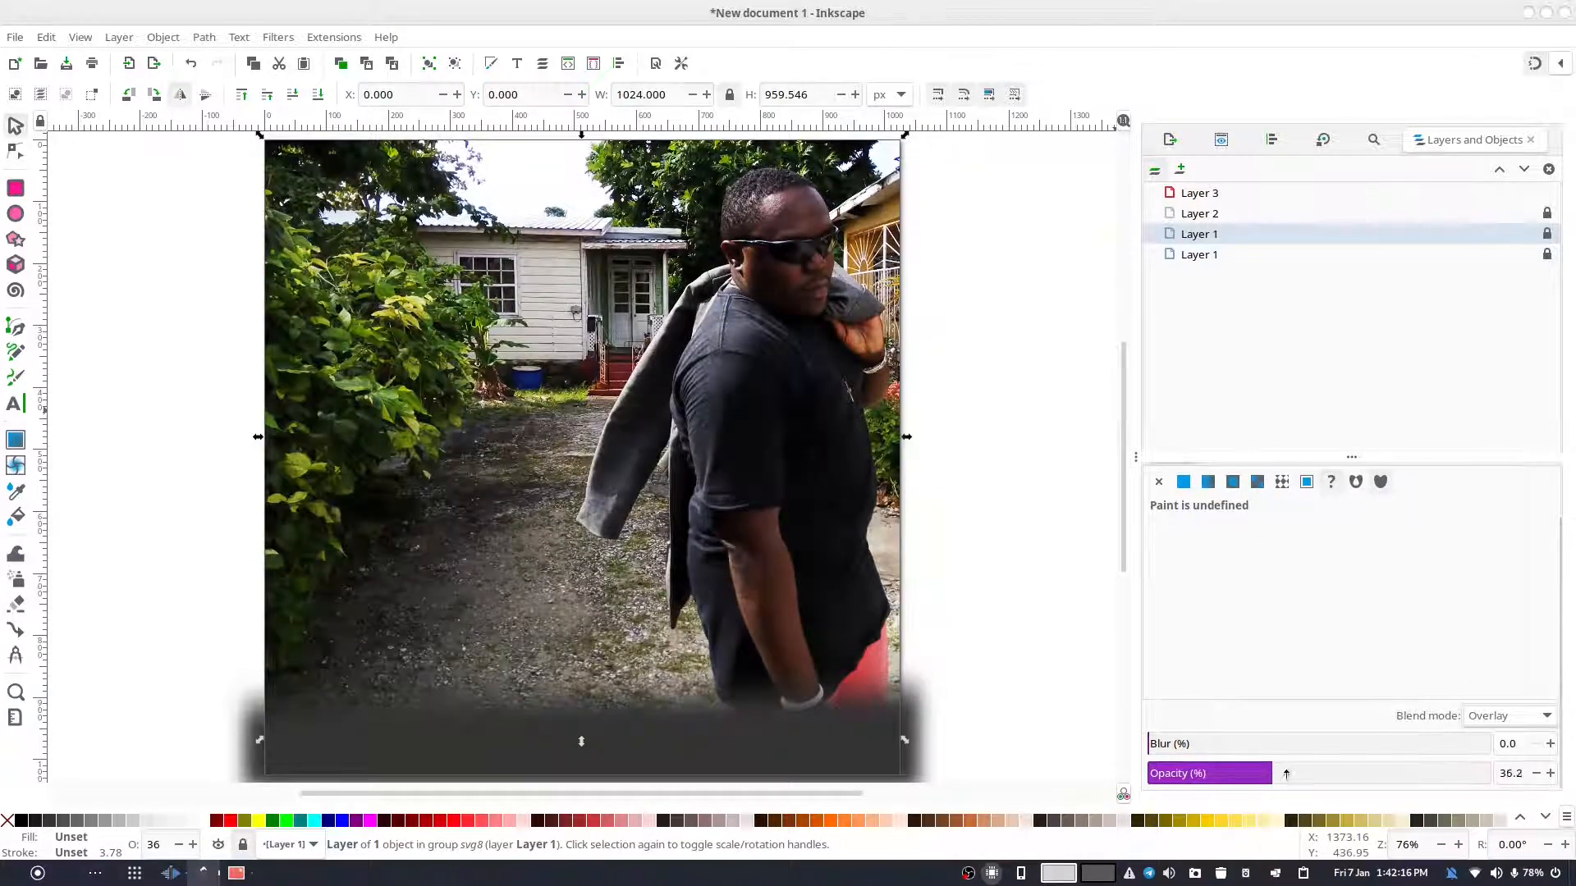
drag(1286, 774, 1274, 781)
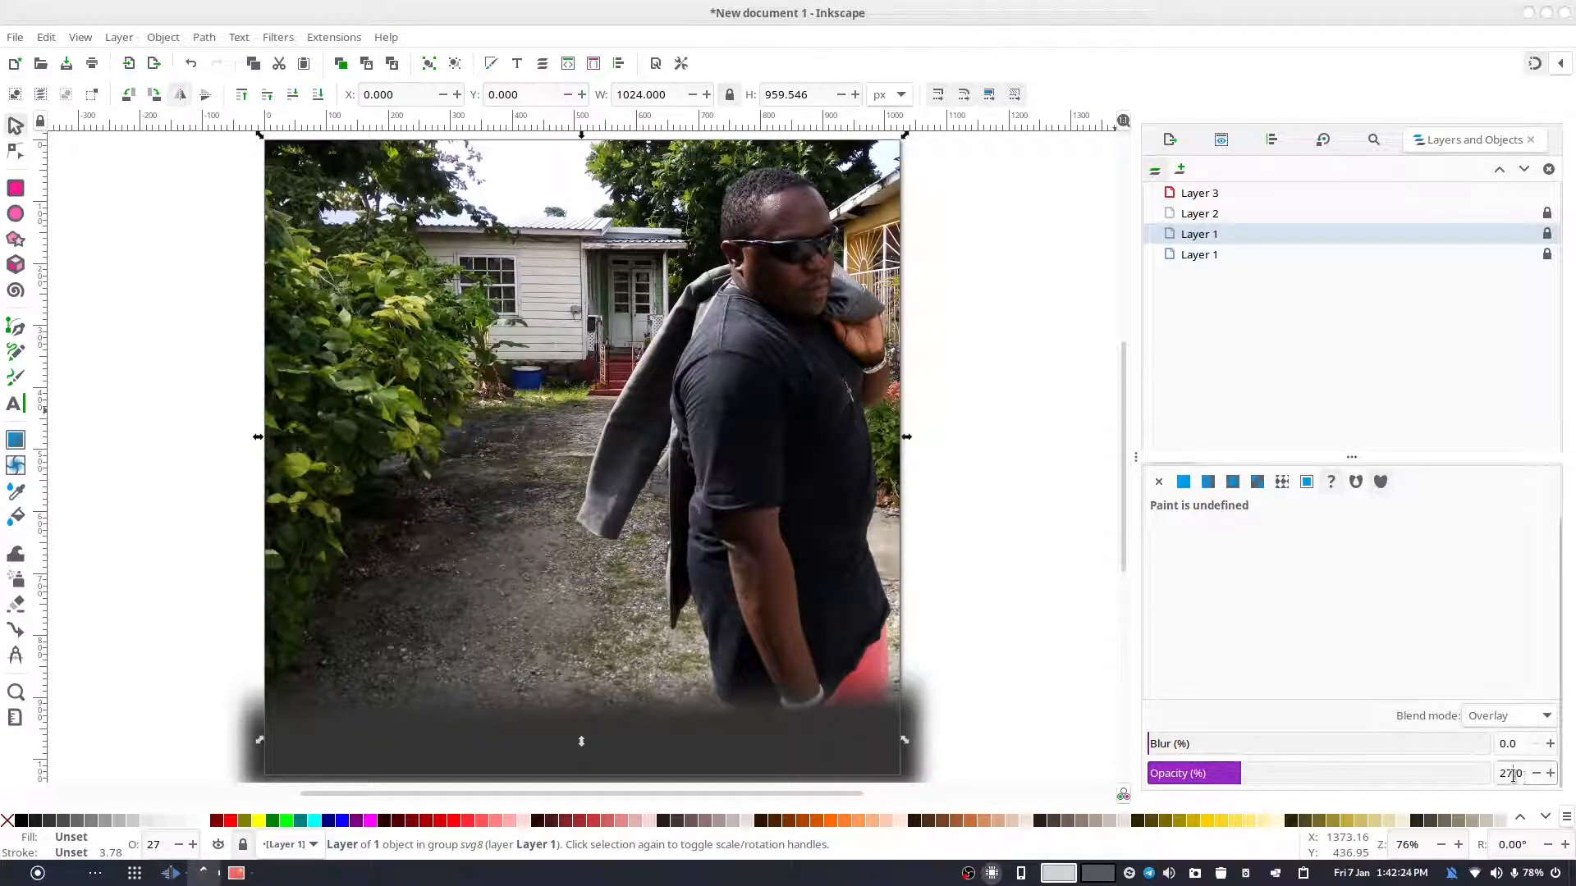
drag(1512, 773, 1564, 762)
text(6)
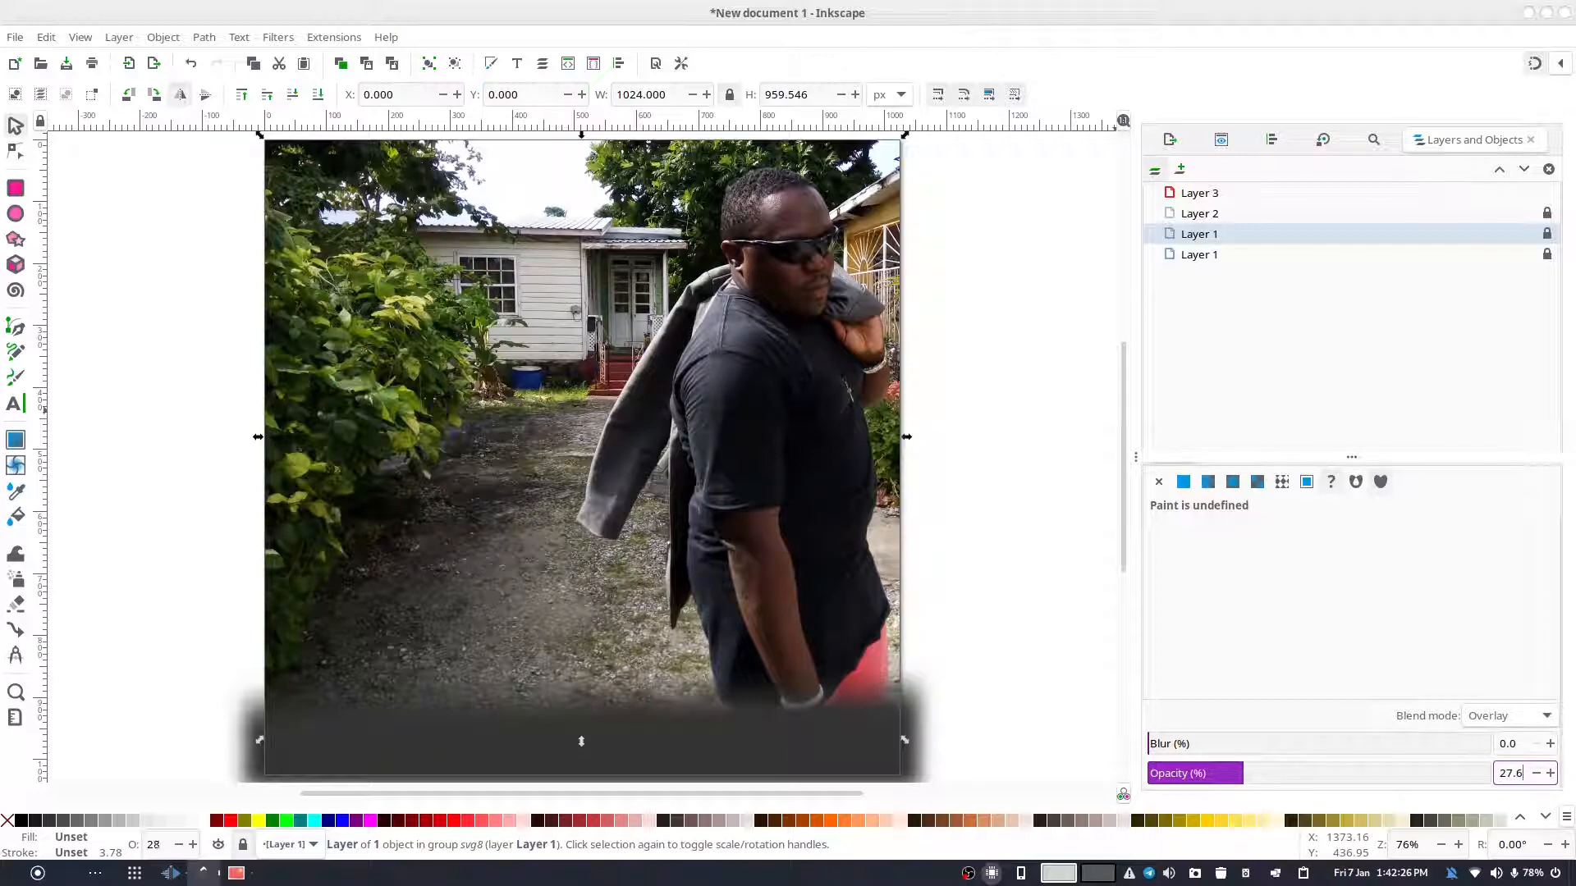
click(1025, 248)
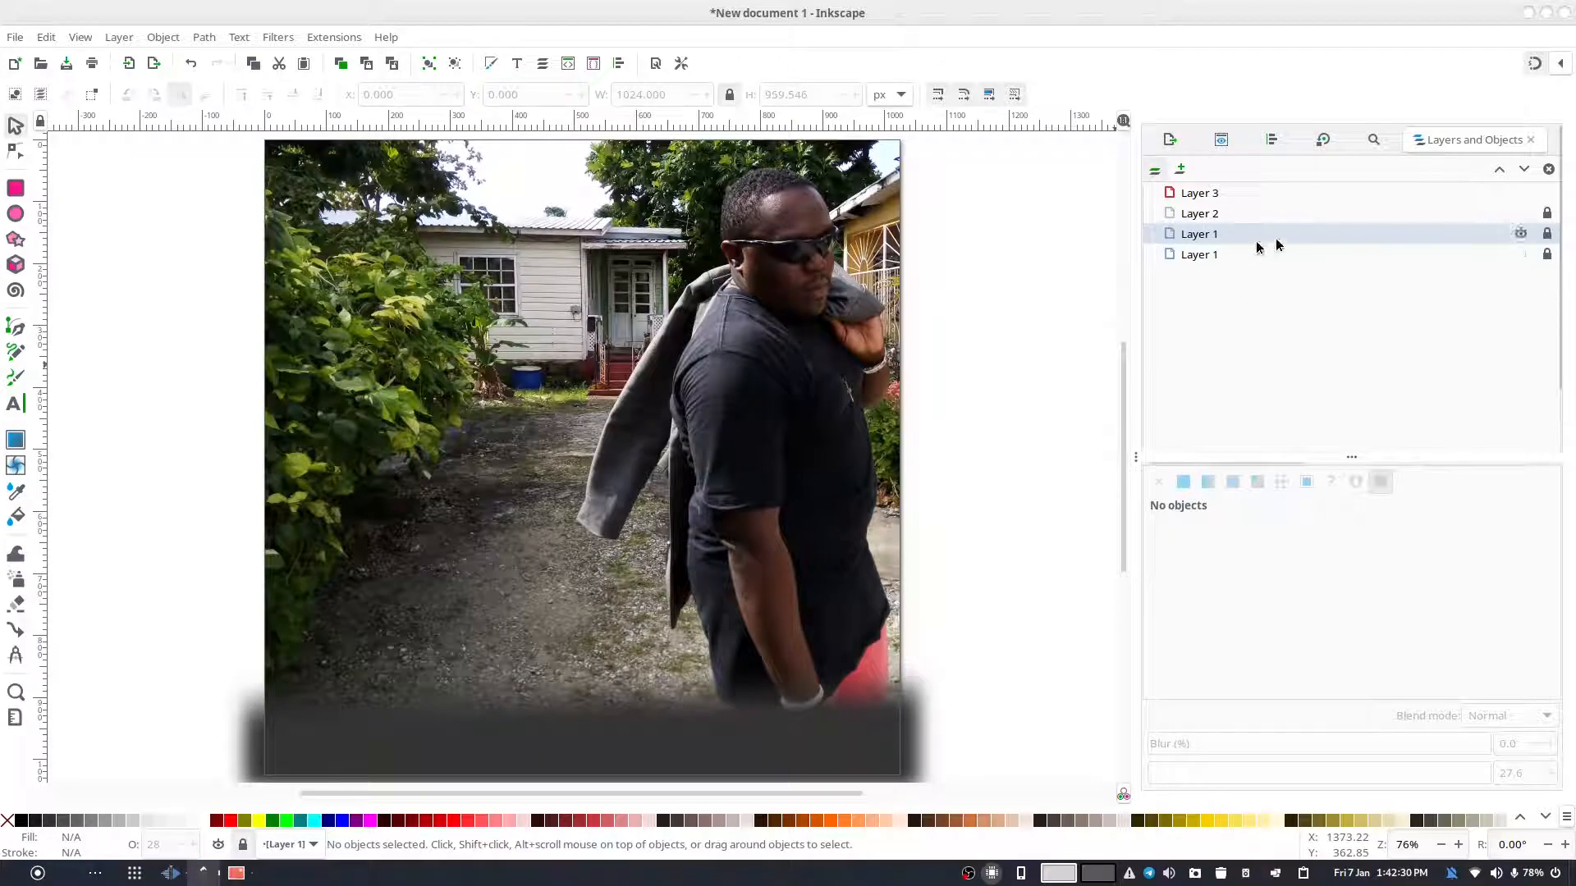
- Raise Layer 2 above Layer 3 and rename it BottomShade
click(1413, 220)
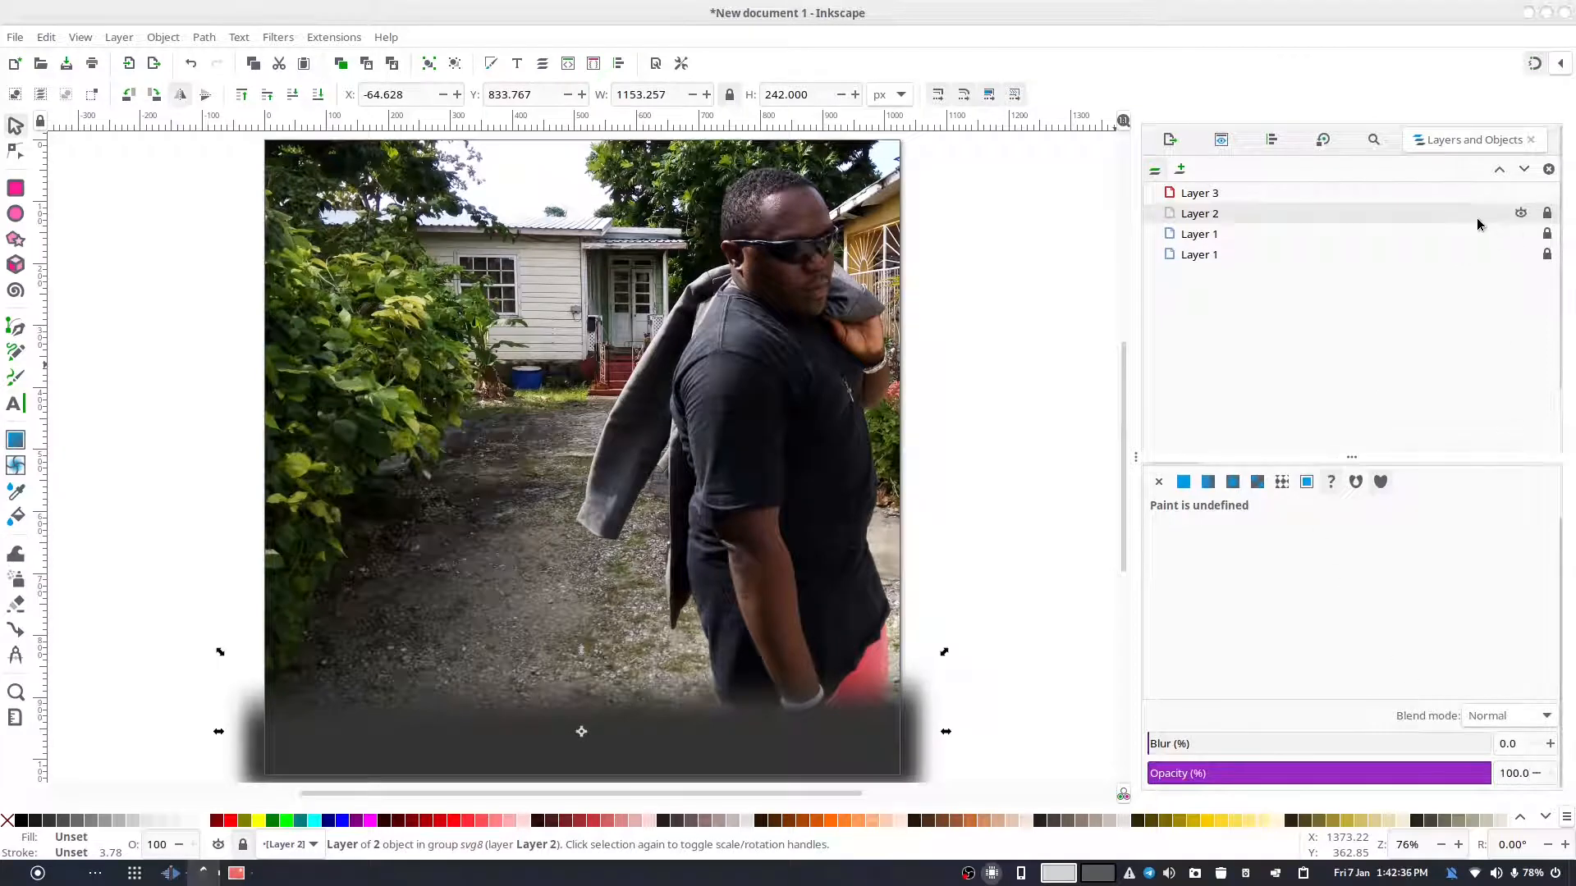
click(1499, 178)
scroll(1436, 226, down, 2)
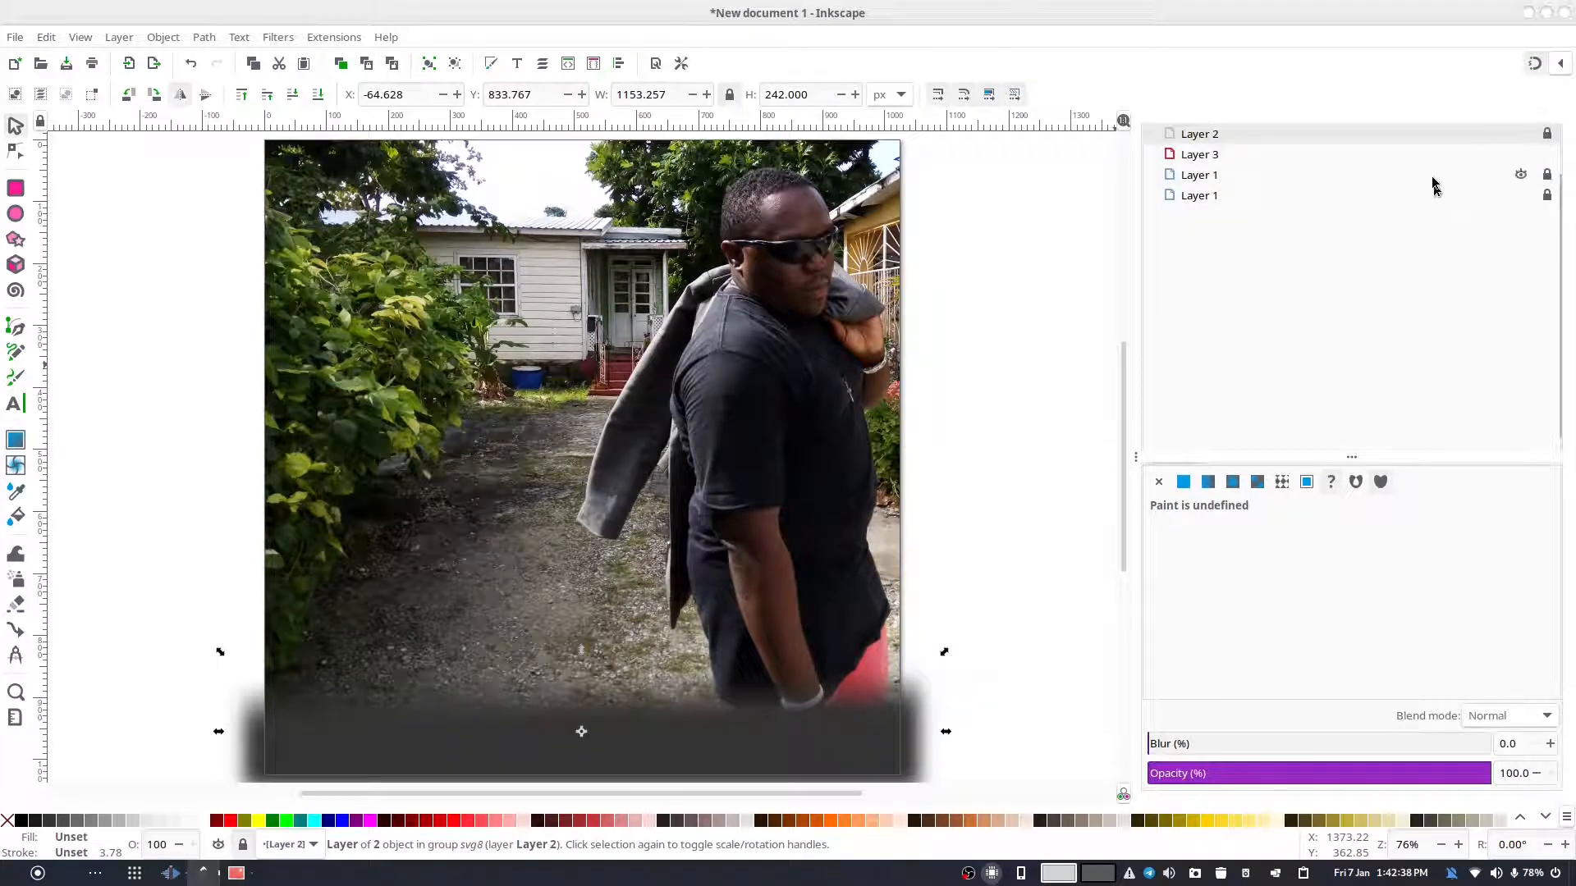
scroll(1434, 186, up, 2)
double_click(1337, 185)
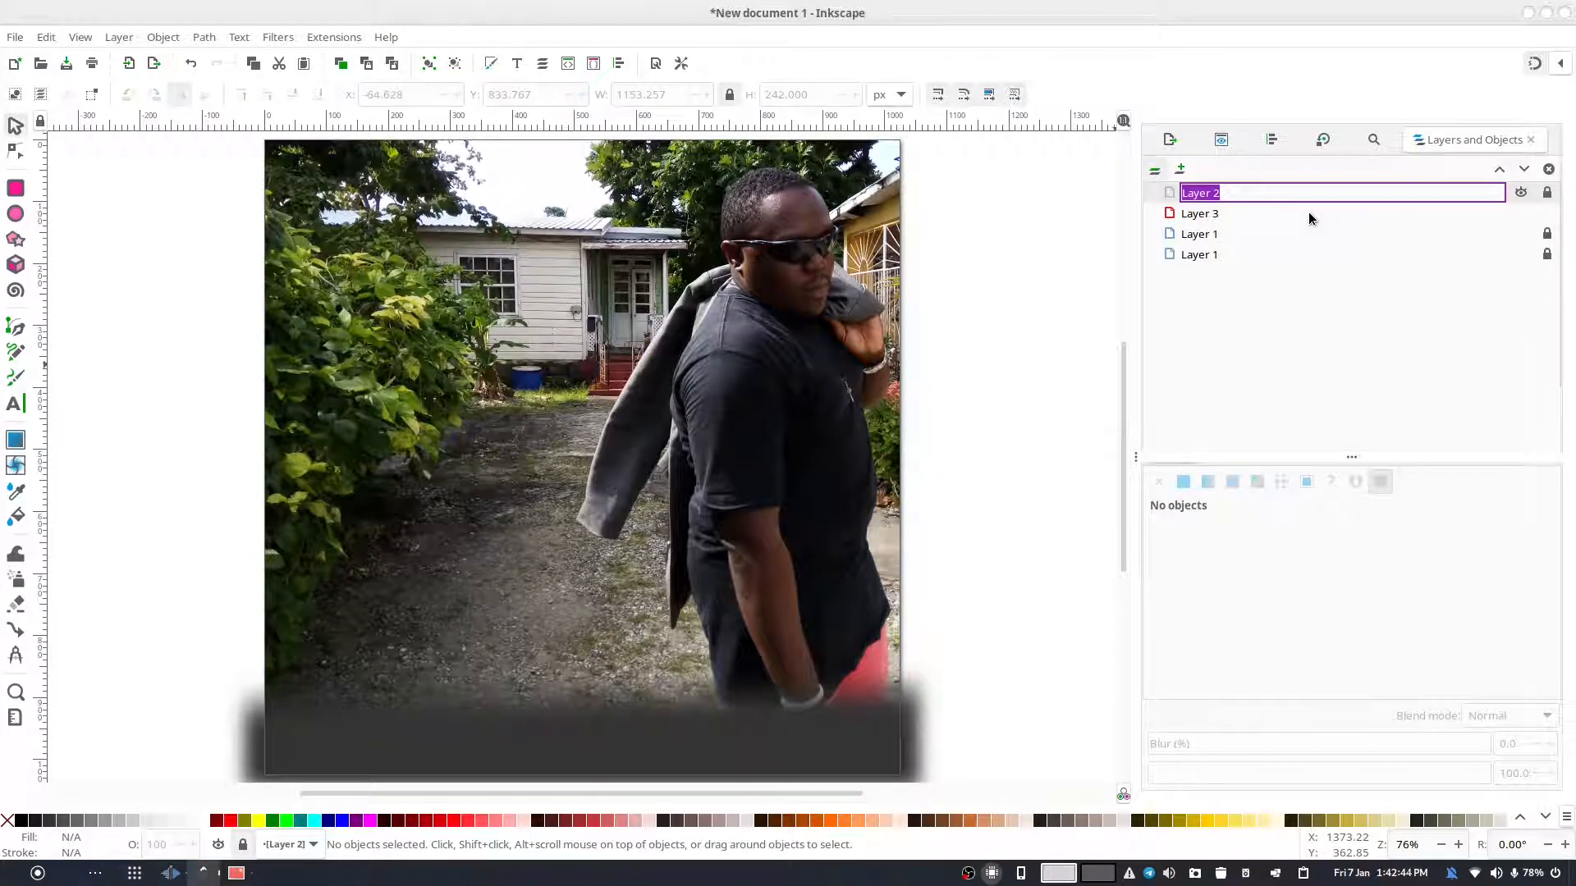
text(Sha)
text(Bottom)
key(Return)
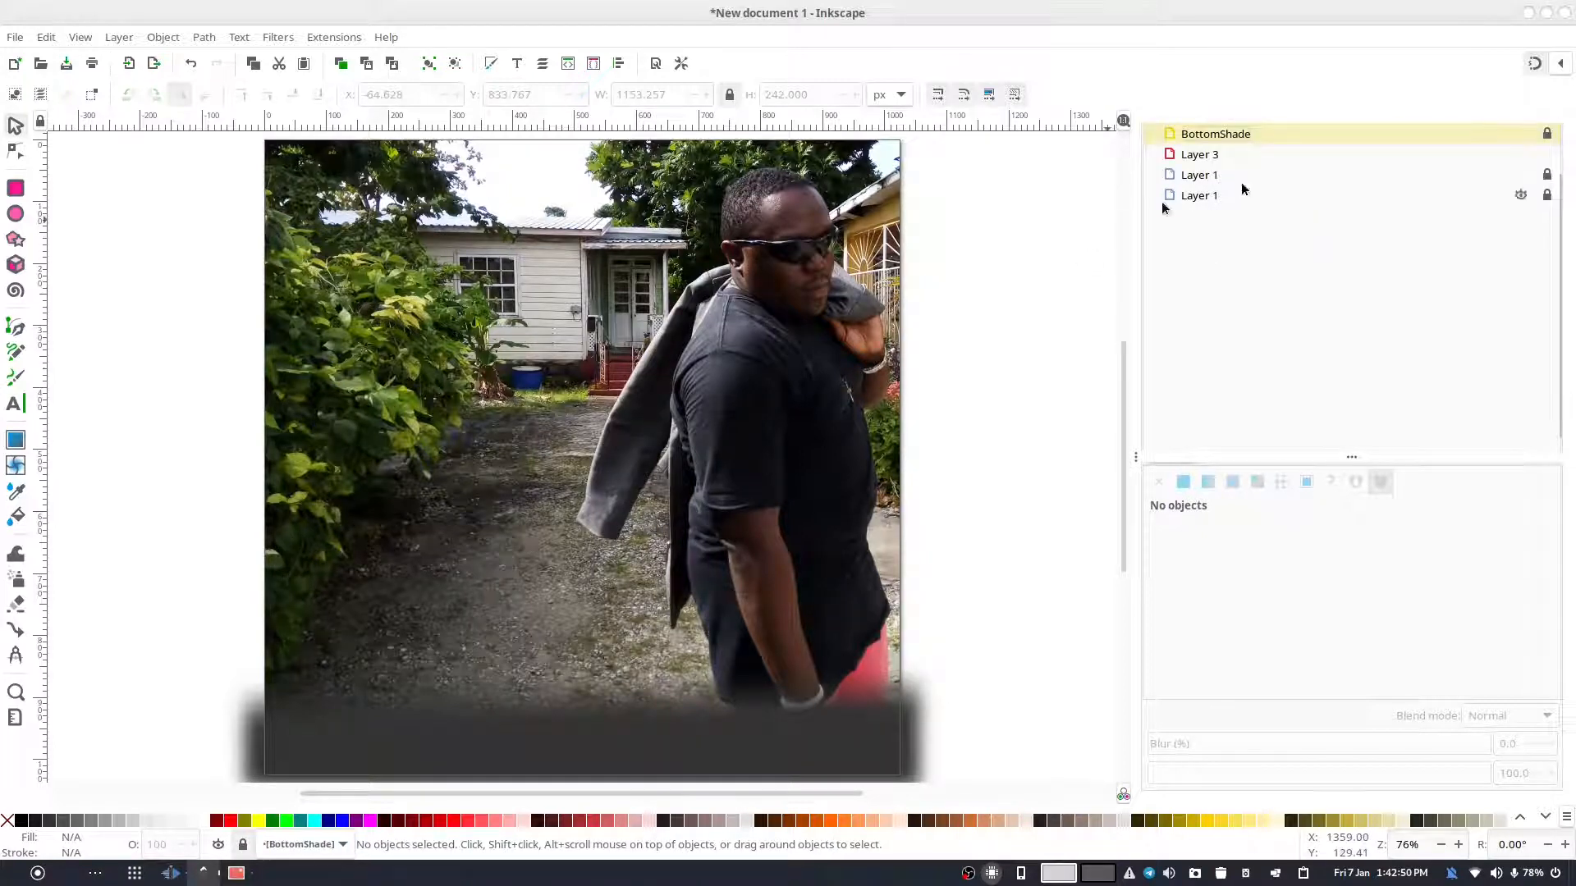
- Rename Layer 3 as Difference
double_click(1242, 211)
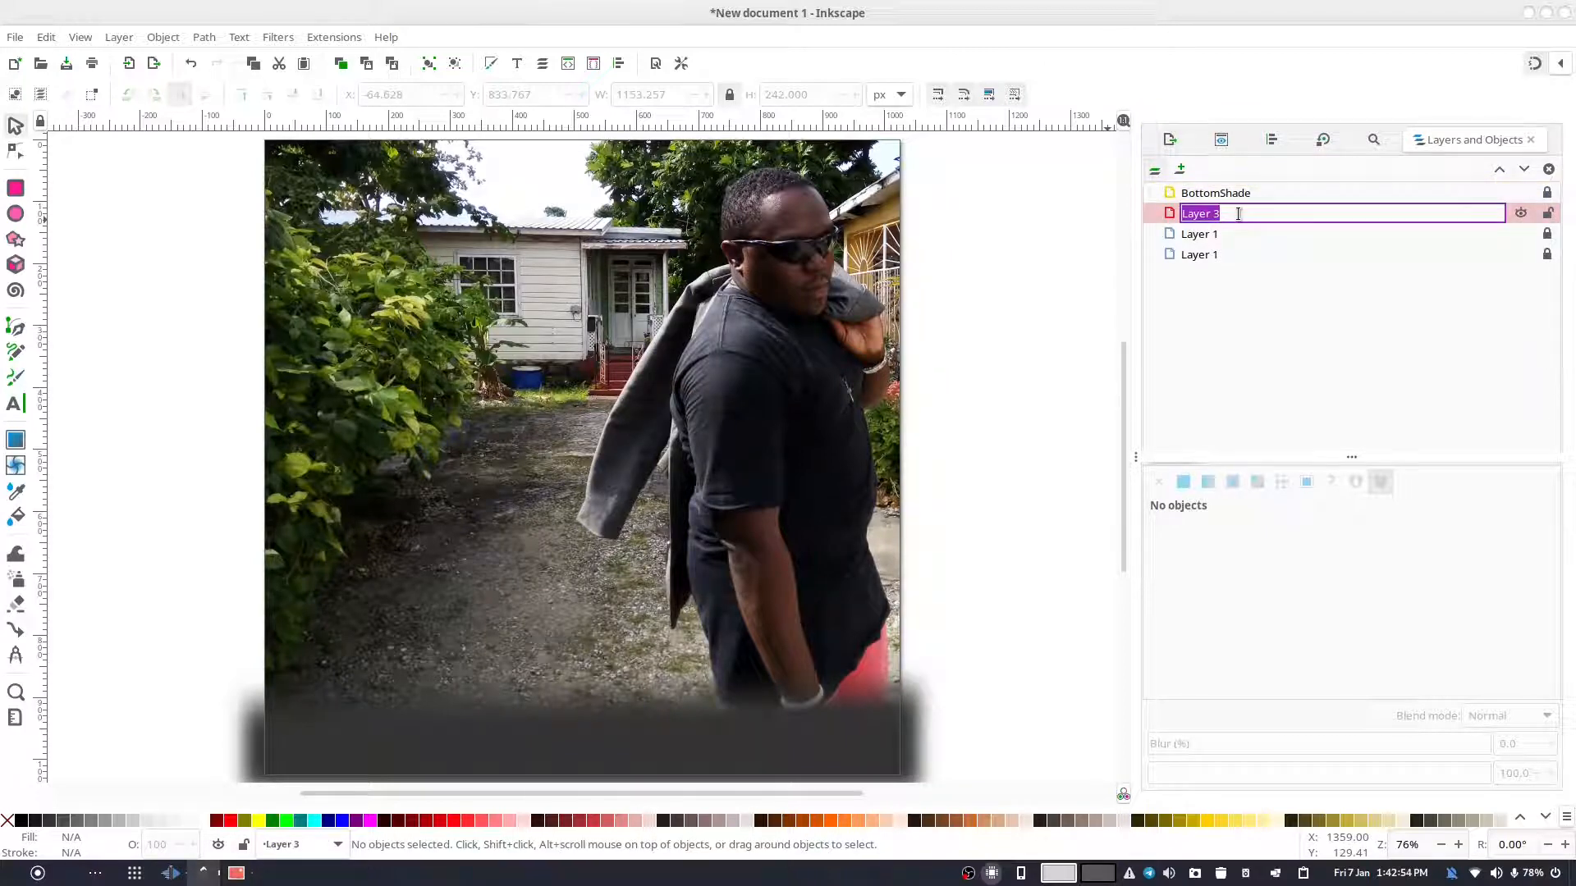
text(Differen)
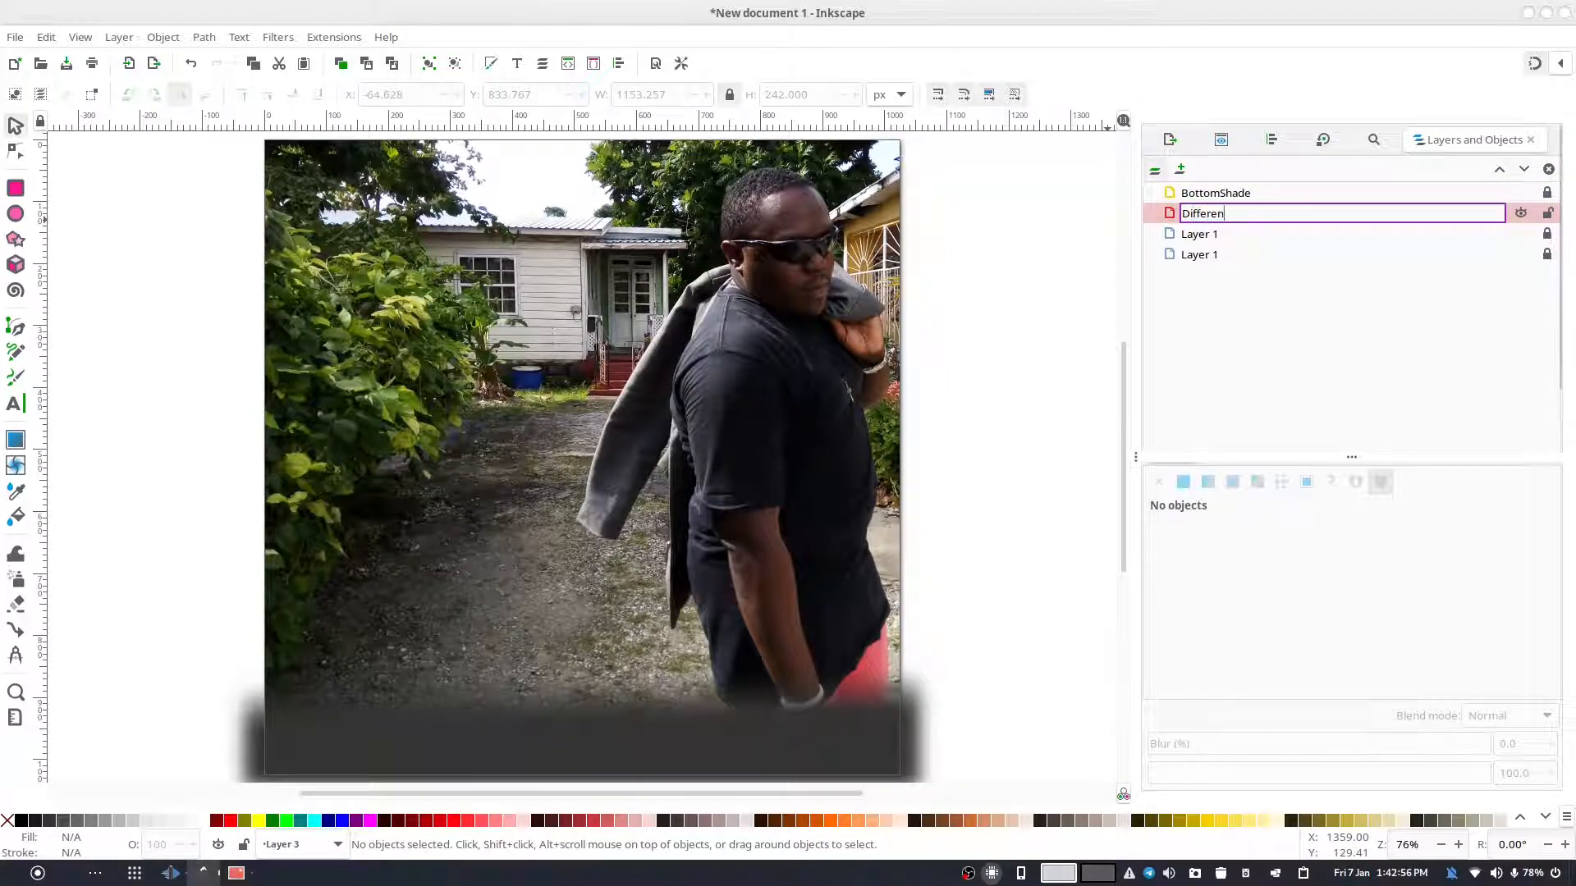
text(ce)
key(Return)
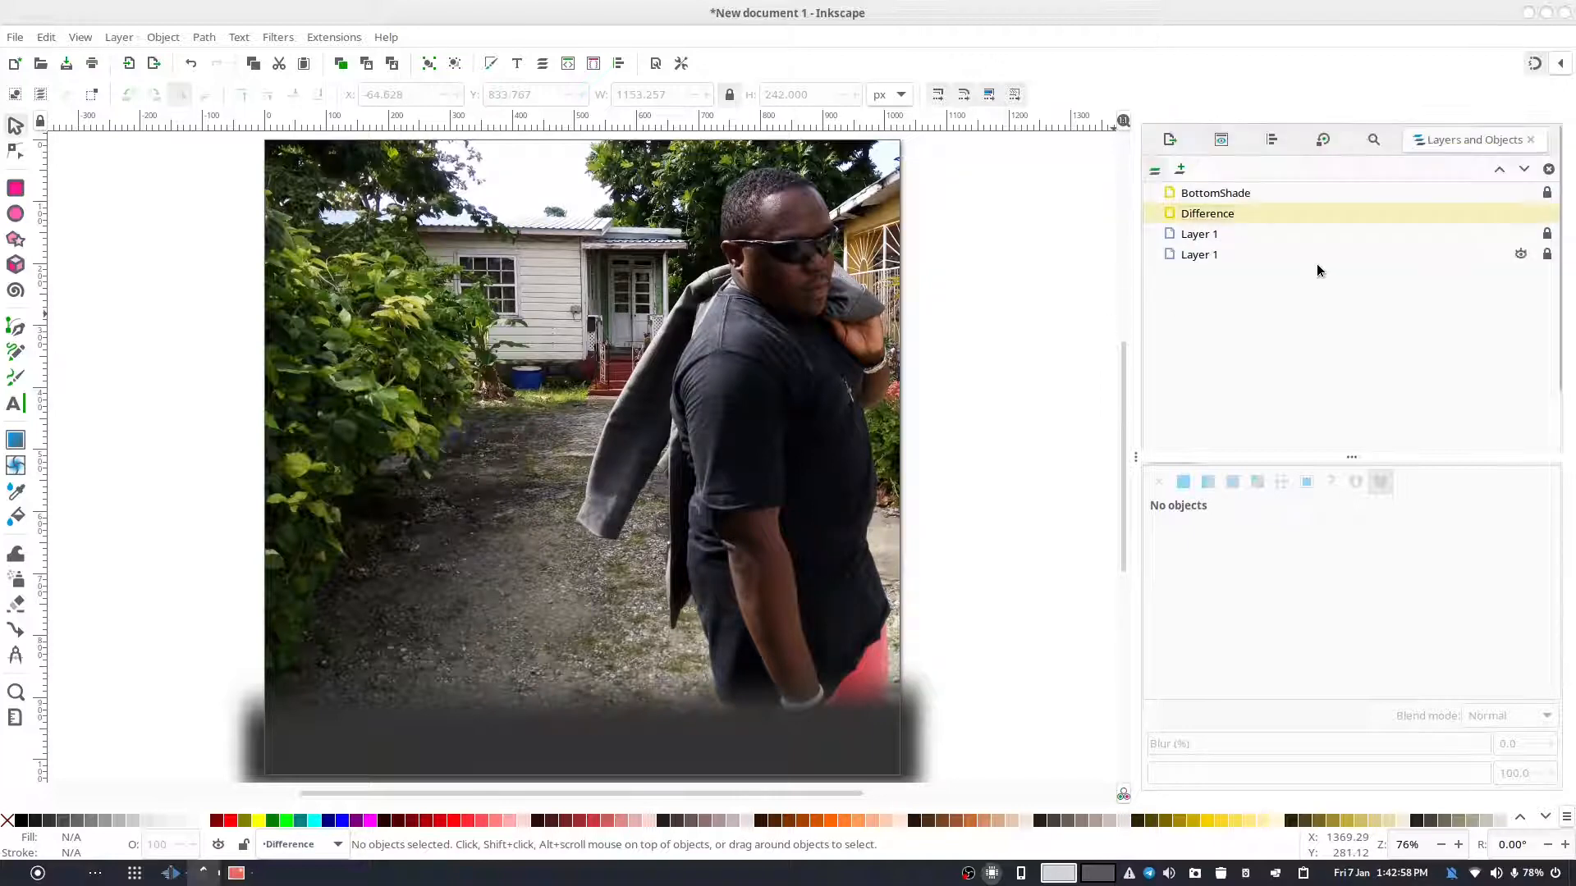
- Draw a rectangle about 1024 × 708 px across the full page width on the Difference layer
click(16, 190)
drag(265, 190, 902, 625)
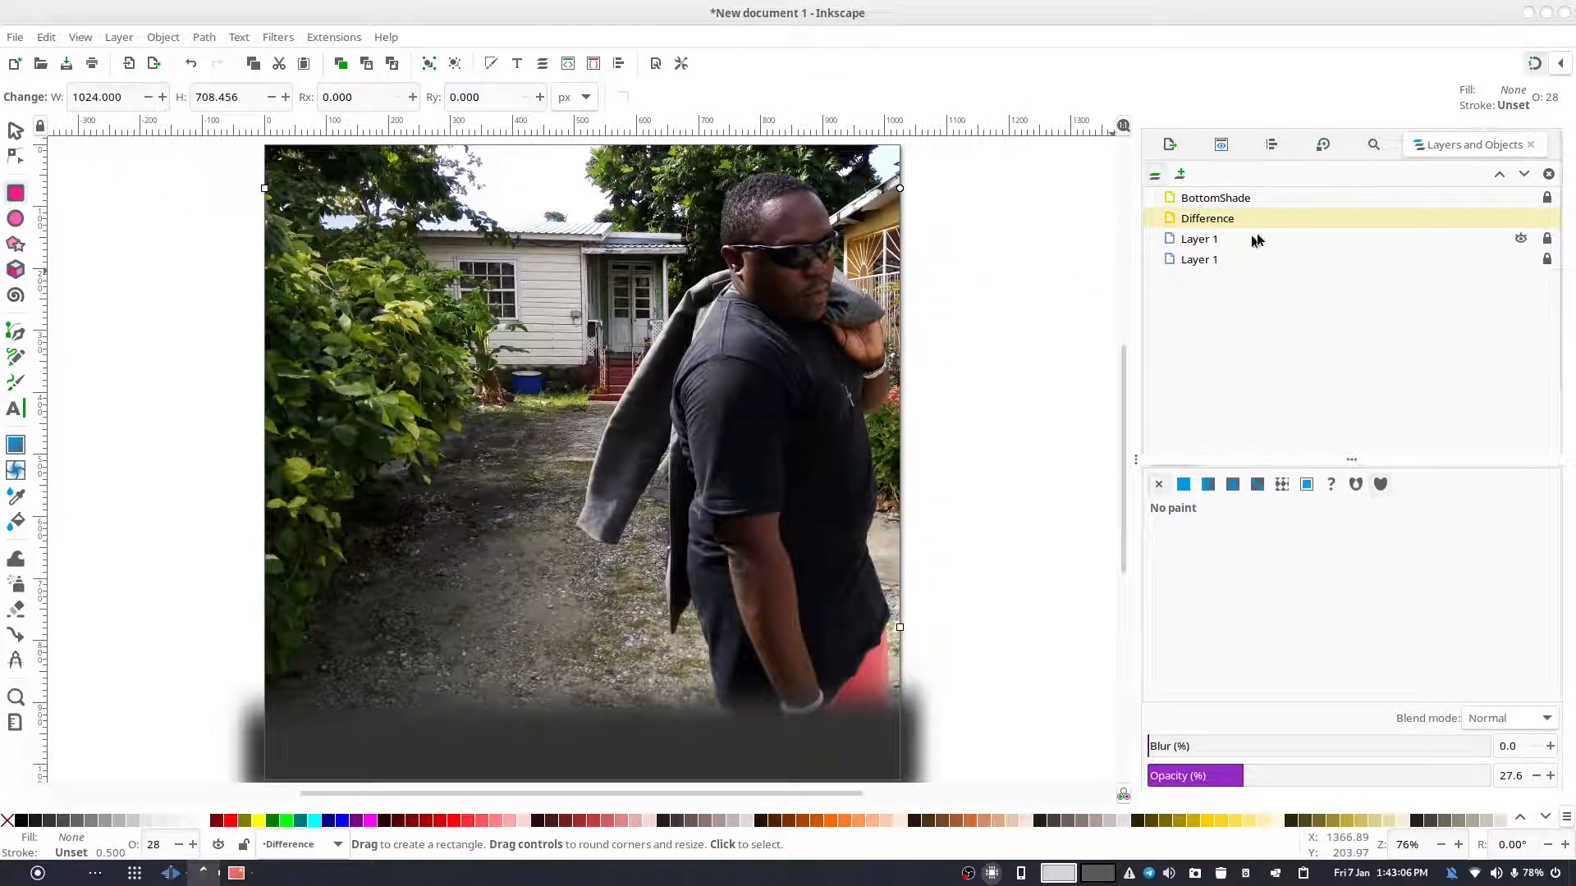
scroll(1372, 219, down, 2)
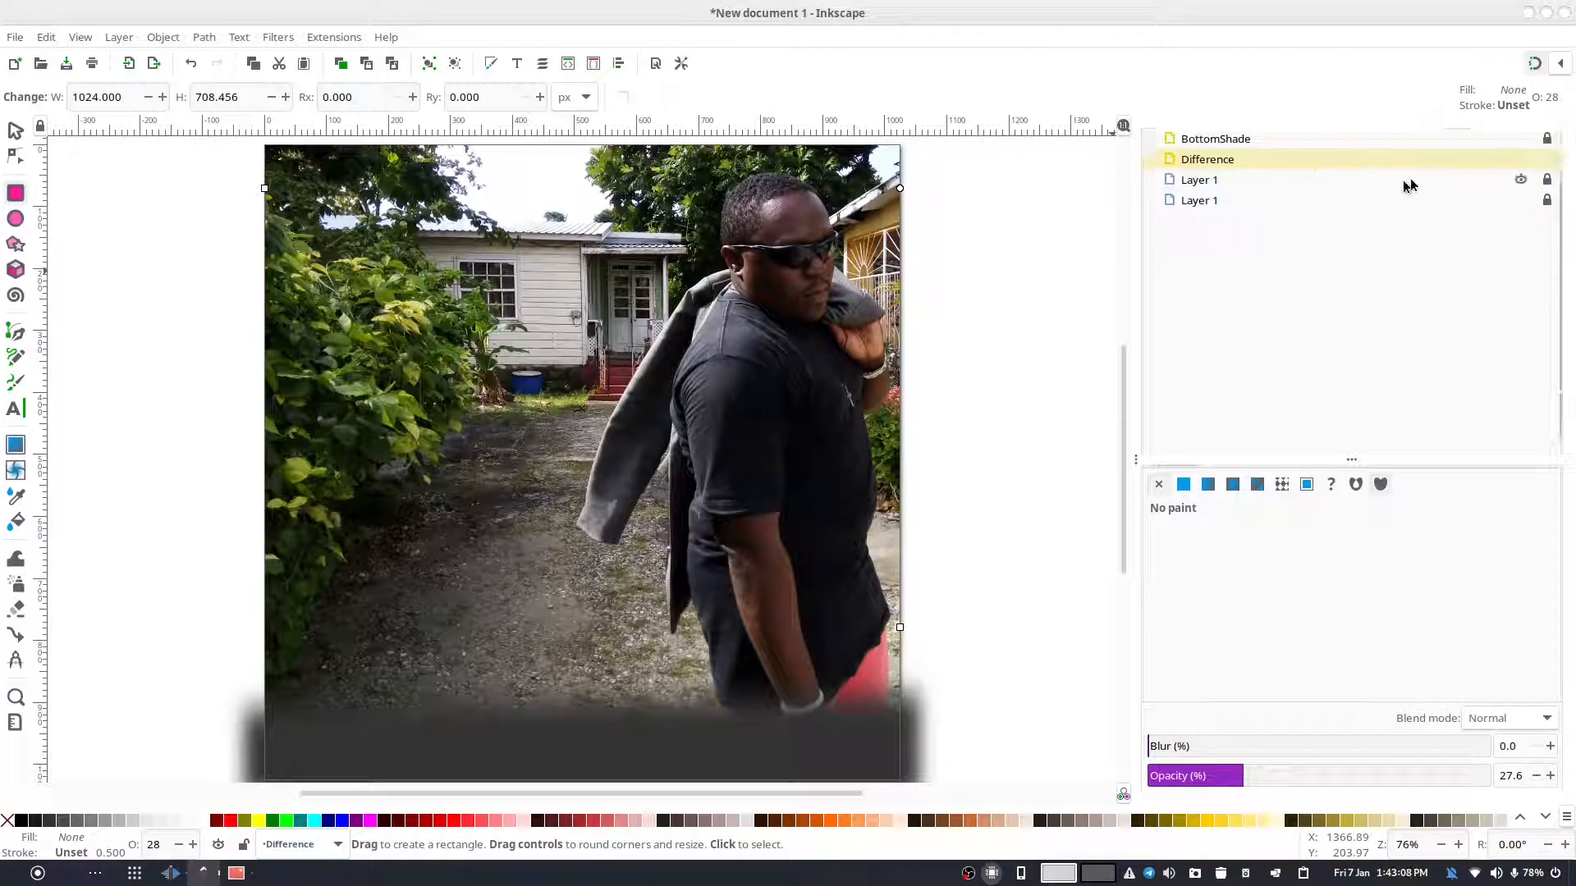
scroll(1387, 178, up, 2)
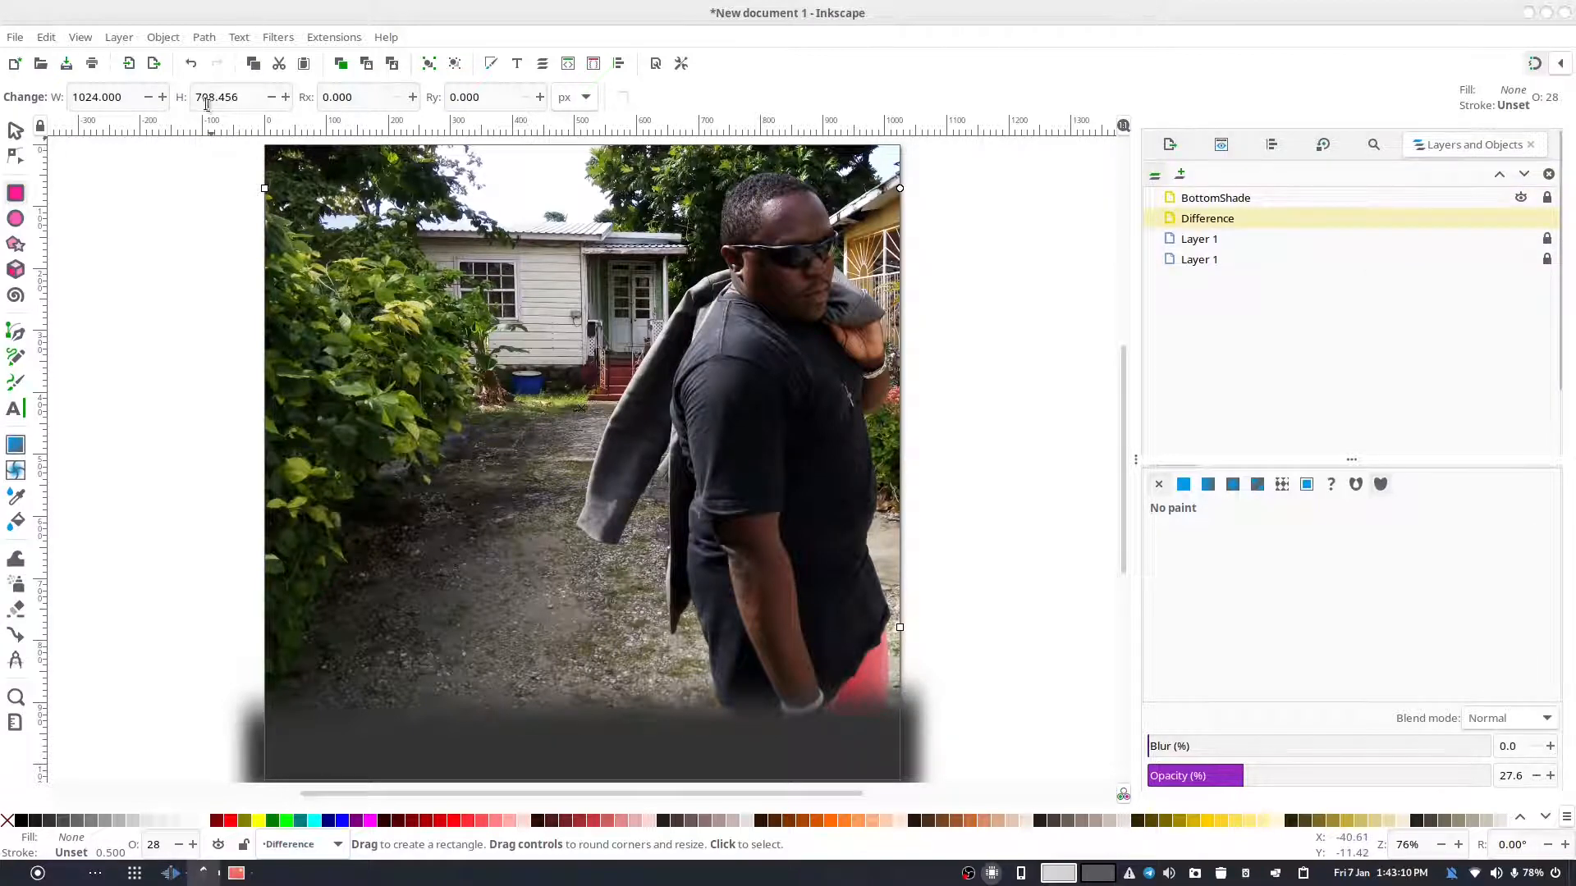
- Set the rectangle's width and height to 1024 px each
double_click(91, 97)
click(91, 98)
text(1024)
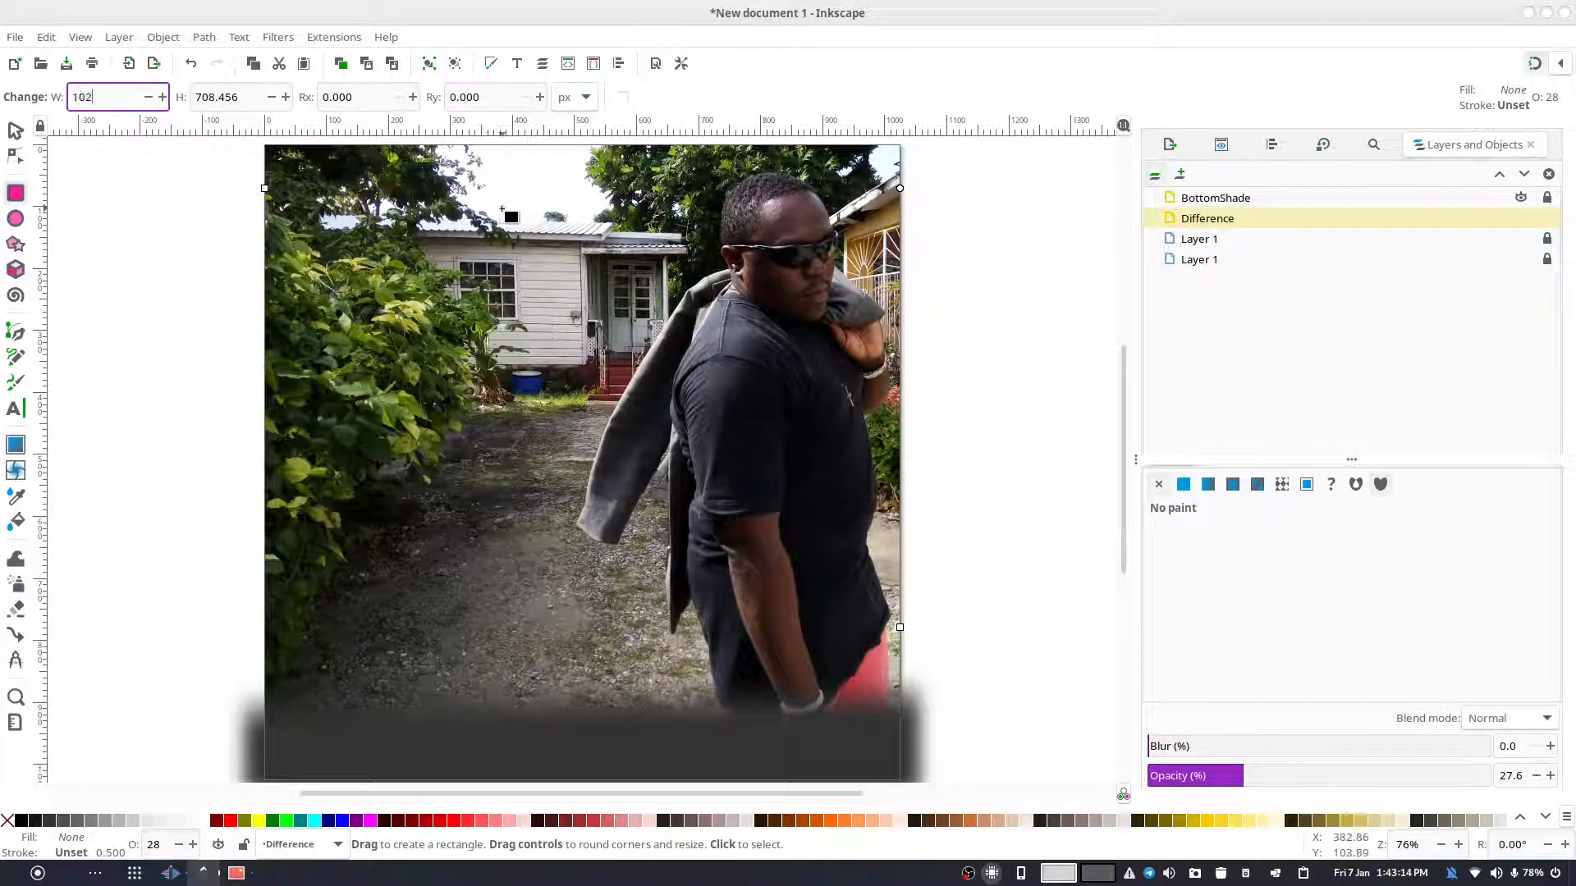
key(Tab)
text(10)
key(Return)
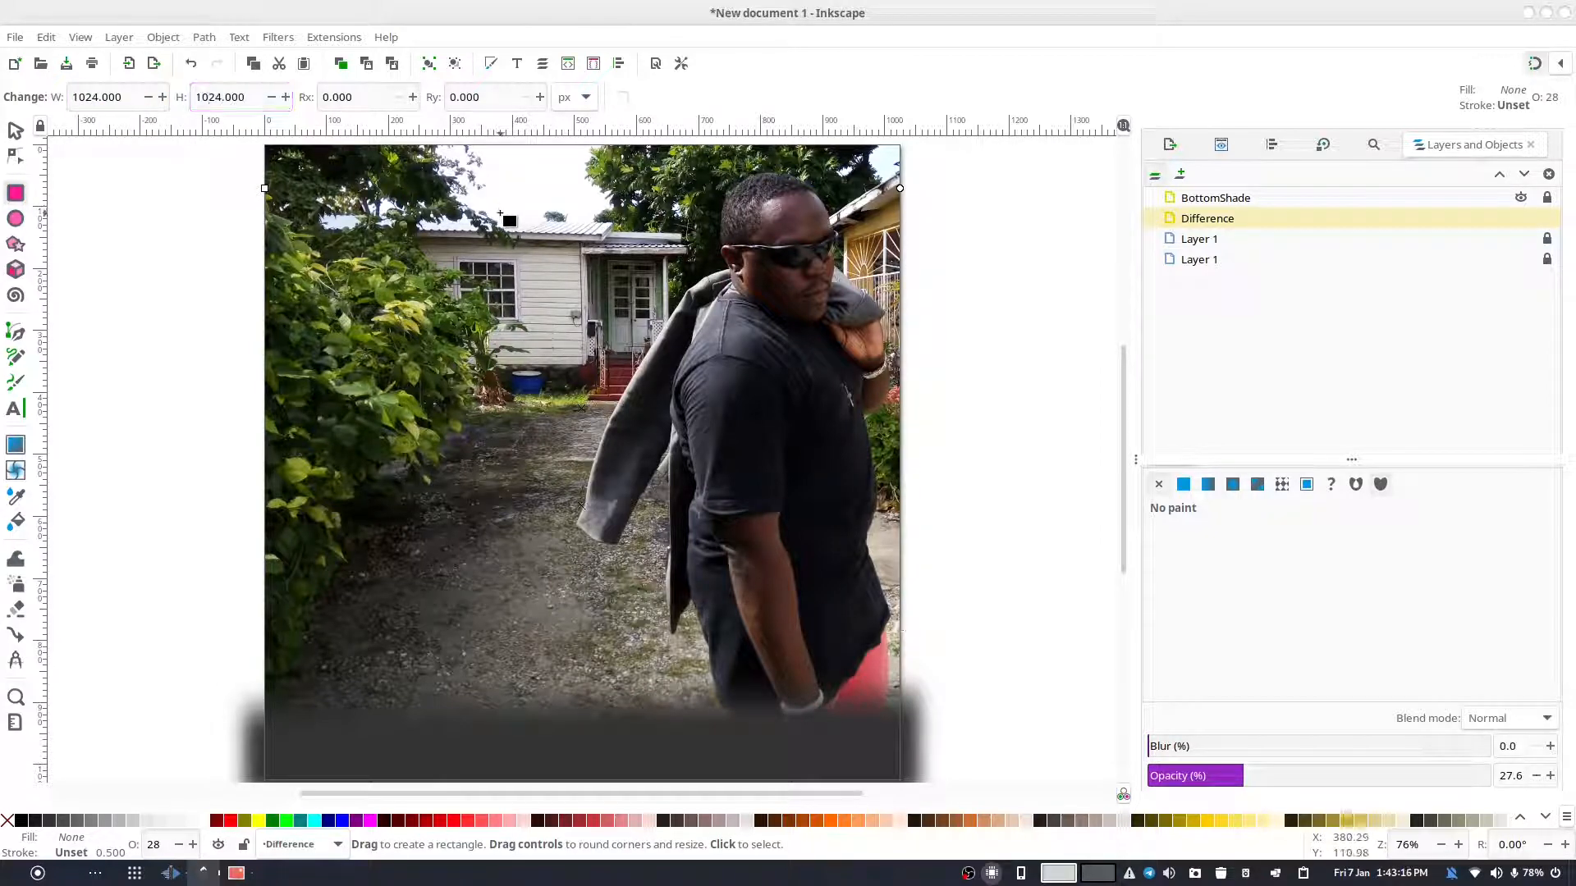
- Centre the rectangle vertically relative to the page, keeping it selected for editing as an object
click(1272, 147)
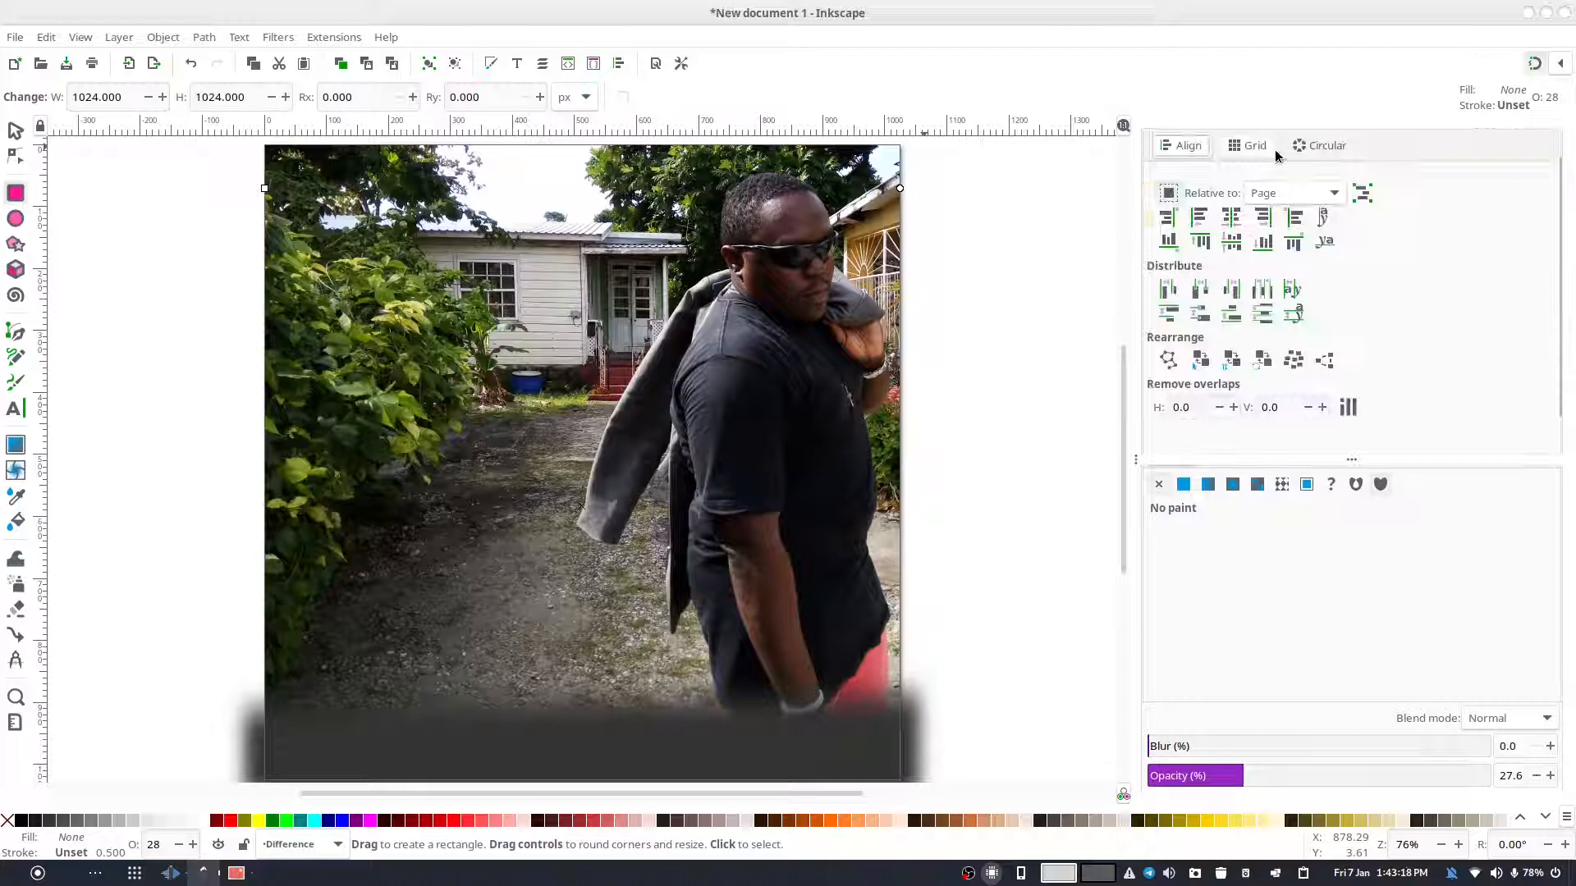
click(1231, 242)
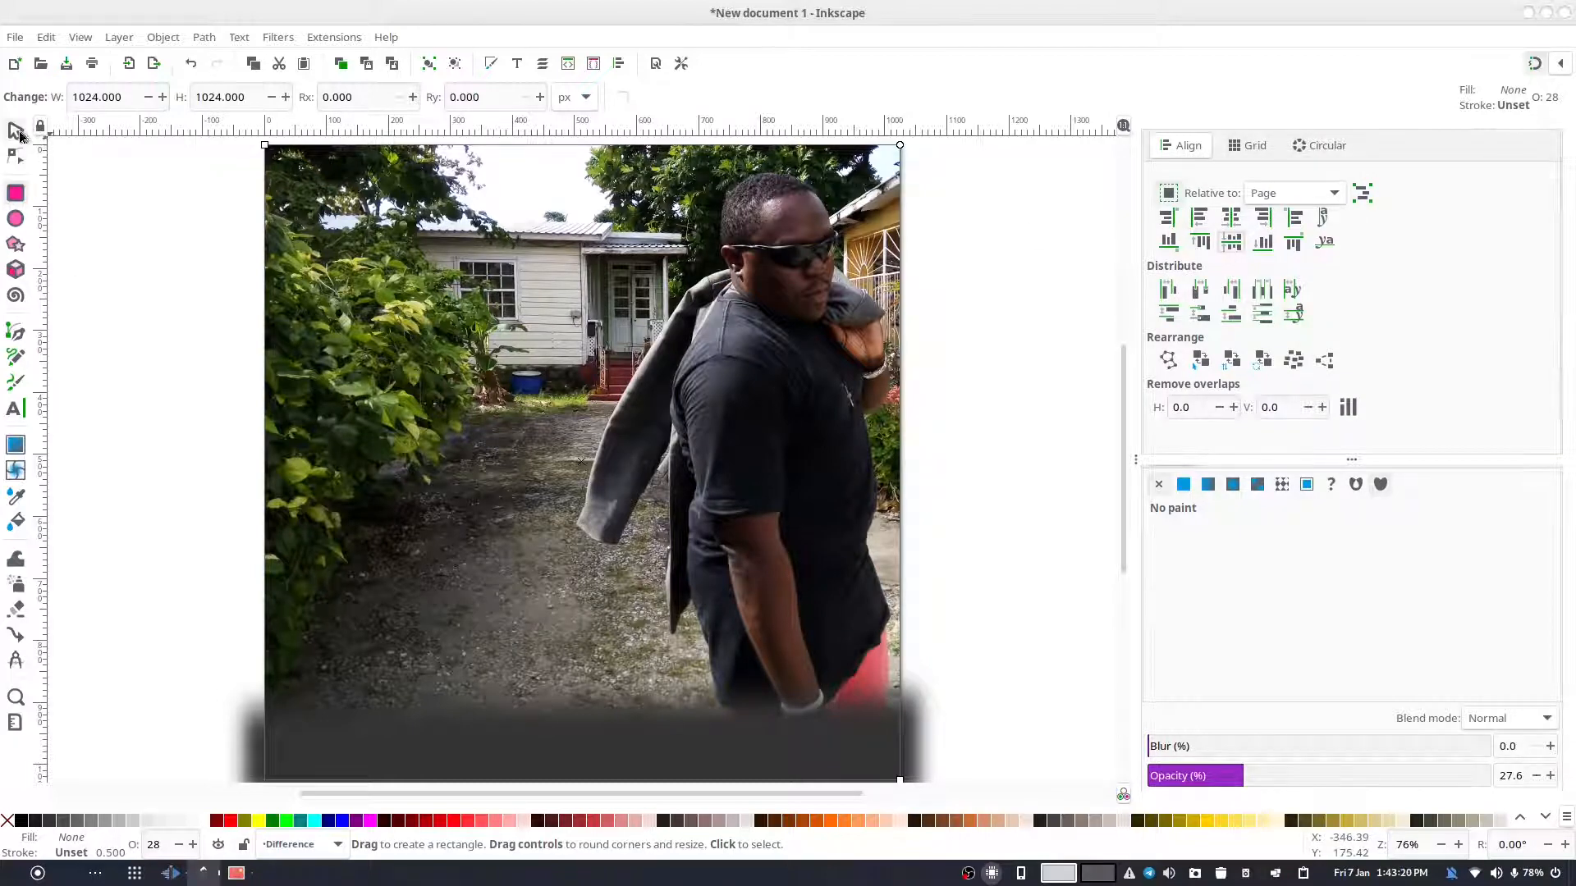
click(16, 130)
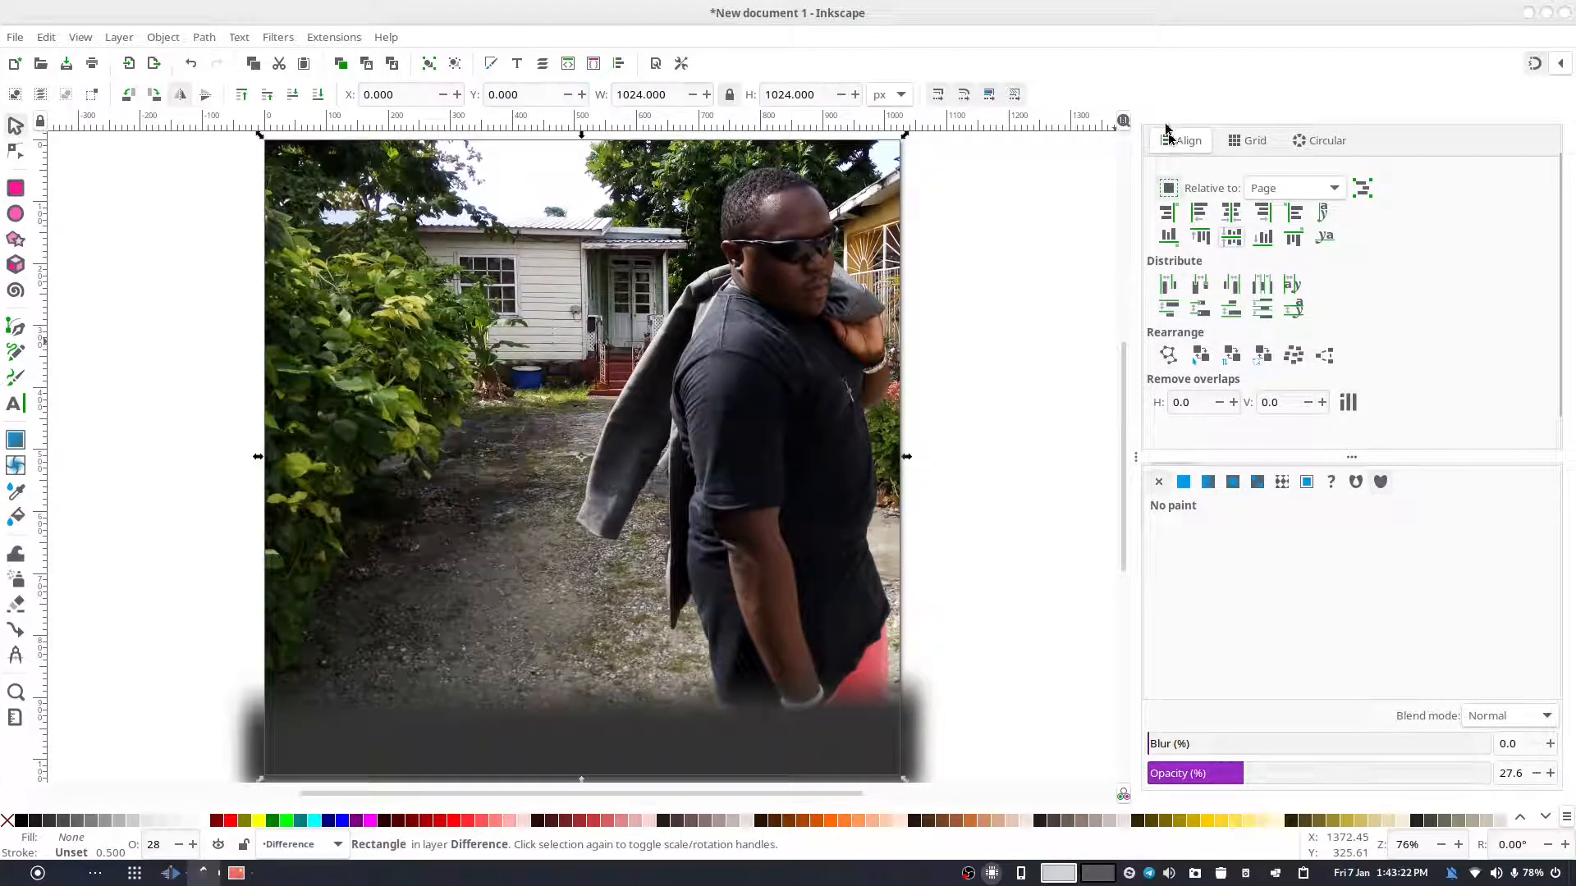
- Give the full-page rectangle on the Difference layer a flat orange-brown fill with hue 35, saturation 100 and value 65
click(1183, 481)
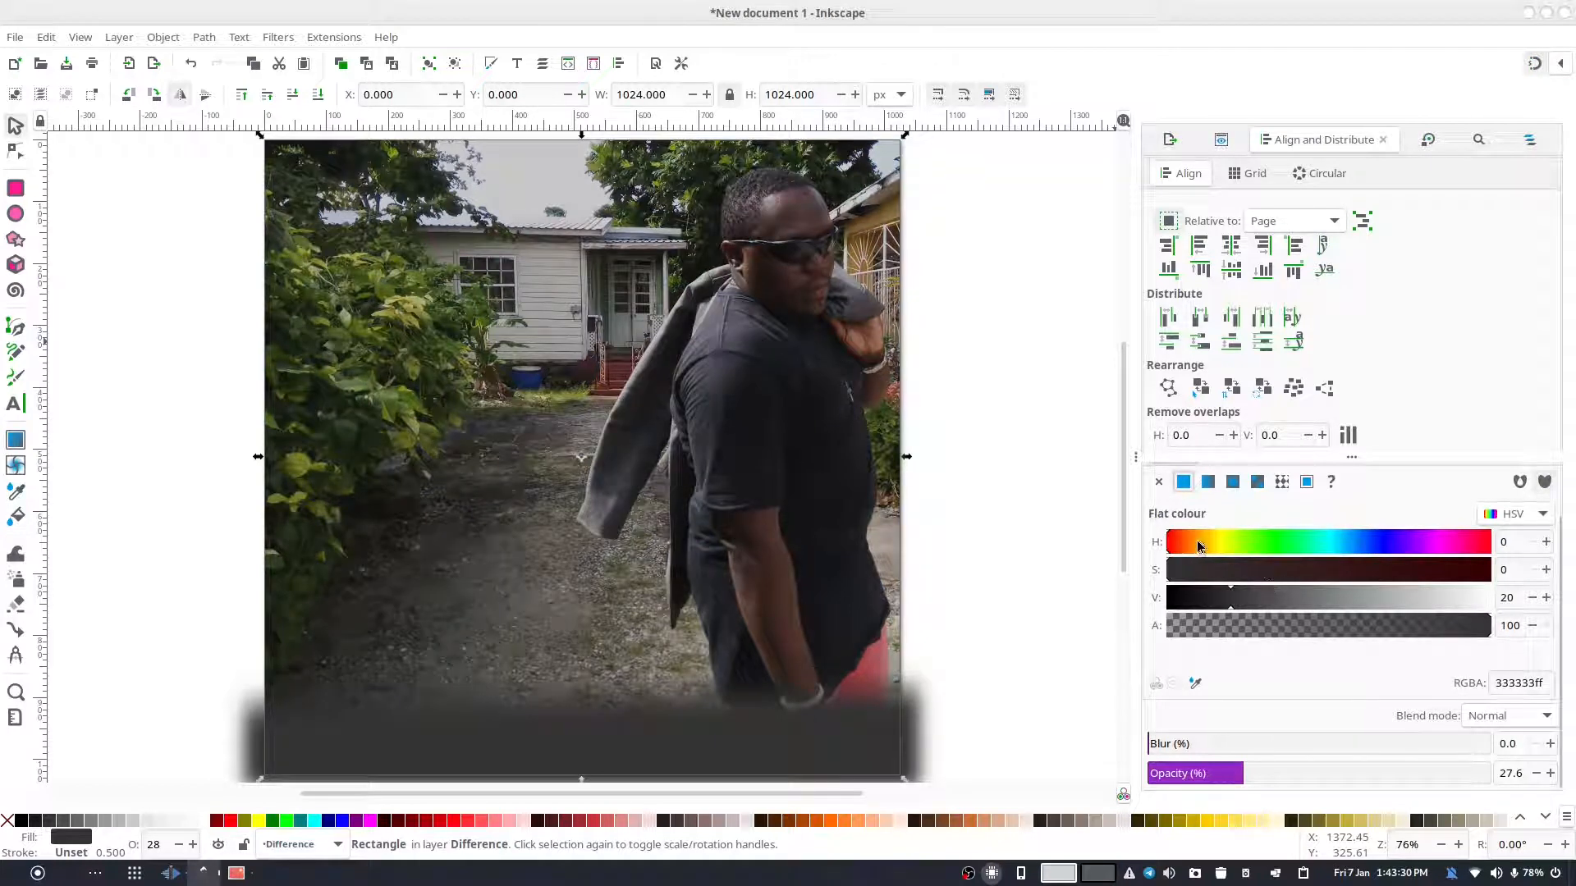
click(1197, 544)
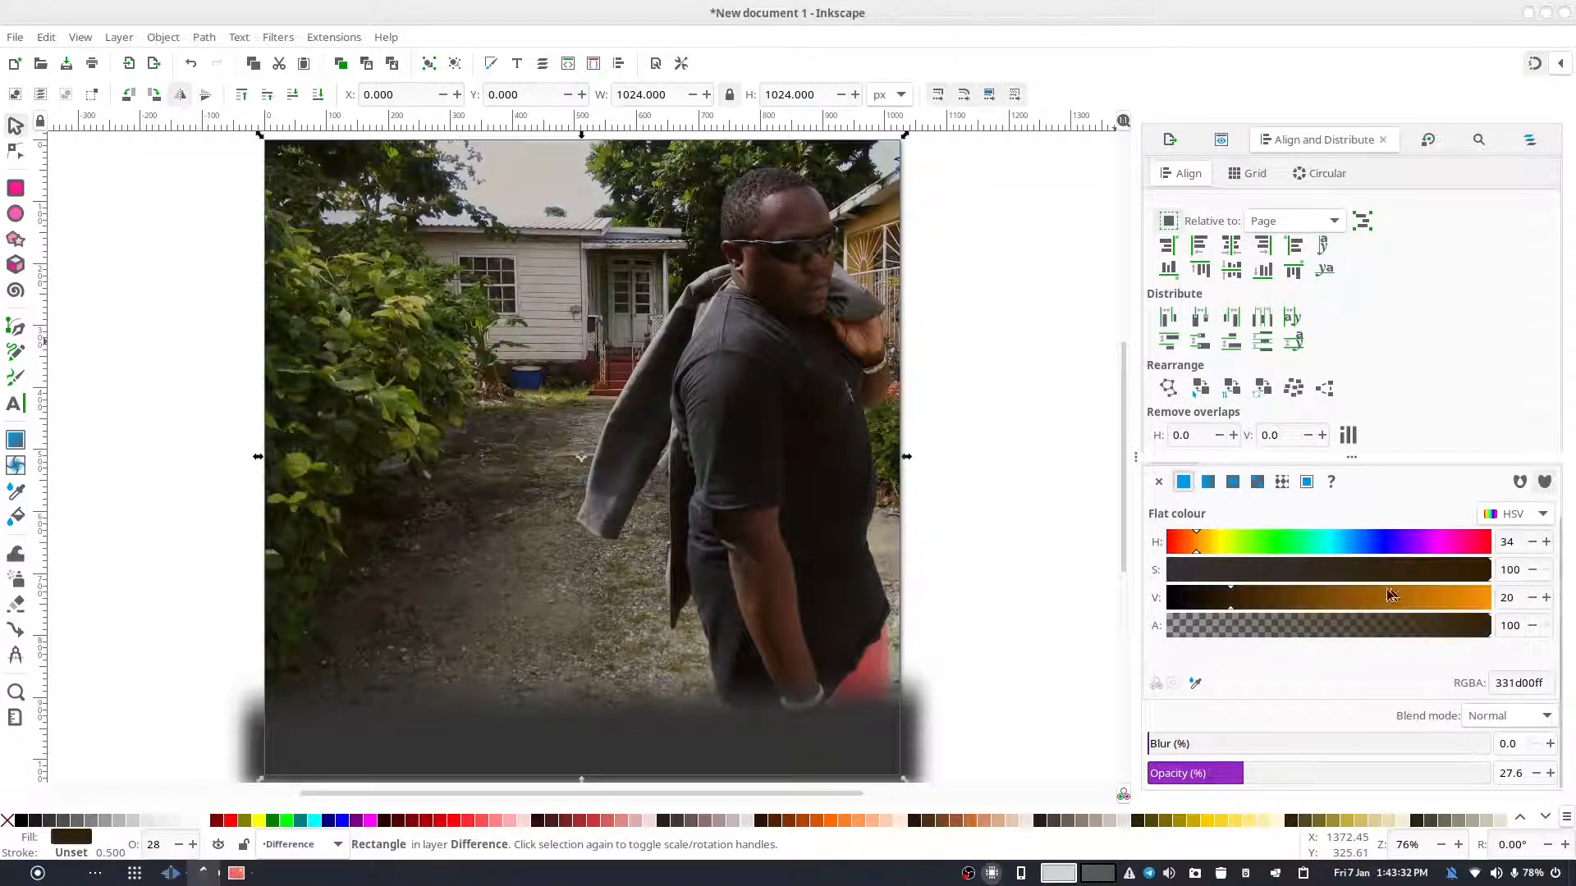
click(1379, 597)
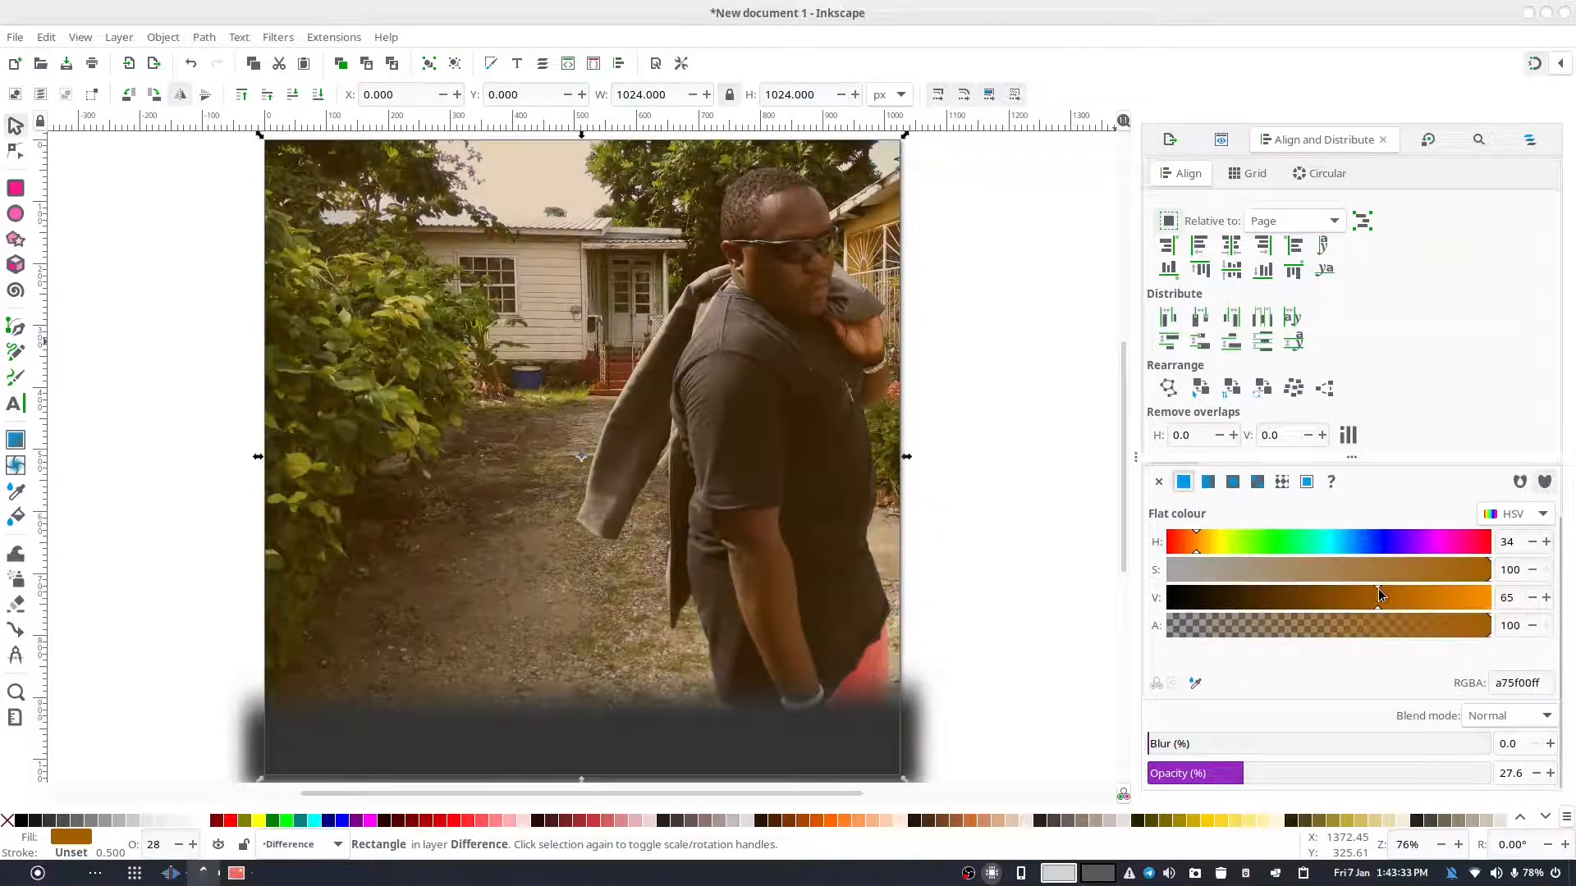
click(1546, 542)
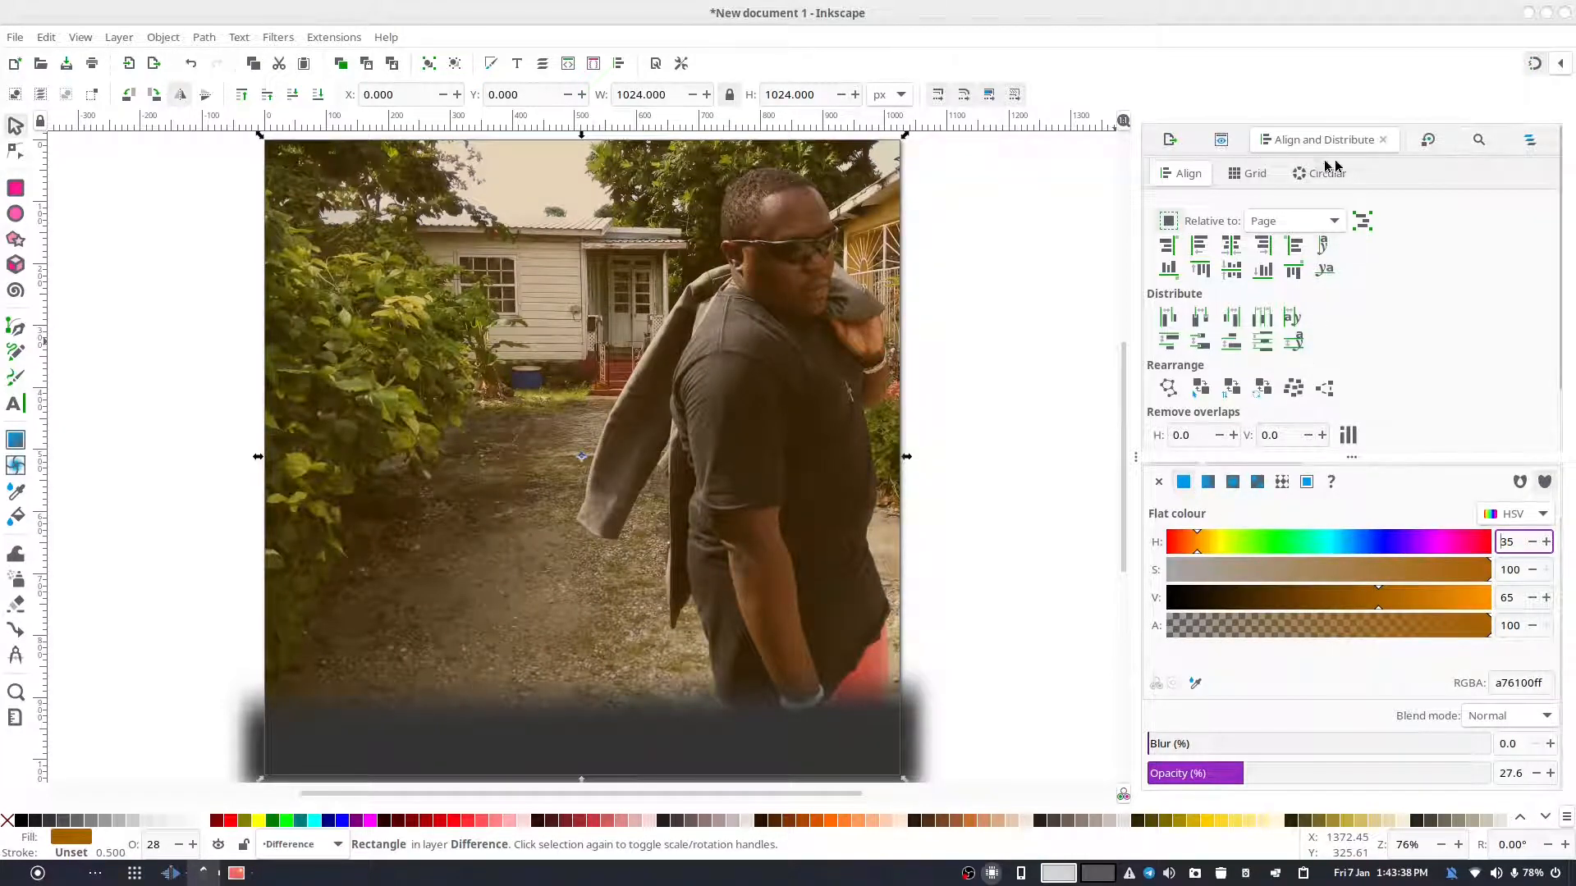
- Select the Difference layer and set its blend mode to Difference with an opacity of 49.6%
click(1531, 136)
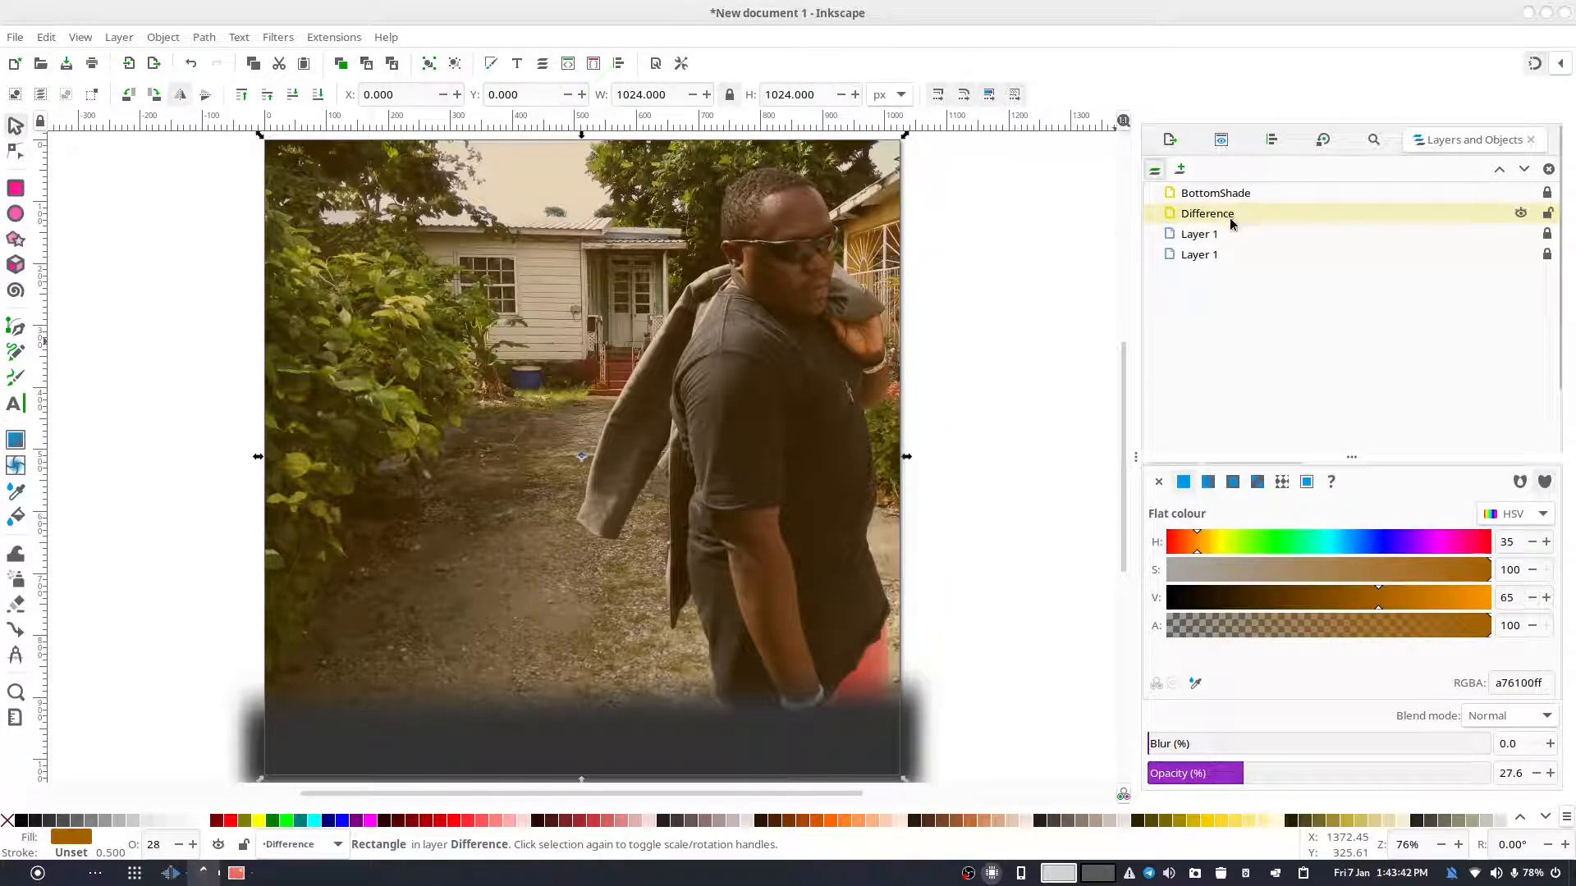
scroll(1229, 220, down, 1)
click(1243, 166)
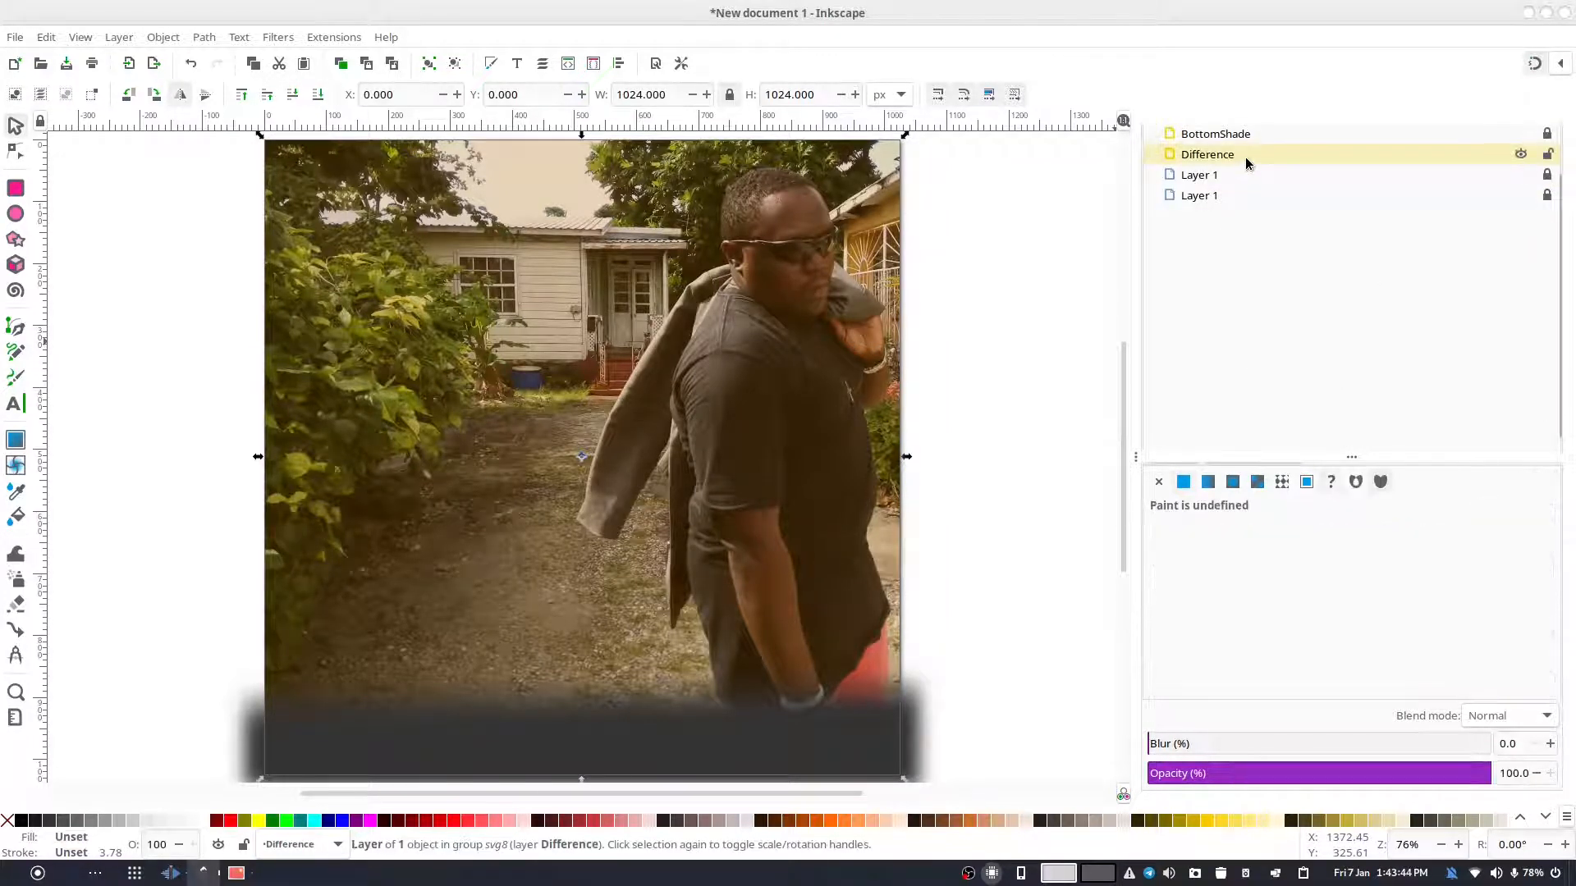
click(1245, 160)
click(1248, 160)
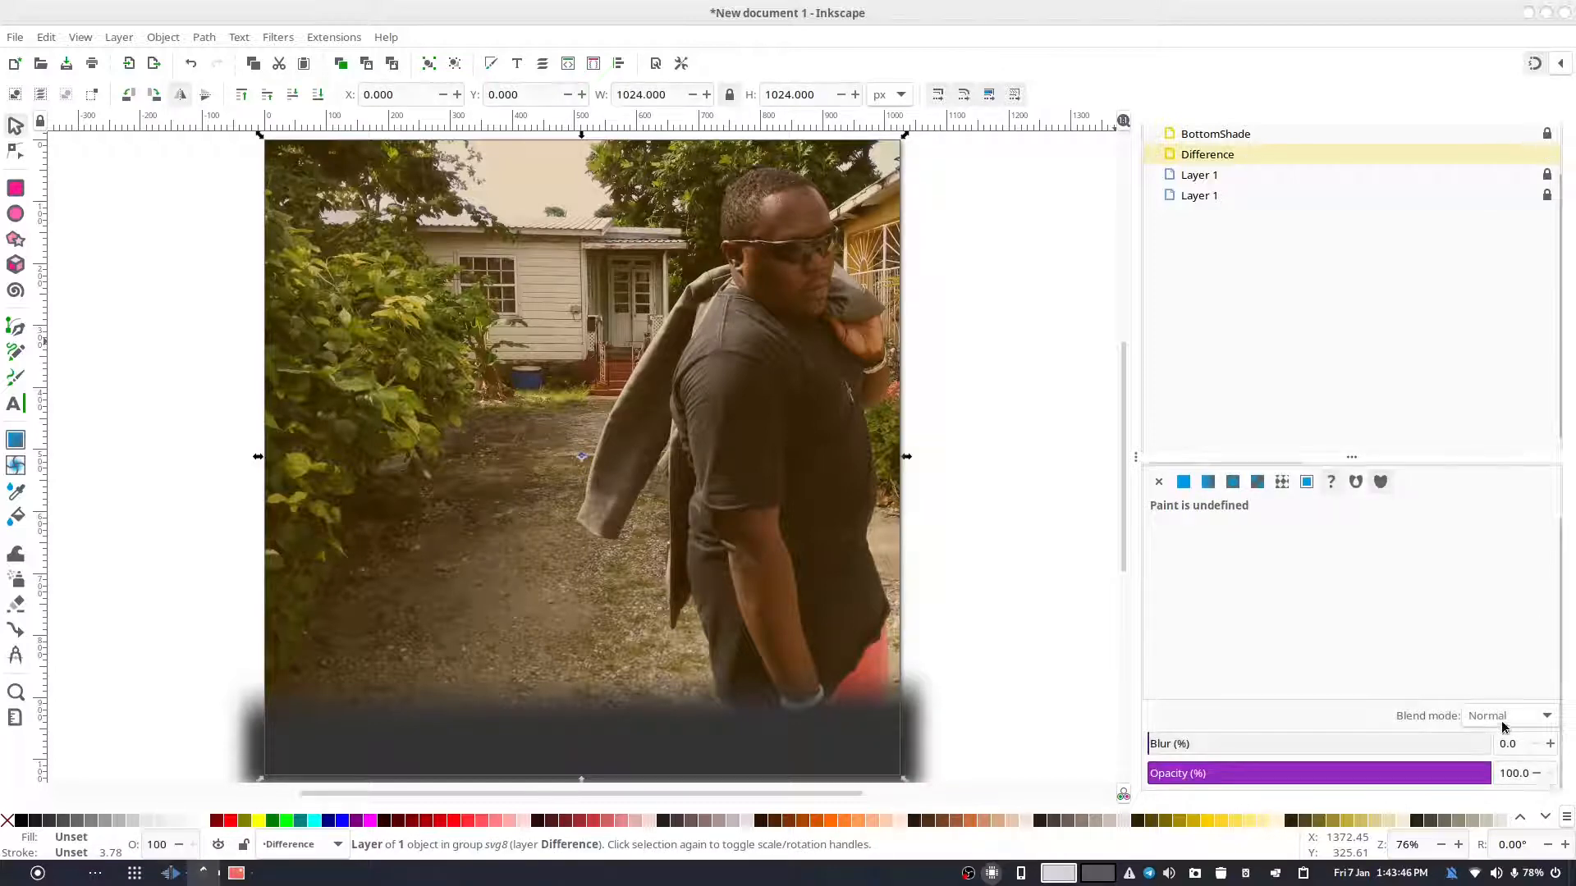
click(1504, 722)
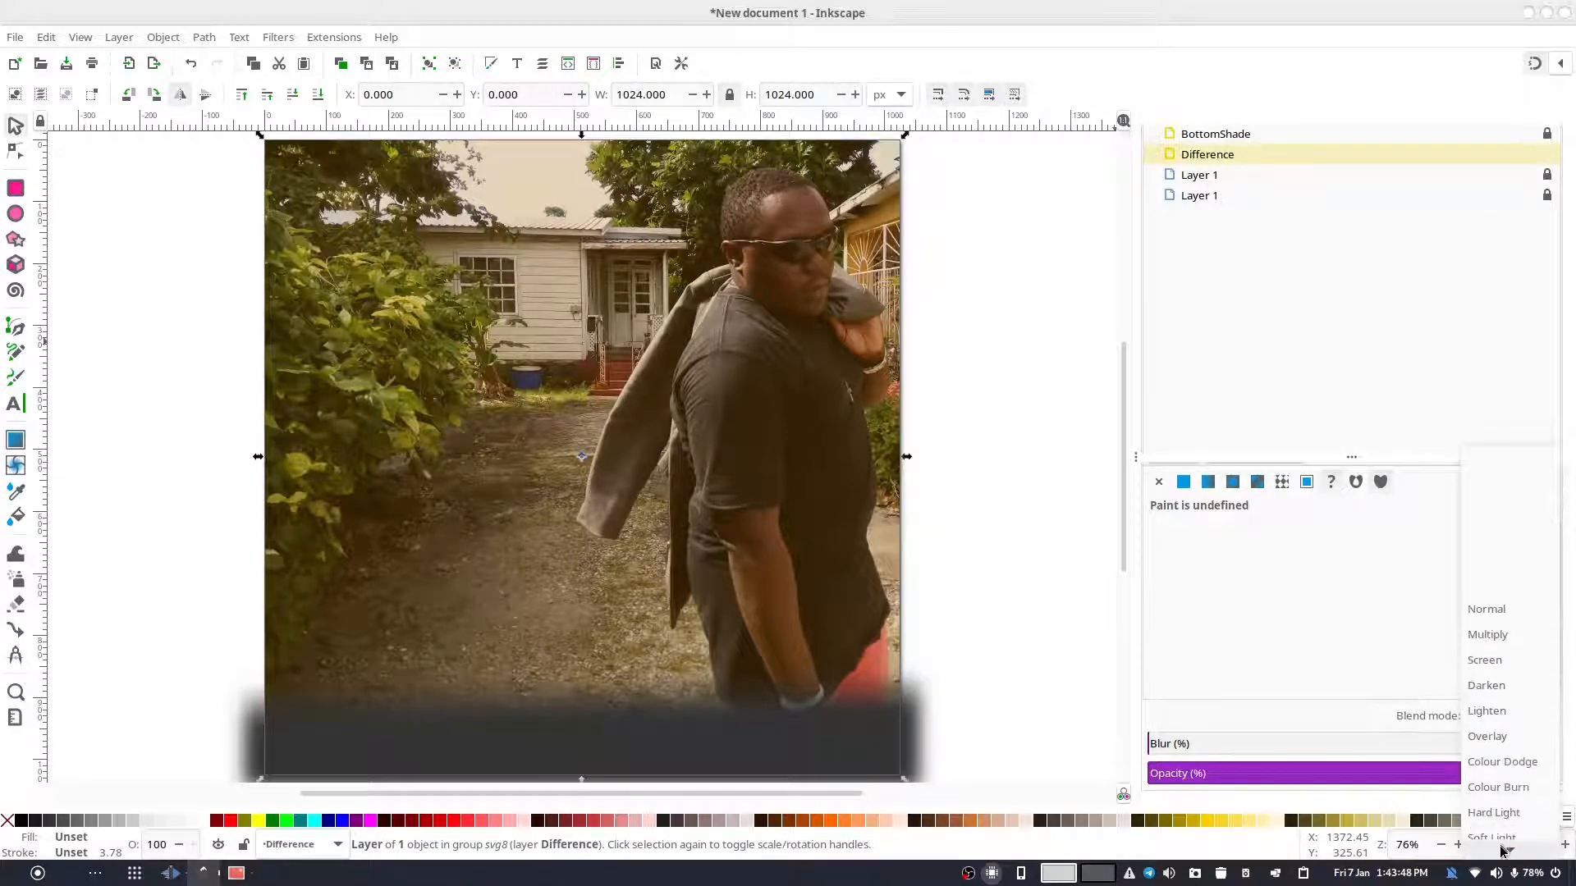
click(1515, 722)
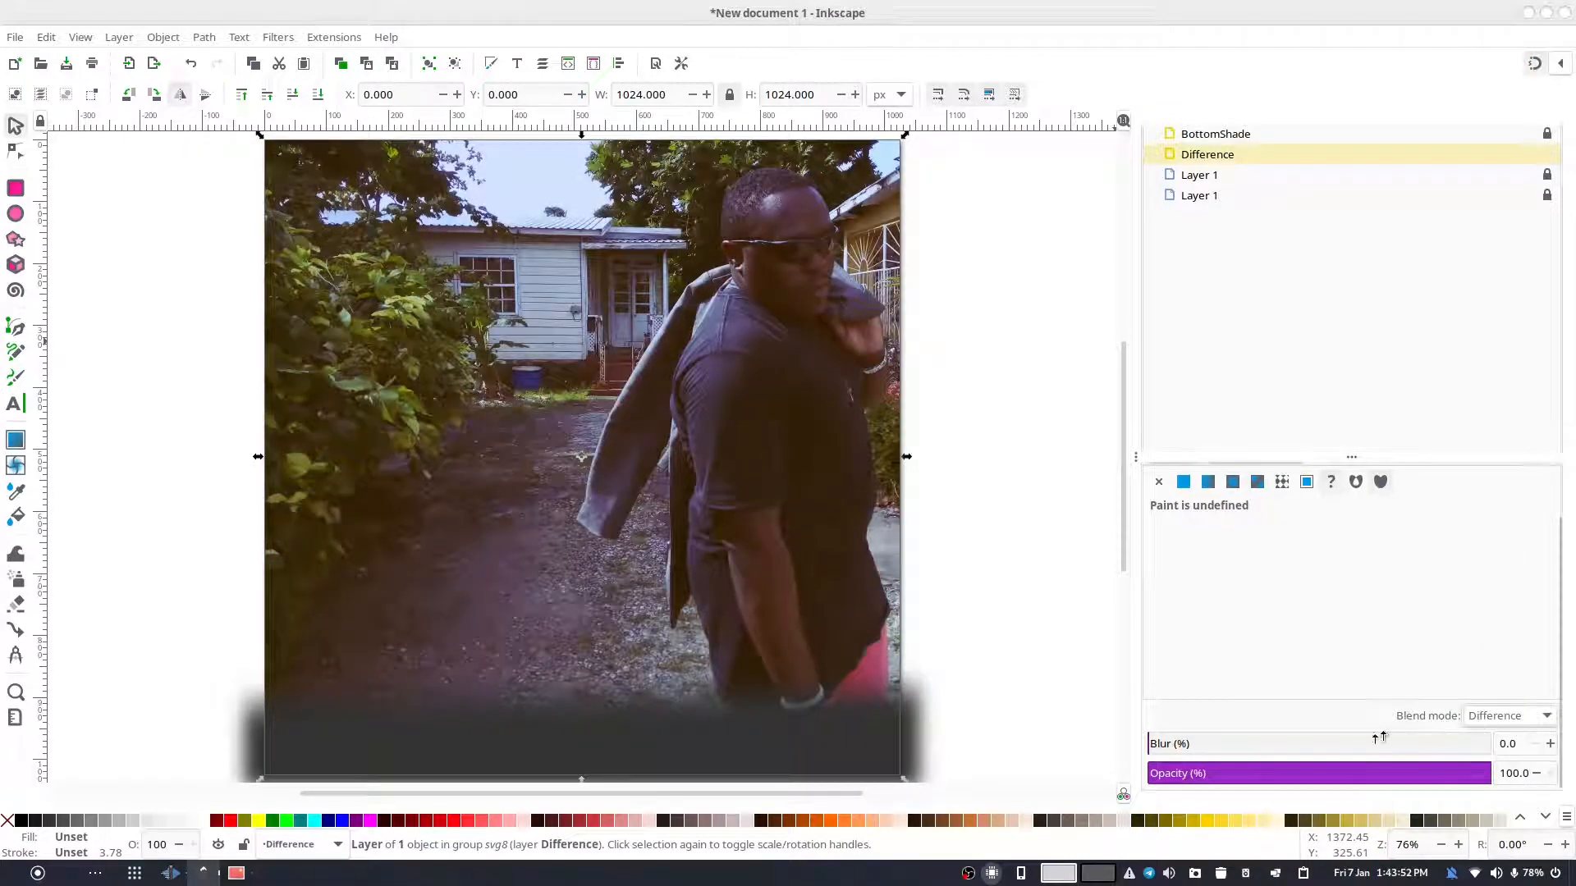
drag(1348, 773, 1313, 773)
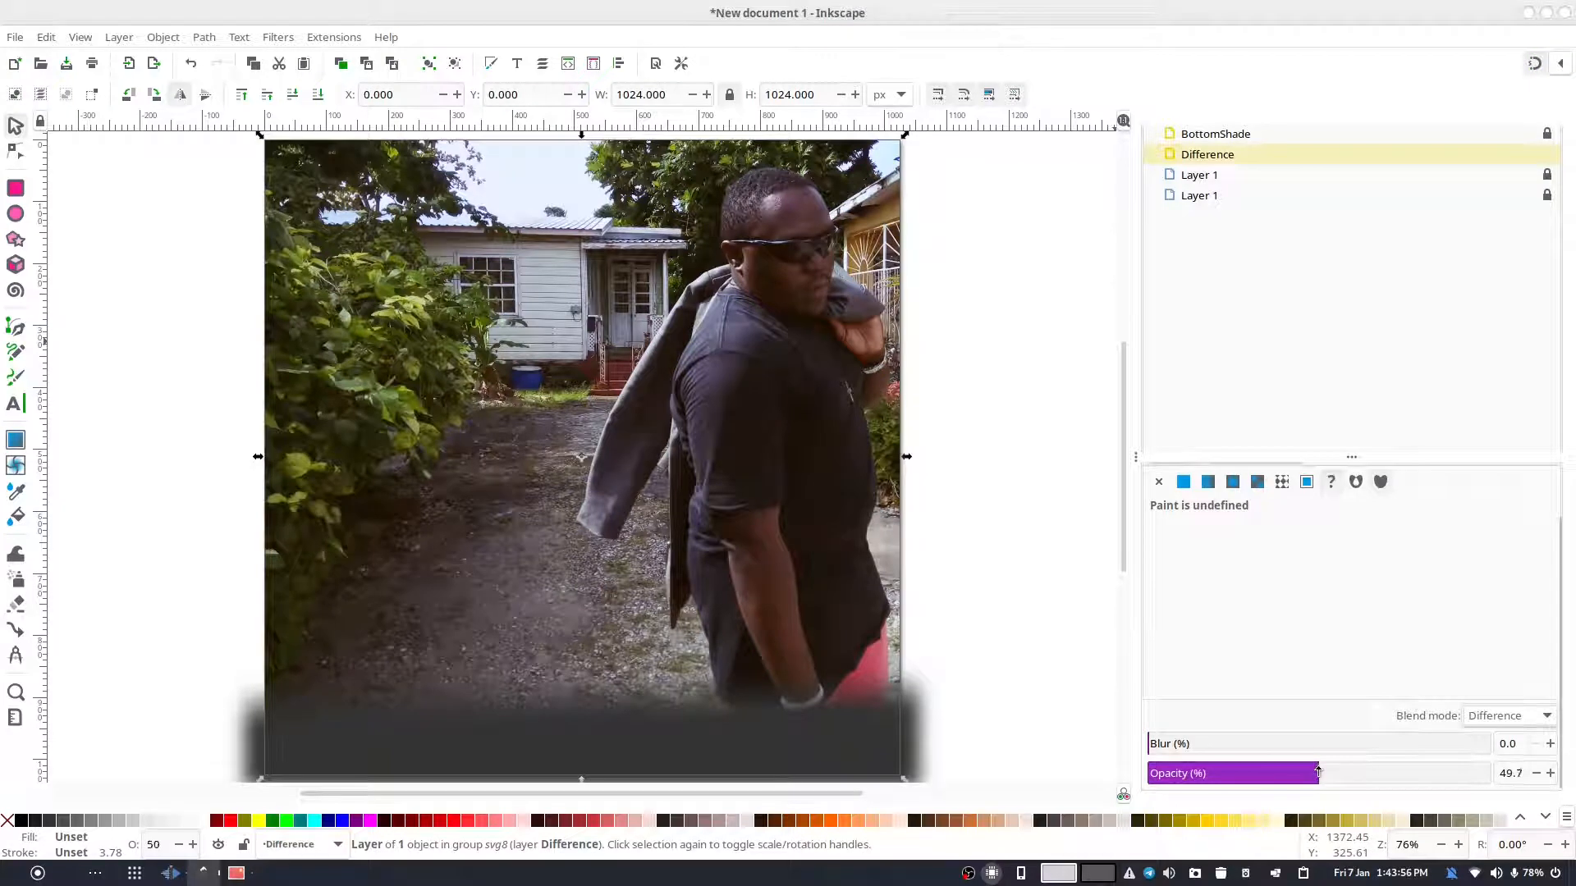
double_click(1517, 779)
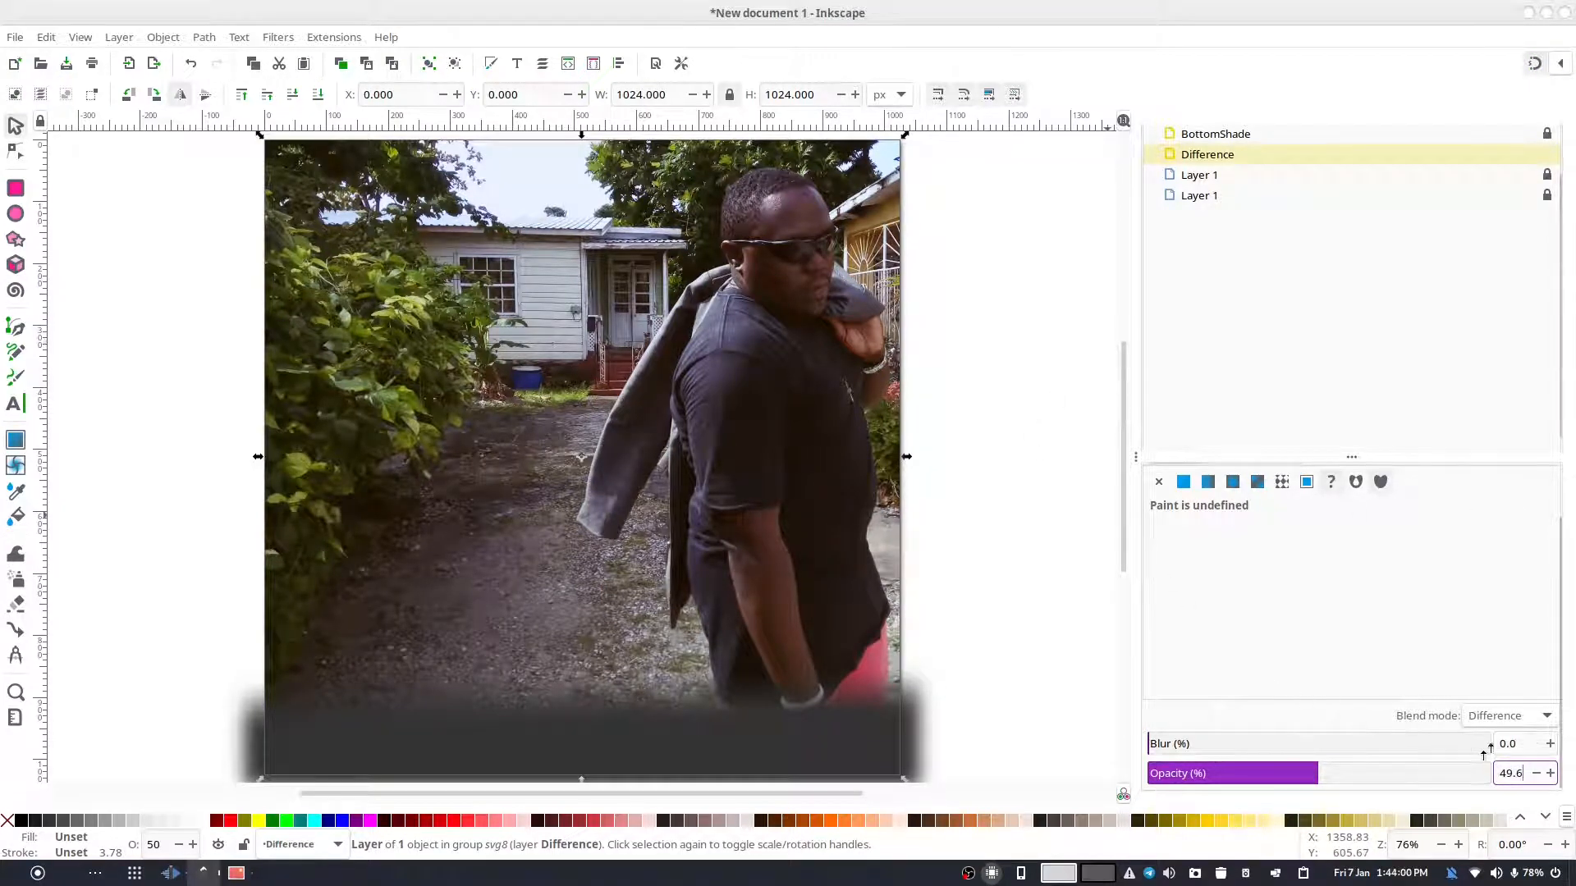
- Try the Soft Light and Exclusion blend modes on the Difference layer, returning to Soft Light
click(1490, 717)
click(1498, 692)
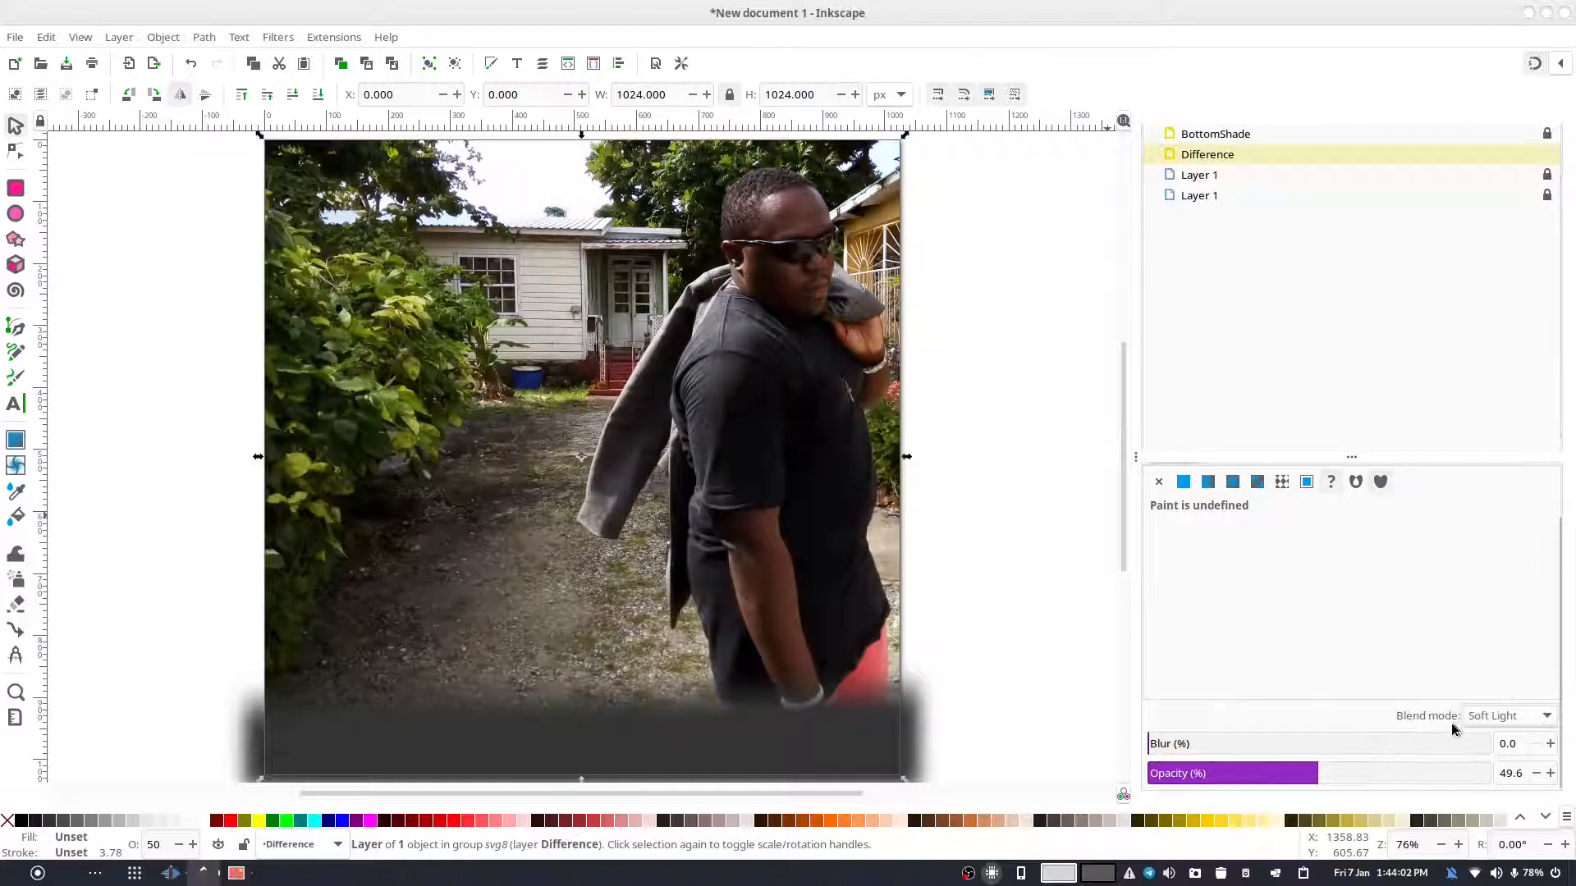
click(1477, 721)
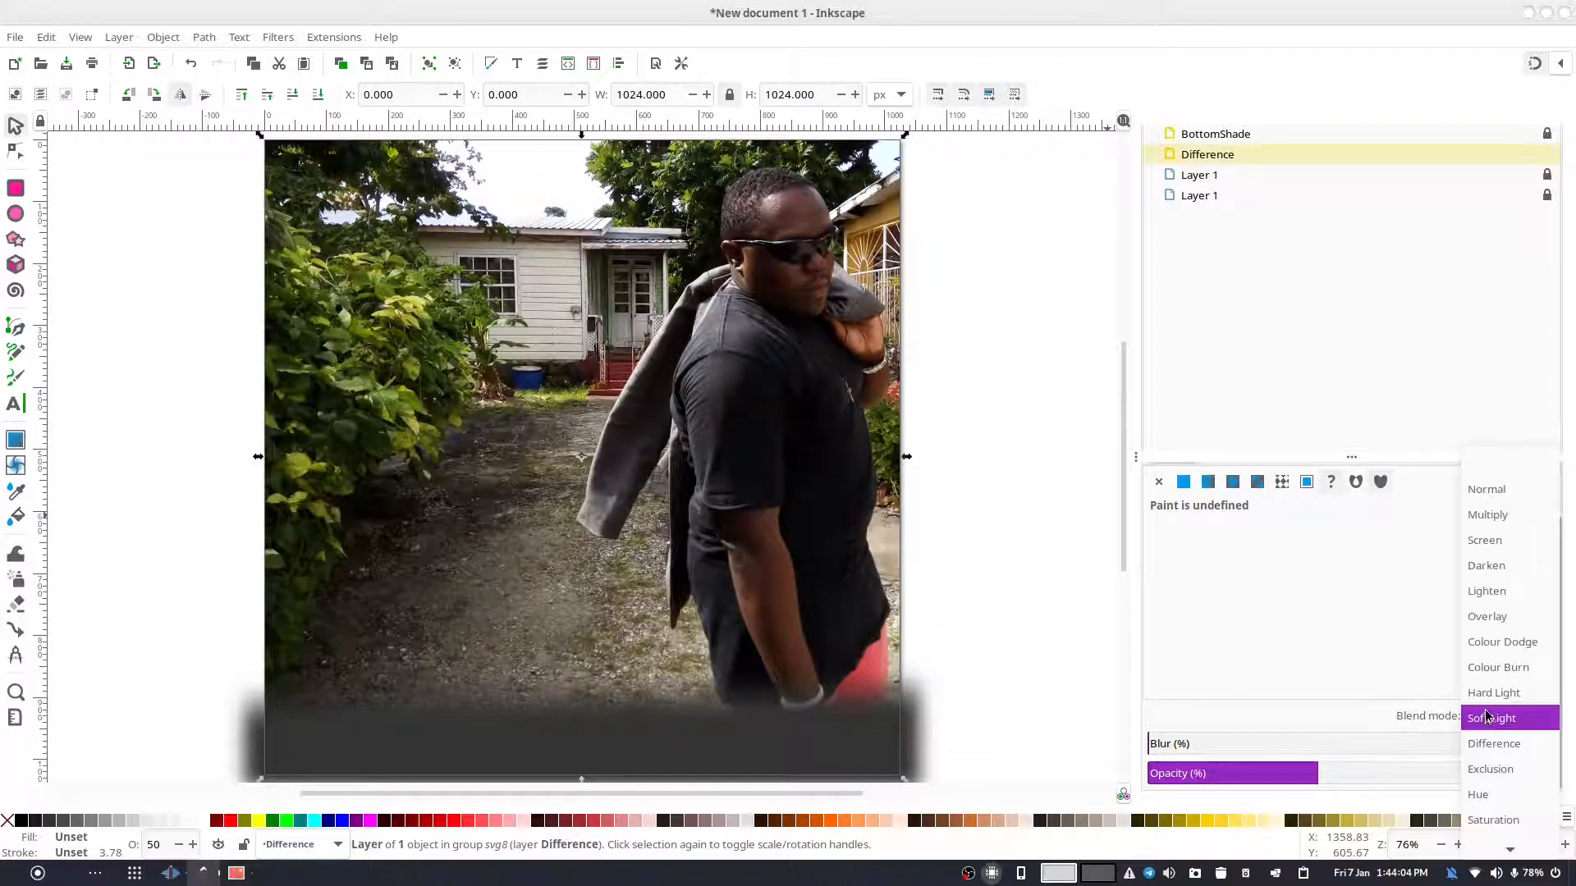
click(1489, 768)
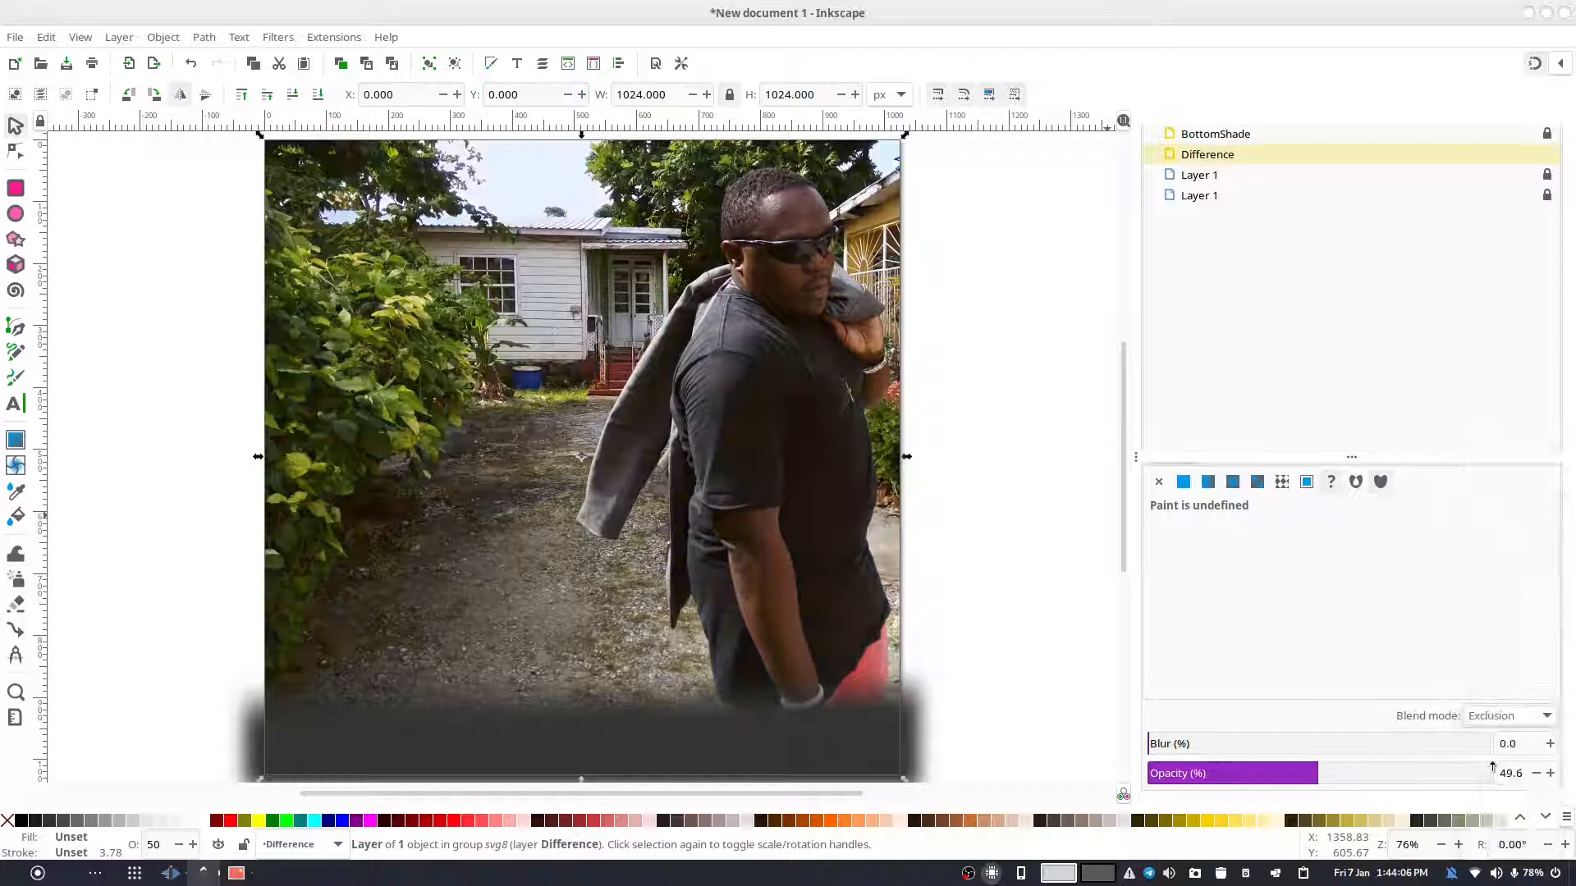
click(1498, 719)
click(1516, 671)
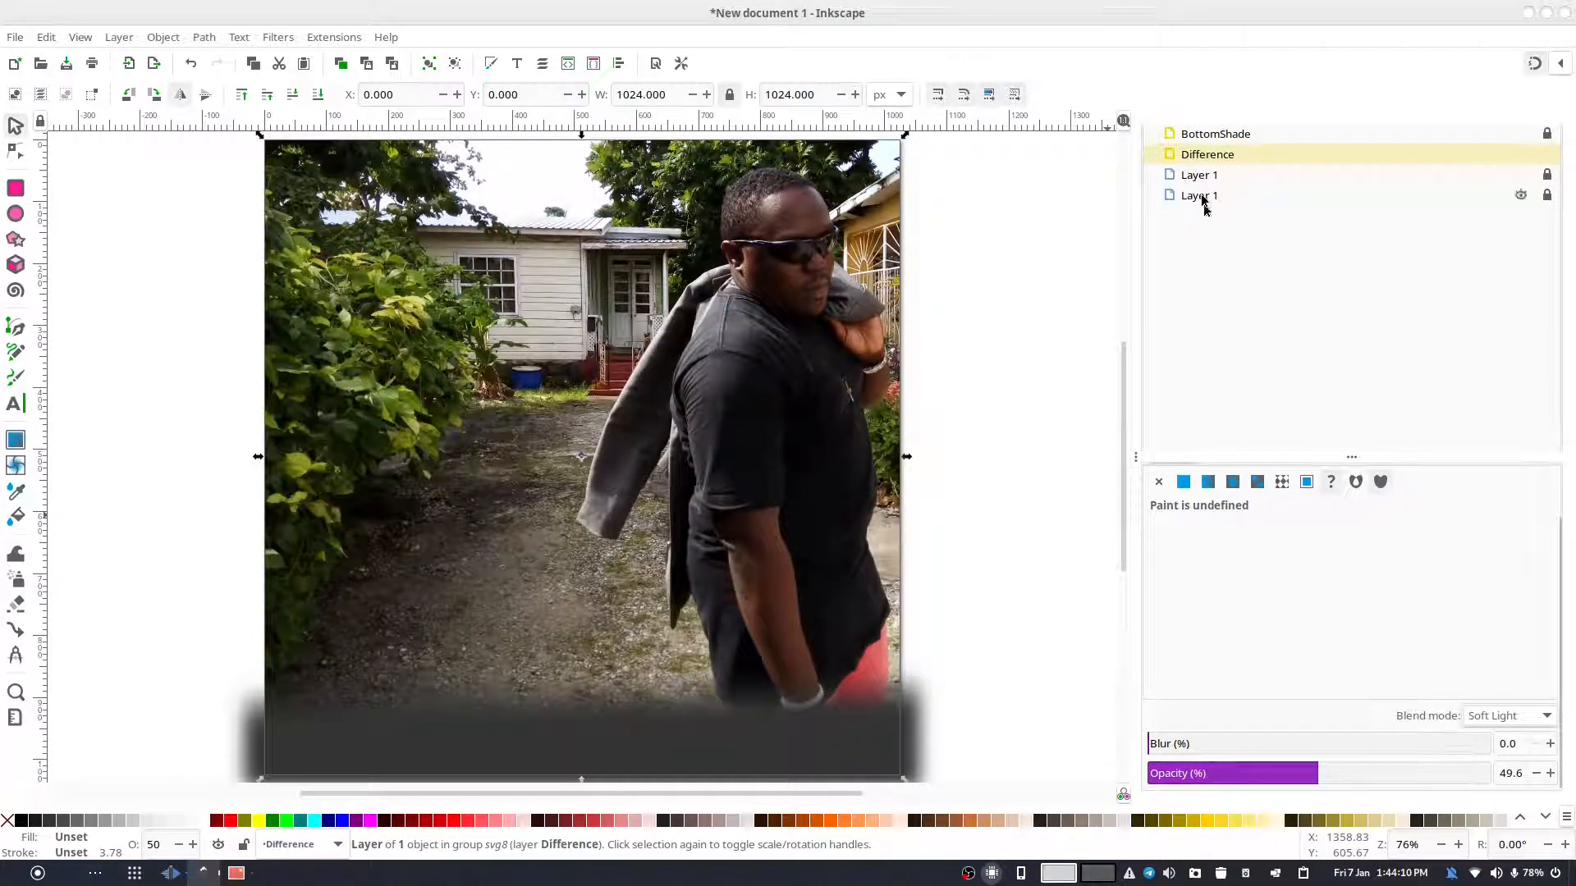
- Set the Difference layer's blend mode to Hard Light
click(1514, 716)
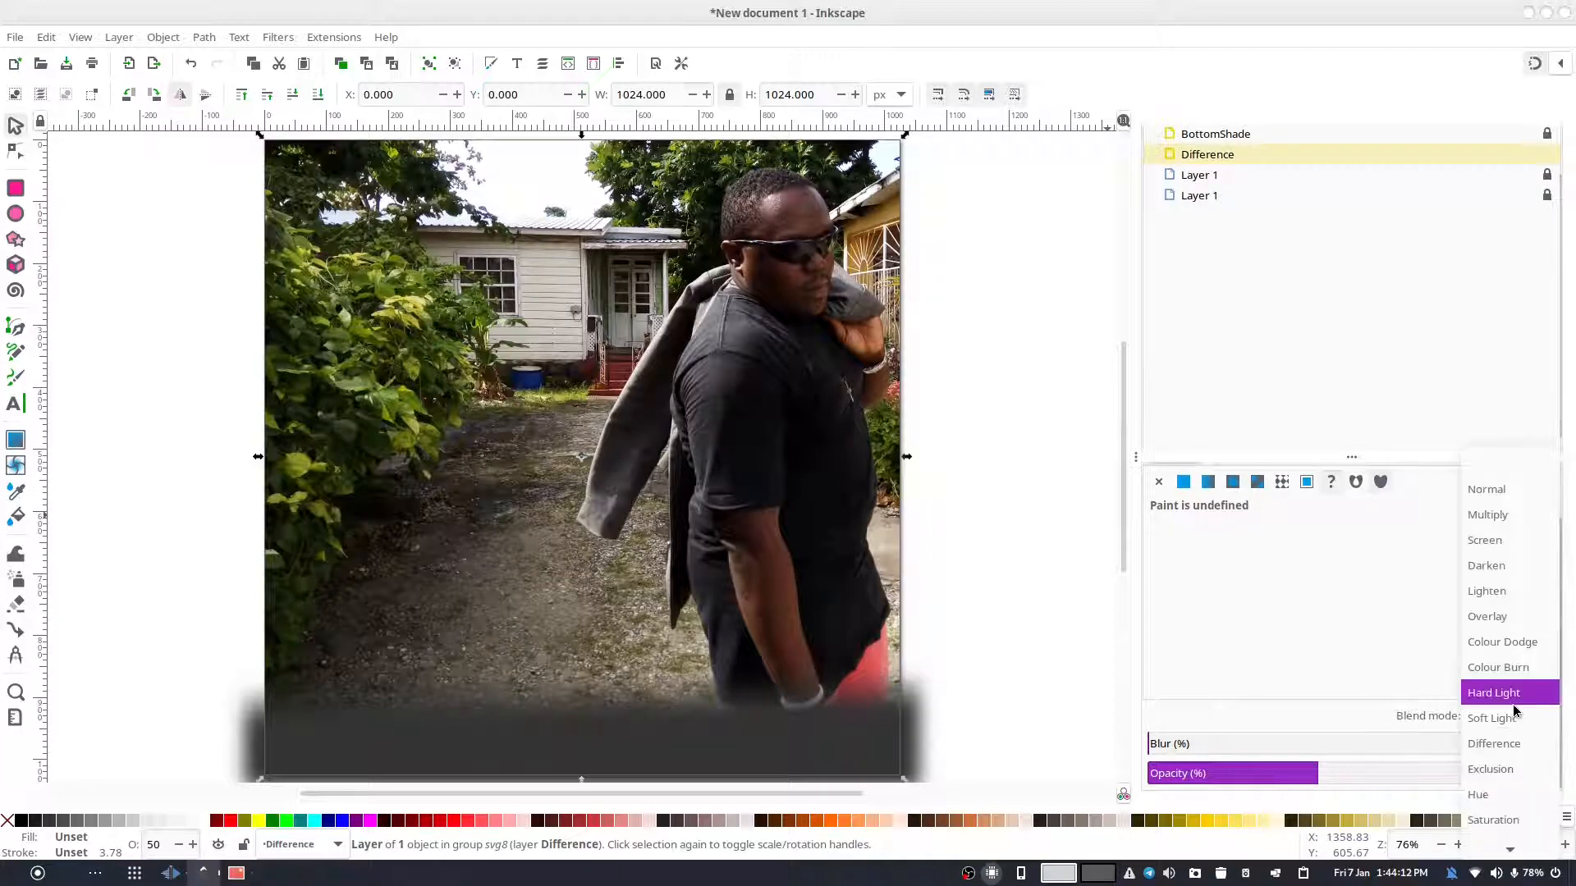
click(1521, 688)
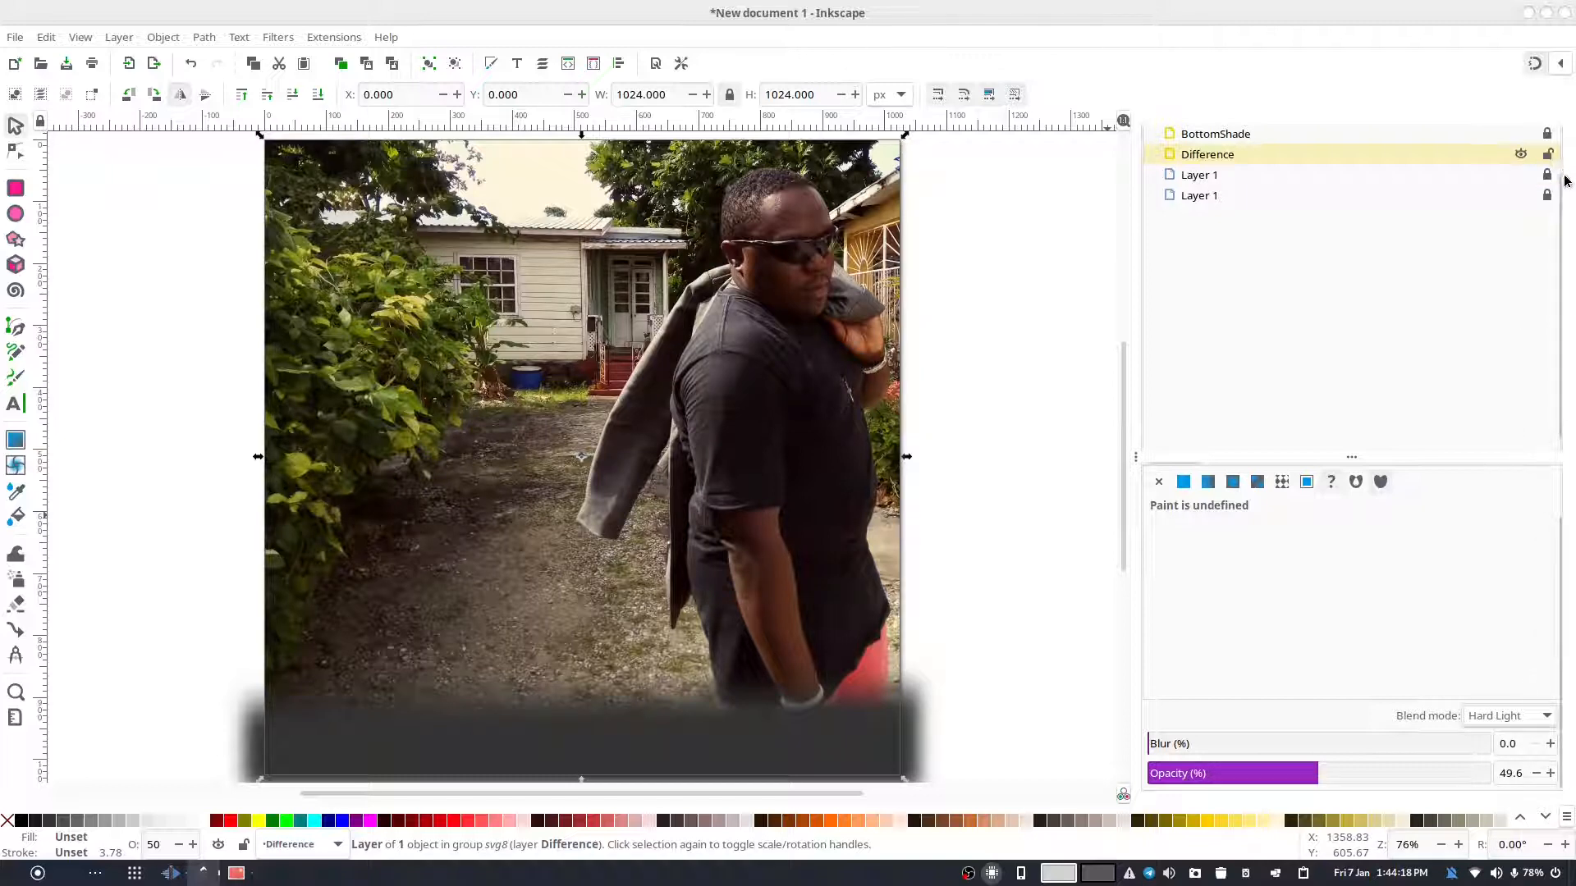
scroll(1555, 199, up, 2)
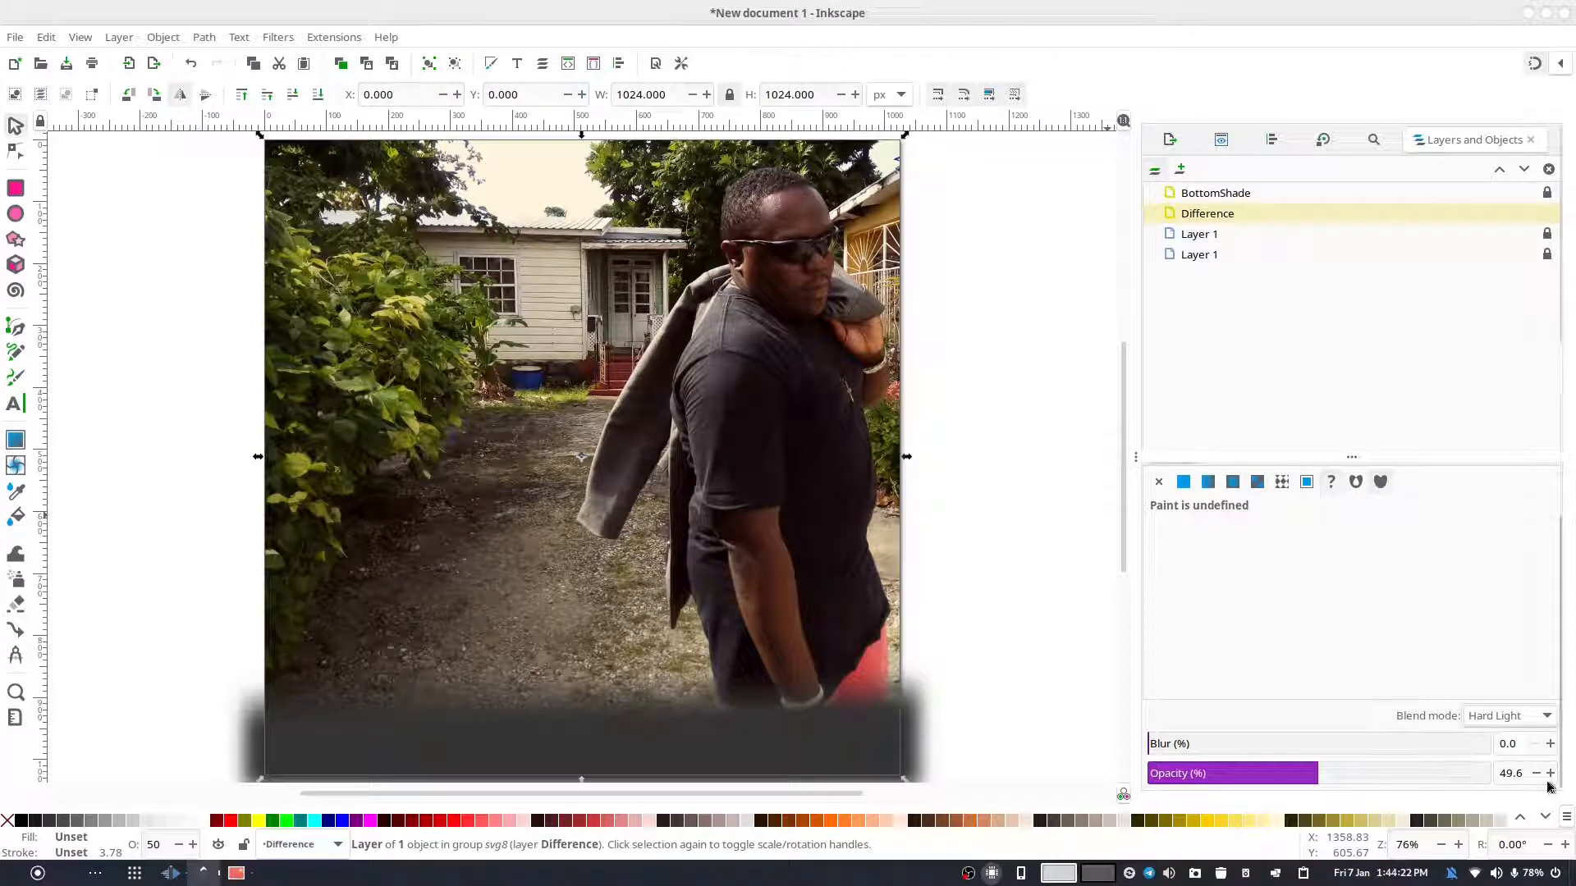
- Raise the Difference layer's opacity to 100%
click(1522, 773)
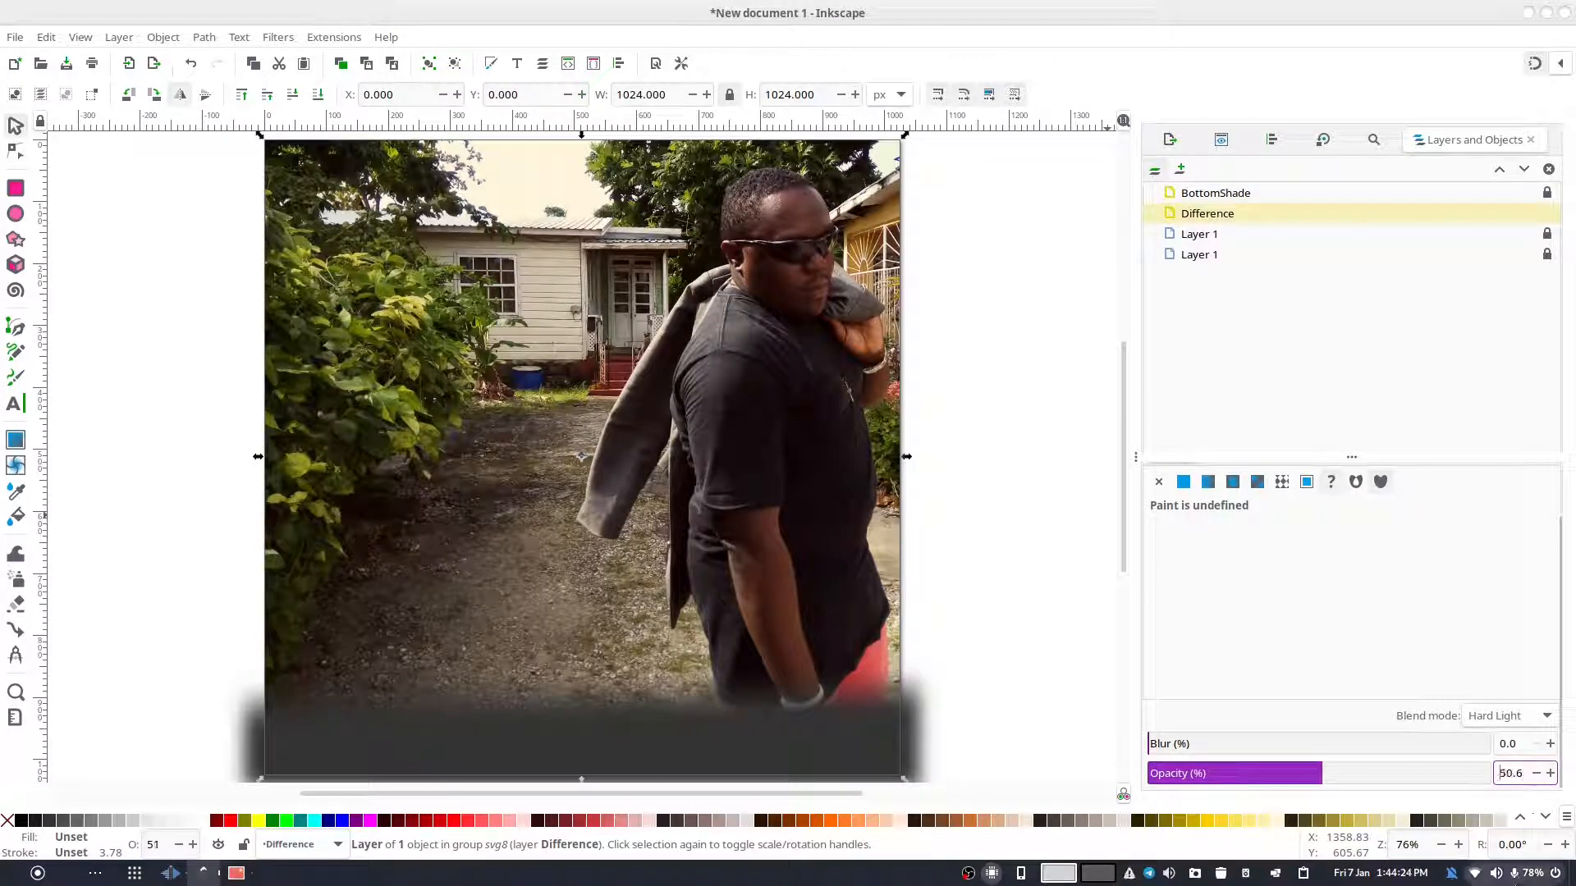
key(Up)
key(Up)
key(Up)
key(Up)
key(Up)
key(Up)
key(Up)
key(Up)
key(Up)
key(Up)
key(Up)
key(Up)
key(Up)
key(Up)
key(Up)
key(Up)
key(Up)
key(Up)
key(Up)
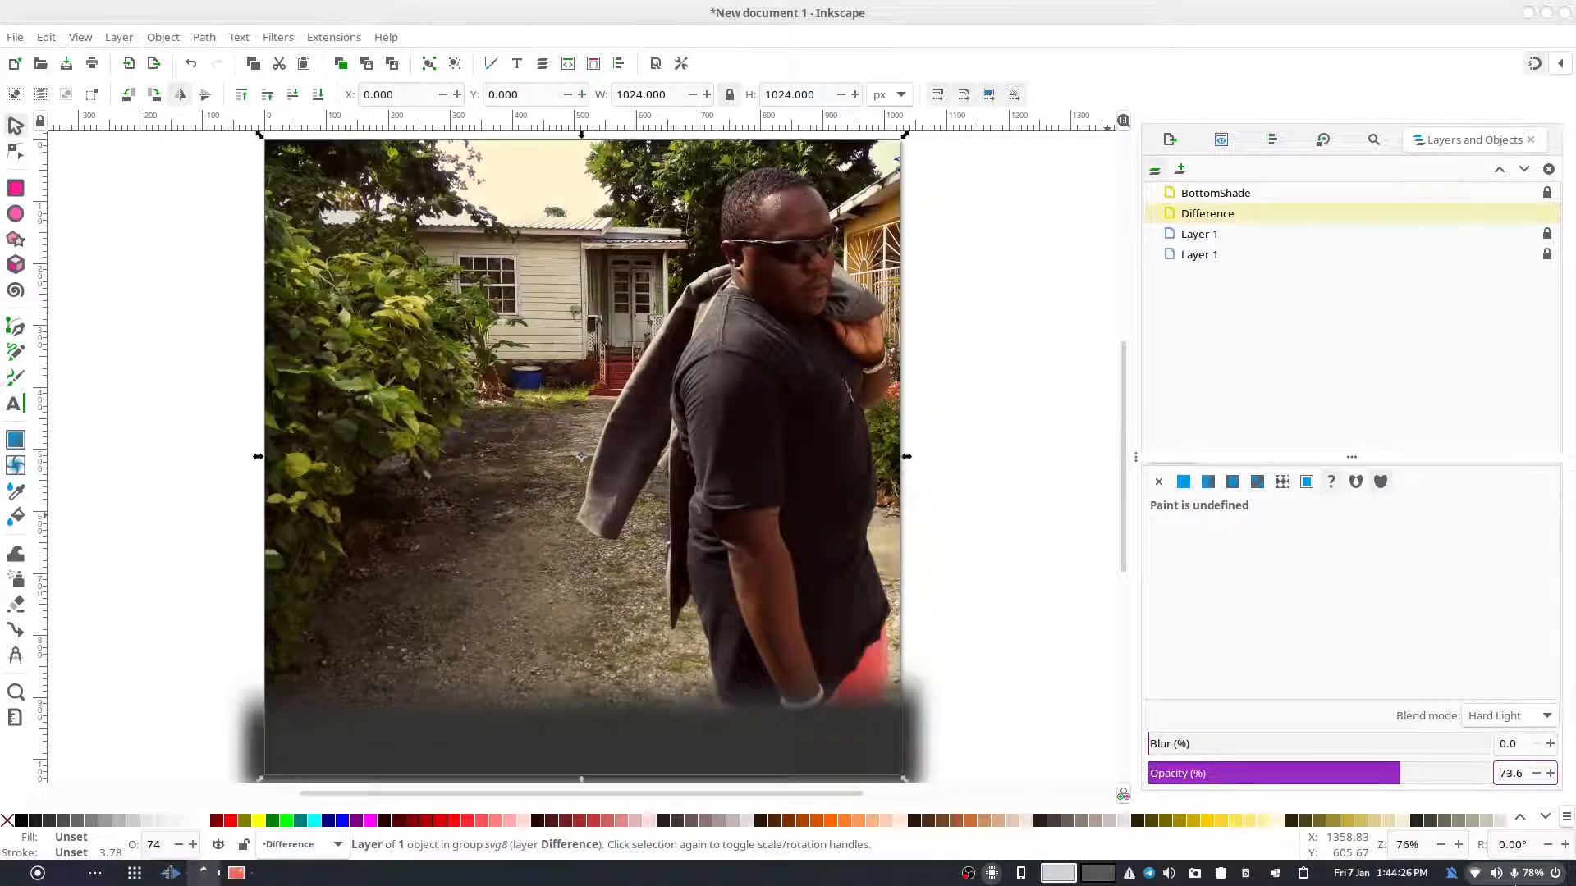
key(Up)
key(Up)
key(Up)
key(Up)
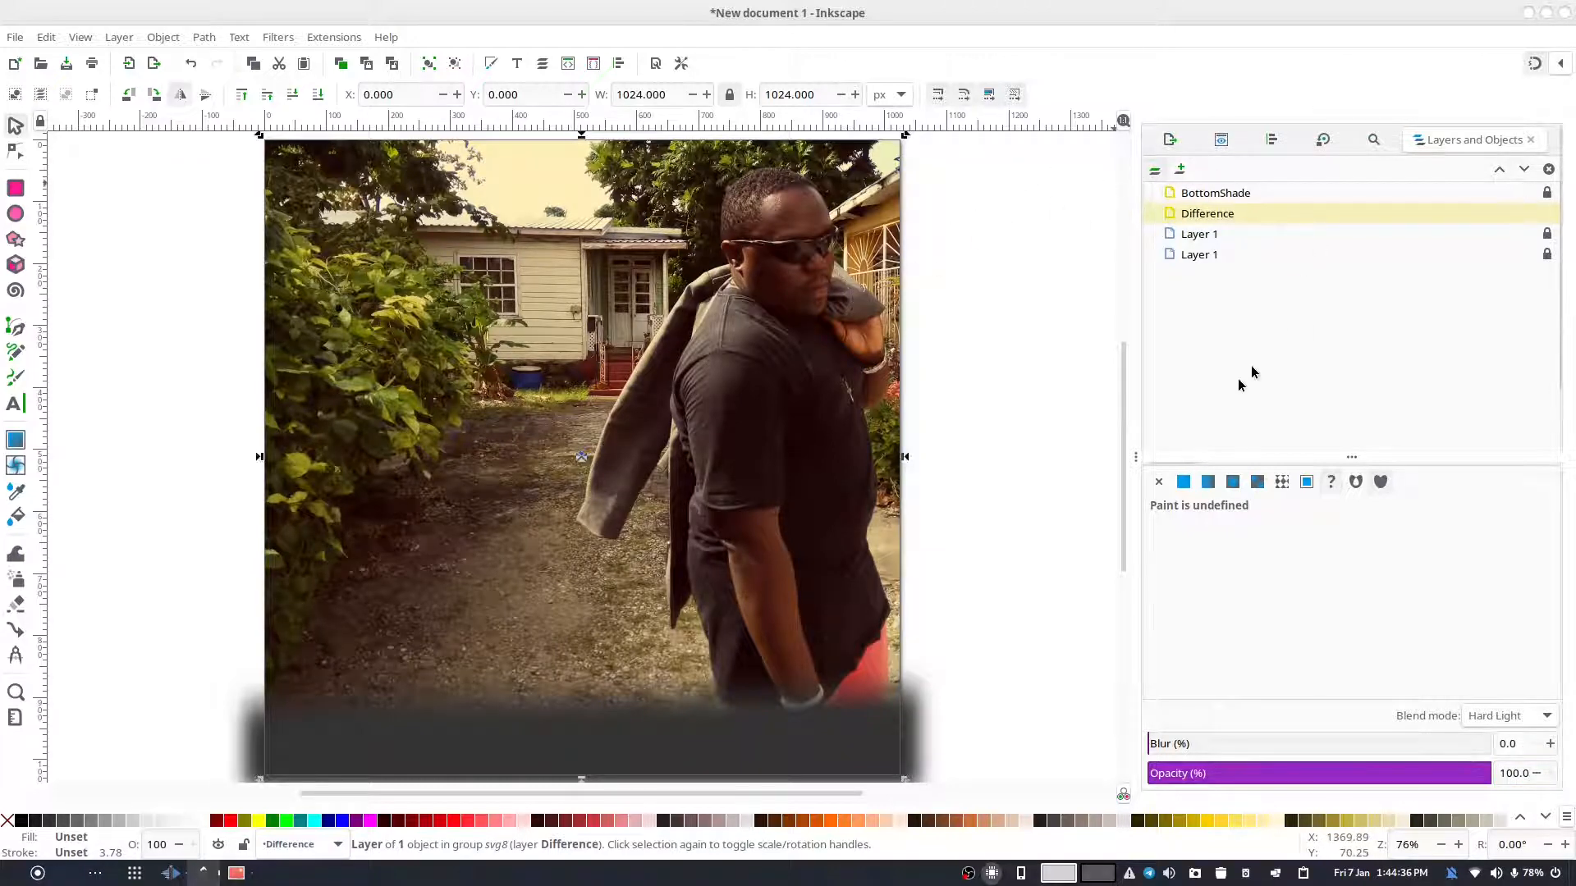
- Change the Difference layer's flat orange-brown fill to a linear gradient and reverse the gradient's direction
click(1184, 482)
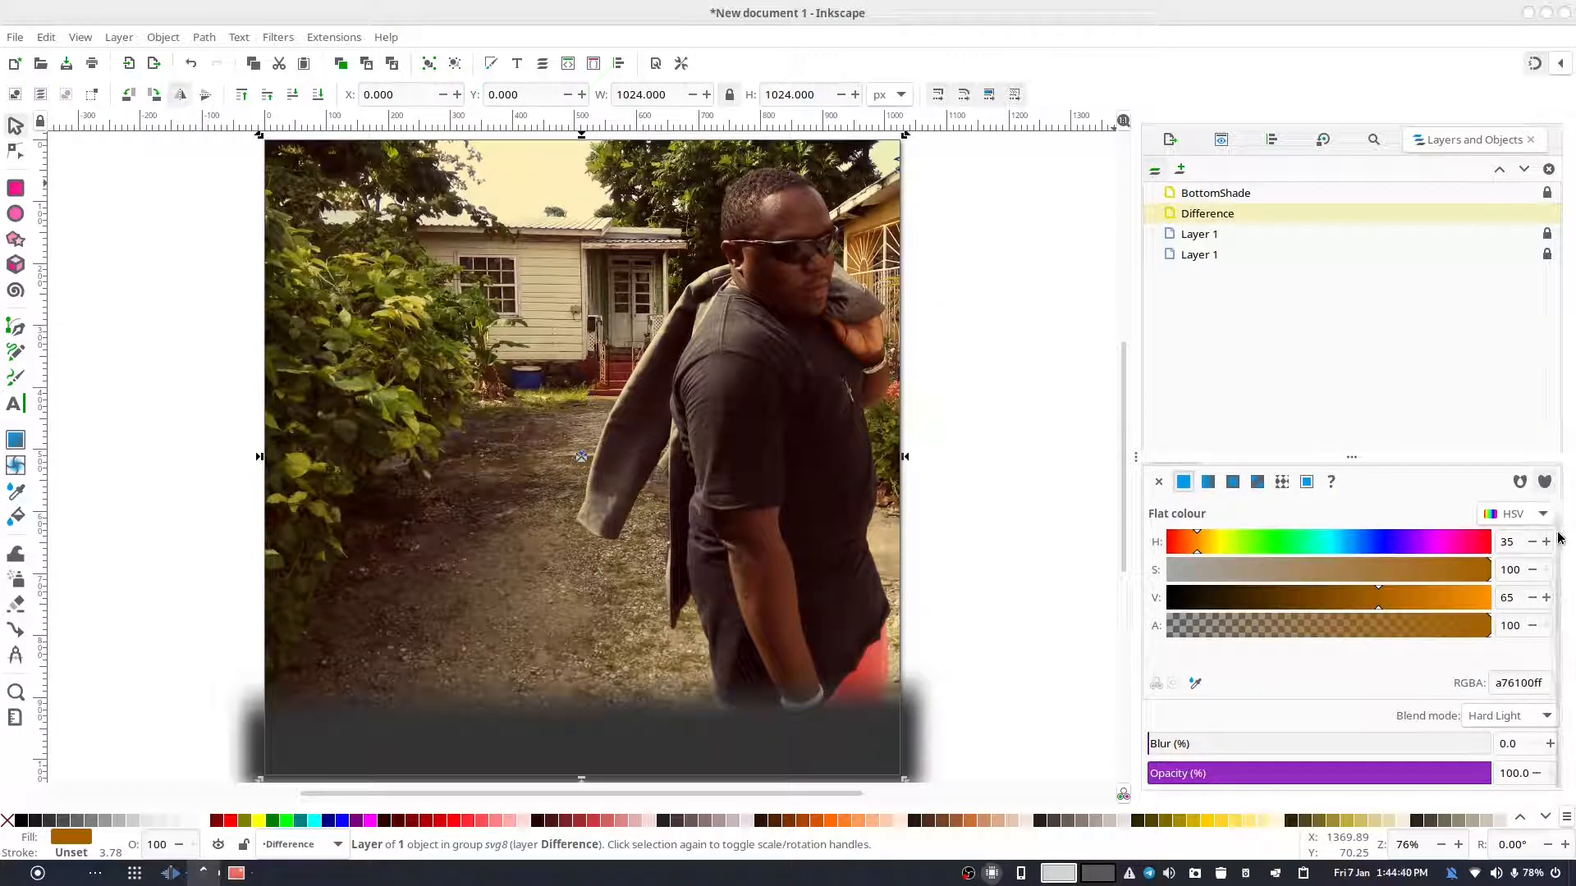
scroll(1173, 579, up, 2)
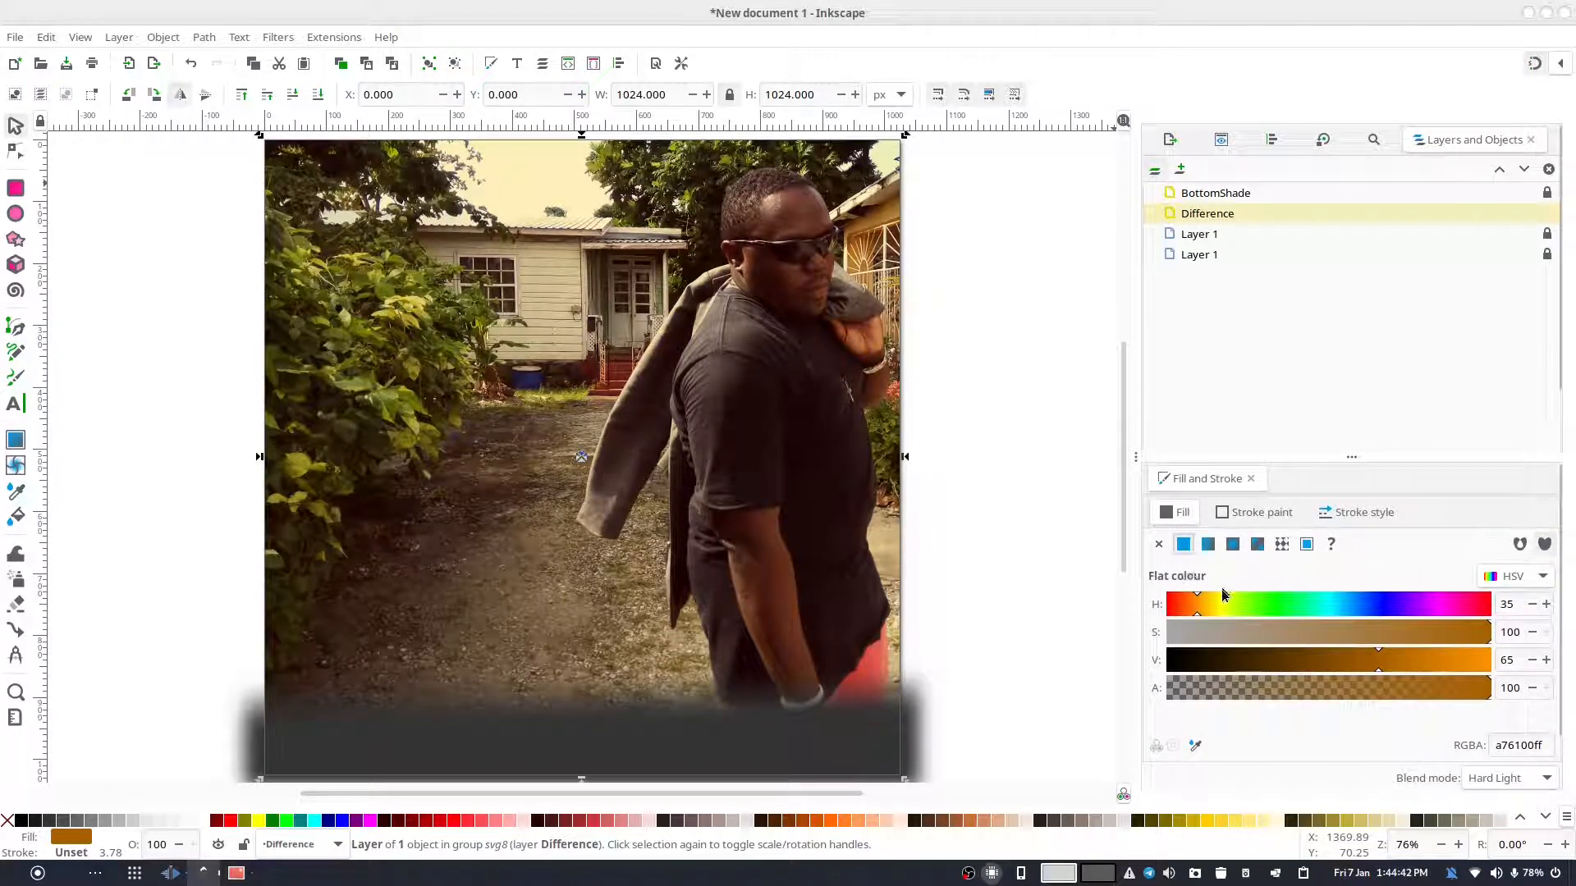
click(1207, 544)
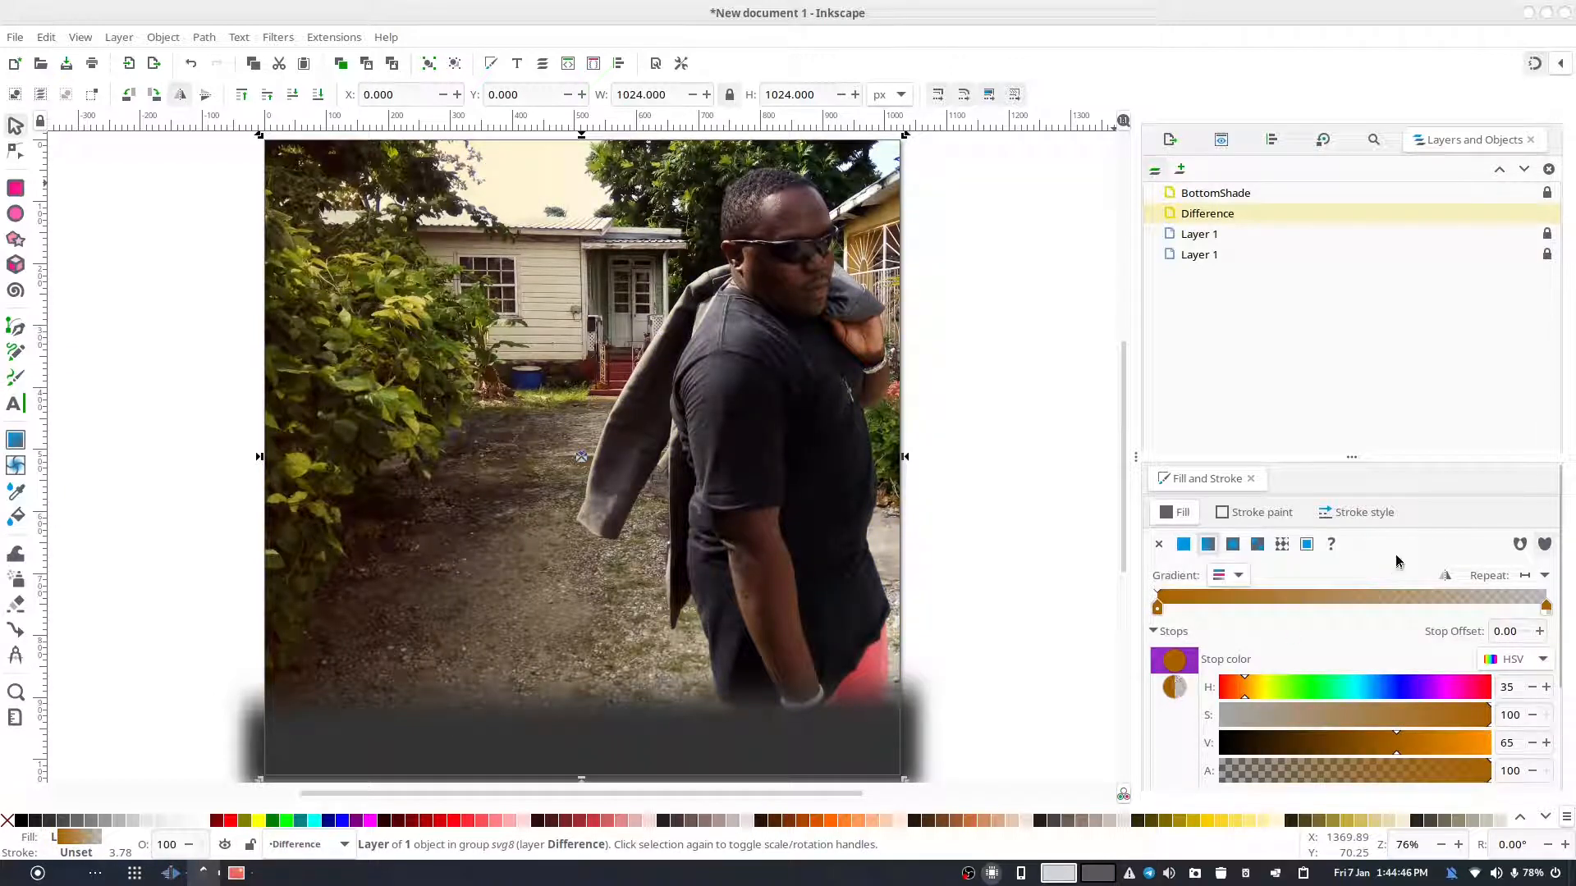
click(1446, 578)
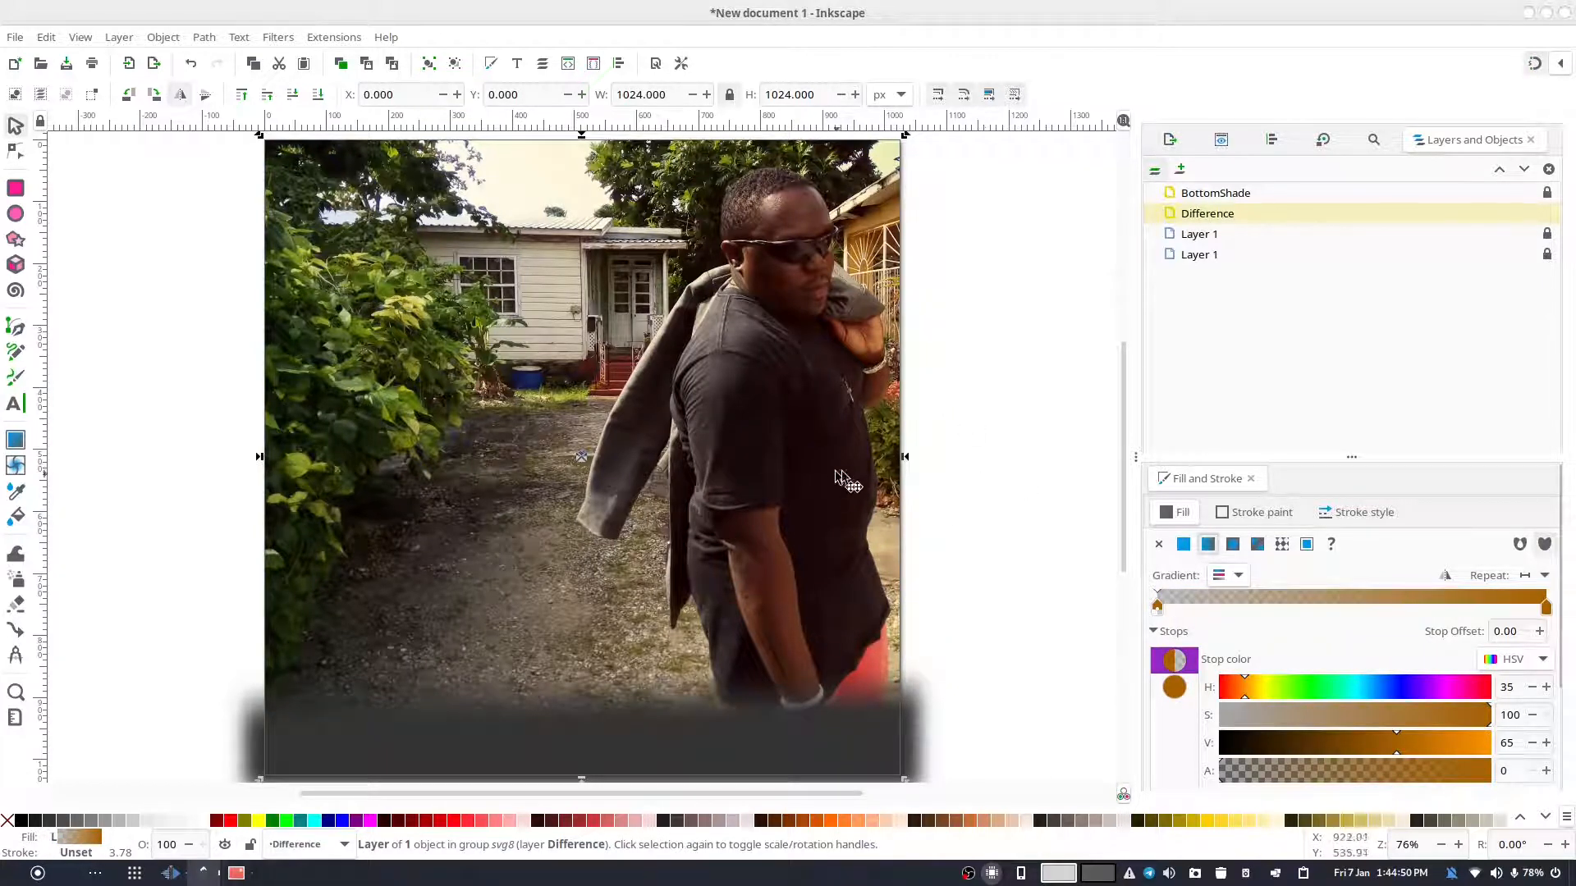
- Shorten and tilt the rectangle's gradient so it runs diagonally from the driveway up to the hanging jacket sleeve
click(811, 389)
double_click(843, 395)
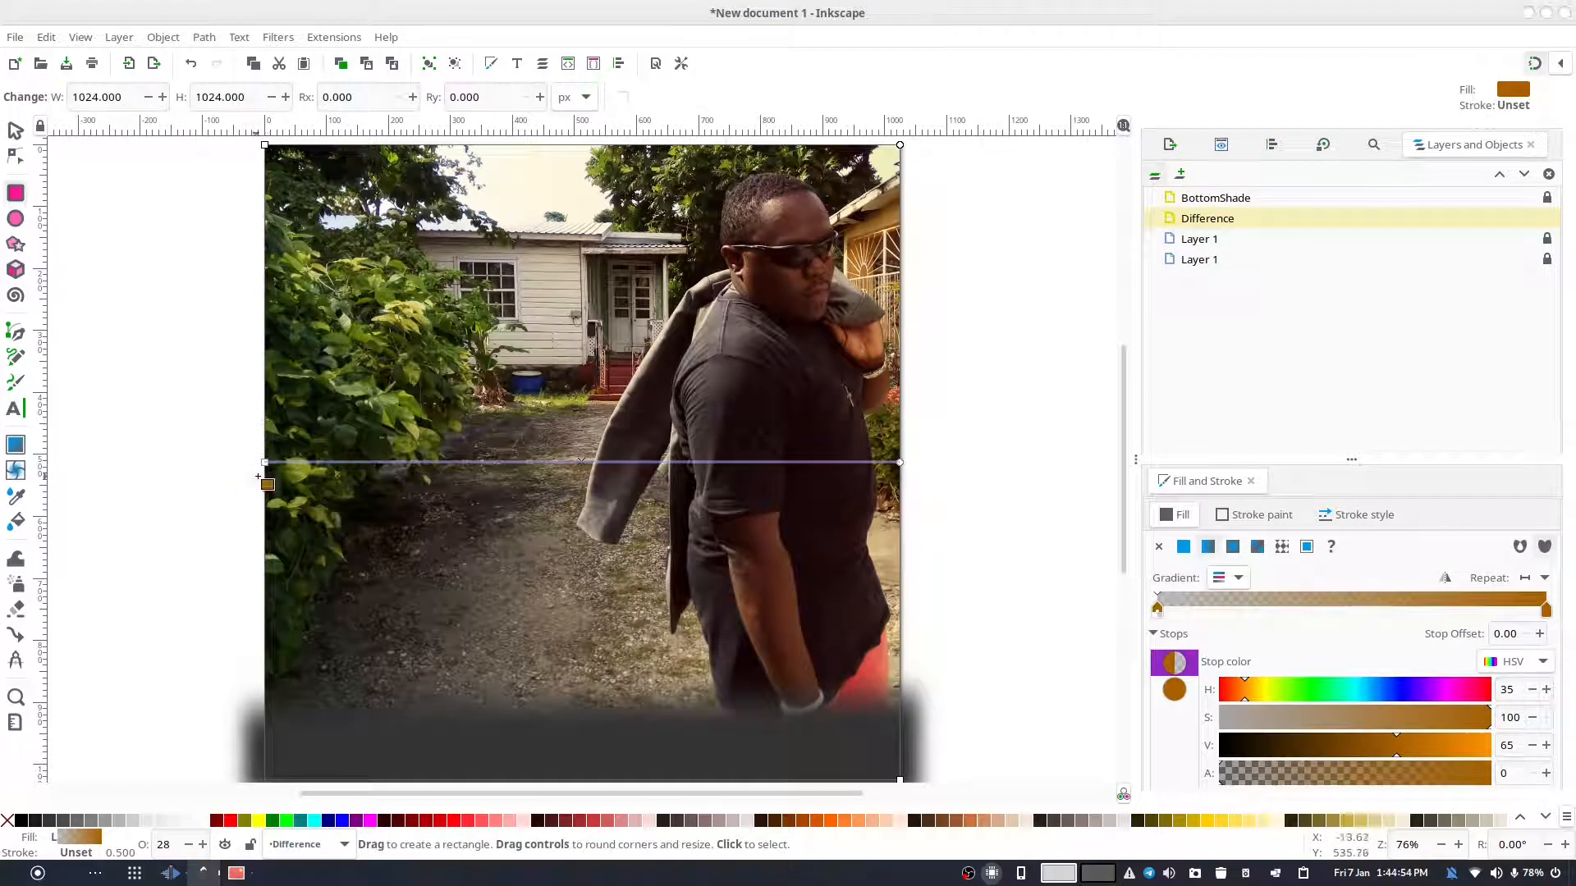
drag(289, 472, 463, 568)
drag(900, 463, 637, 488)
drag(463, 569, 404, 595)
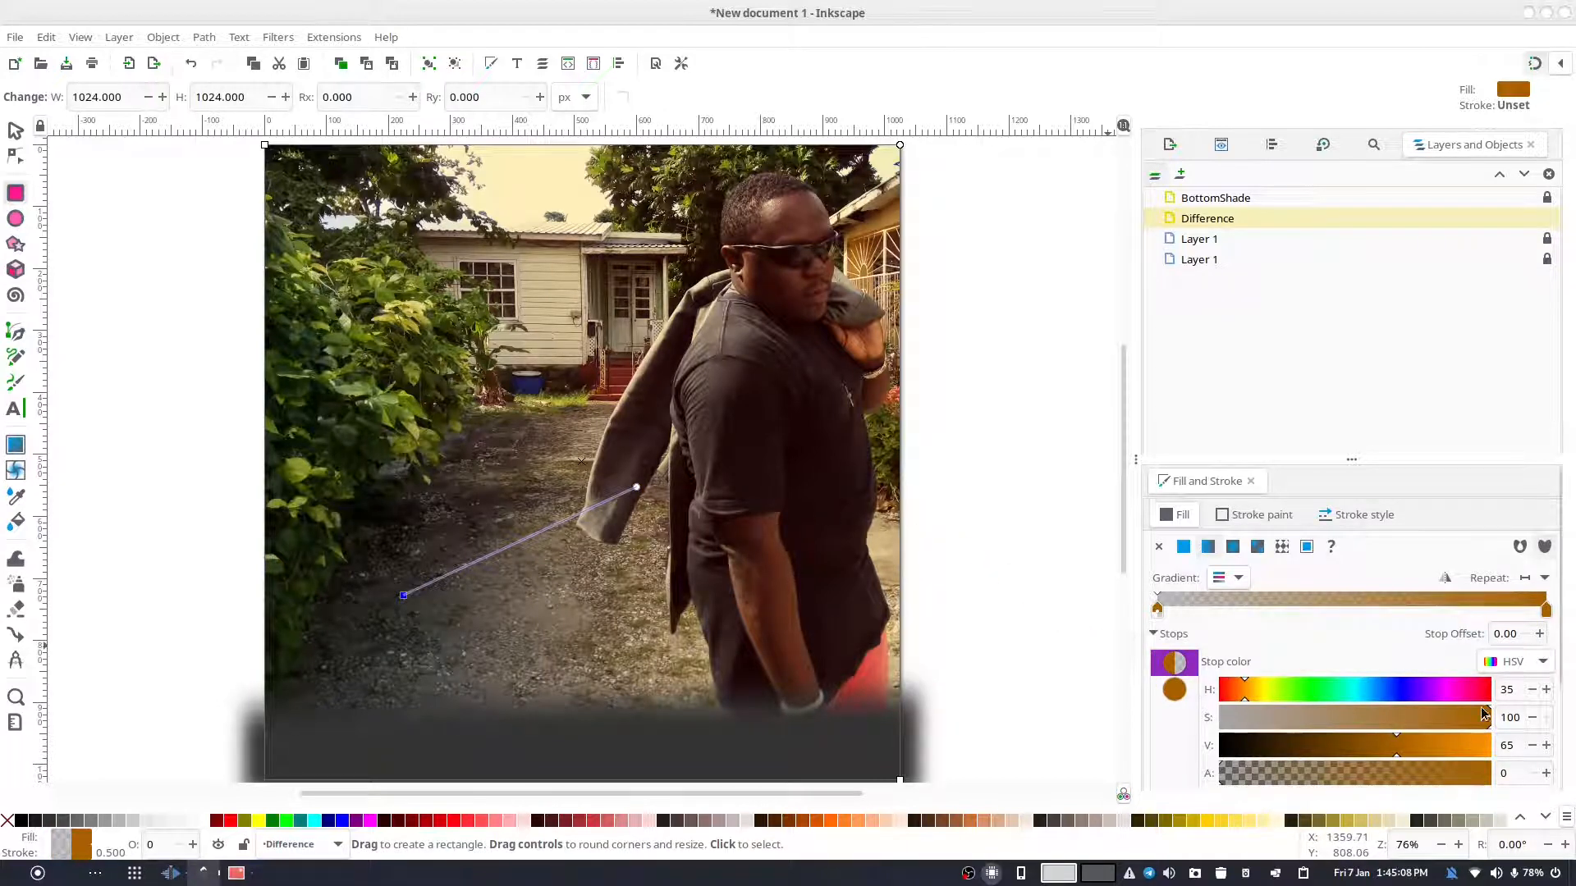
- Recolour the gradient's transparent stop to blue with hue 237, nudge the hue three steps higher, and deselect the rectangle
mouse_move(1381, 692)
mouse_down()
mouse_move(1419, 693)
mouse_move(1396, 696)
mouse_up()
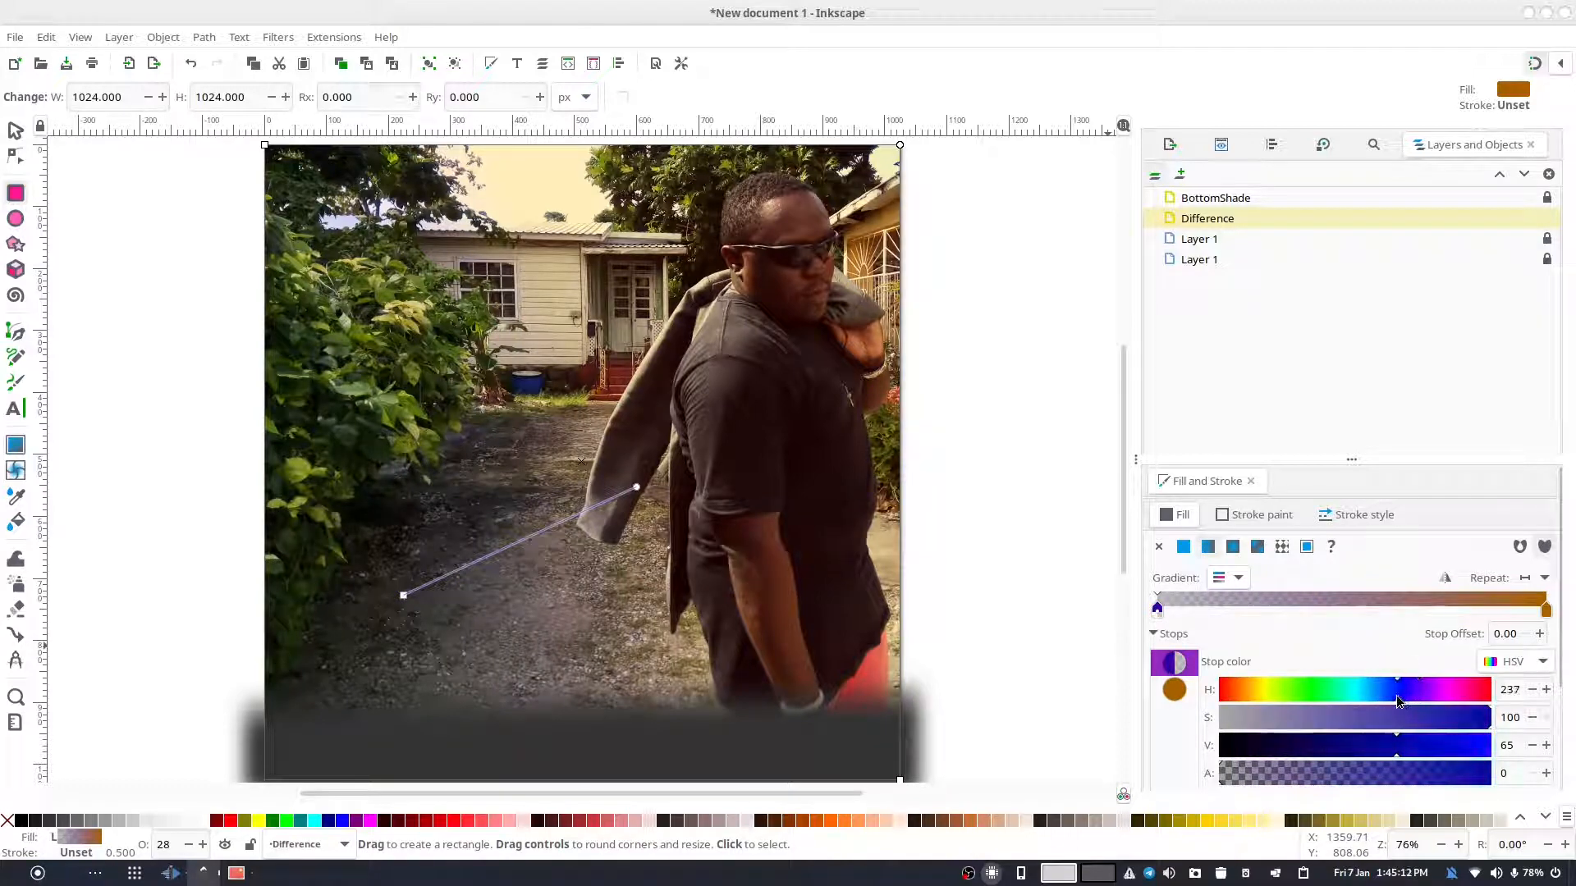
click(1546, 694)
click(1546, 694)
click(1546, 693)
click(15, 128)
click(1002, 324)
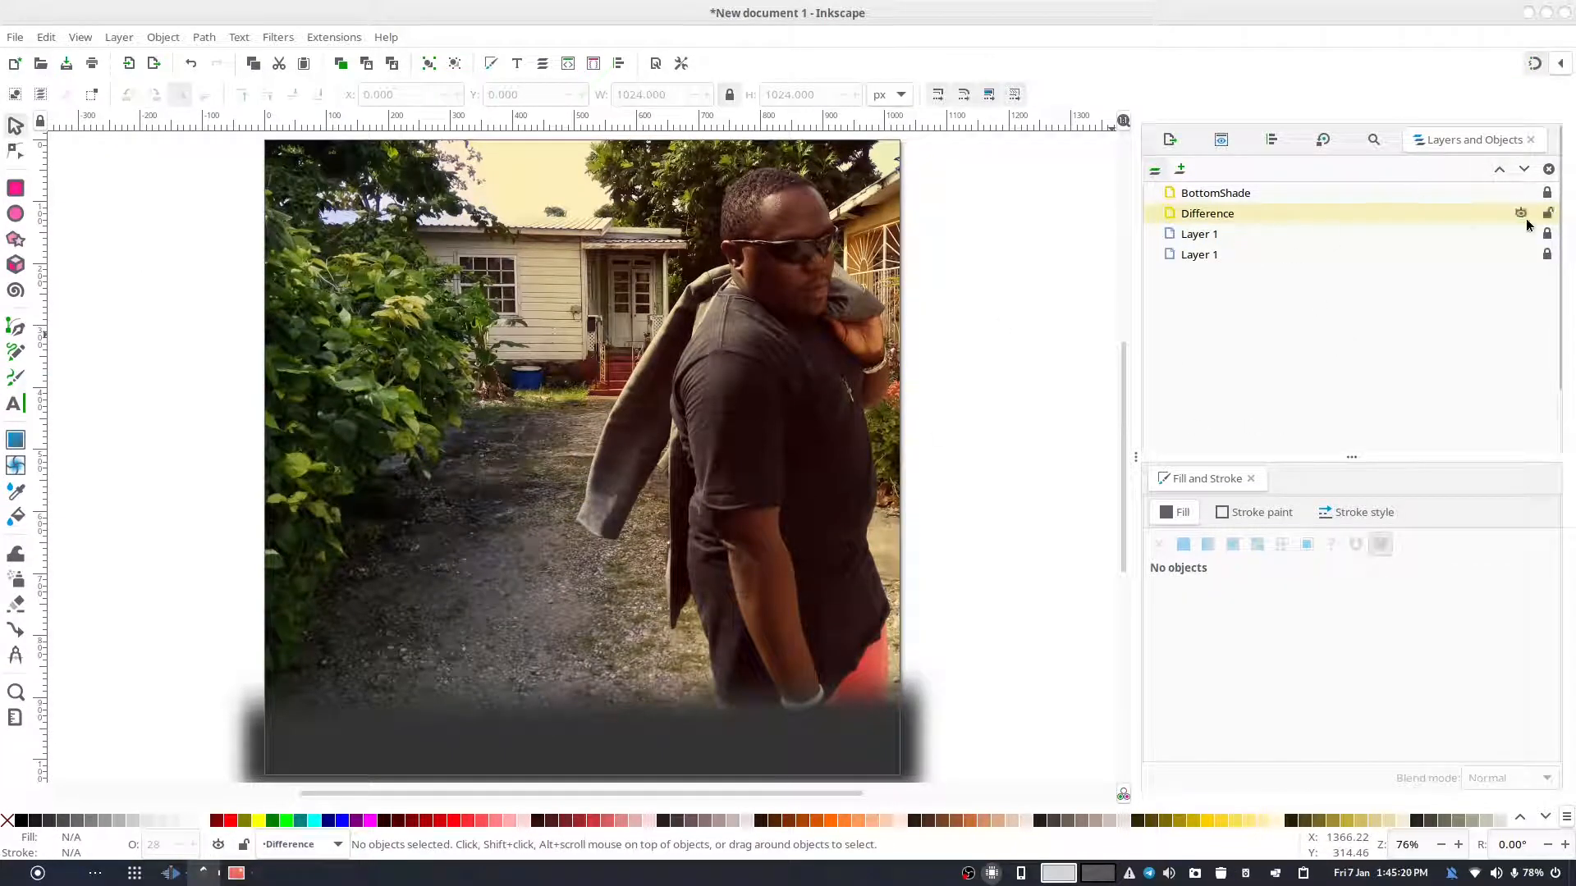
- Lock the Difference layer and look over the whole composition
click(1546, 215)
scroll(1550, 218, down, 1)
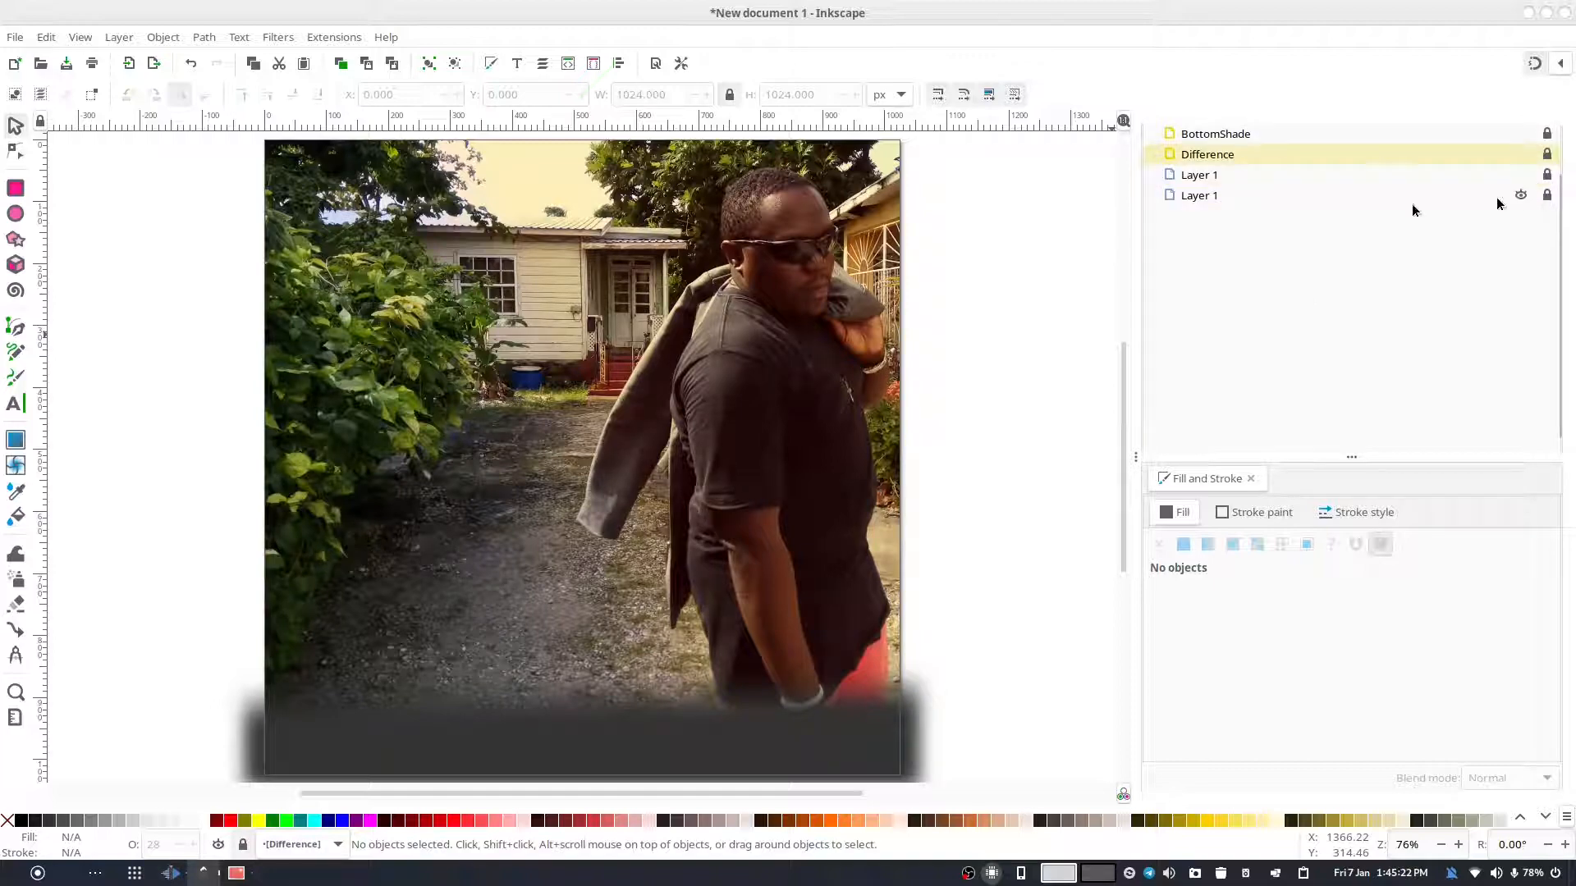
scroll(981, 436, up, 1)
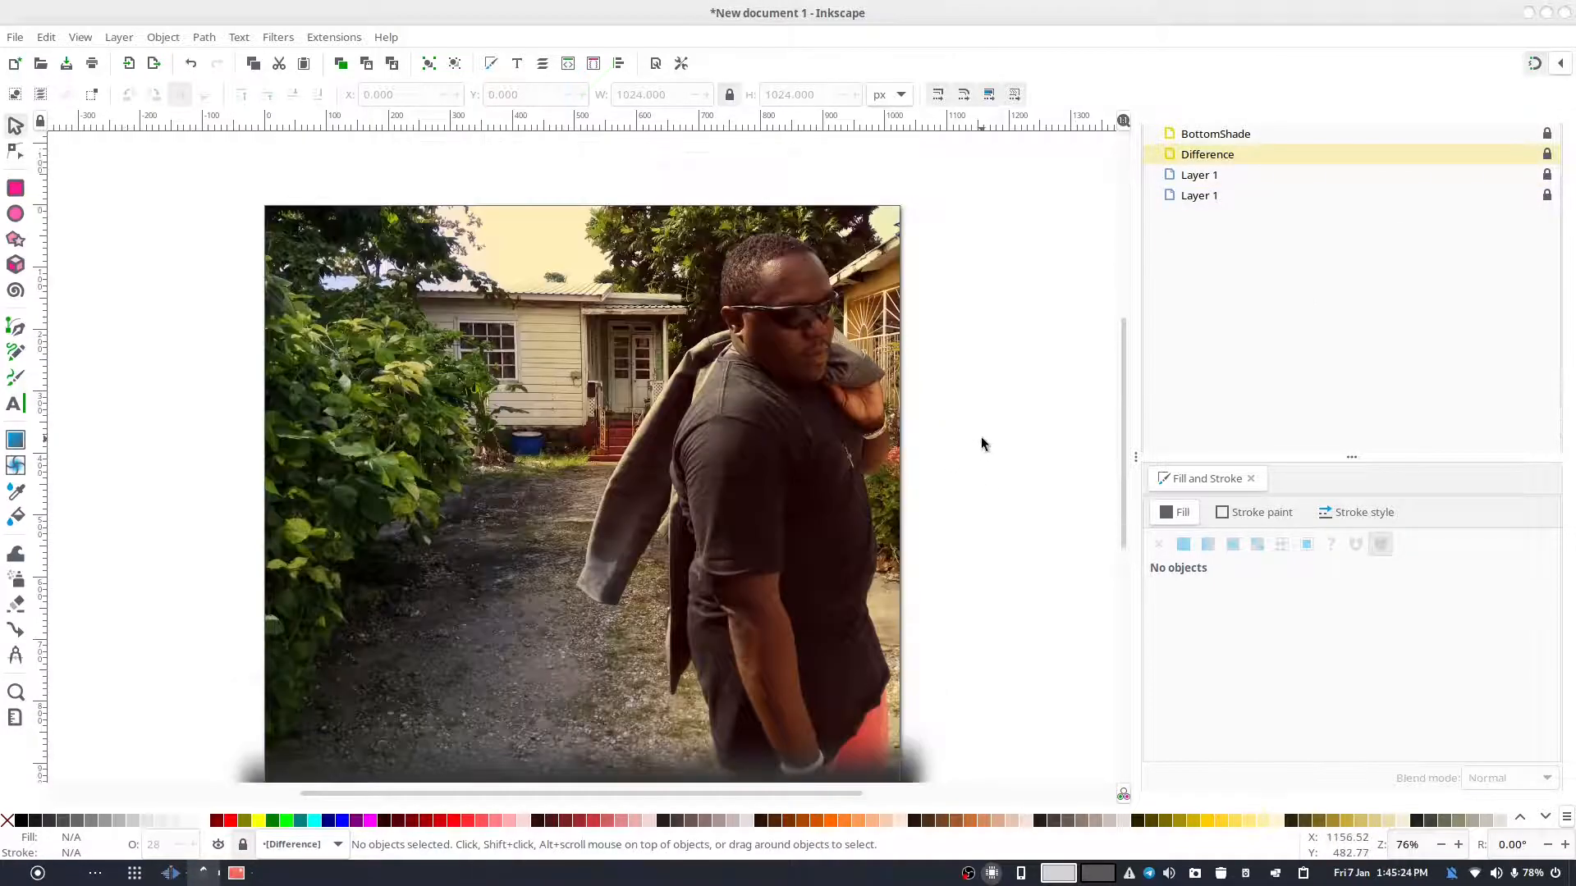
scroll(981, 435, down, 2)
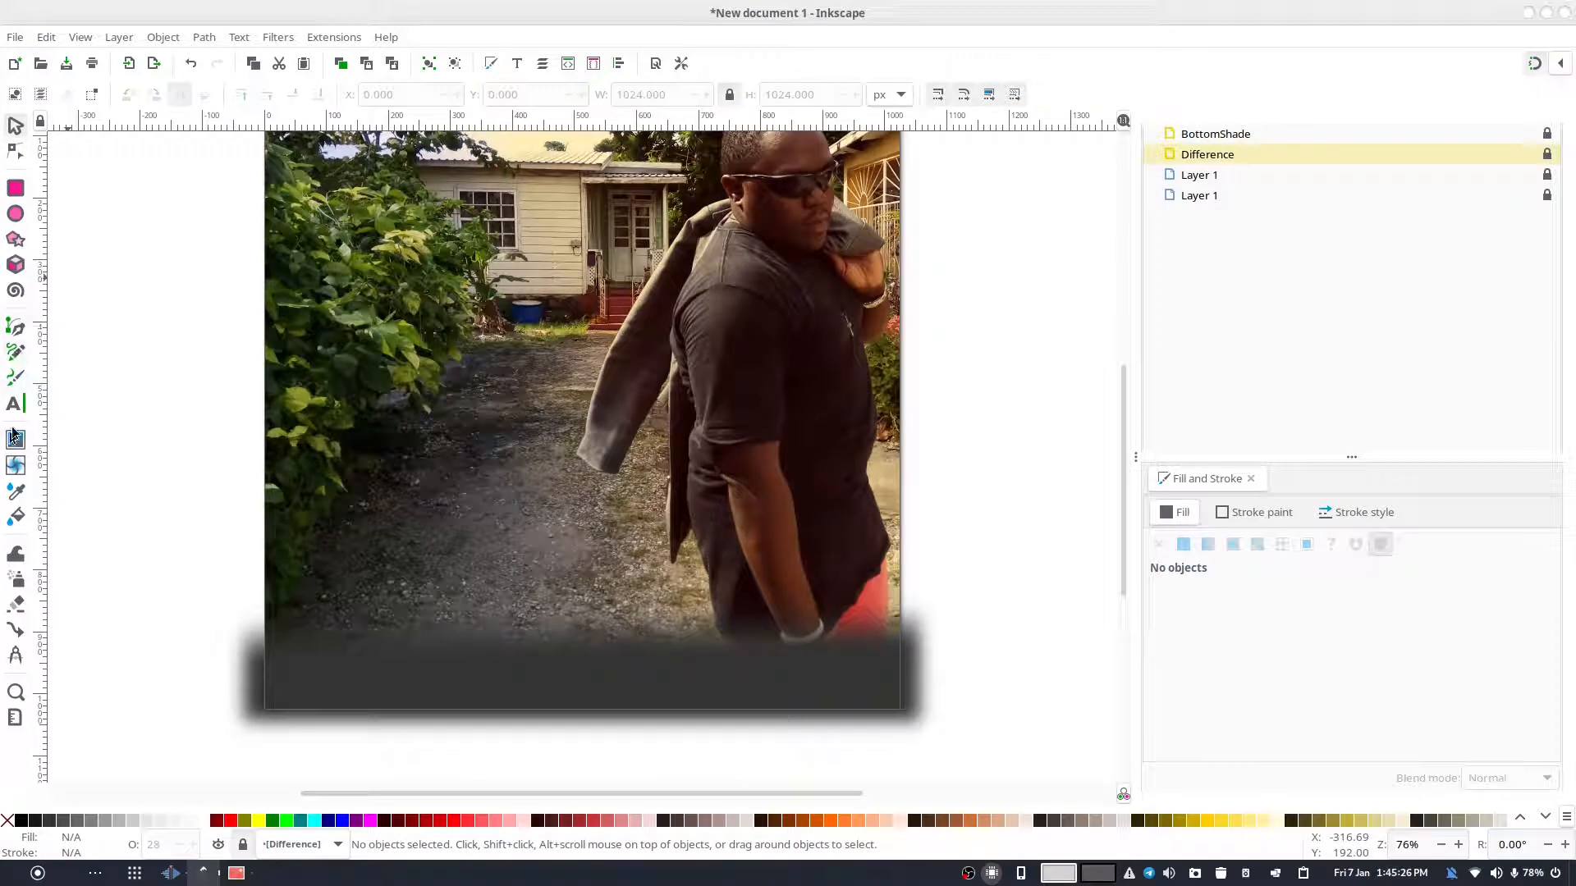
scroll(1532, 274, up, 1)
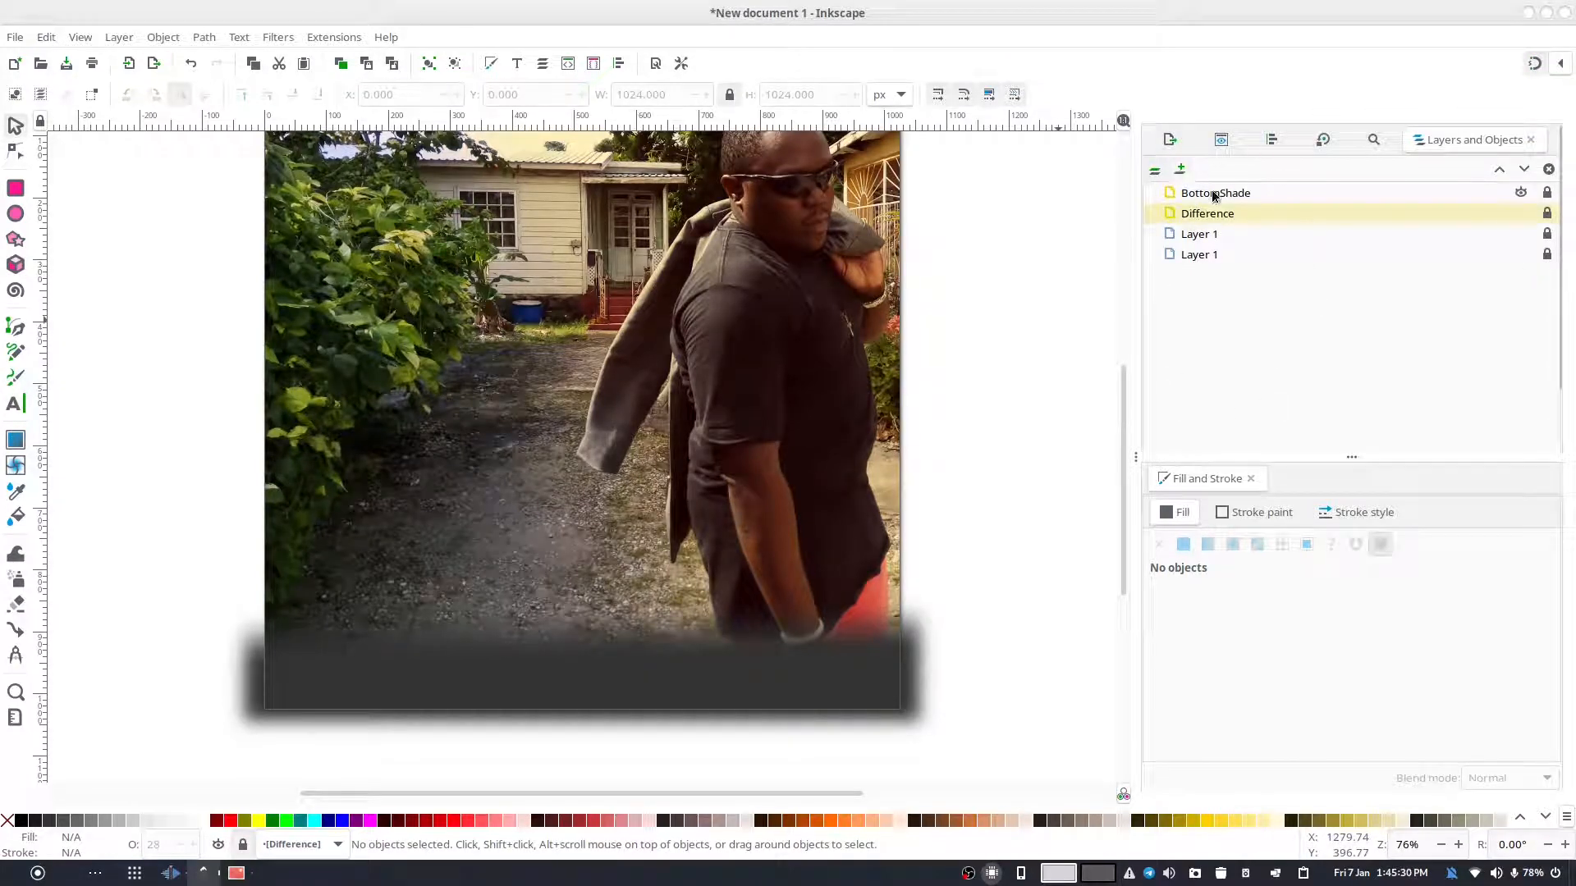
- Add a new layer named ProducerText above the BottomShade layer
click(1214, 194)
click(1180, 169)
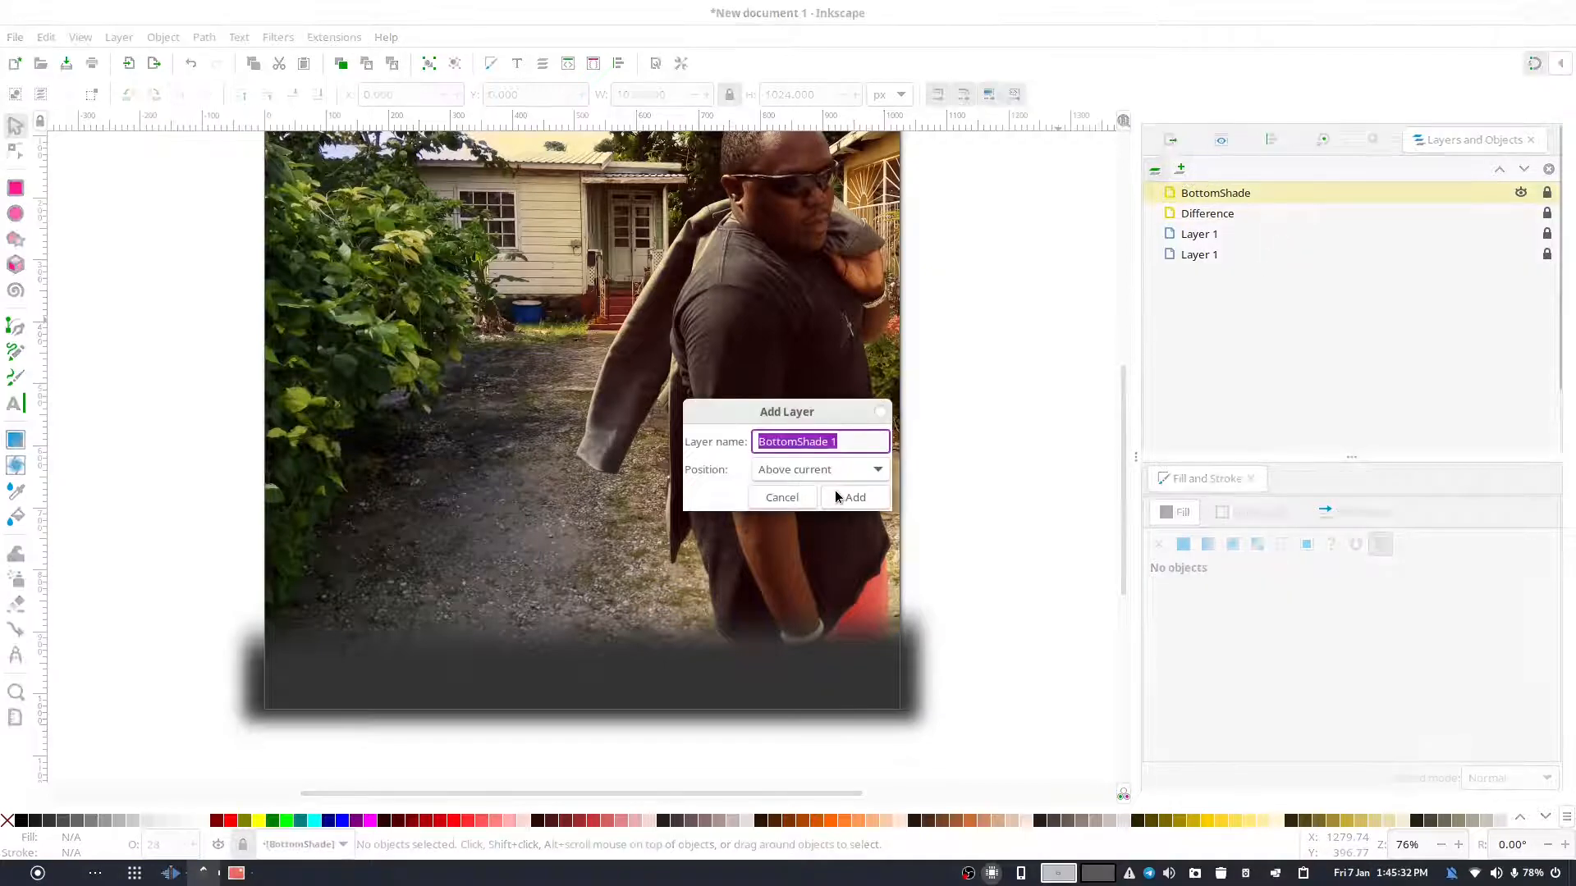
text(Pr)
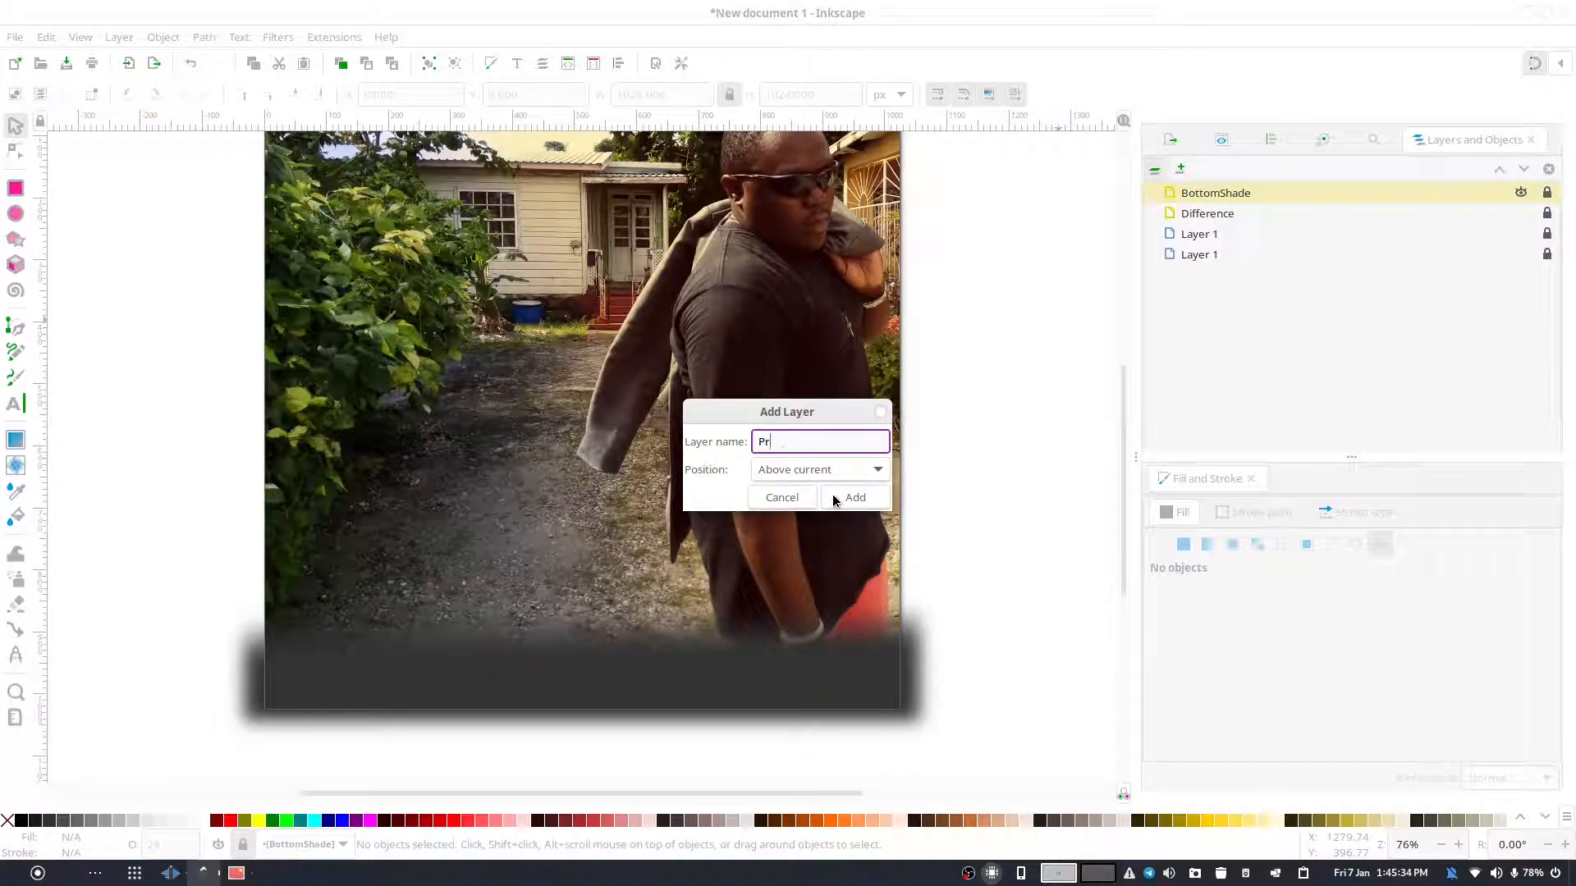
text(oducerText)
click(833, 497)
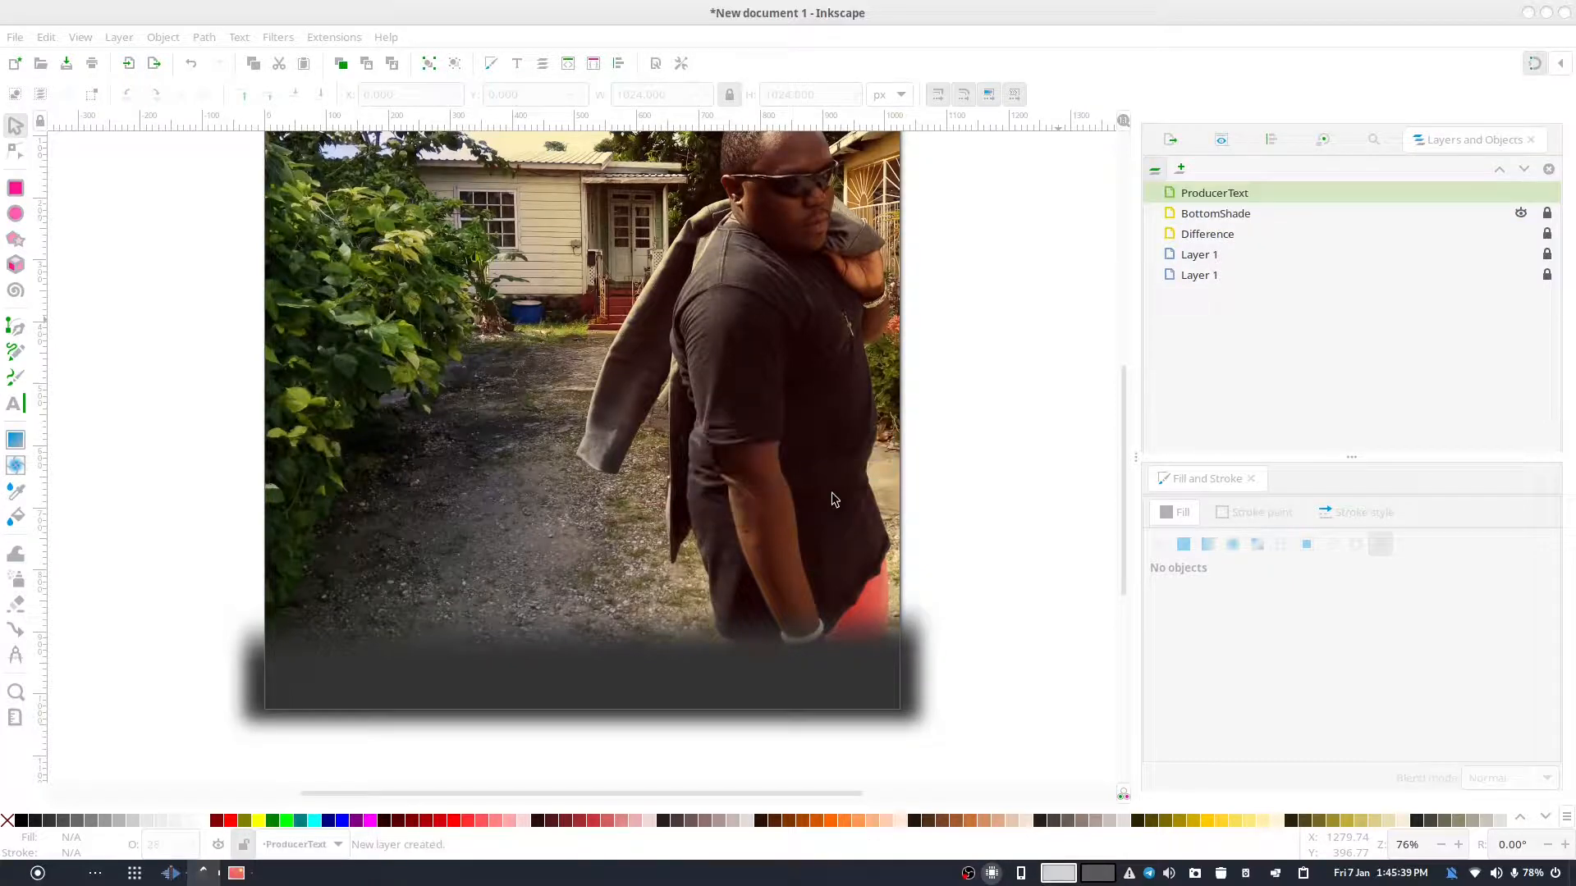
- Place a text line reading "Produced by: rolandixor studios" on the dark band at the base of the photo
click(15, 403)
click(498, 700)
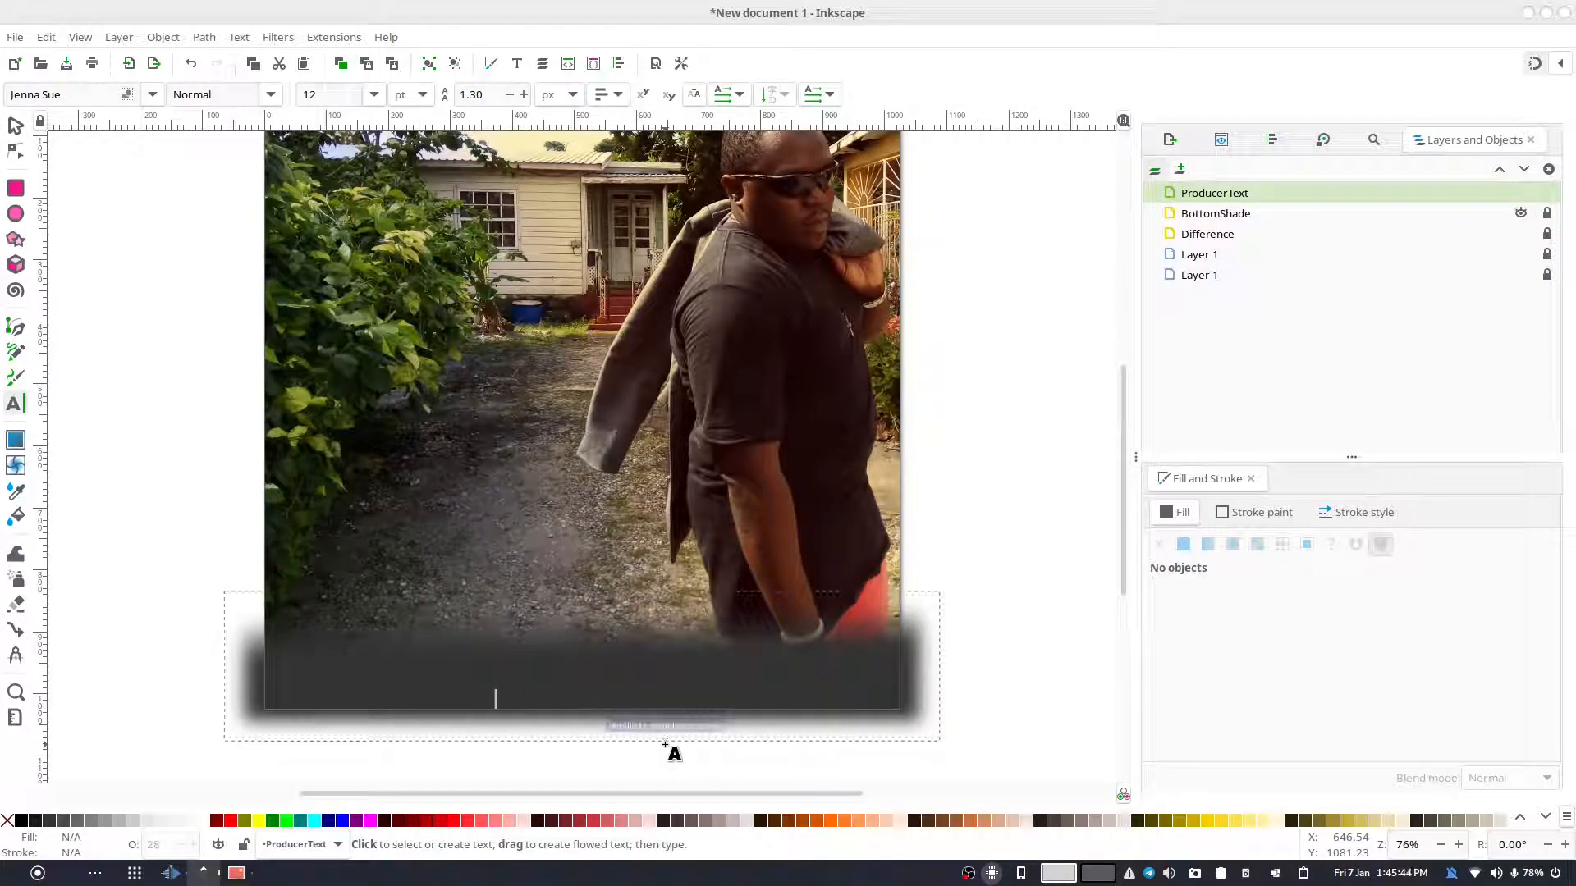
text(P)
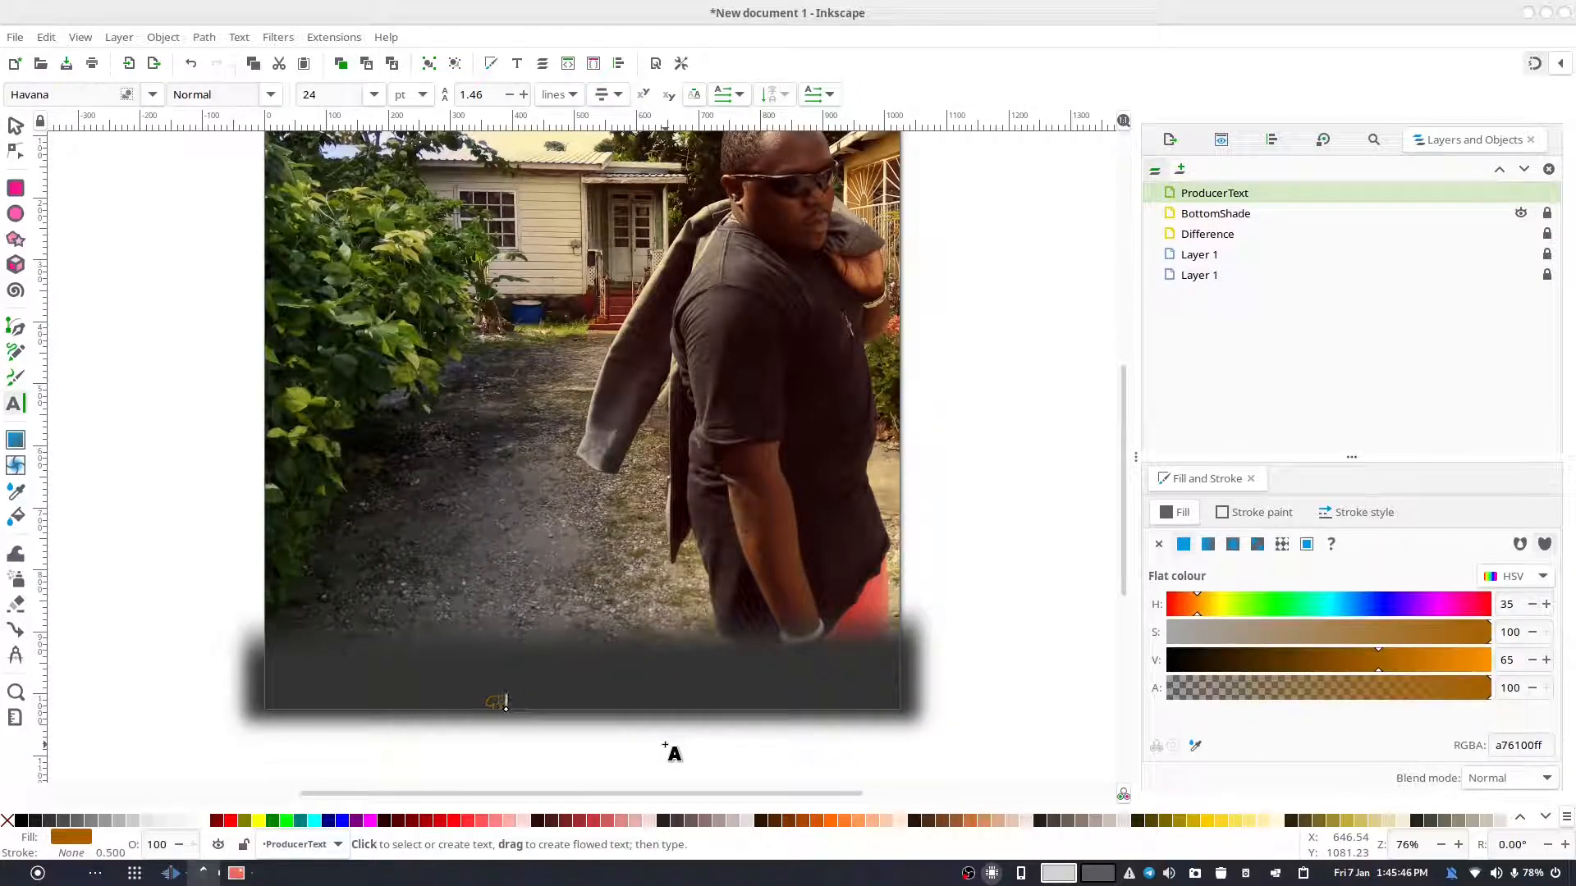
text(roduced by:)
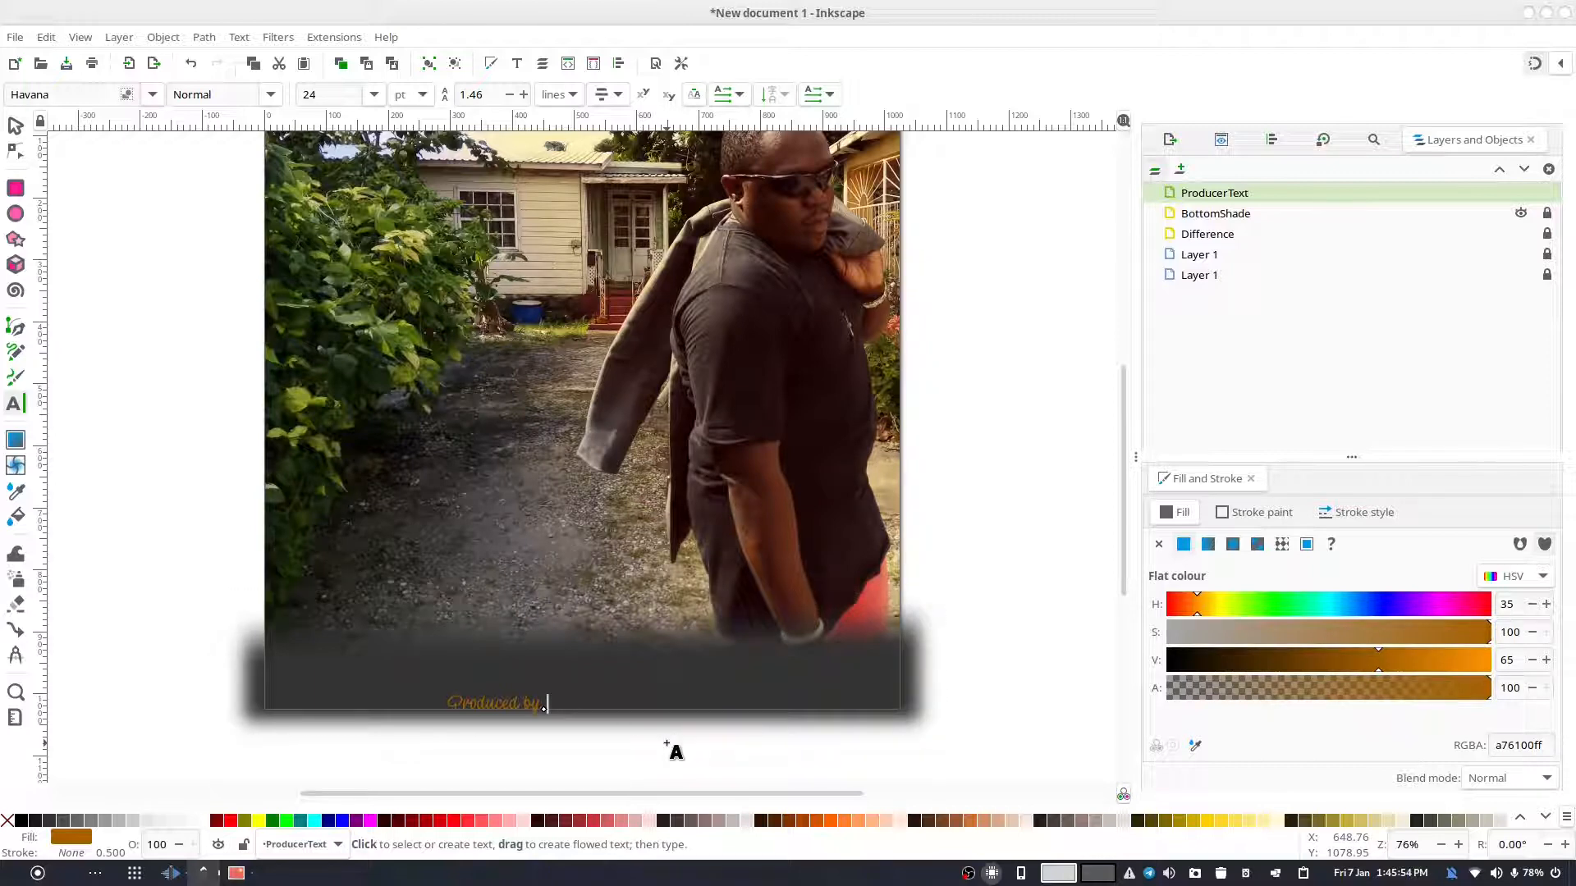
text( rolandixor studi)
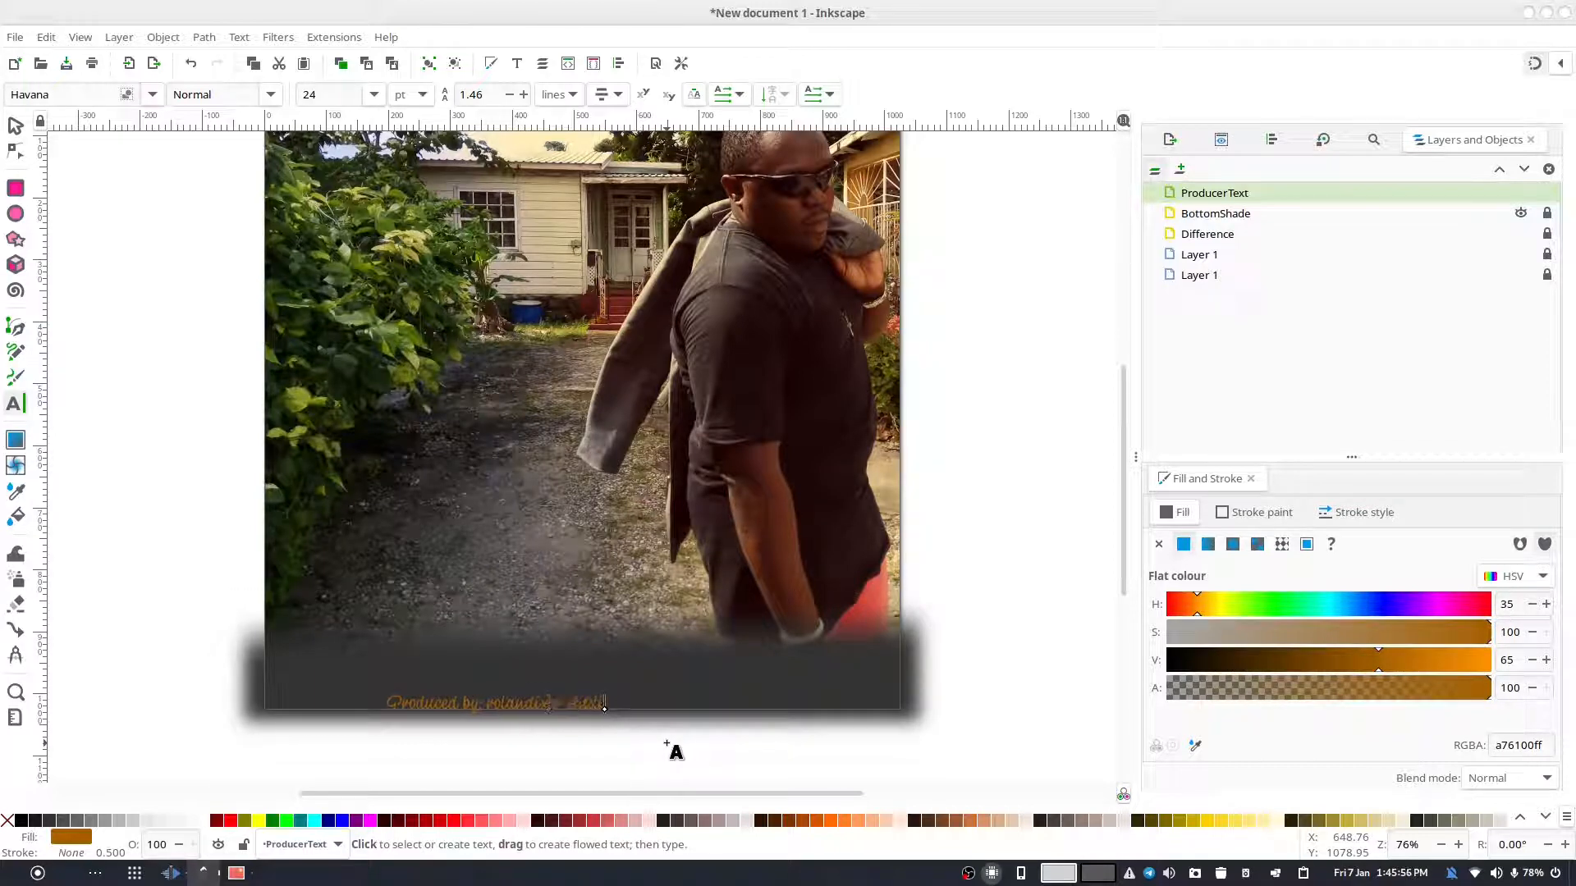
text(o)
- Recolour the whole credit line white with saturation 0 and value 100
key(ctrl+a)
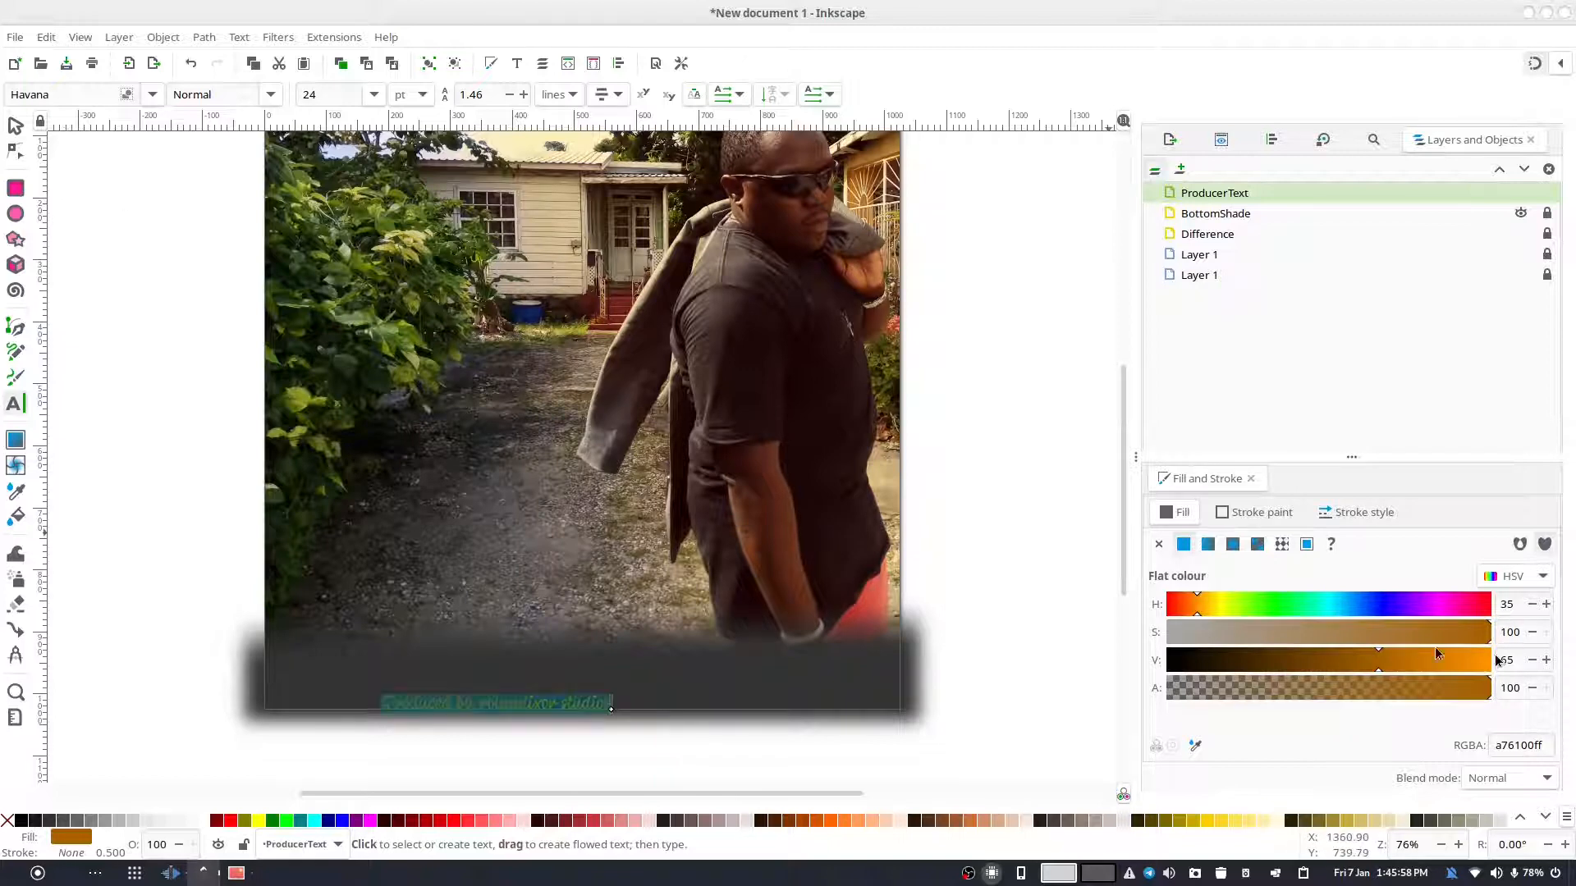
drag(1422, 654, 1513, 658)
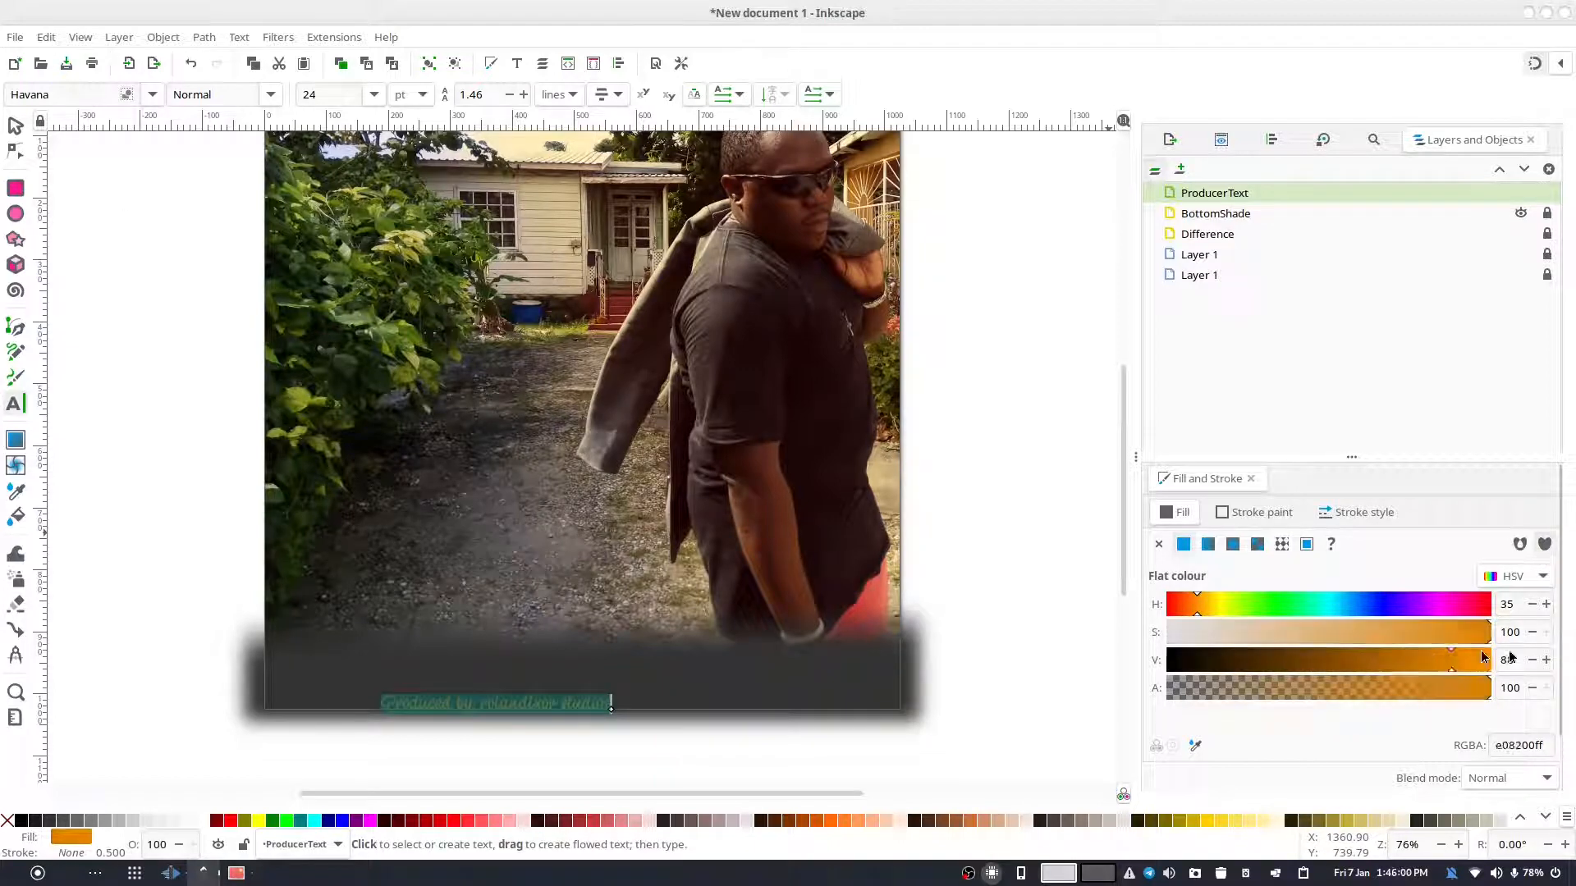
drag(1350, 640, 64, 645)
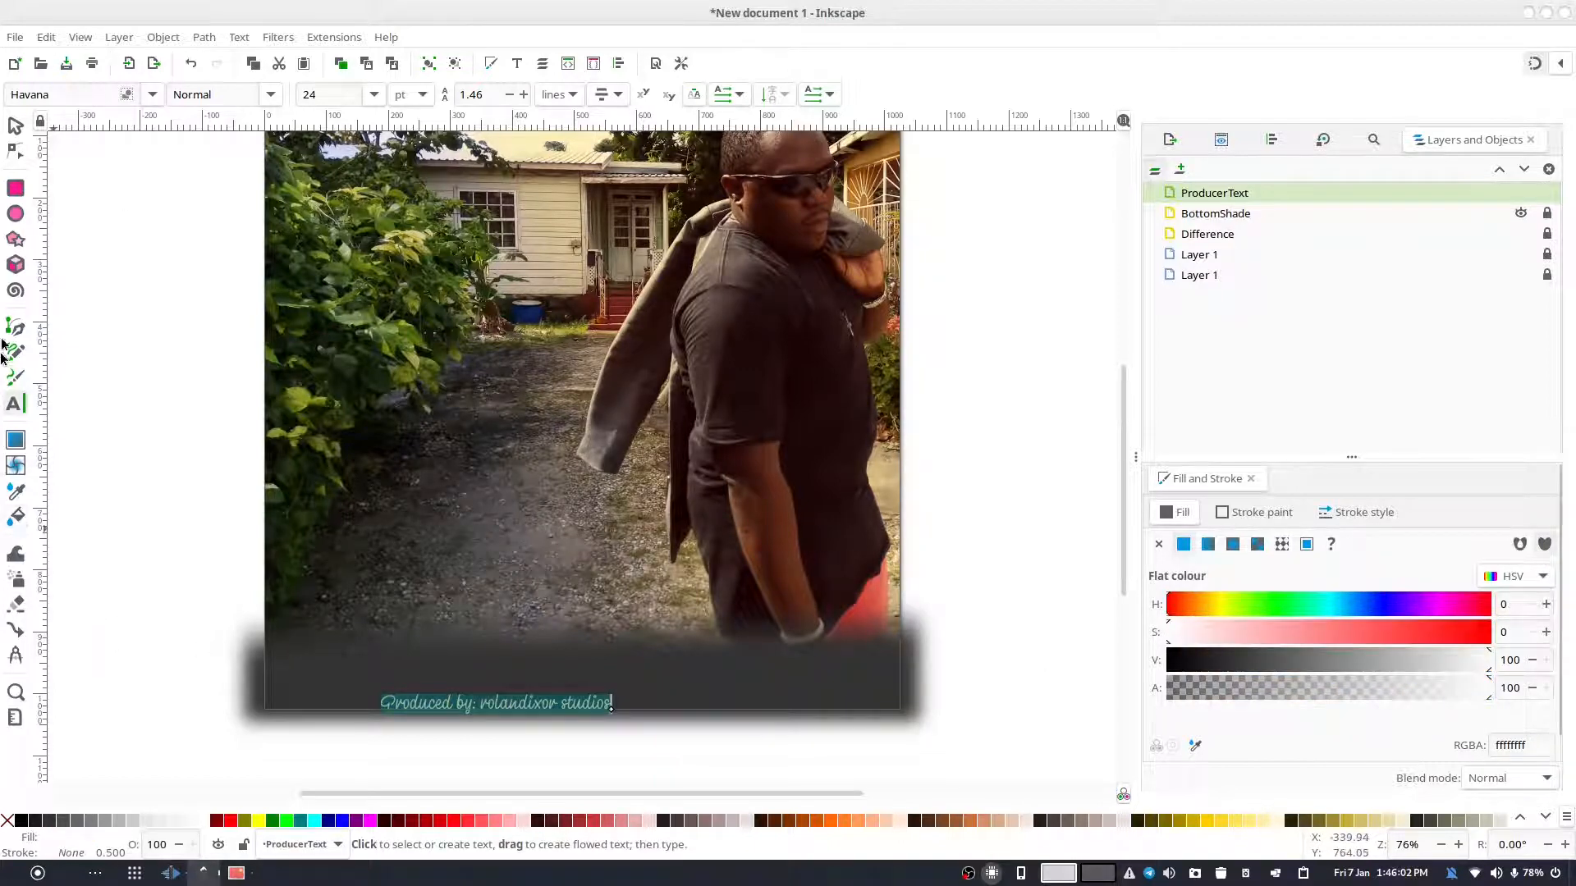
- Try Lato as the font of the credit line
double_click(66, 91)
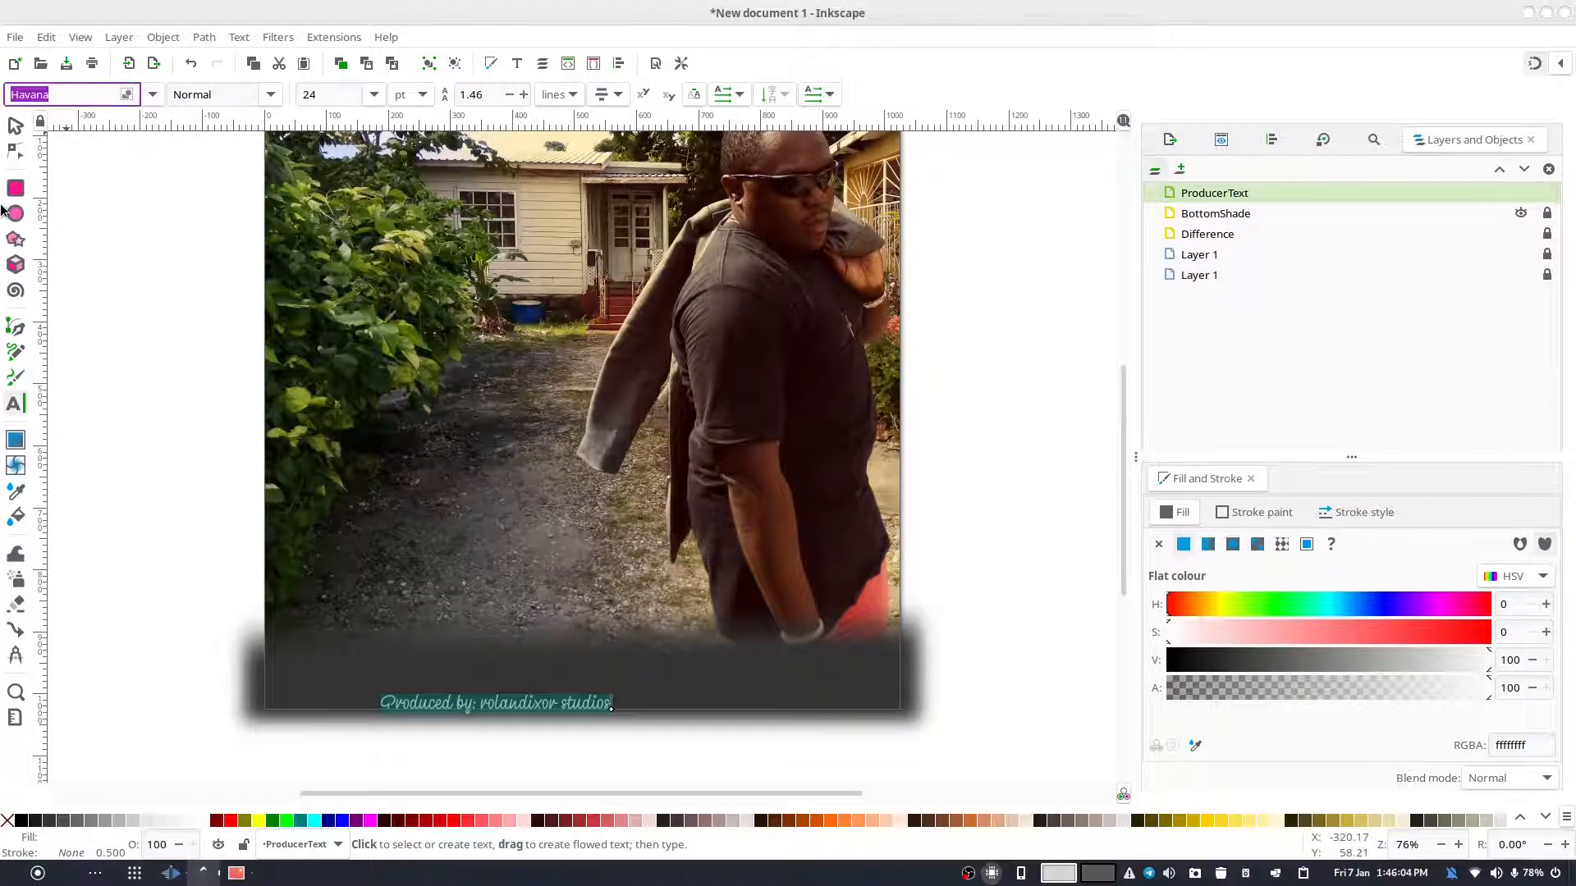
text(Latio)
key(BackSpace)
key(BackSpace)
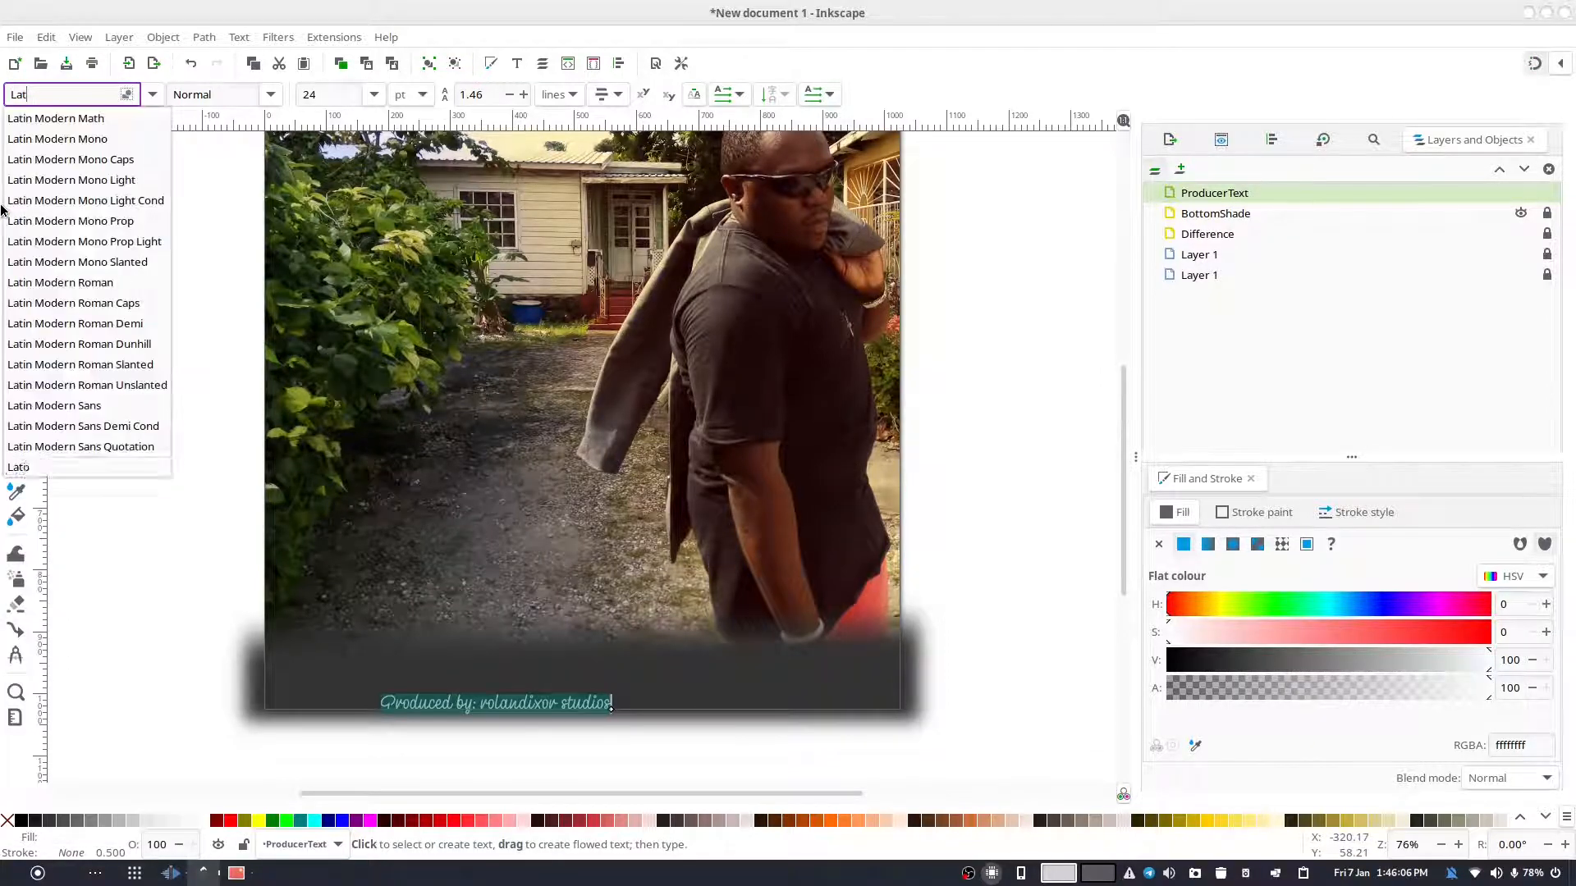
text(o)
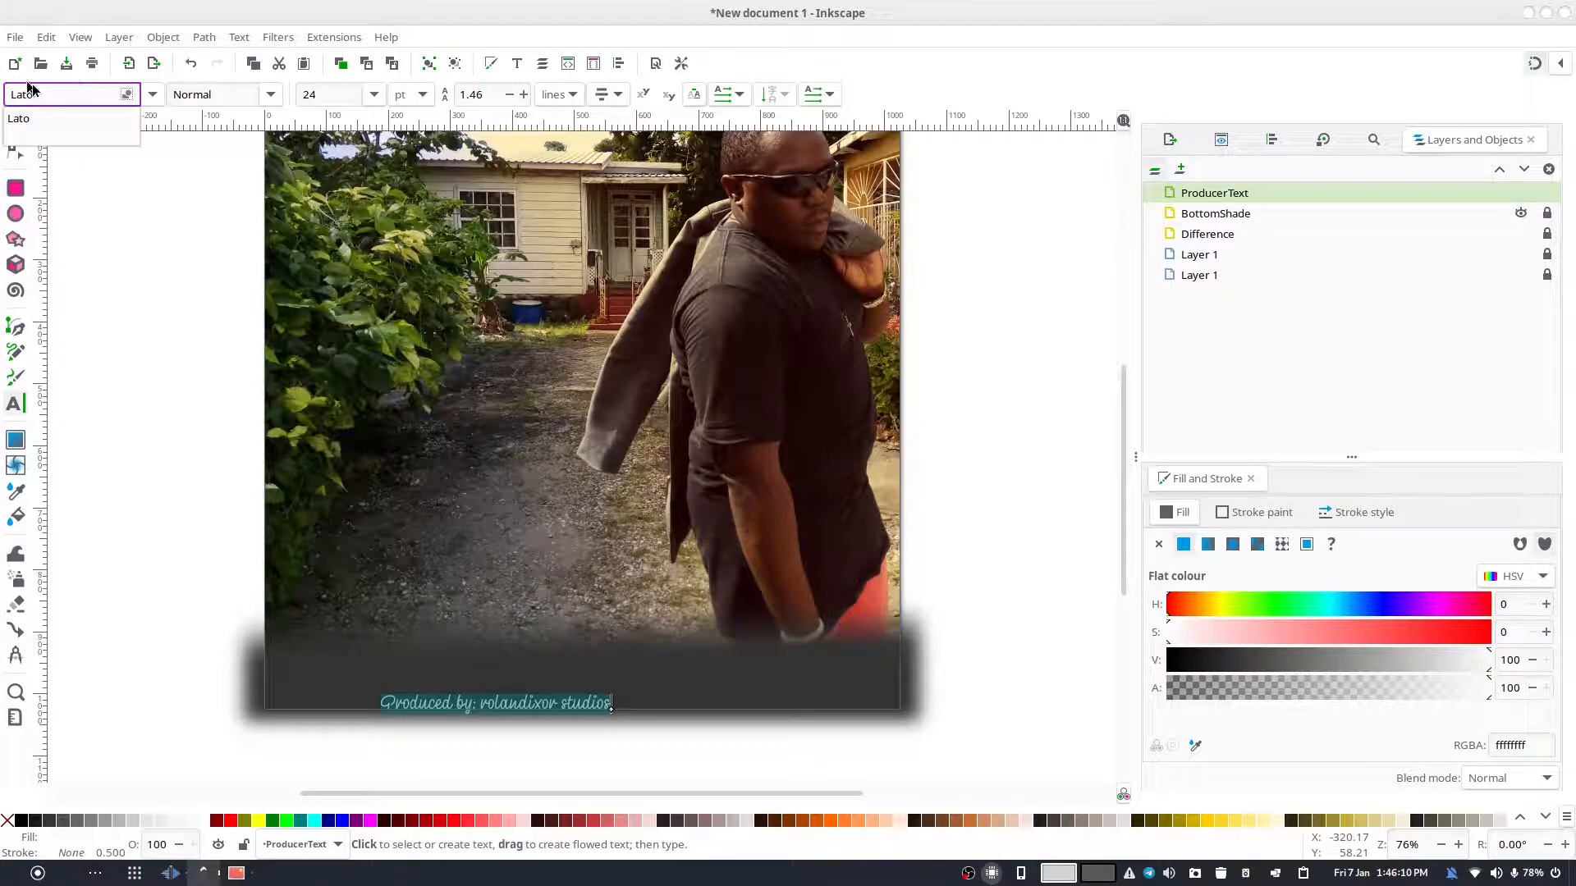
click(41, 118)
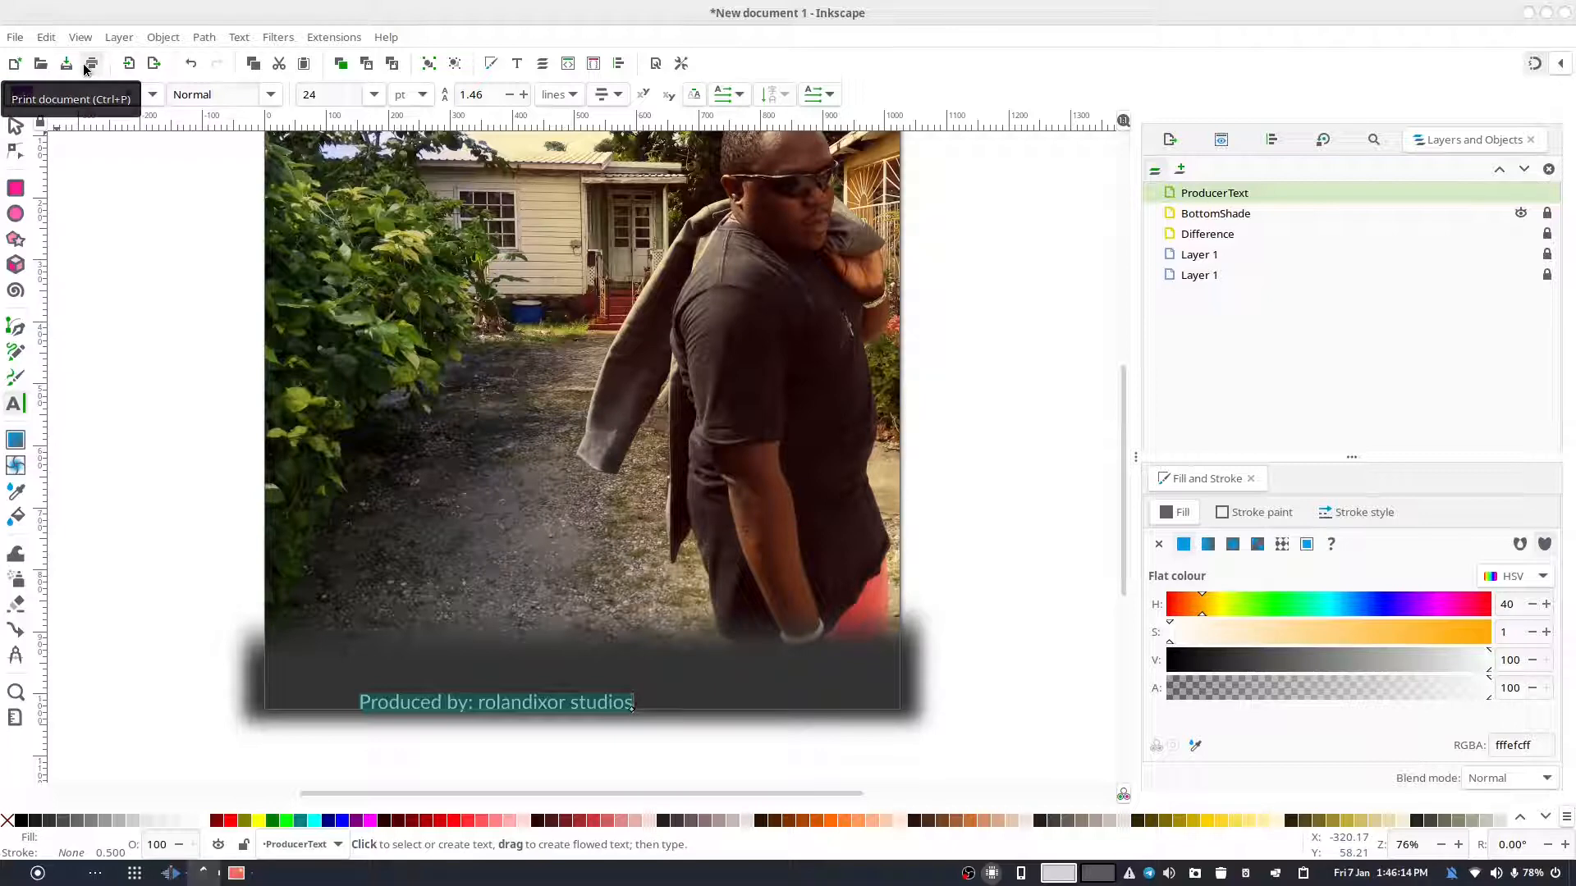
- Set the credit line's font to Go Smallcaps and its letter spacing to 15
text(go sm)
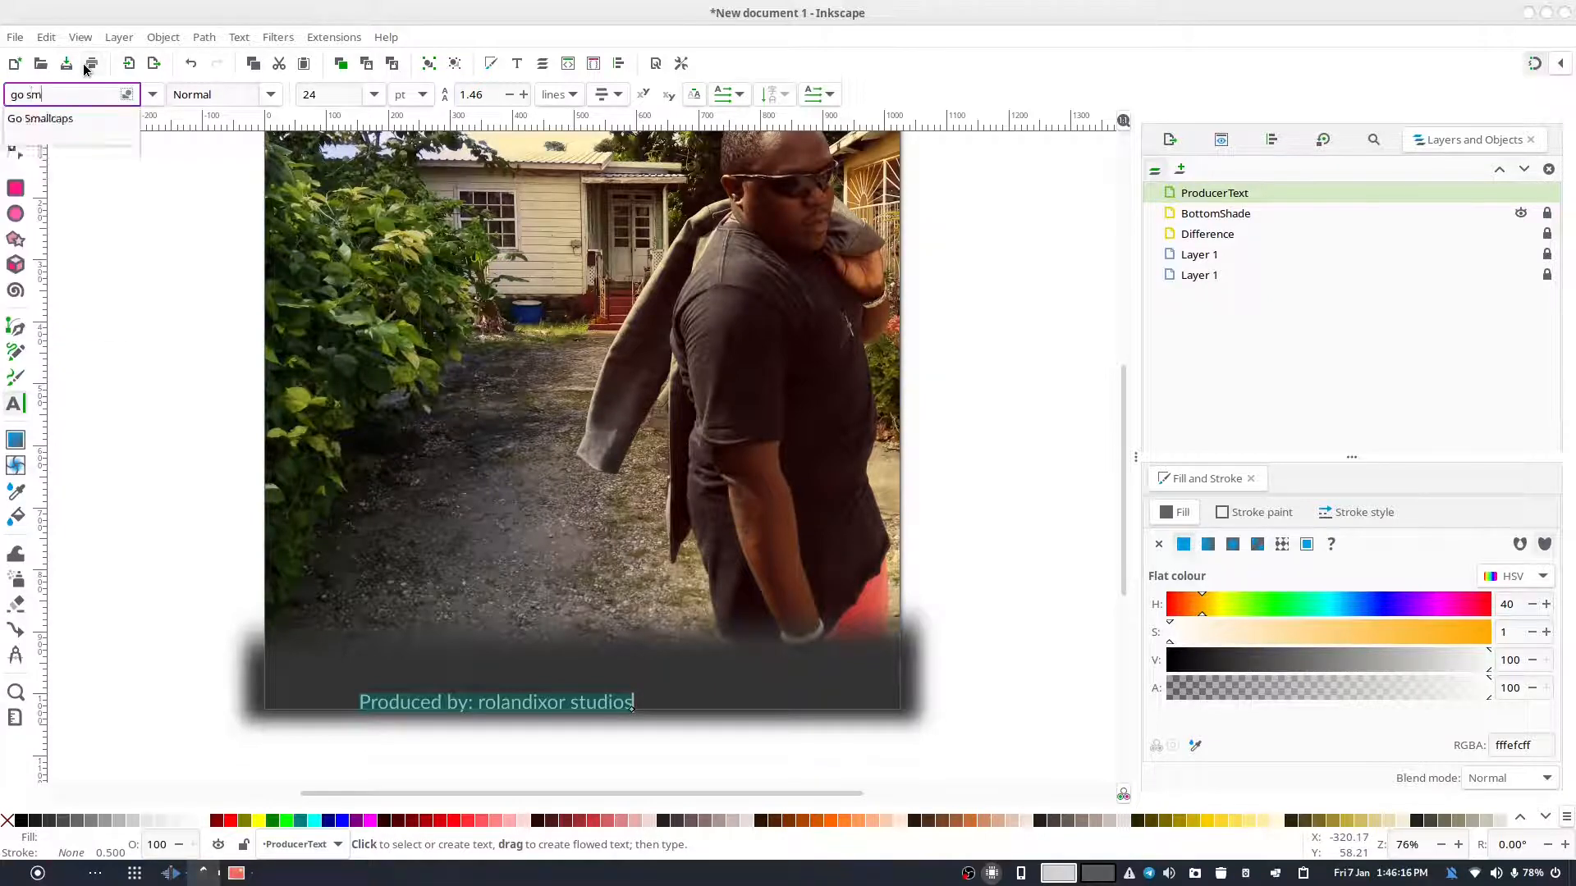
key(Return)
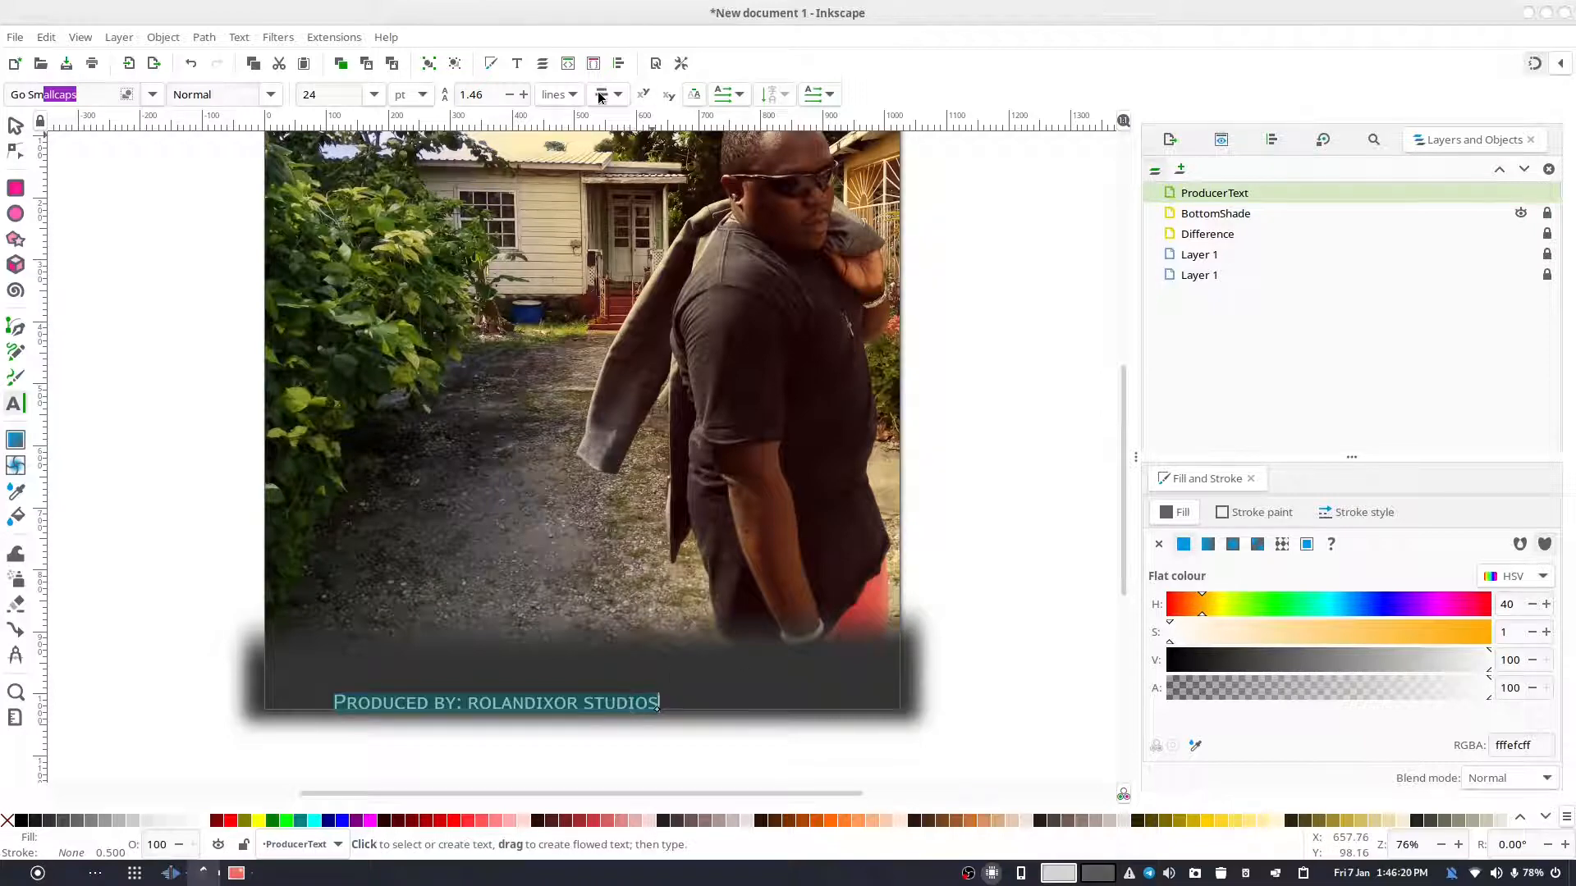
click(698, 94)
click(614, 135)
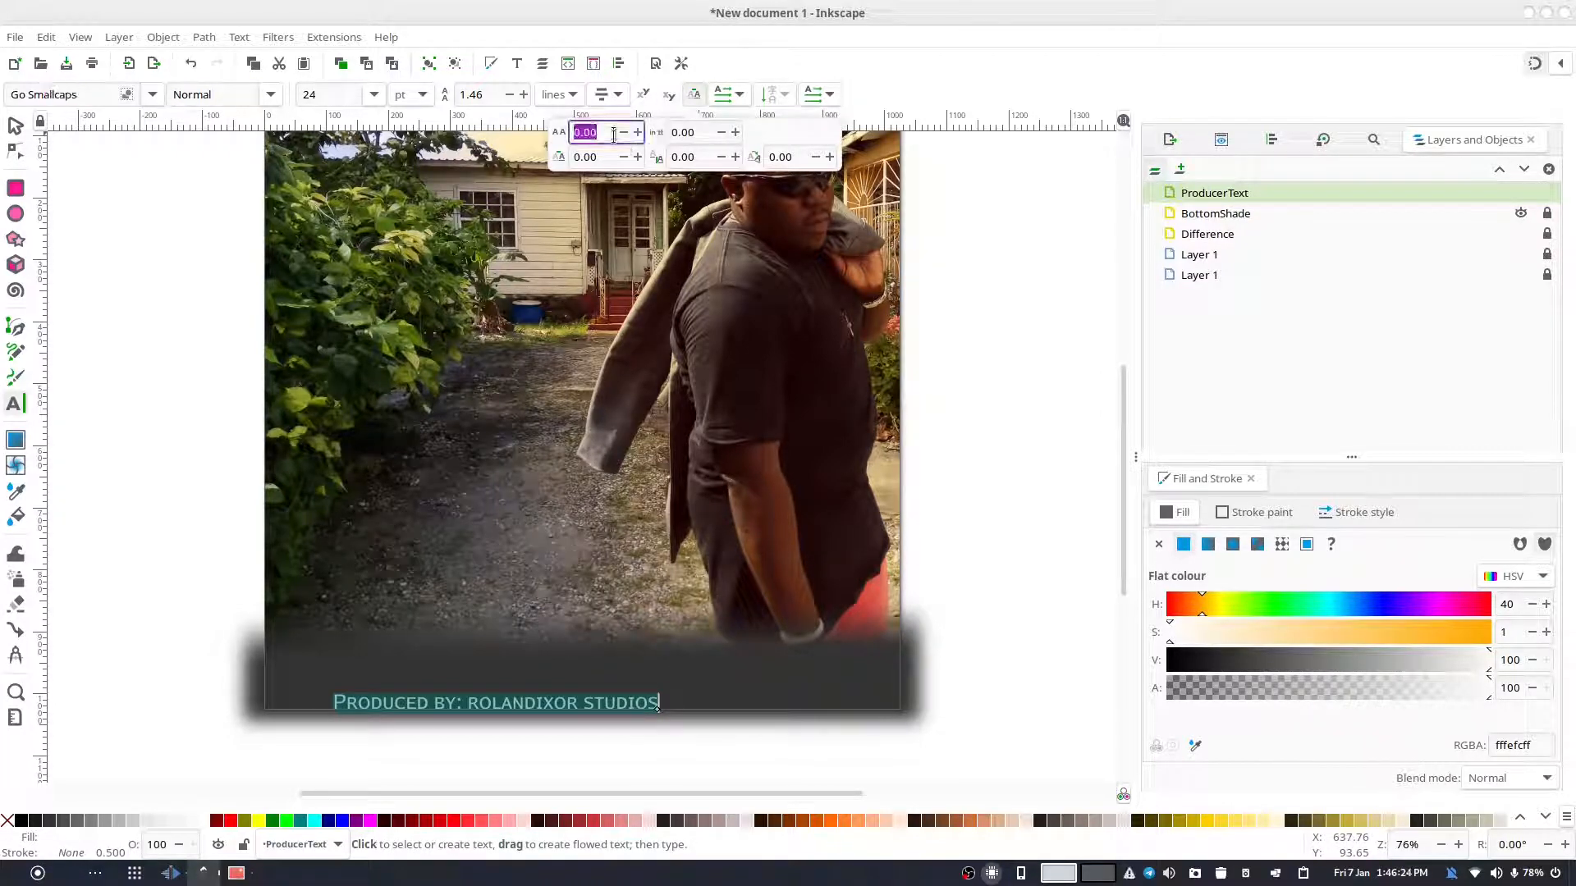
text(15)
key(Return)
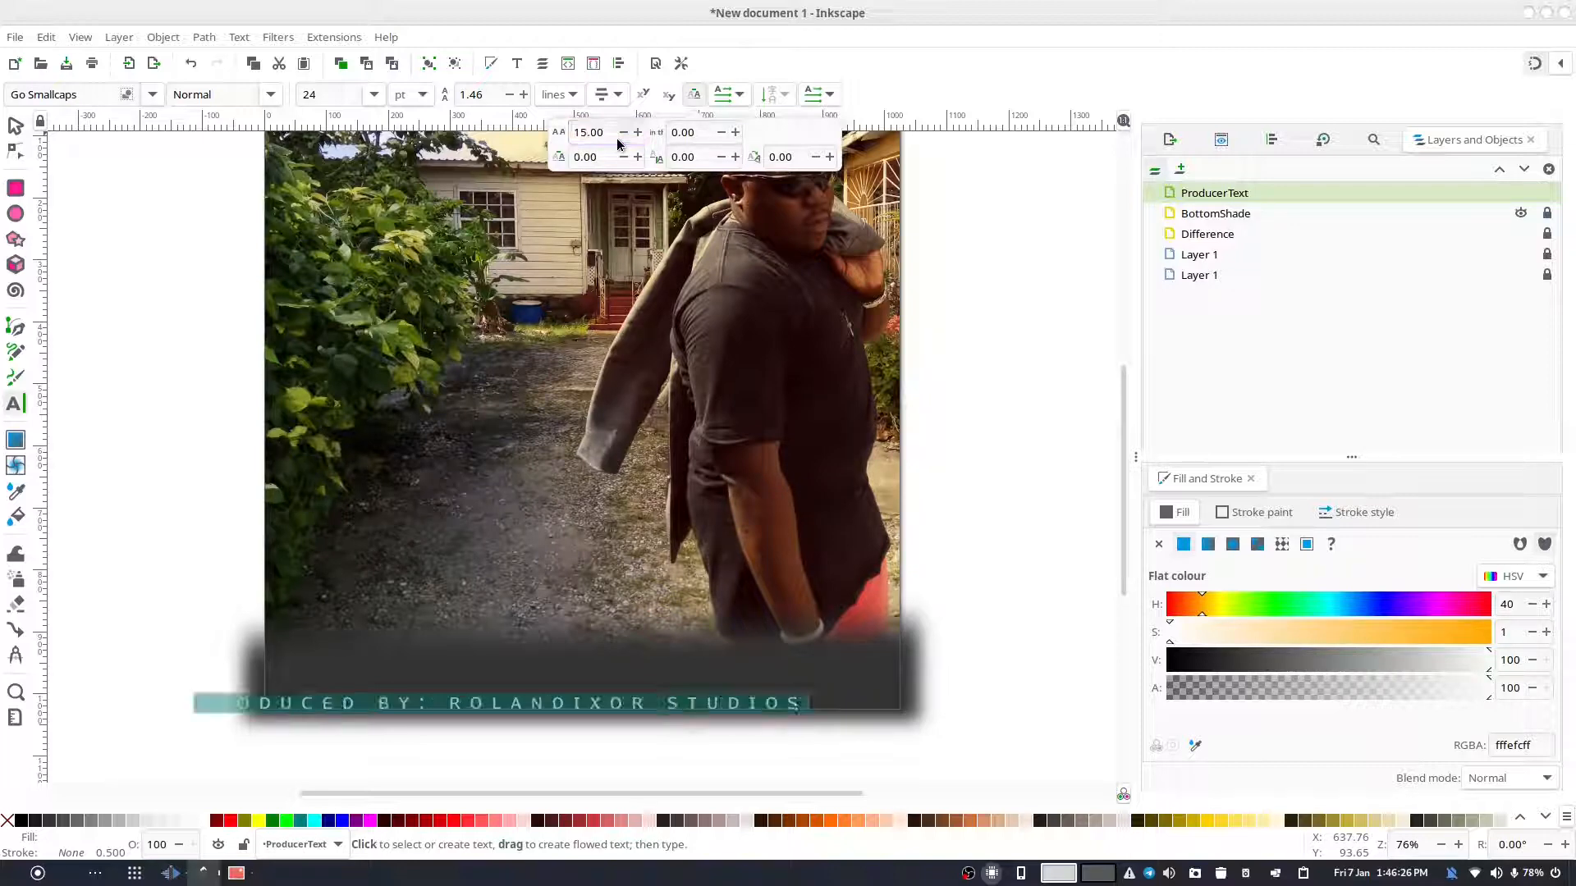
- Reduce the credit line's font size to 14 pt and tighten its letter spacing to 9.35
click(374, 95)
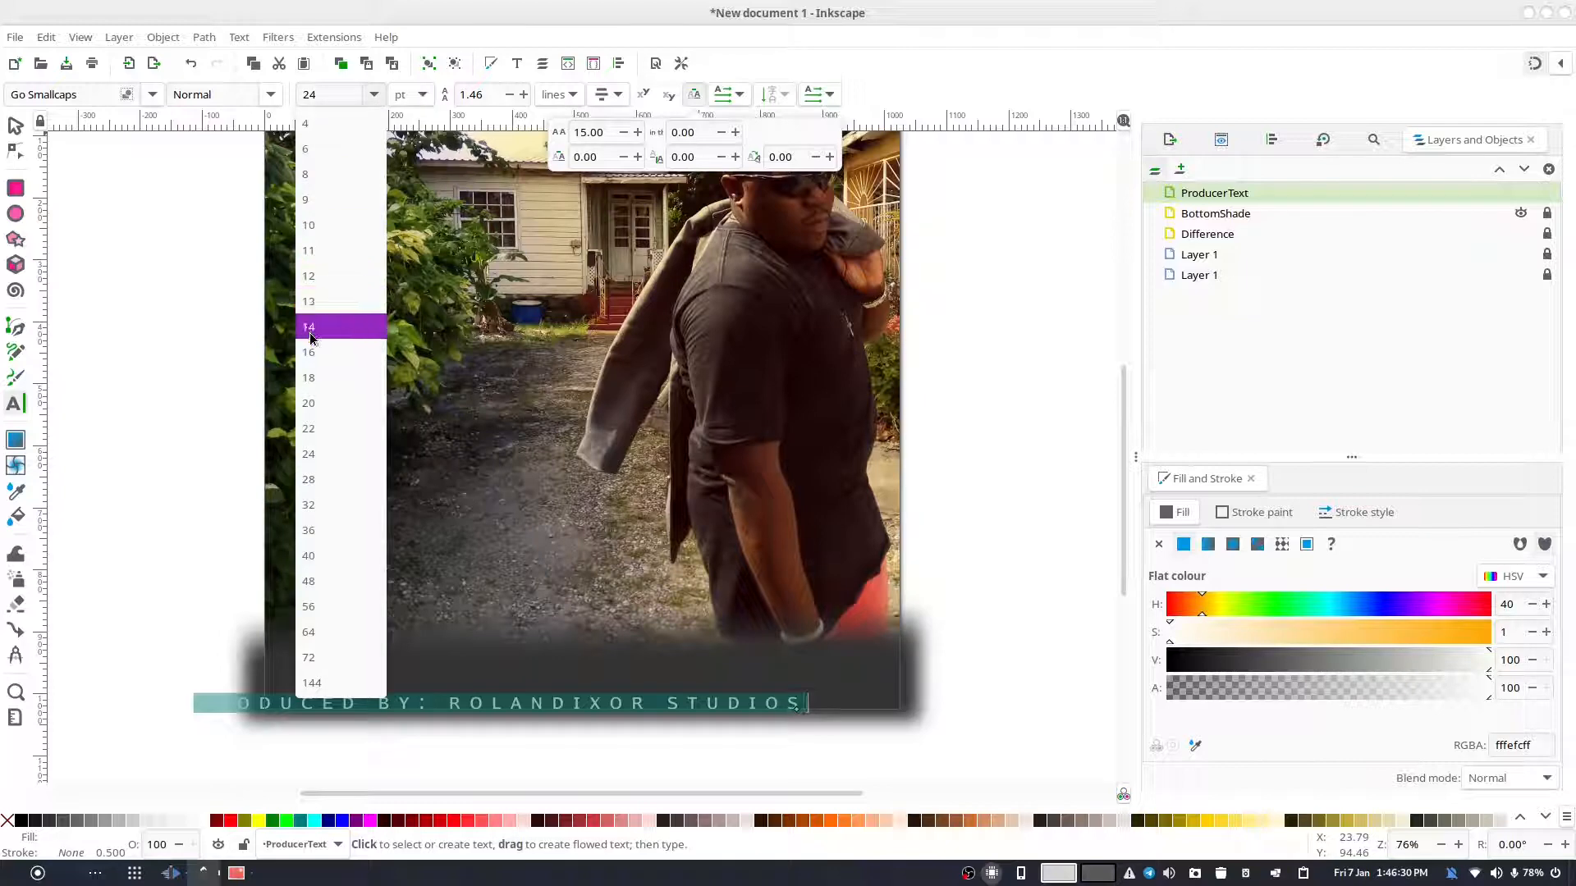
click(322, 328)
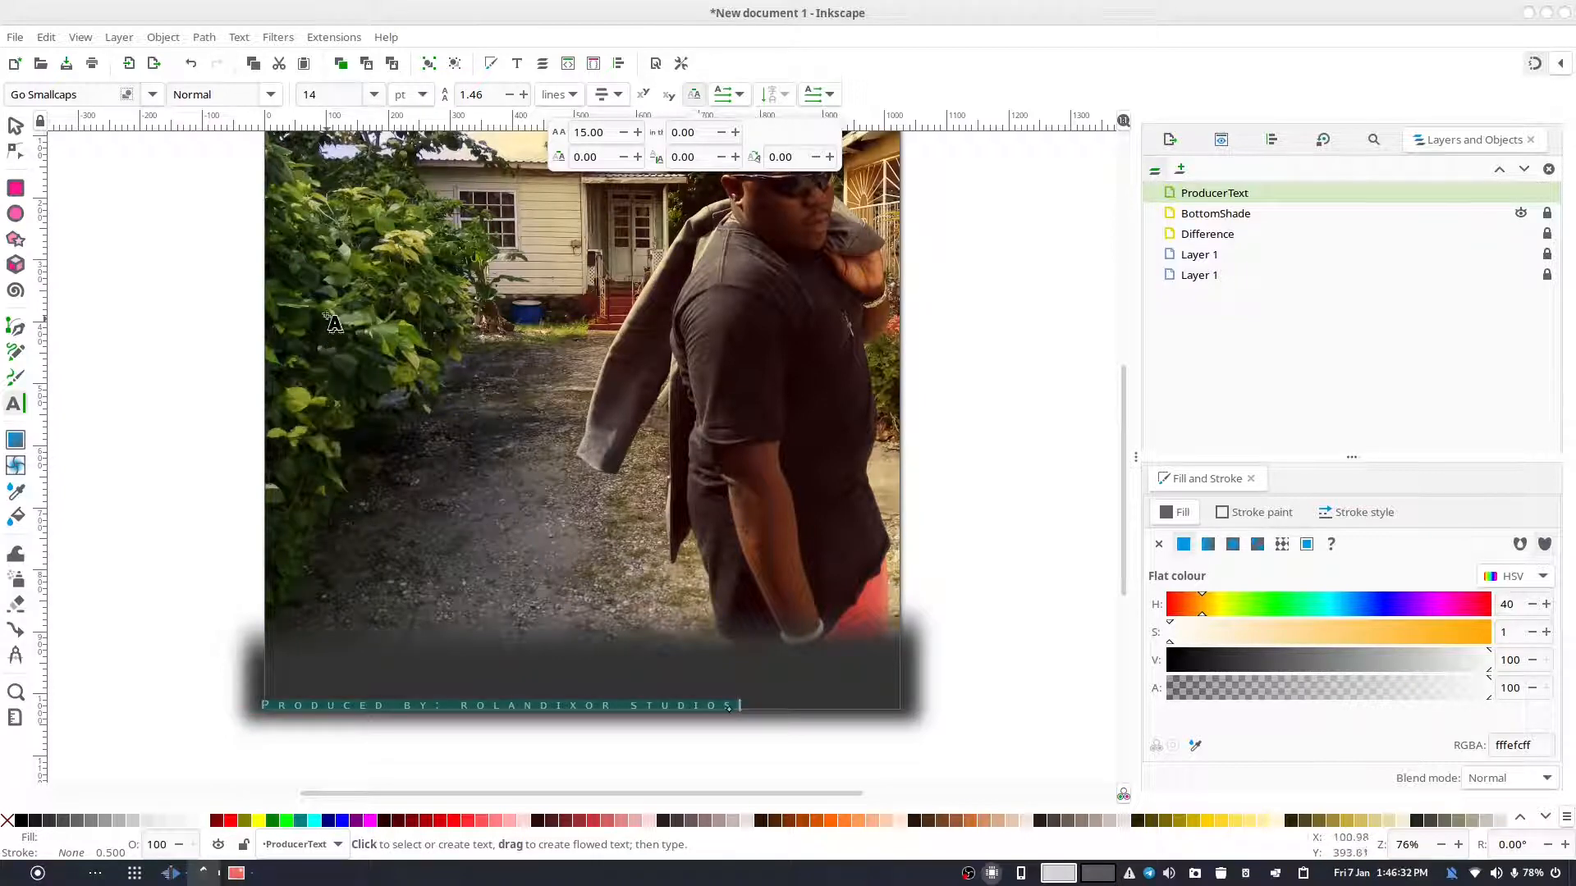
click(596, 133)
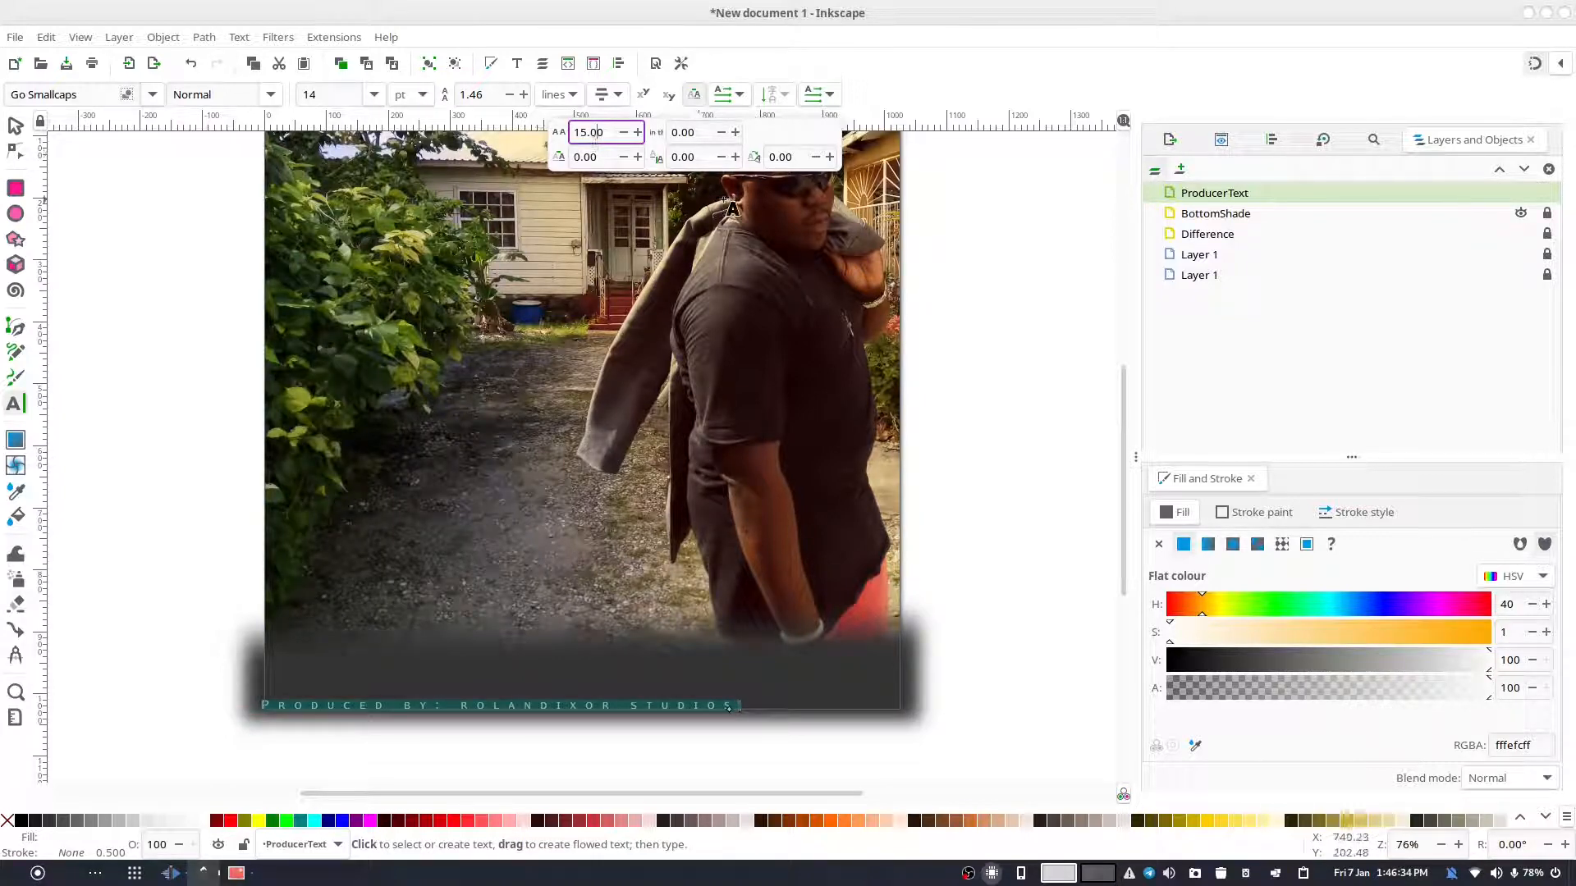
key(Down)
key(Down)
key(Down)
key(Down)
key(Down)
key(Down)
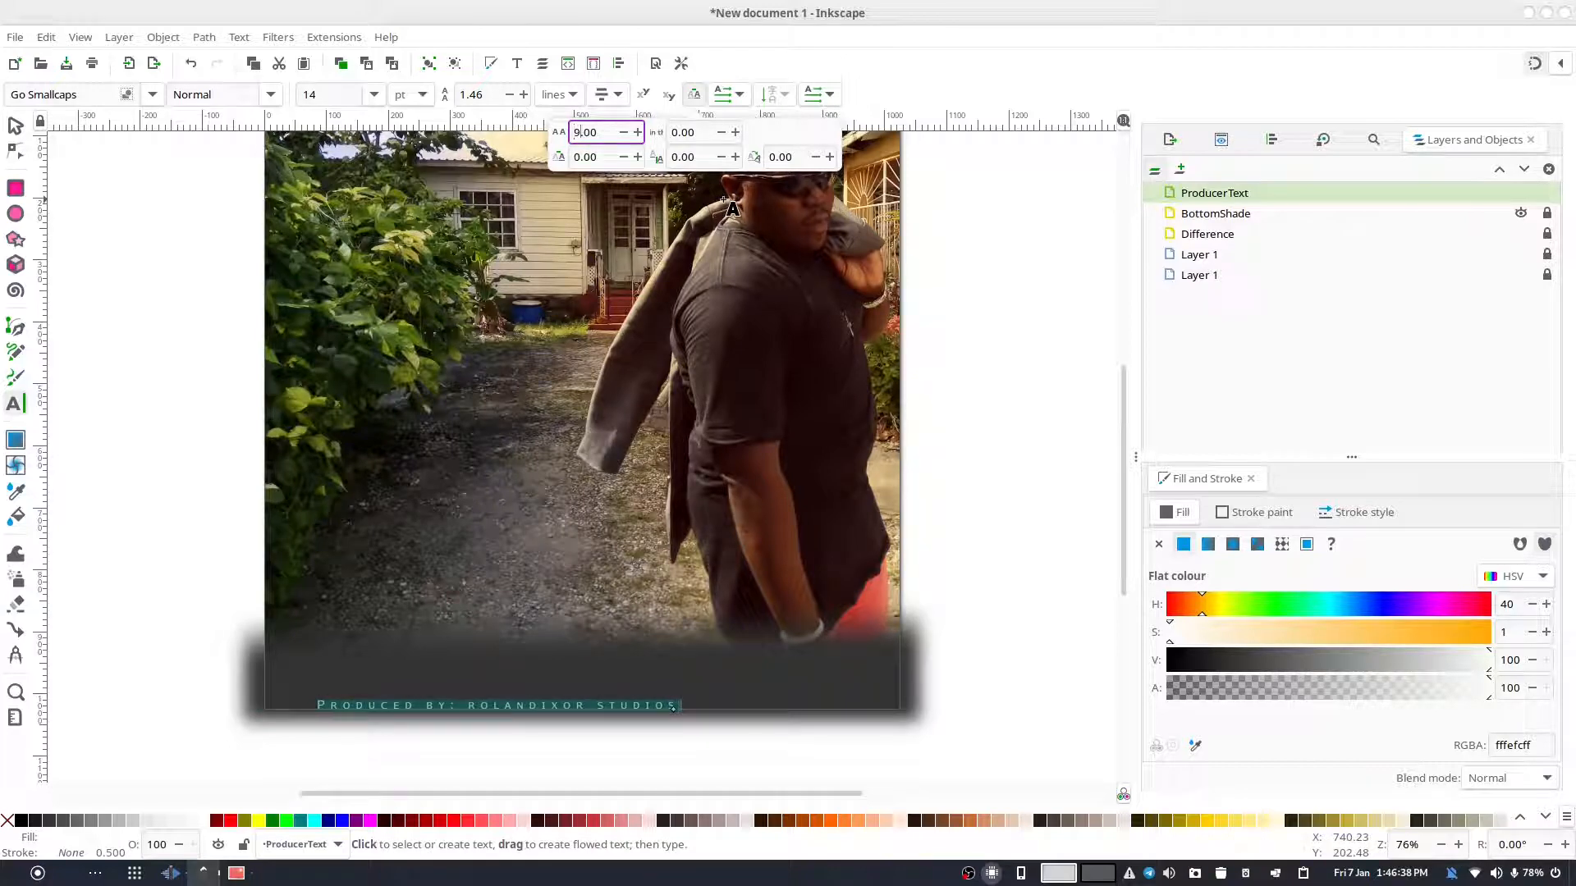
key(shift+Right)
key(shift+Right)
text(35)
key(Return)
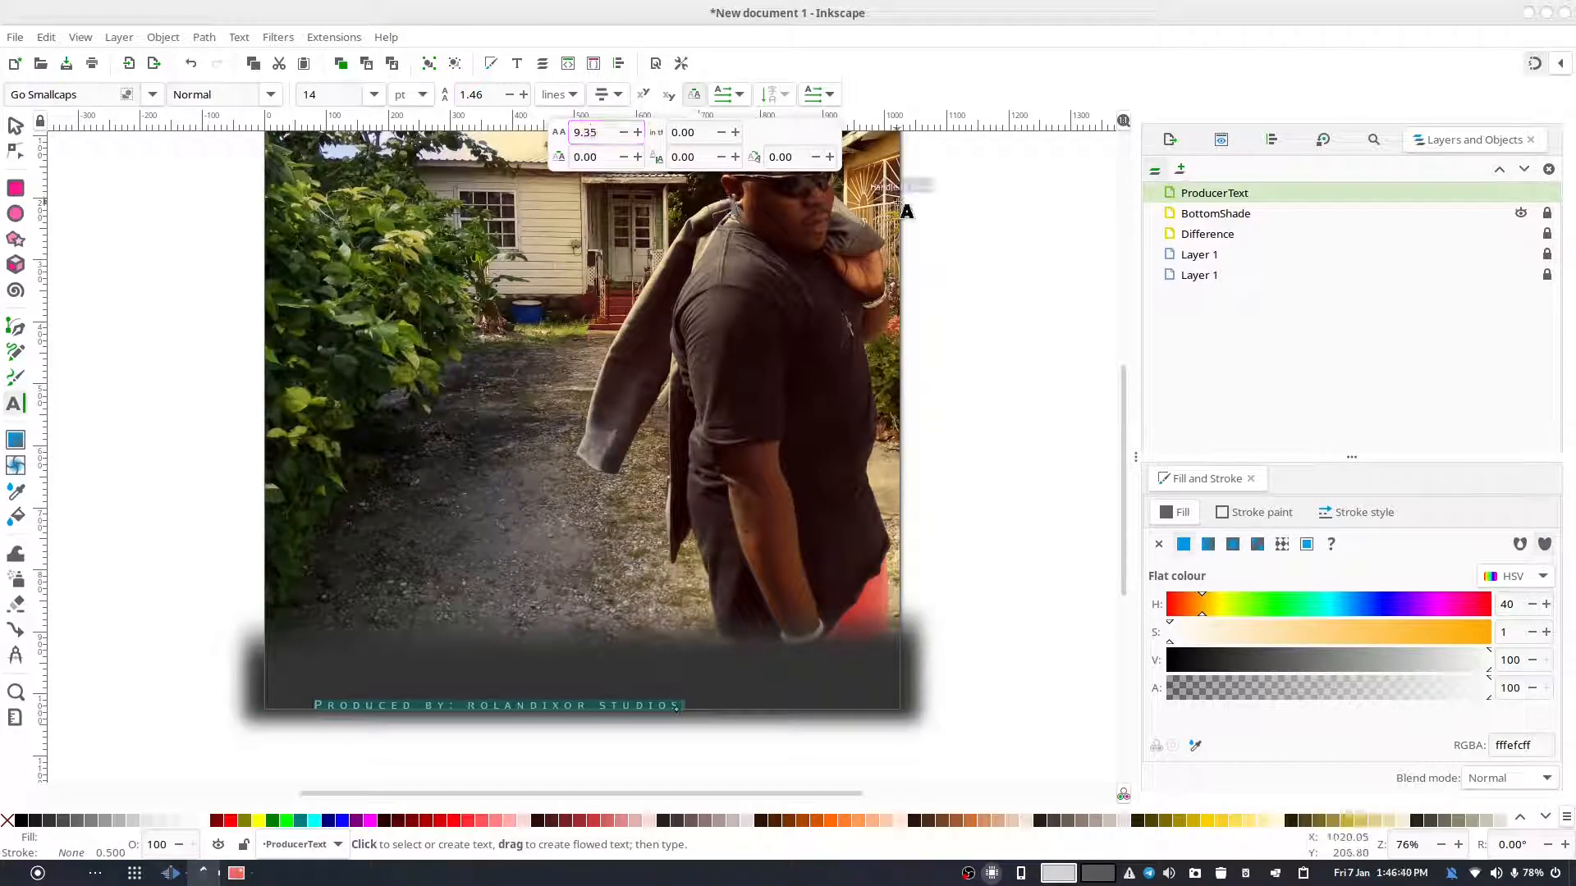
- Move the credit line inside the dark band, to about X 235, Y 973 px
click(13, 128)
click(600, 744)
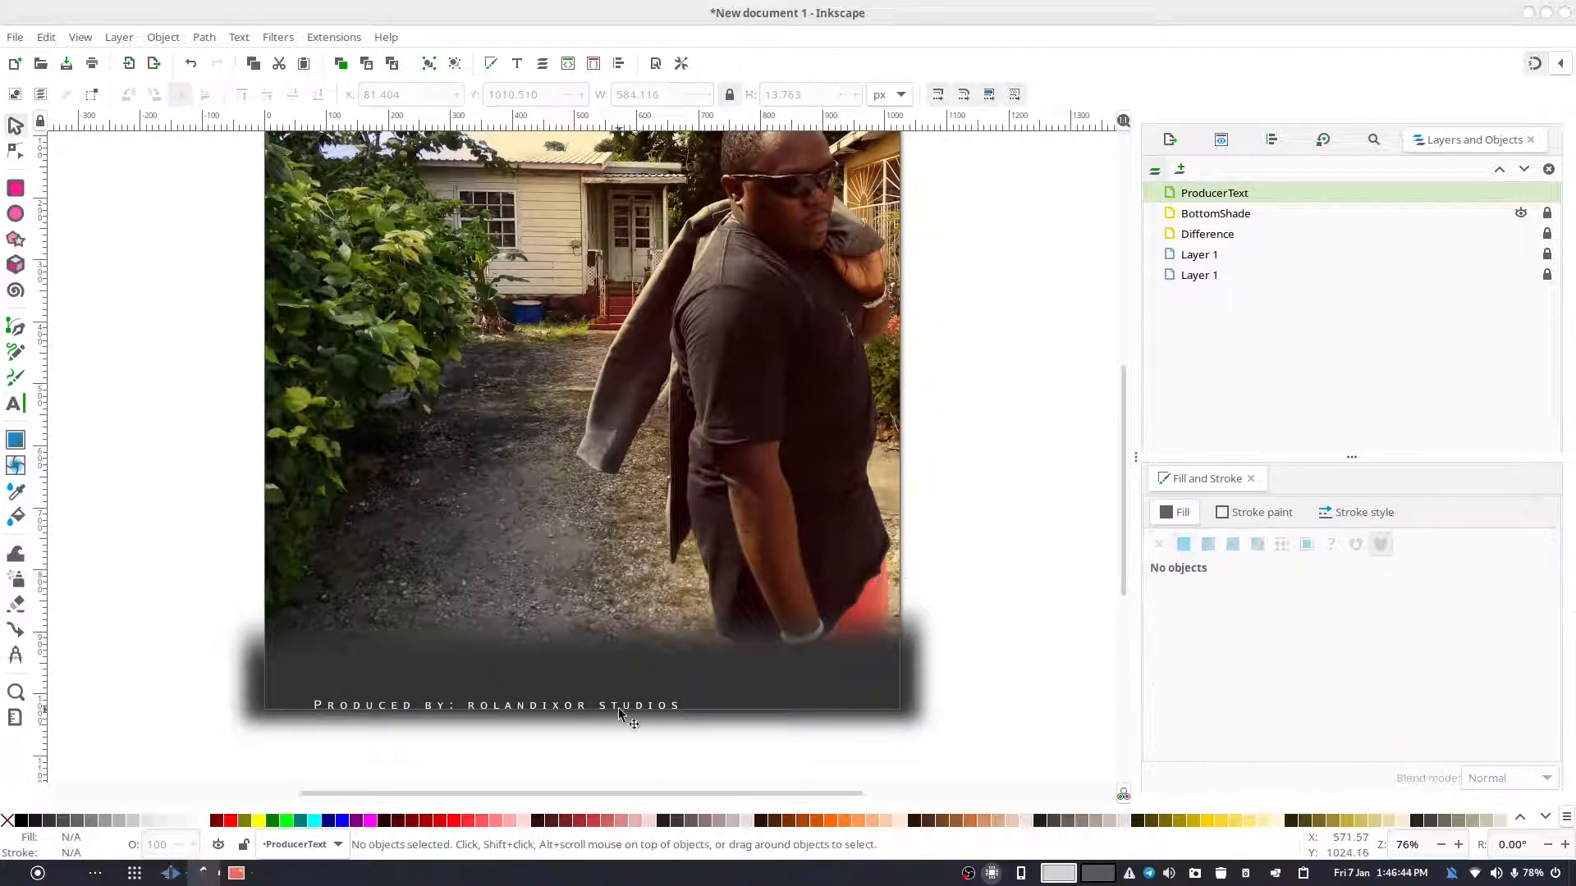
click(619, 714)
drag(621, 714, 702, 722)
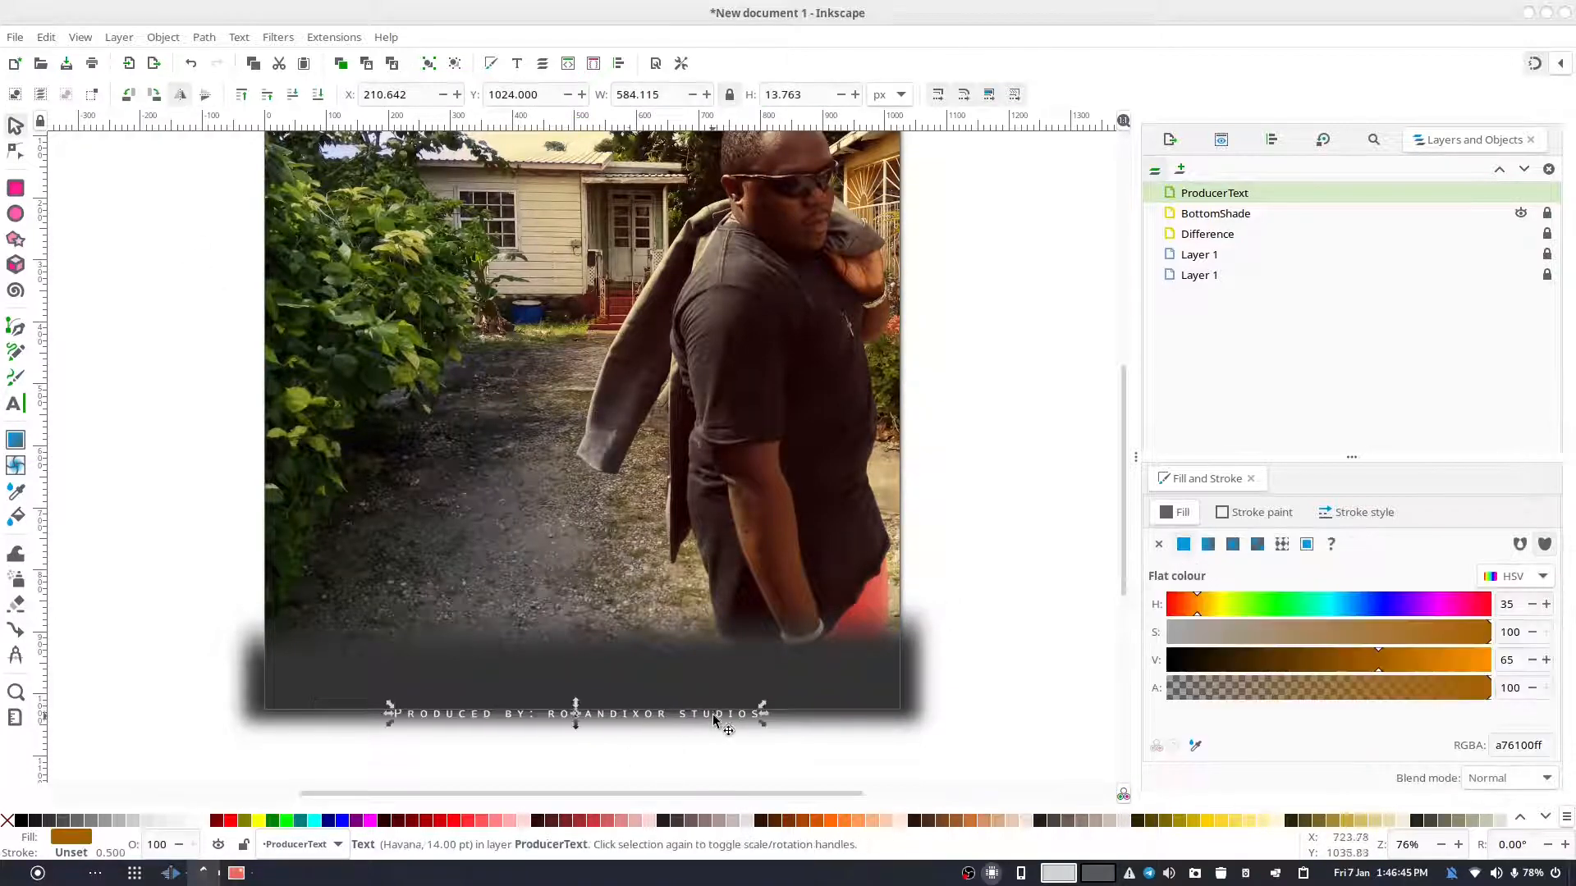
click(745, 688)
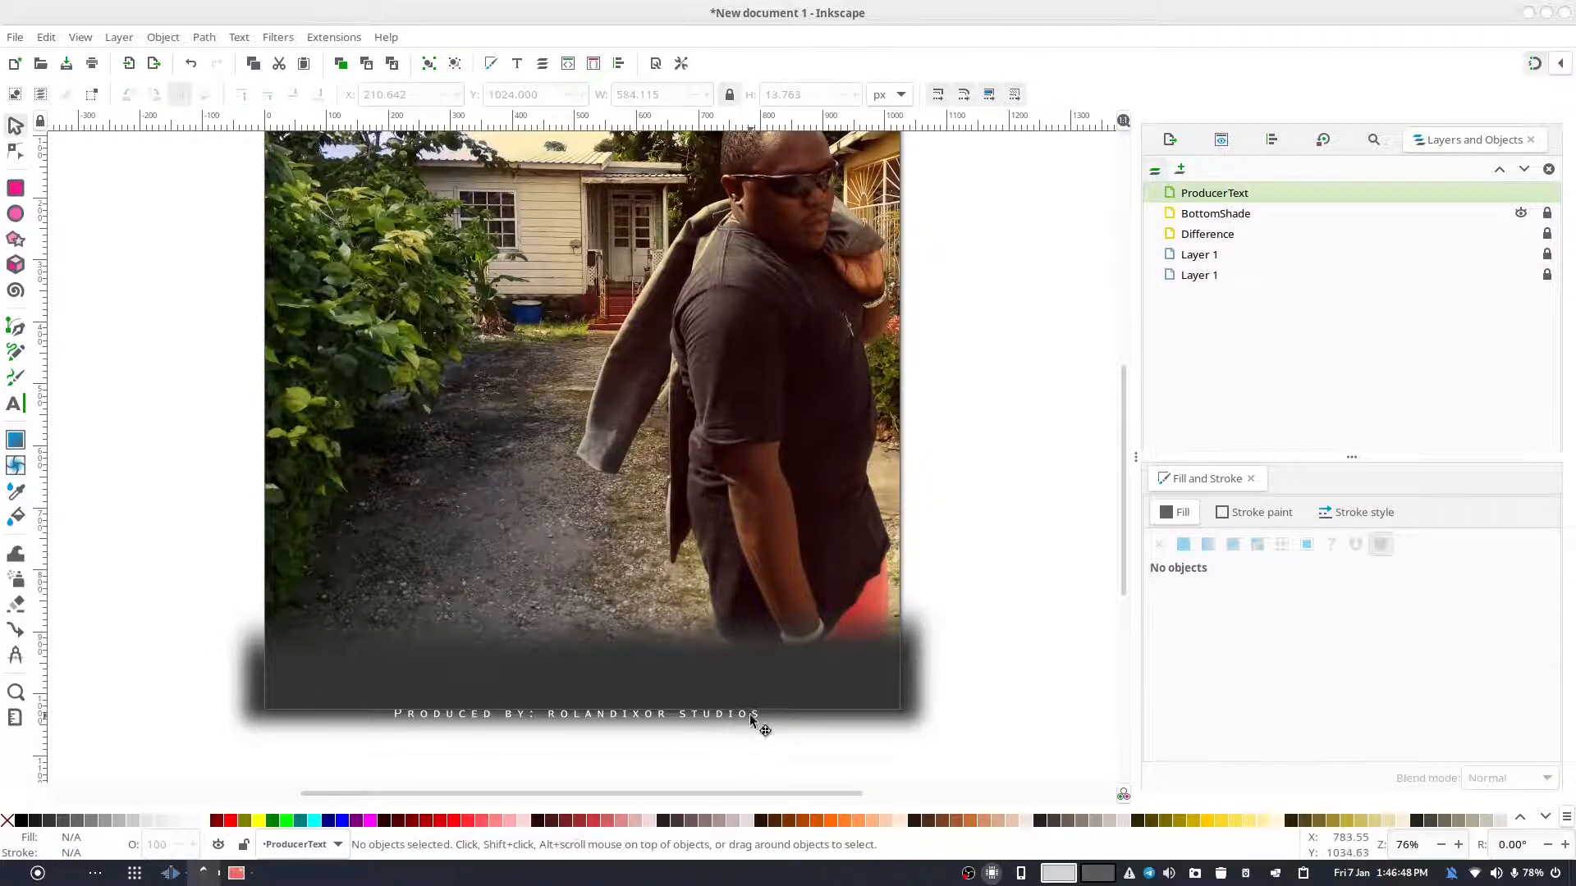
drag(750, 715, 771, 686)
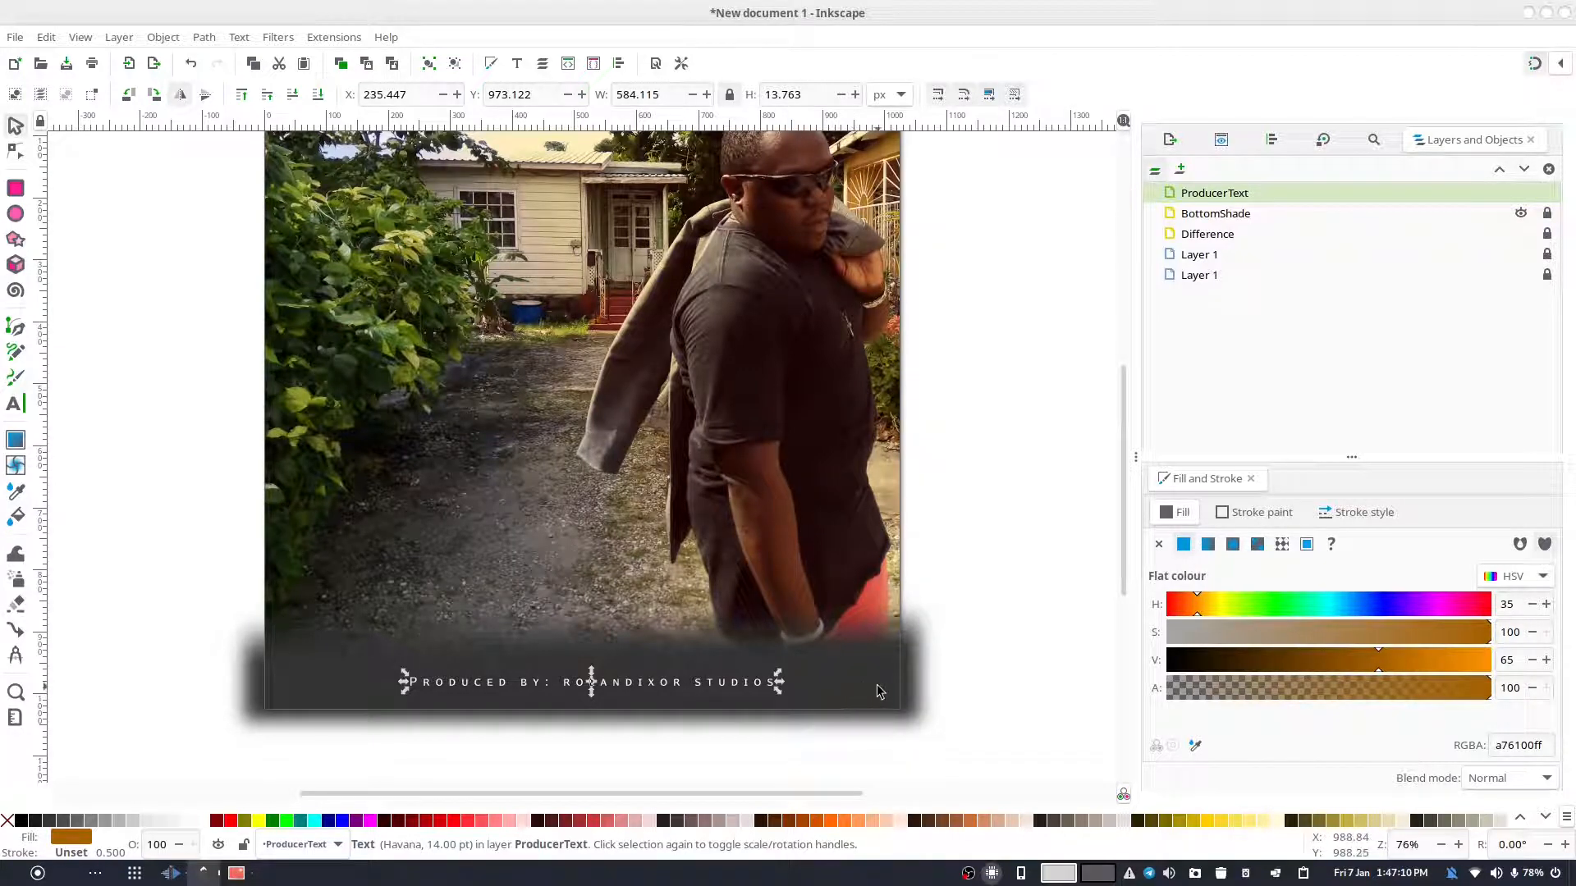
- Centre the credit line horizontally relative to the page and deselect it
click(1272, 138)
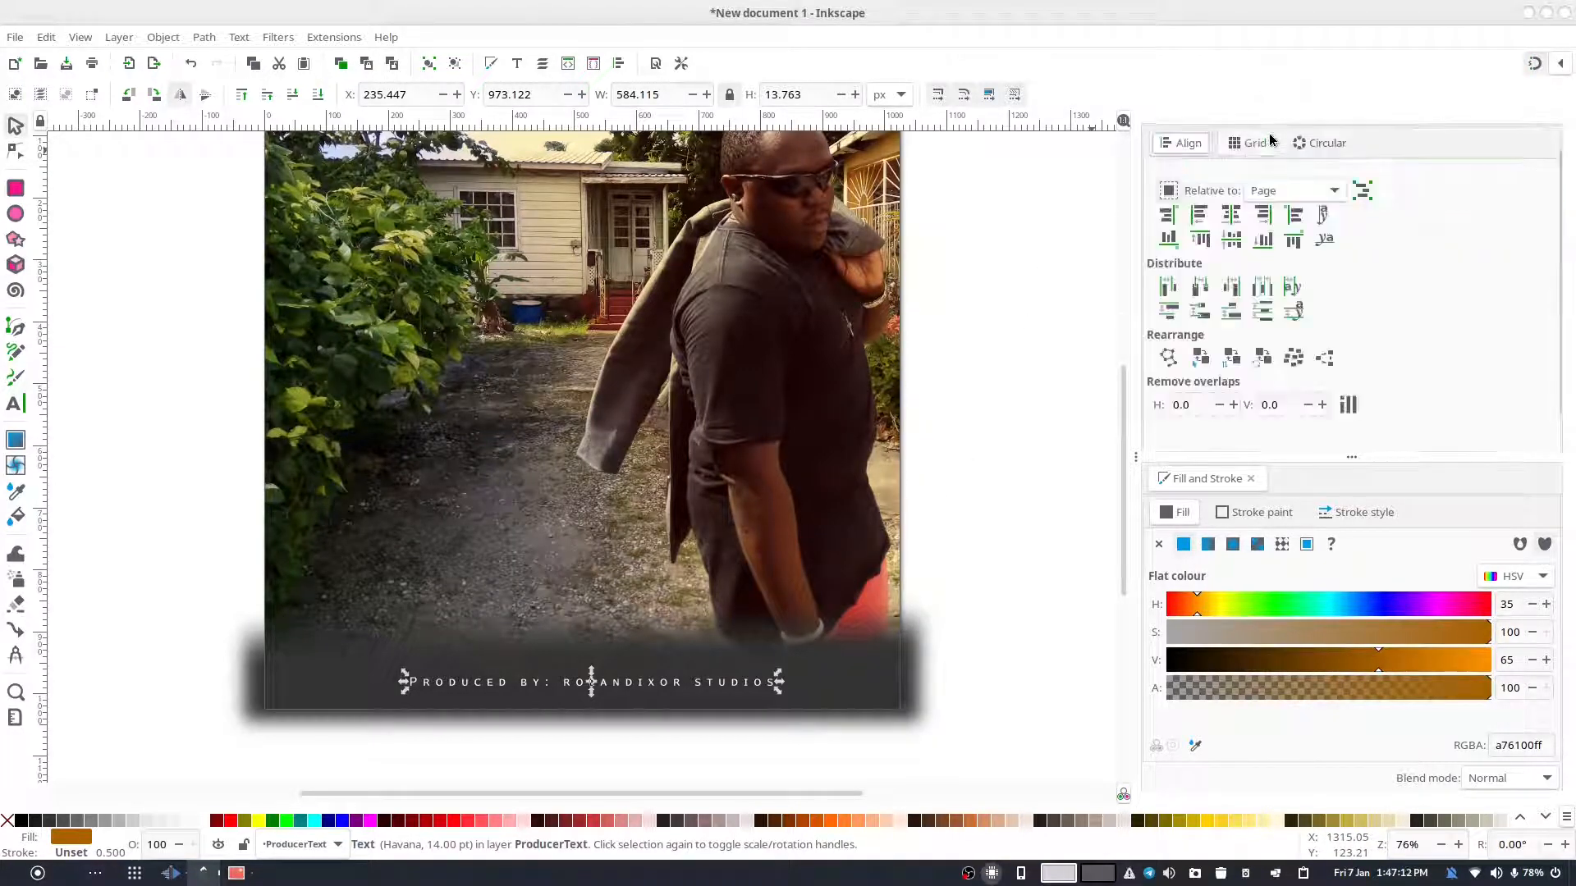
click(1233, 215)
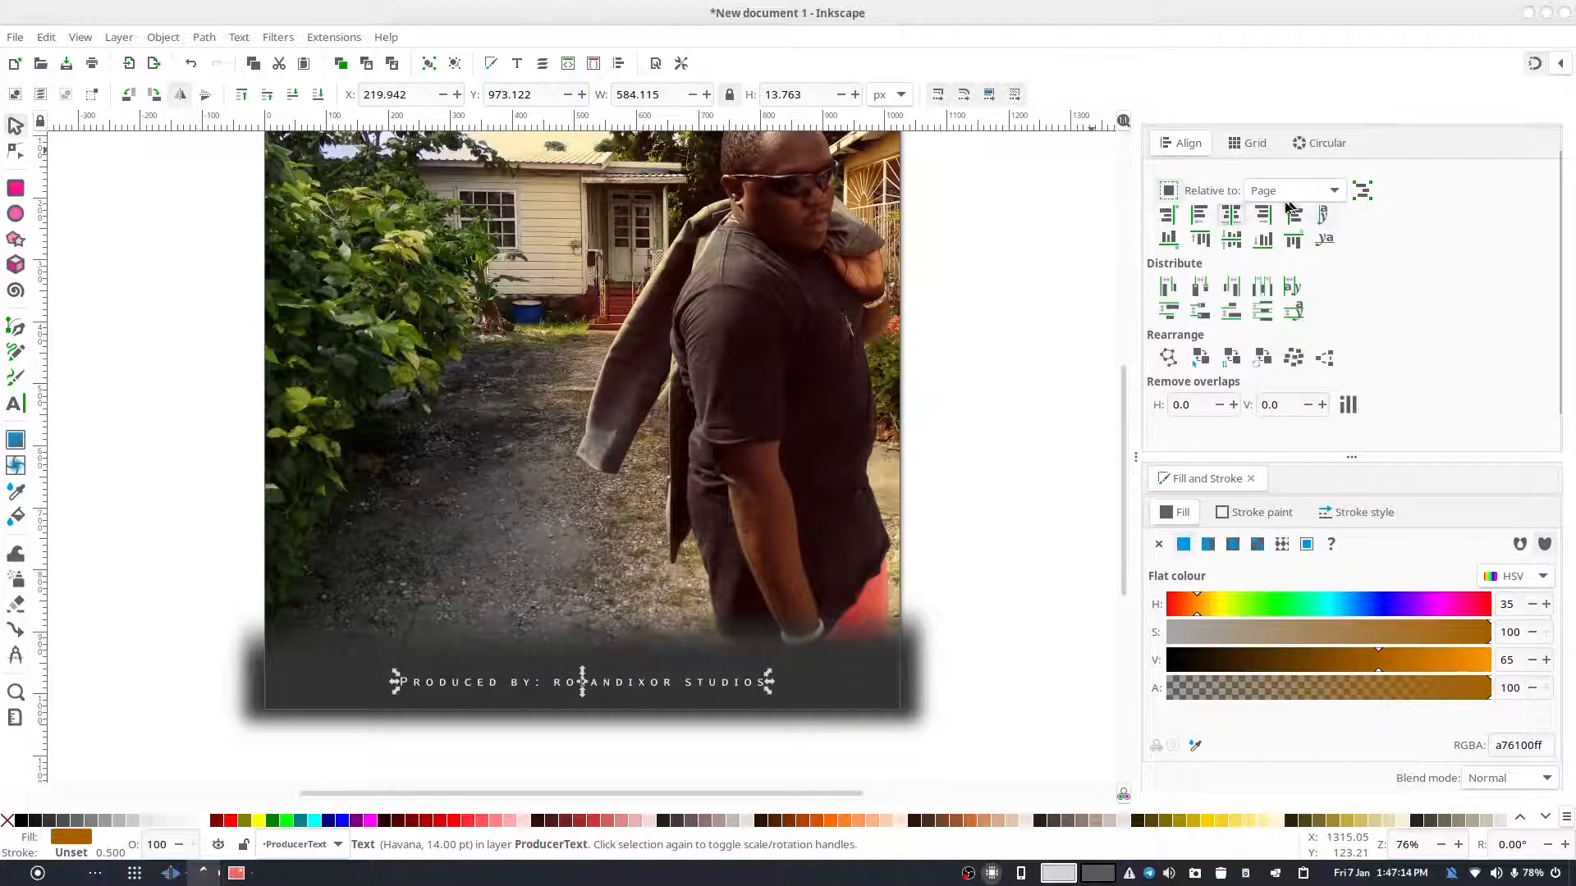
click(970, 458)
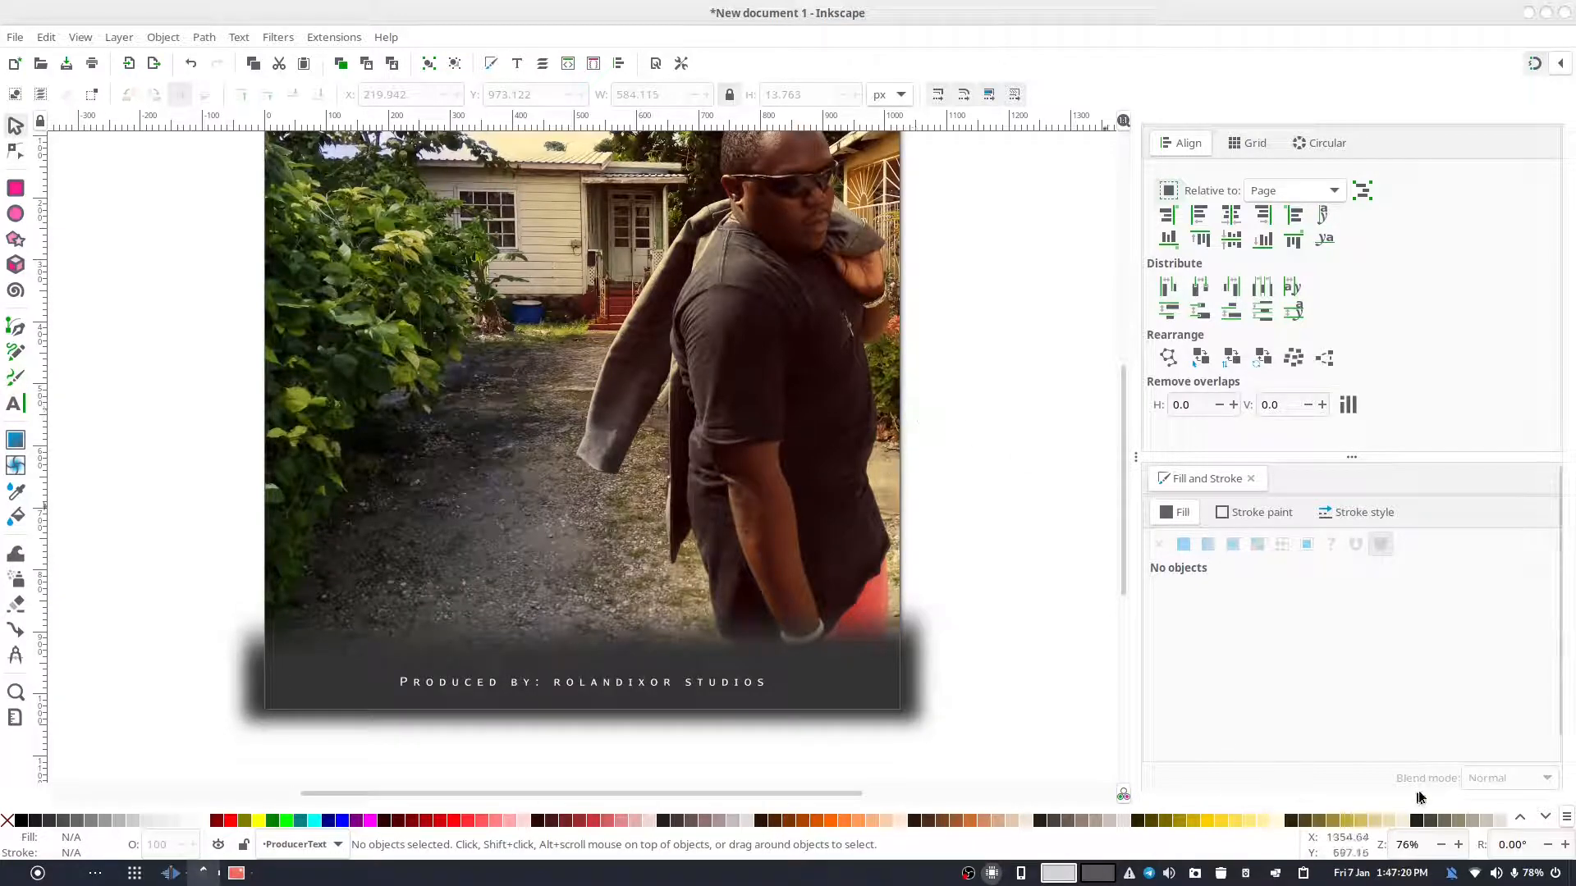
- Examine the design on the full page and in the small icon previews, and bring the layer list back
right_click(1420, 848)
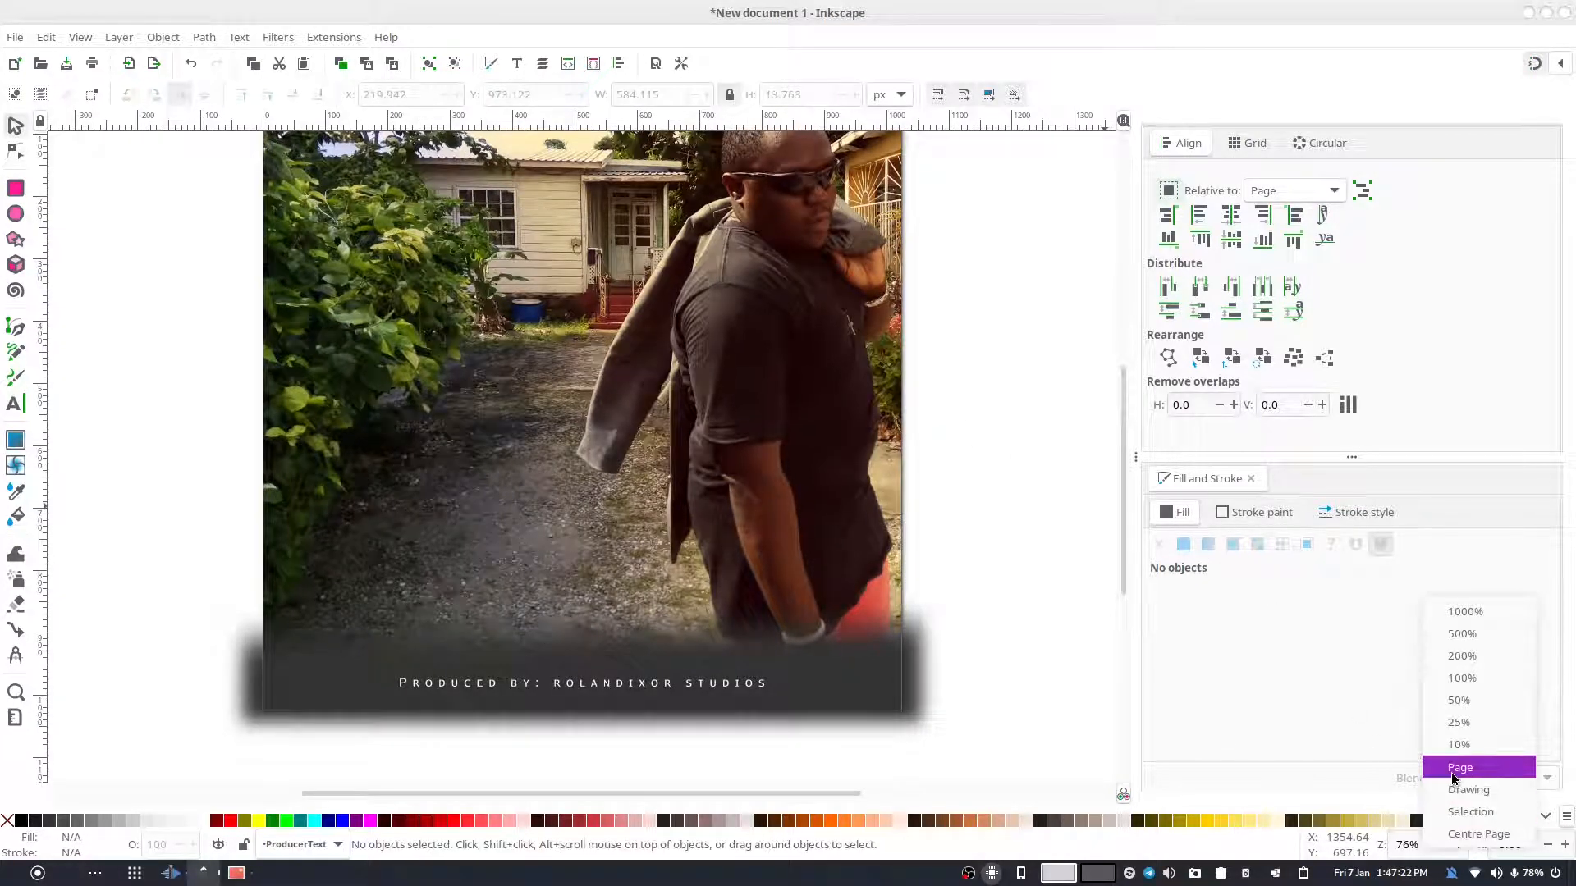
click(1451, 773)
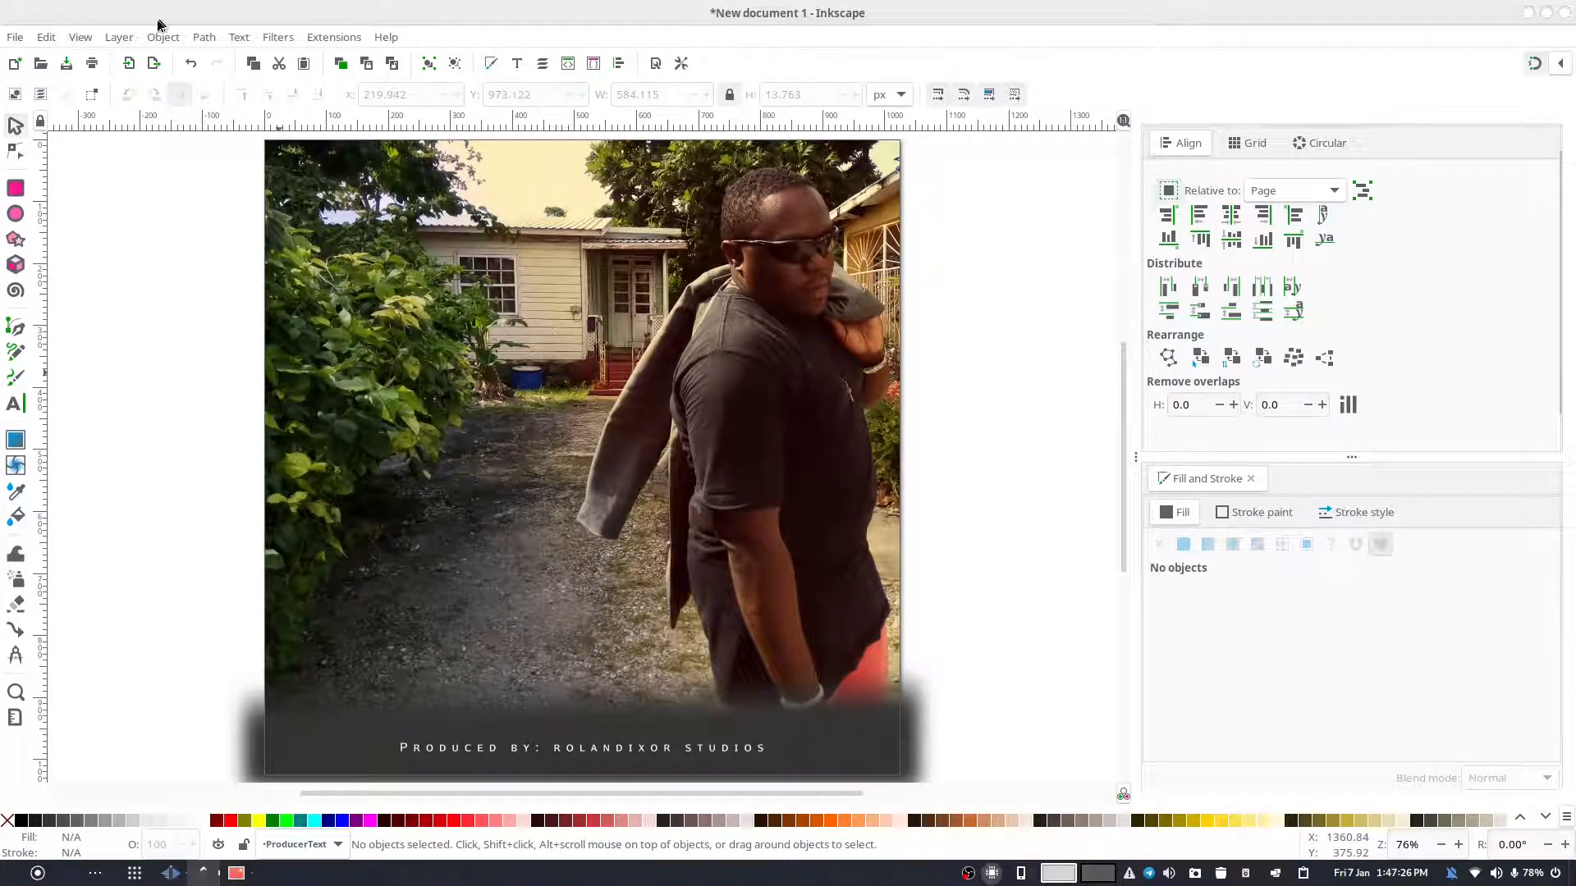
click(79, 36)
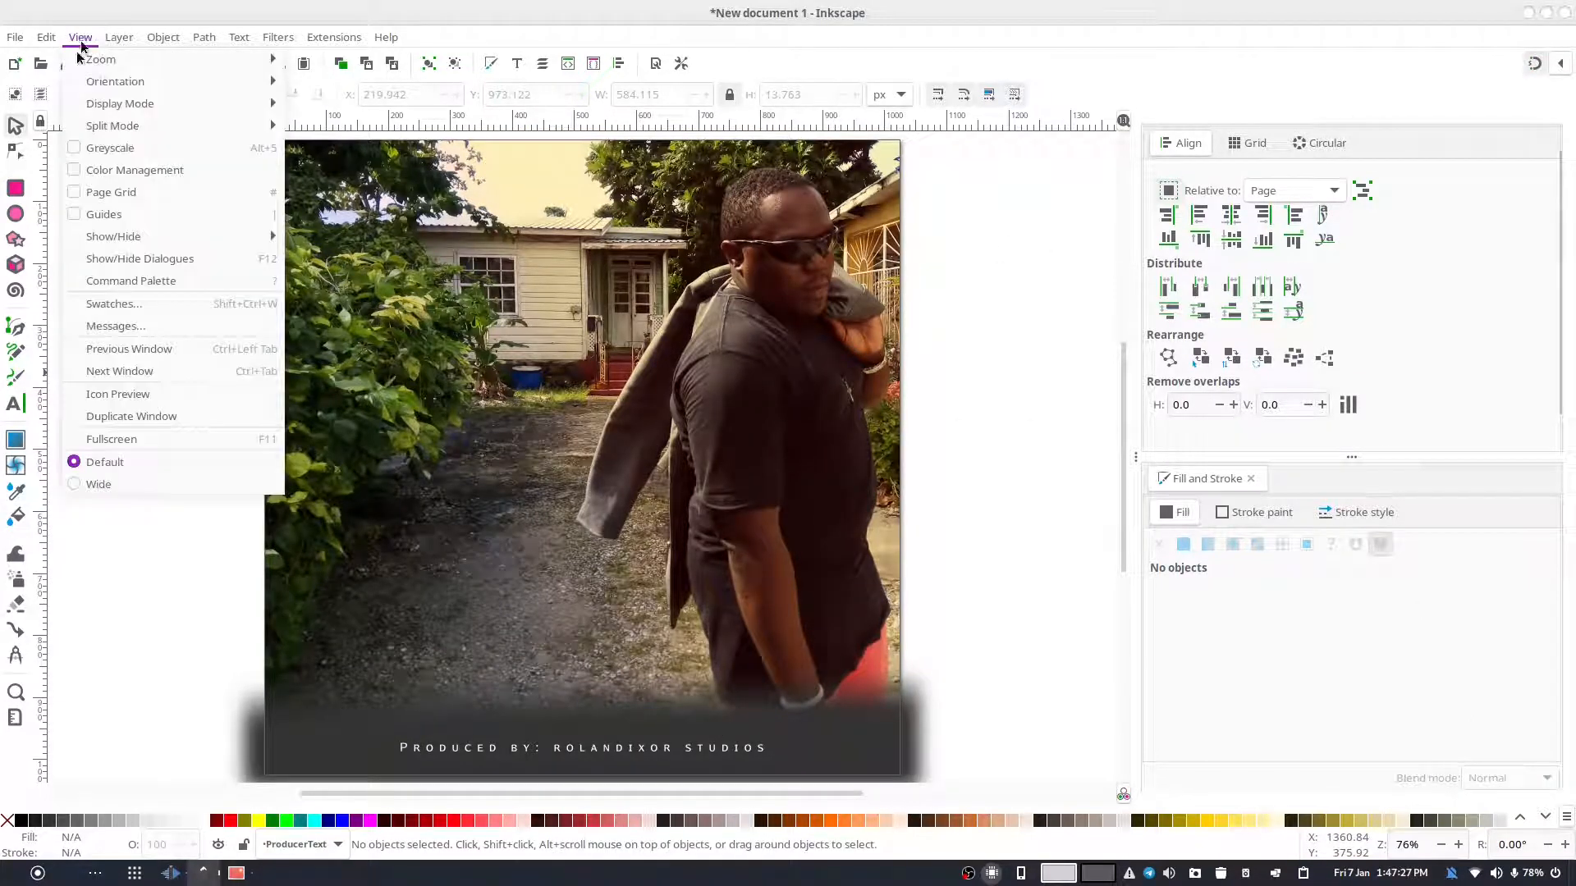
click(124, 394)
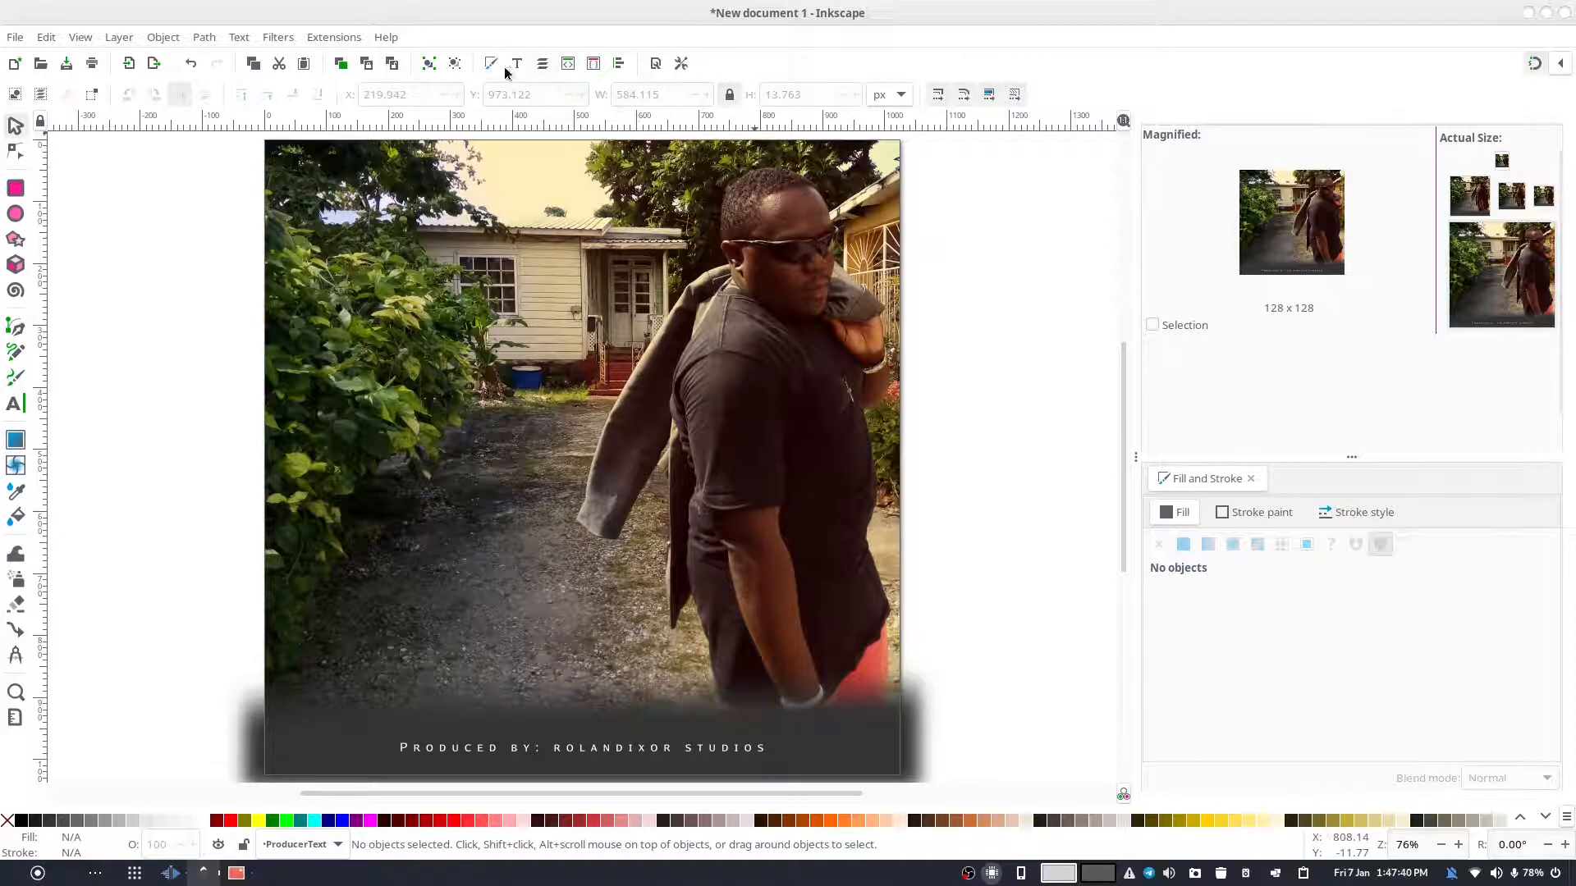
click(544, 66)
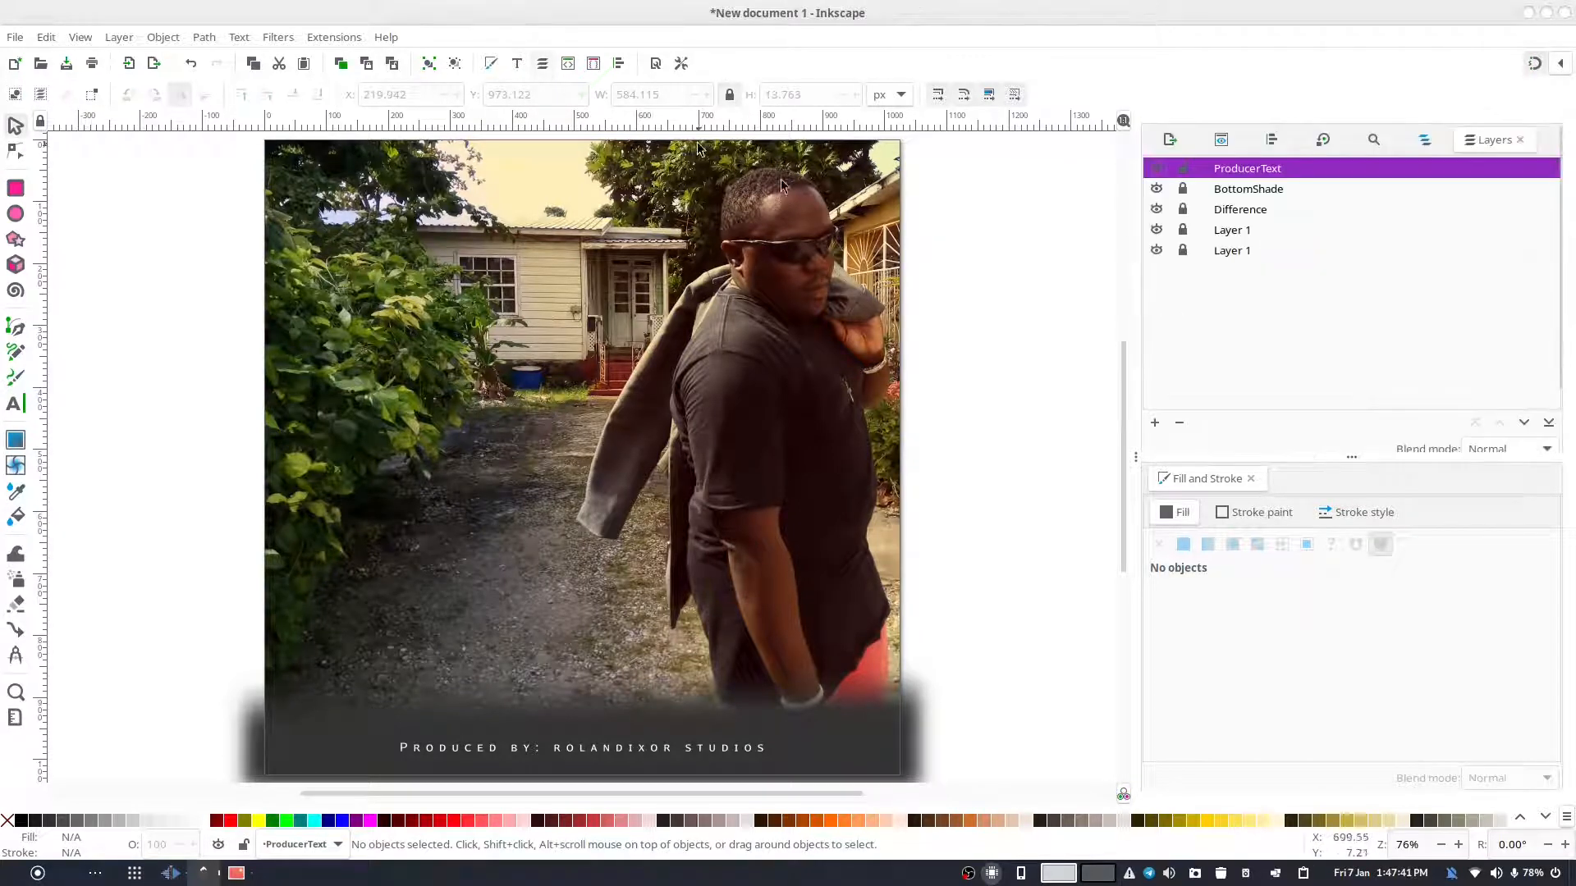
- Lock the ProducerText layer and add a layer named "Album Text" above it
click(1183, 170)
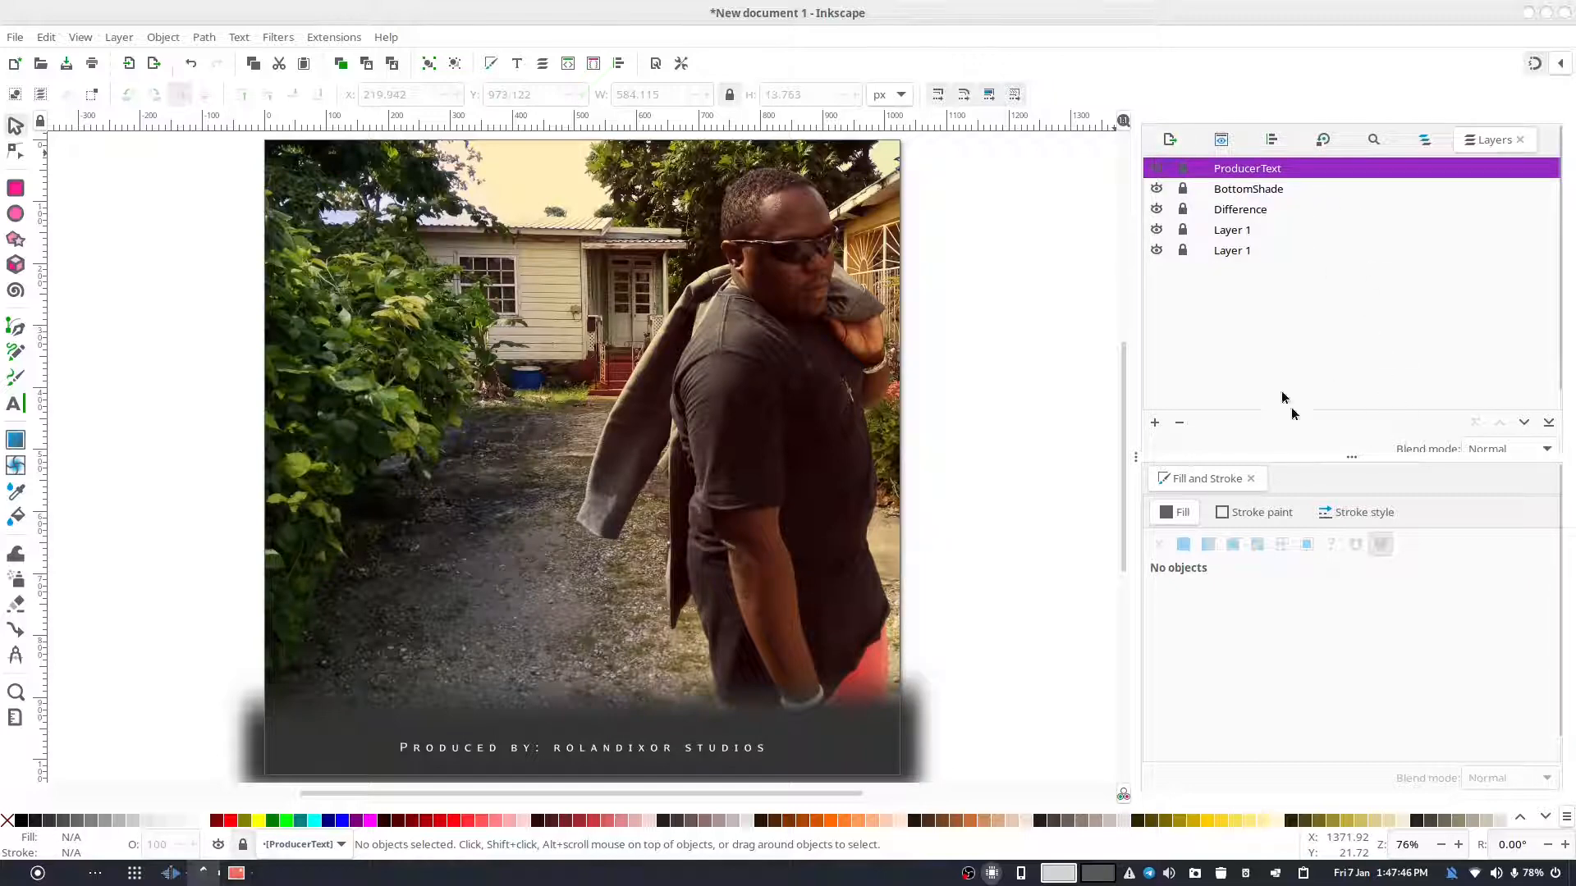
click(1156, 423)
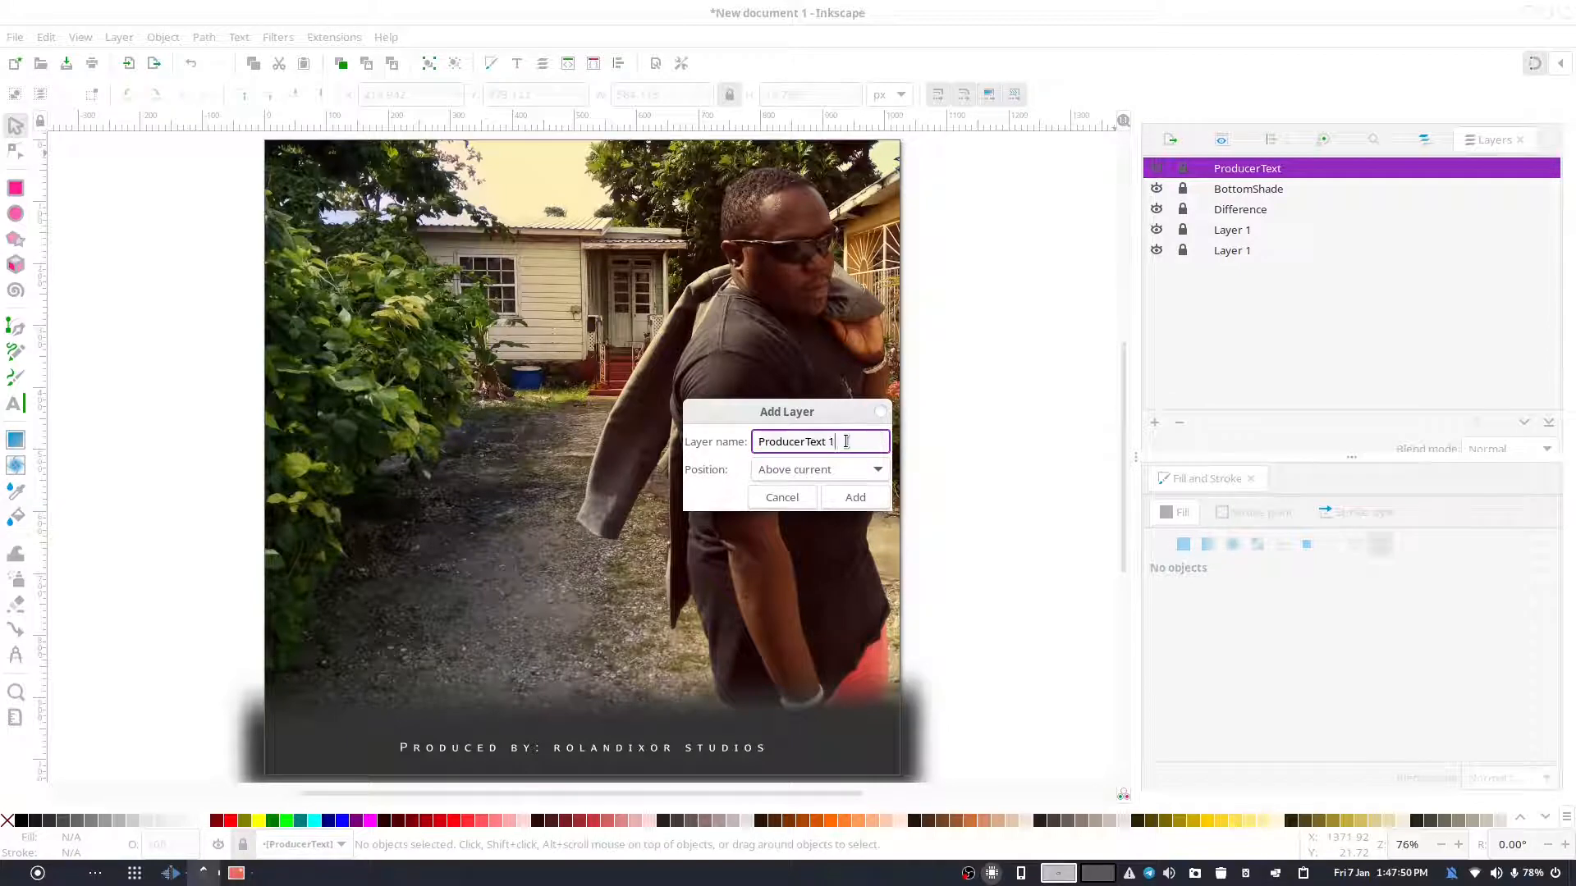
text(Album Text)
key(Return)
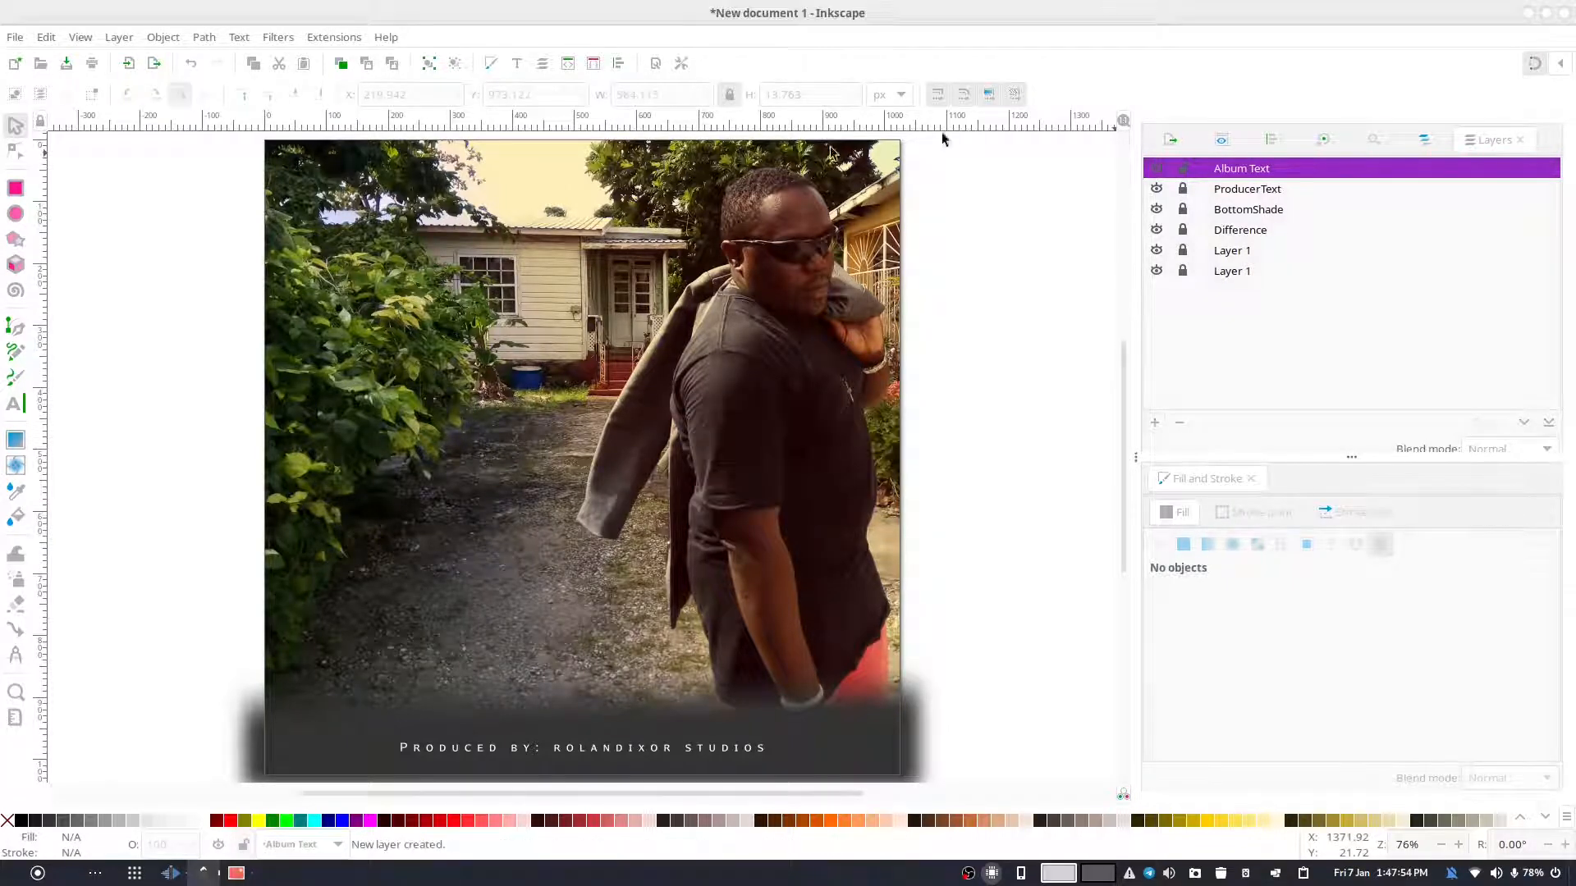
- Add the title "STAGES OF LIFE" over the bushes, broken before "LIFE", and right-align its two lines
click(14, 403)
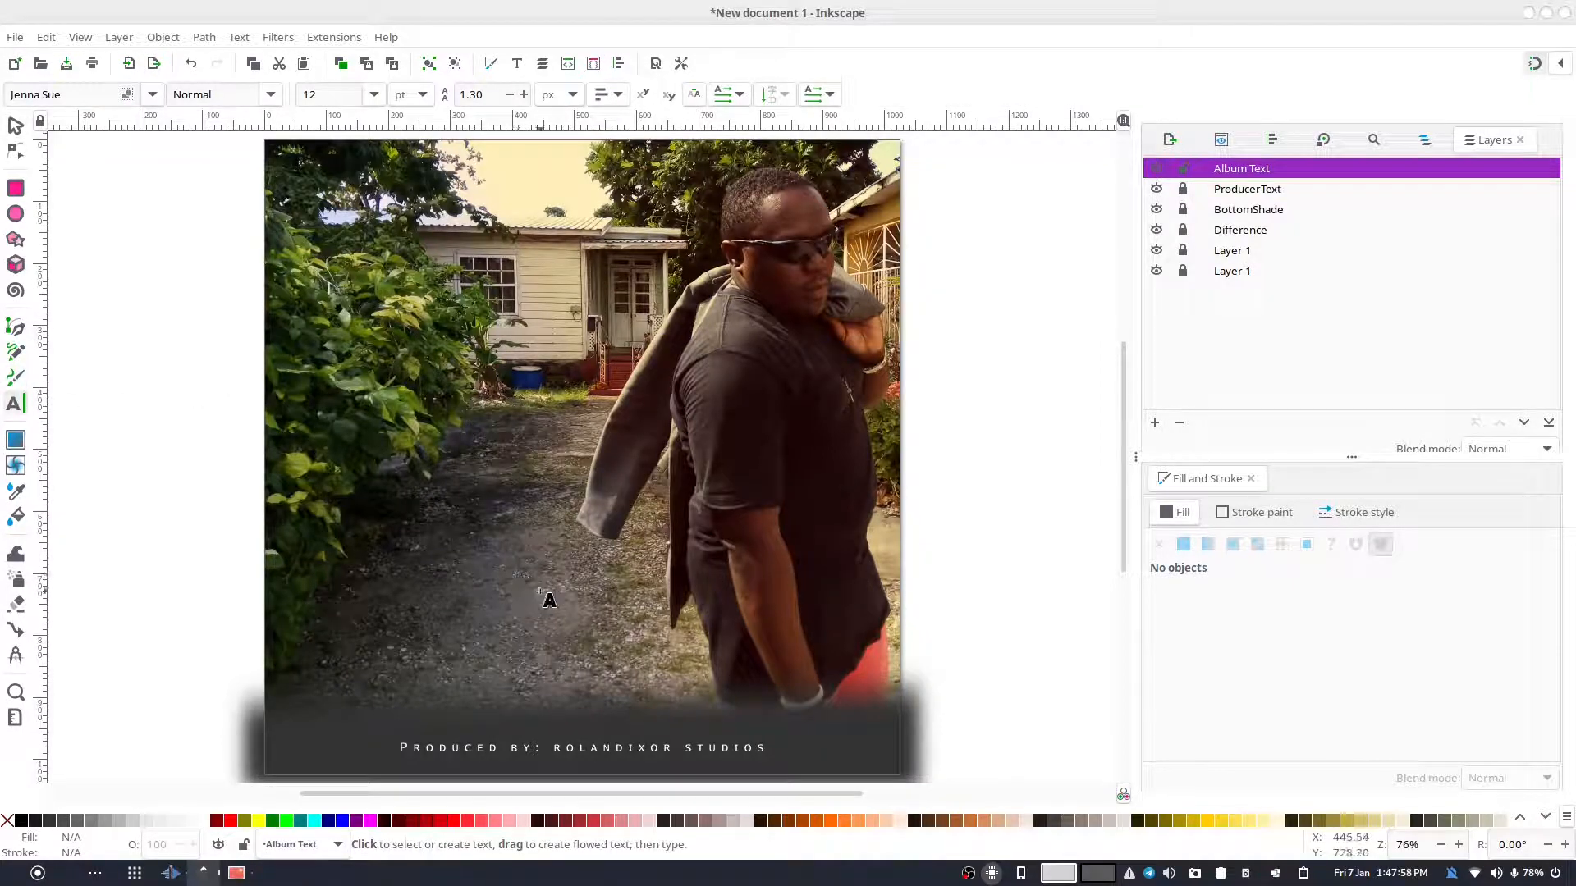
text(STA)
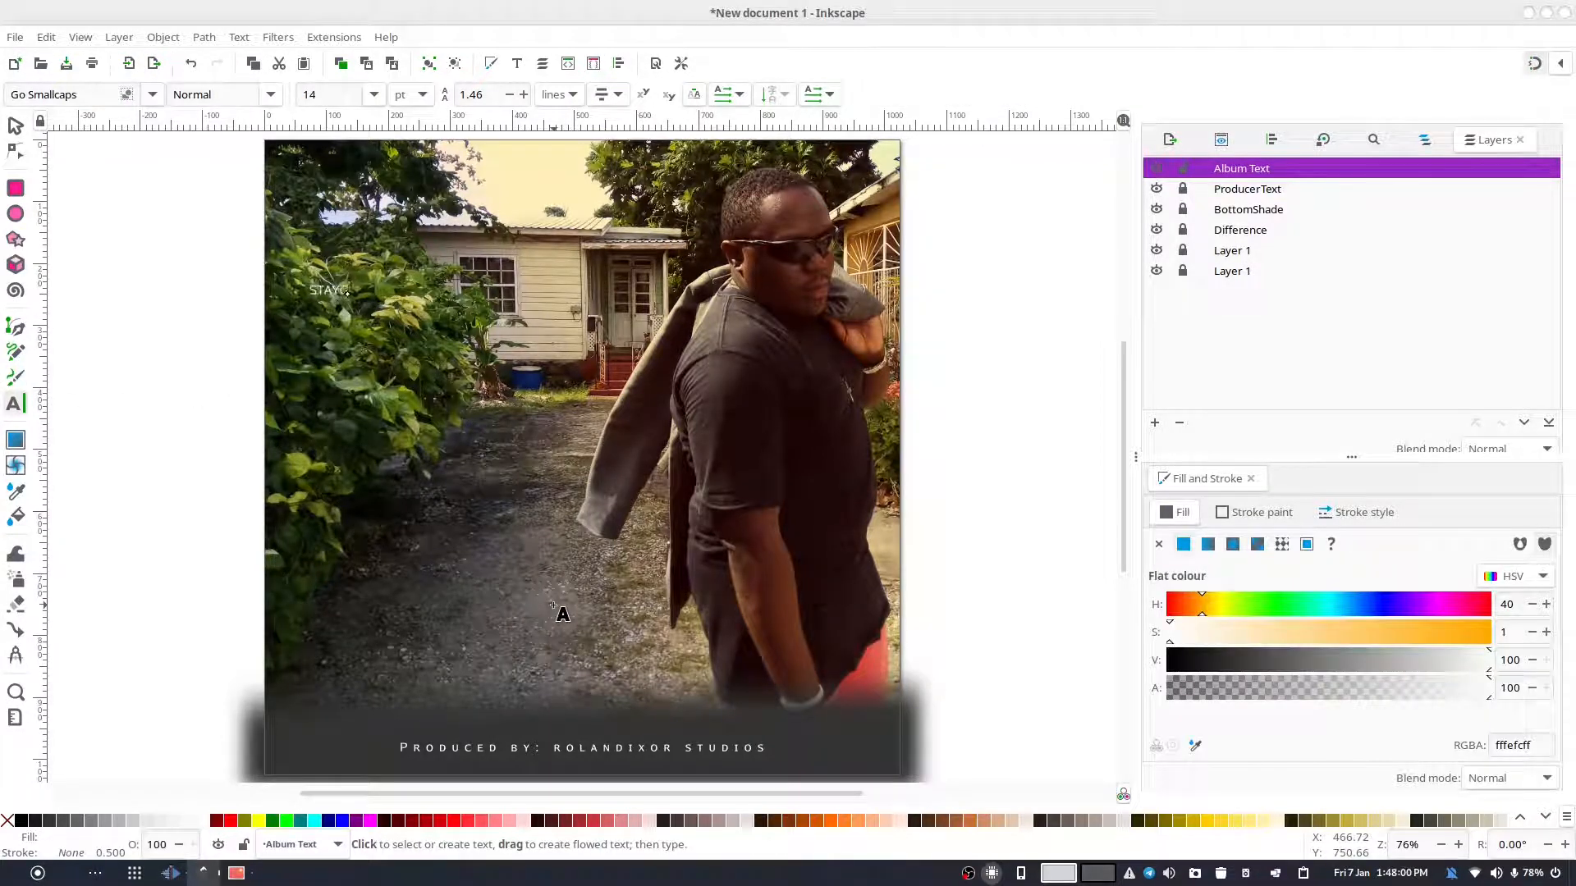
text(GES OF)
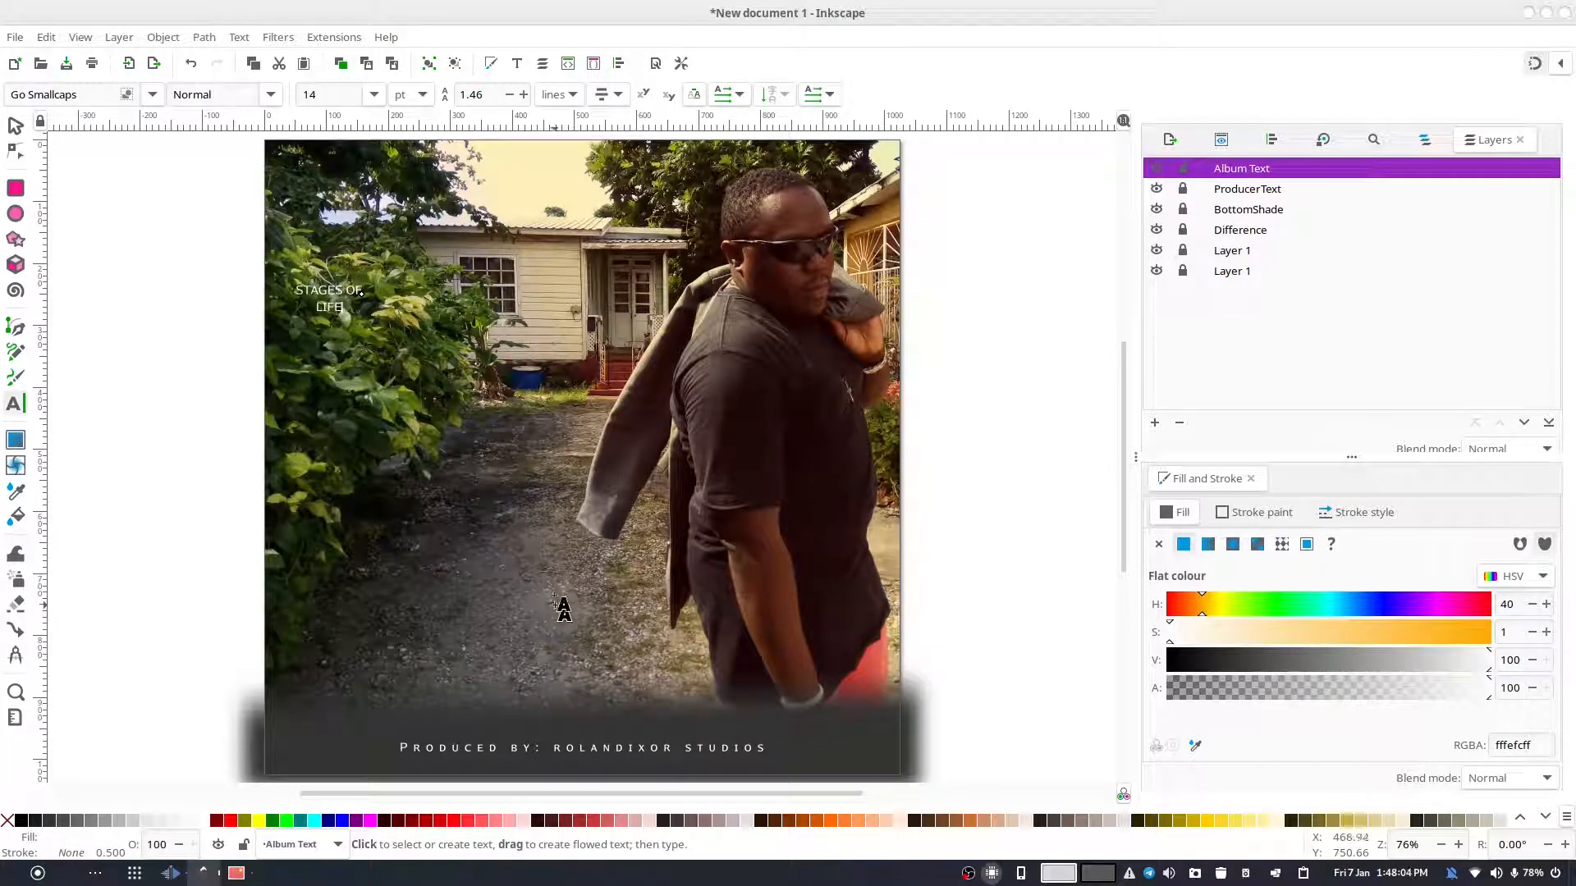
click(608, 93)
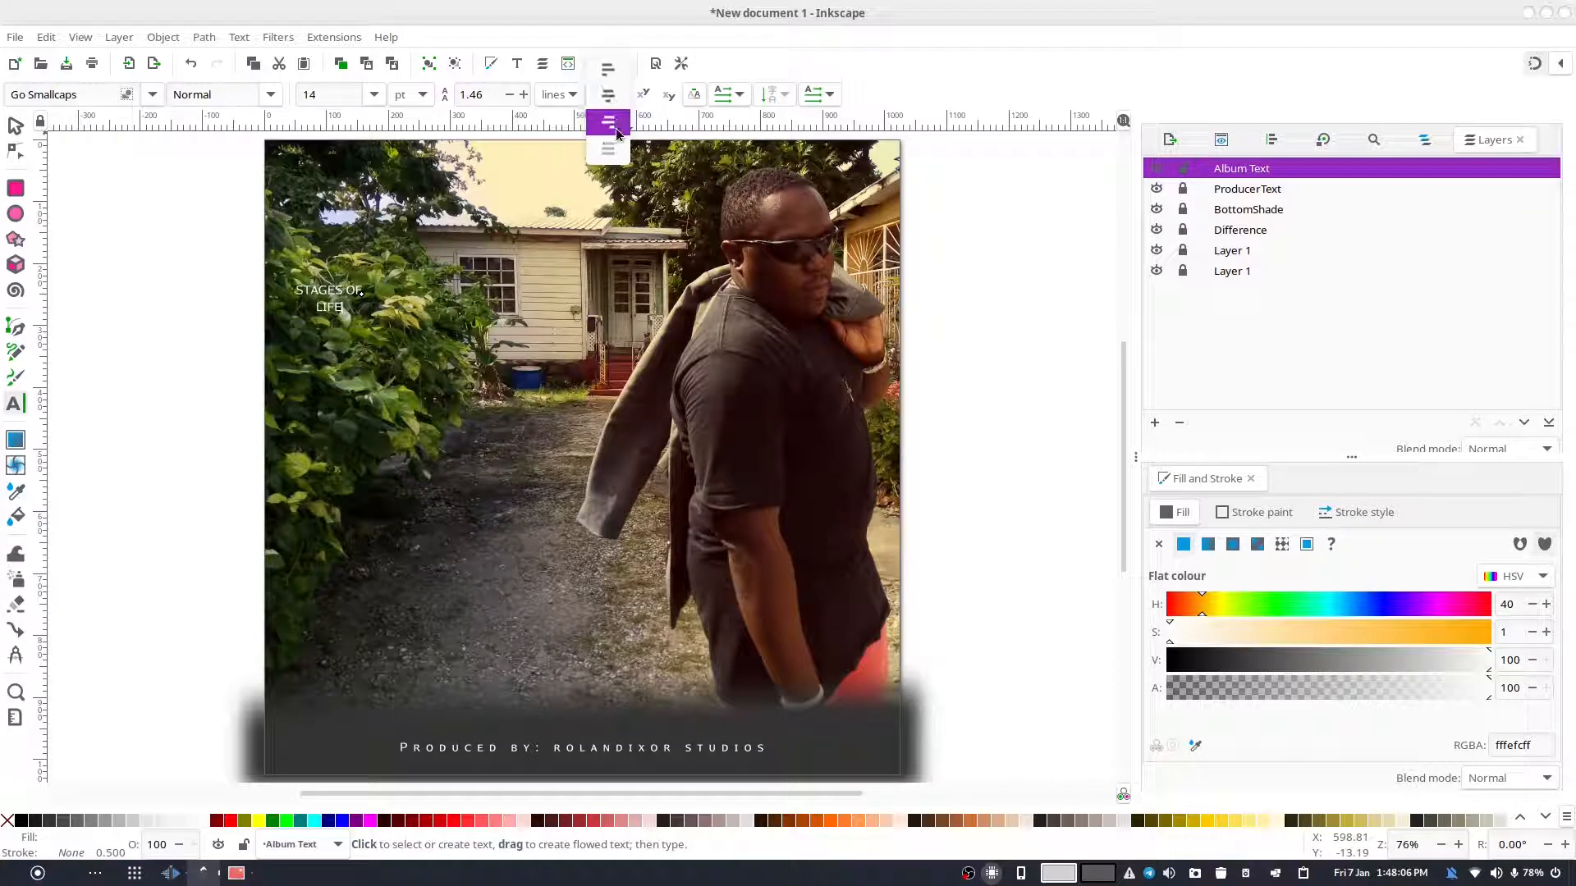
click(606, 144)
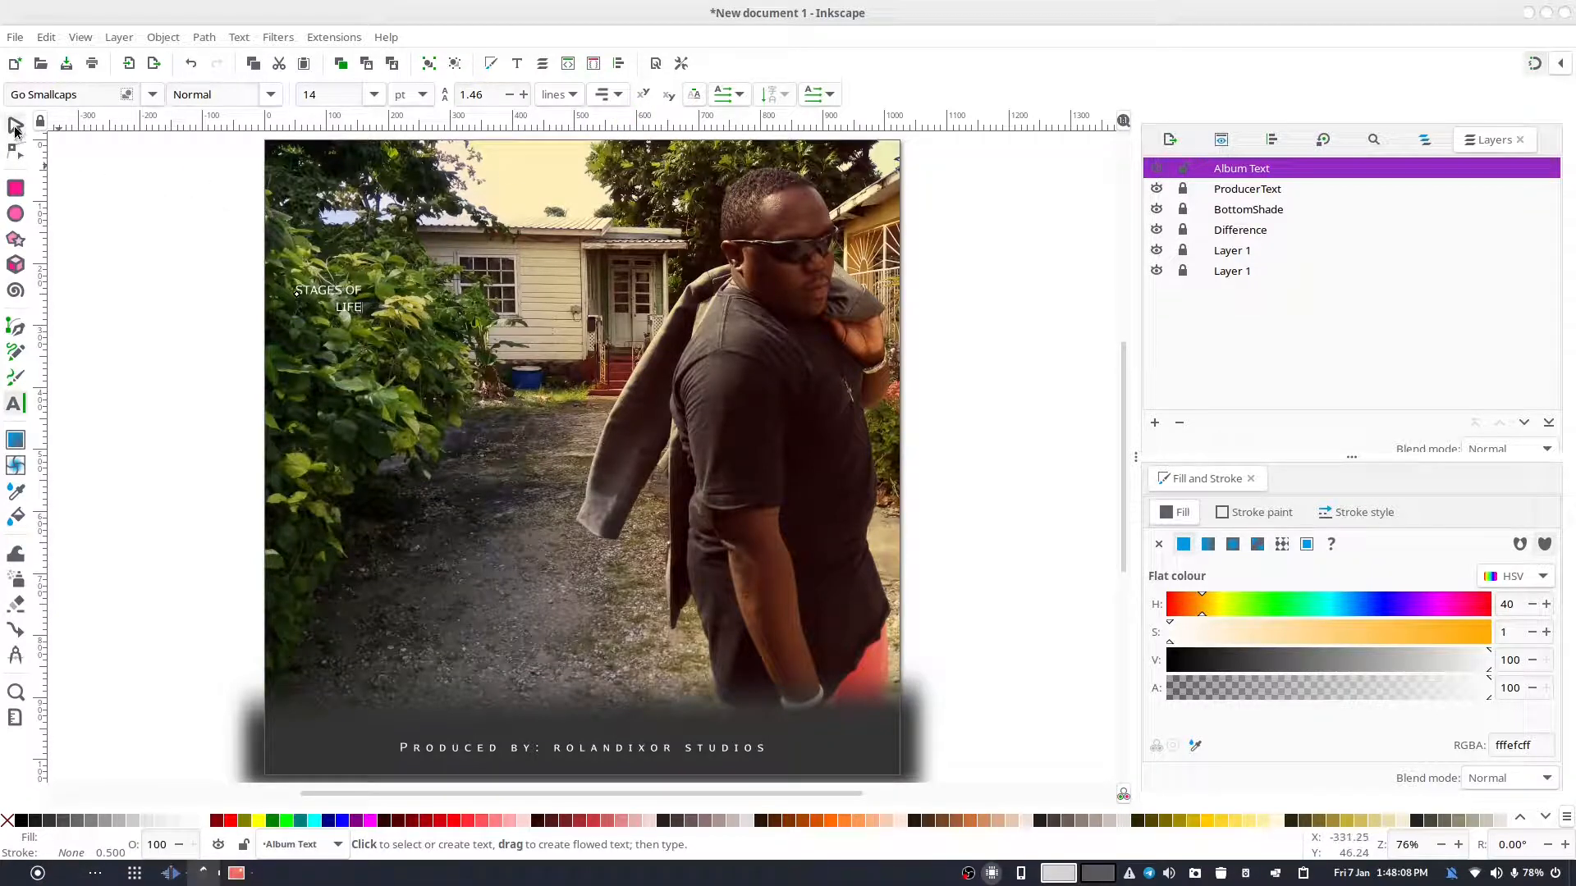
- Enlarge the title to about 644 px wide and place it at about X 32, Y 80 px
click(16, 127)
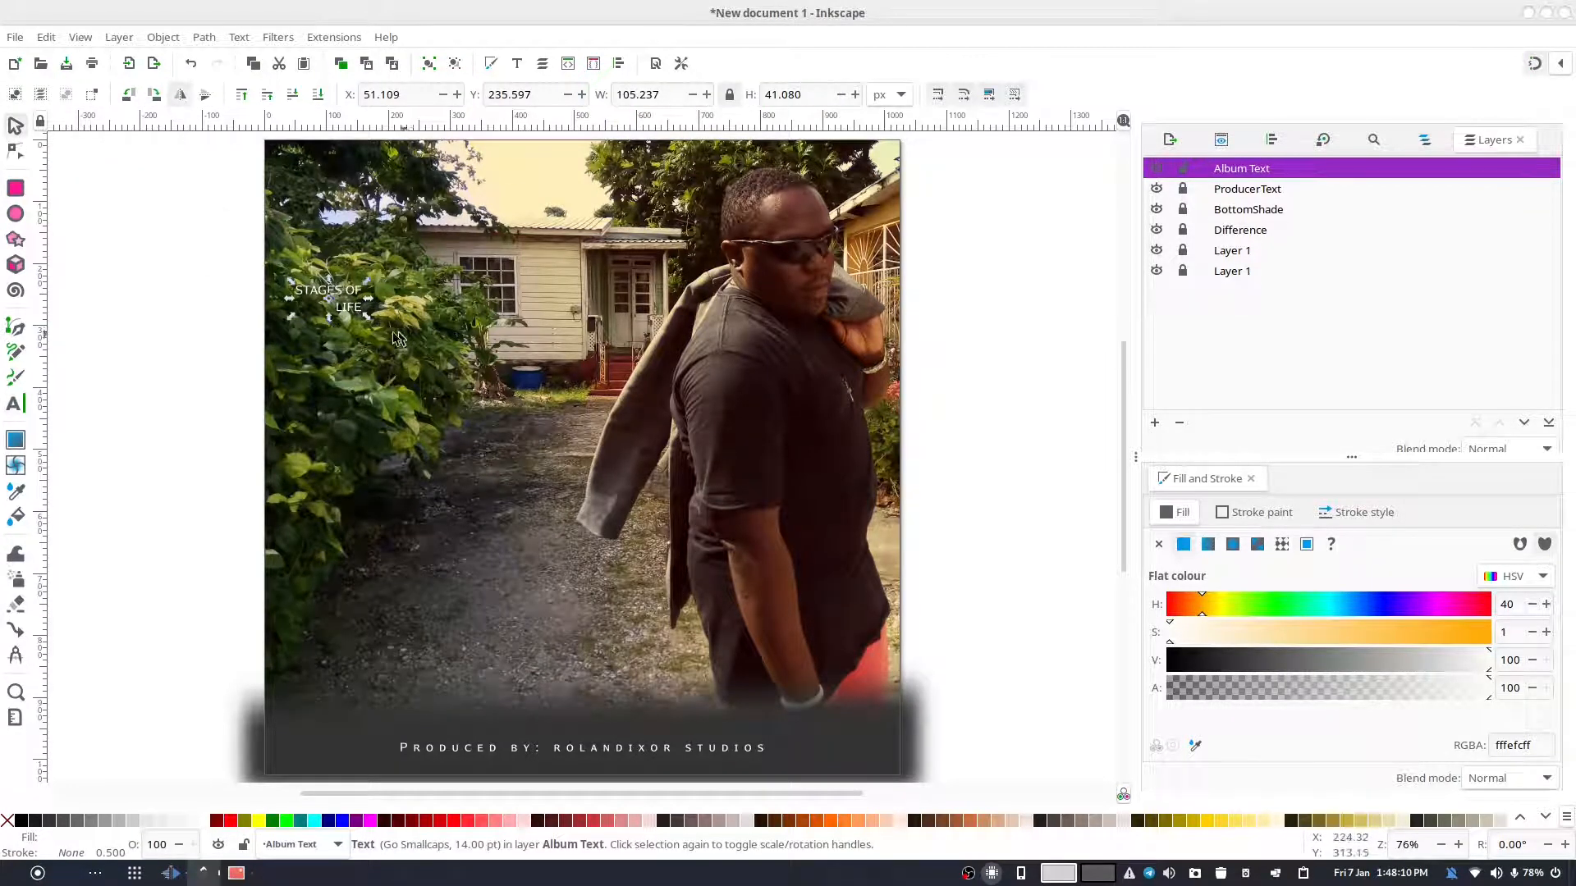
key(shift)
drag(367, 320, 532, 381)
drag(504, 272, 662, 243)
key(t)
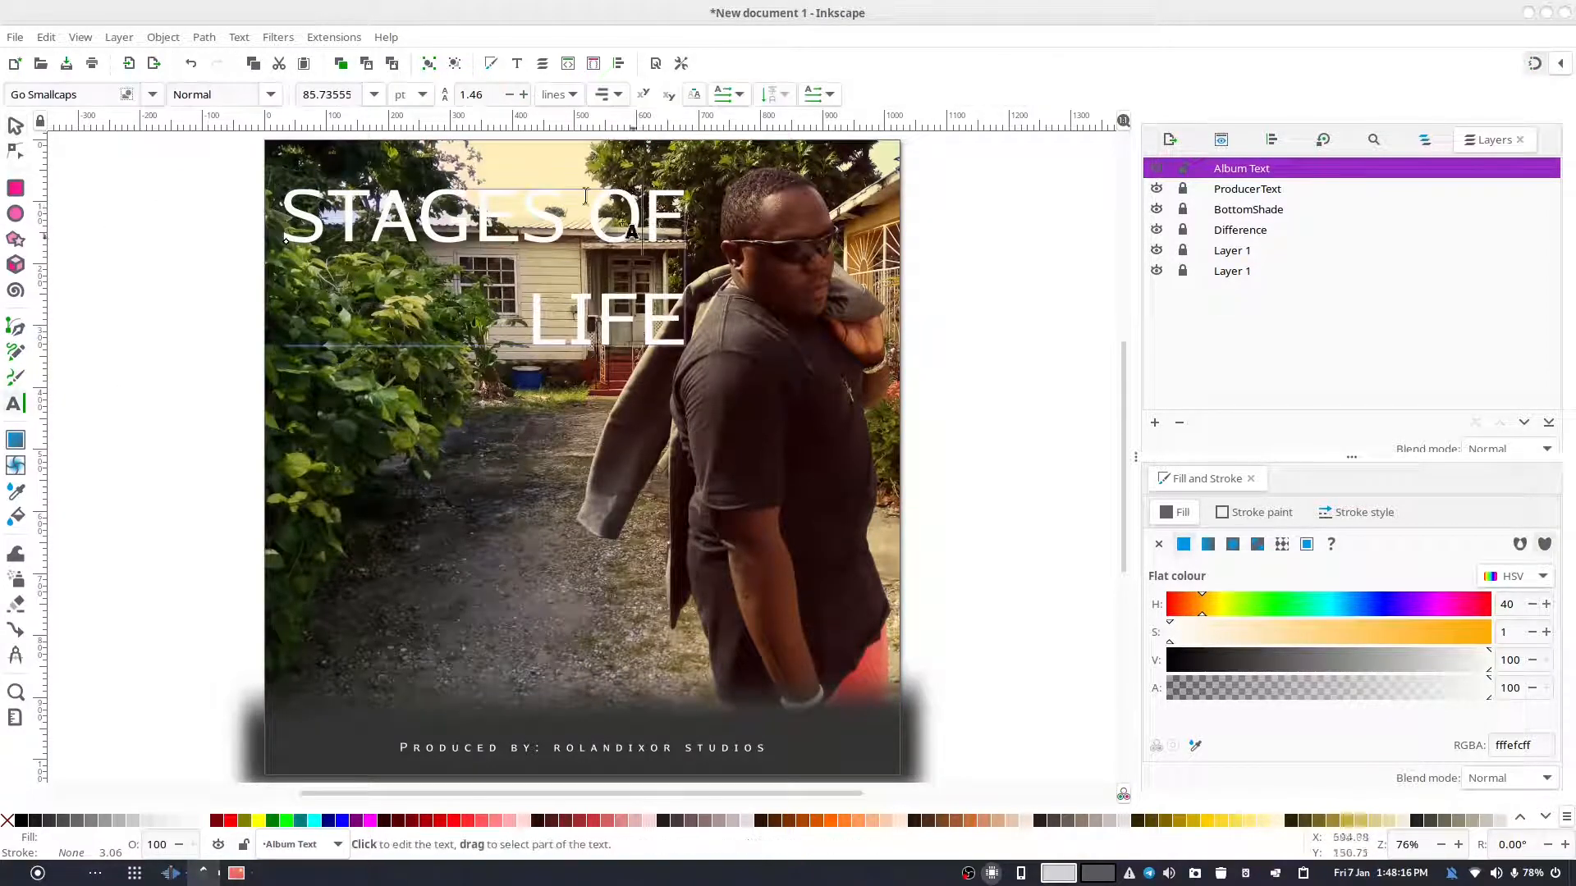
key(ctrl+a)
click(18, 126)
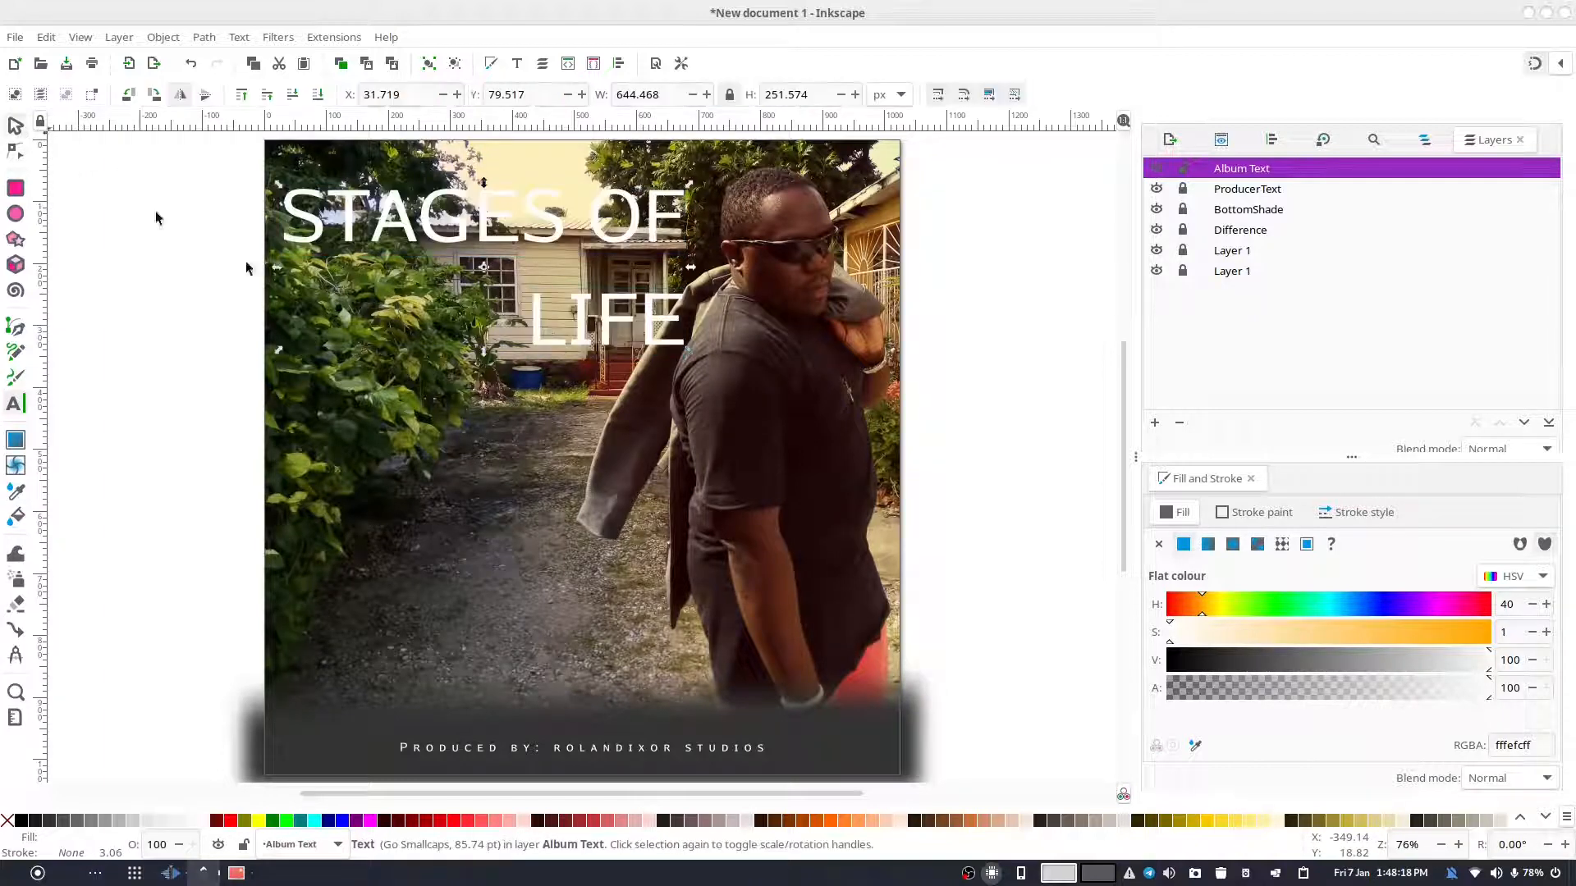
- Try breaking the title before "OF" so it reads "STAGES" over "OF LIFE", and undo the line changes
double_click(577, 224)
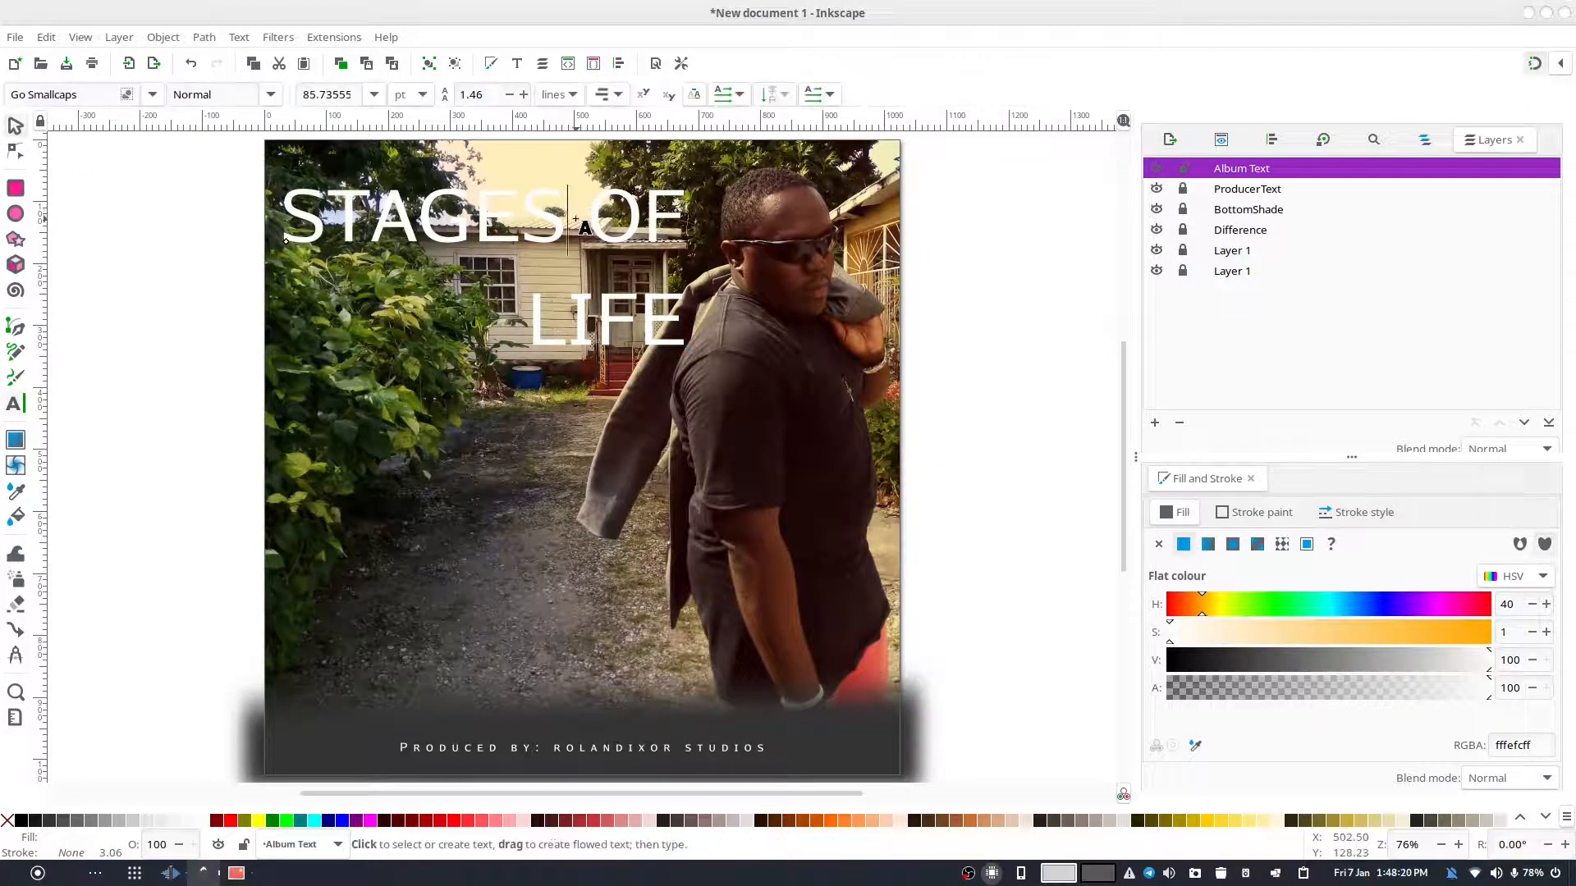
key(Return)
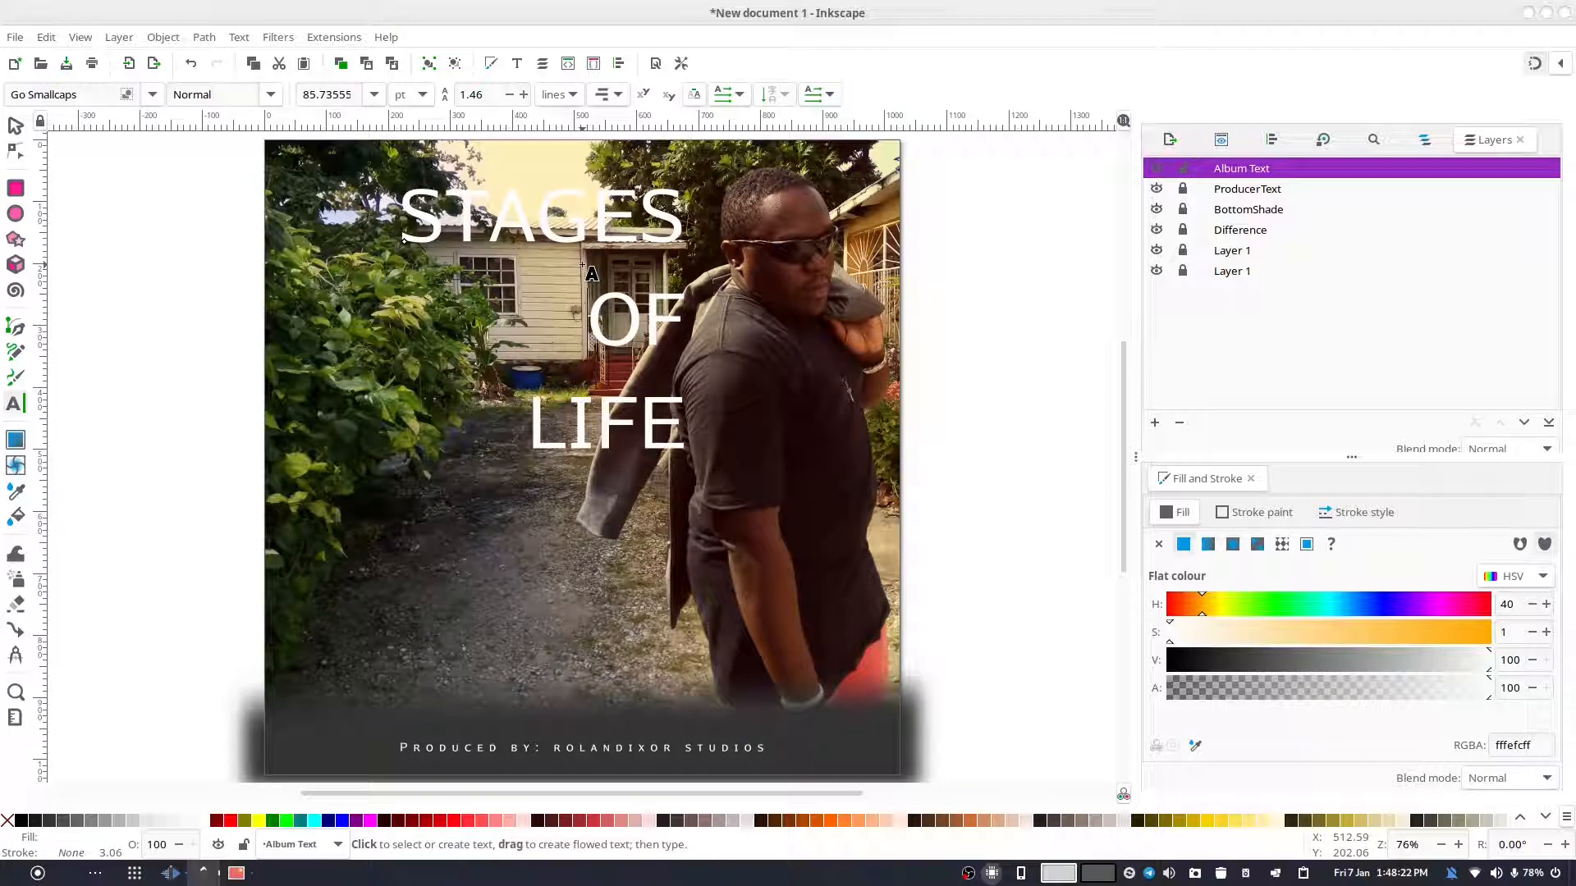
key(BackSpace)
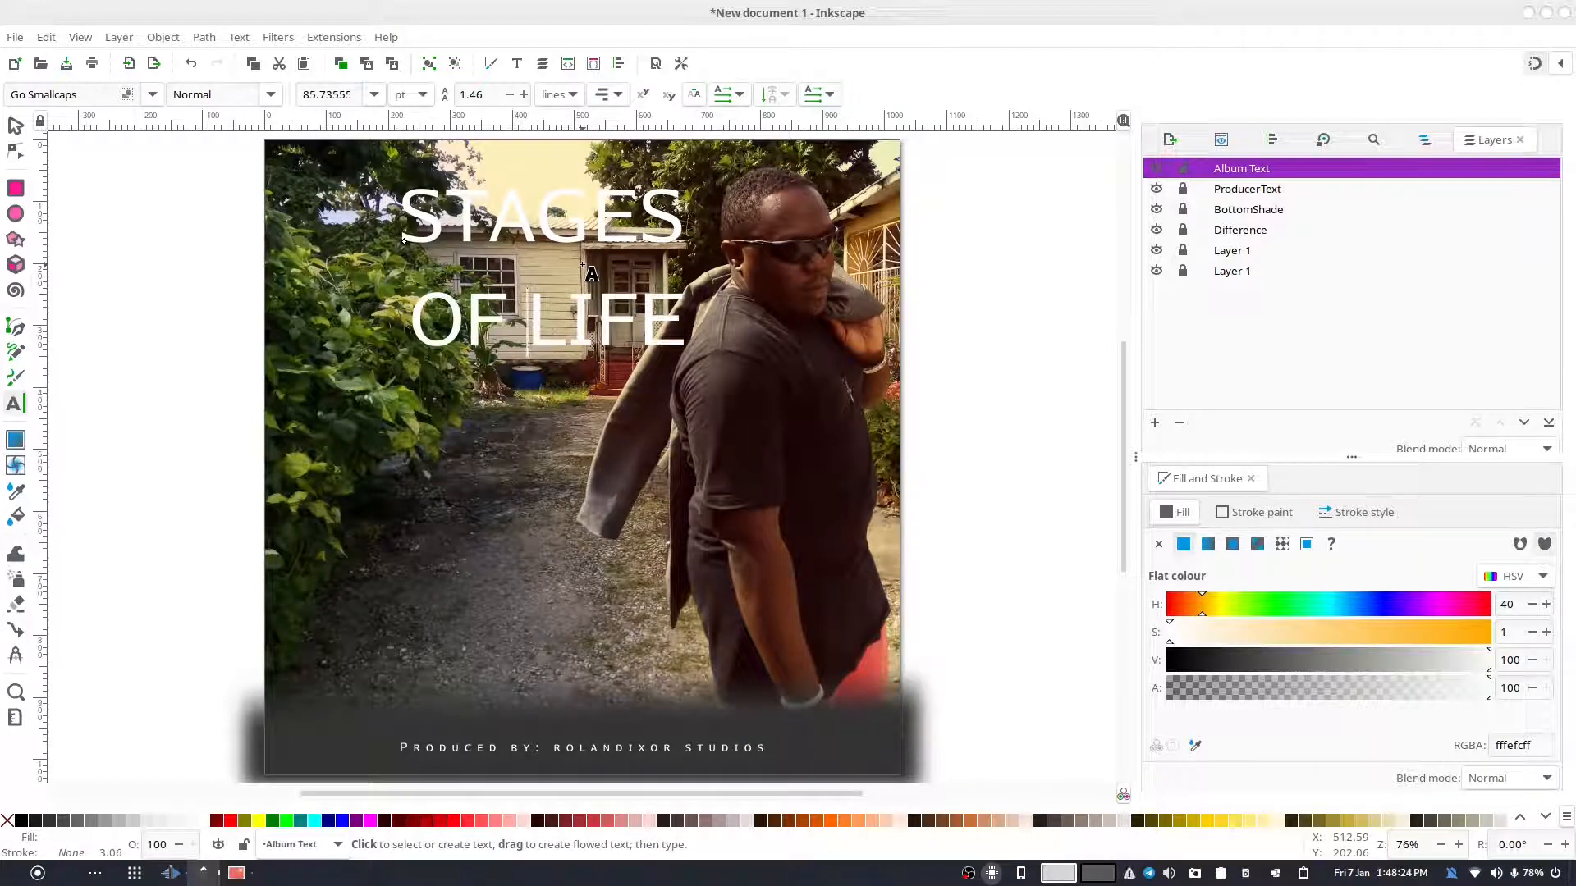
key(ctrl+z)
key(ctrl+z)
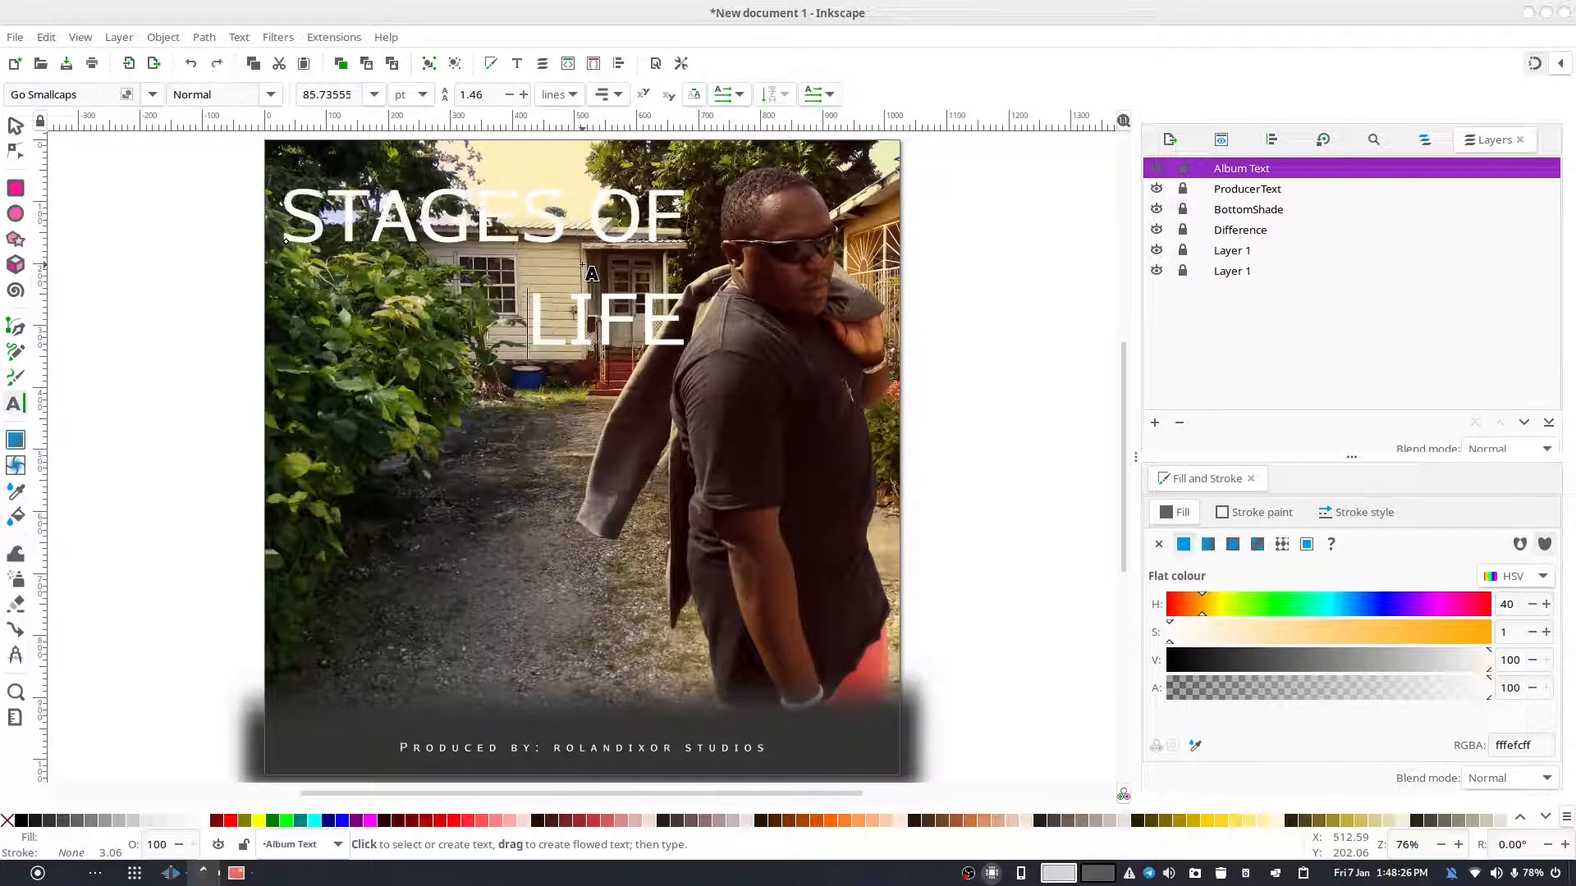
- Shrink the title to about 493 px wide and move it to about X 104, Y 71 px
click(15, 125)
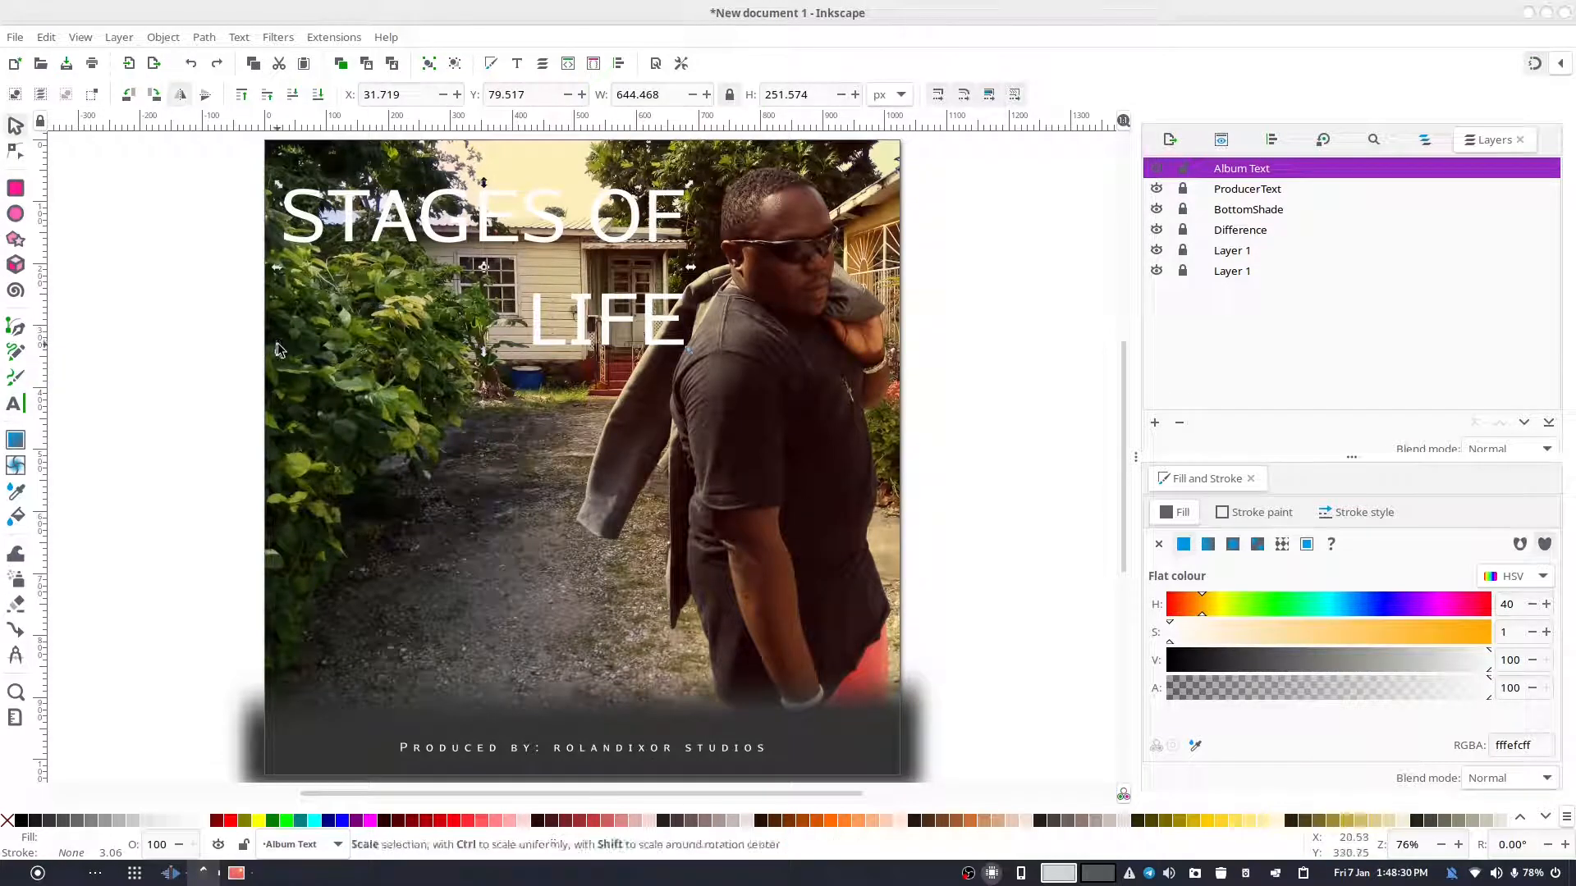
drag(277, 353, 371, 337)
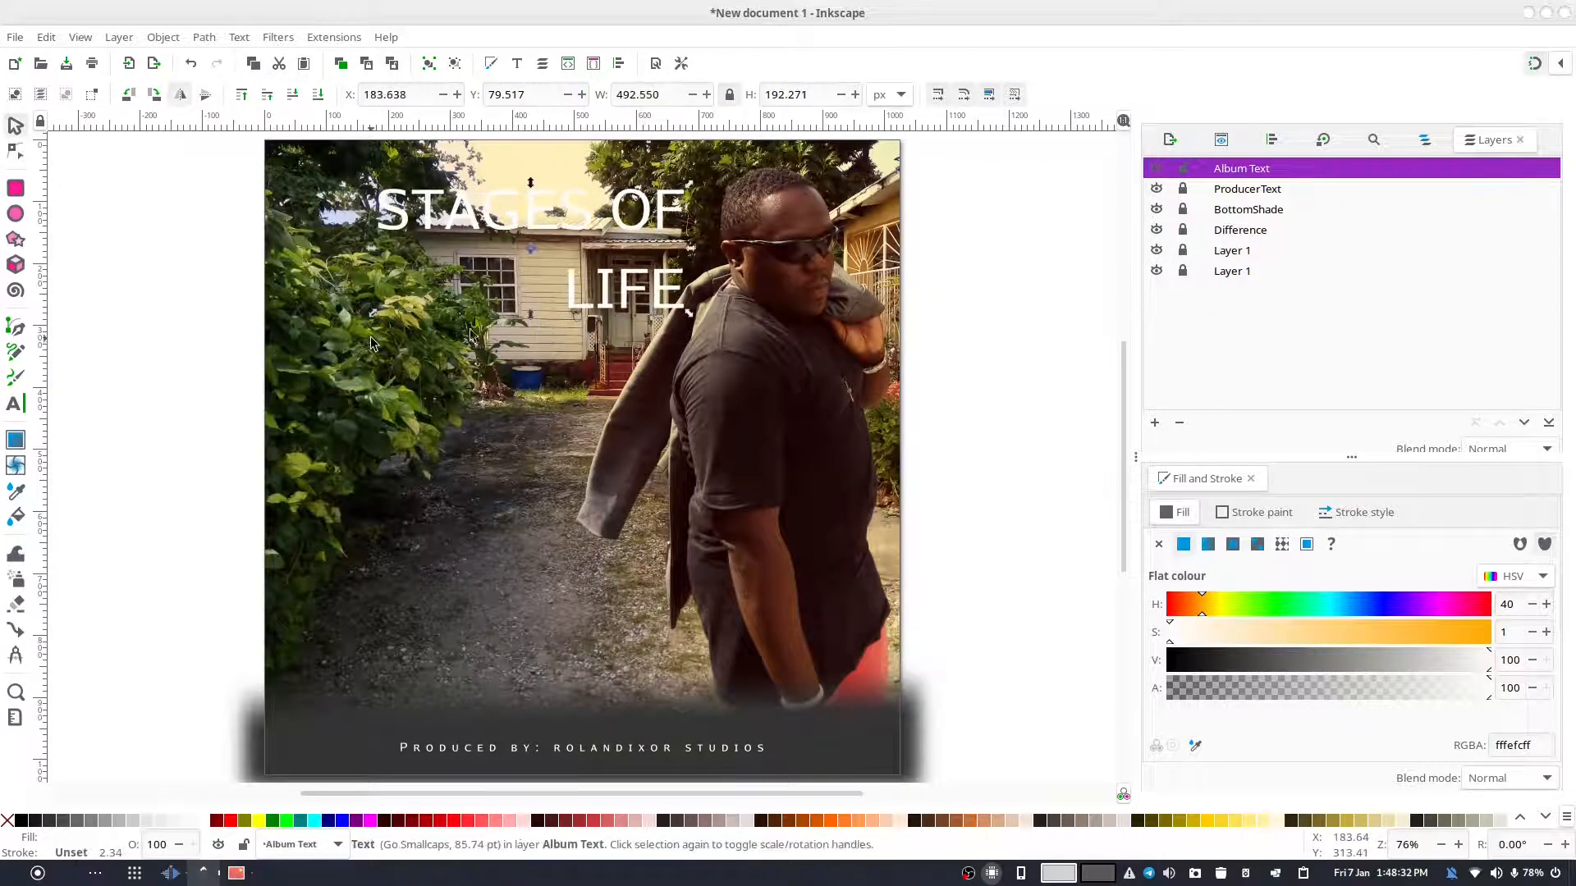
drag(571, 227, 523, 216)
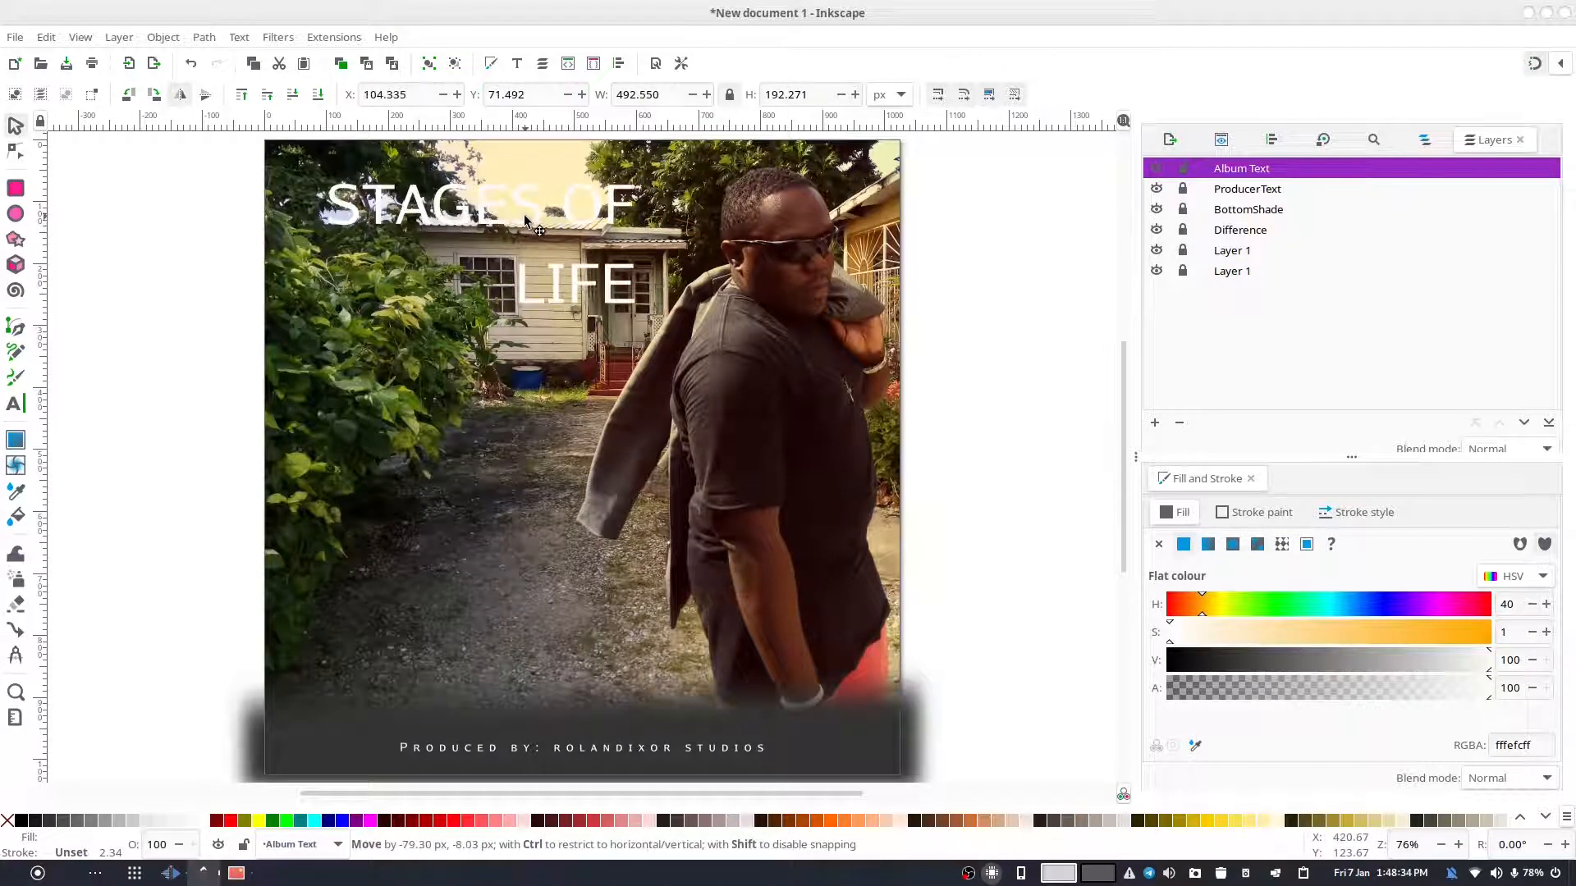
click(524, 217)
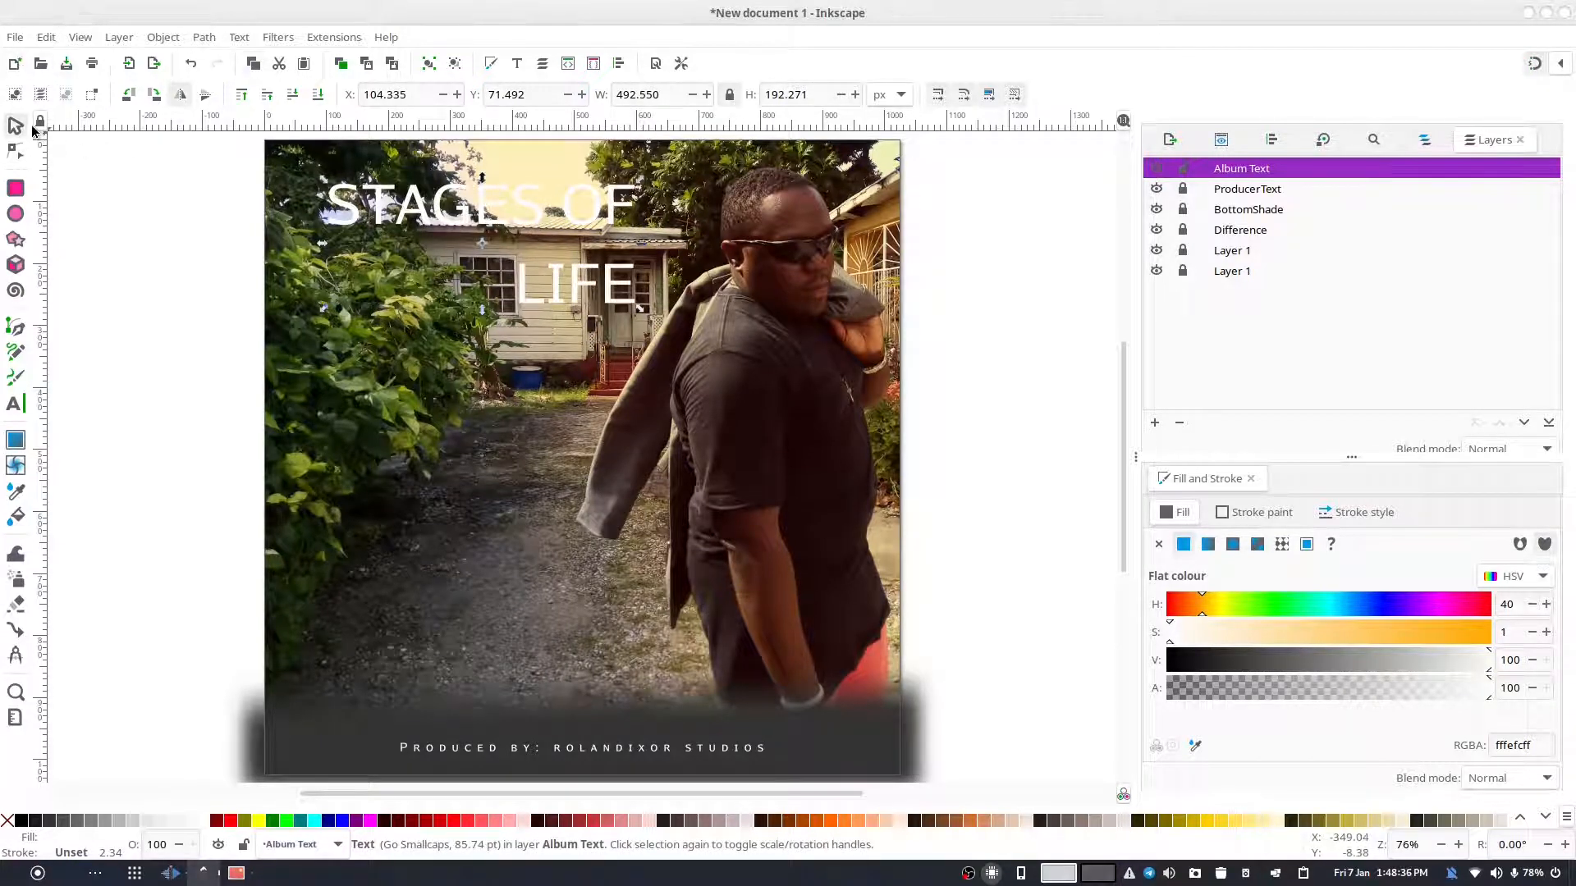
- Try the Impossibilium BRK font on the title
click(12, 403)
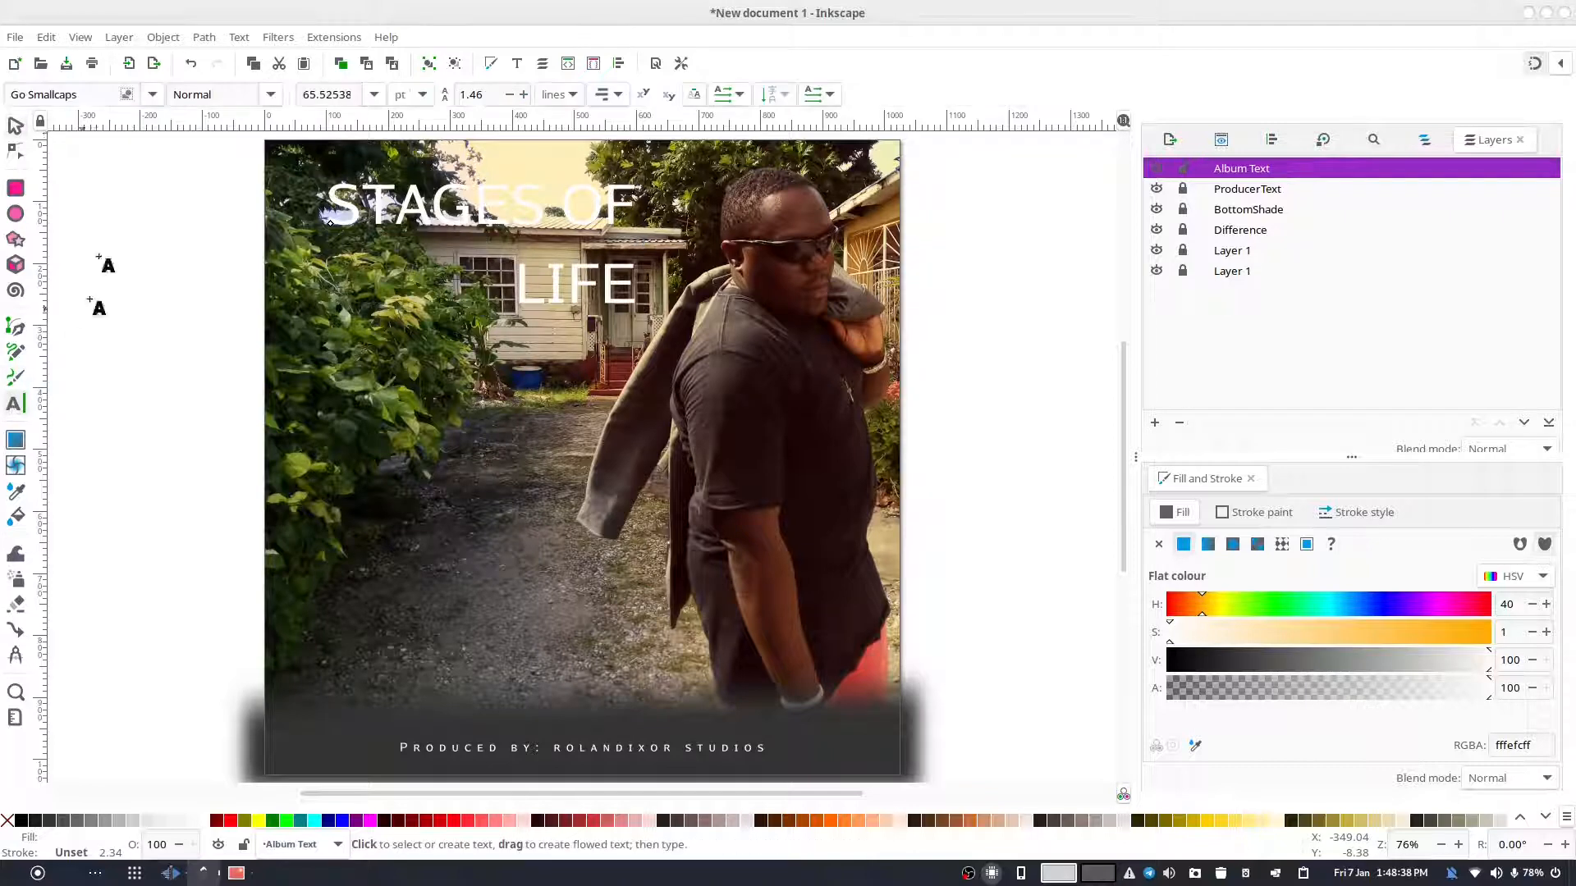
triple_click(94, 92)
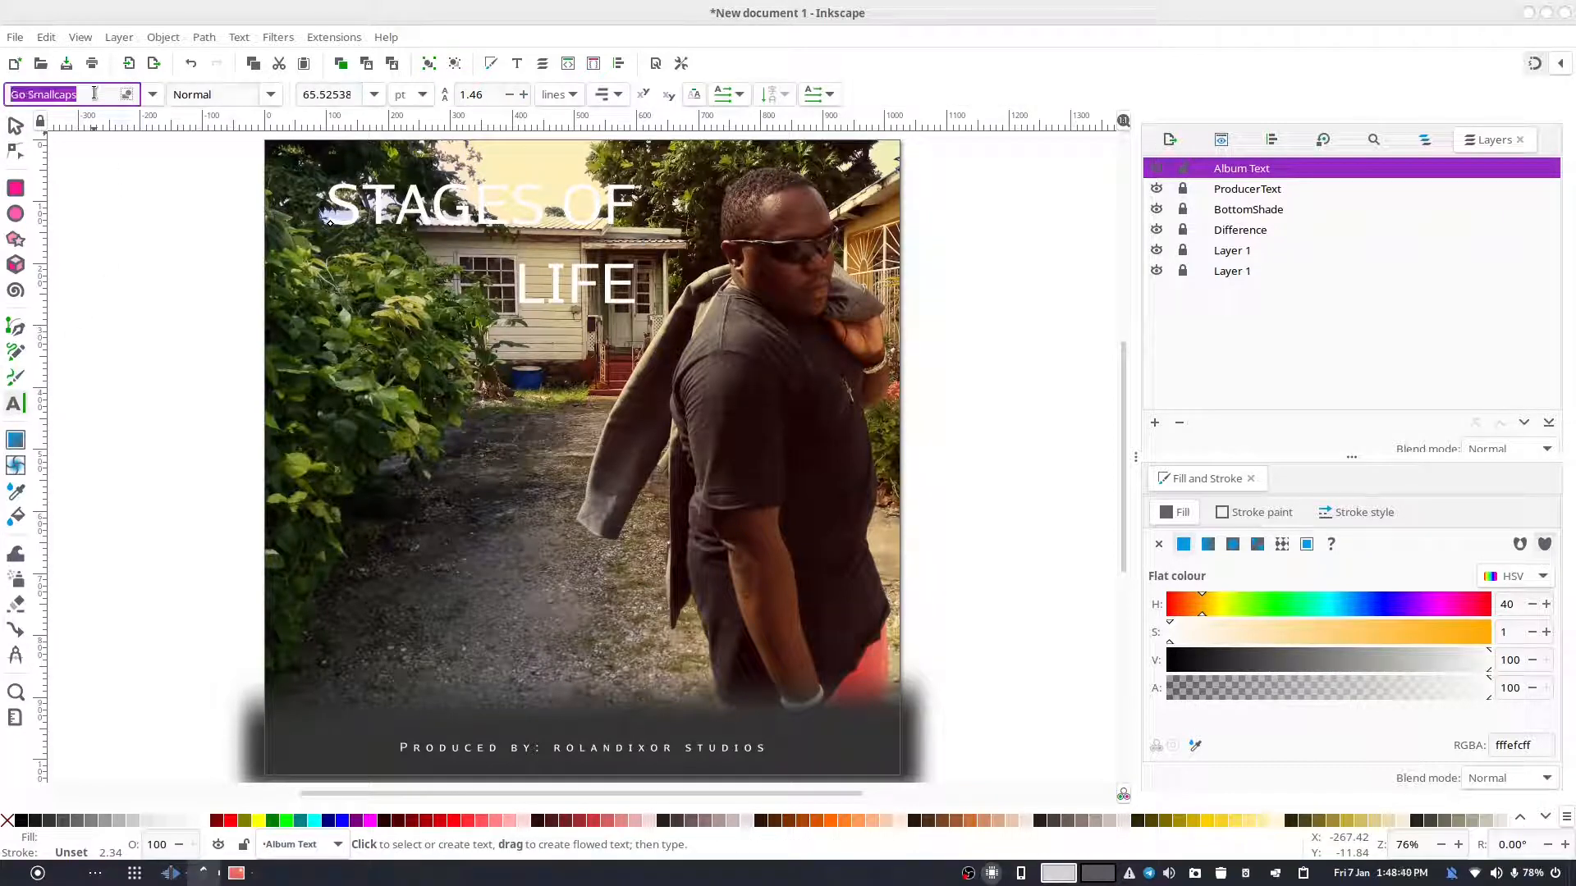
text(impac)
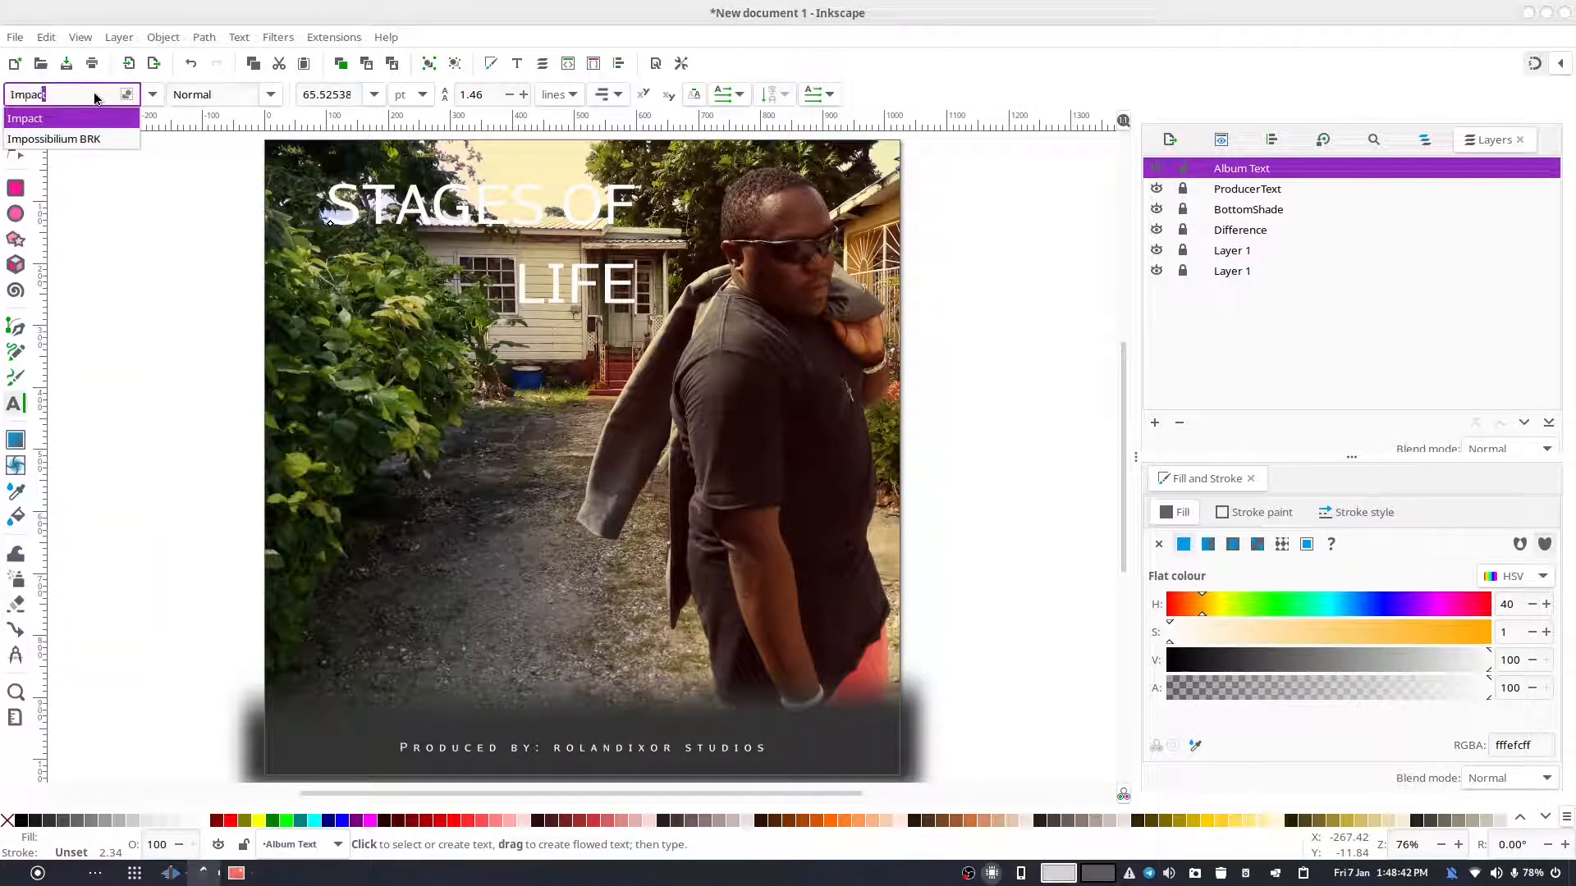
key(Down)
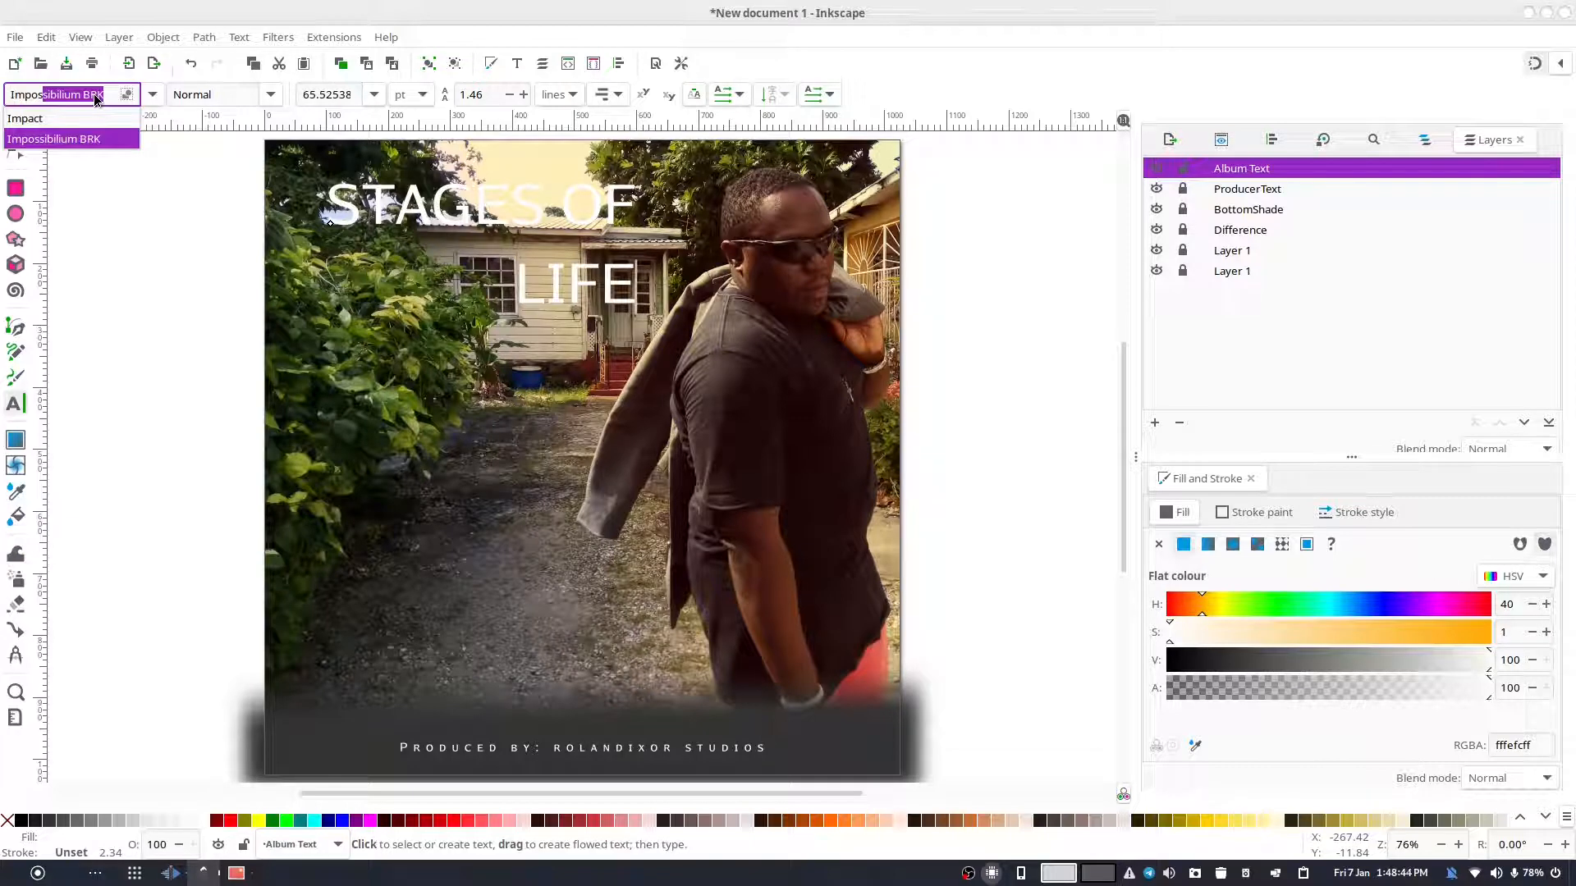
key(Return)
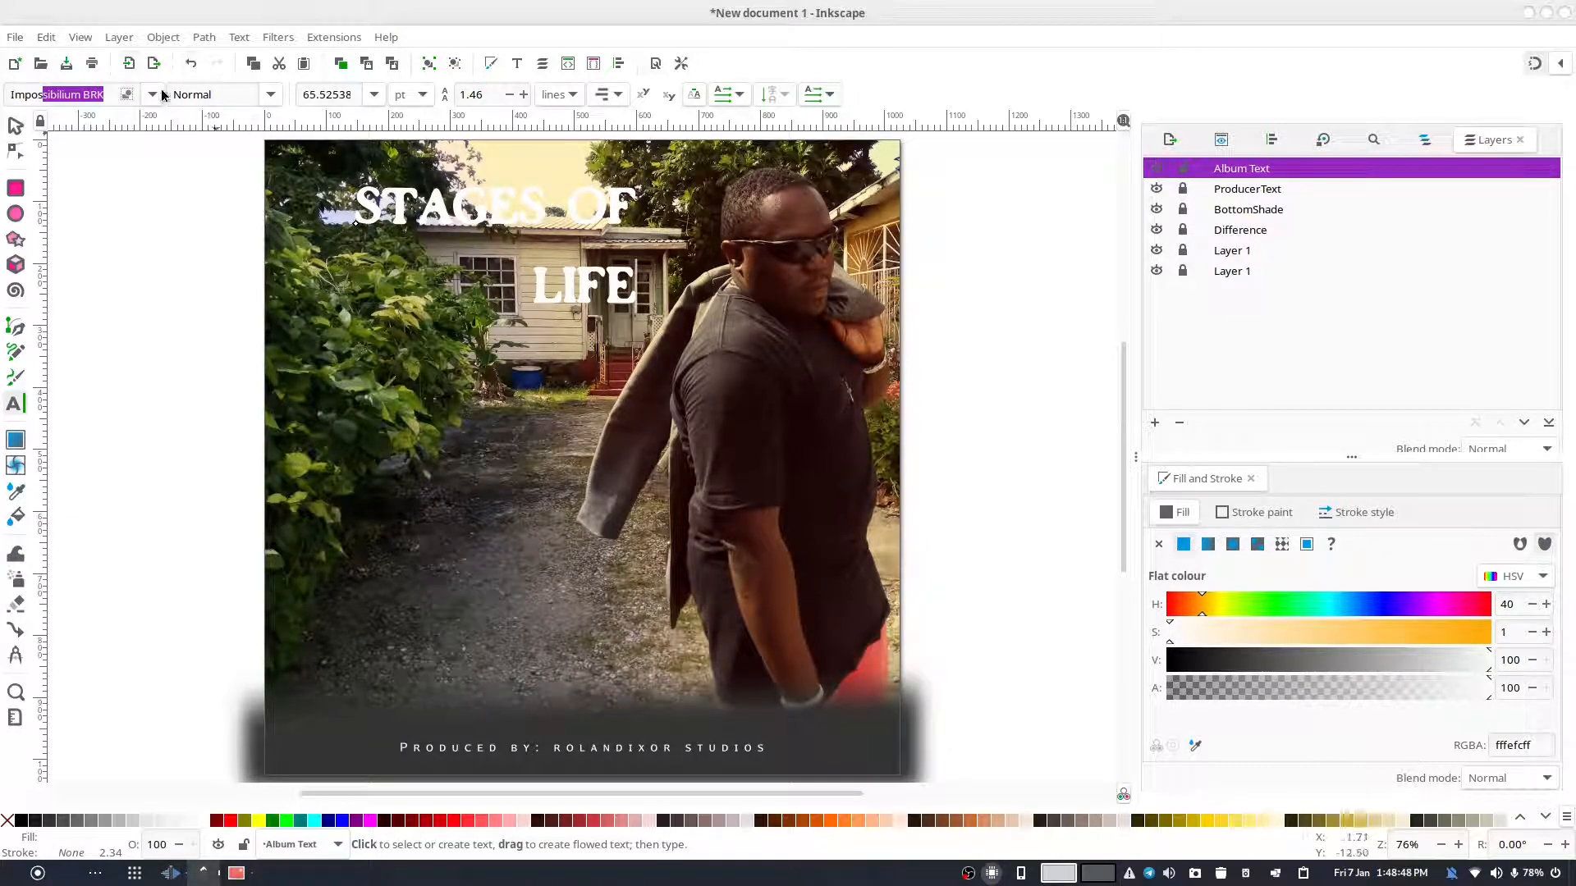
- Compare fonts starting with "Ca" and set the title's font to Capture it
click(115, 90)
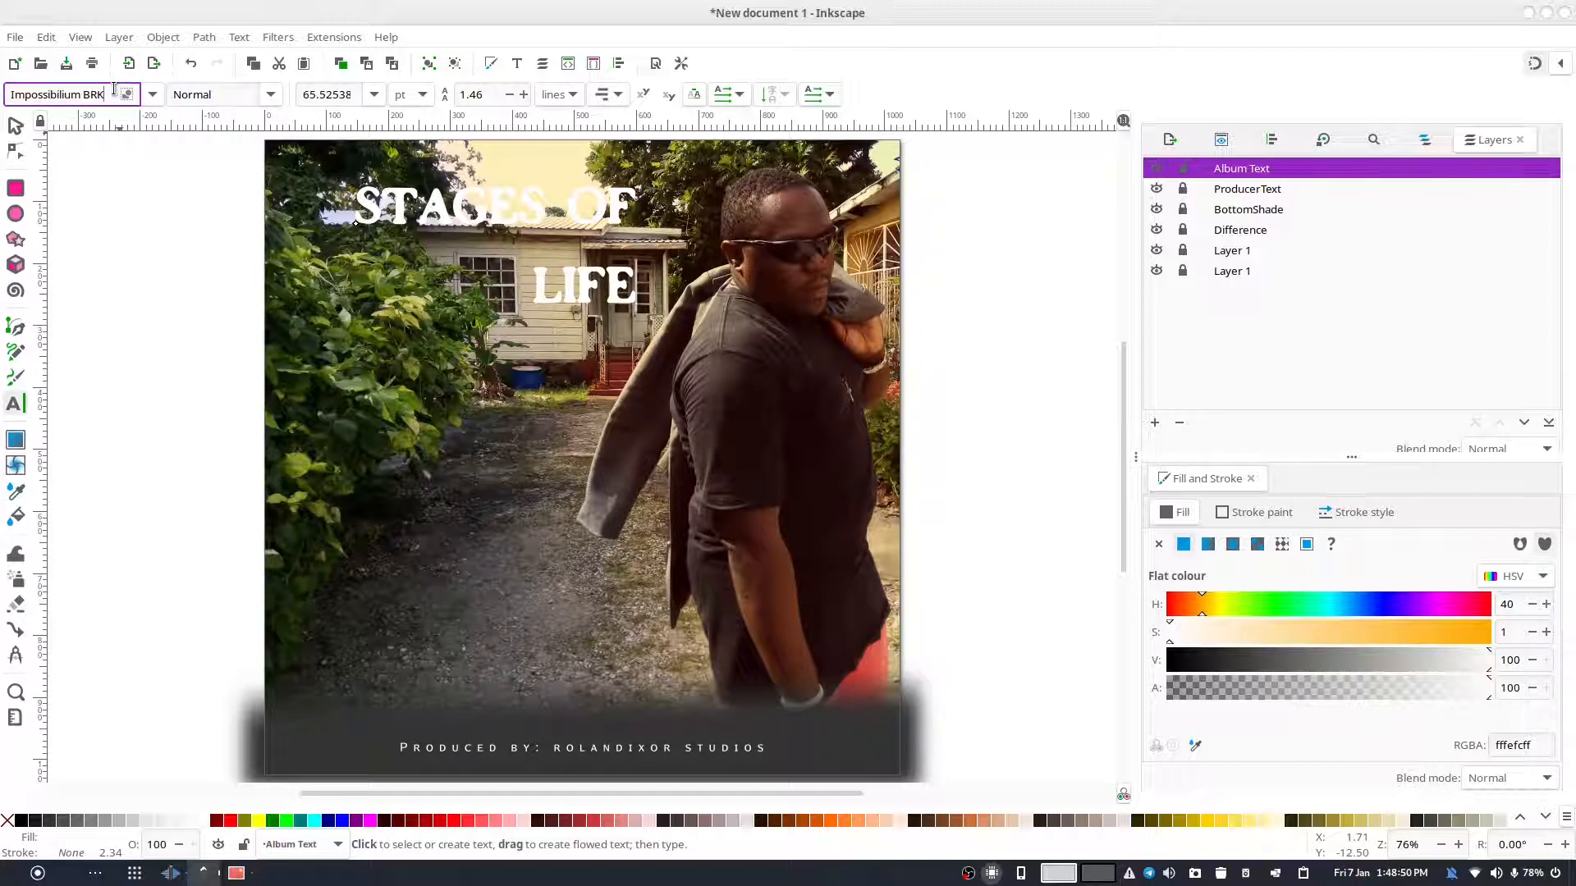
key(ctrl+a)
text(ca)
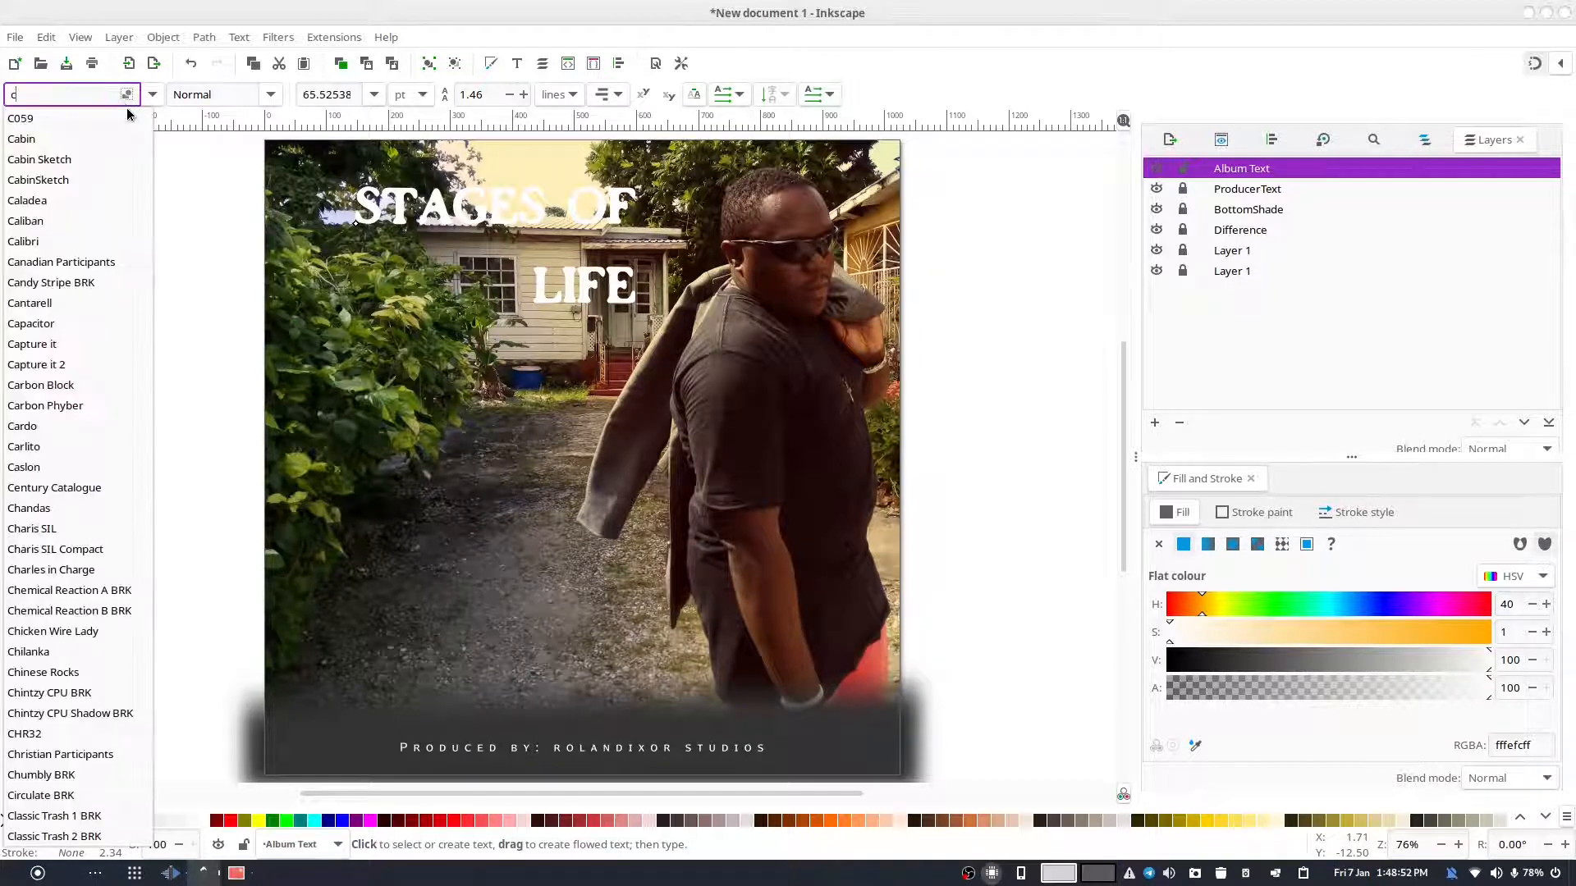
key(Down)
key(Up)
key(Up)
key(Up)
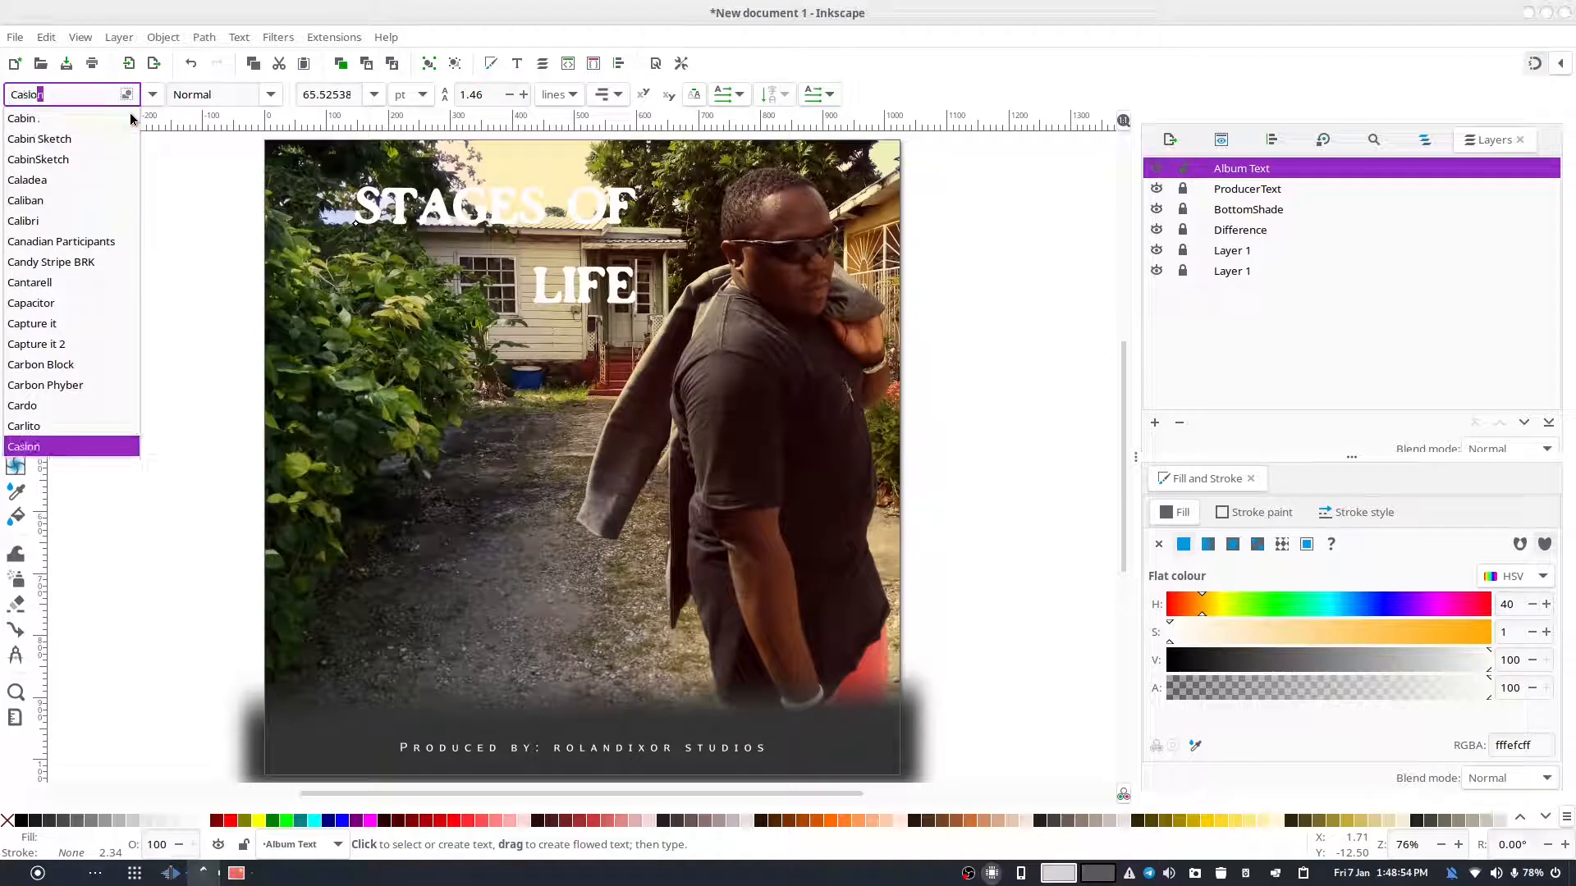
key(Up)
key(Up)
key(Up)
key(Up)
key(Up)
key(Up)
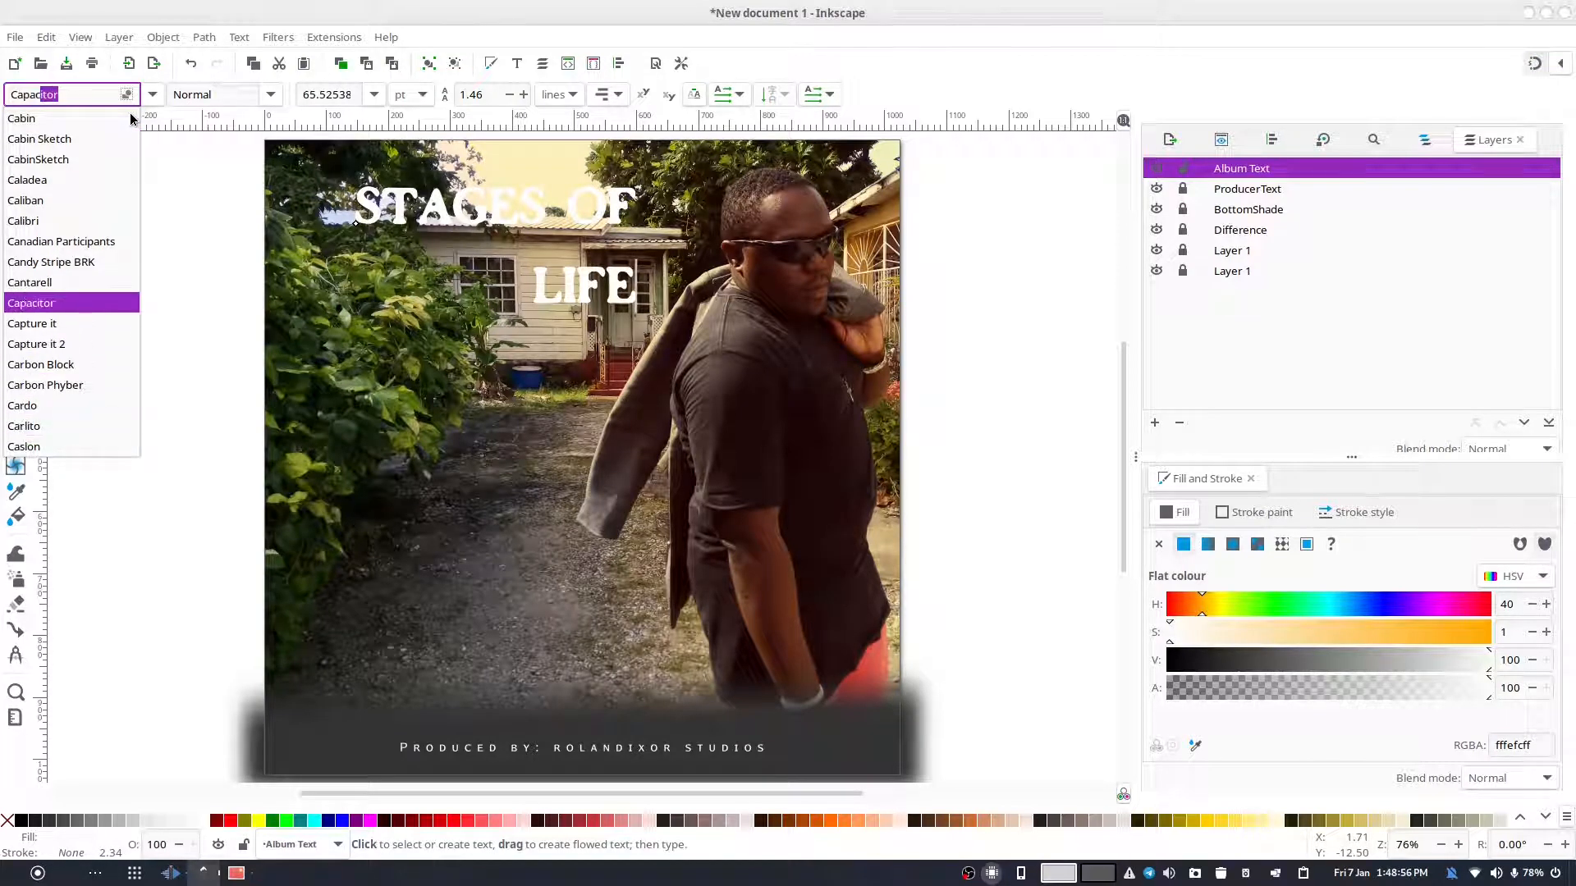
key(Down)
key(Down)
key(Return)
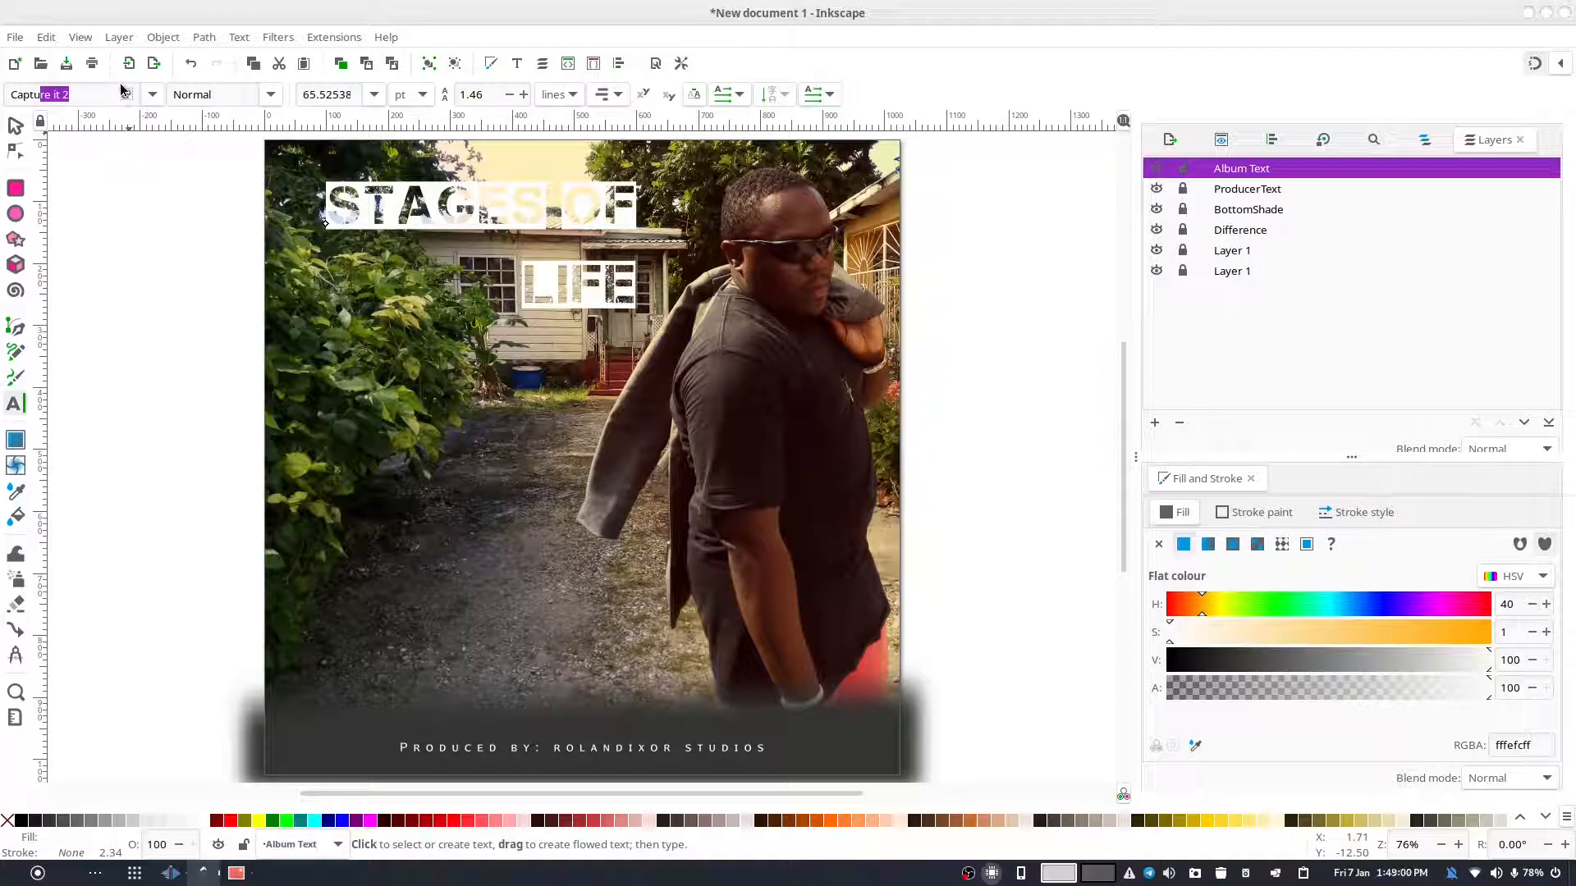
click(108, 92)
key(Up)
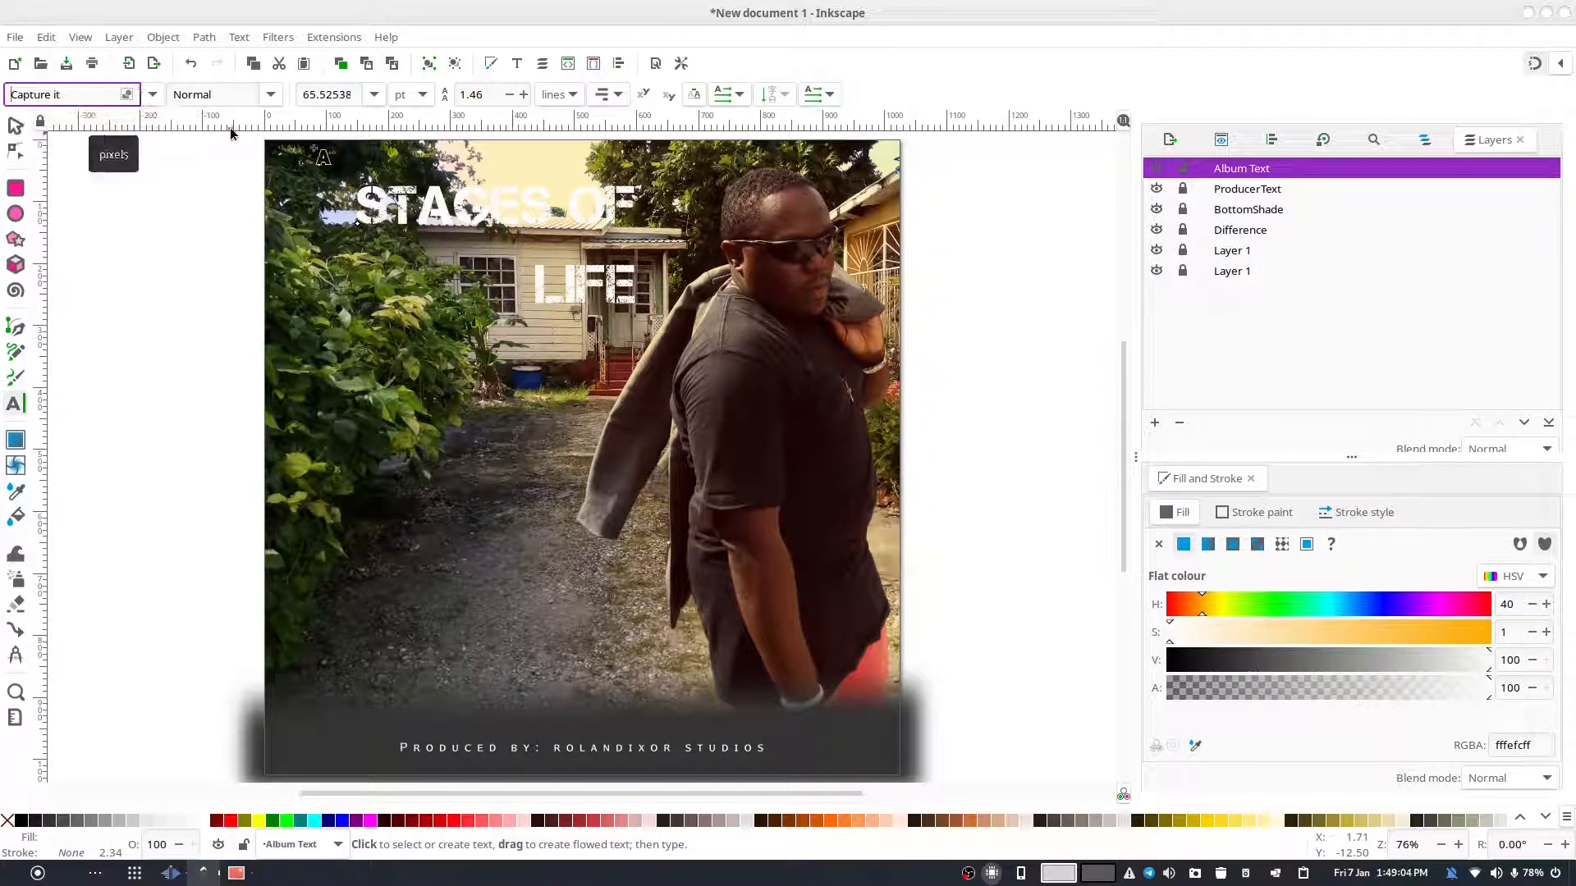
- Enlarge the title to about 540 px wide, move it to about X 75, Y 43 px, and deselect it
click(12, 127)
mouse_move(349, 319)
mouse_down()
mouse_move(287, 357)
mouse_move(325, 330)
mouse_up()
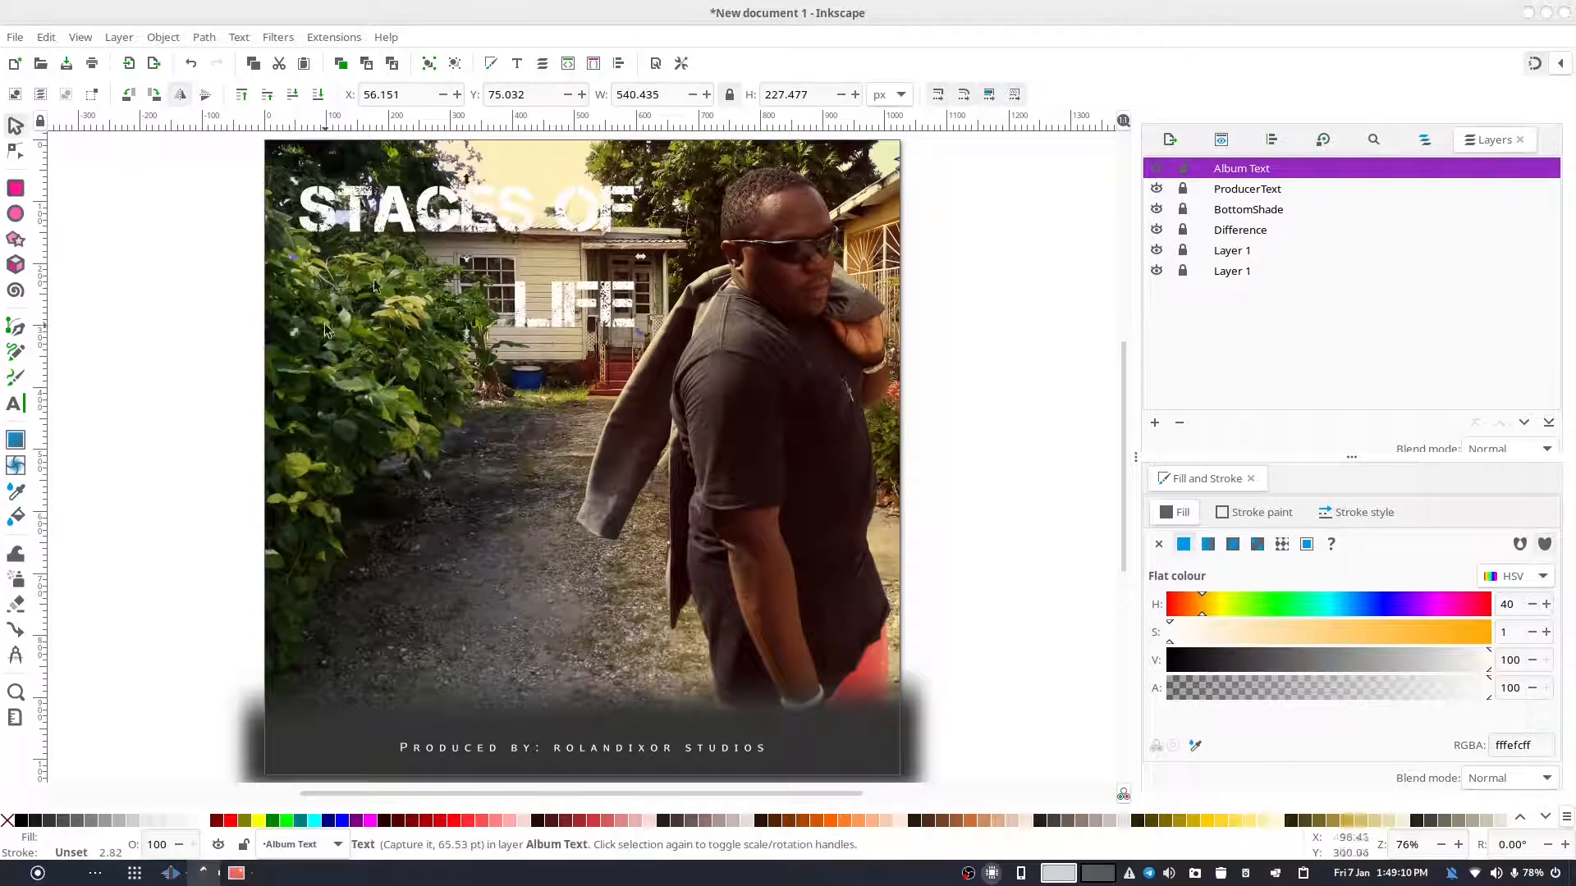
drag(595, 215, 608, 194)
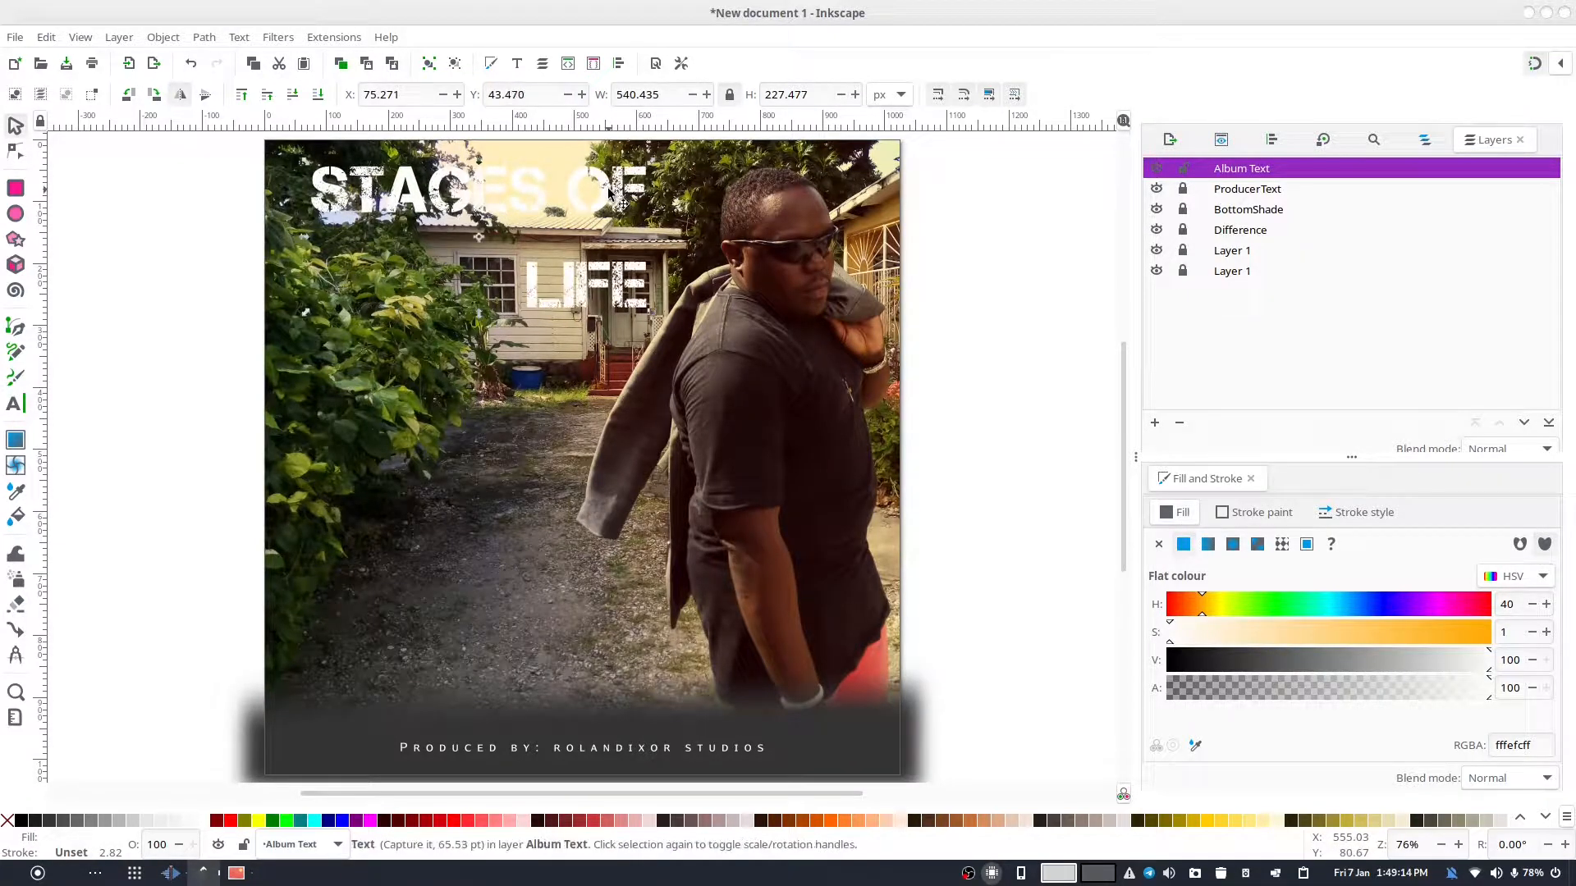
click(968, 225)
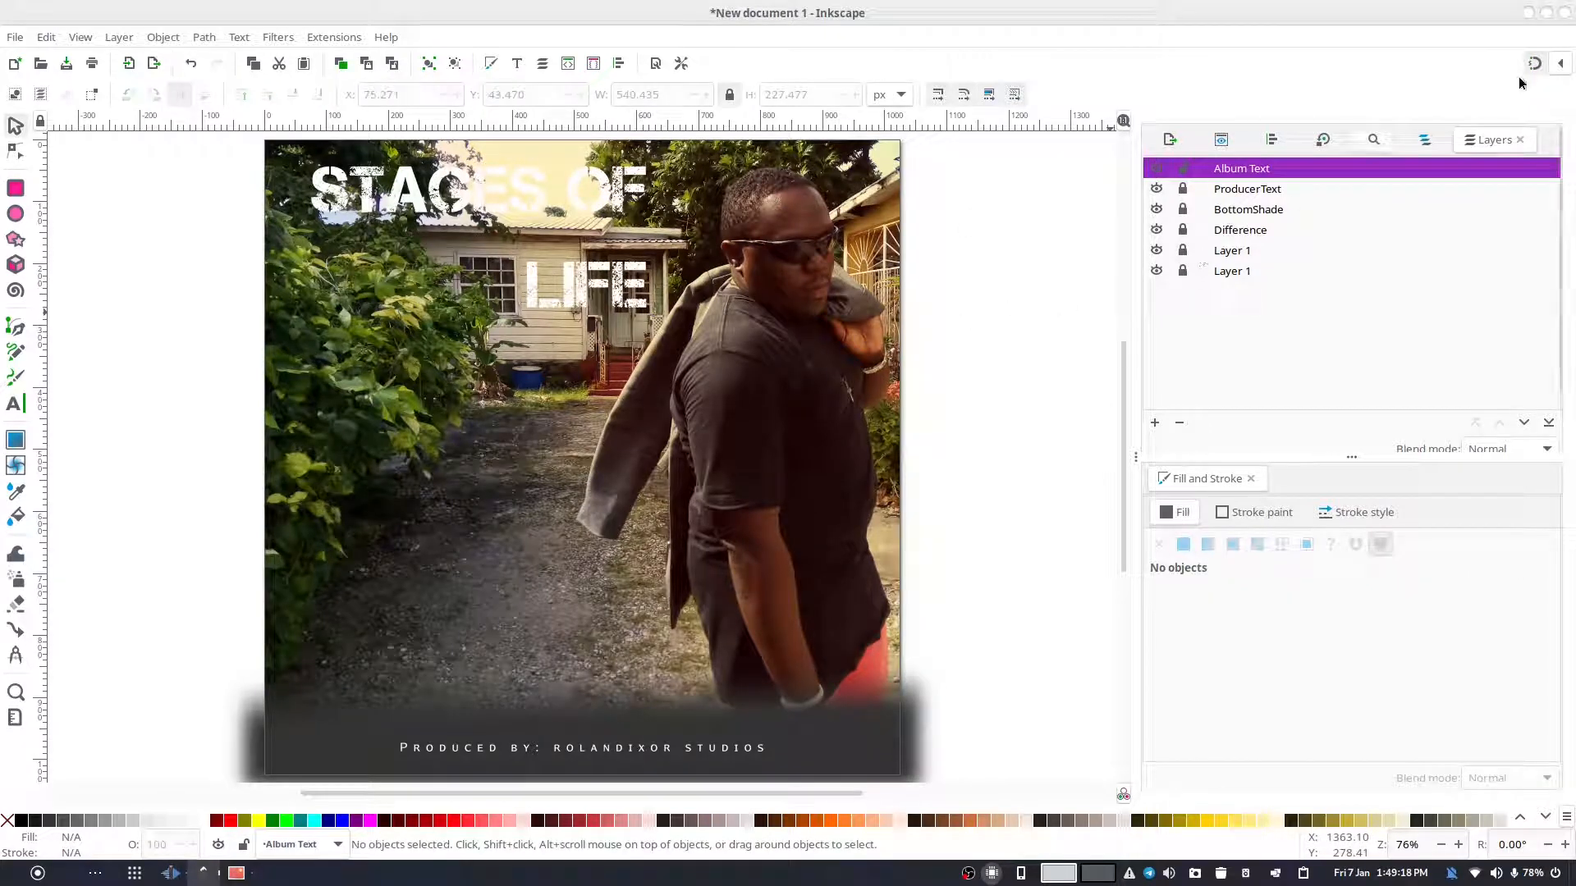
- Add a layer named "Contrast" directly above the ProducerText layer
click(1235, 193)
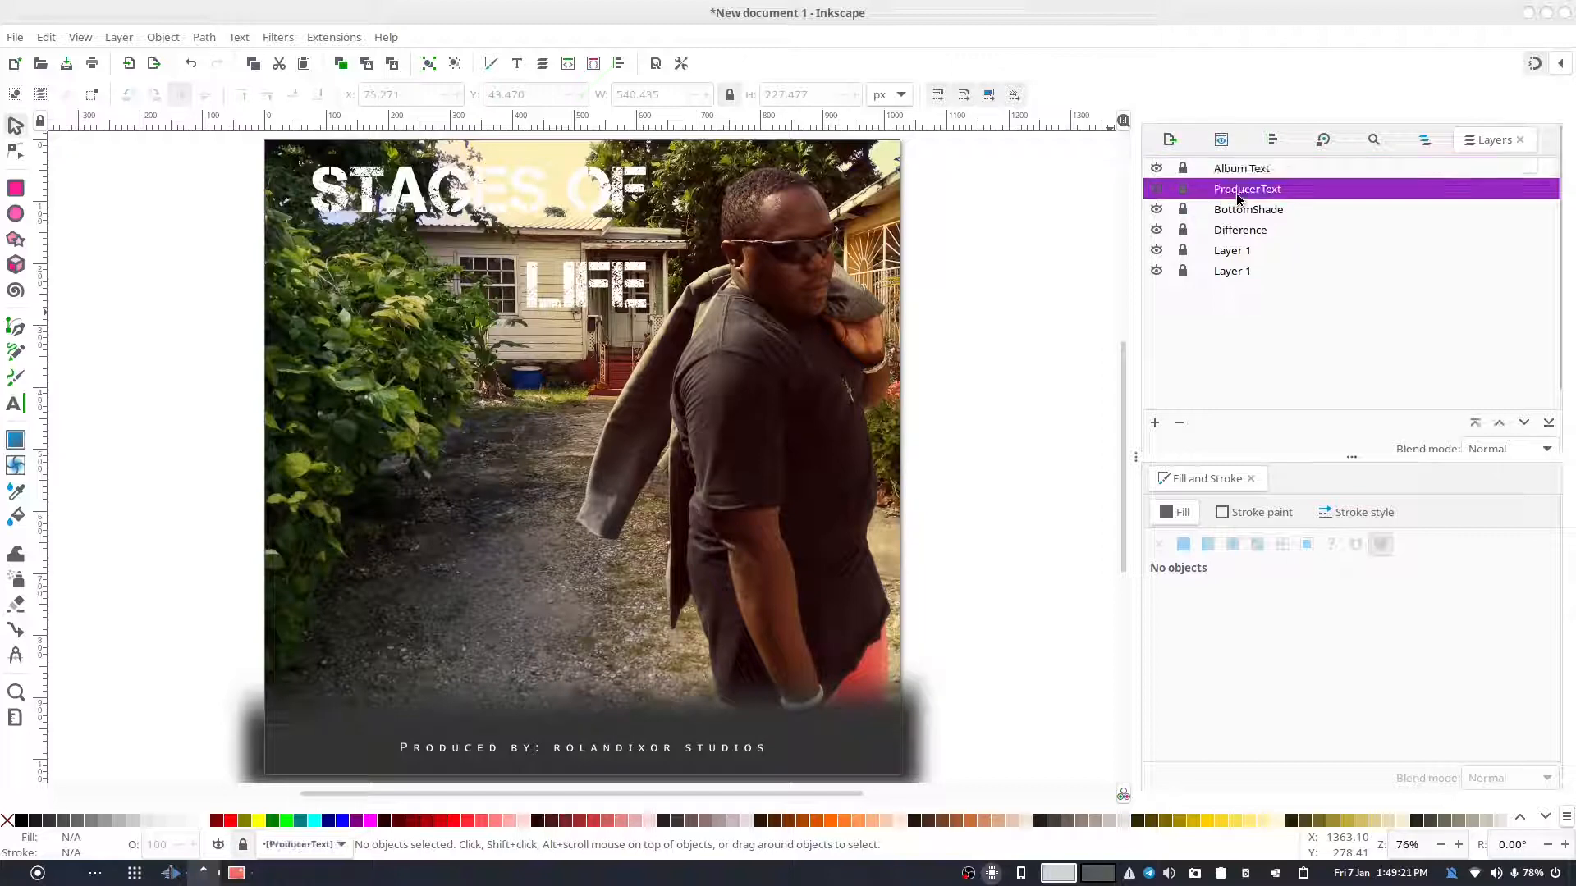
click(1155, 422)
text(Conte)
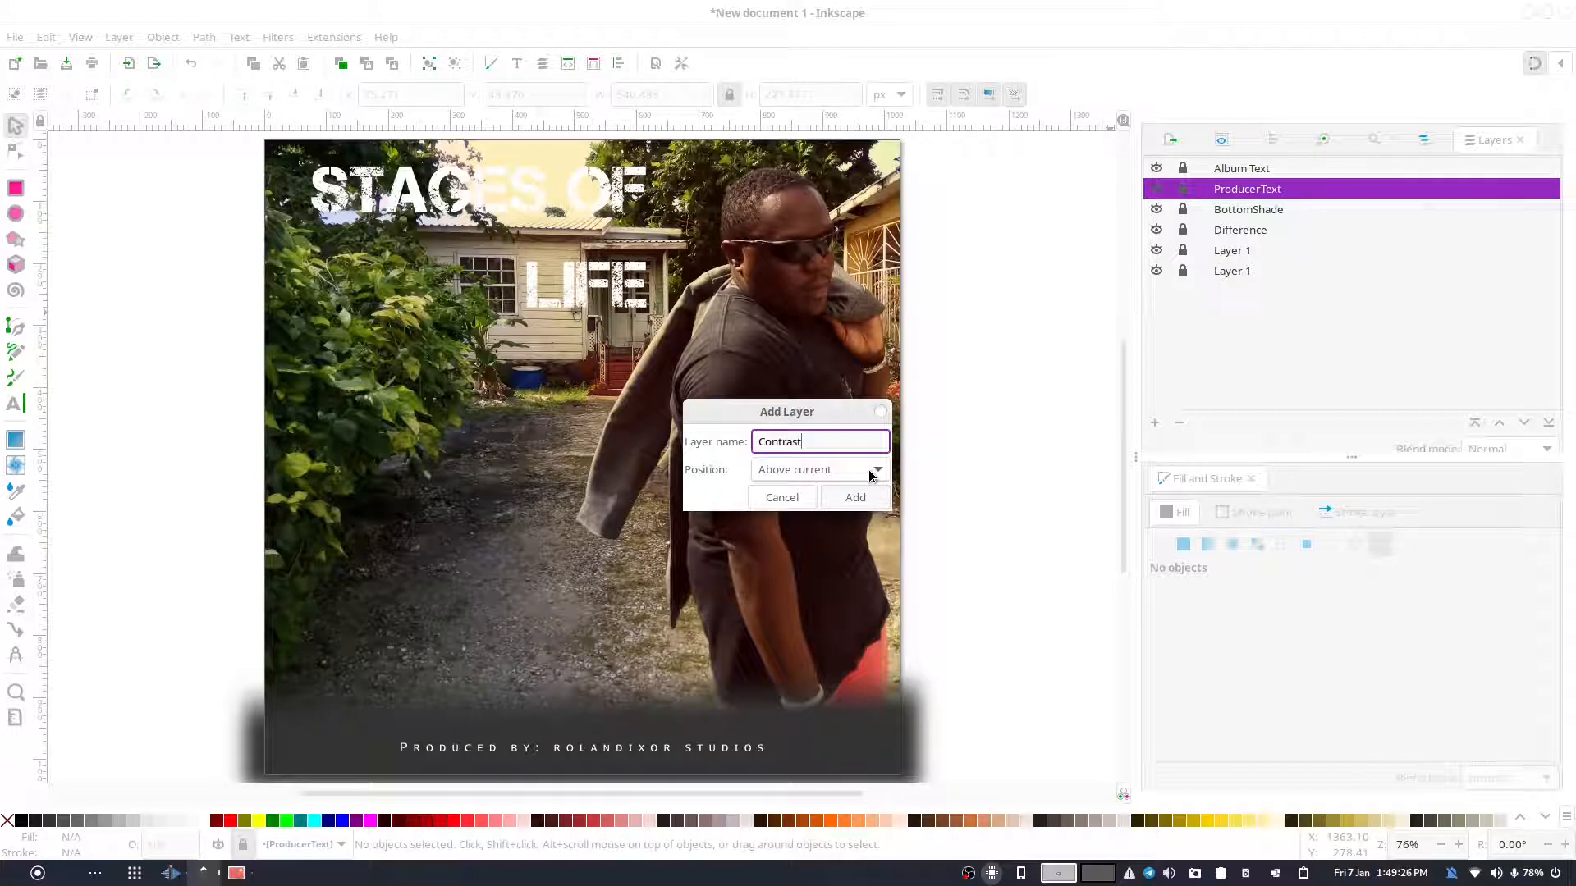
click(856, 497)
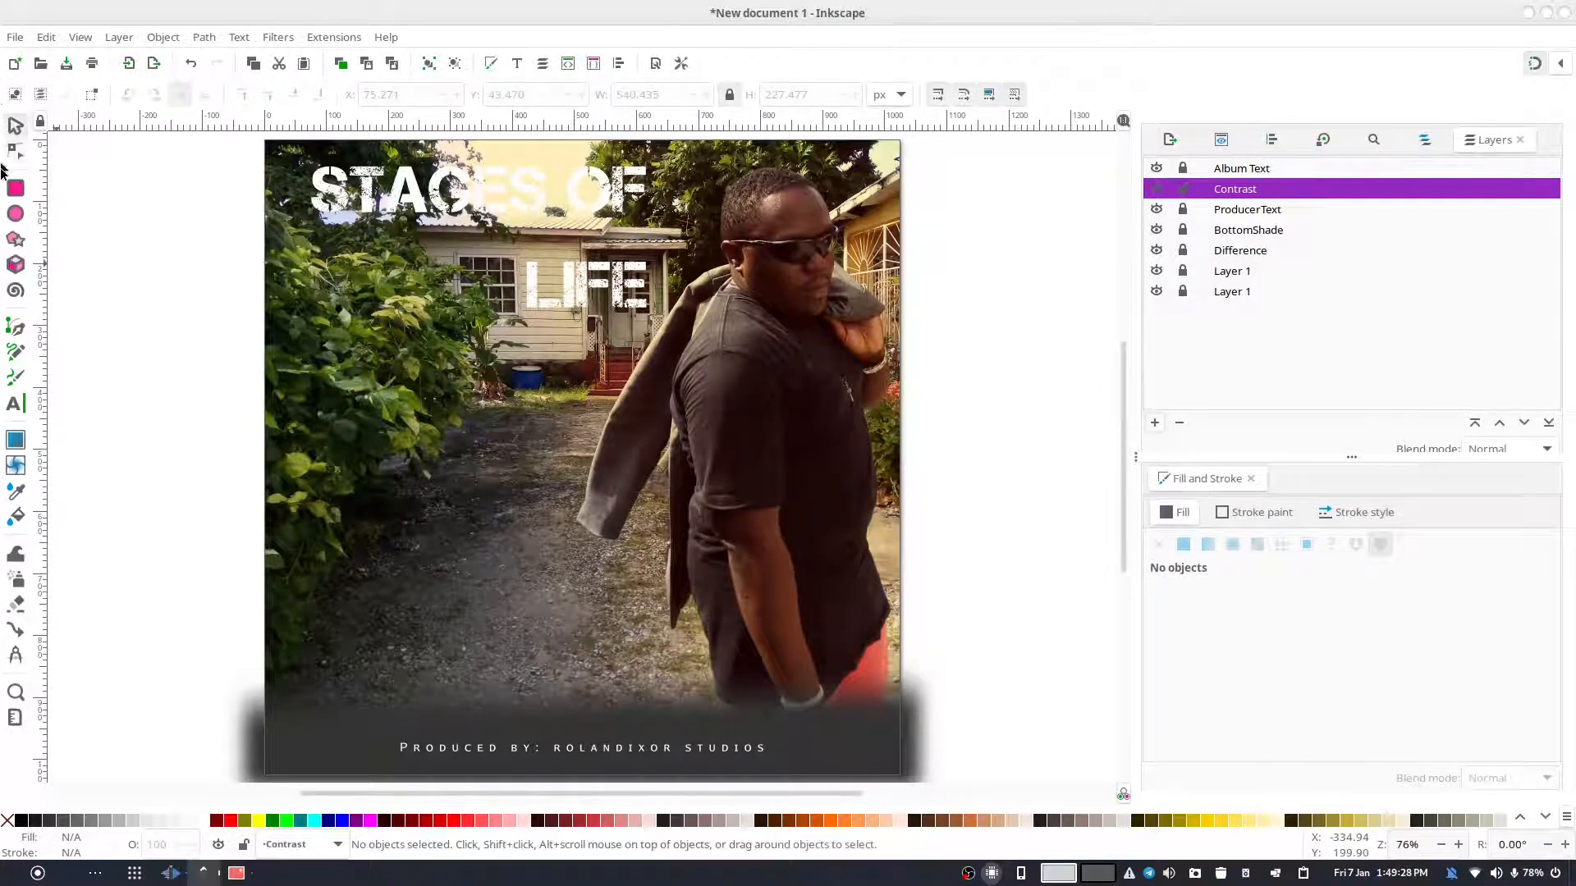
- Draw a 1024 by 1024 px rectangle on the Contrast layer, align its centre to the page, and deselect it
click(16, 188)
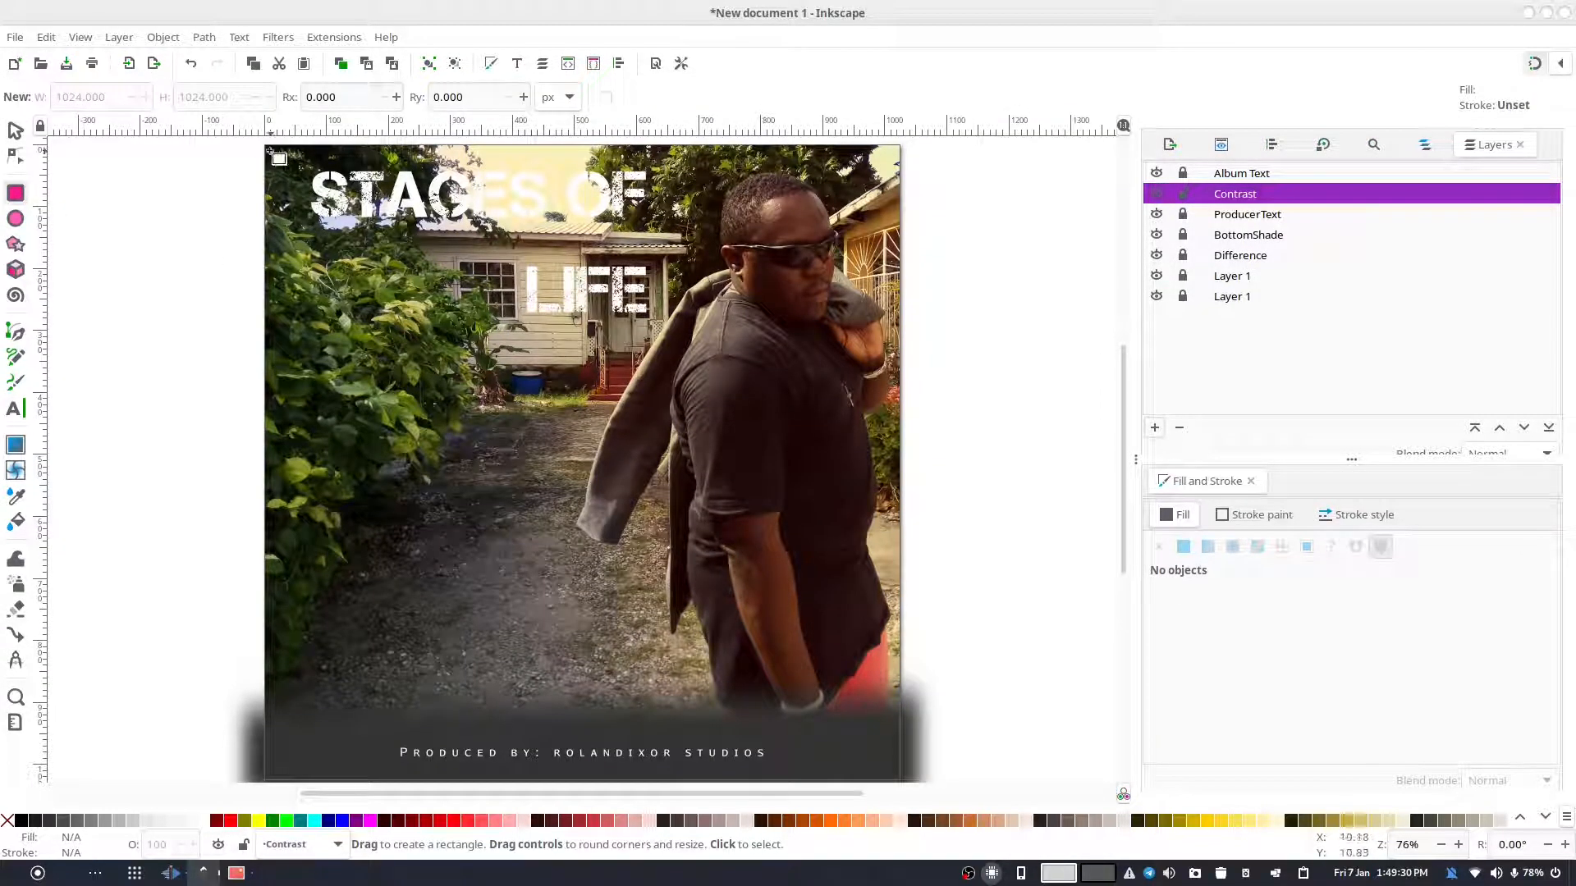
mouse_move(264, 145)
mouse_down()
mouse_move(770, 689)
mouse_move(893, 759)
mouse_move(899, 780)
mouse_up()
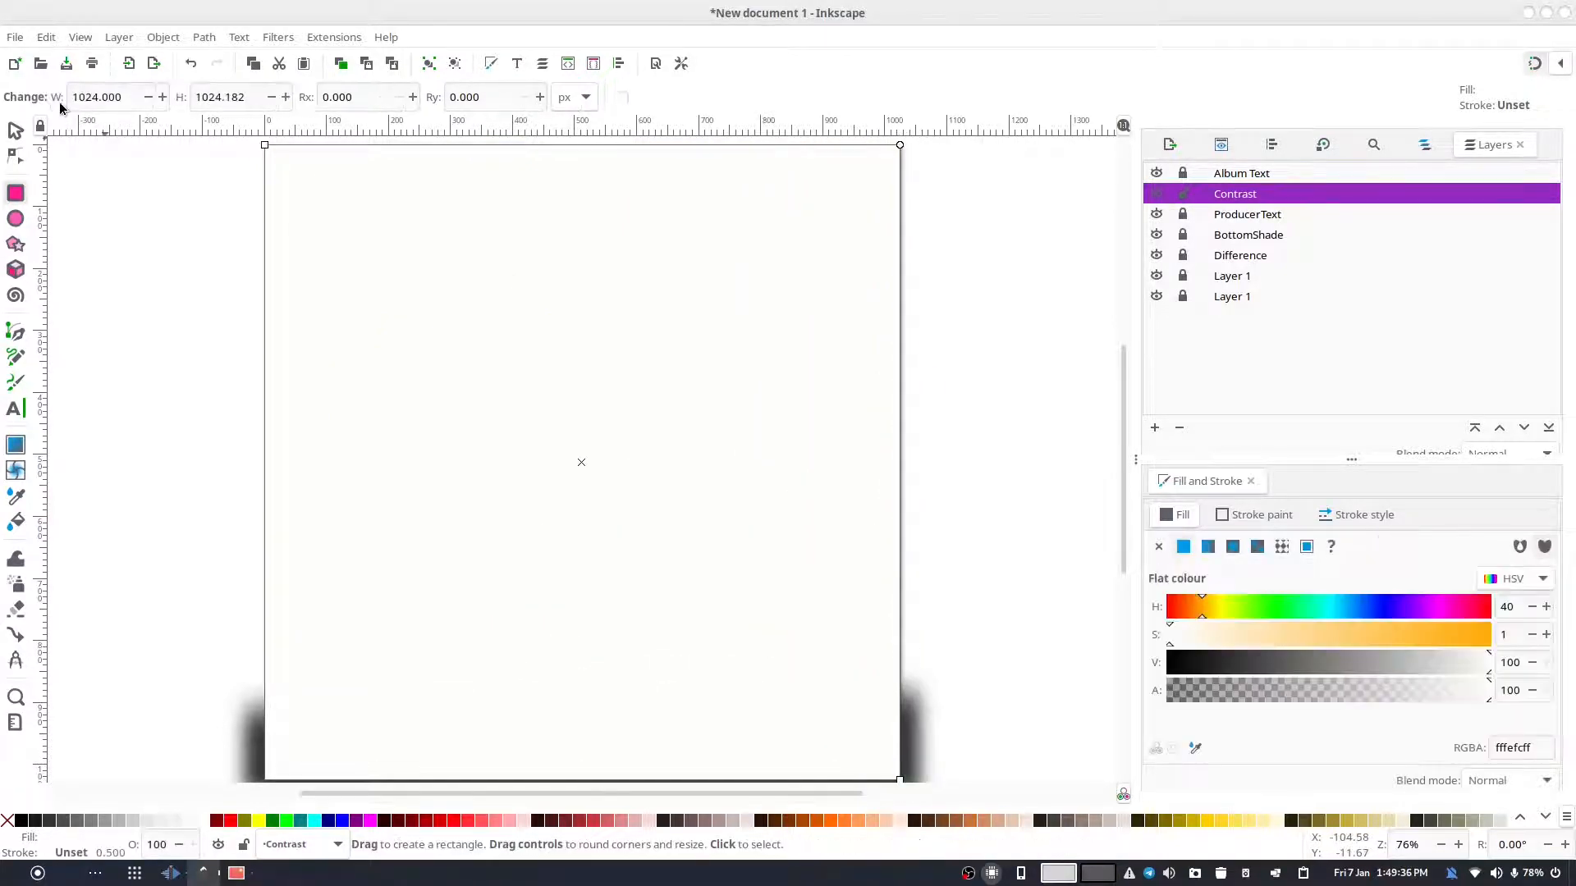
drag(223, 98, 288, 114)
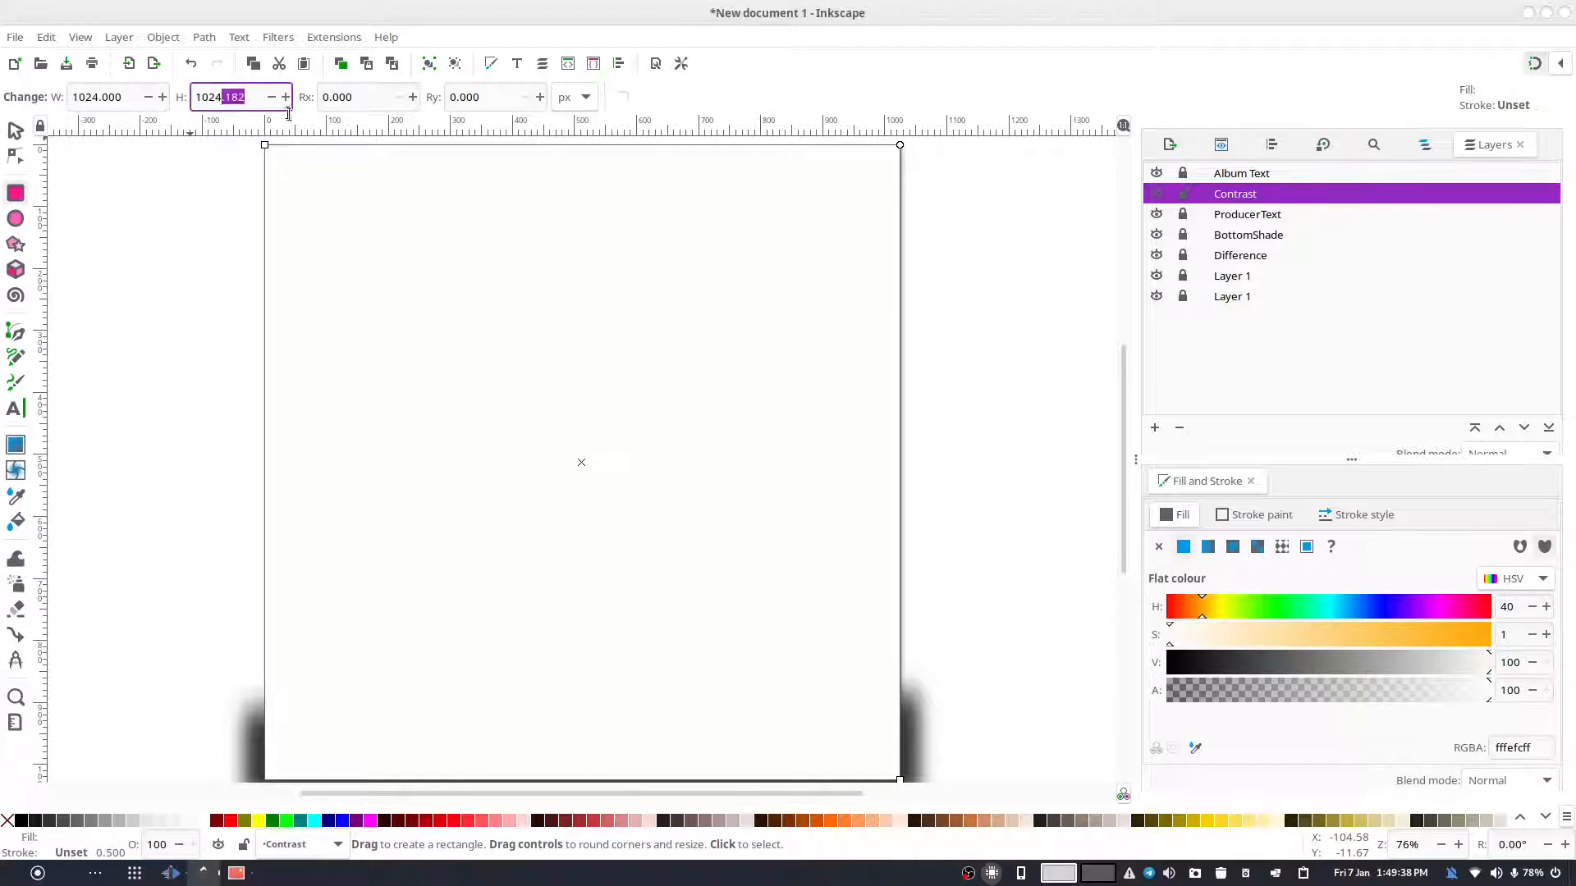
key(Return)
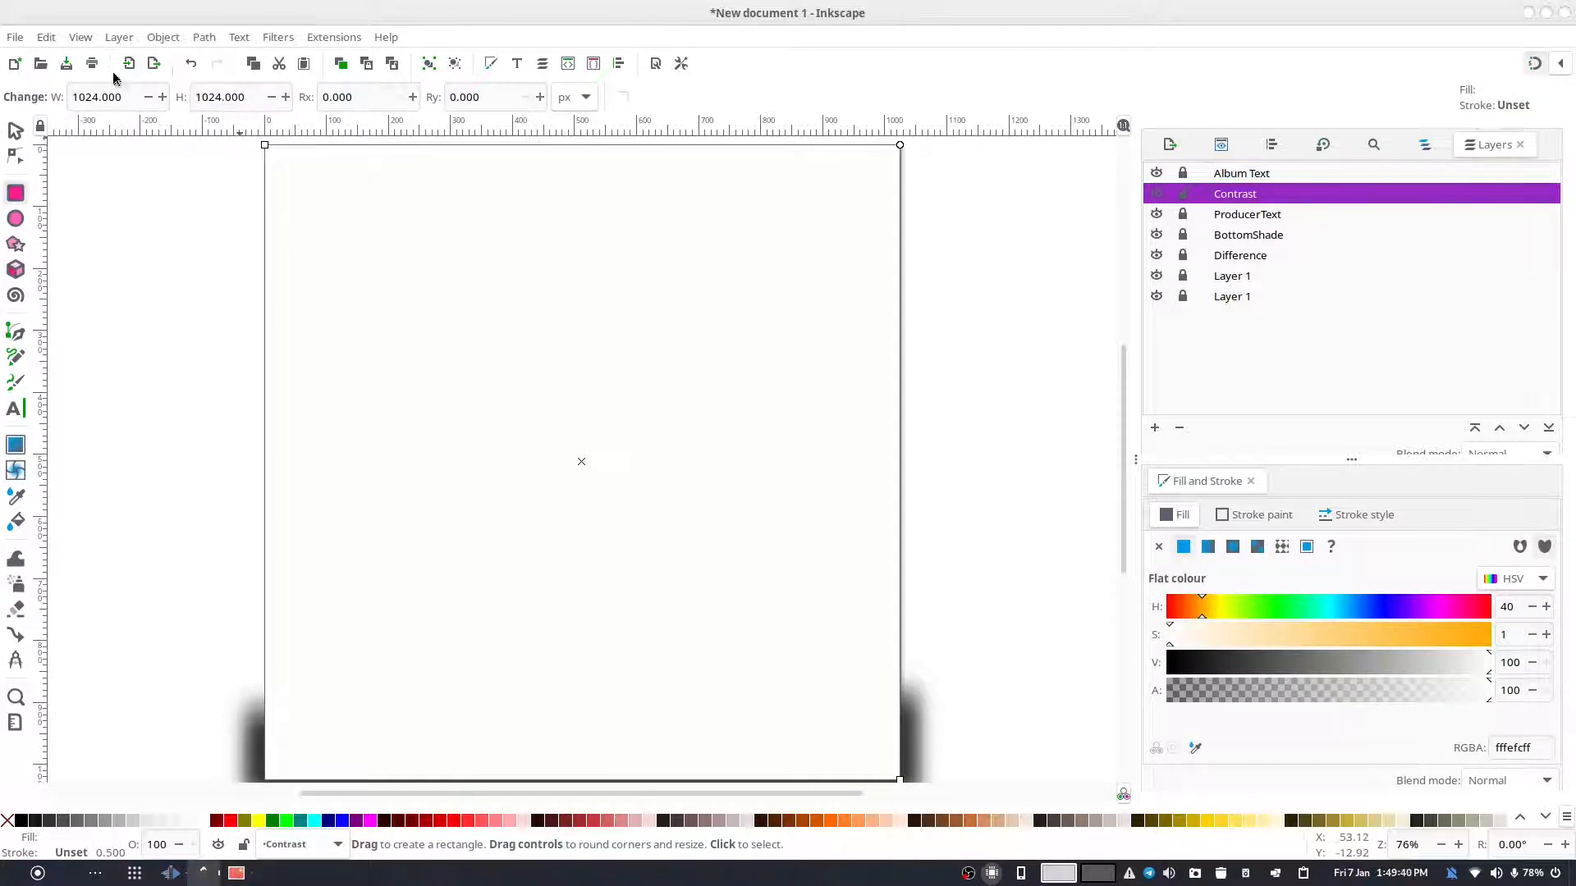
click(618, 67)
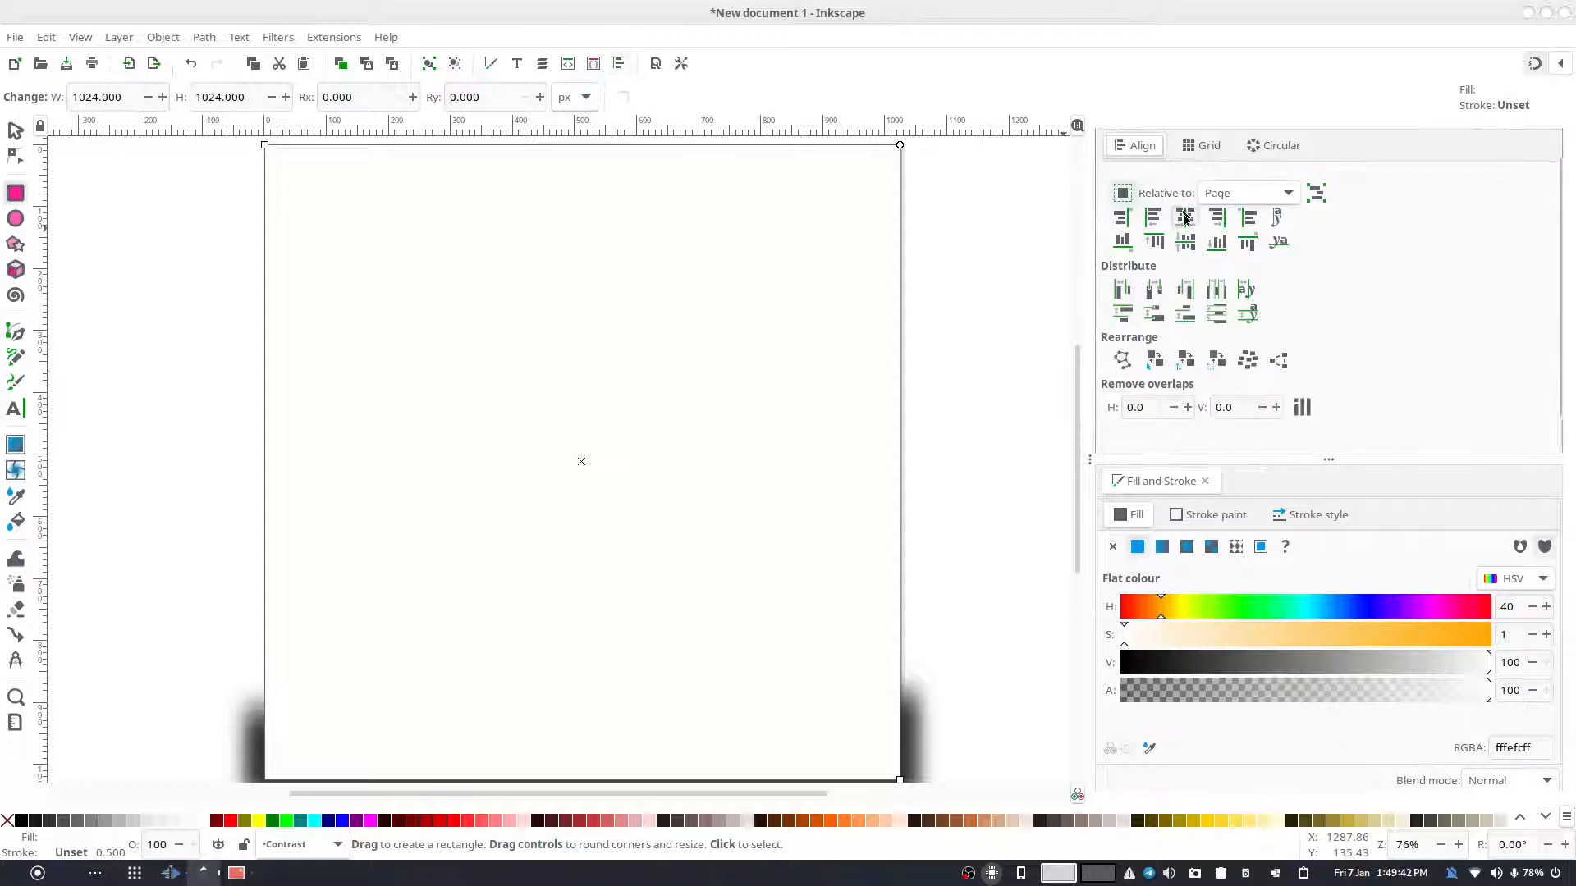
key(s)
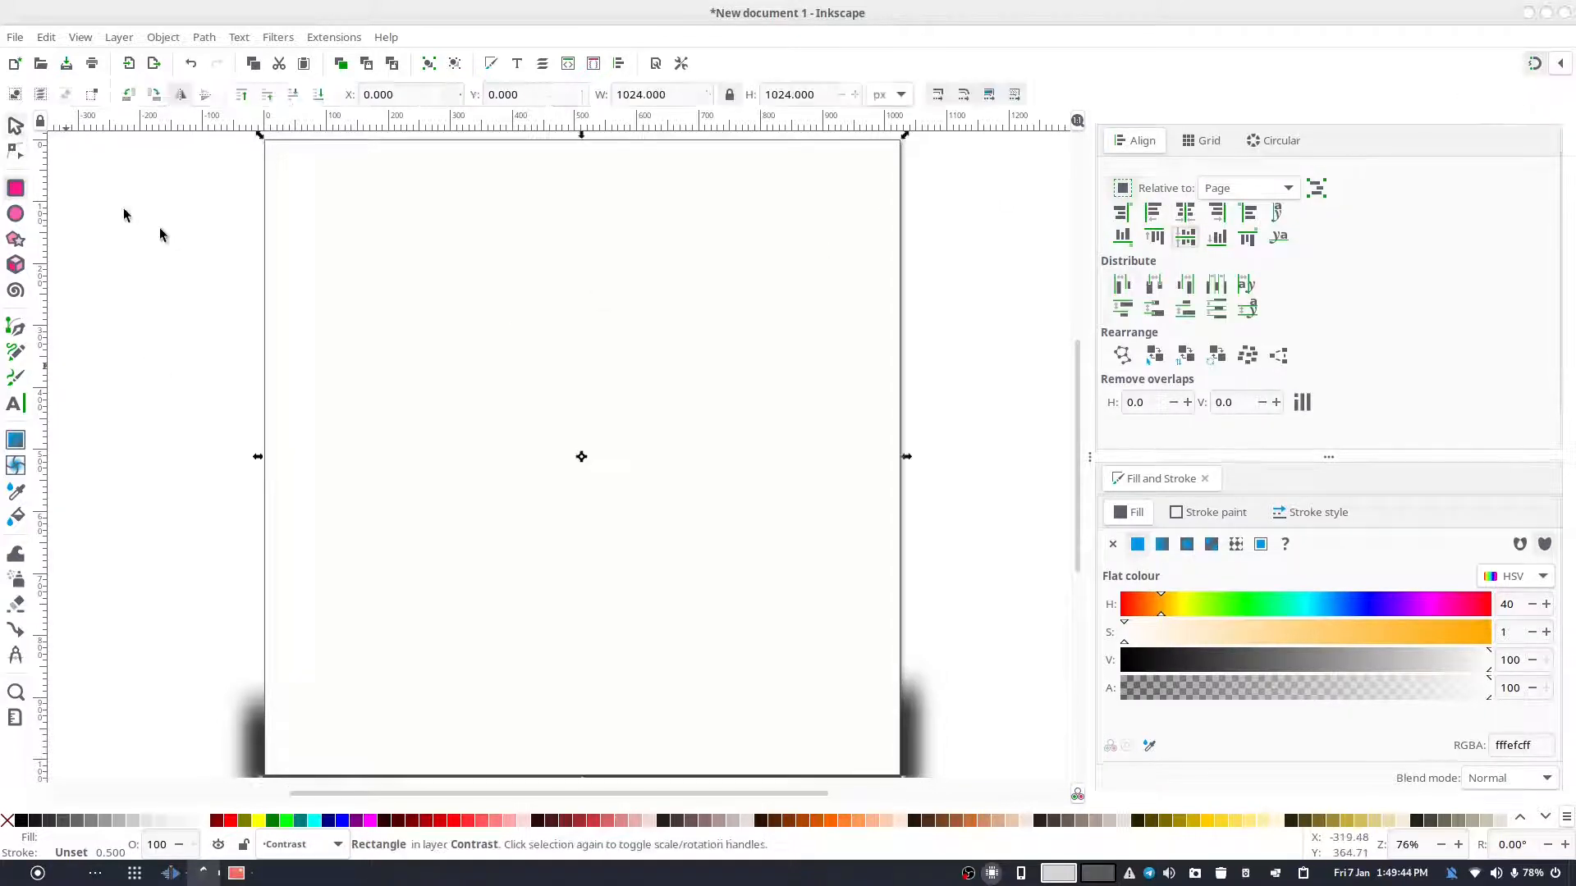
key(Escape)
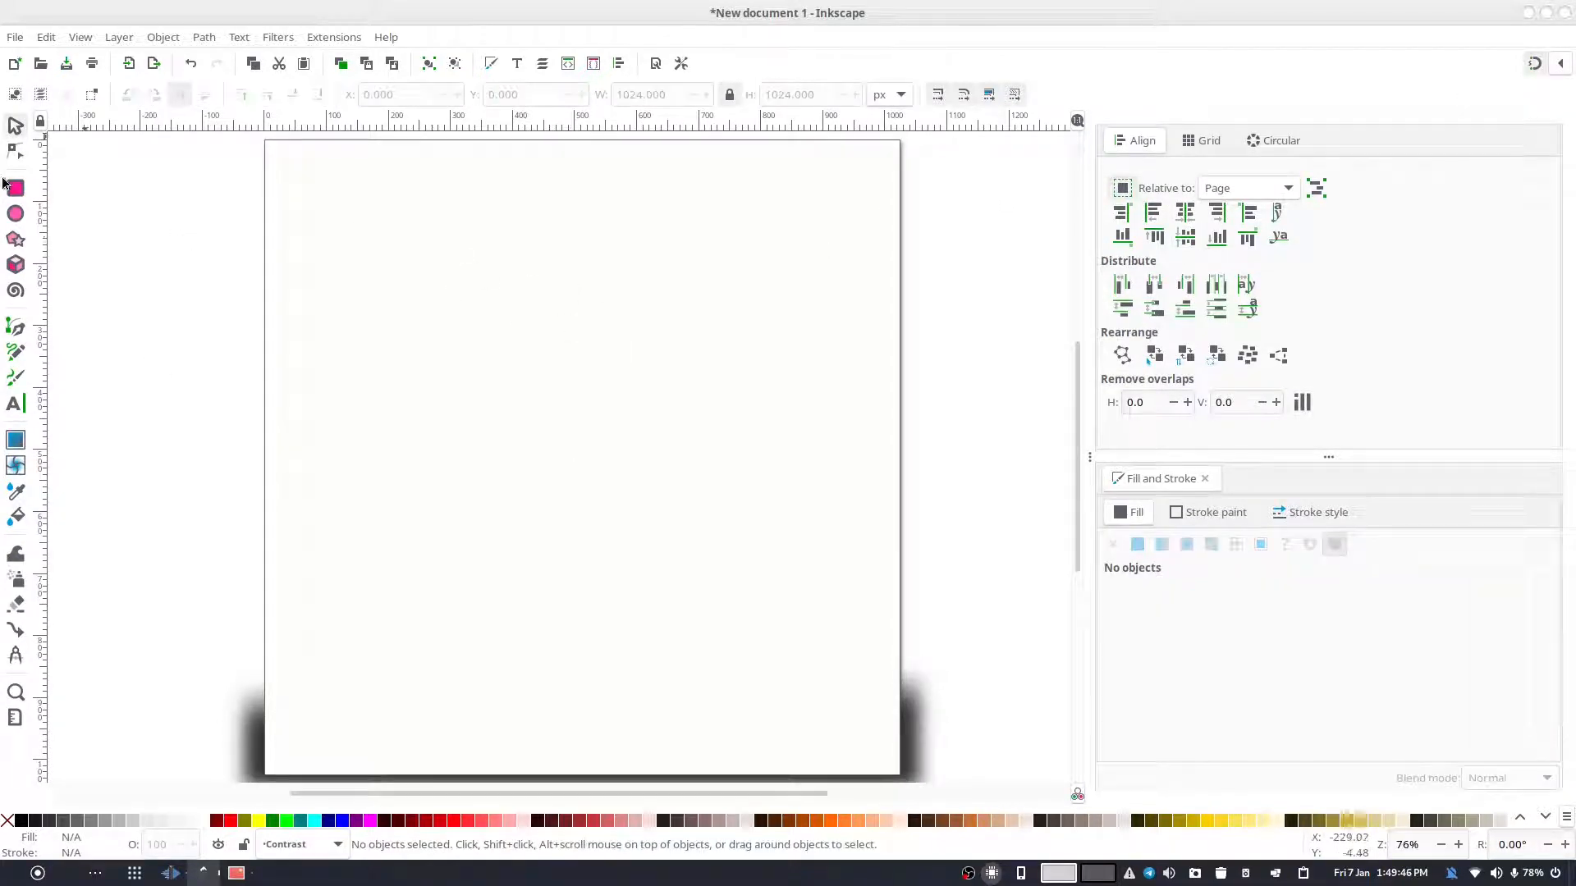
- Draw an ellipse about 1298 by 1025 px across the lower part of the page and fill it with 50% grey (808080)
click(18, 213)
drag(185, 205, 987, 860)
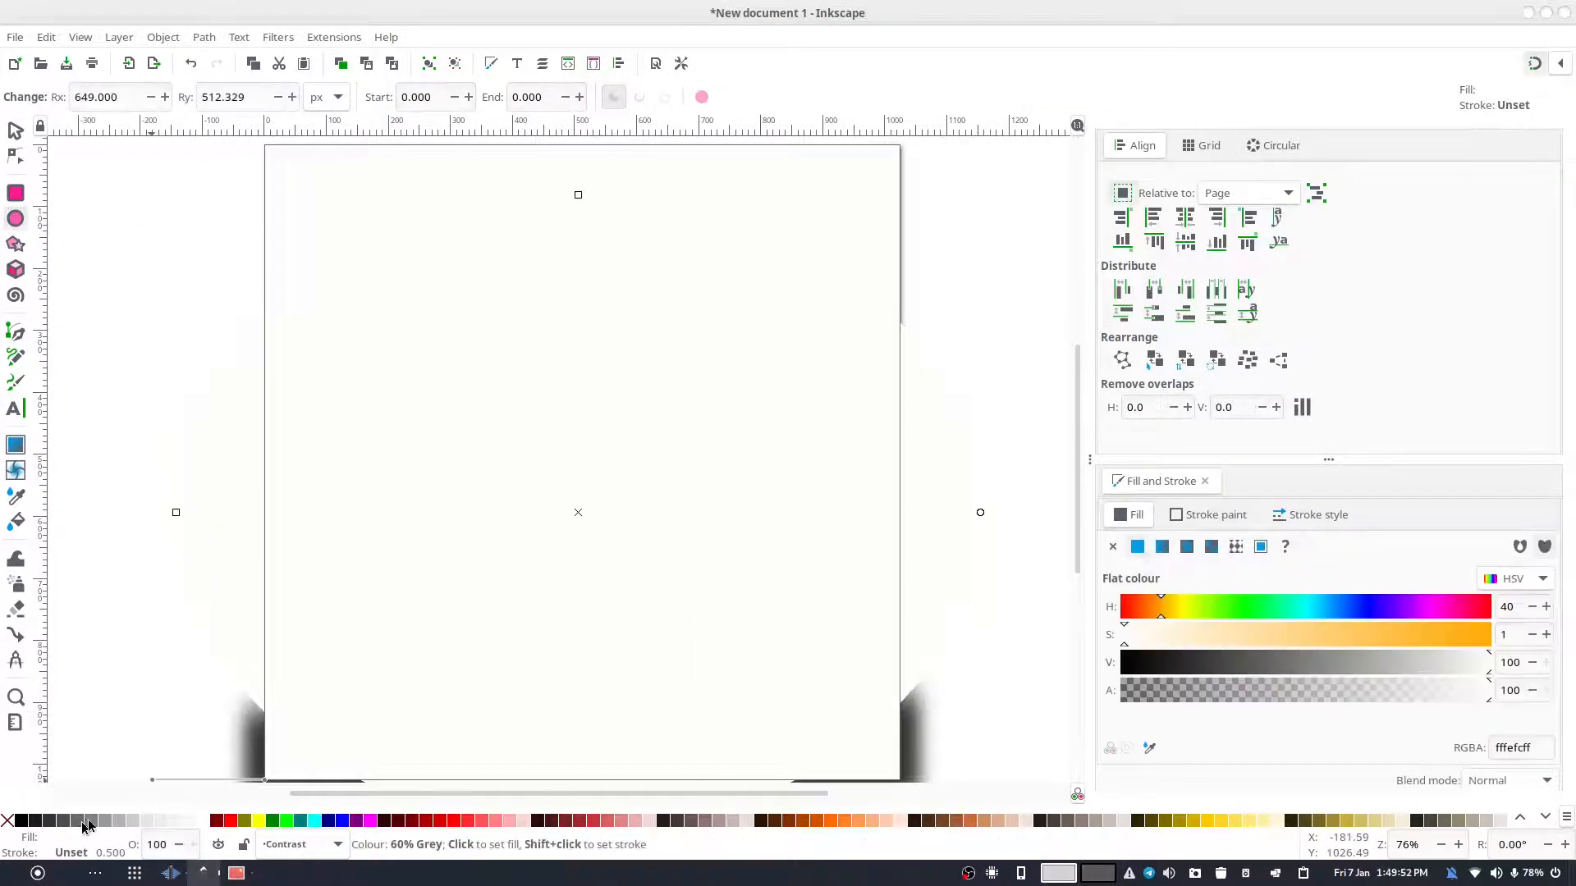
click(92, 821)
click(15, 132)
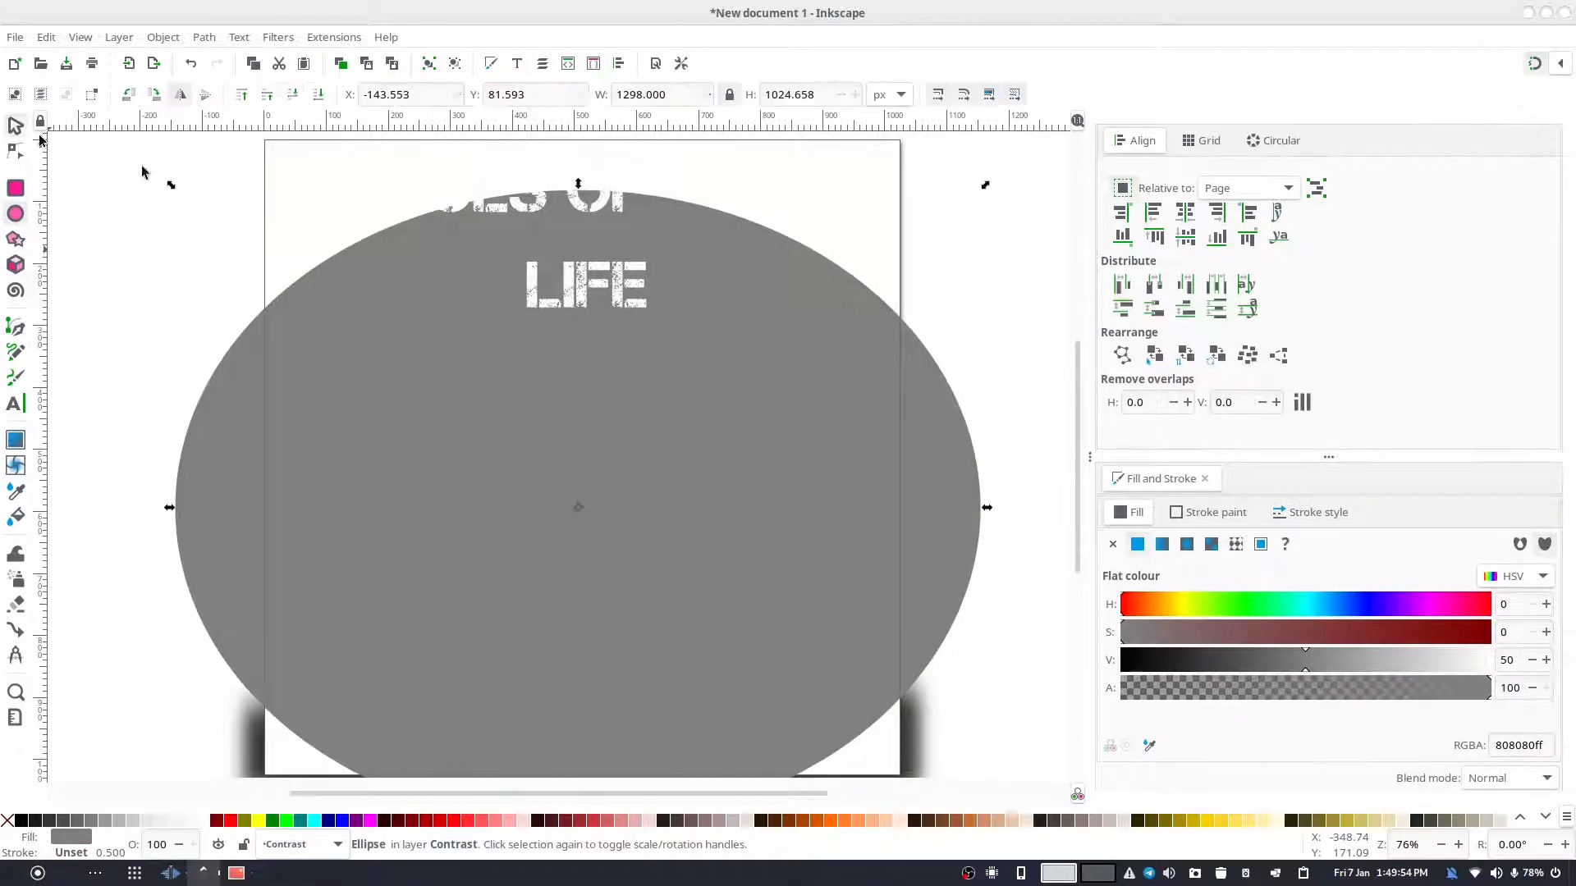
- Rotate the grey ellipse counter-clockwise so its long axis runs diagonally from the page's lower left to its upper right
click(835, 373)
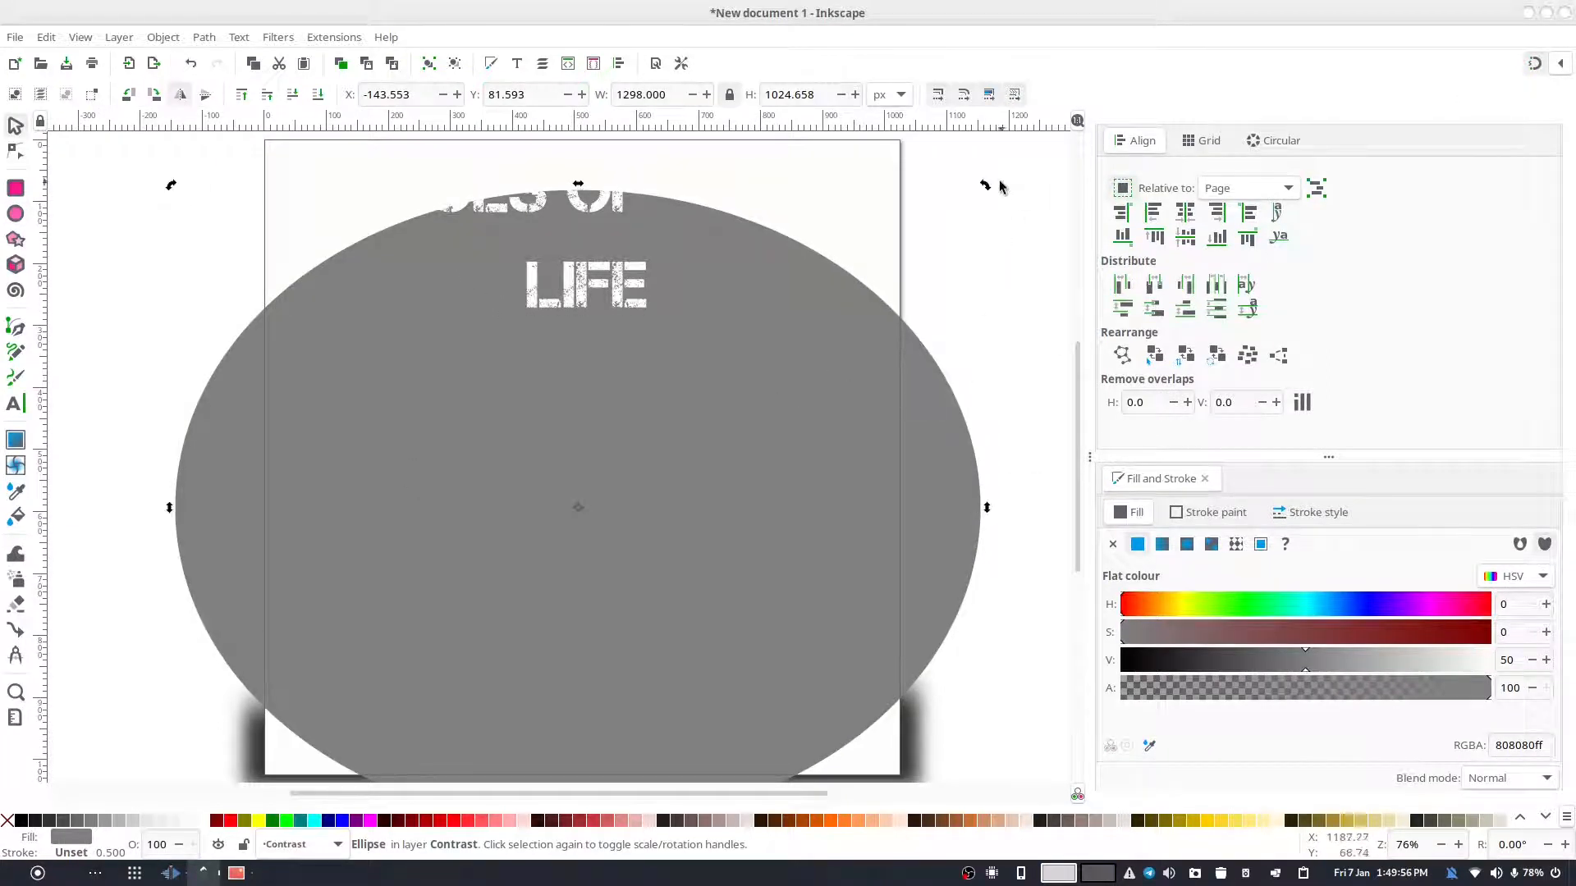
drag(986, 186, 734, 179)
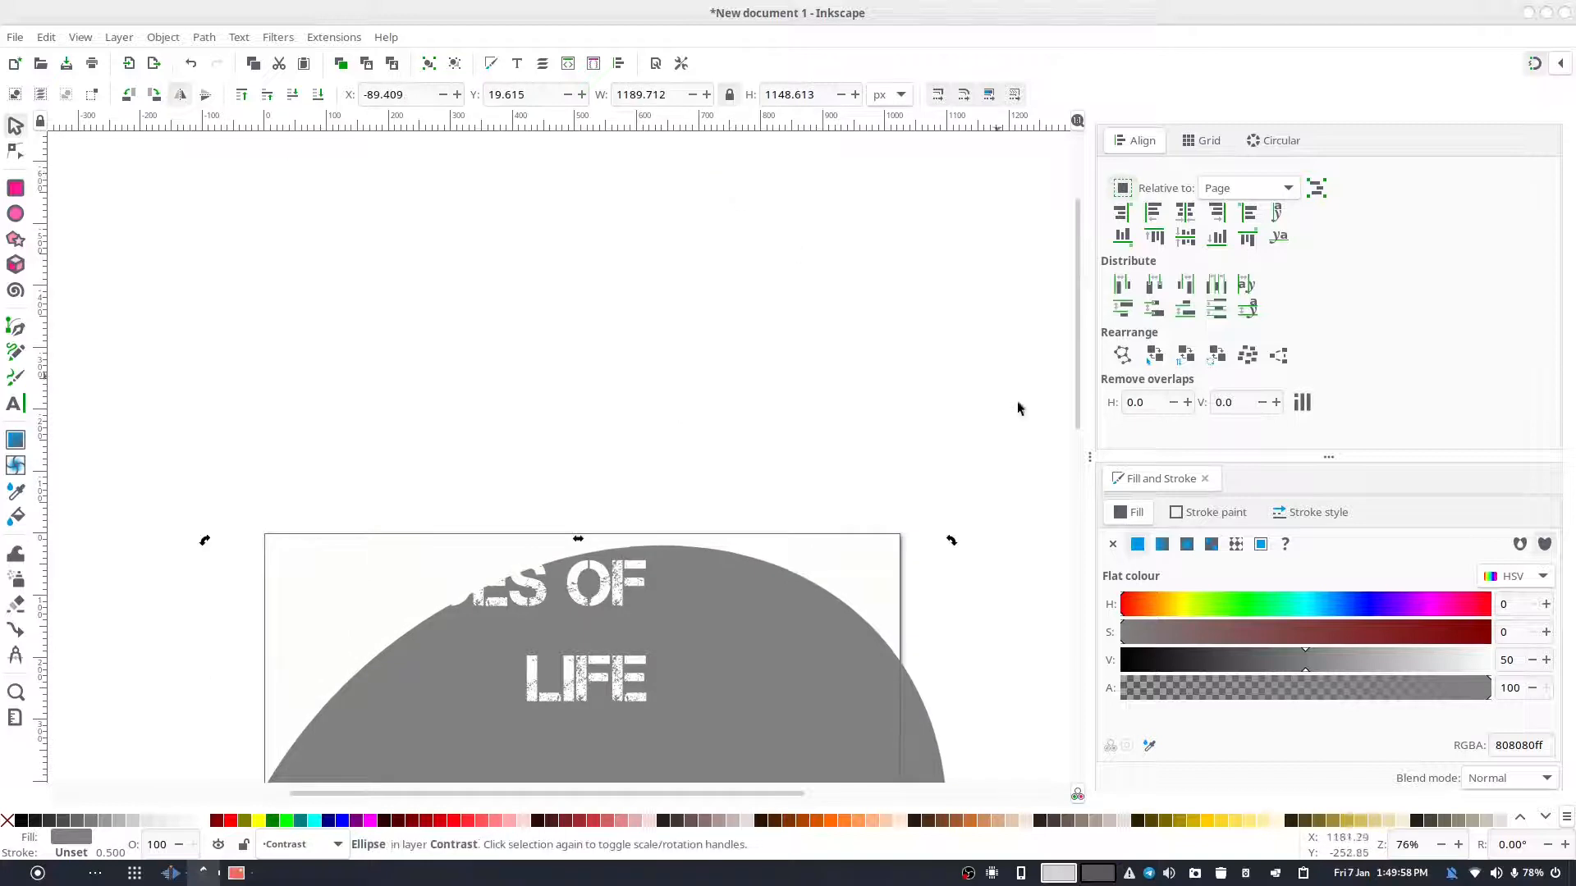
scroll(899, 439, down, 4)
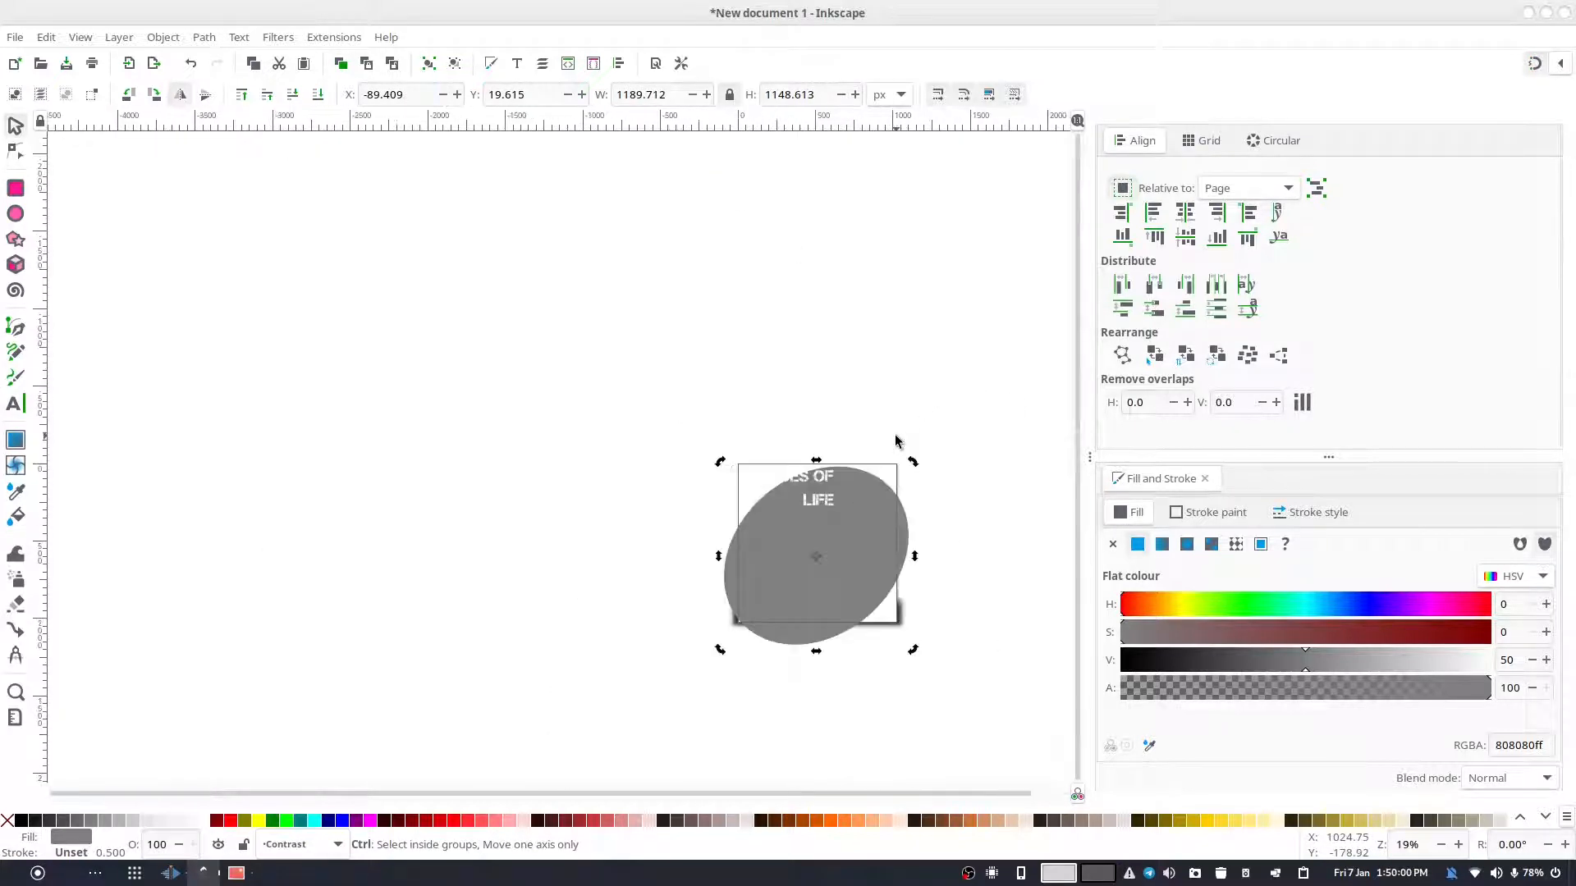
- Enlarge the grey ellipse to about 2041 × 1970 px, extending it past the lower-right corner of the page
drag(932, 492, 686, 322)
click(671, 391)
click(657, 377)
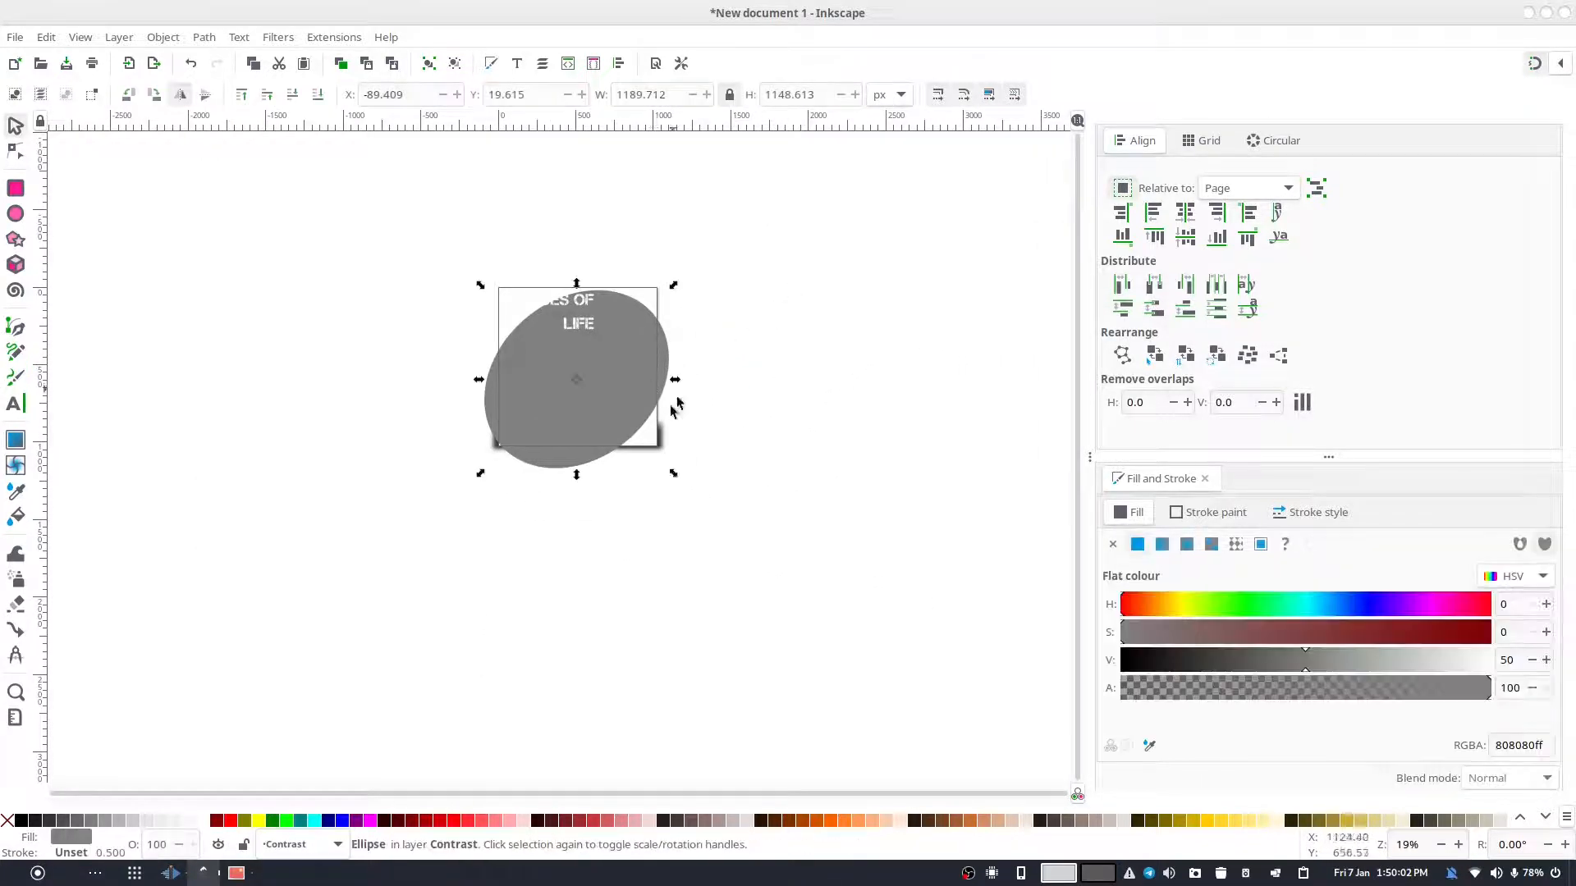
drag(673, 473, 805, 614)
click(746, 406)
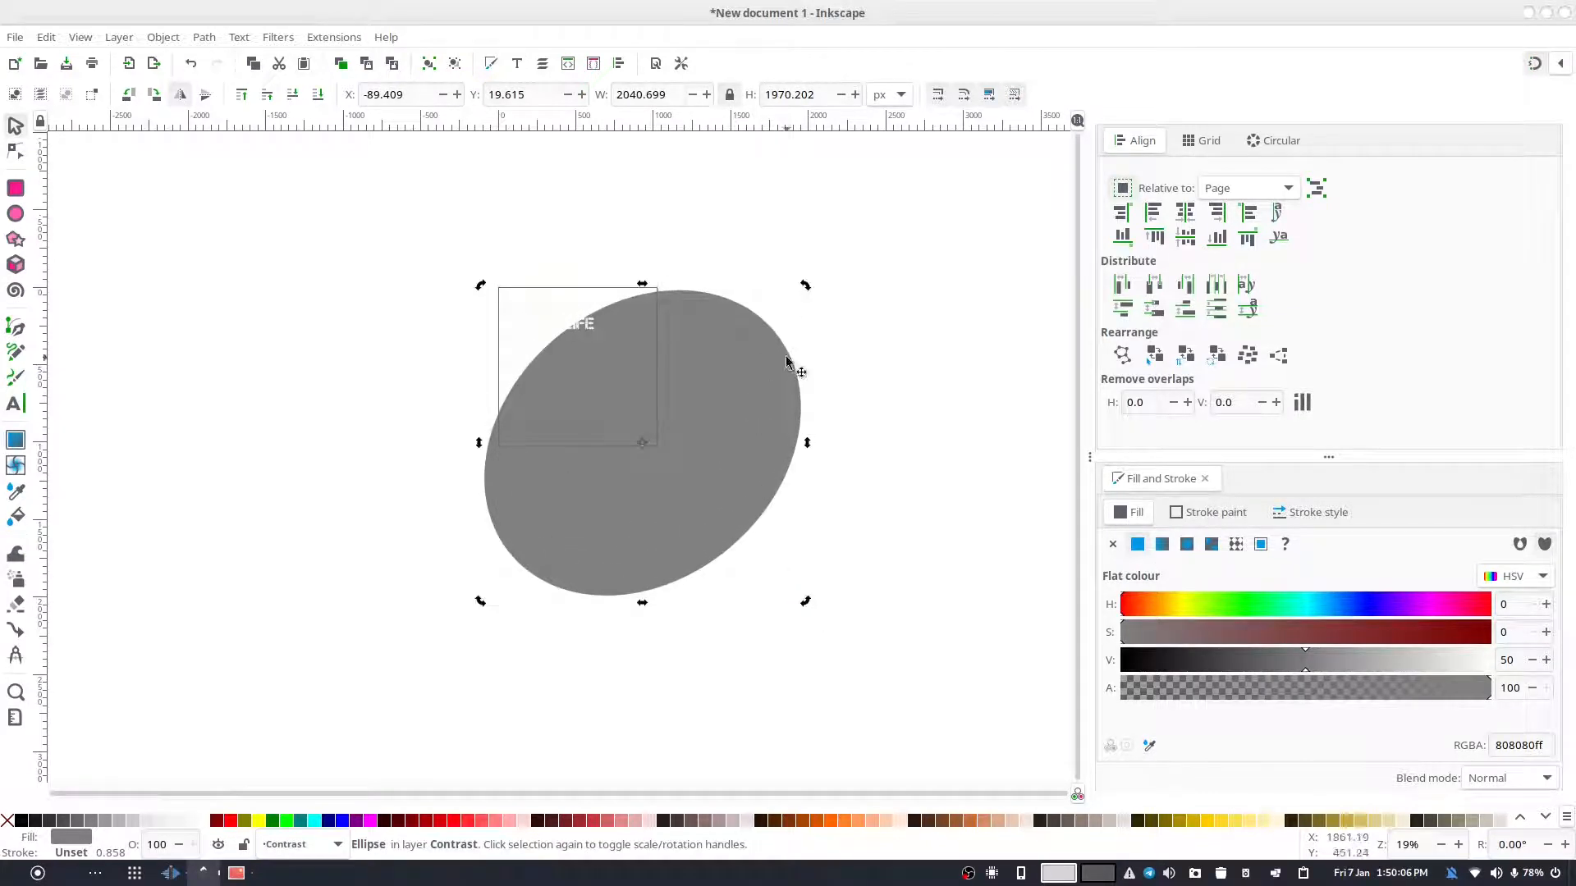
- Rotate the ellipse slightly counter-clockwise and position it so its edge arcs from the page's lower-left to upper-right corner
drag(808, 287, 812, 252)
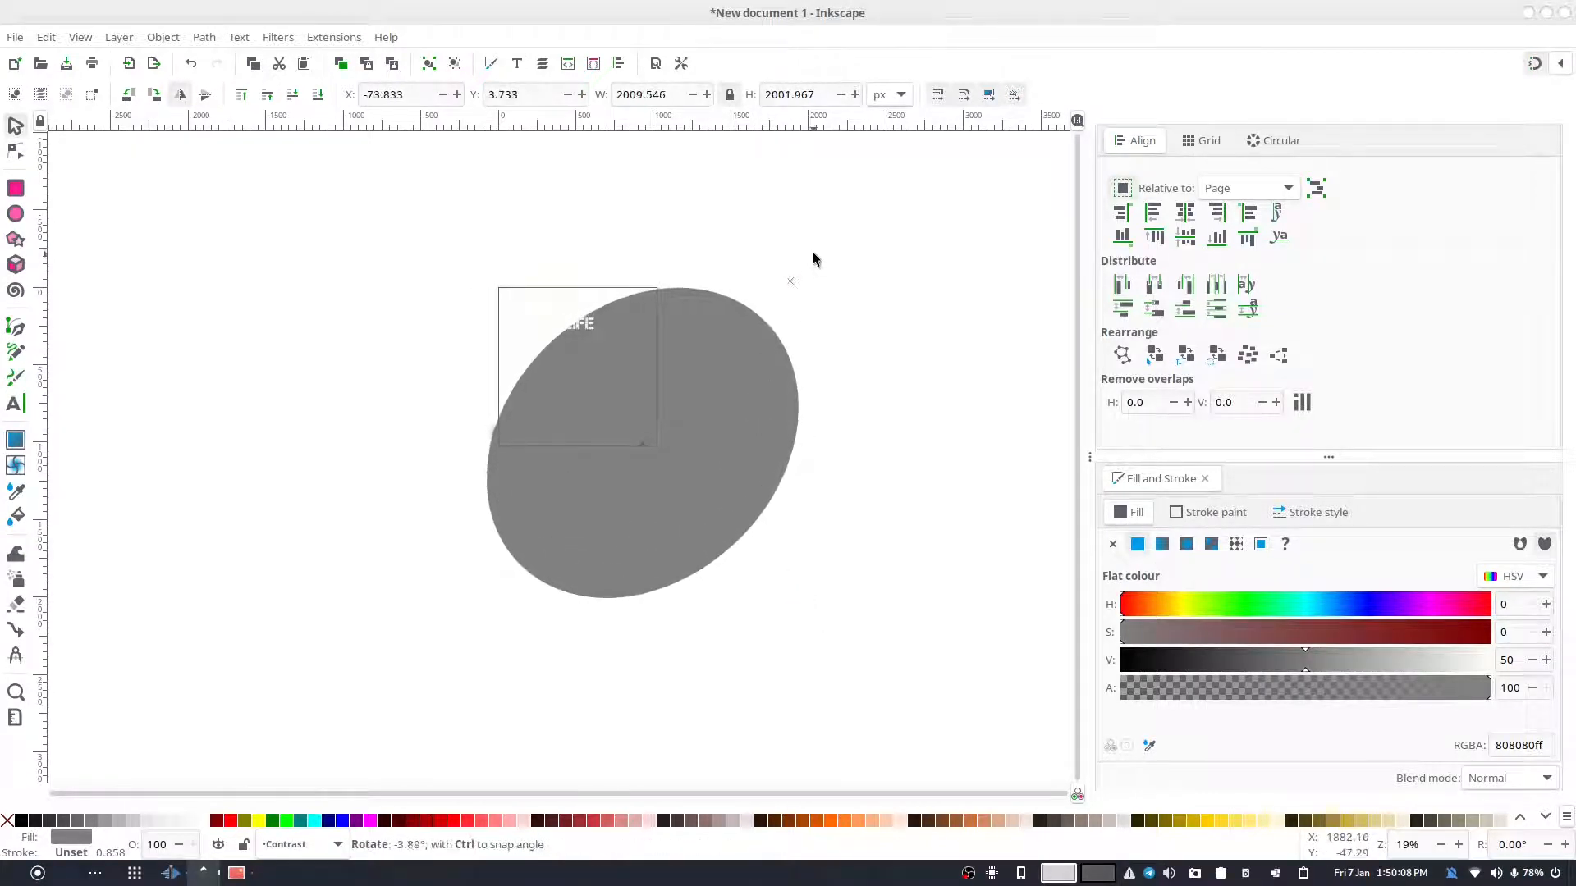
click(703, 415)
mouse_move(702, 411)
mouse_down()
mouse_move(728, 405)
mouse_move(713, 414)
mouse_up()
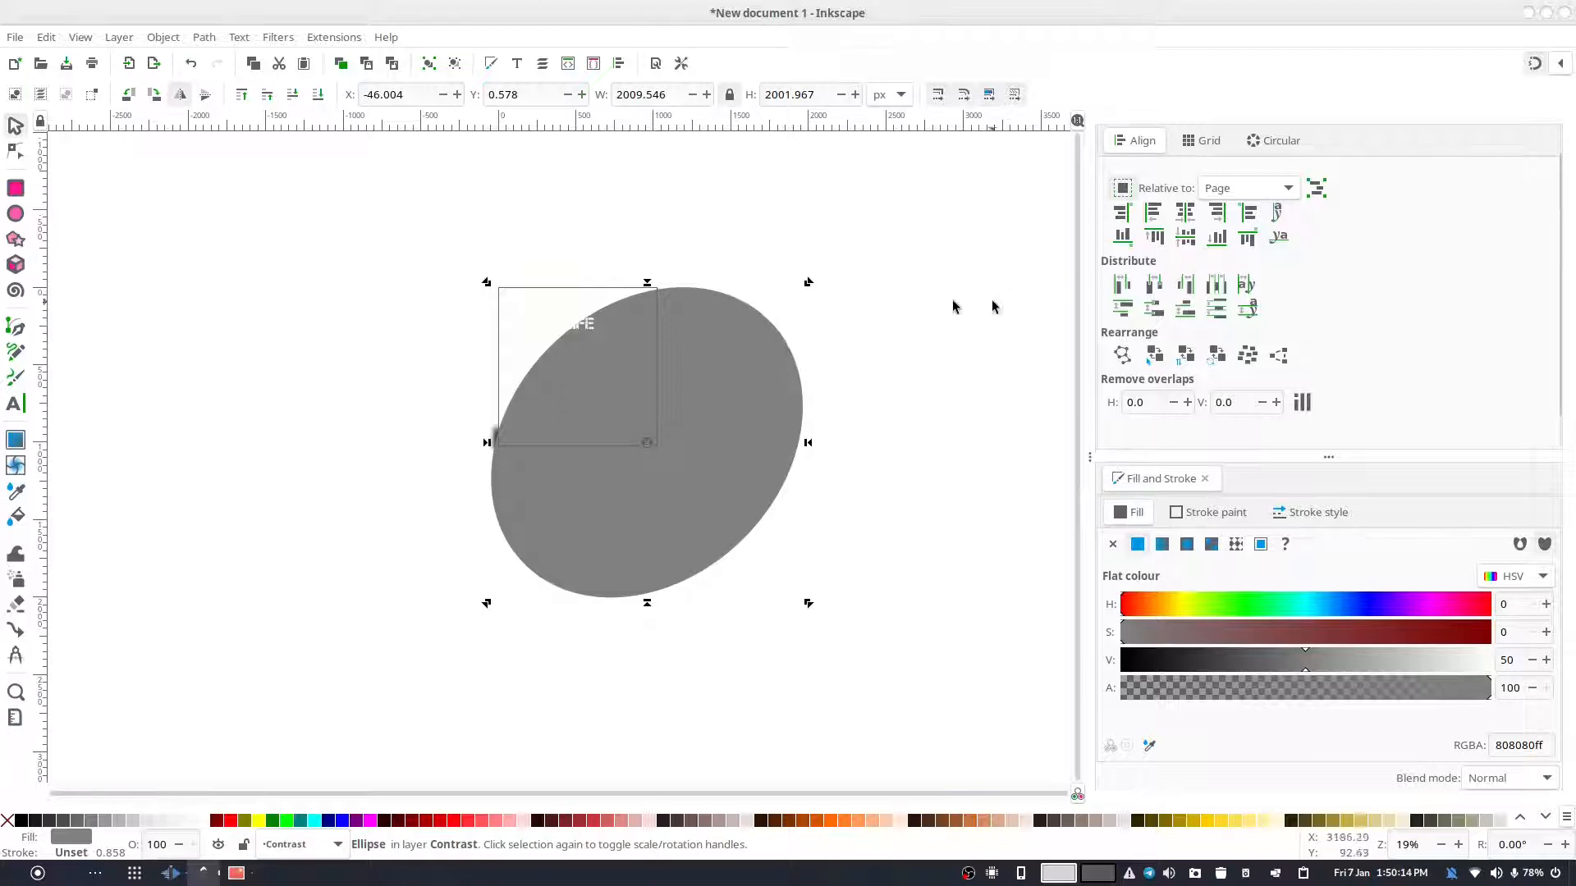
click(824, 338)
click(749, 361)
click(751, 363)
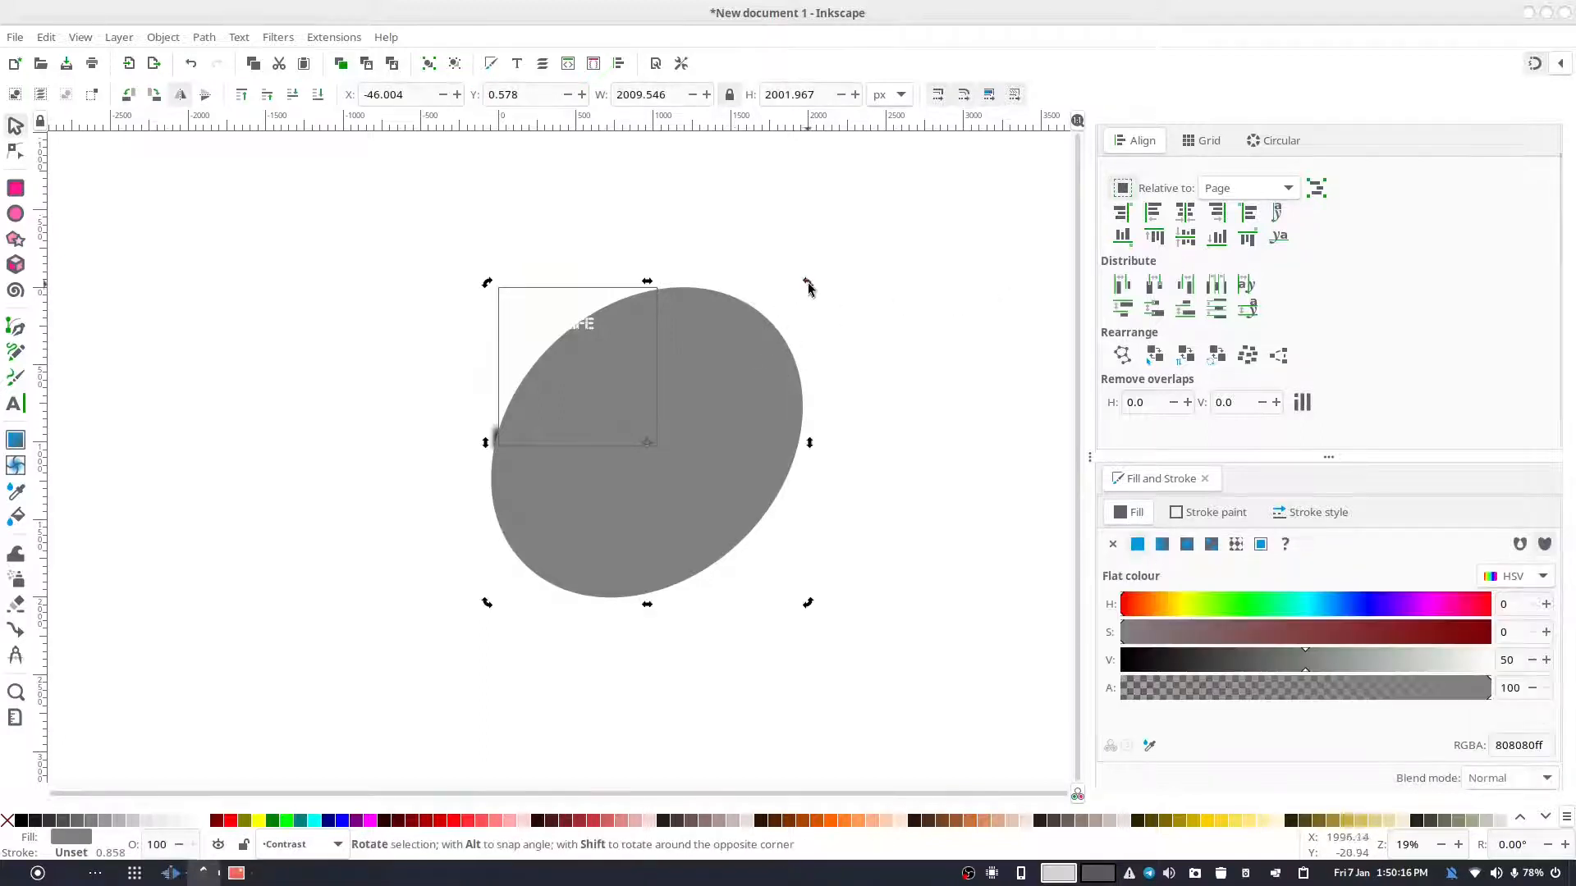
drag(807, 285, 805, 268)
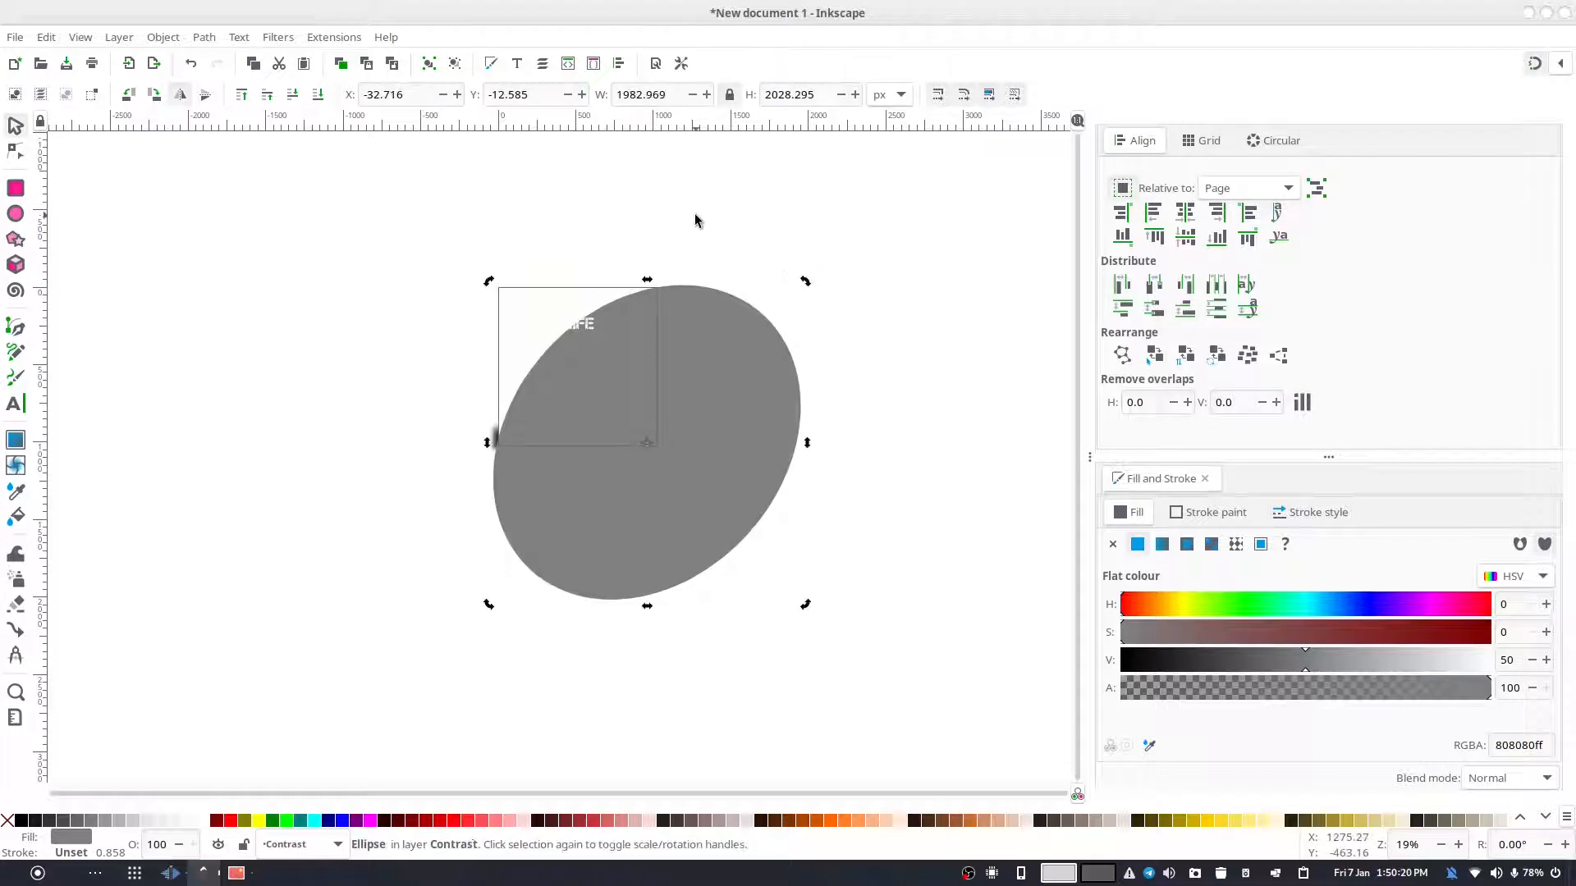
click(695, 216)
drag(668, 339, 666, 347)
click(624, 252)
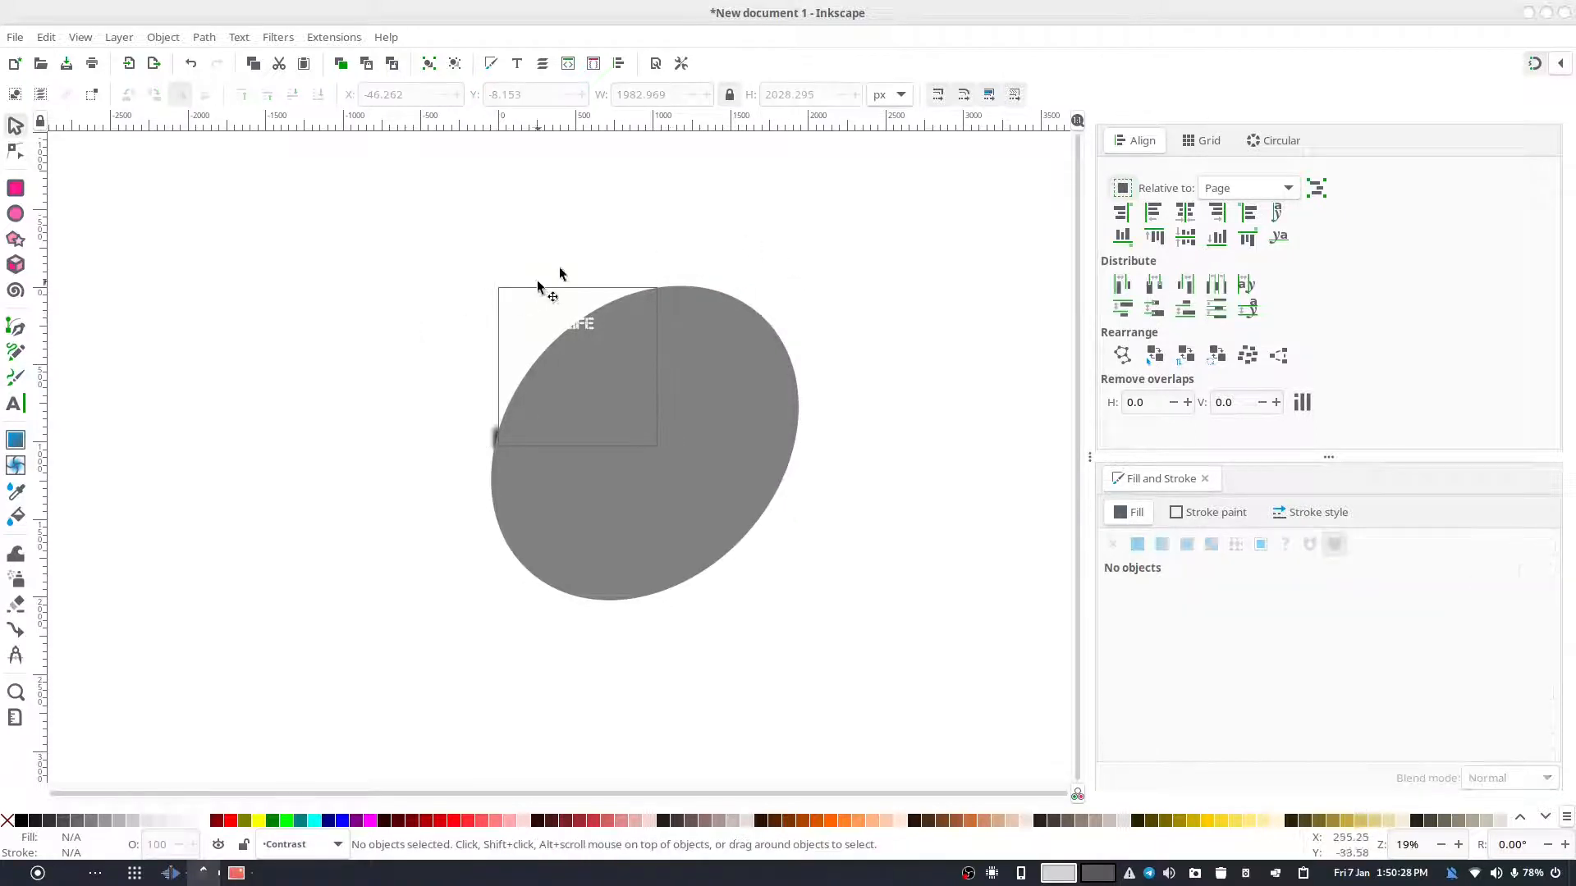
- Subtract the ellipse from the page-sized rectangle with a Difference operation
click(562, 299)
shift+click(579, 317)
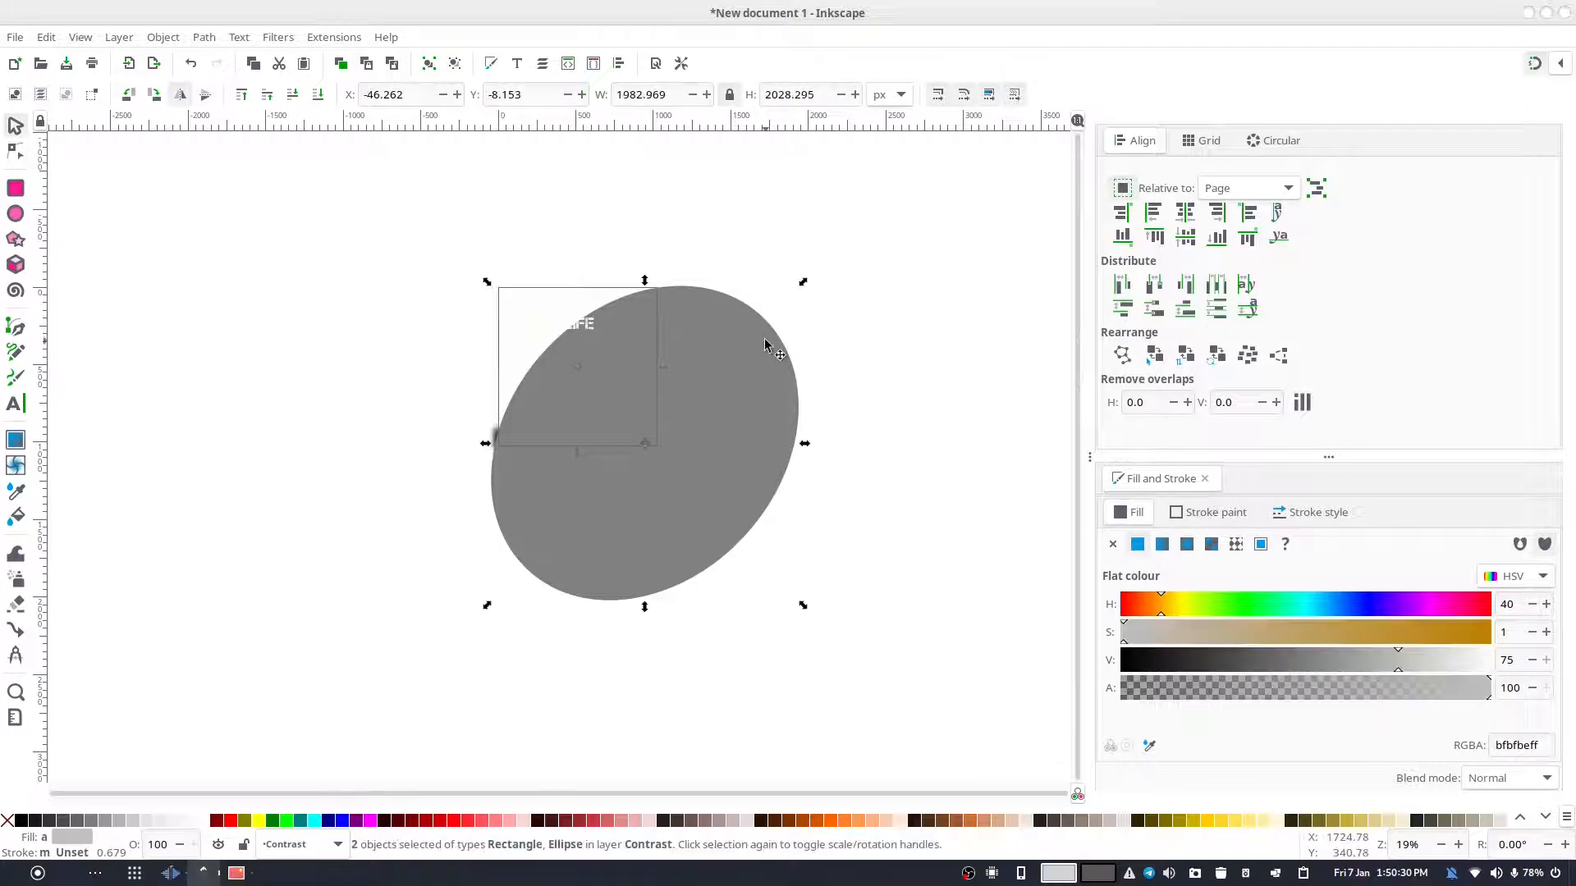
click(204, 37)
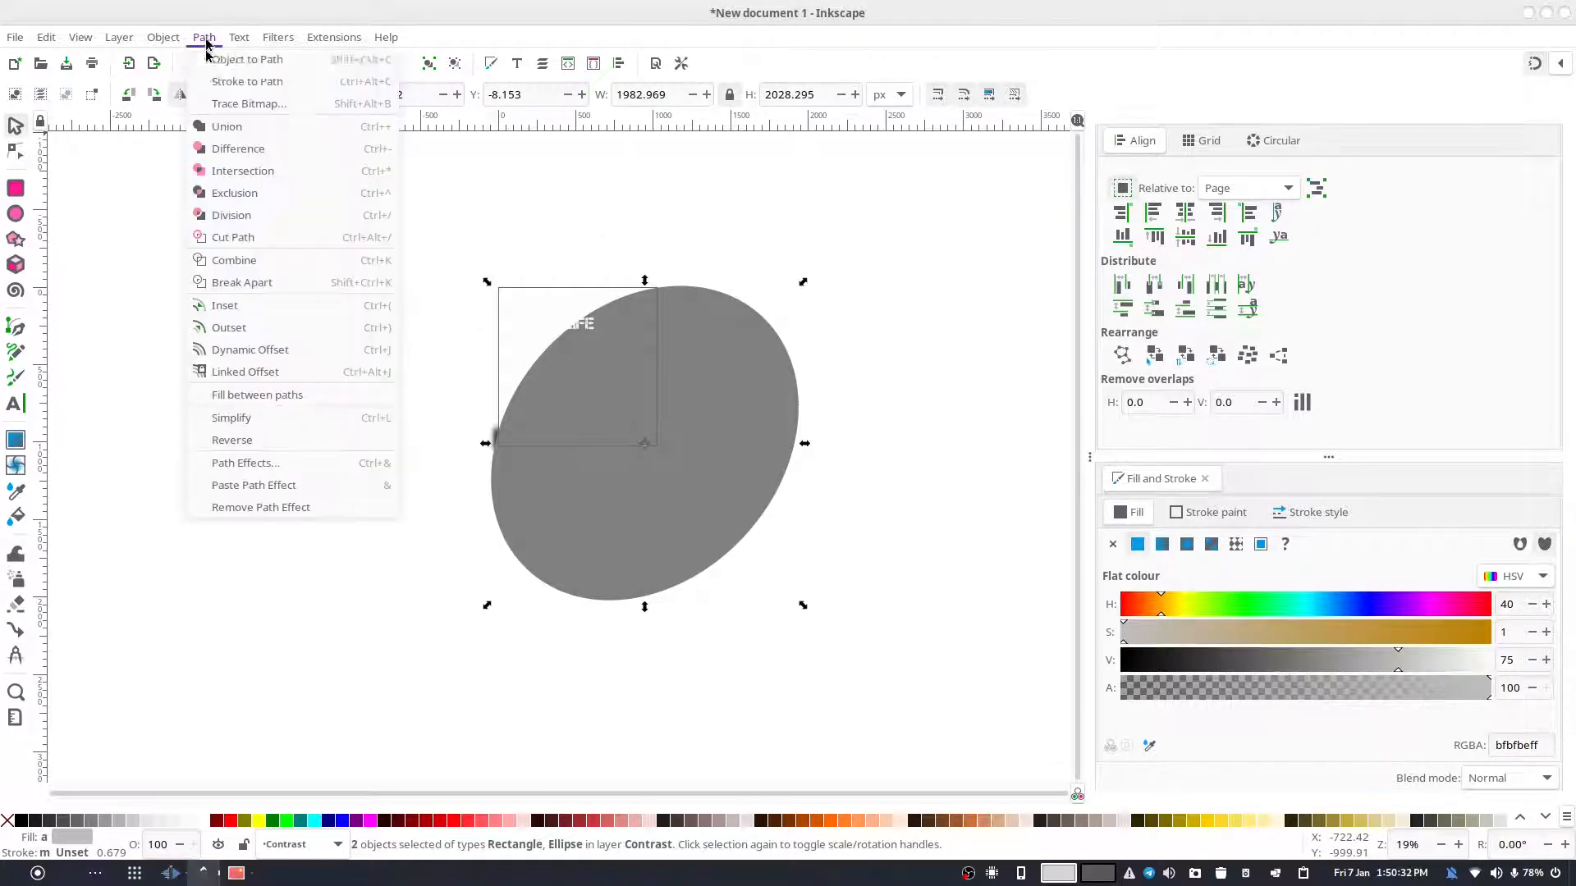
click(230, 149)
click(743, 285)
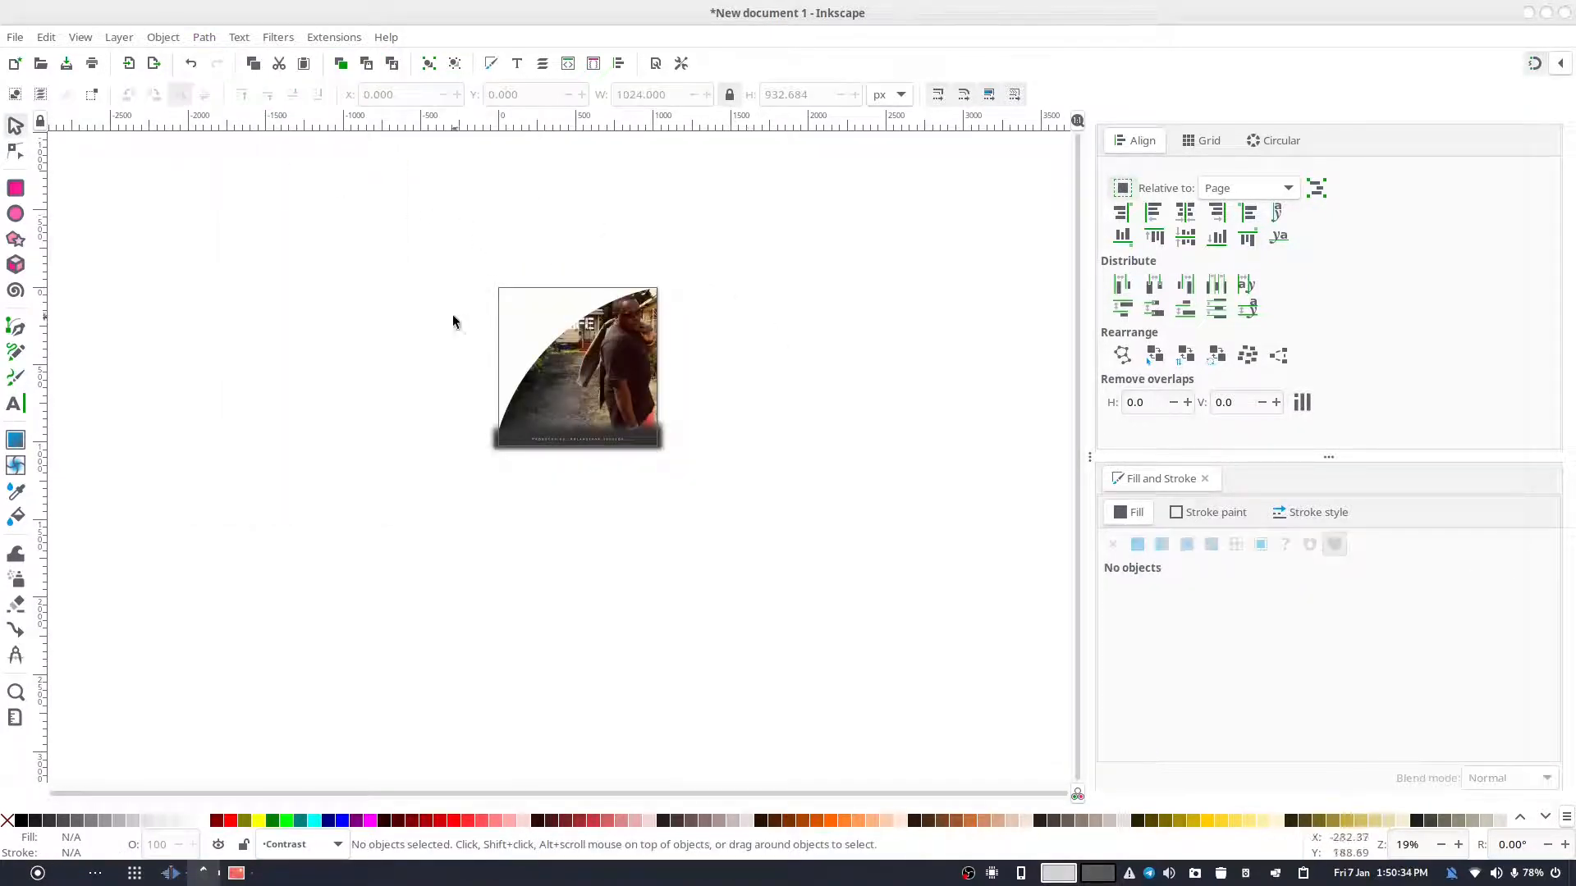
- Fill the curved corner shape with black and set its fill alpha to 76
click(533, 345)
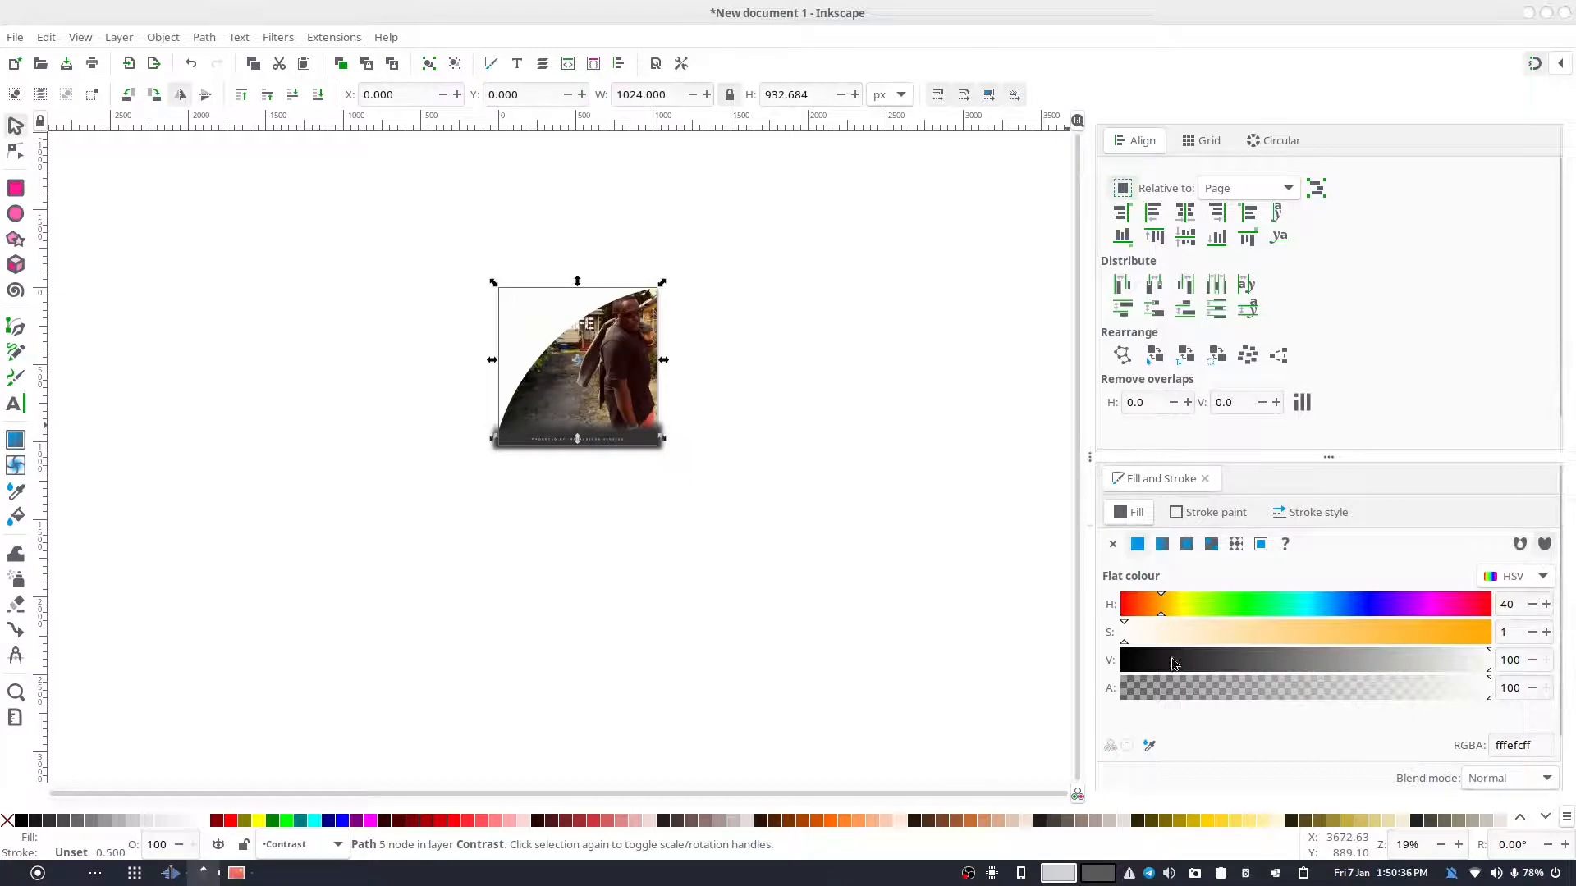
drag(1174, 663, 939, 651)
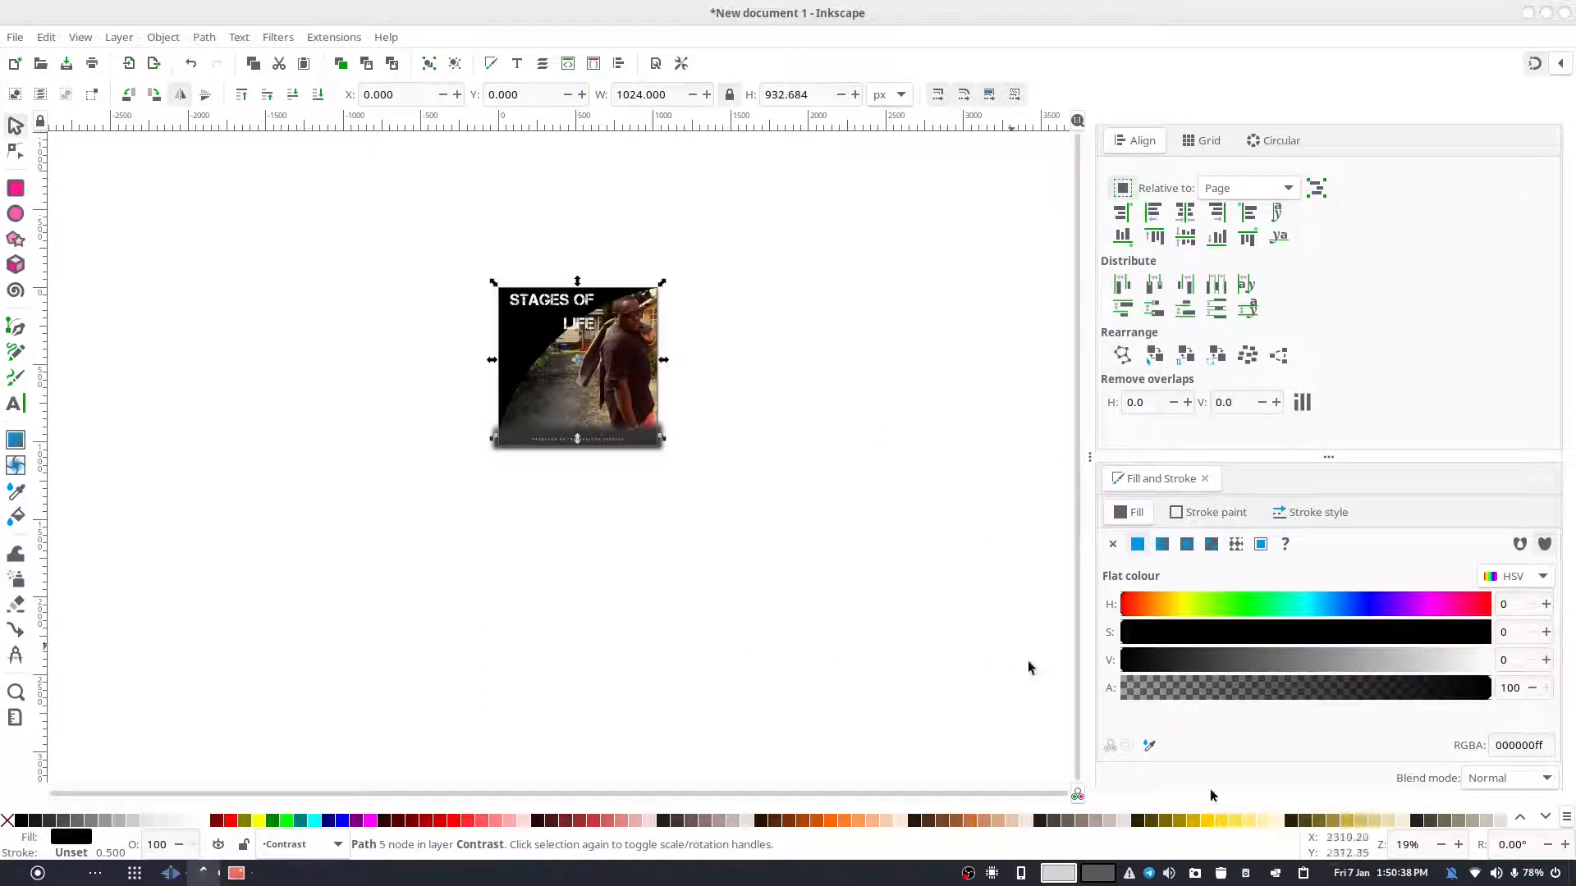
right_click(1408, 846)
click(1439, 767)
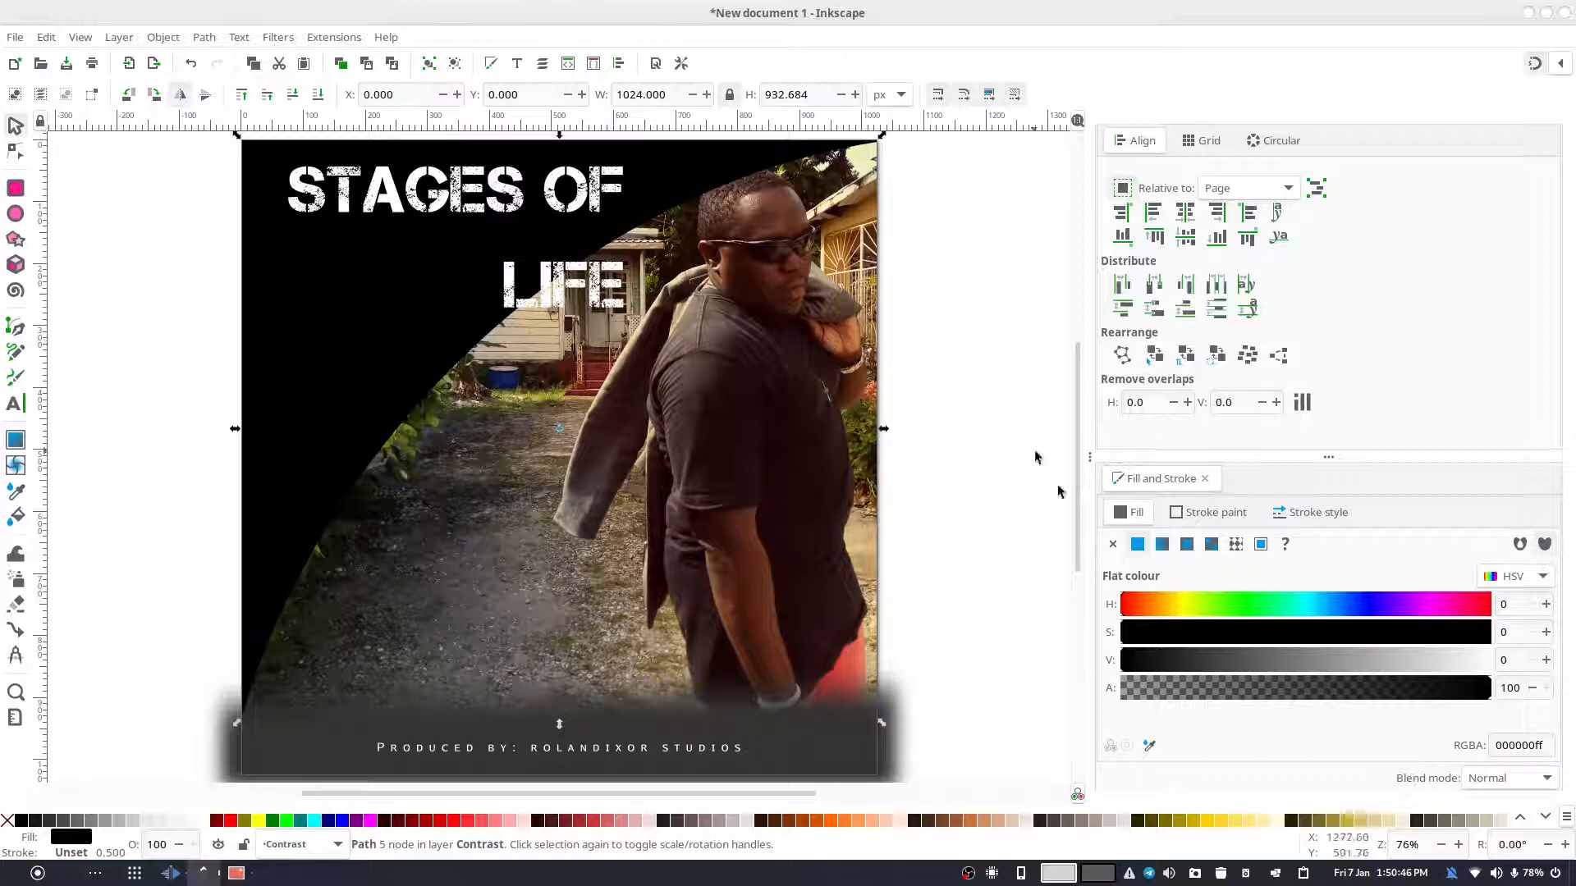
click(1218, 689)
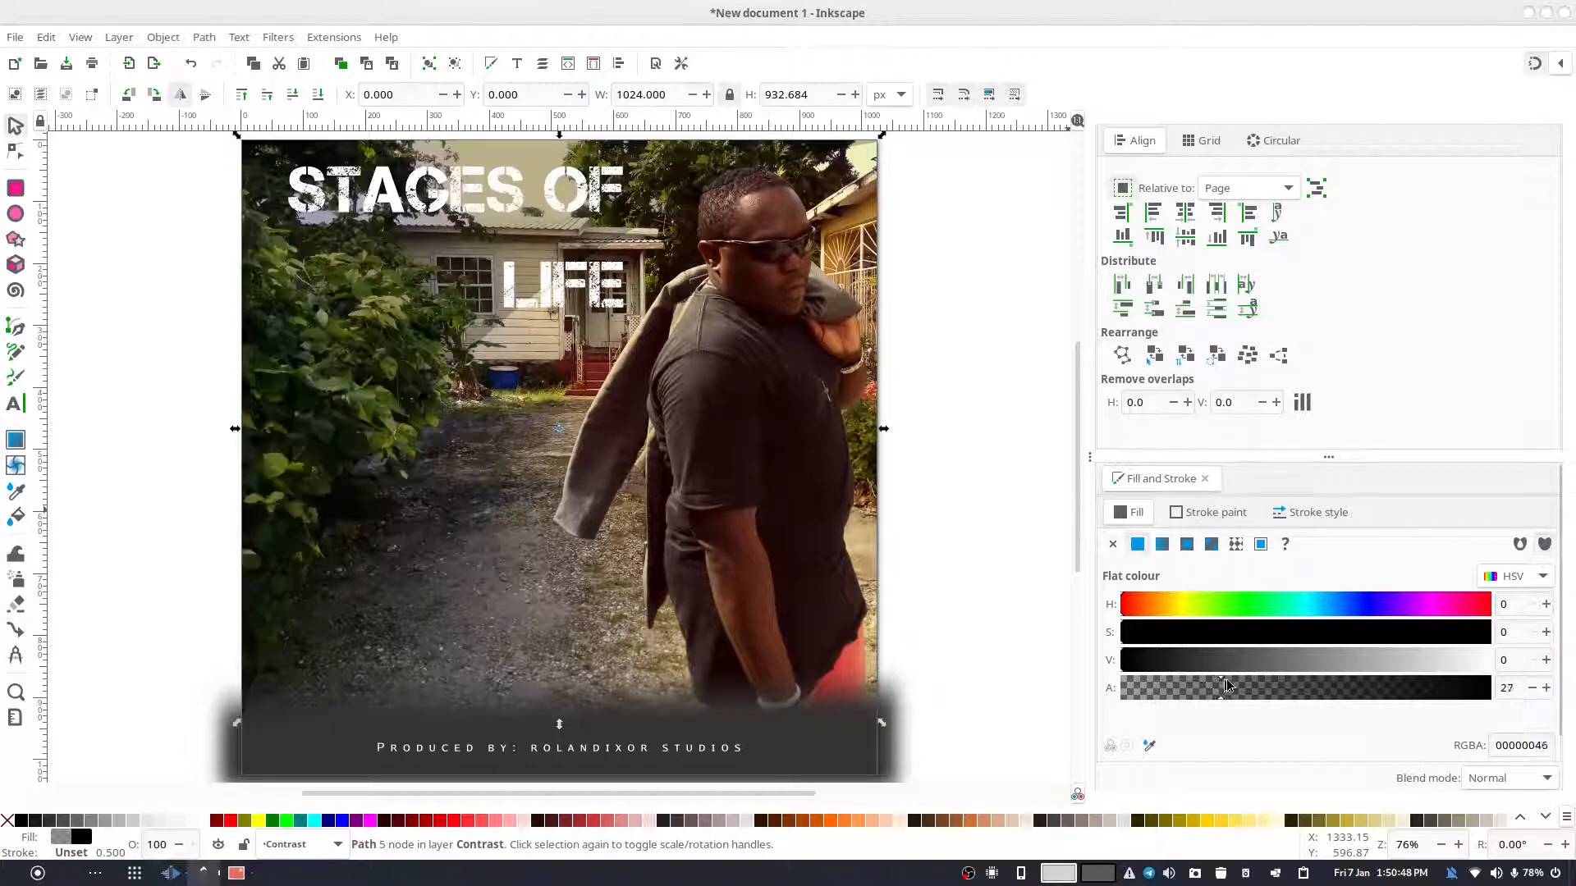
drag(1227, 686, 1397, 707)
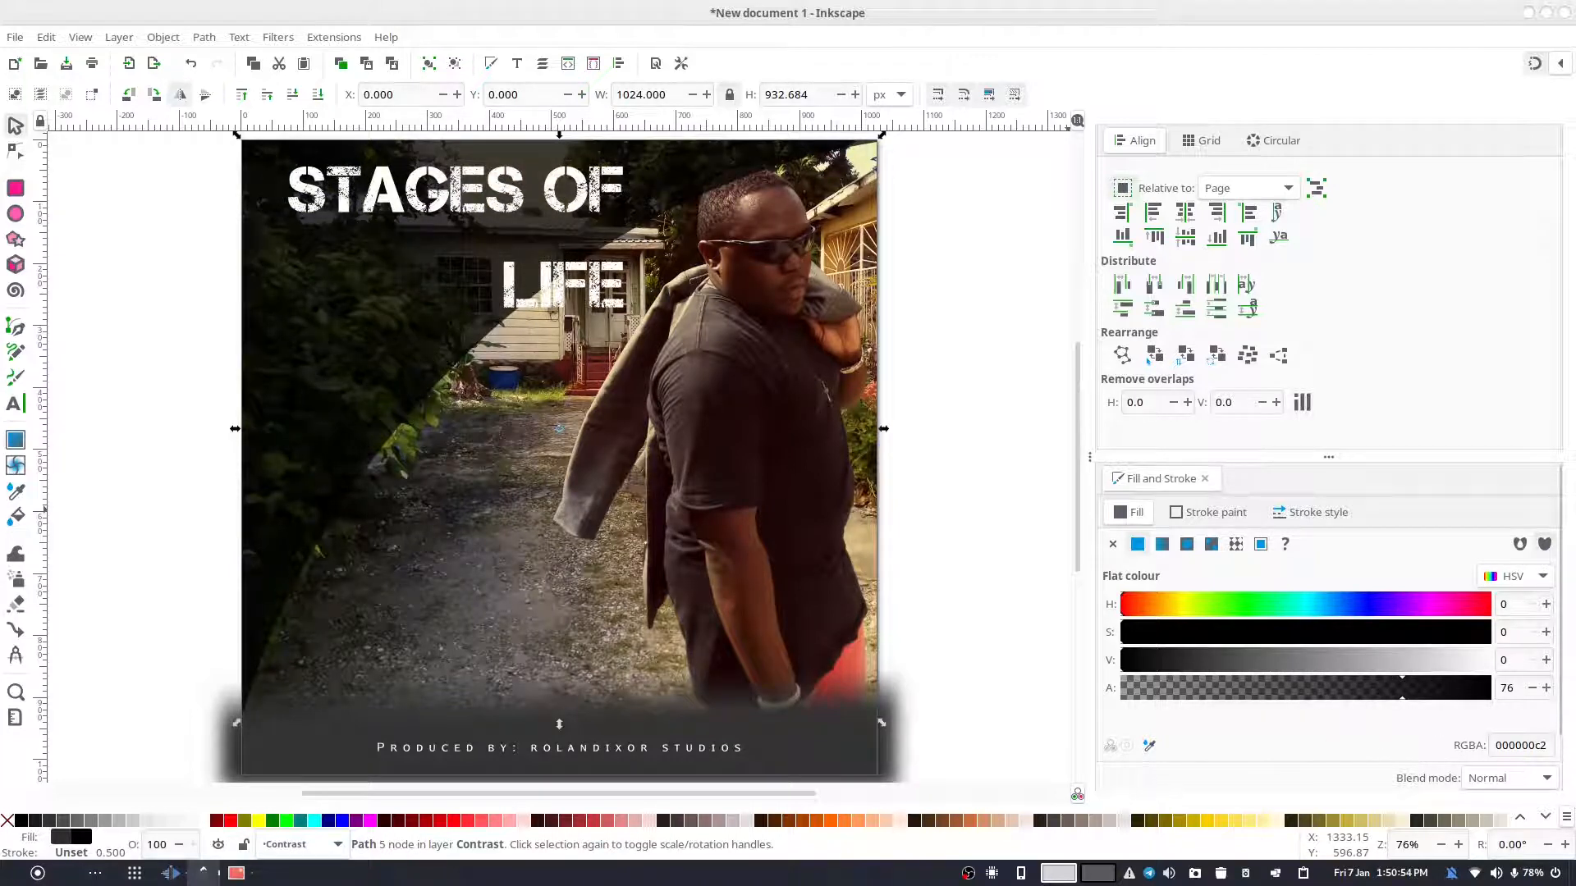
- Set the black corner shape's blur to 49.6%
scroll(1550, 661, down, 2)
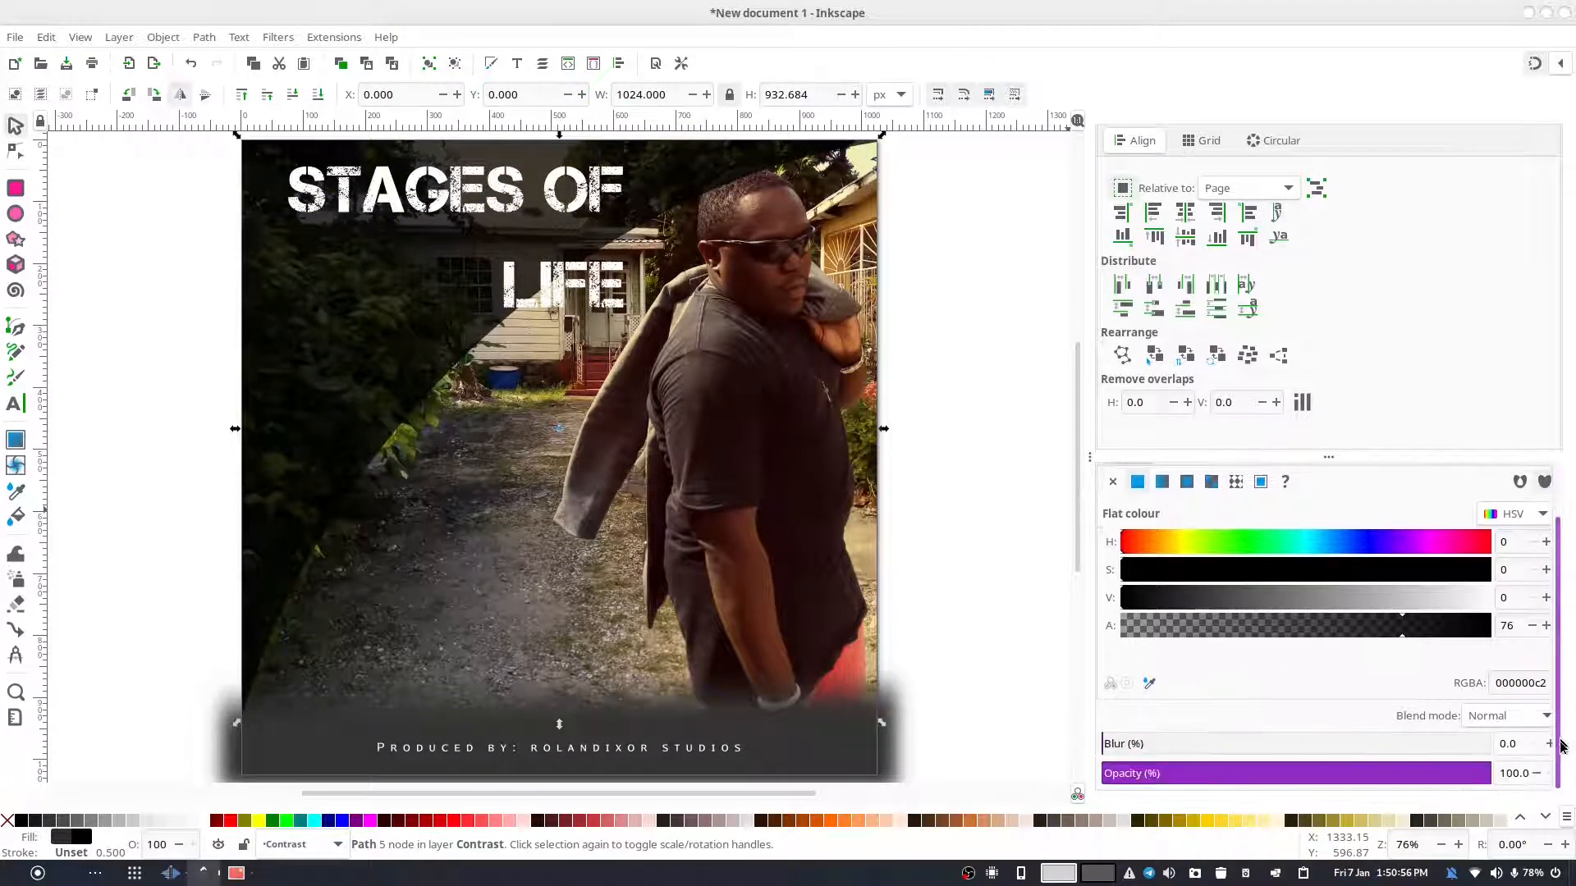
mouse_move(1264, 743)
mouse_down()
mouse_move(1310, 744)
mouse_move(1289, 745)
mouse_up()
drag(1507, 746, 1529, 746)
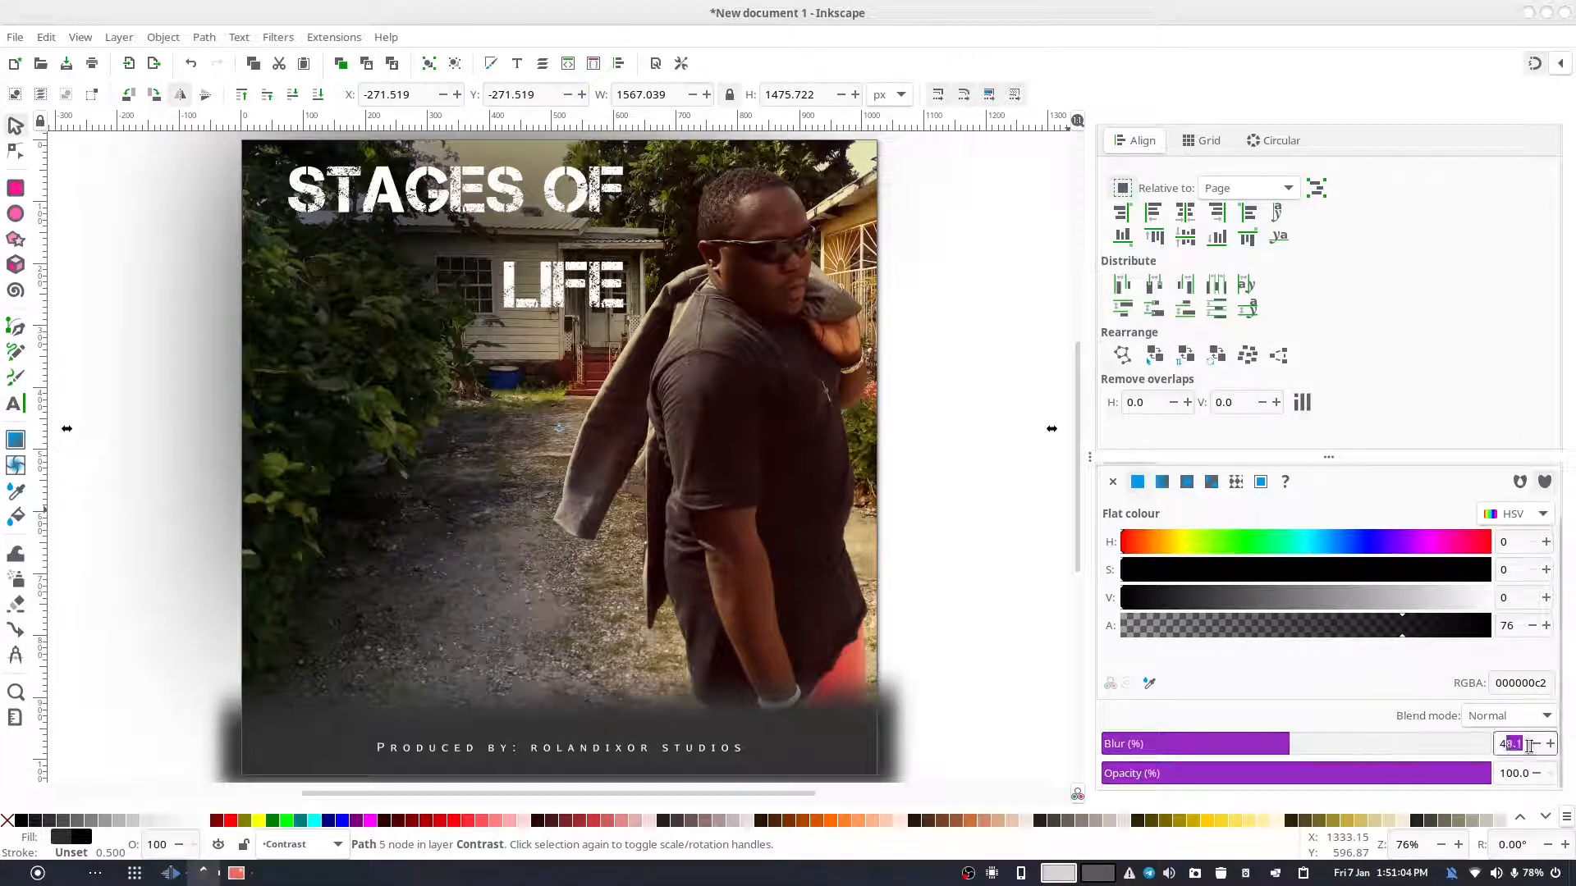
text(9.6)
key(Return)
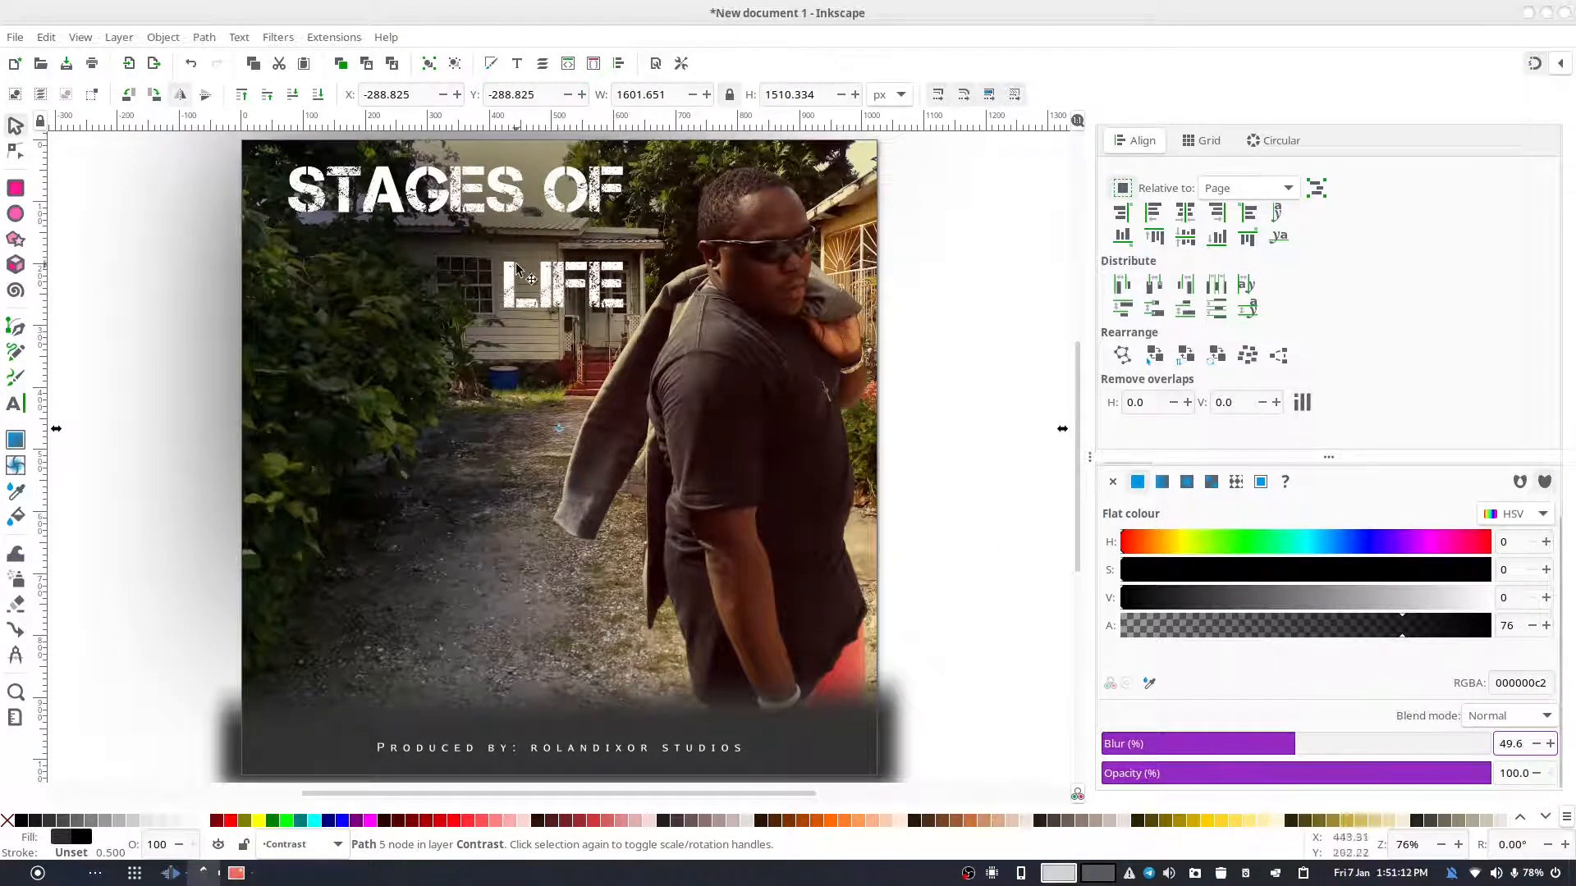
click(918, 261)
- Lower the fill alpha of the blurred corner shape to 23
click(380, 269)
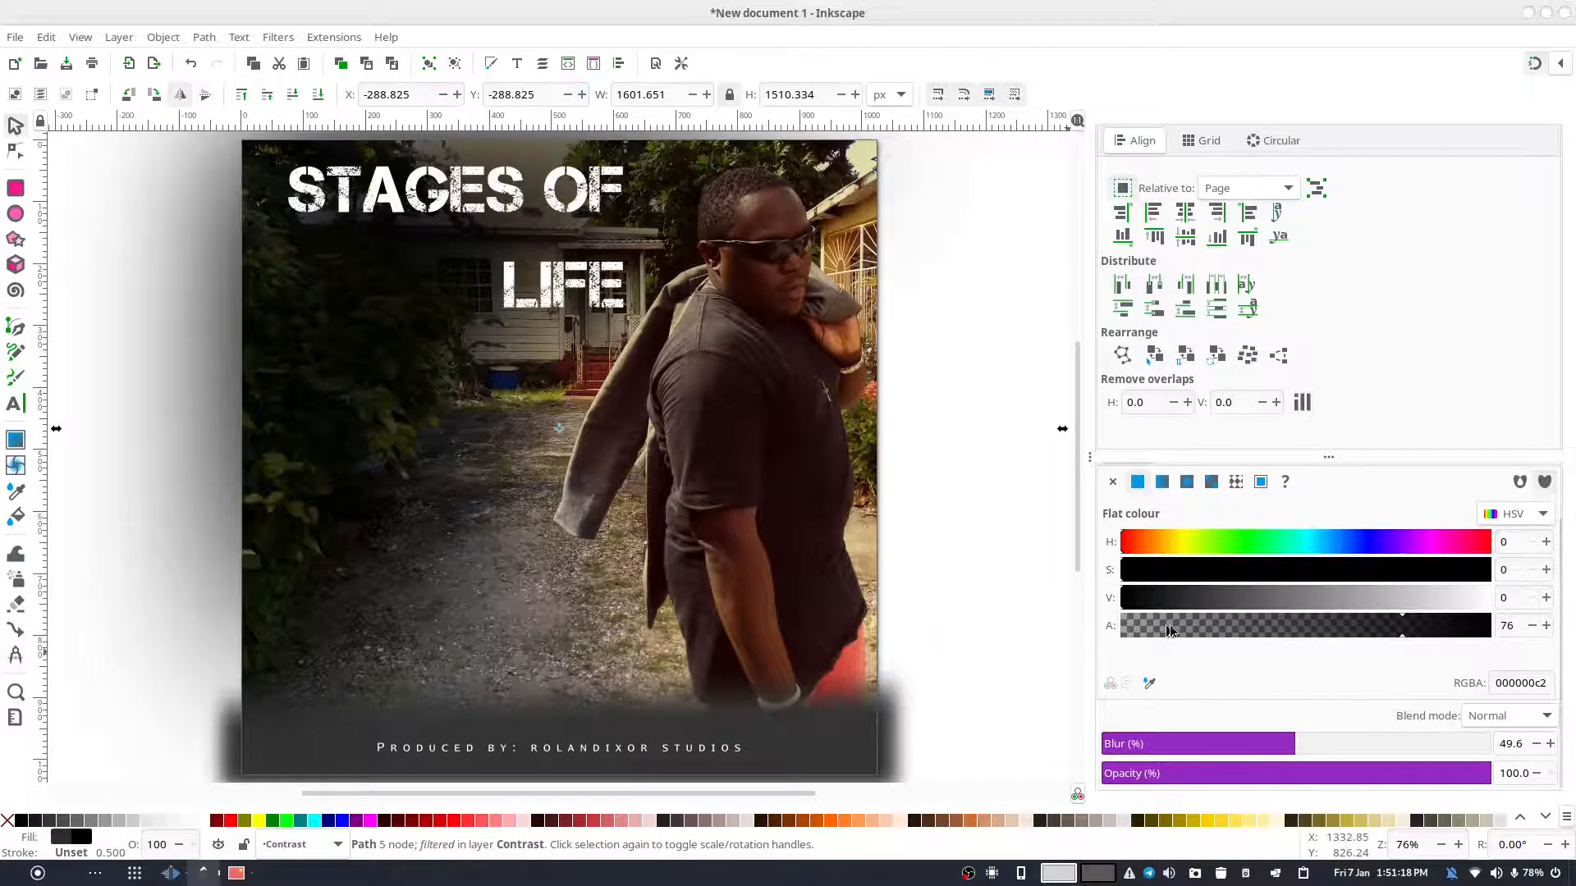
click(1269, 623)
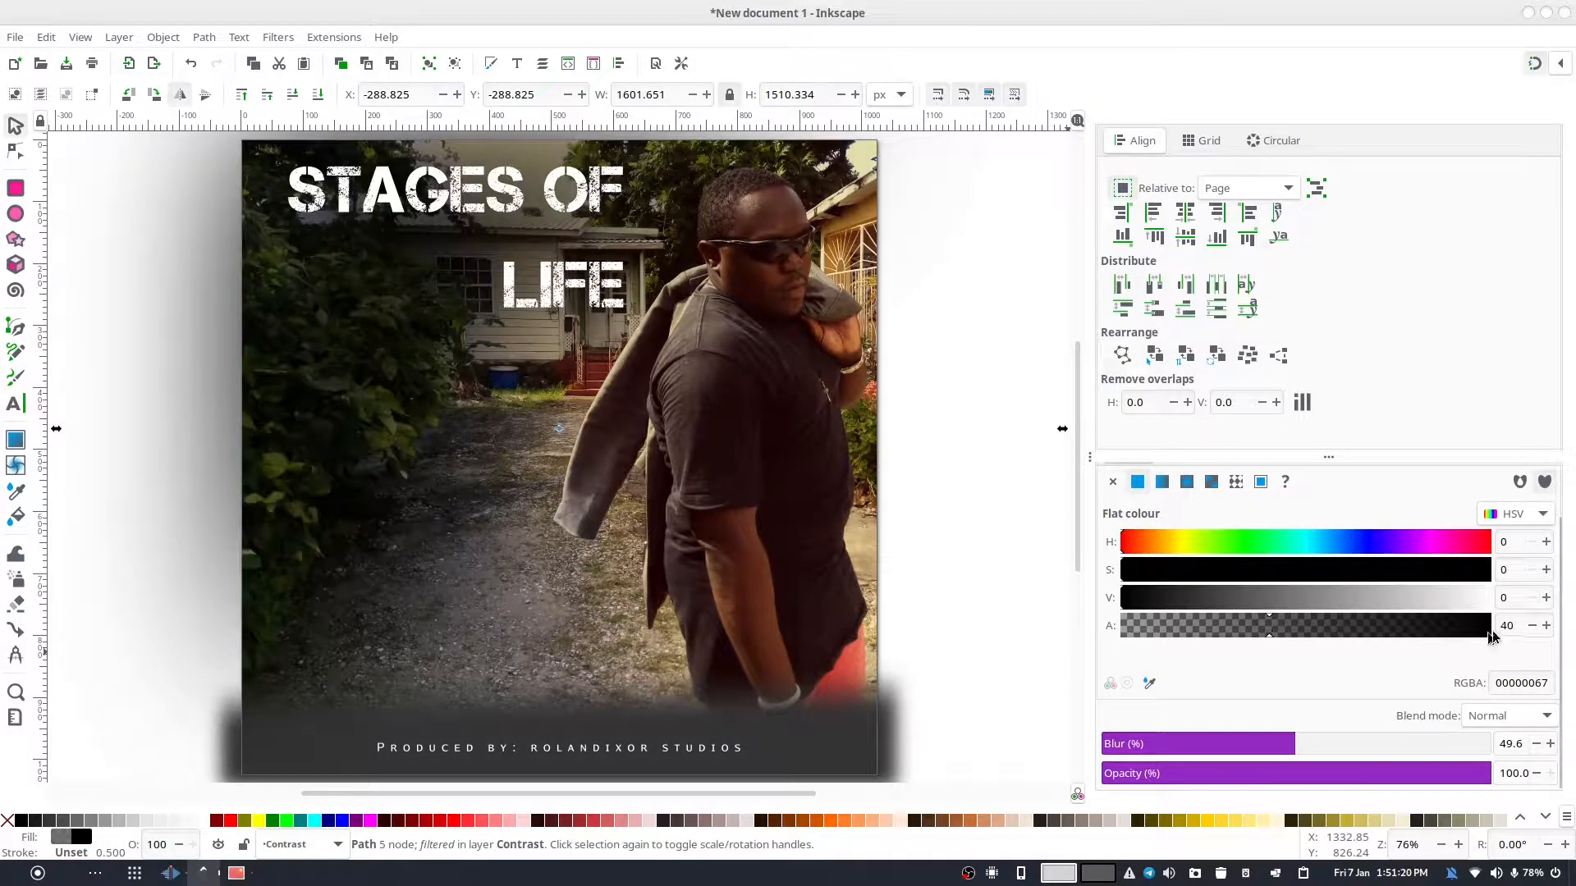
click(1535, 626)
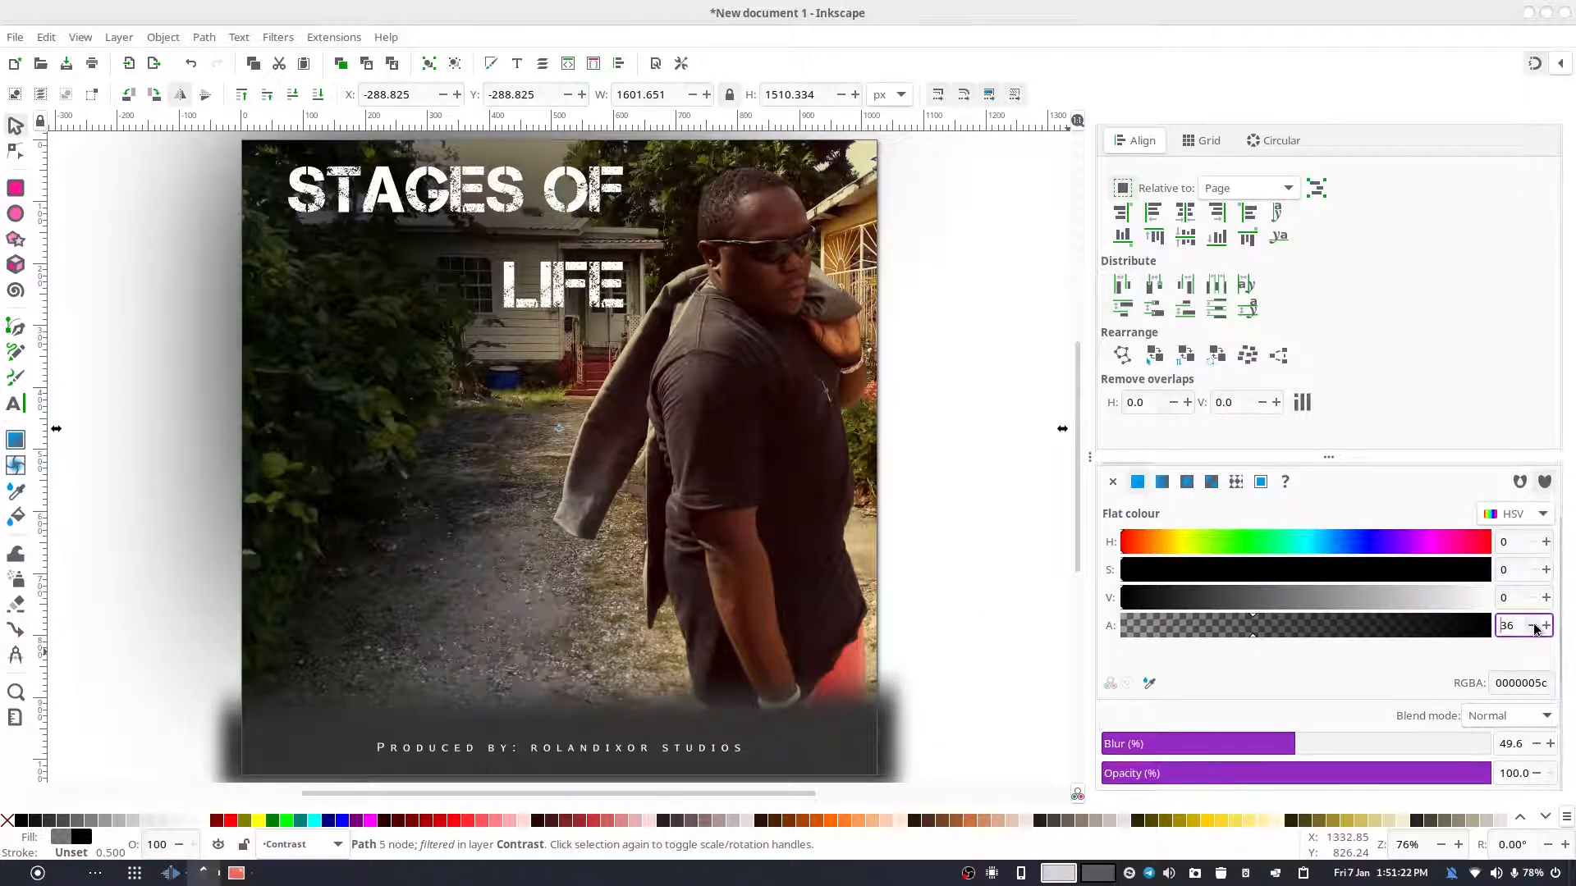
click(1535, 626)
click(1535, 626)
click(1532, 626)
click(1526, 625)
click(1526, 626)
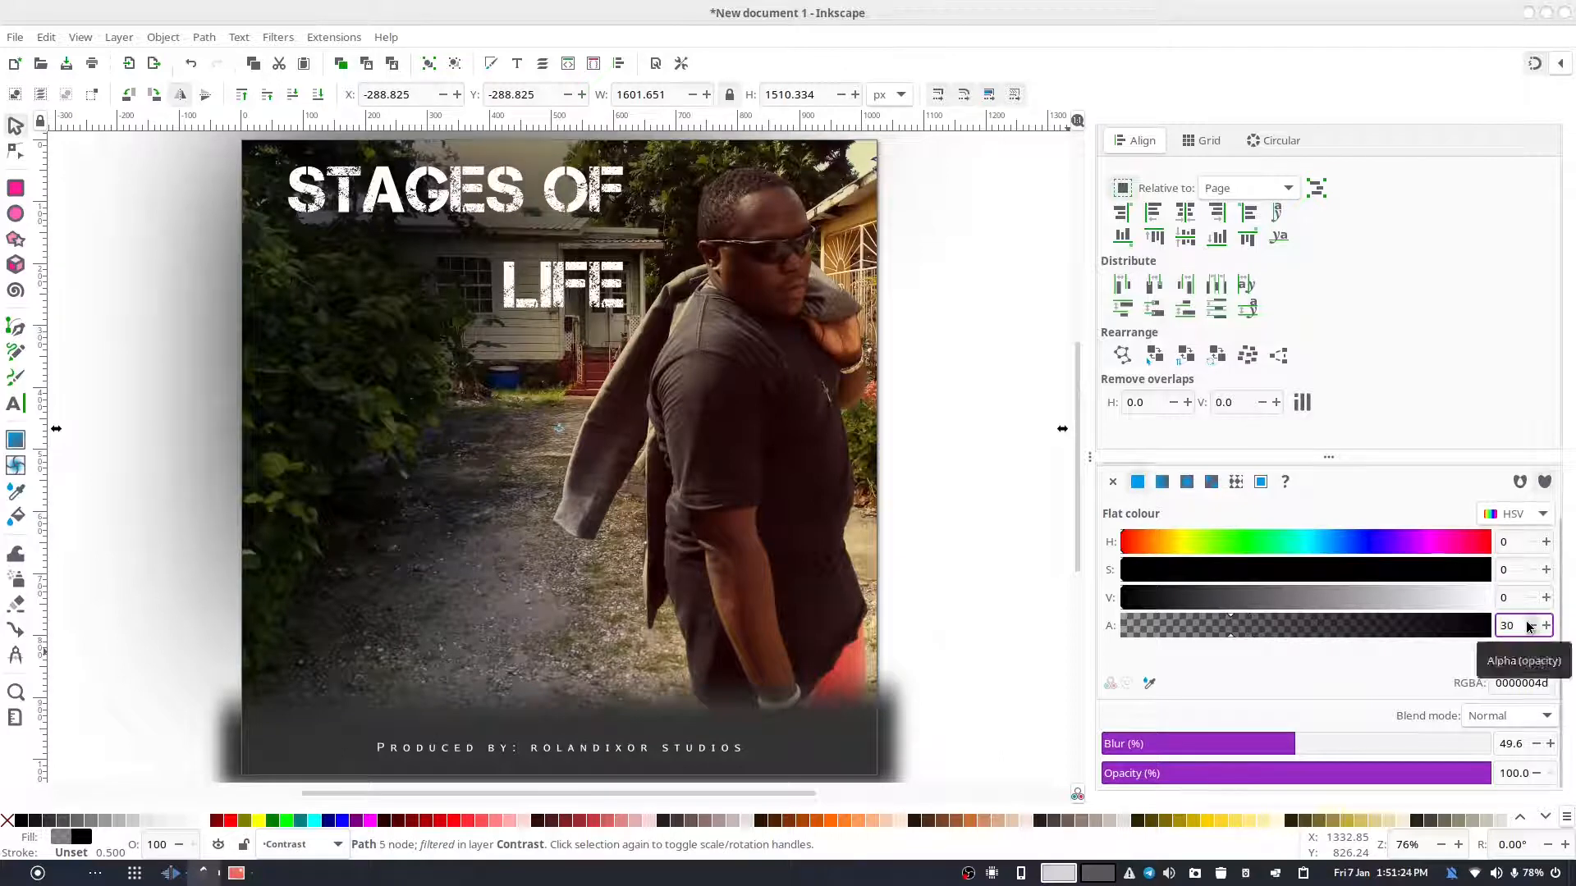
click(1528, 625)
click(1527, 625)
click(1531, 625)
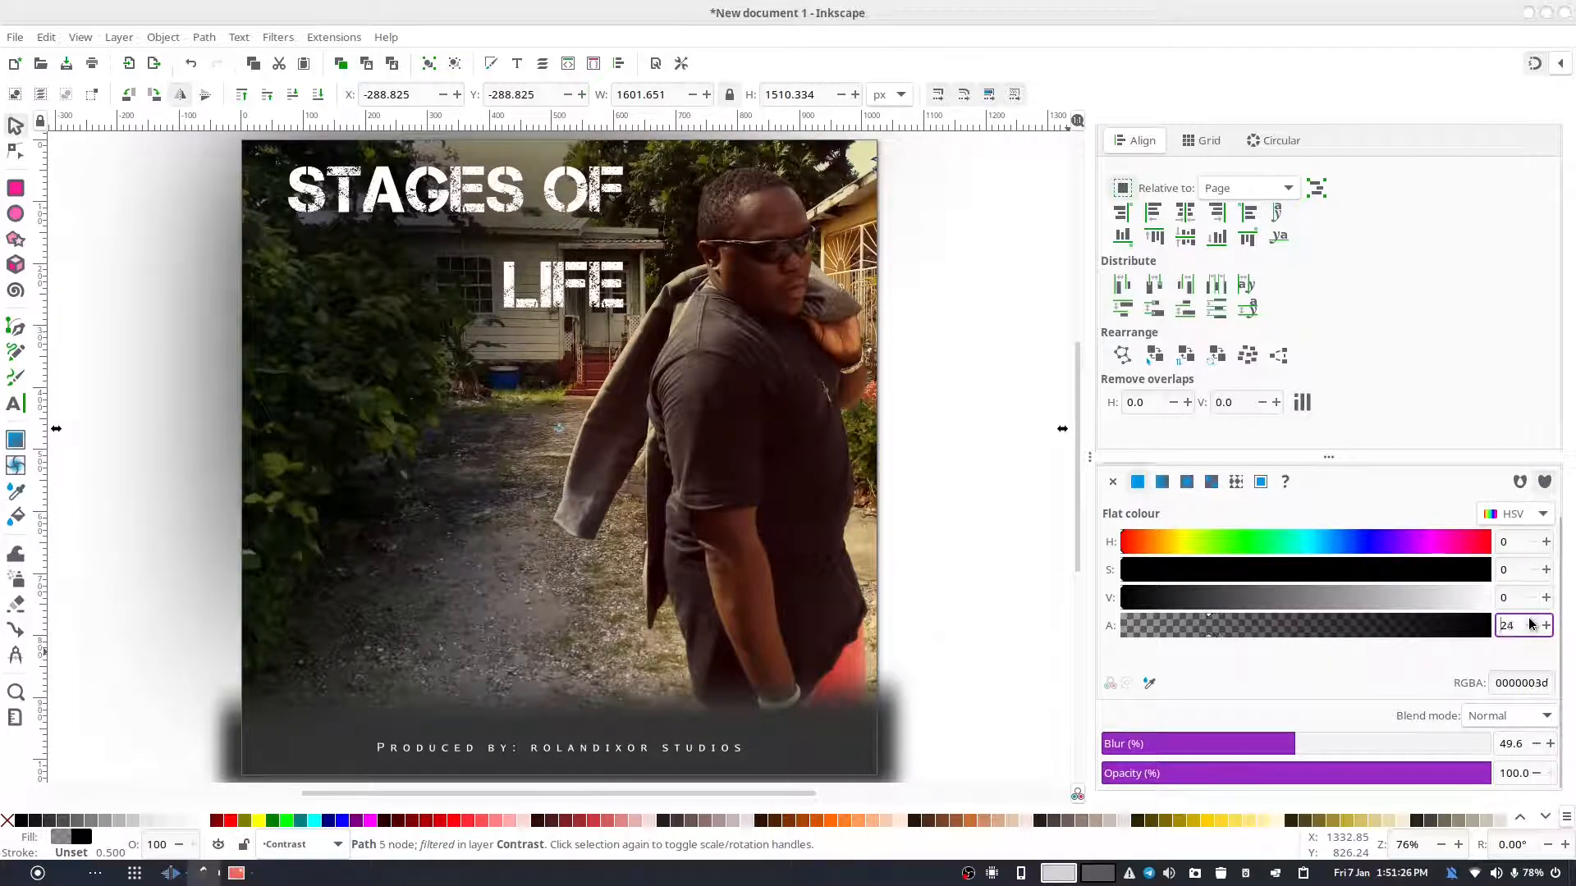
click(1531, 625)
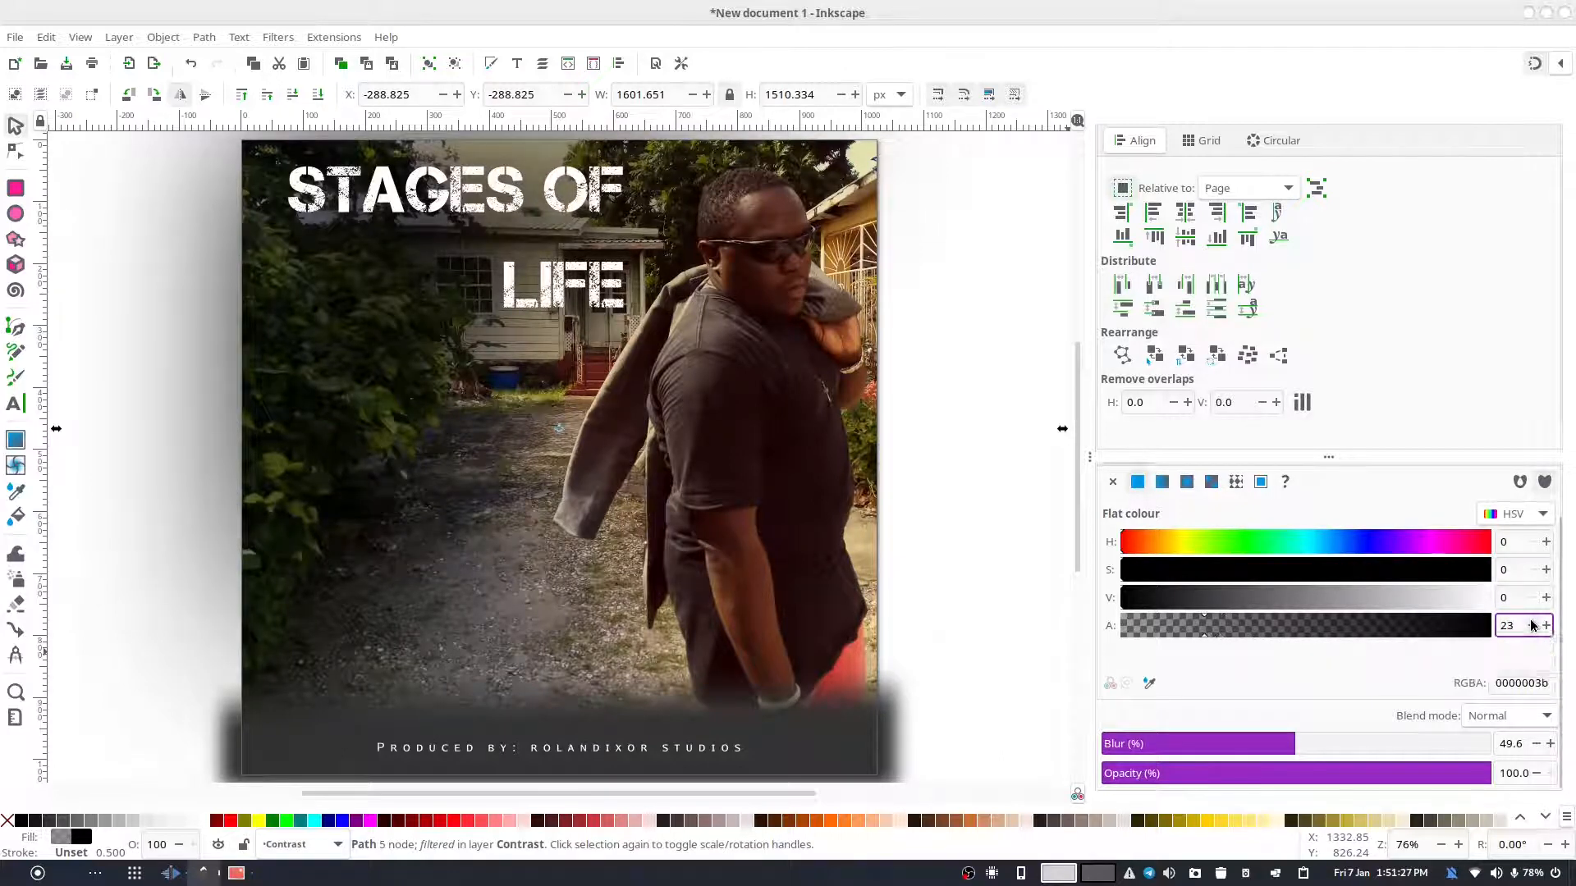
click(896, 305)
- Set the corner shape's blur to 73.6%, then deselect it
click(382, 244)
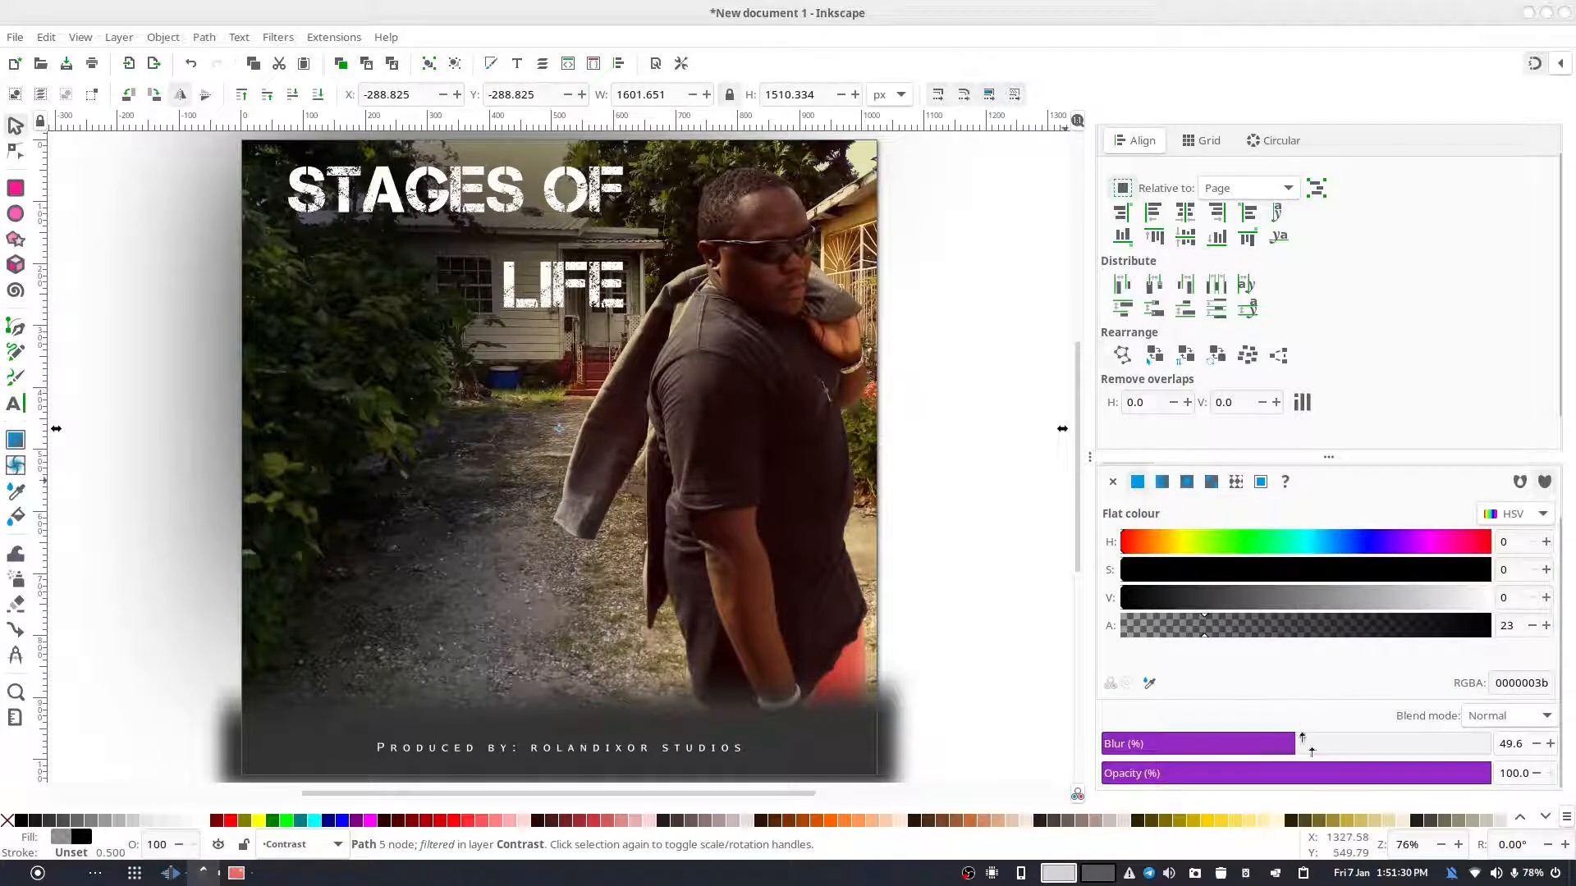
click(1359, 745)
drag(1359, 744, 1428, 738)
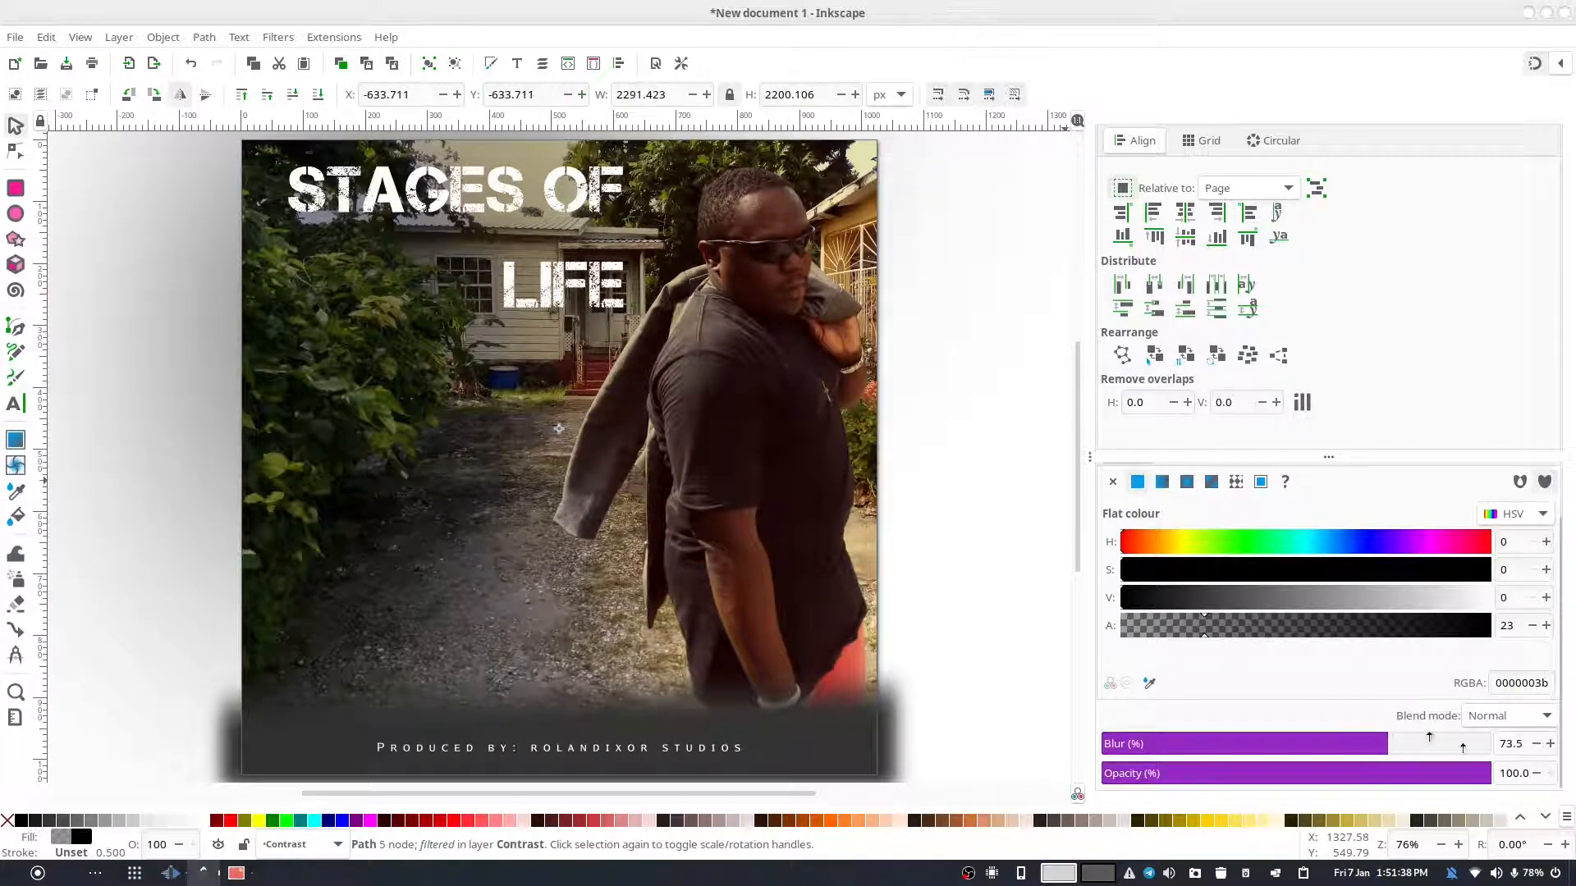
click(1526, 743)
key(BackSpace)
text(6)
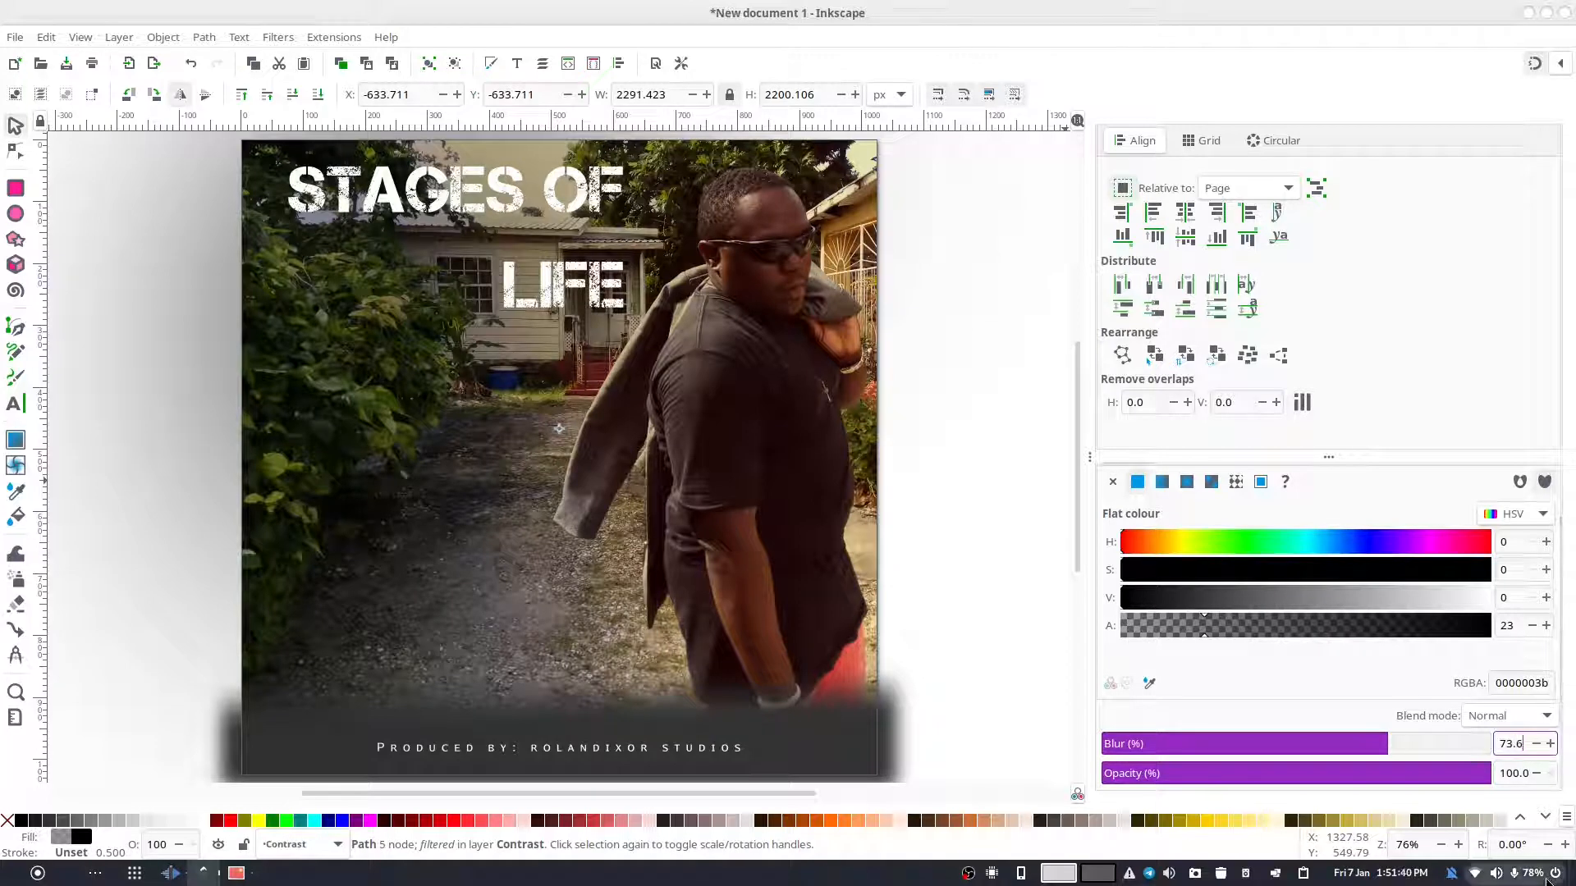
key(Return)
click(1023, 374)
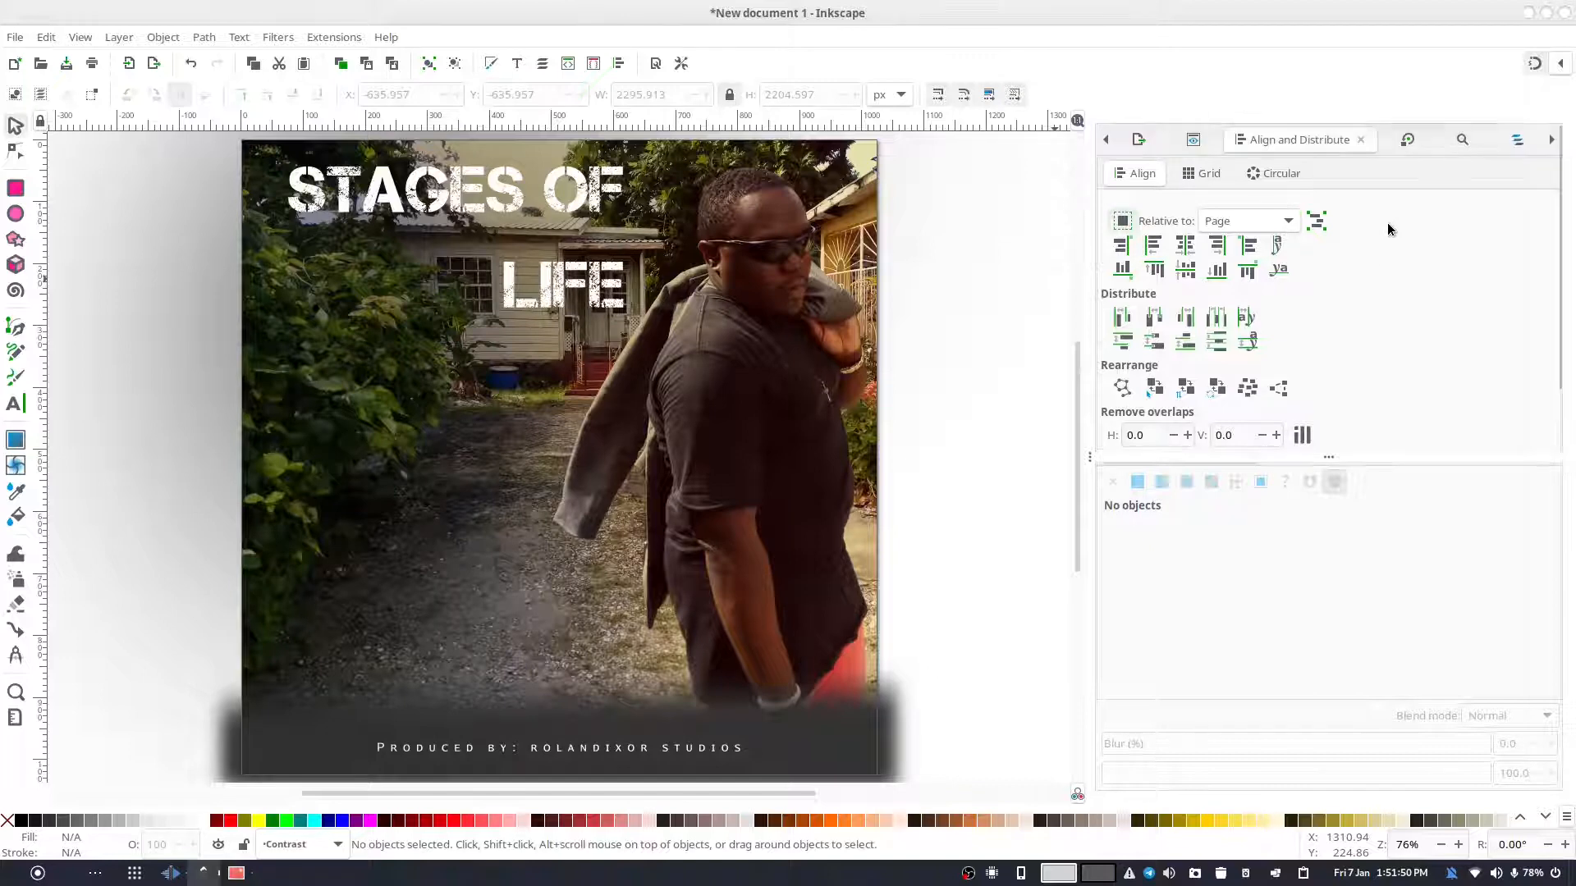
- Move the ProducerText layer above the Contrast layer in the layer order
click(1517, 140)
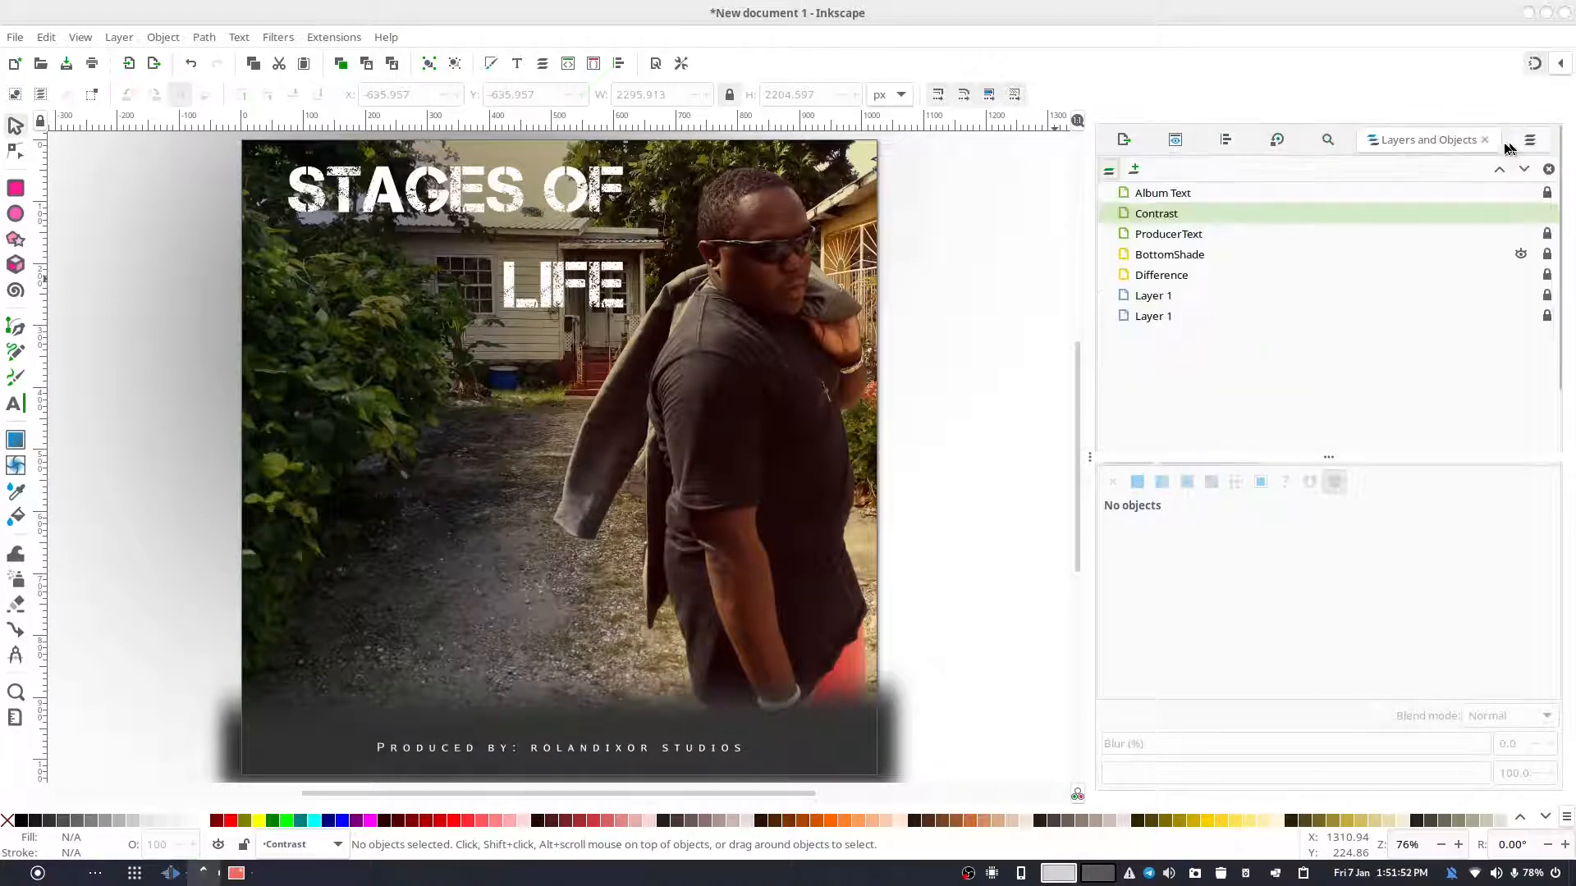
click(1210, 235)
click(1218, 172)
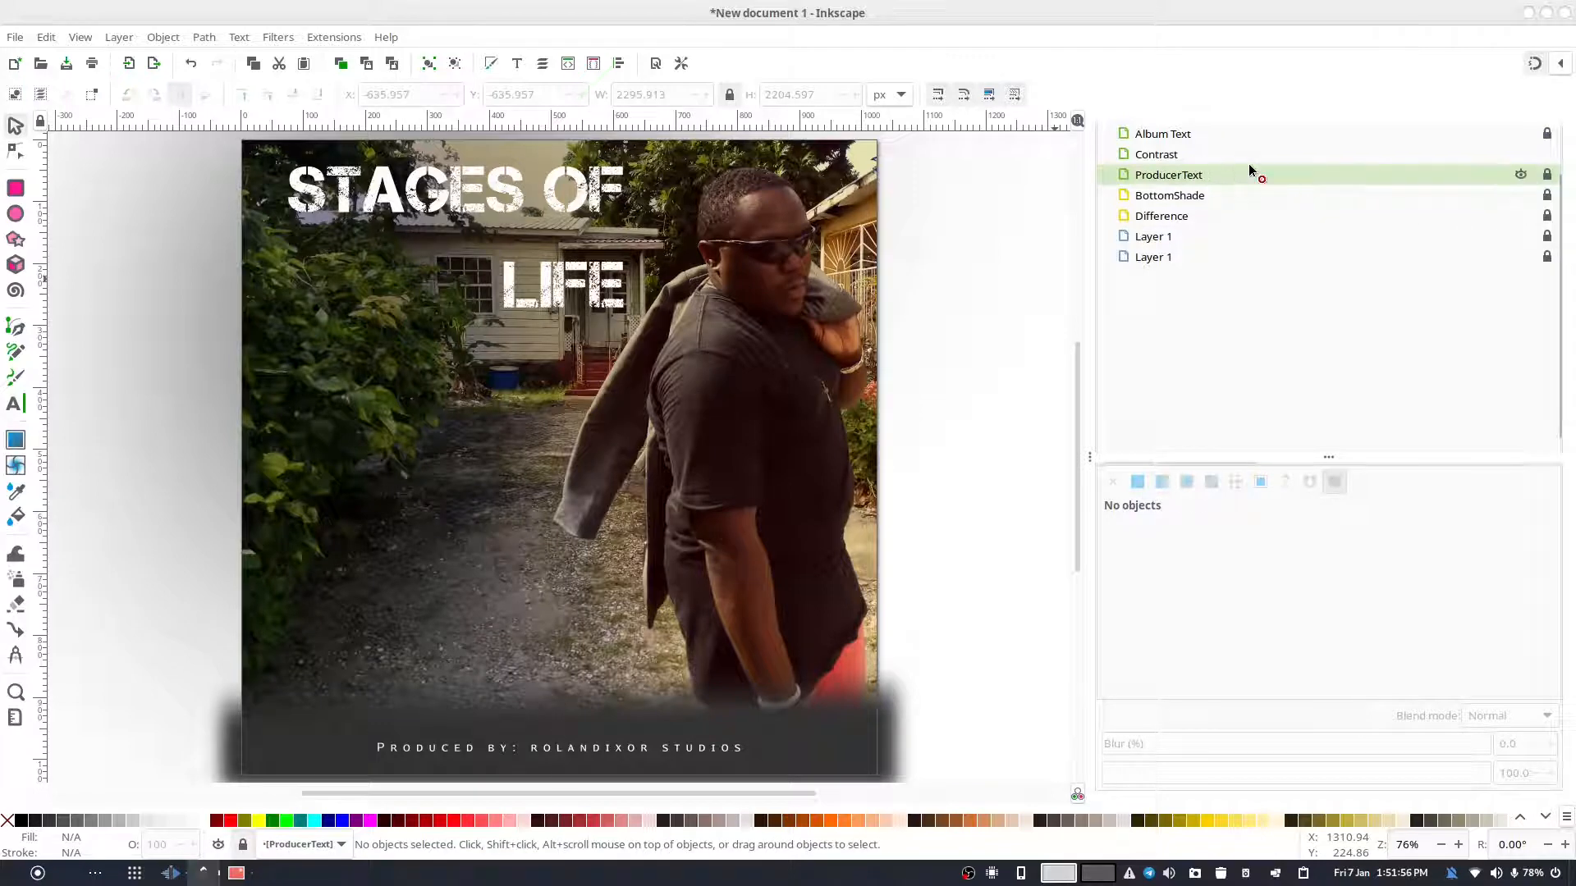
drag(1249, 165, 1265, 144)
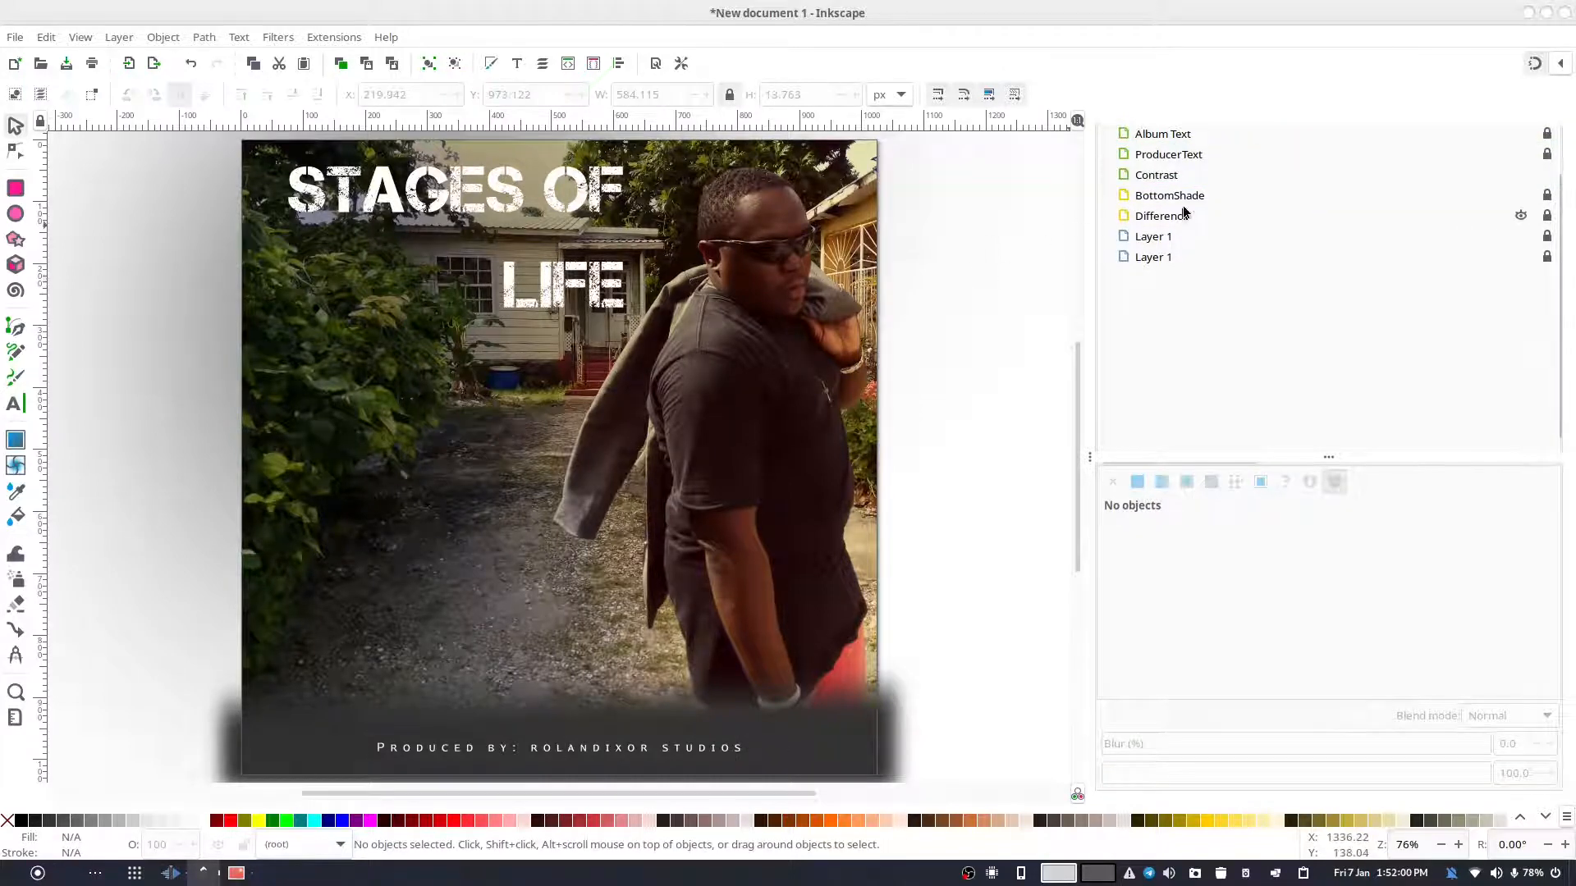
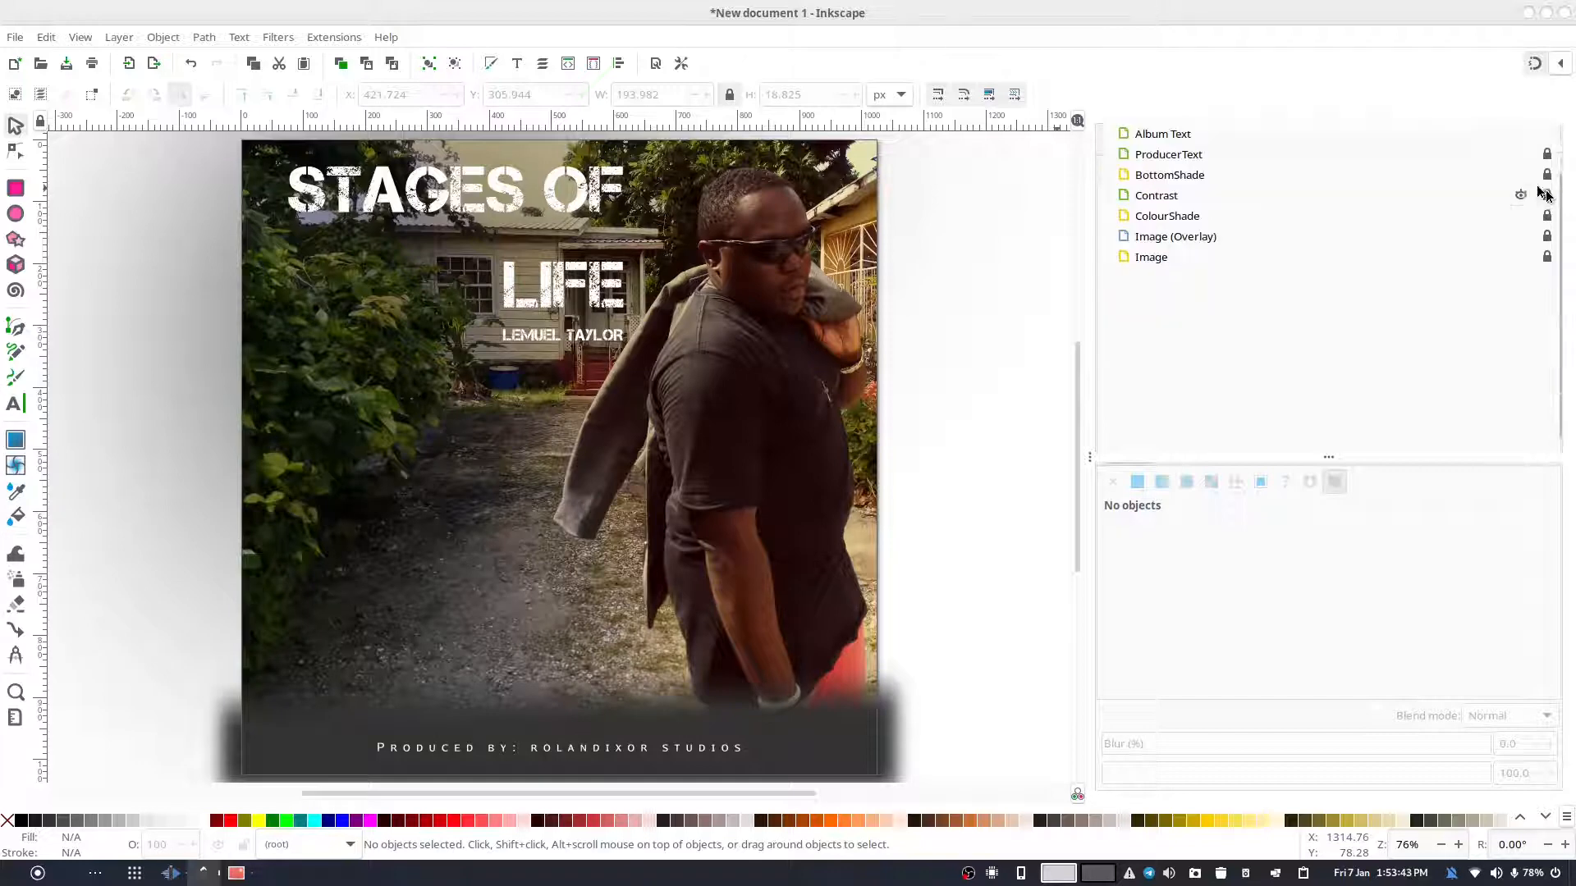
- Convert the "STAGES OF LIFE" title text to a path
click(585, 293)
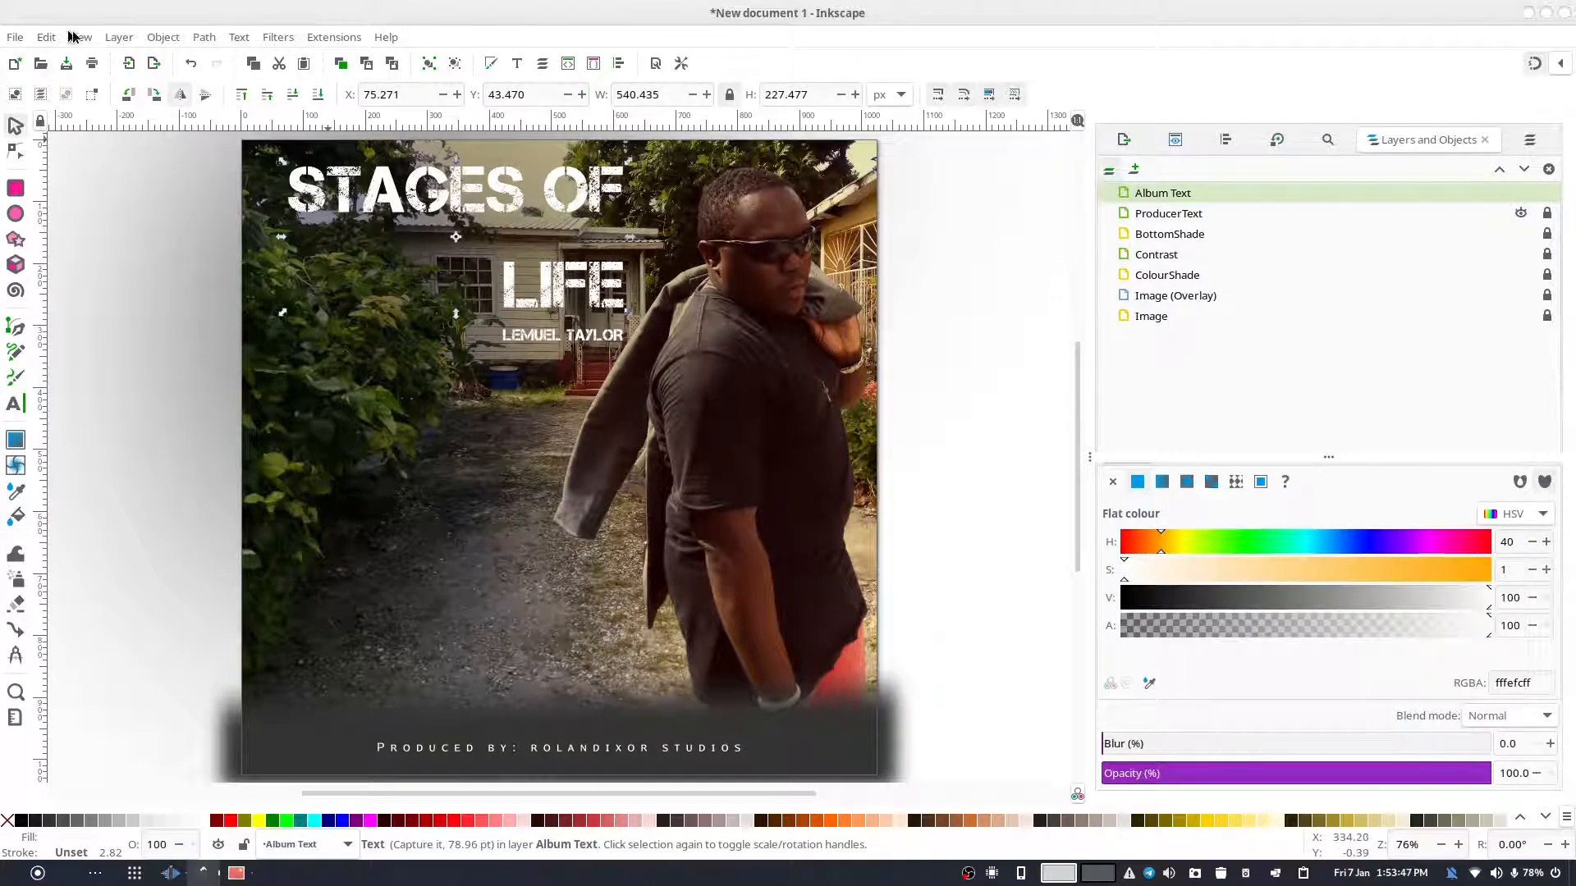
click(157, 38)
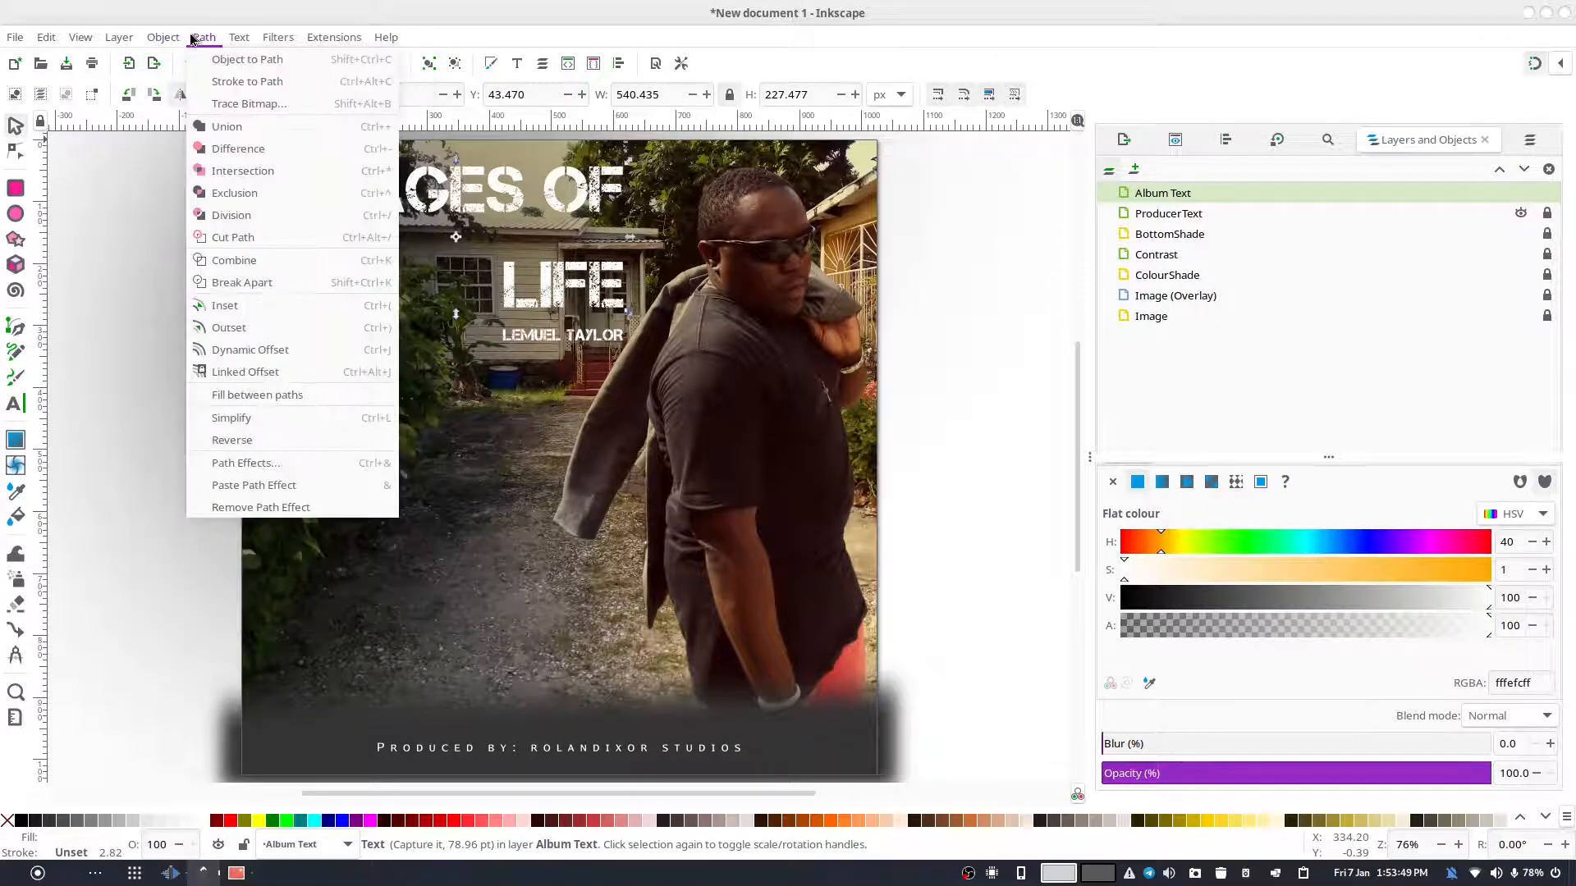
click(211, 61)
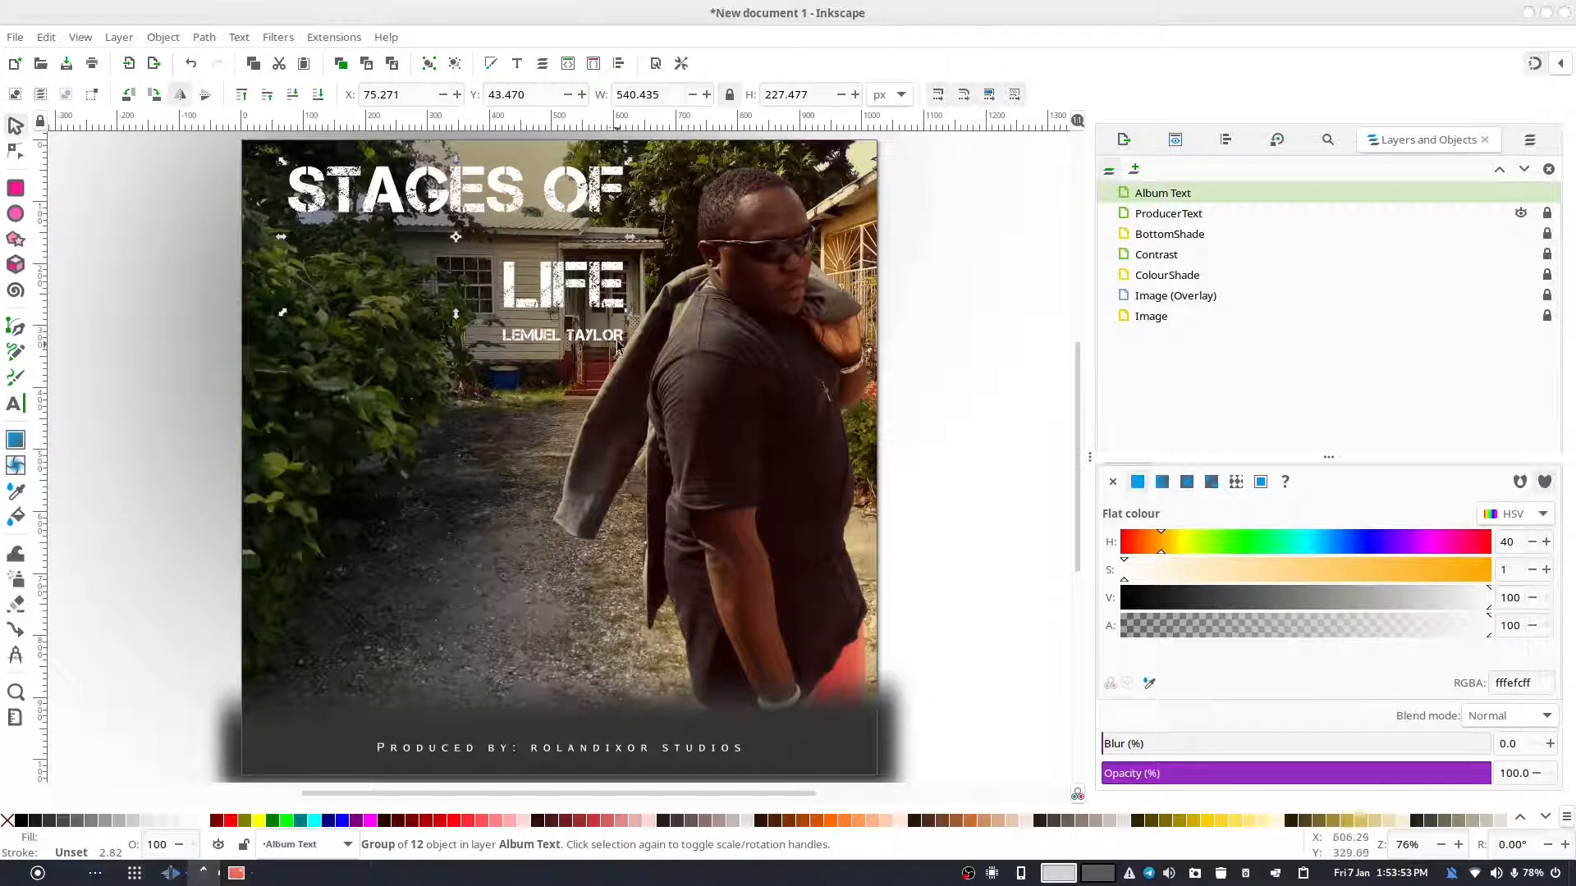
- Group the four letter paths of the word "LIFE" and clear the selection
ctrl+click(611, 287)
drag(457, 239, 640, 323)
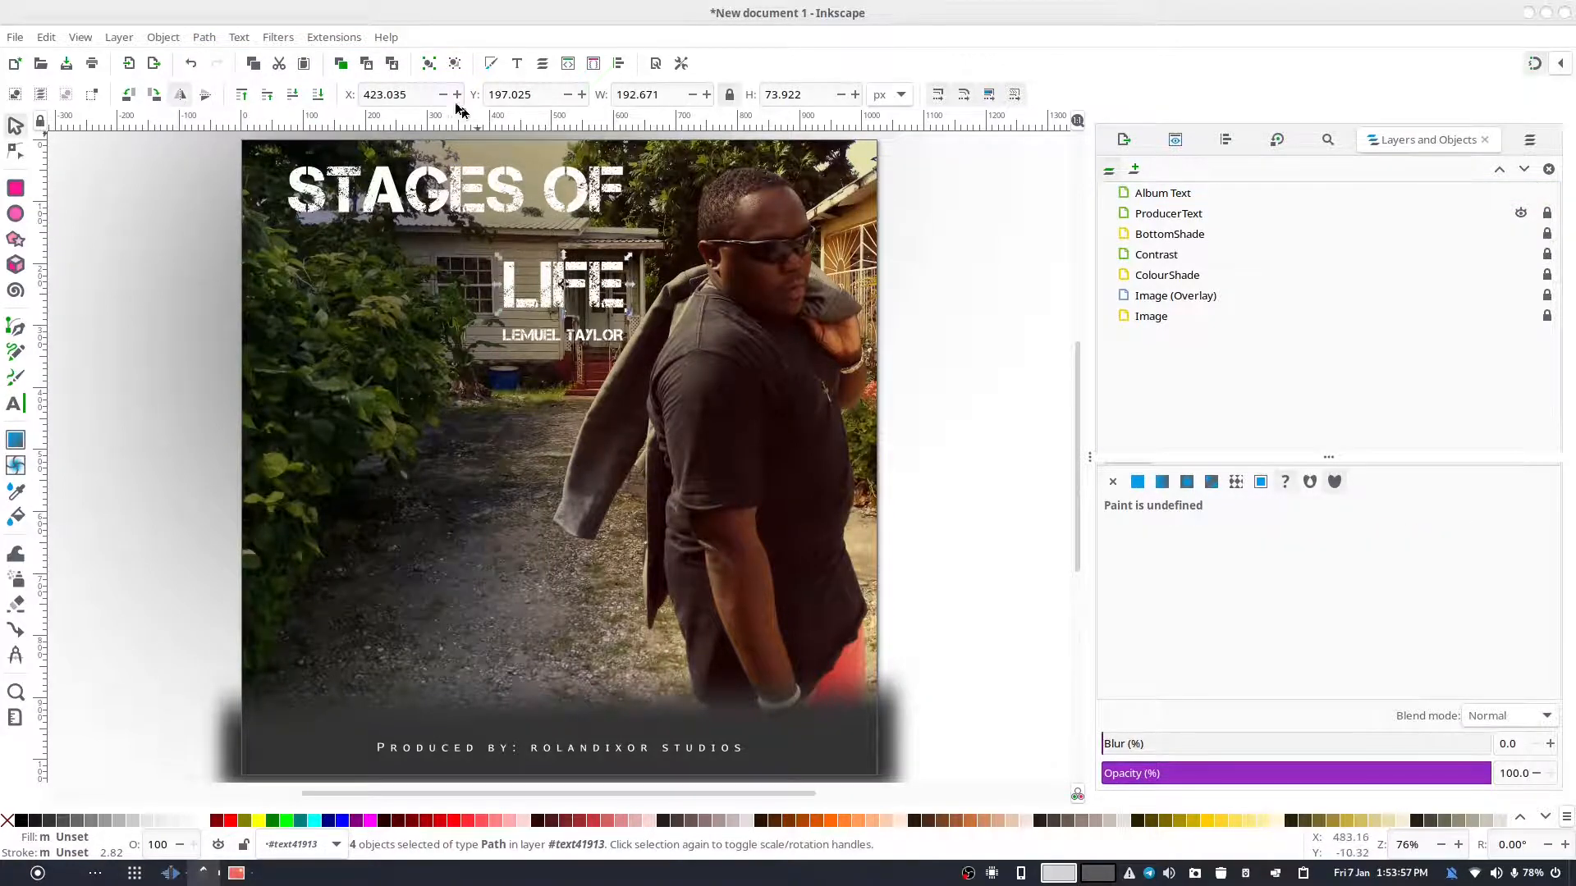
click(403, 45)
click(438, 28)
click(428, 63)
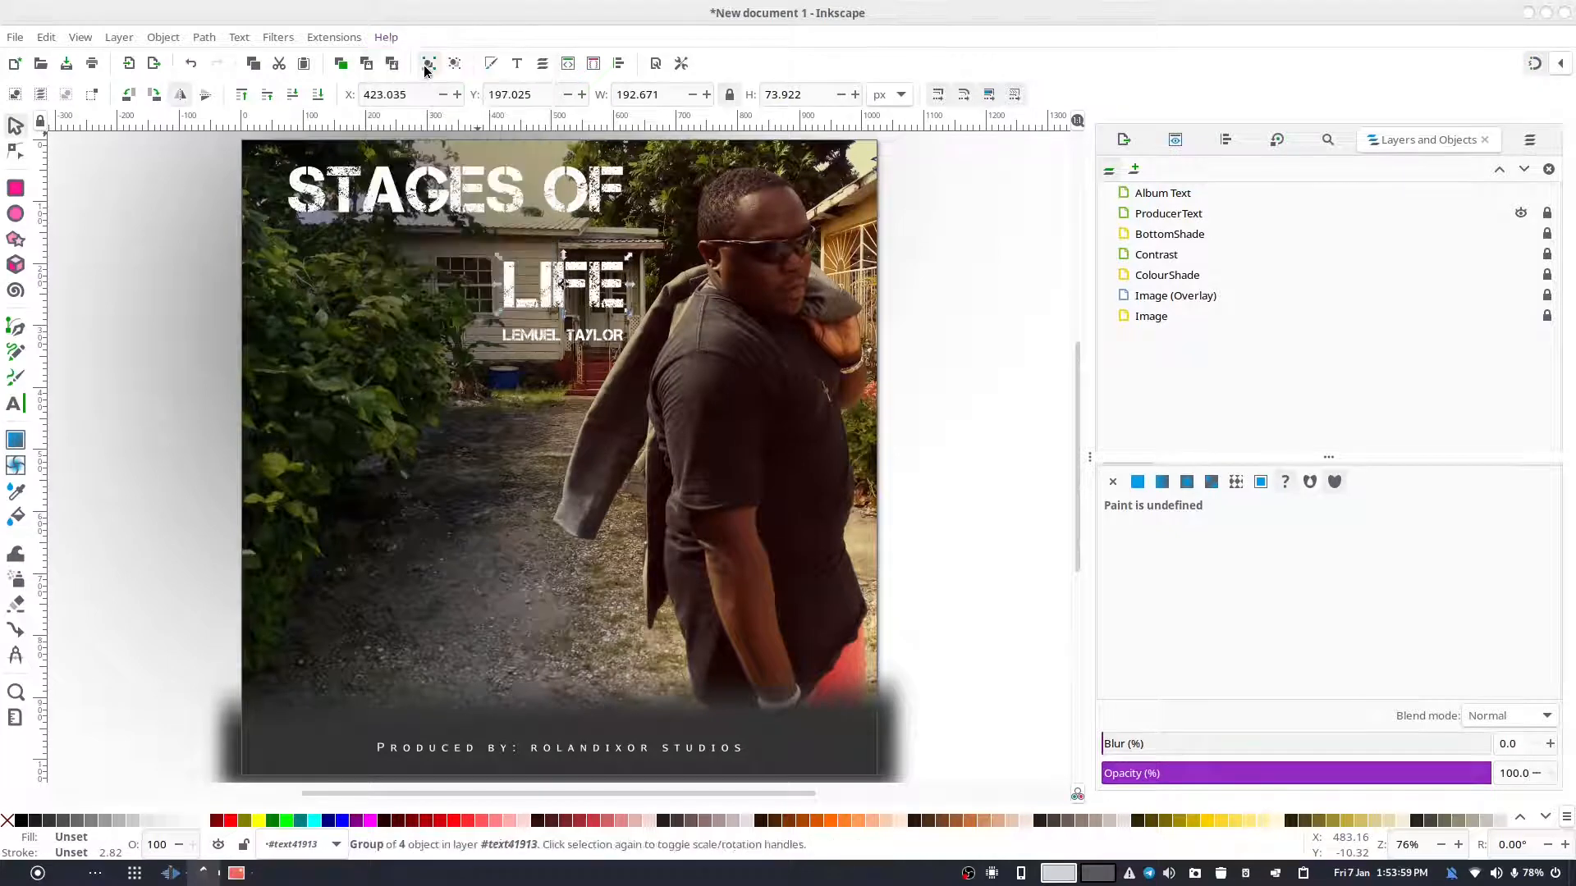
key(Escape)
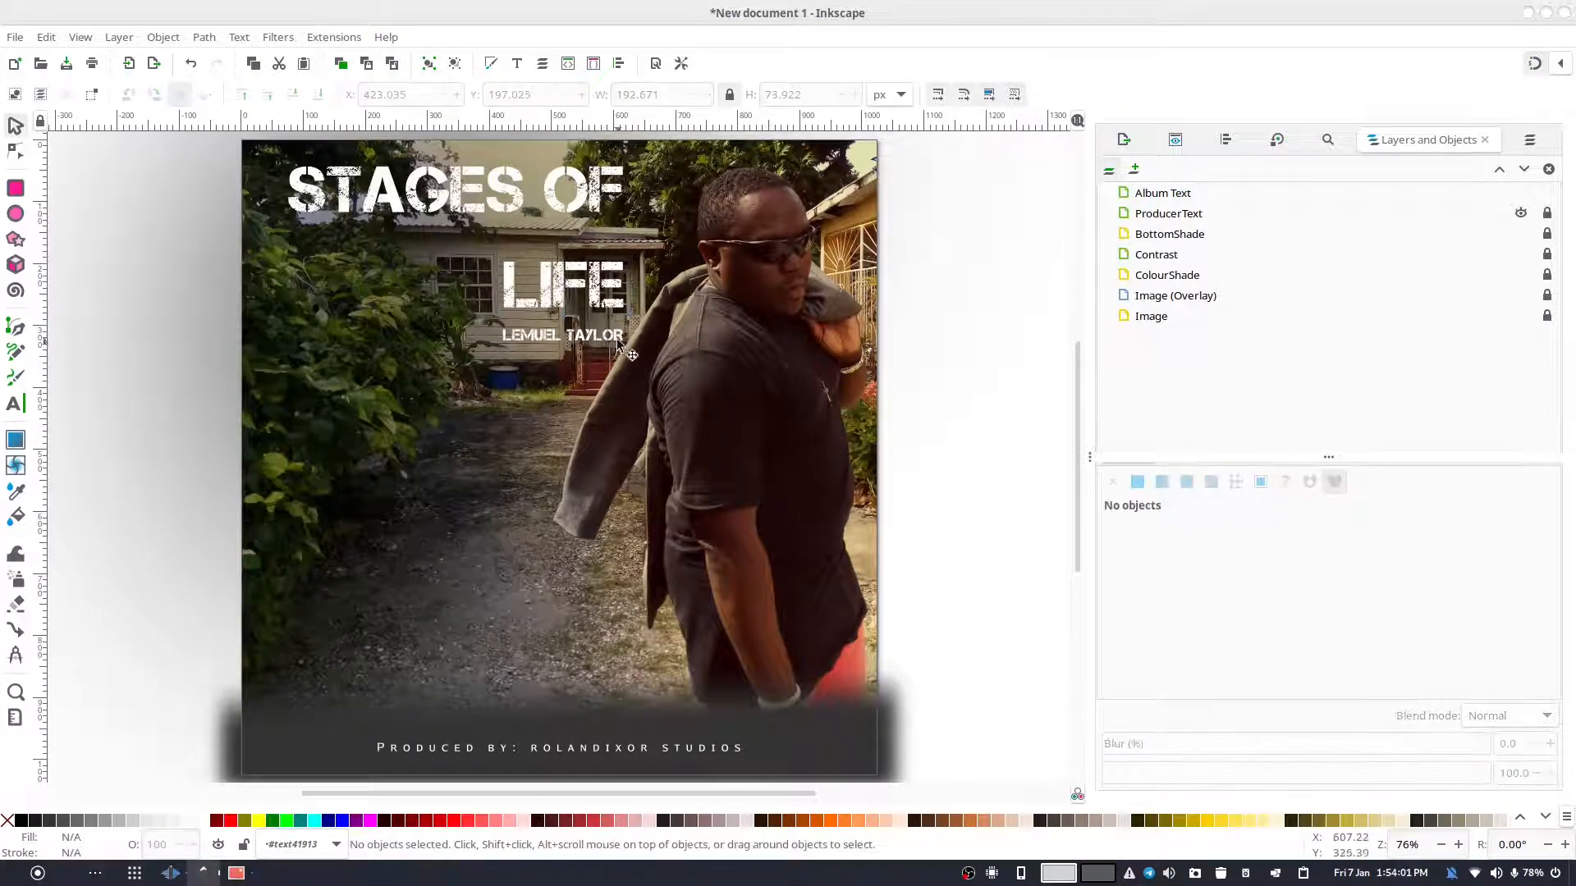
- Scale the artist-name text below the title to 192.671 px wide to match the word "LIFE", then deselect it
click(497, 338)
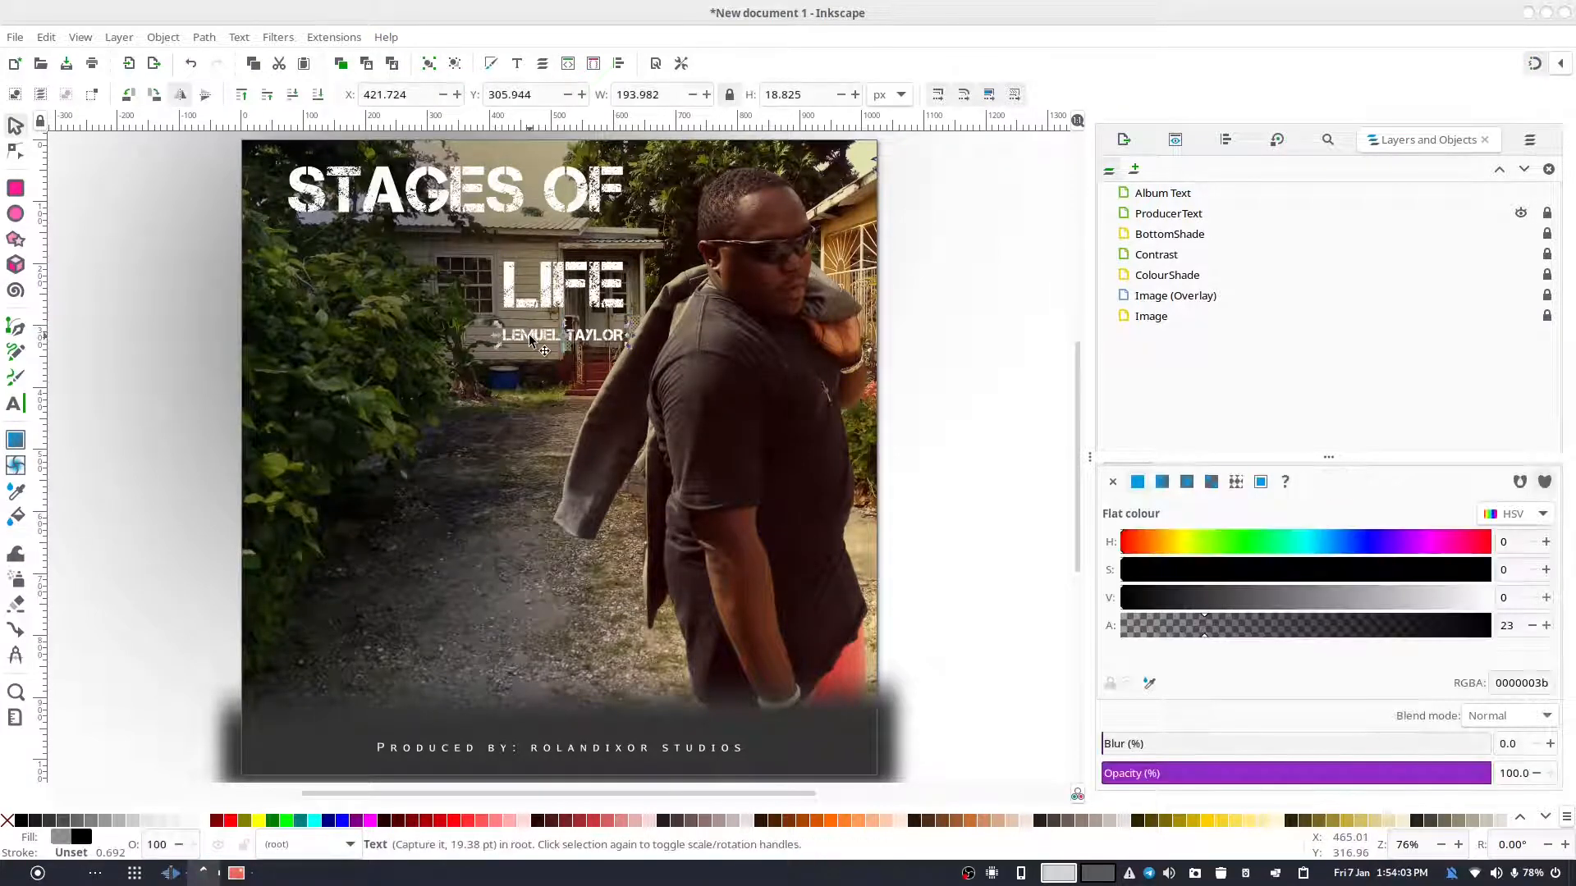
drag(499, 349, 501, 362)
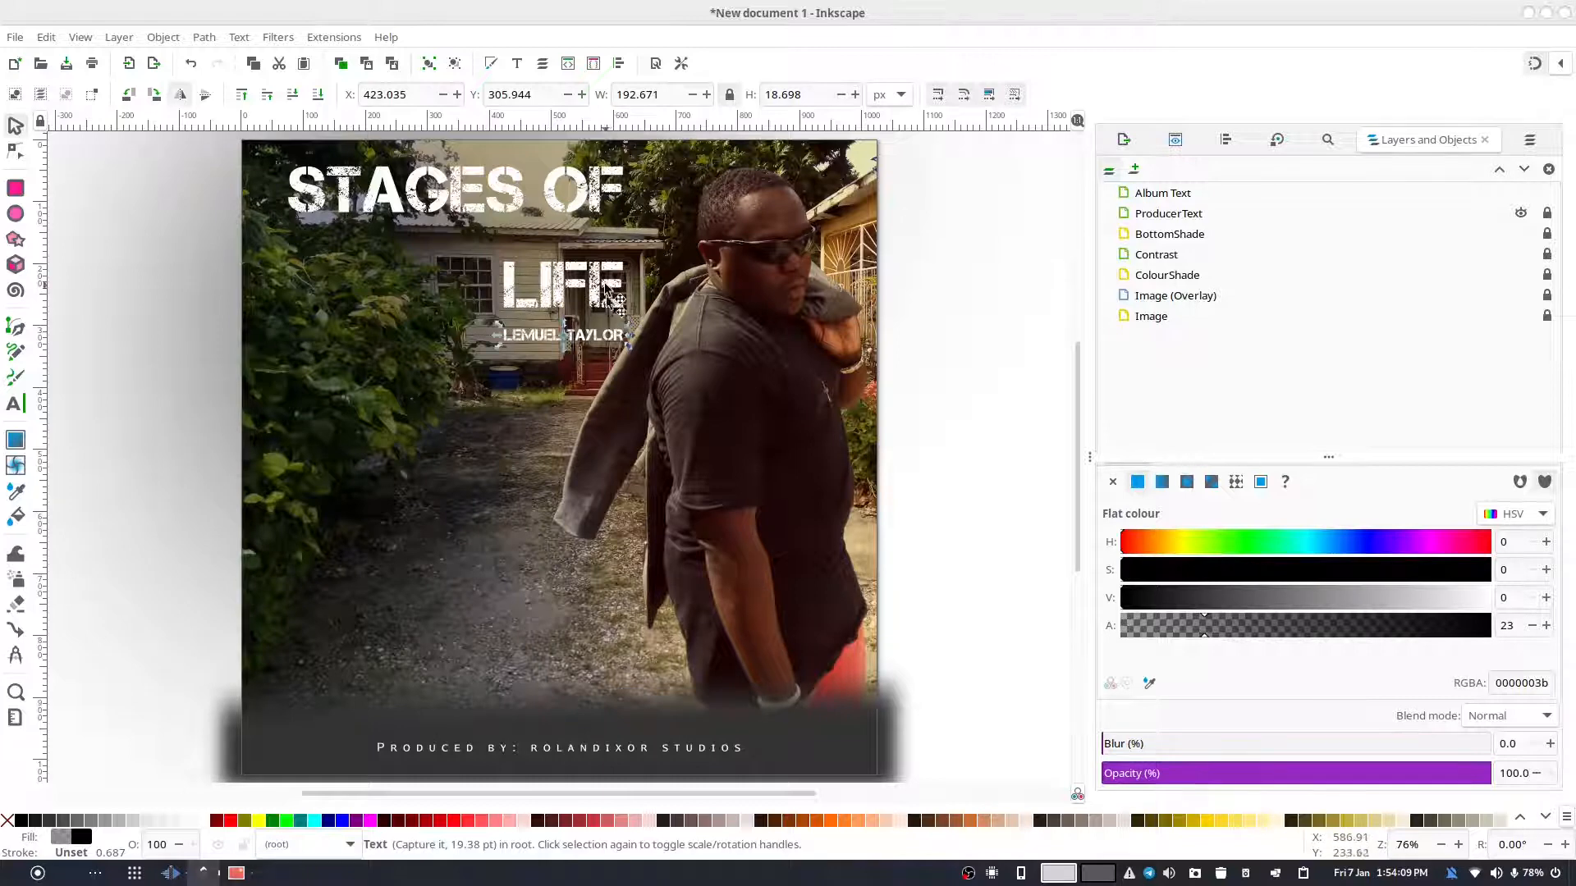
click(952, 410)
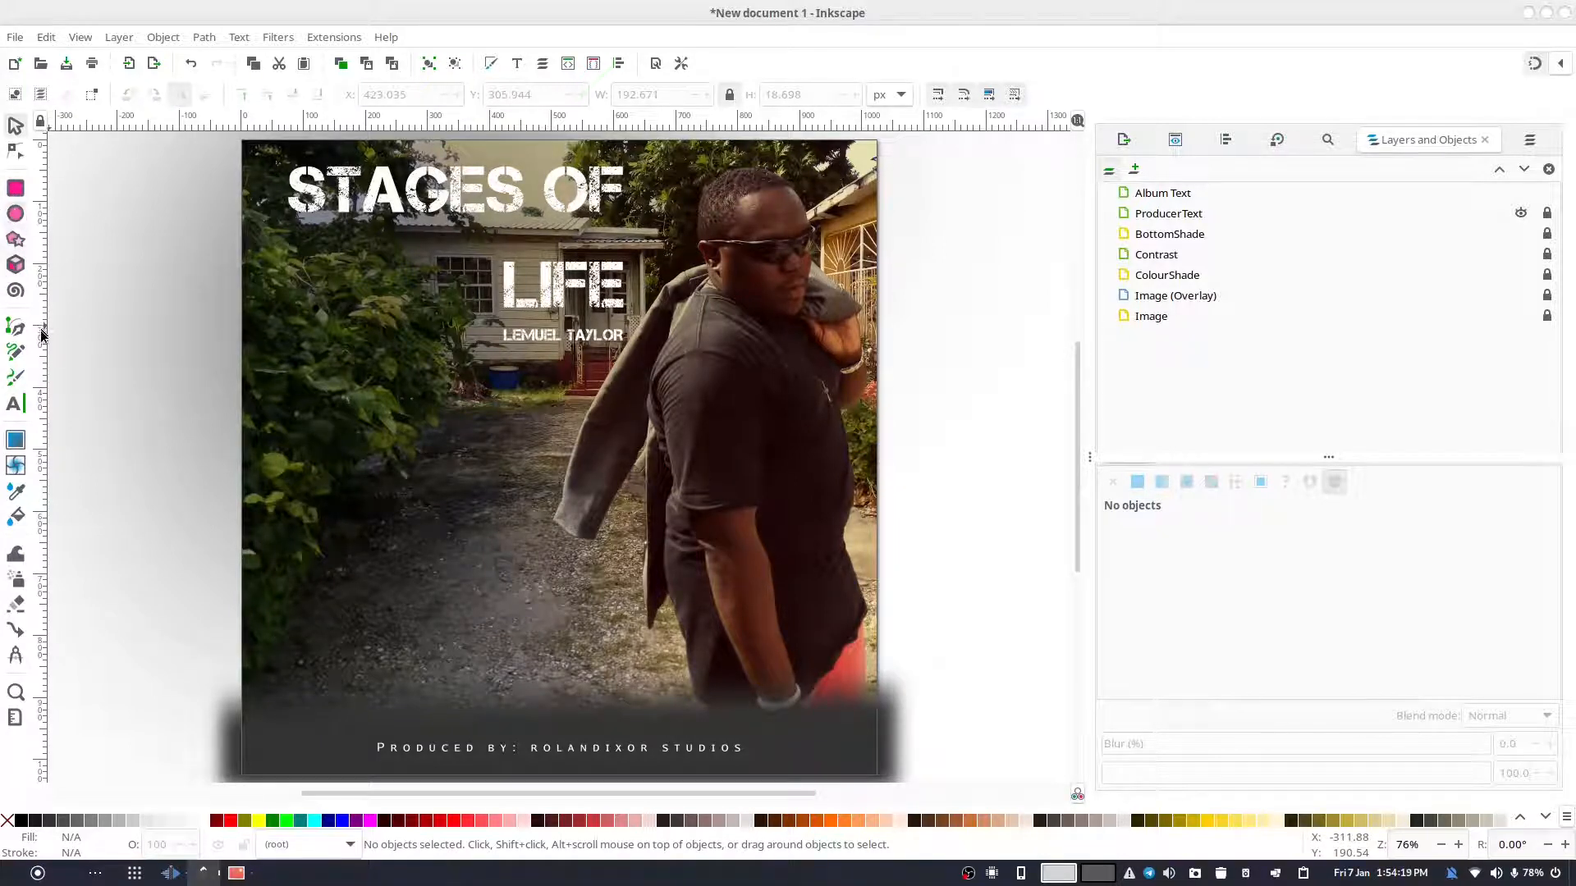
- Try to add a flowed text block over the bushes beside the word "LIFE"
click(15, 403)
drag(309, 303, 336, 375)
text(Sta)
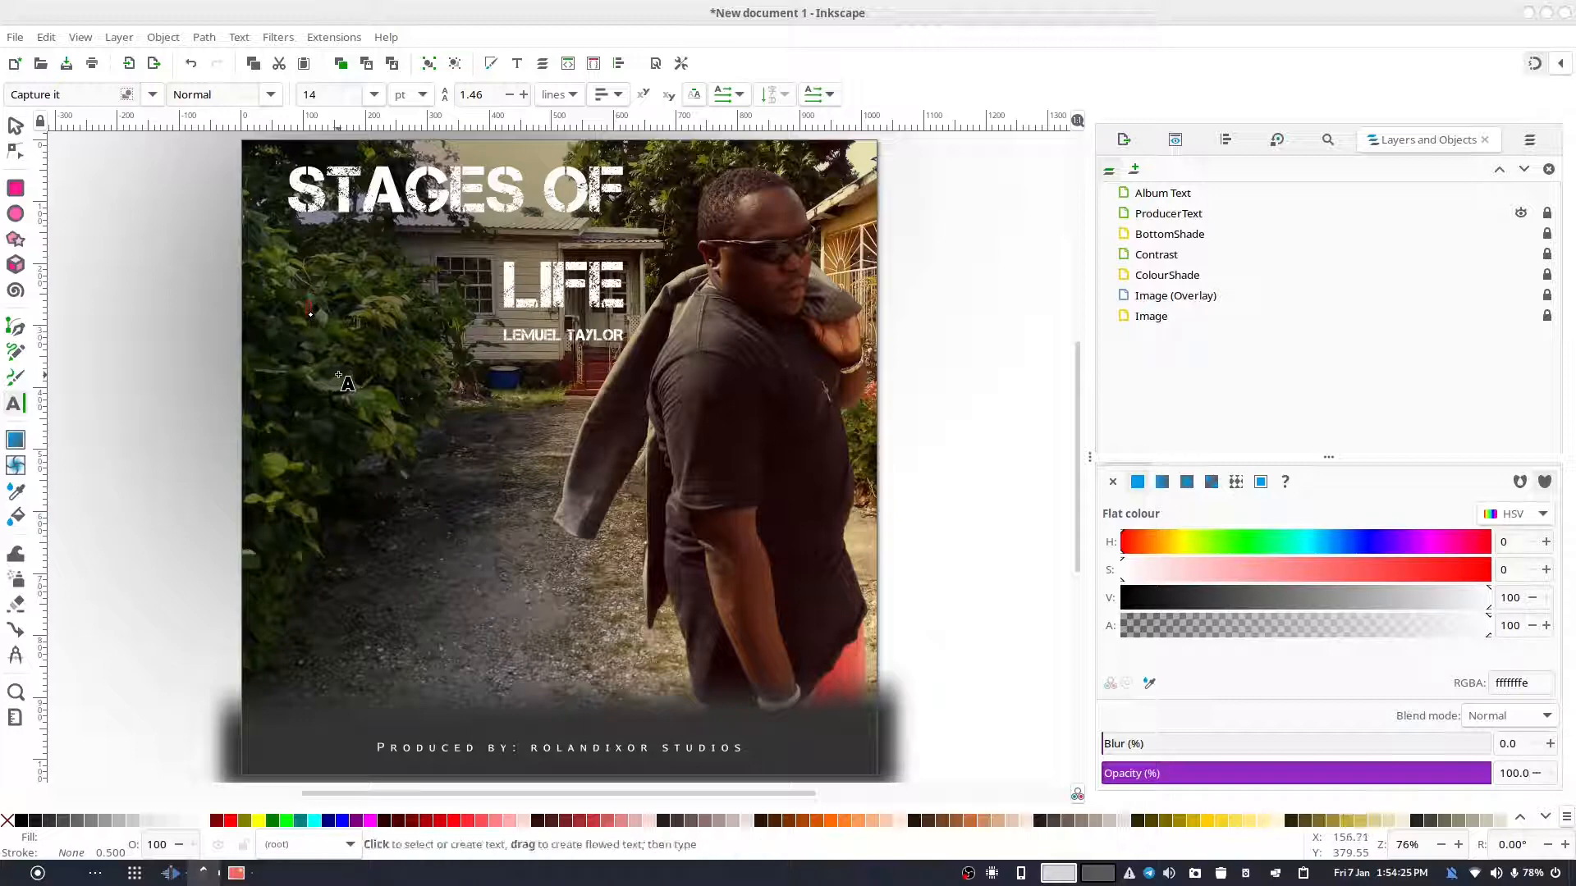
key(ctrl+s)
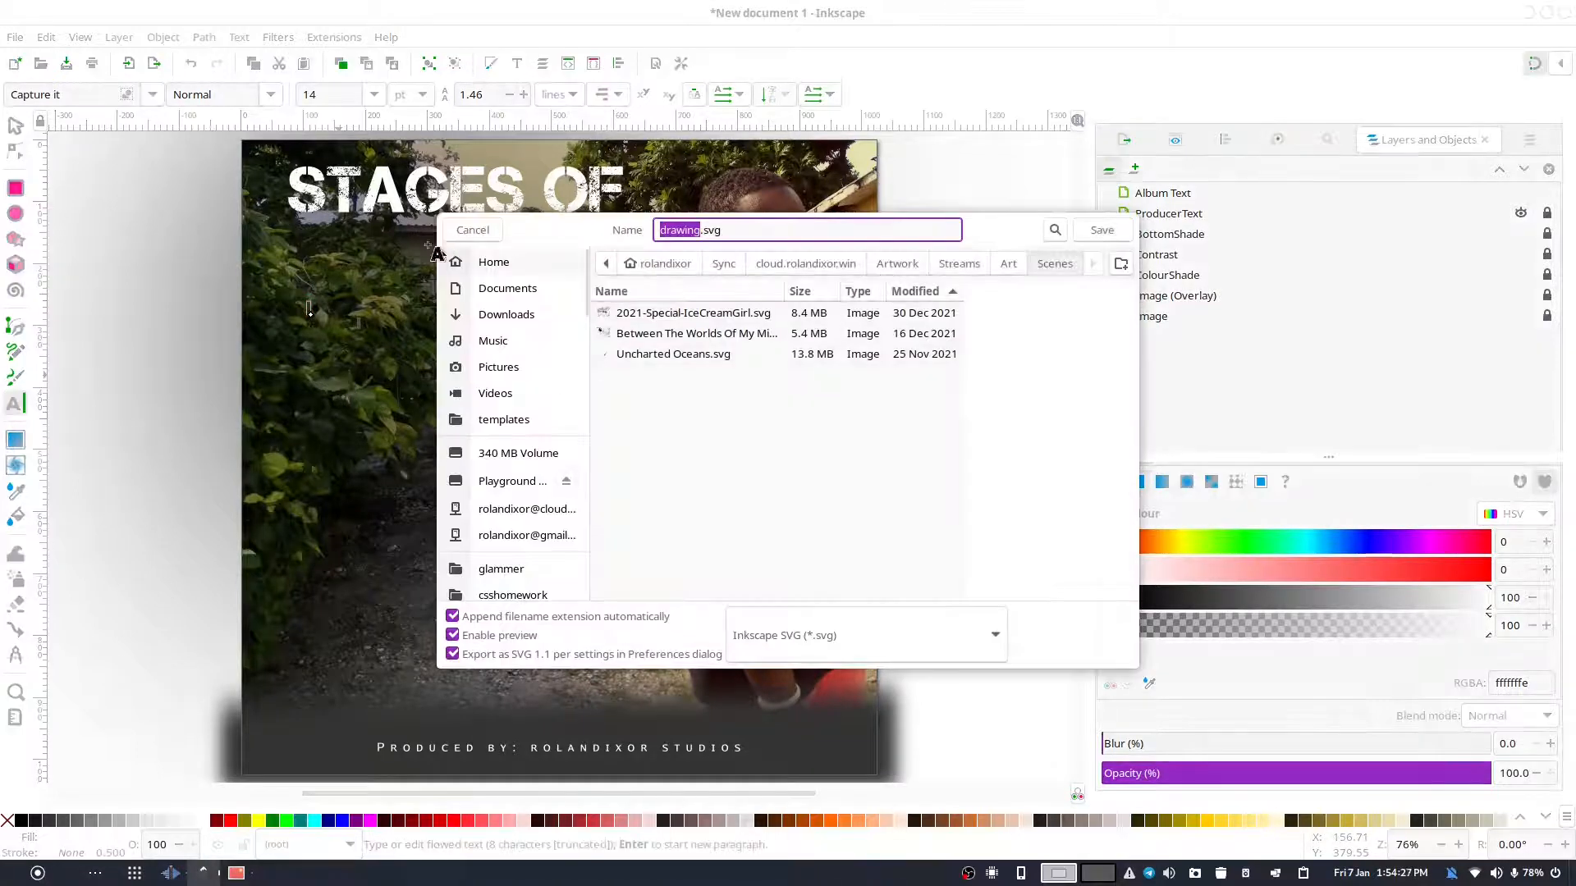
click(476, 231)
click(15, 125)
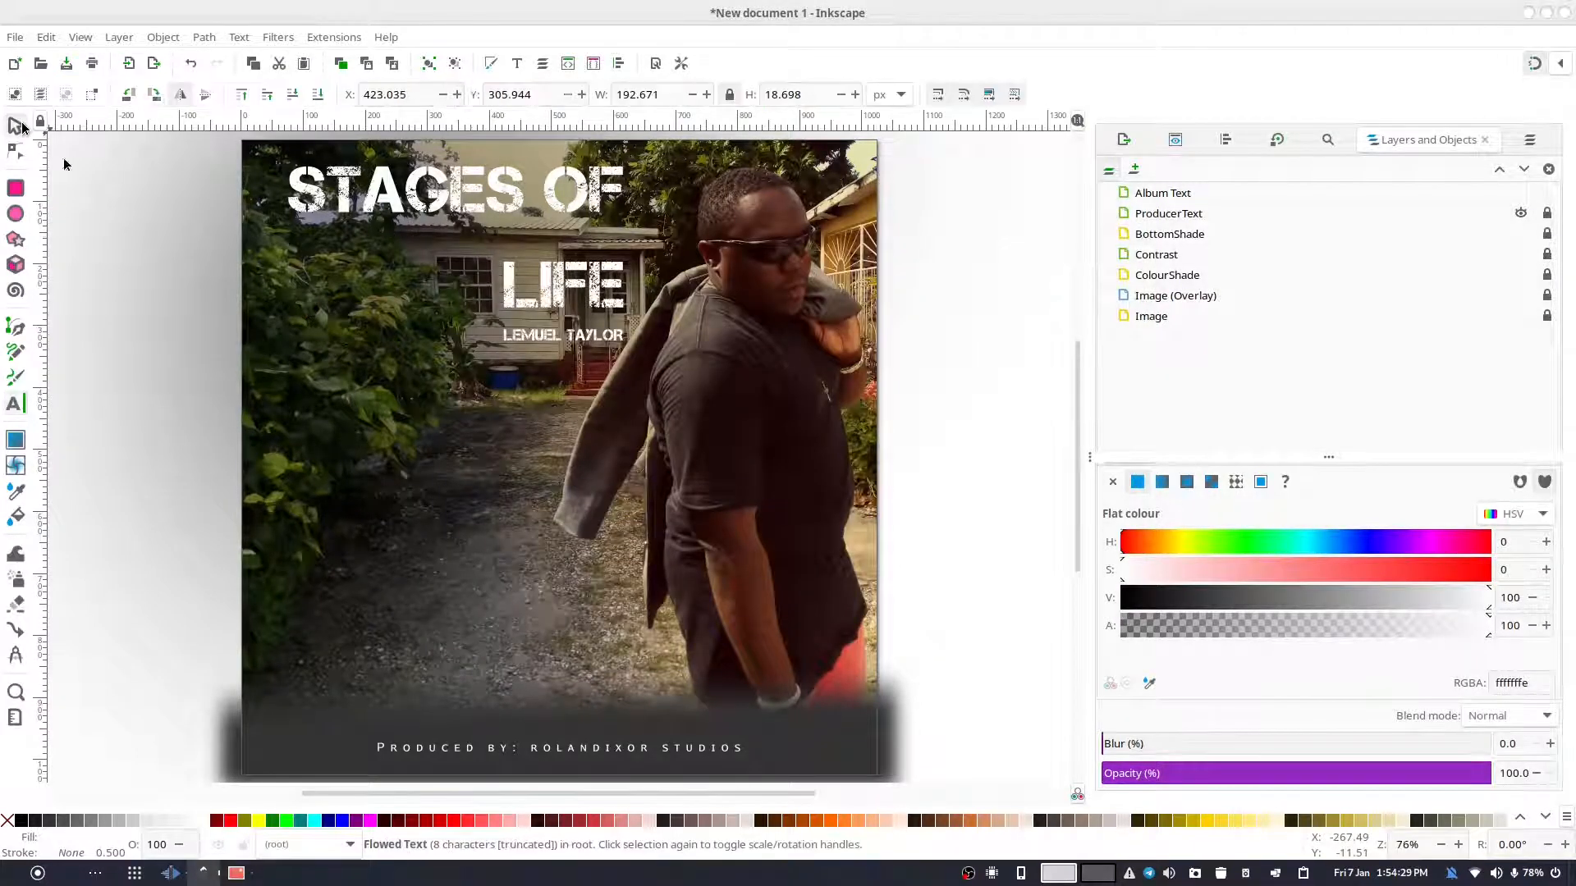
drag(350, 268, 167, 404)
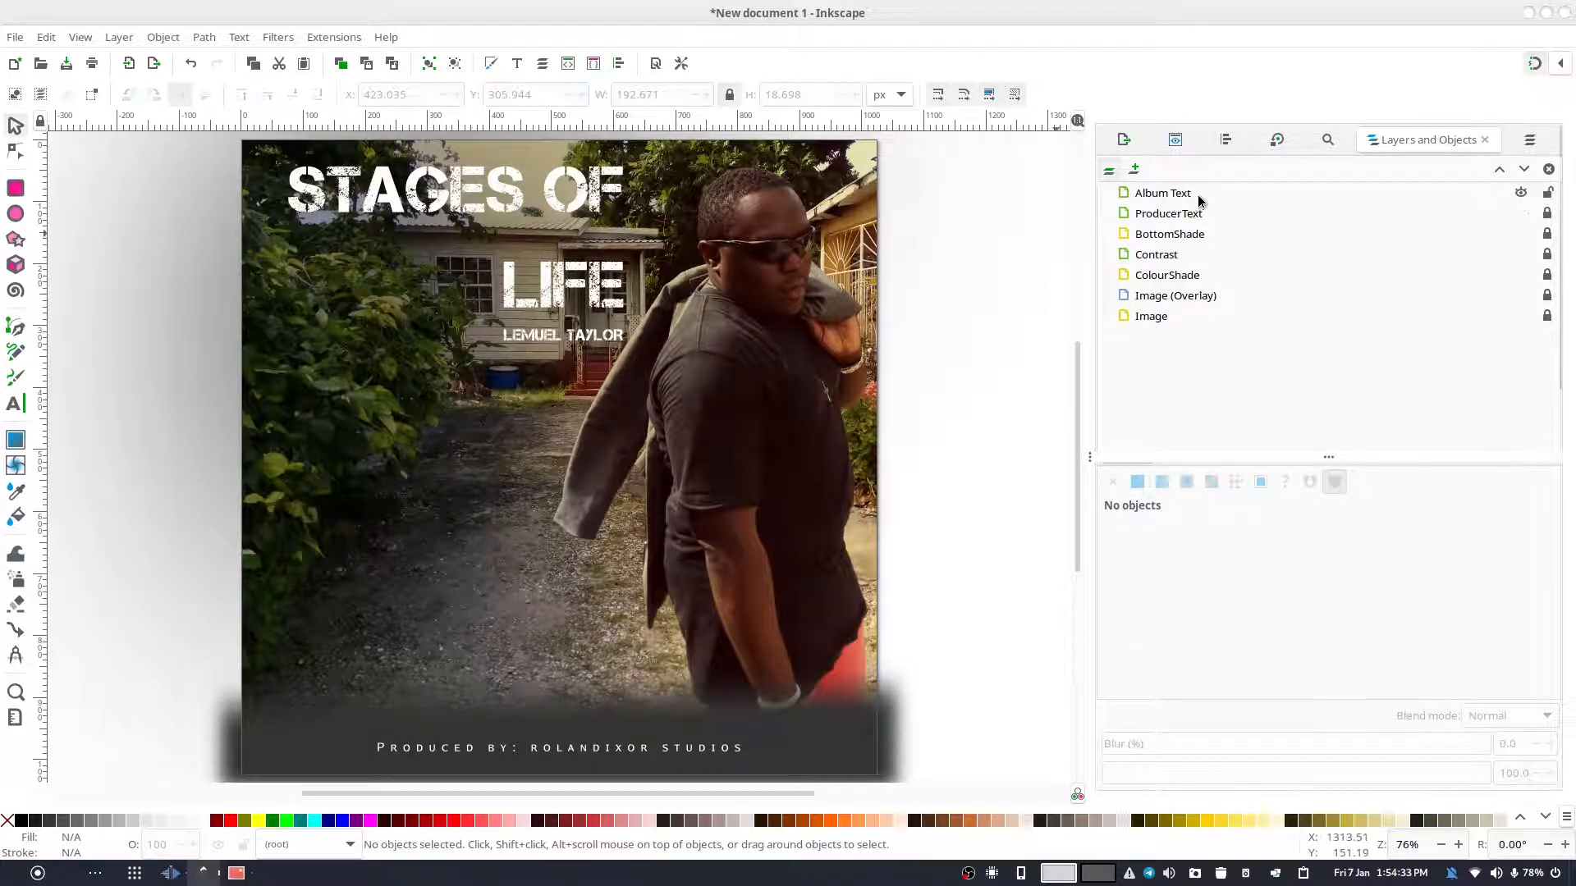
- Show individual objects in the layer list, undo the accidental move of the flowed text into ProducerText, and select the flowed text
click(1109, 168)
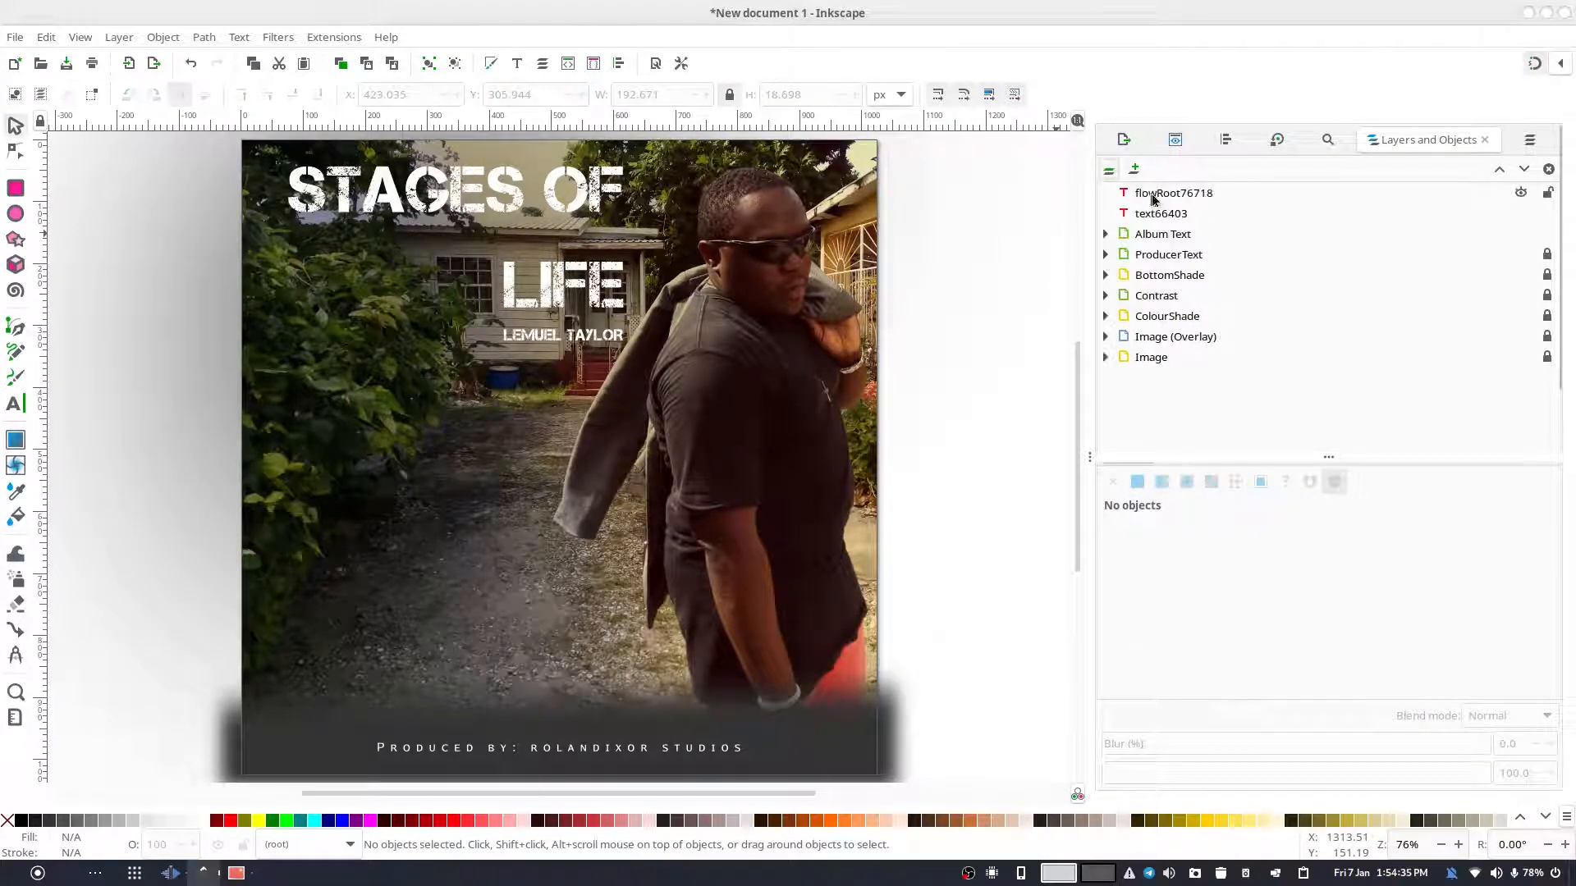
click(1153, 195)
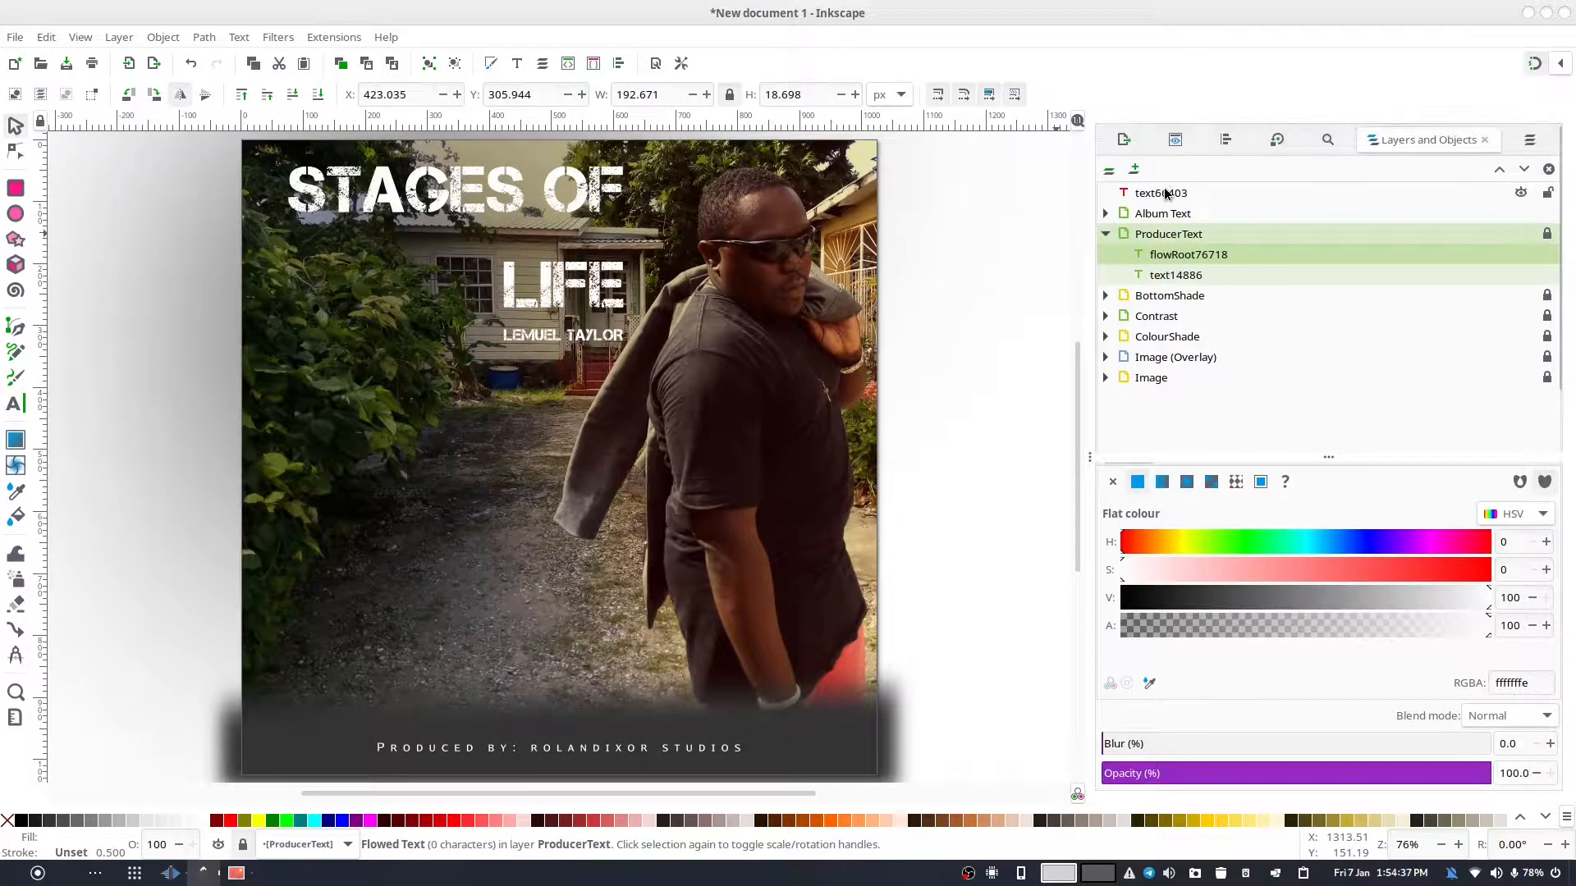
key(Escape)
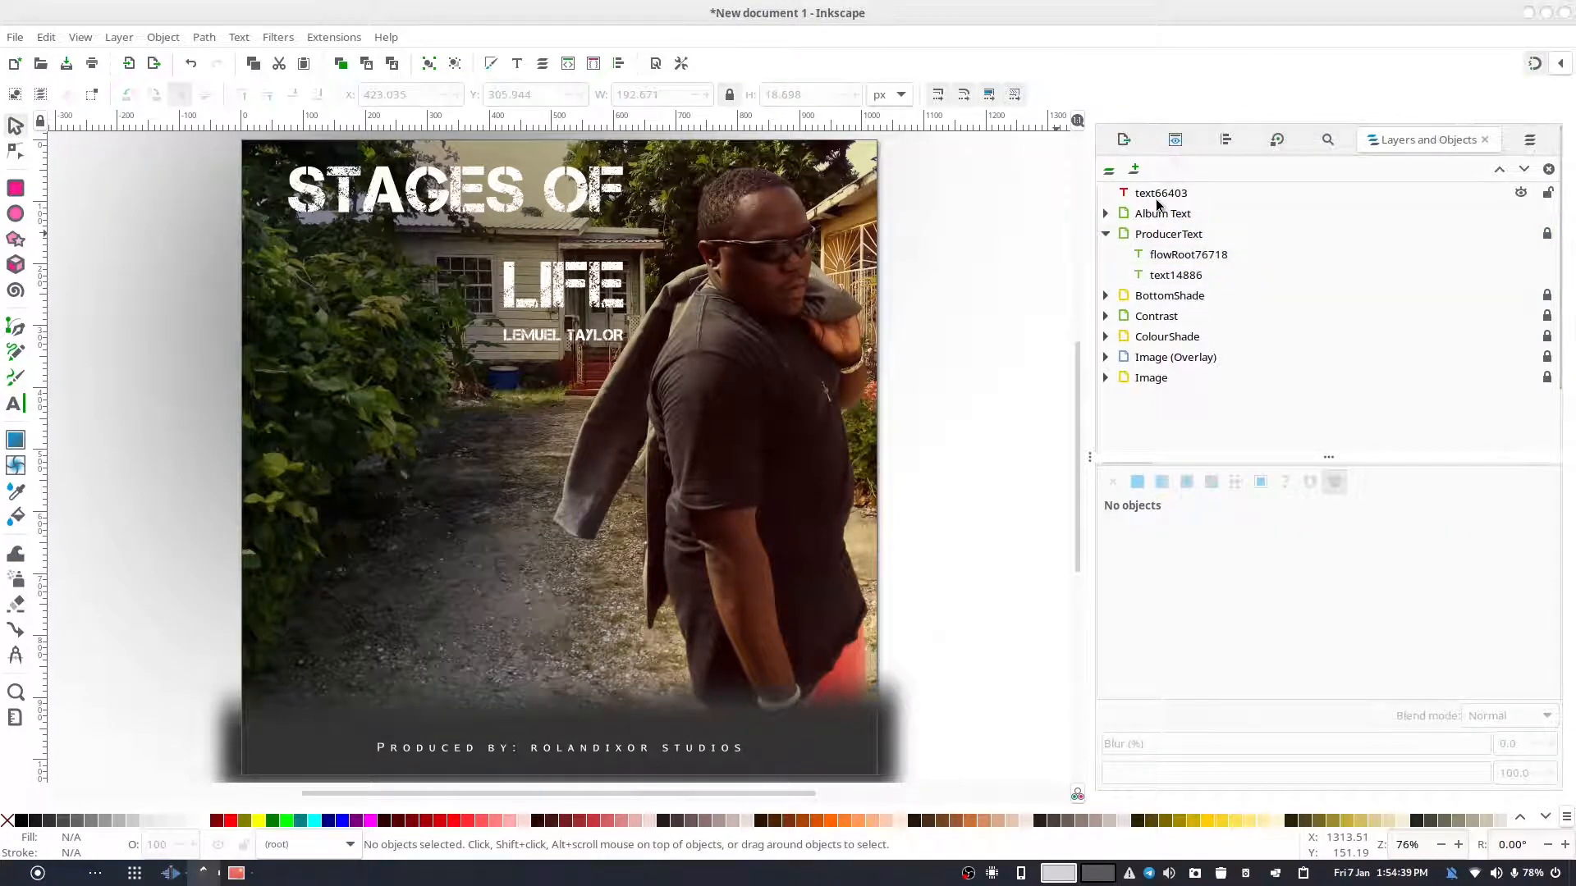
key(ctrl+z)
click(1166, 196)
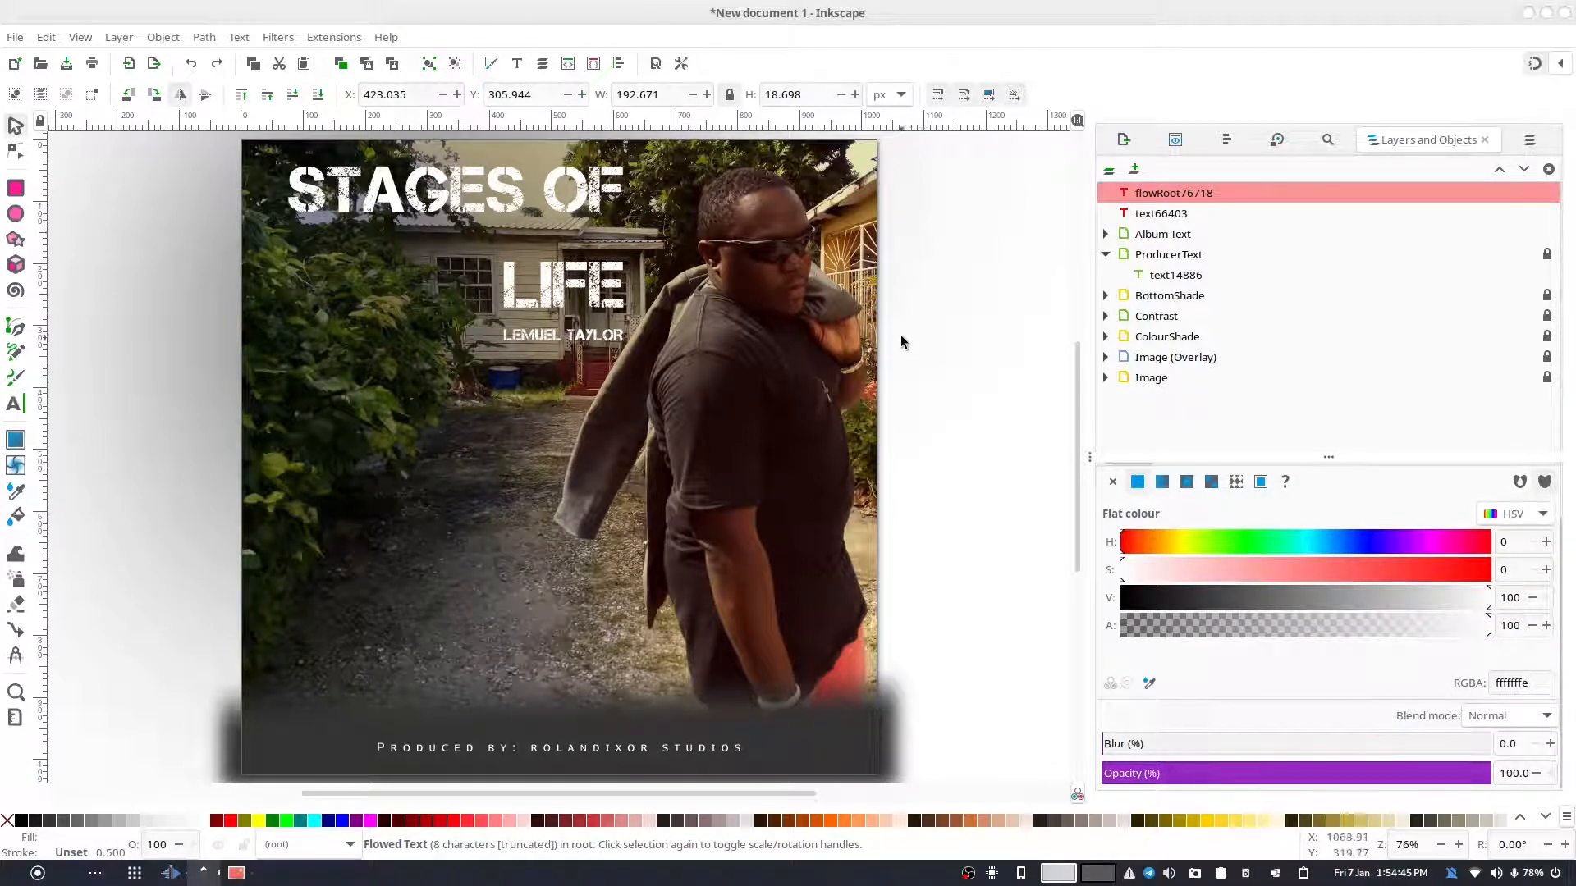
- Delete the stray flowed text object at the top of the object list
ctrl+scroll(907, 333, down, 7)
ctrl+scroll(907, 333, up, 6)
ctrl+scroll(908, 333, down, 2)
ctrl+scroll(908, 333, up, 2)
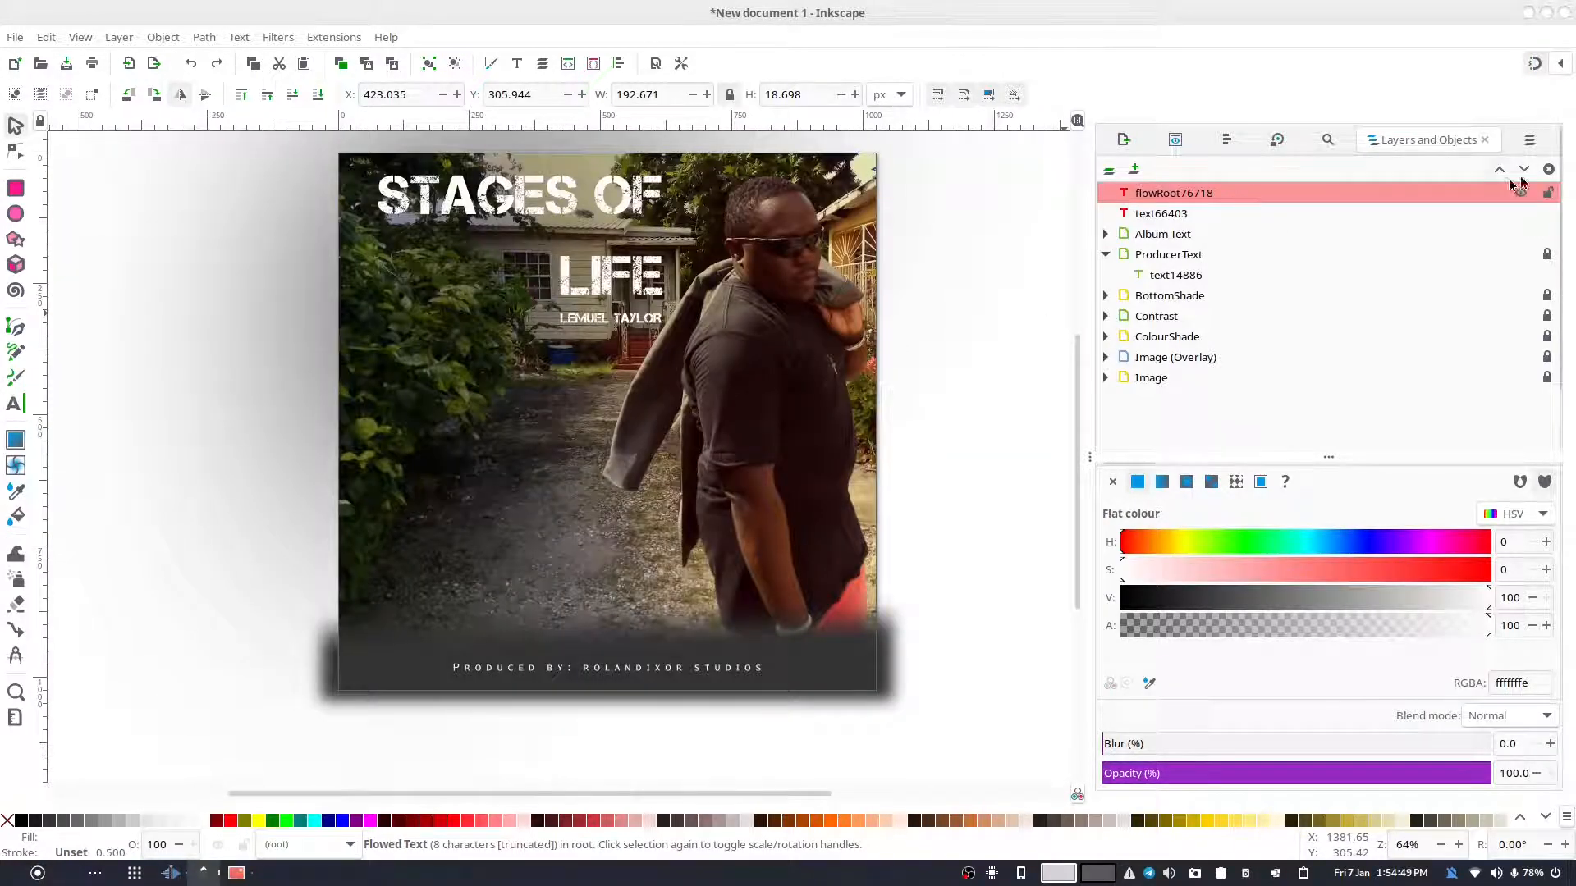
click(1153, 215)
click(1171, 198)
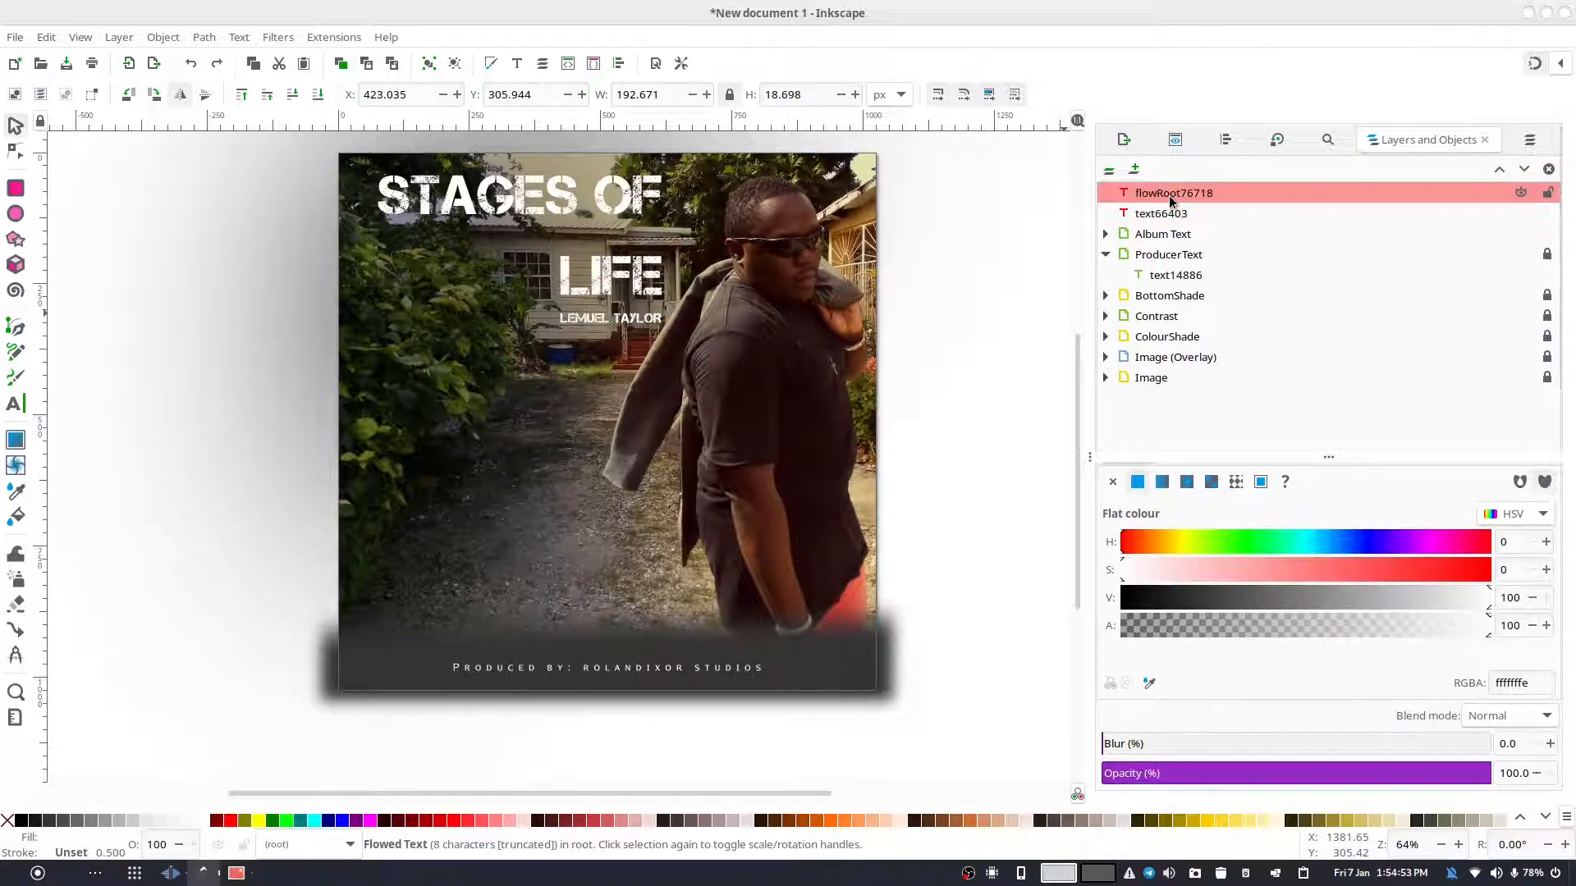
click(15, 403)
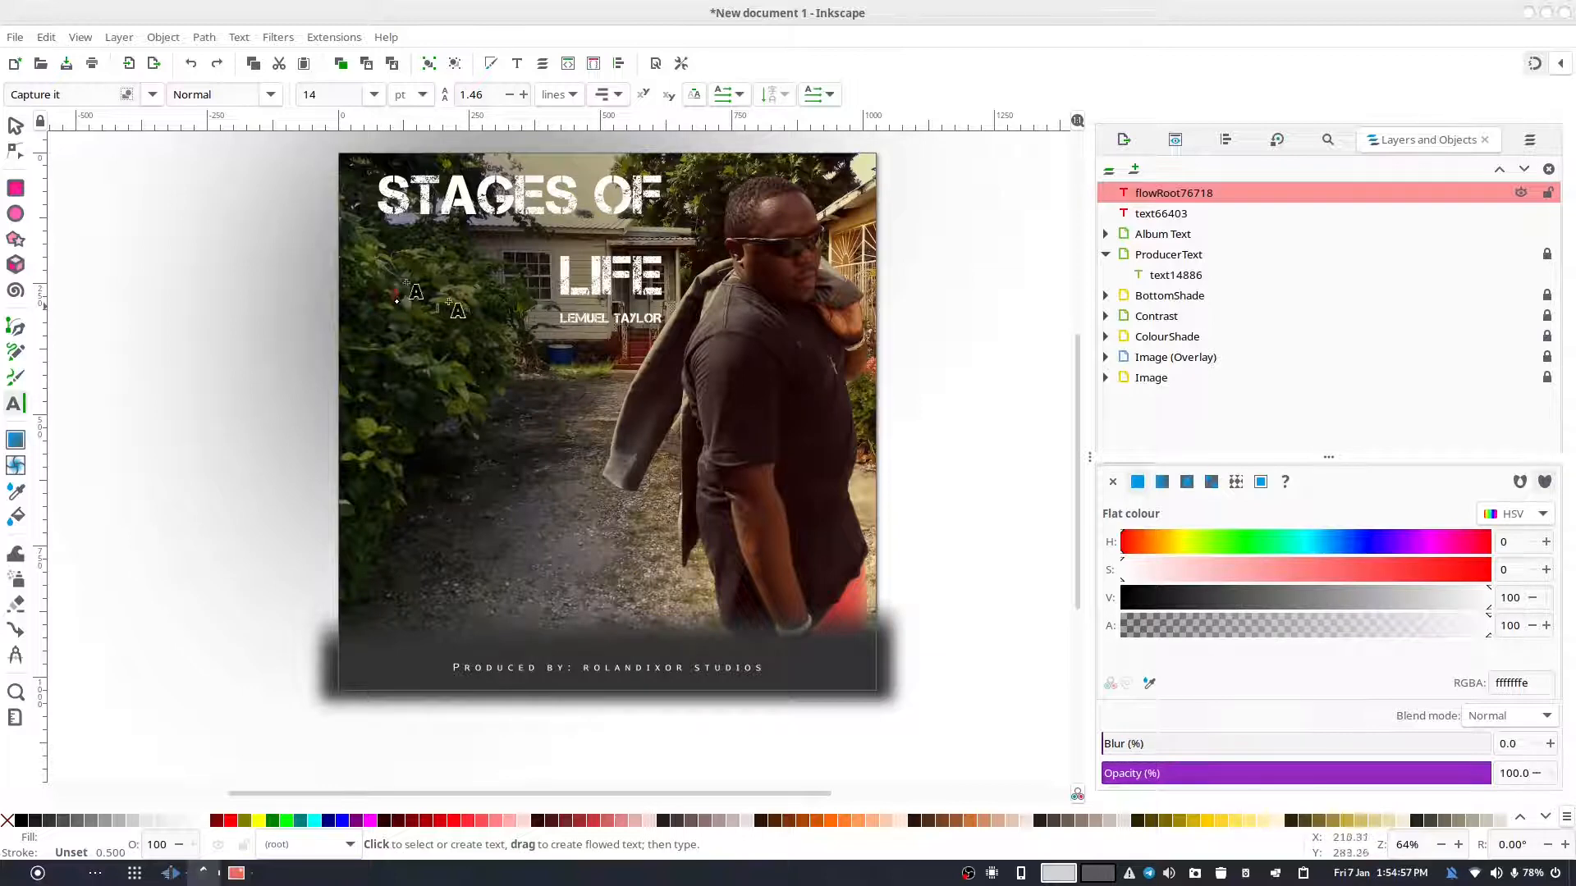
click(15, 127)
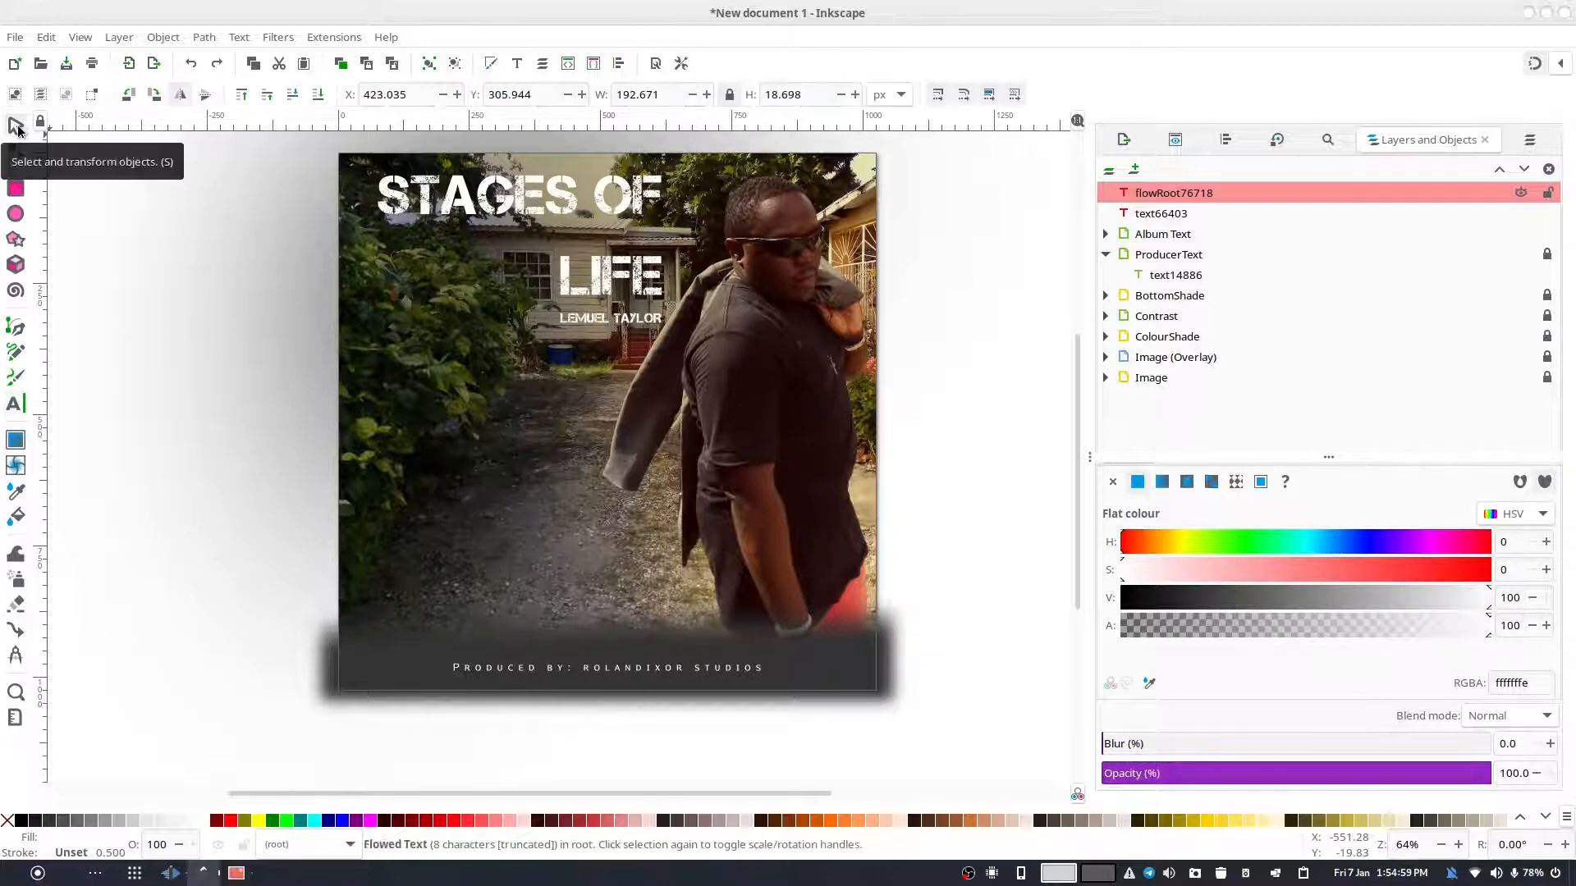
right_click(1234, 198)
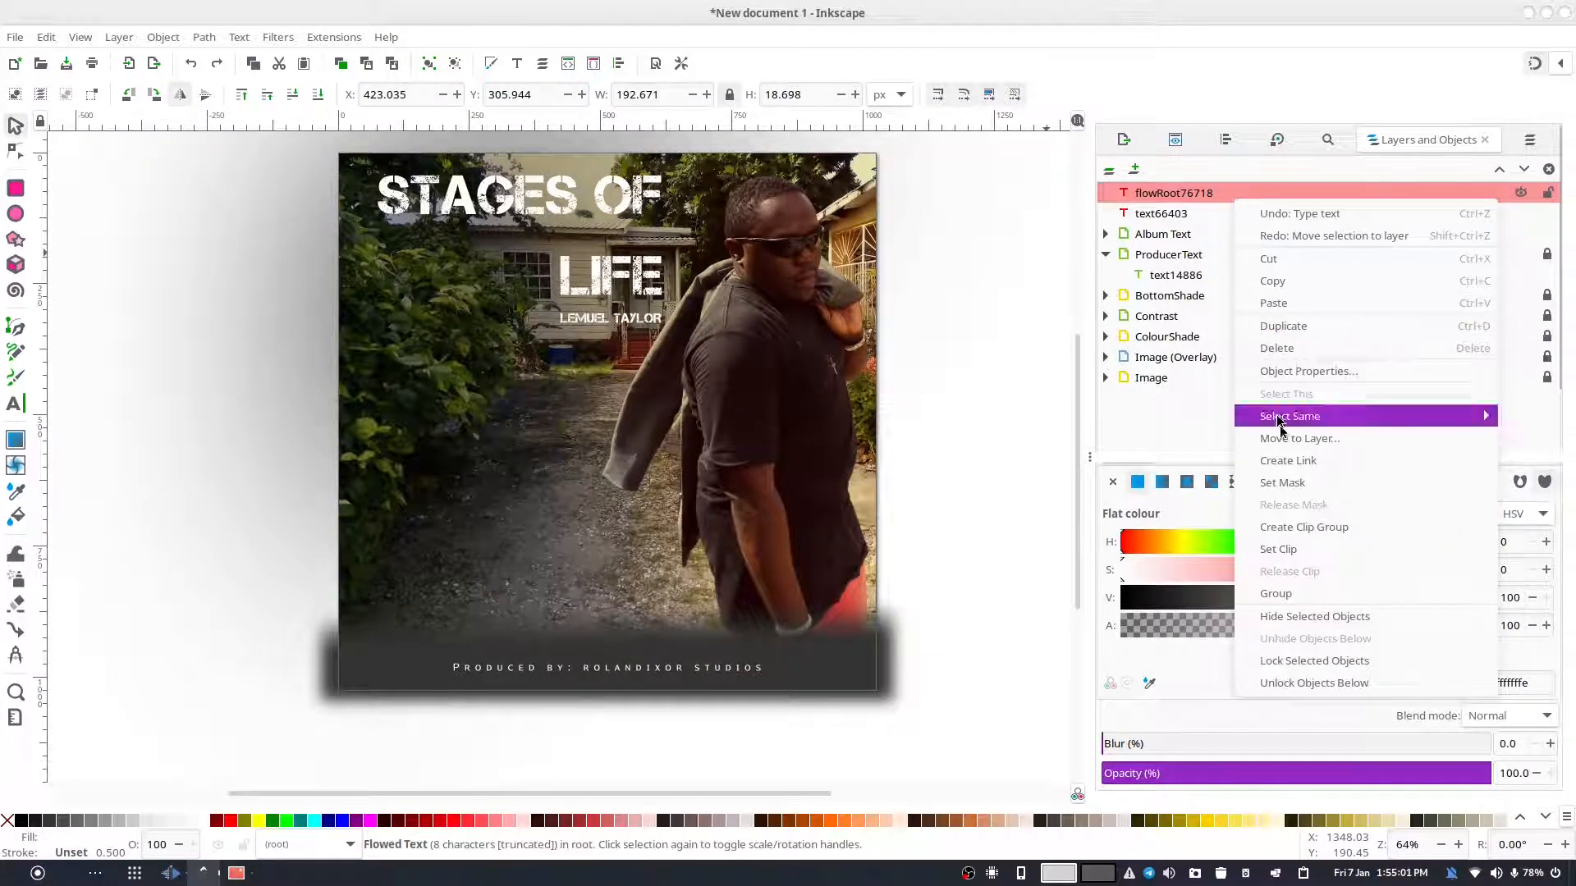
click(1276, 348)
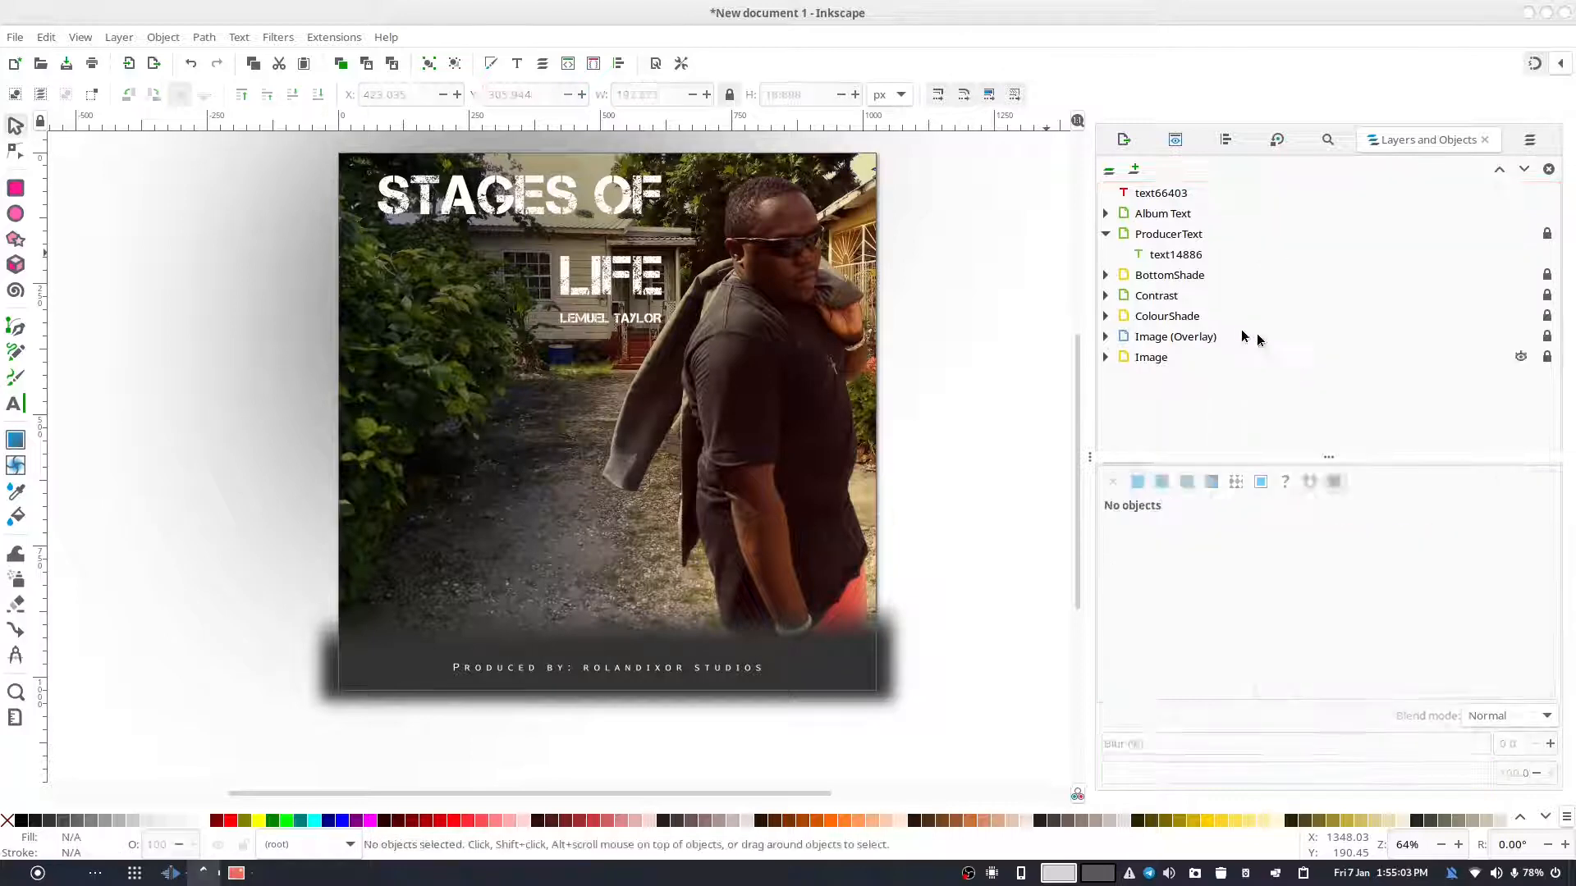
- Add the text "VOLUME 1" in the Capture it font beside the word "LIFE" and scale it to about 229 px wide
click(14, 408)
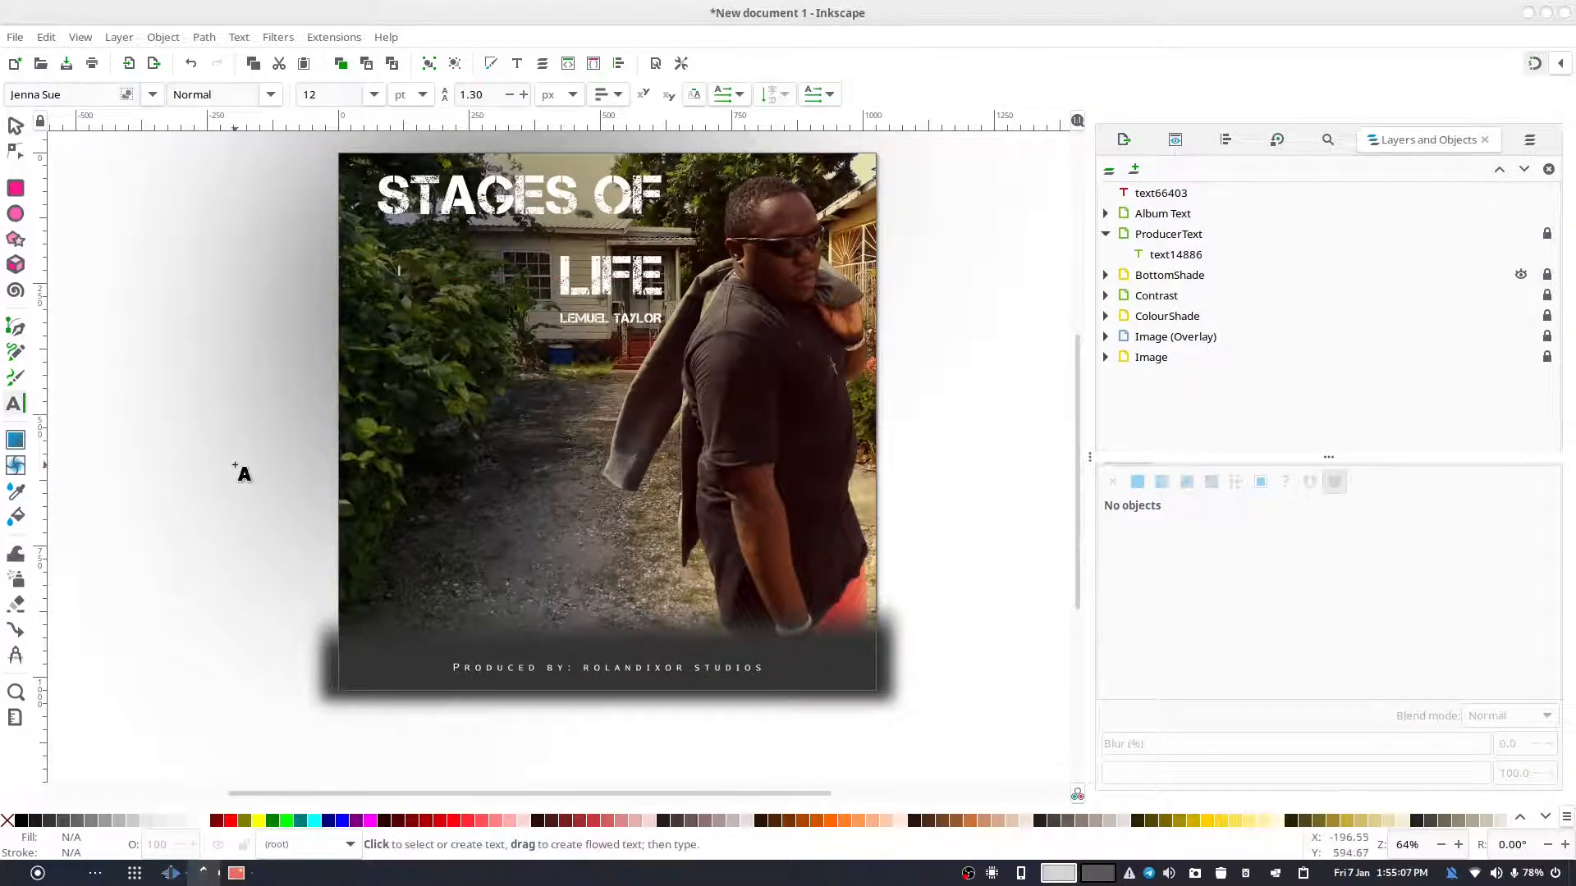
text(VOLUME 1)
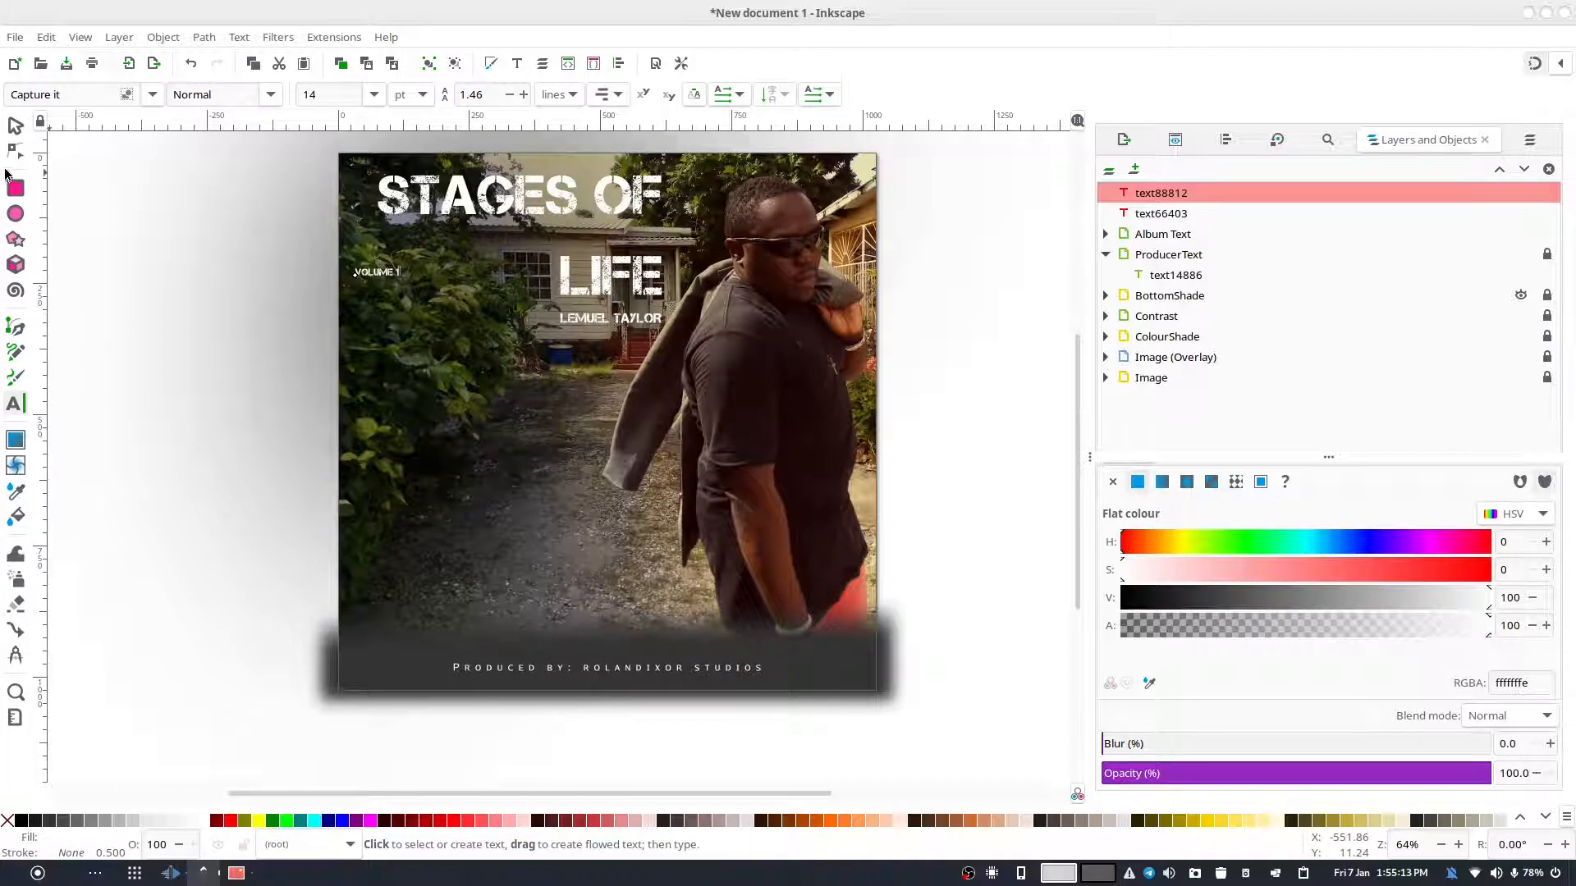
click(14, 124)
drag(404, 287, 510, 273)
click(467, 354)
click(461, 395)
click(412, 269)
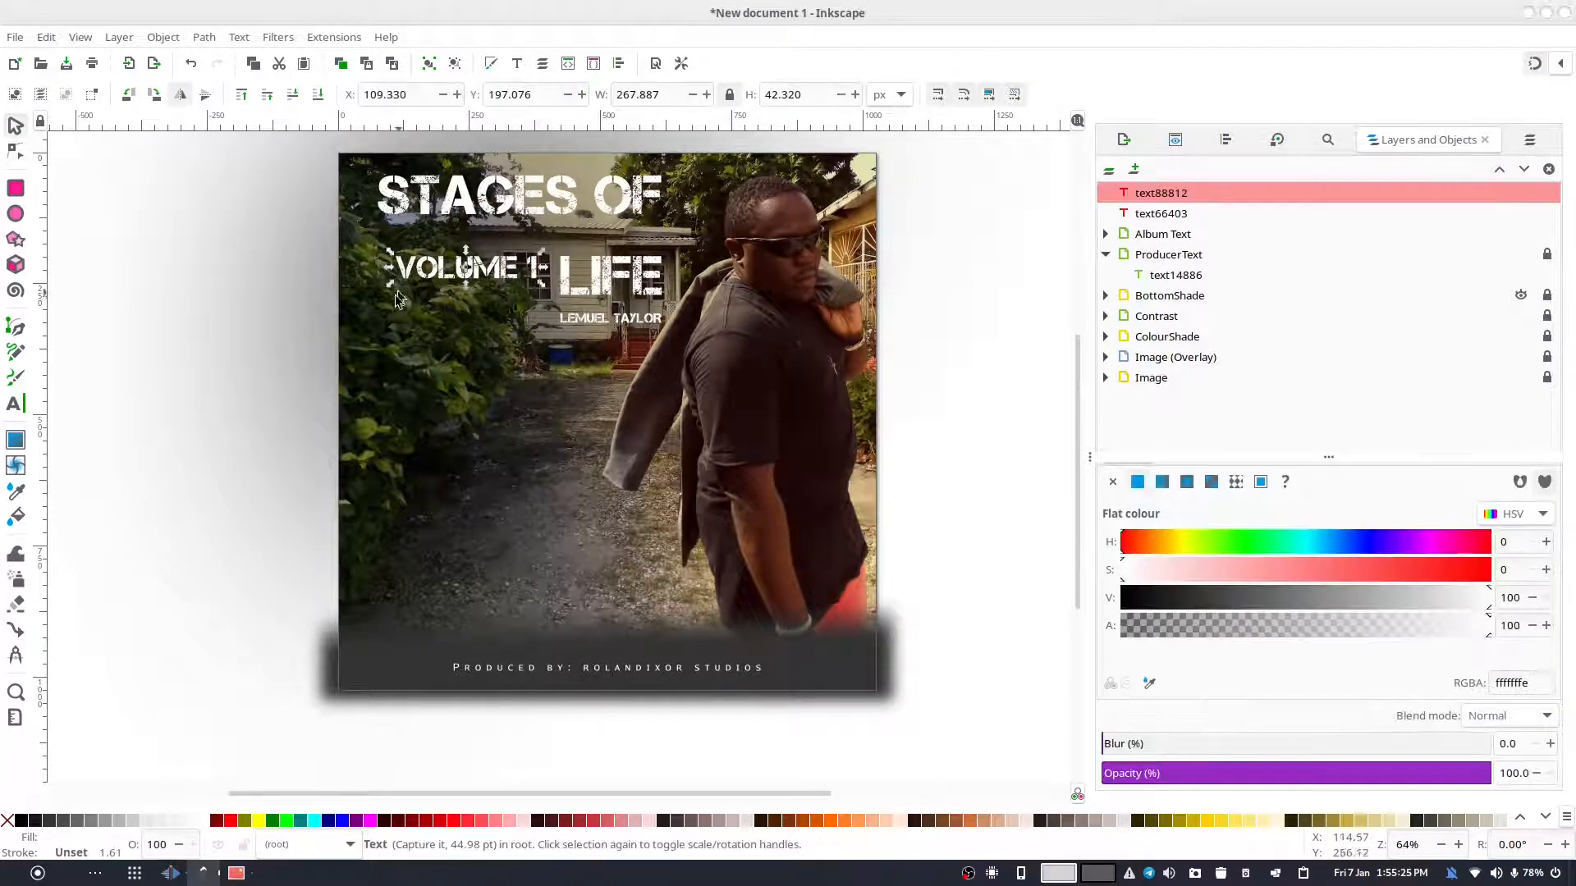
drag(390, 293, 411, 296)
click(418, 320)
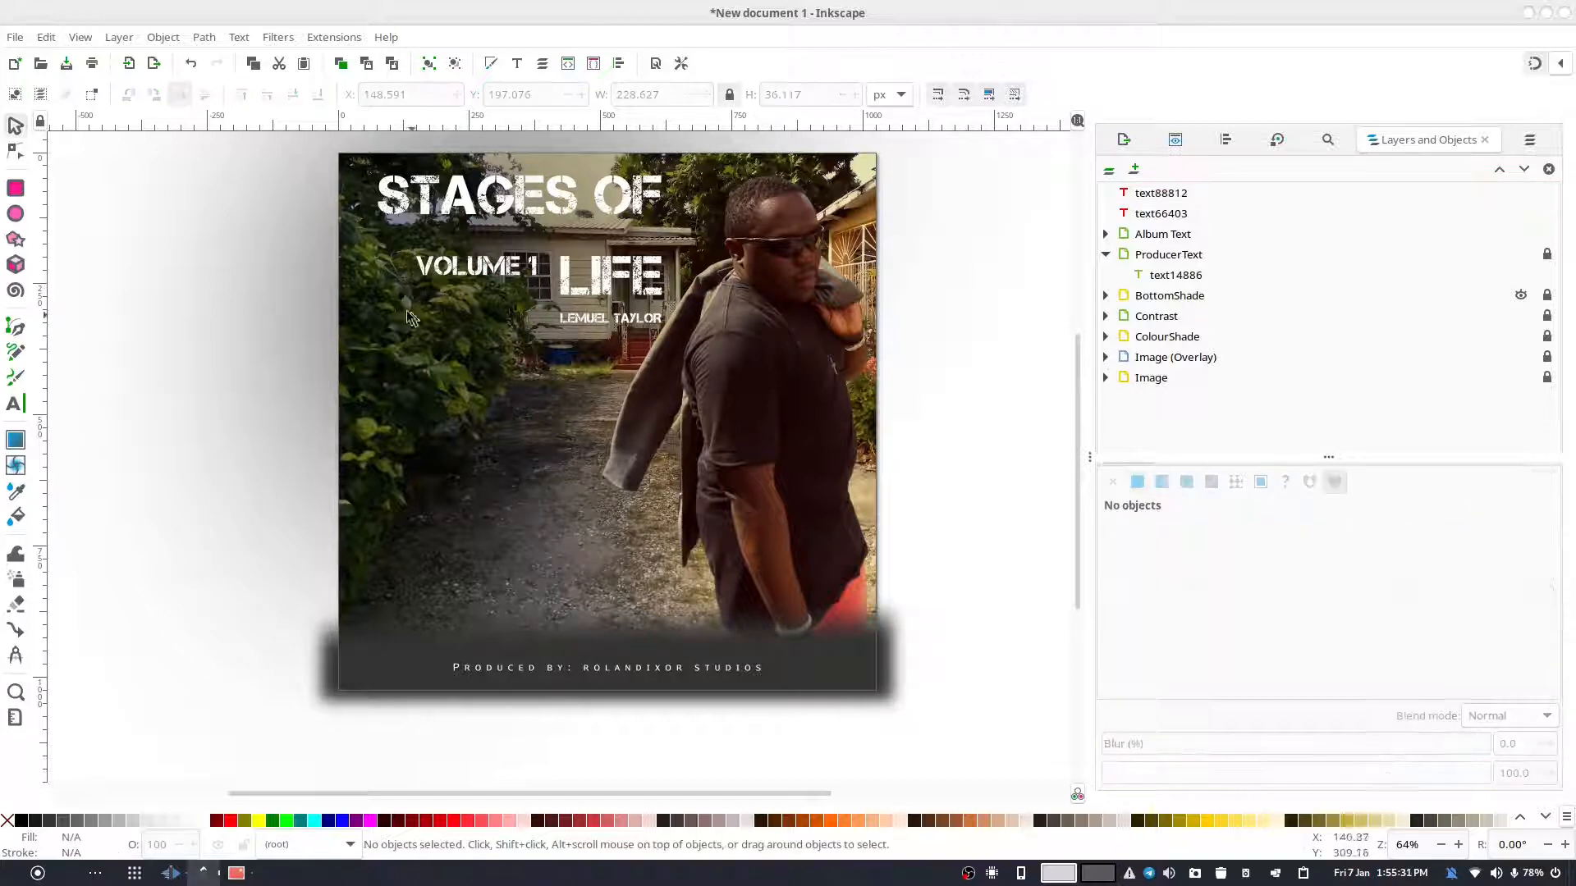
- Draw a white rectangle about 110 px high covering the "VOLUME 1" text and narrow it to about 351 px wide
click(15, 189)
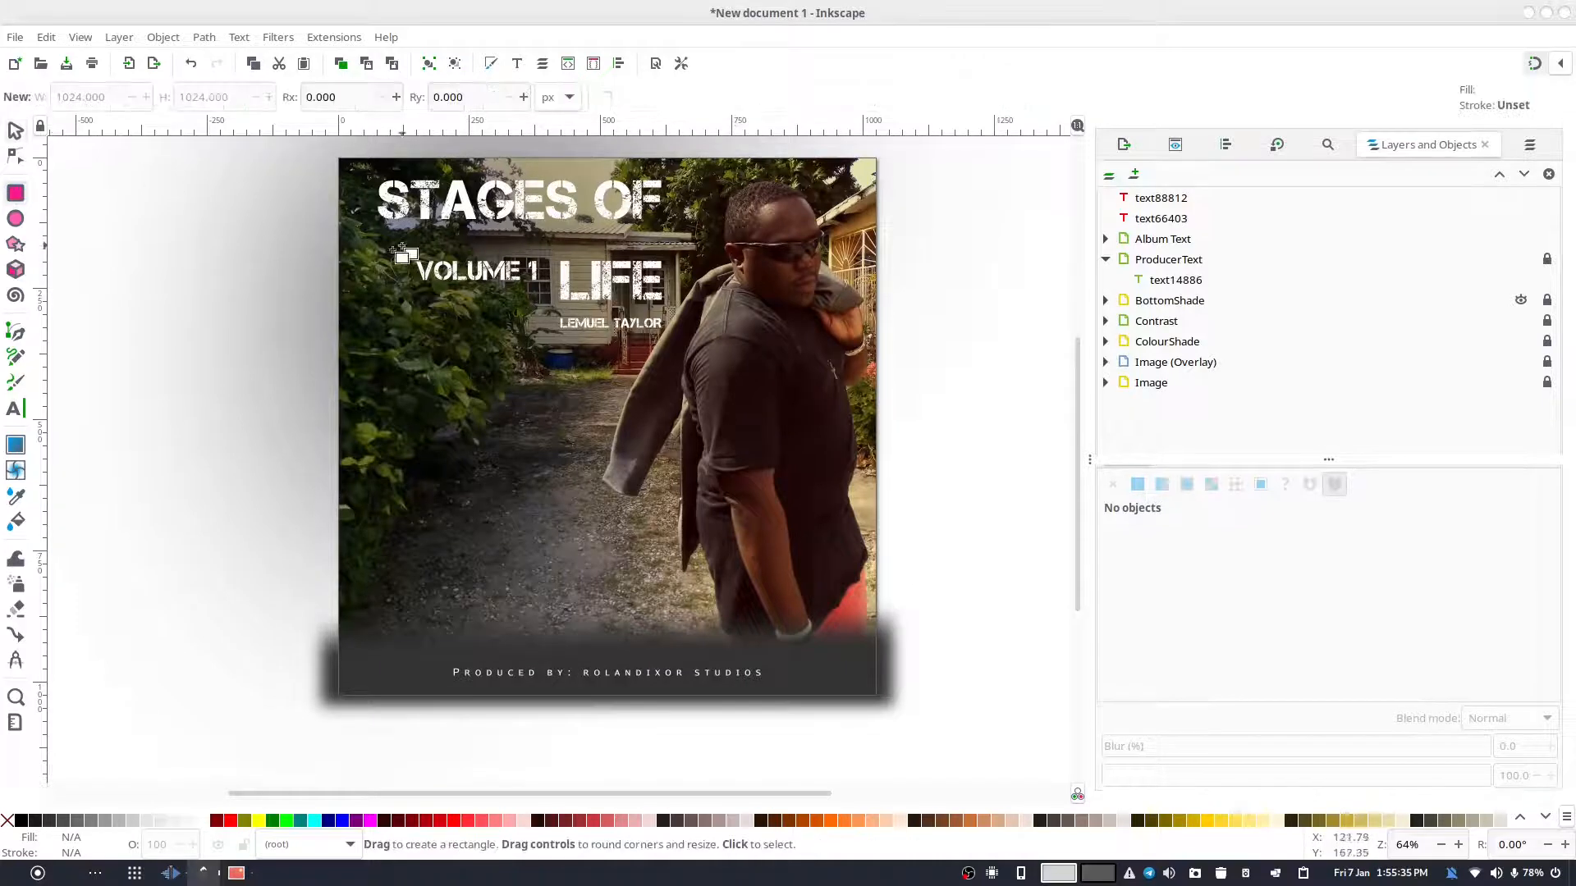
drag(381, 238, 543, 300)
key(ctrl+z)
drag(367, 242, 550, 301)
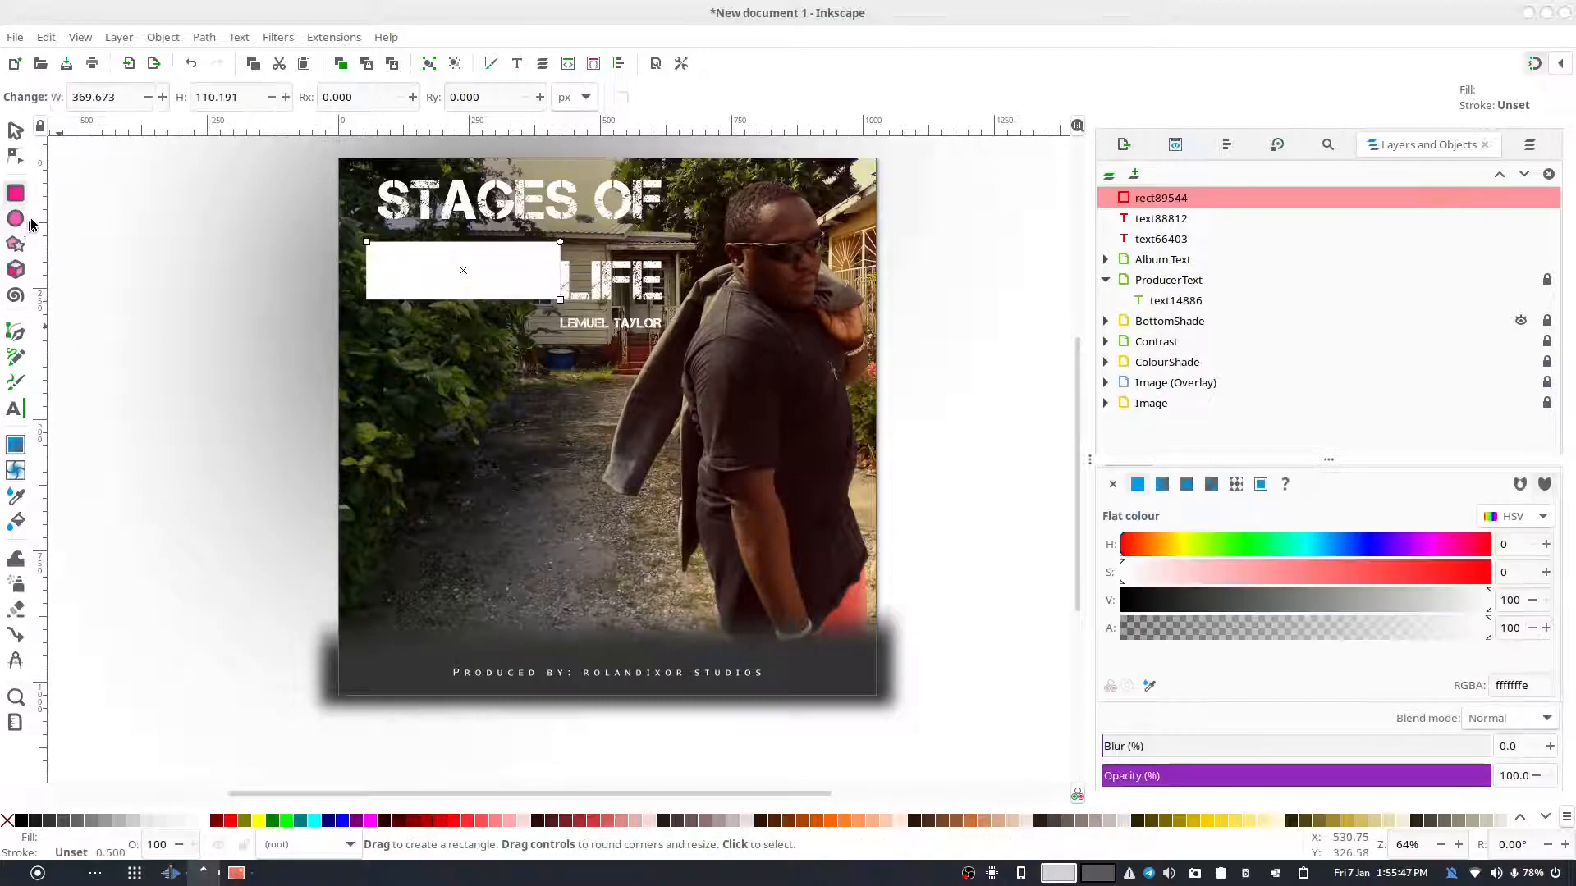
click(15, 129)
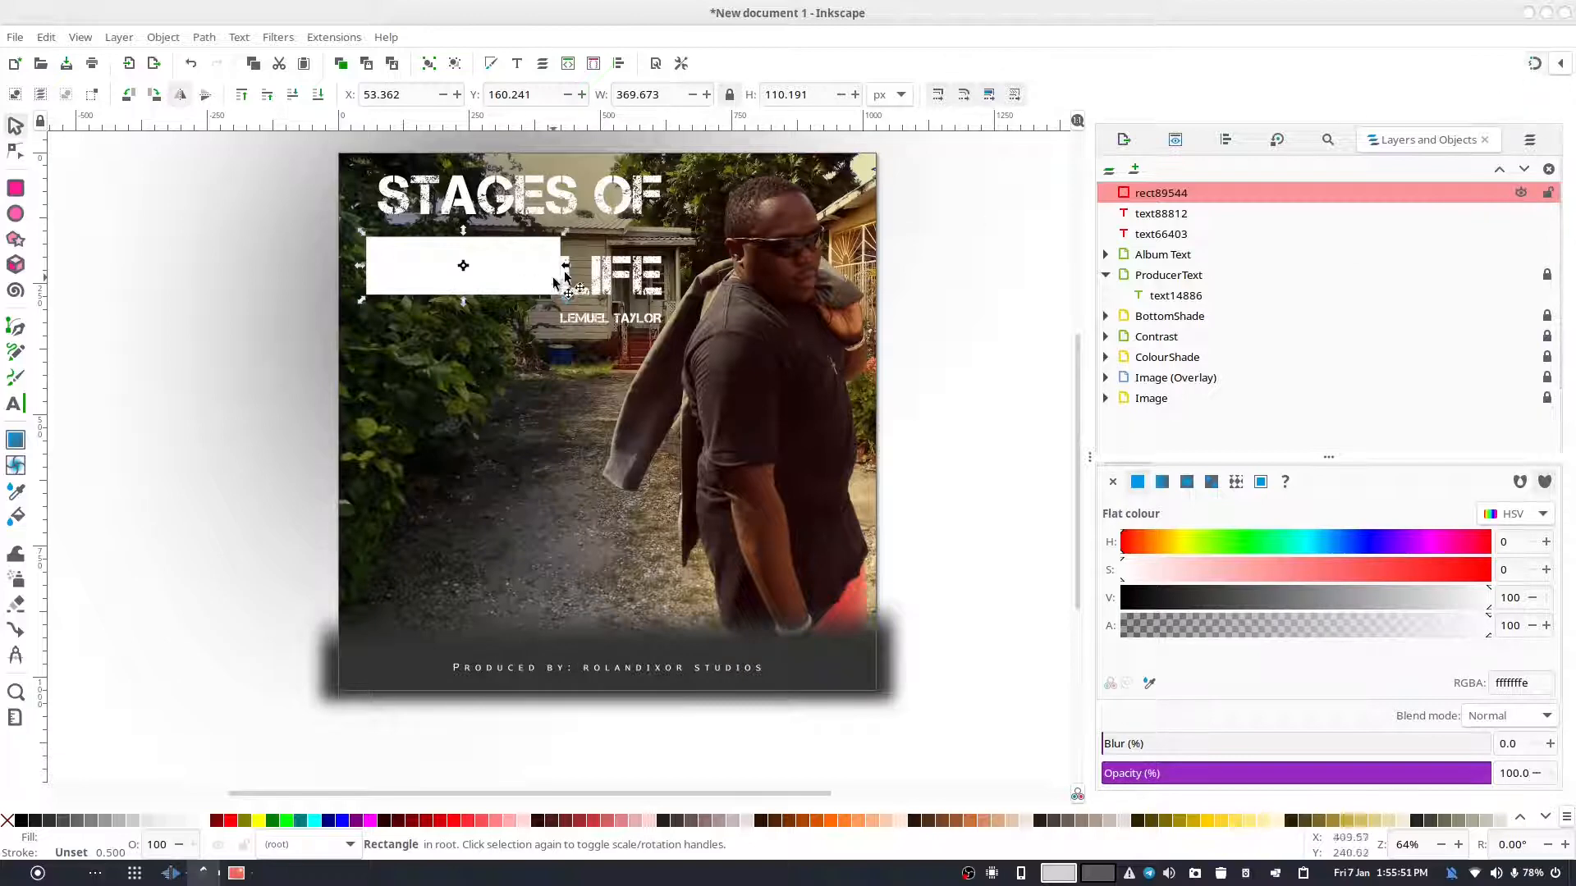
drag(572, 269, 562, 343)
click(318, 286)
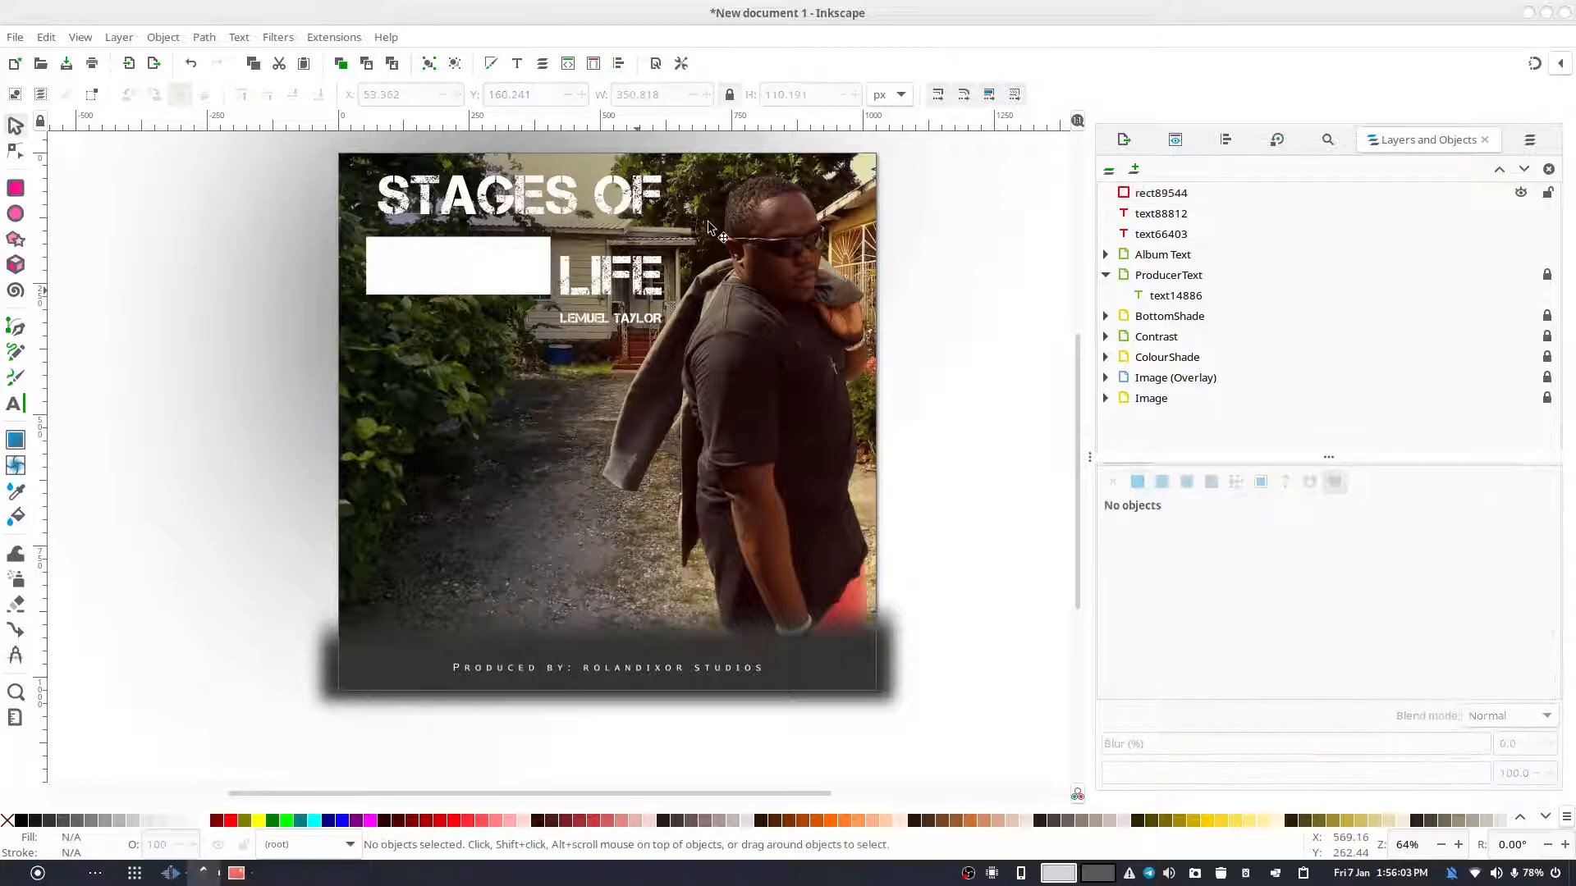
- Duplicate the white rectangle and fill the copy with dark grey 333333
click(439, 251)
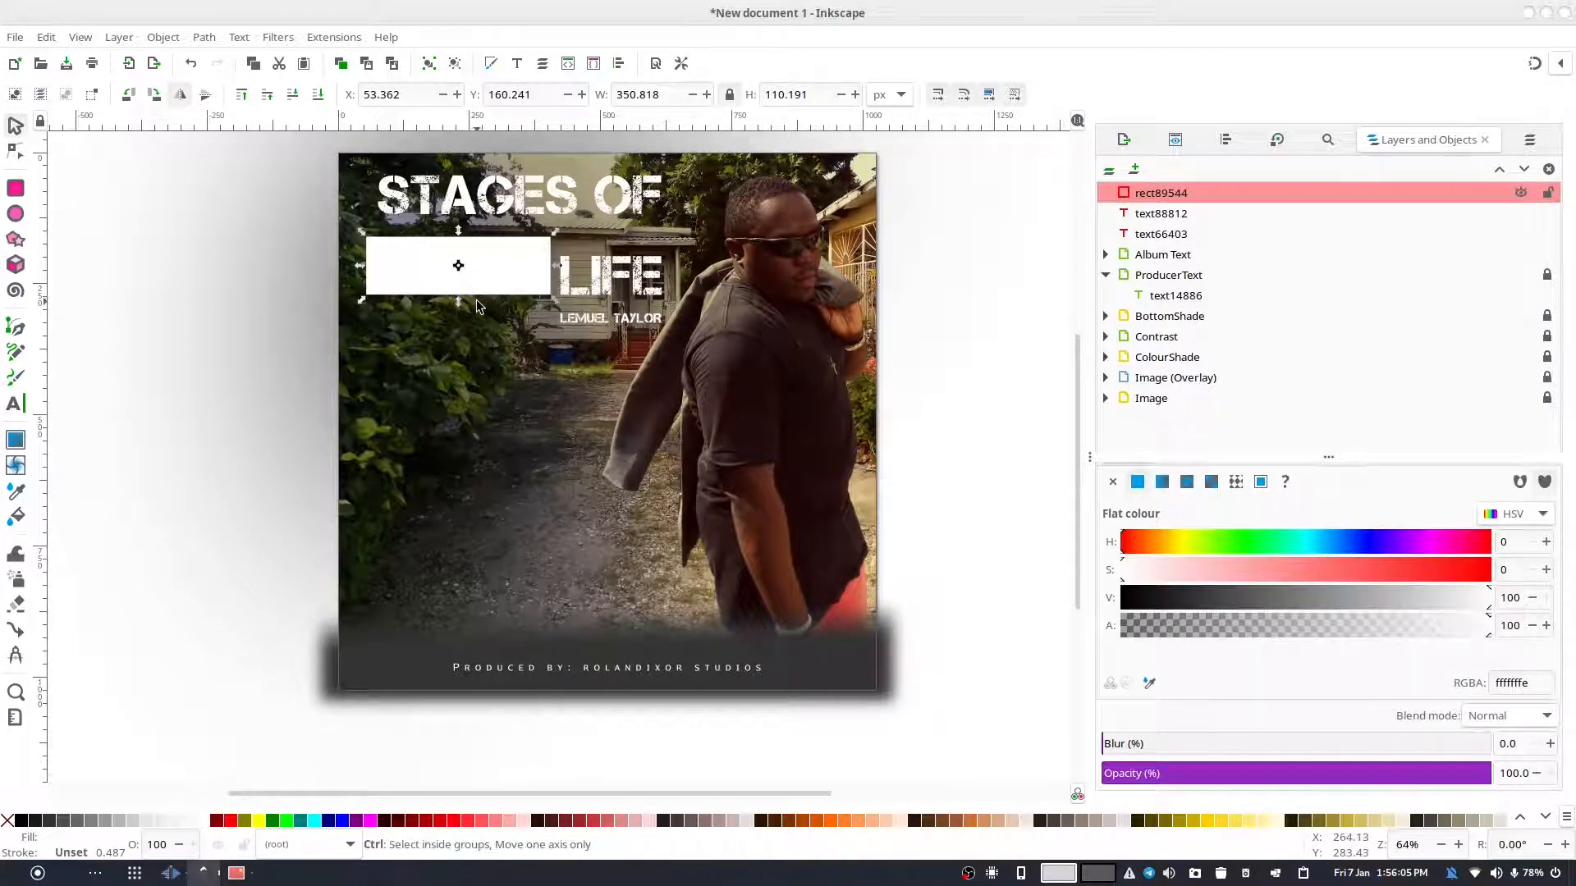
key(ctrl+d)
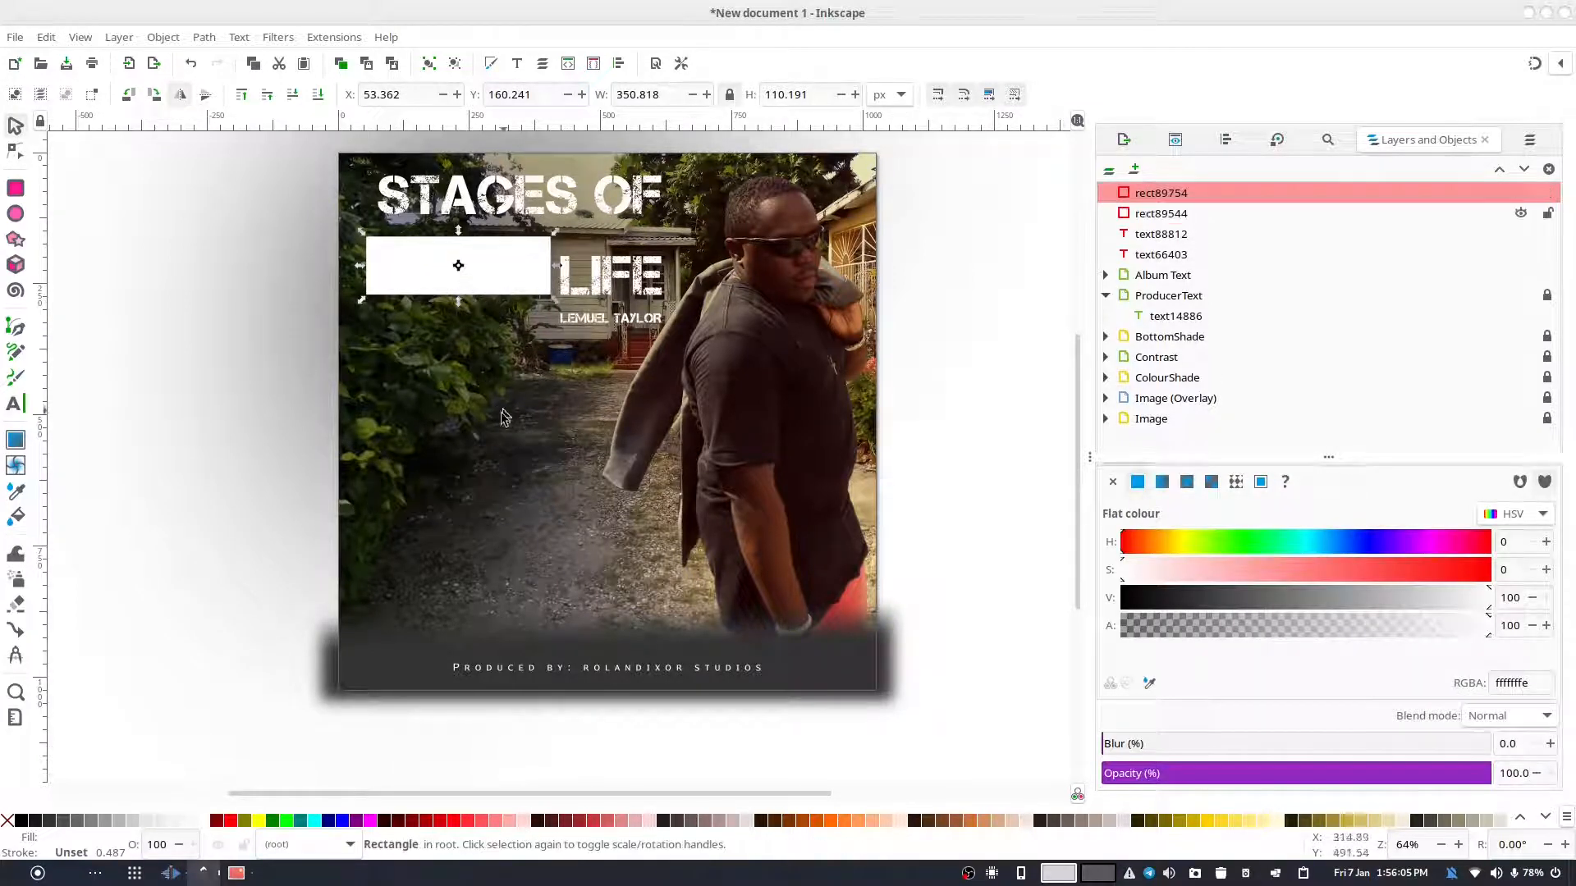
click(48, 820)
- Offset the dark grey rectangle slightly down and left of the white one, to X 48.402 and Y 164.794 px
drag(543, 261, 528, 277)
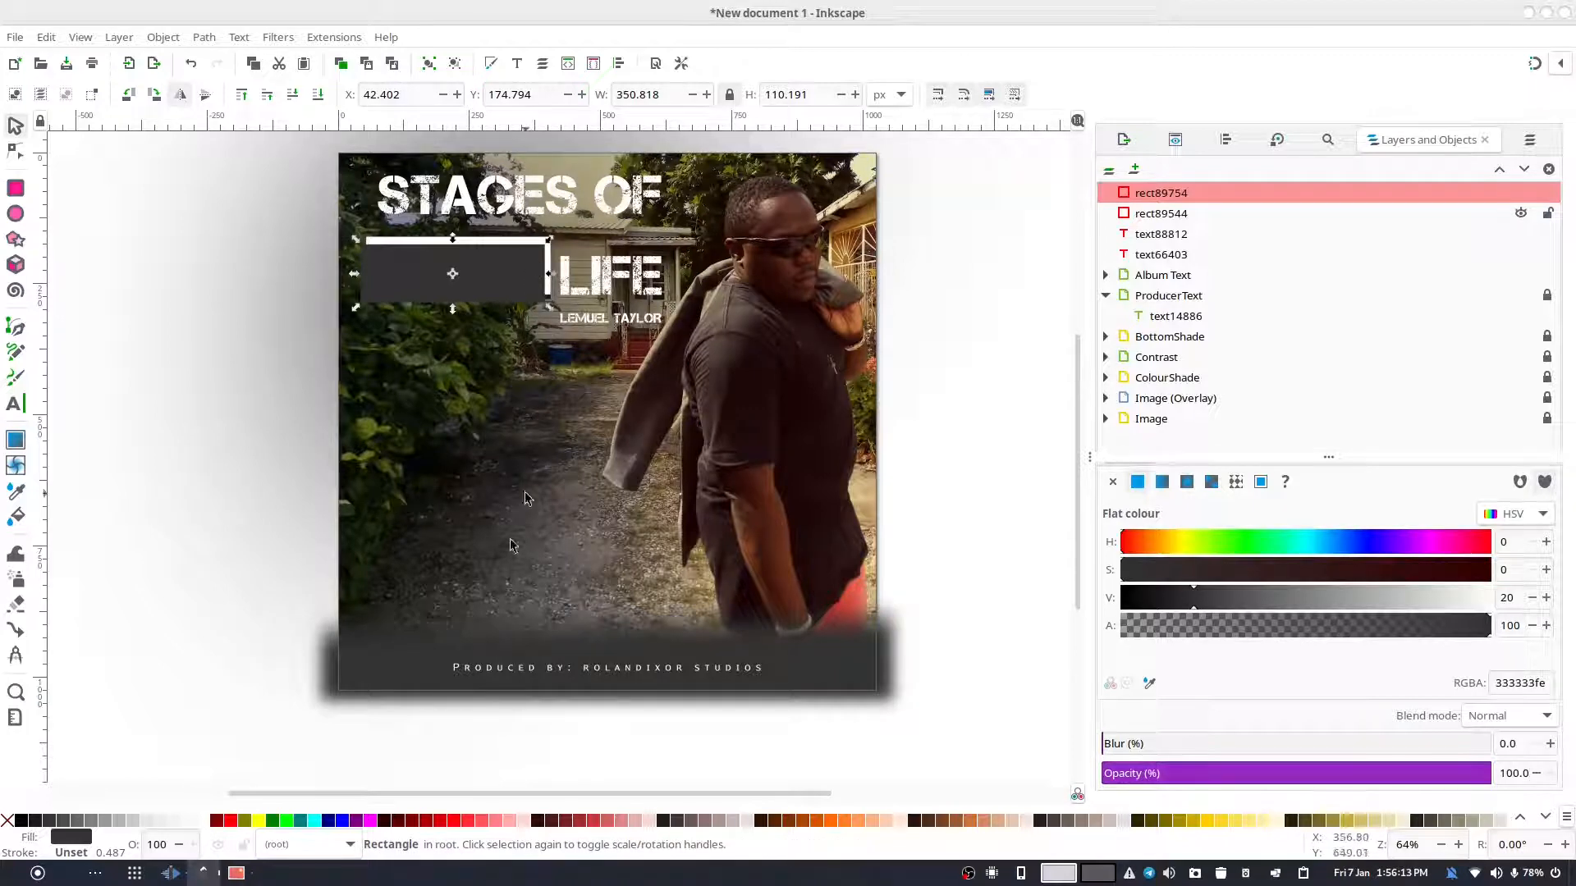
key(Up)
key(Up)
key(Up)
key(Up)
key(Right)
key(Right)
key(Right)
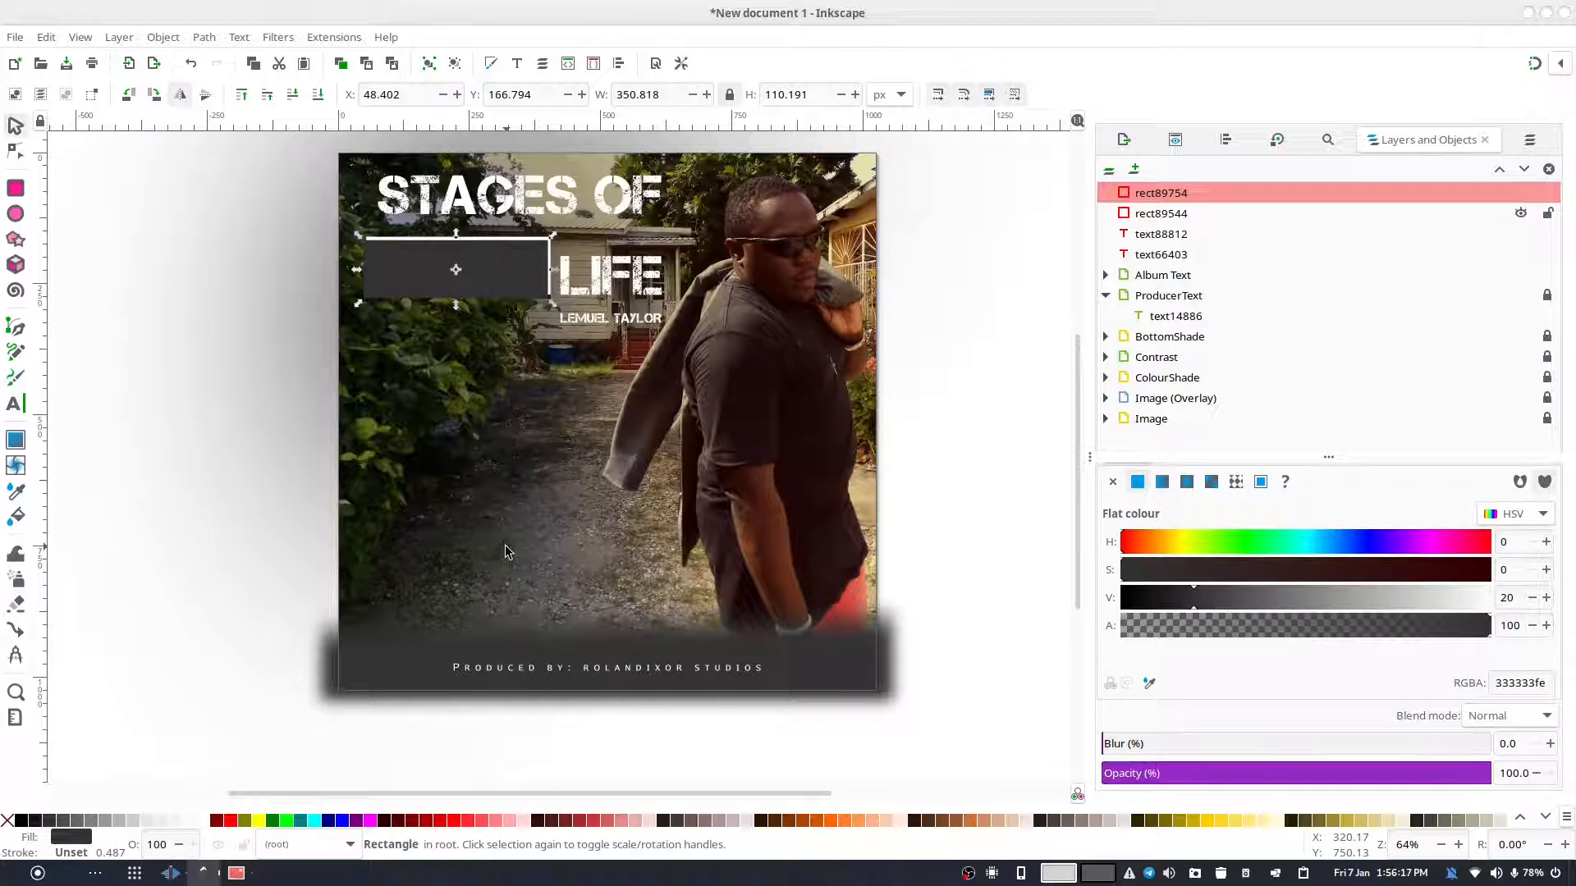
click(474, 408)
click(507, 279)
key(Up)
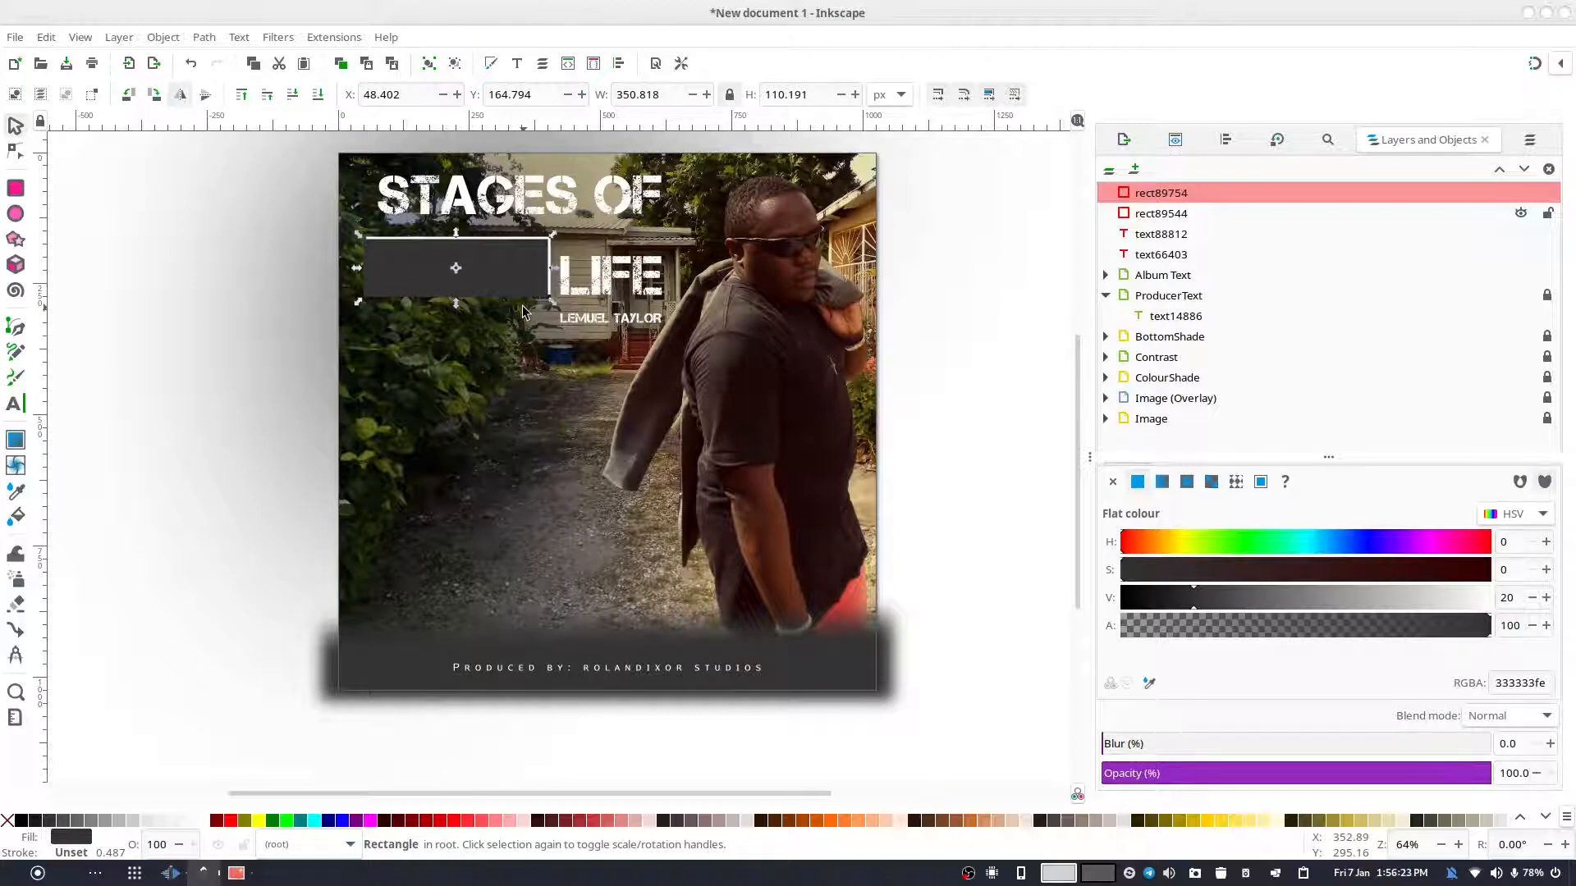
- Try to subtract the dark grey rectangle from the white one with the Difference operation
click(540, 376)
click(525, 258)
shift+click(541, 237)
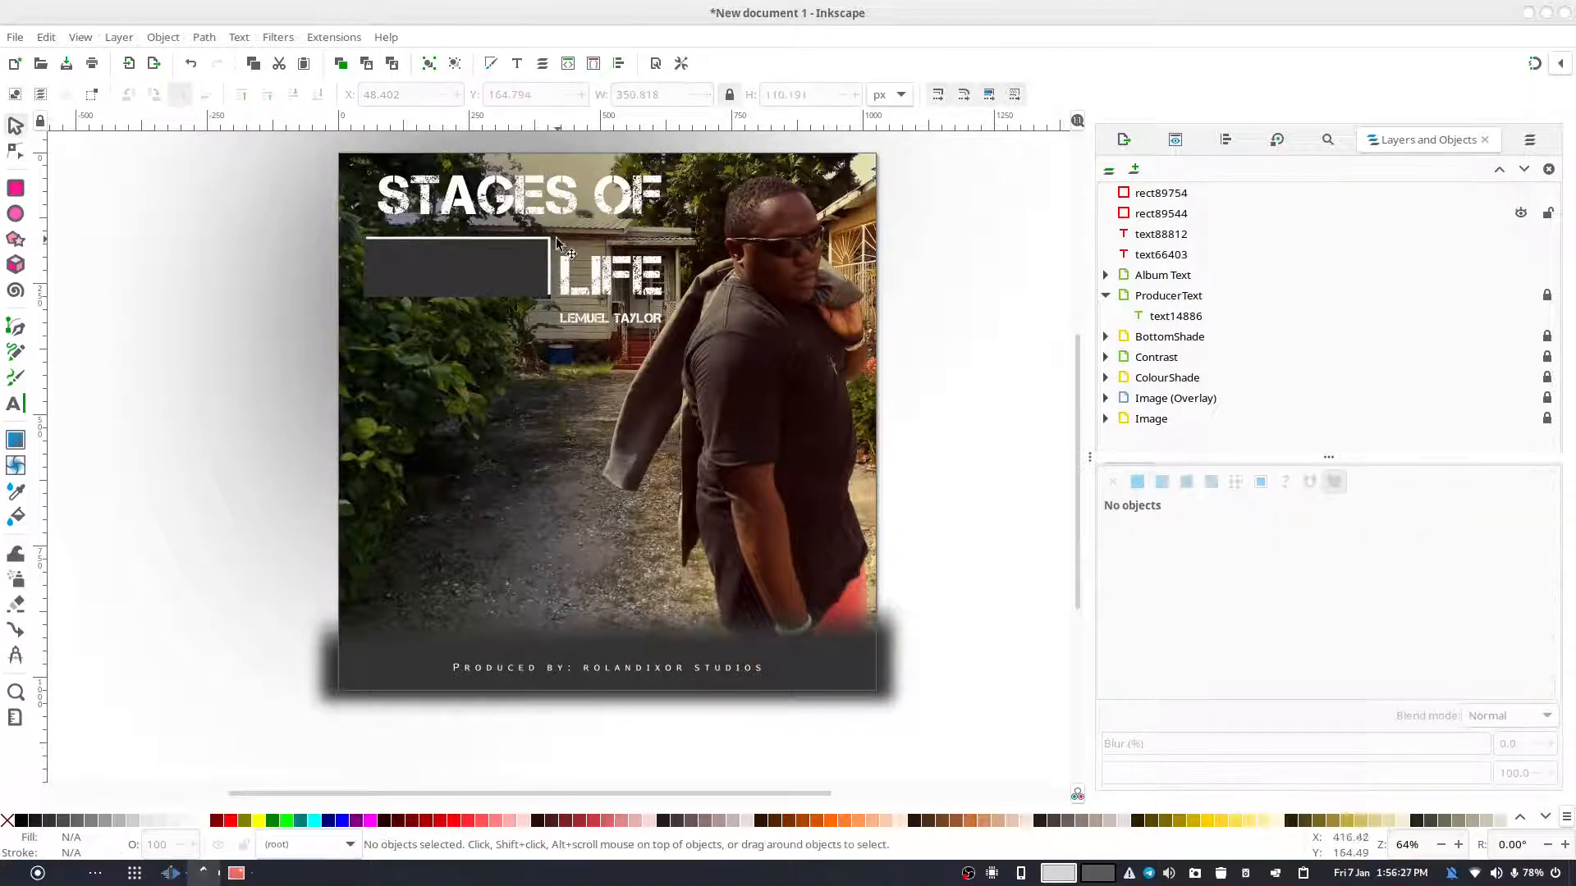
click(558, 247)
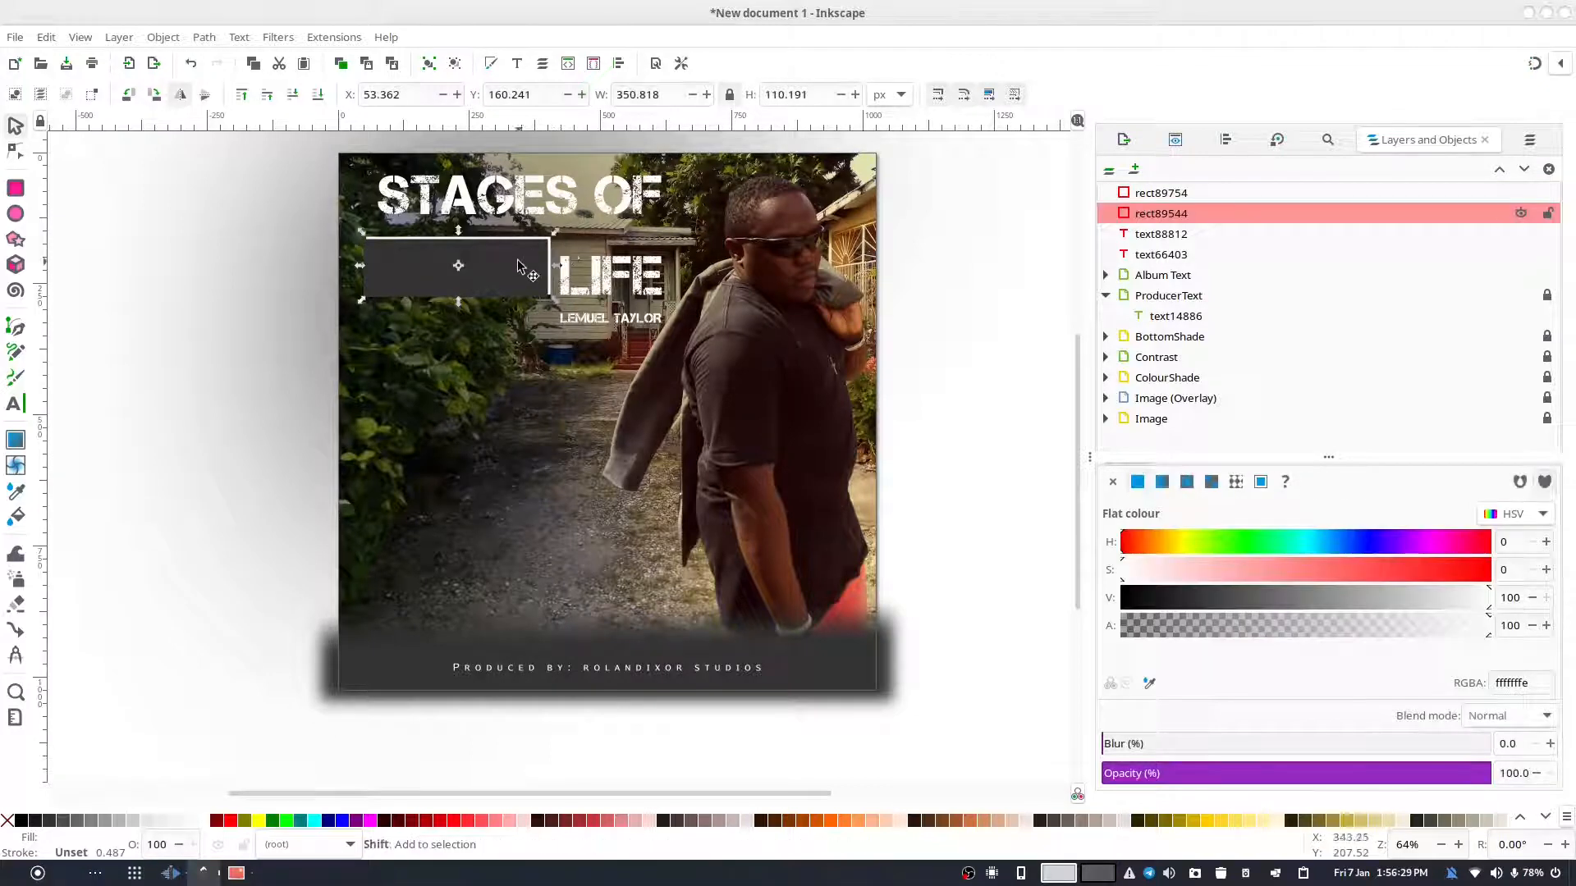
shift+click(558, 248)
click(205, 38)
click(238, 149)
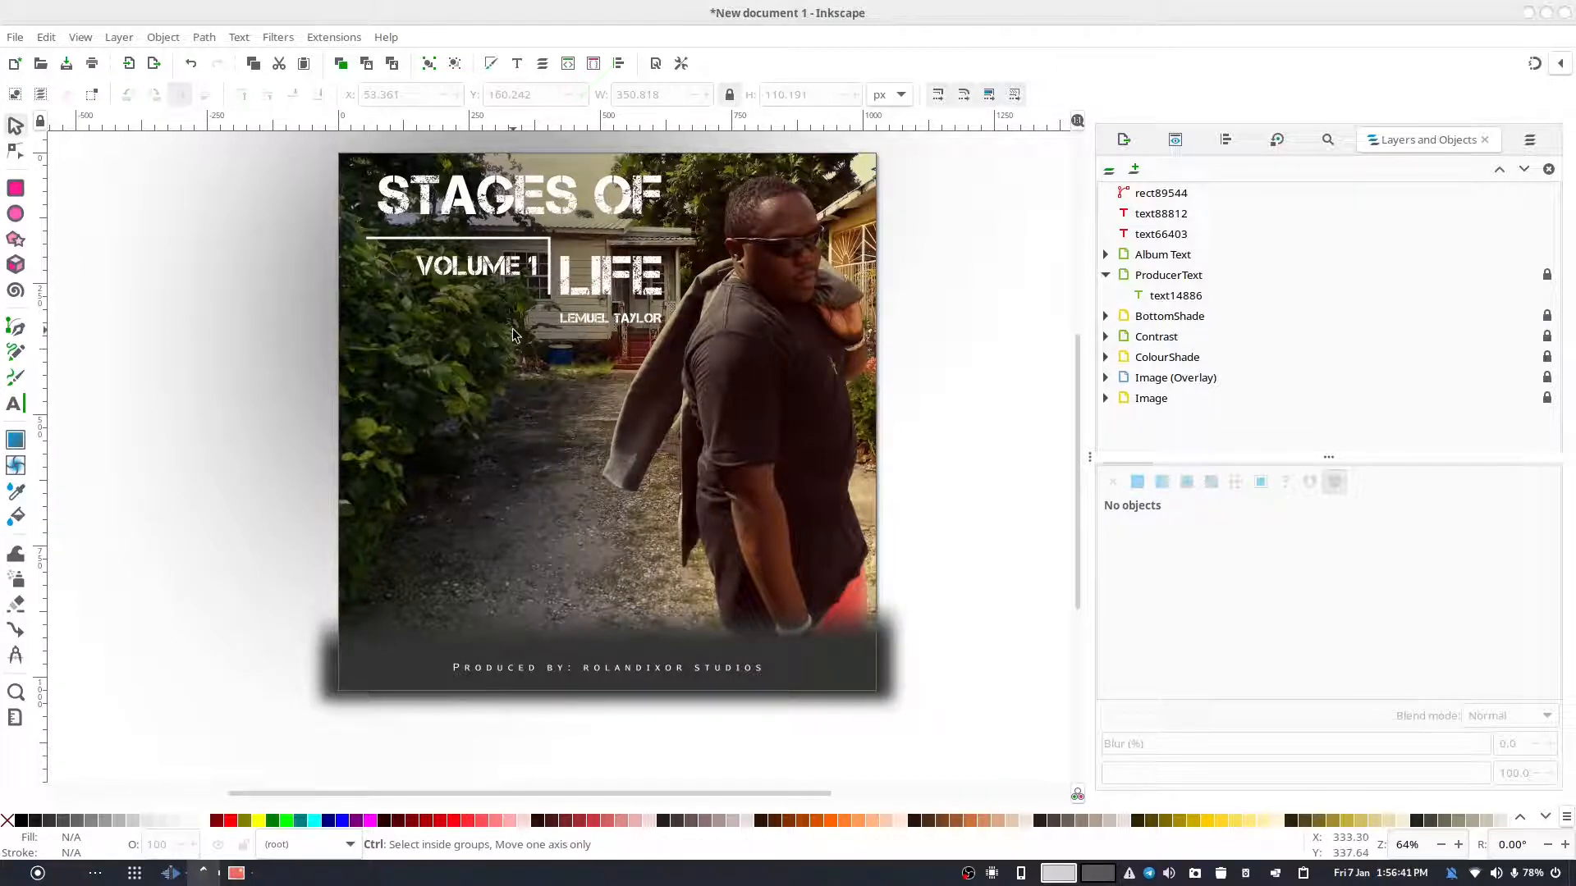
key(ctrl+z)
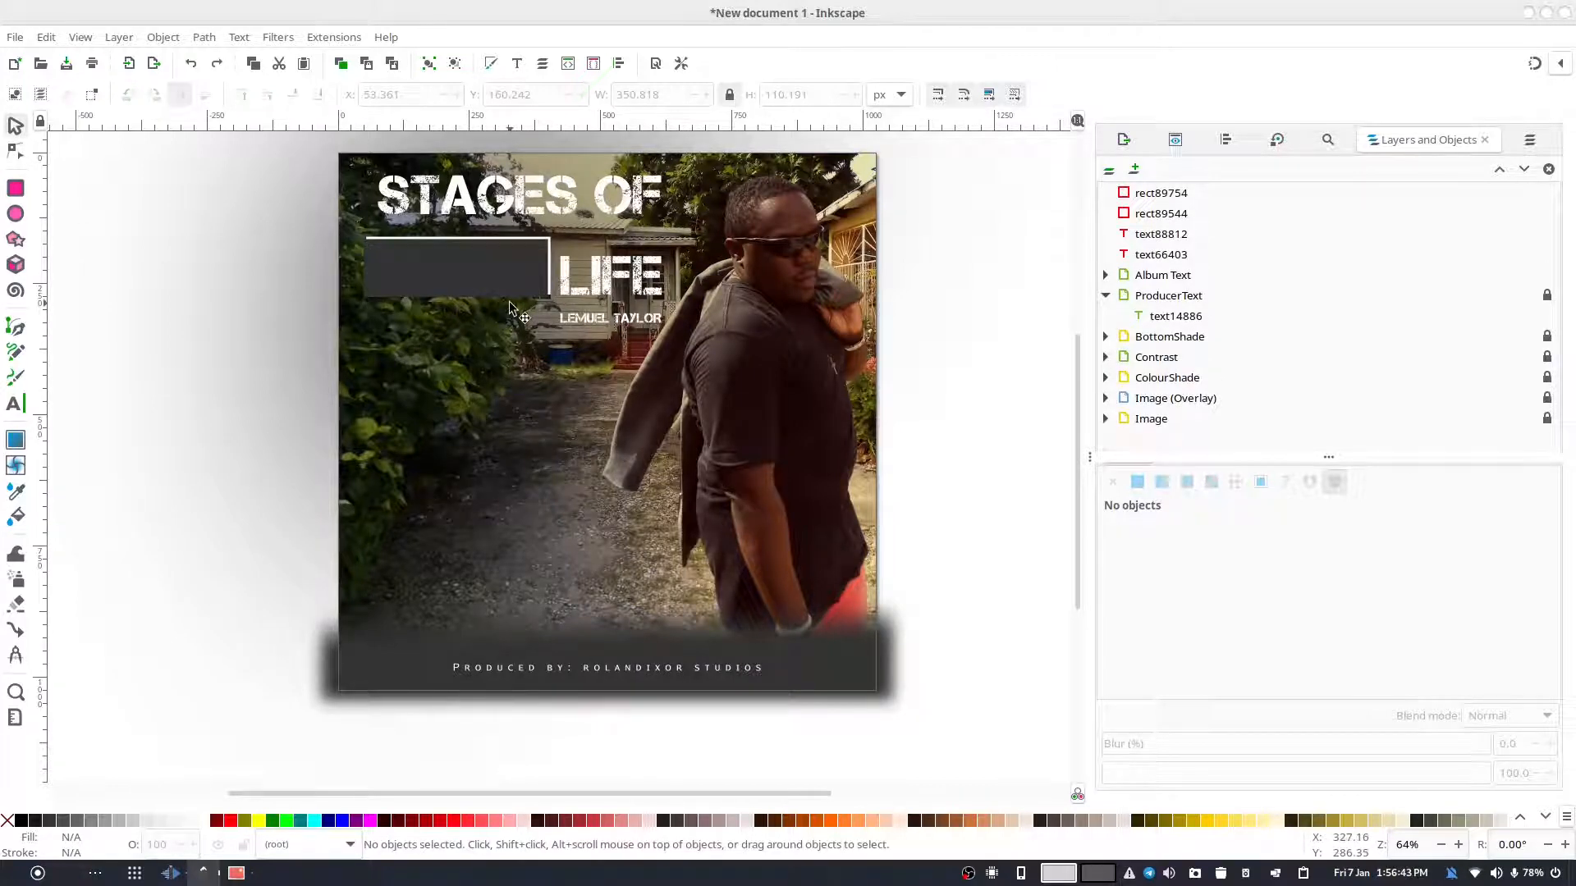
- Make a copy of the dark grey rectangle in place and lower it to the bottom of the stack
key(ctrl+v)
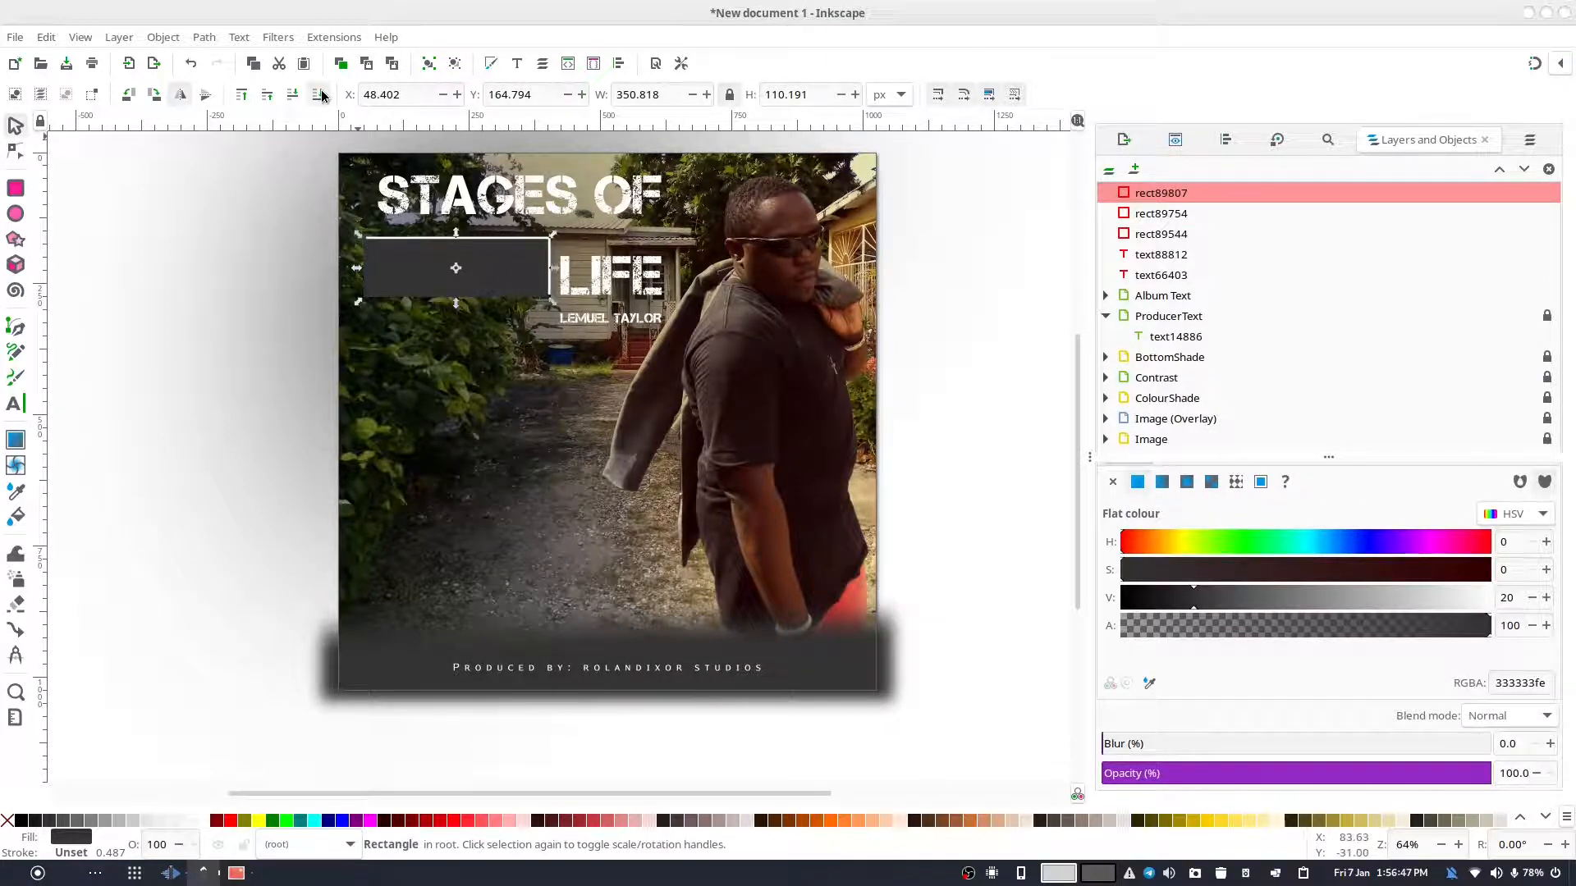
click(318, 95)
click(605, 231)
- Try to cut the white rectangle with the dark grey one using Difference, and undo the cut
click(516, 275)
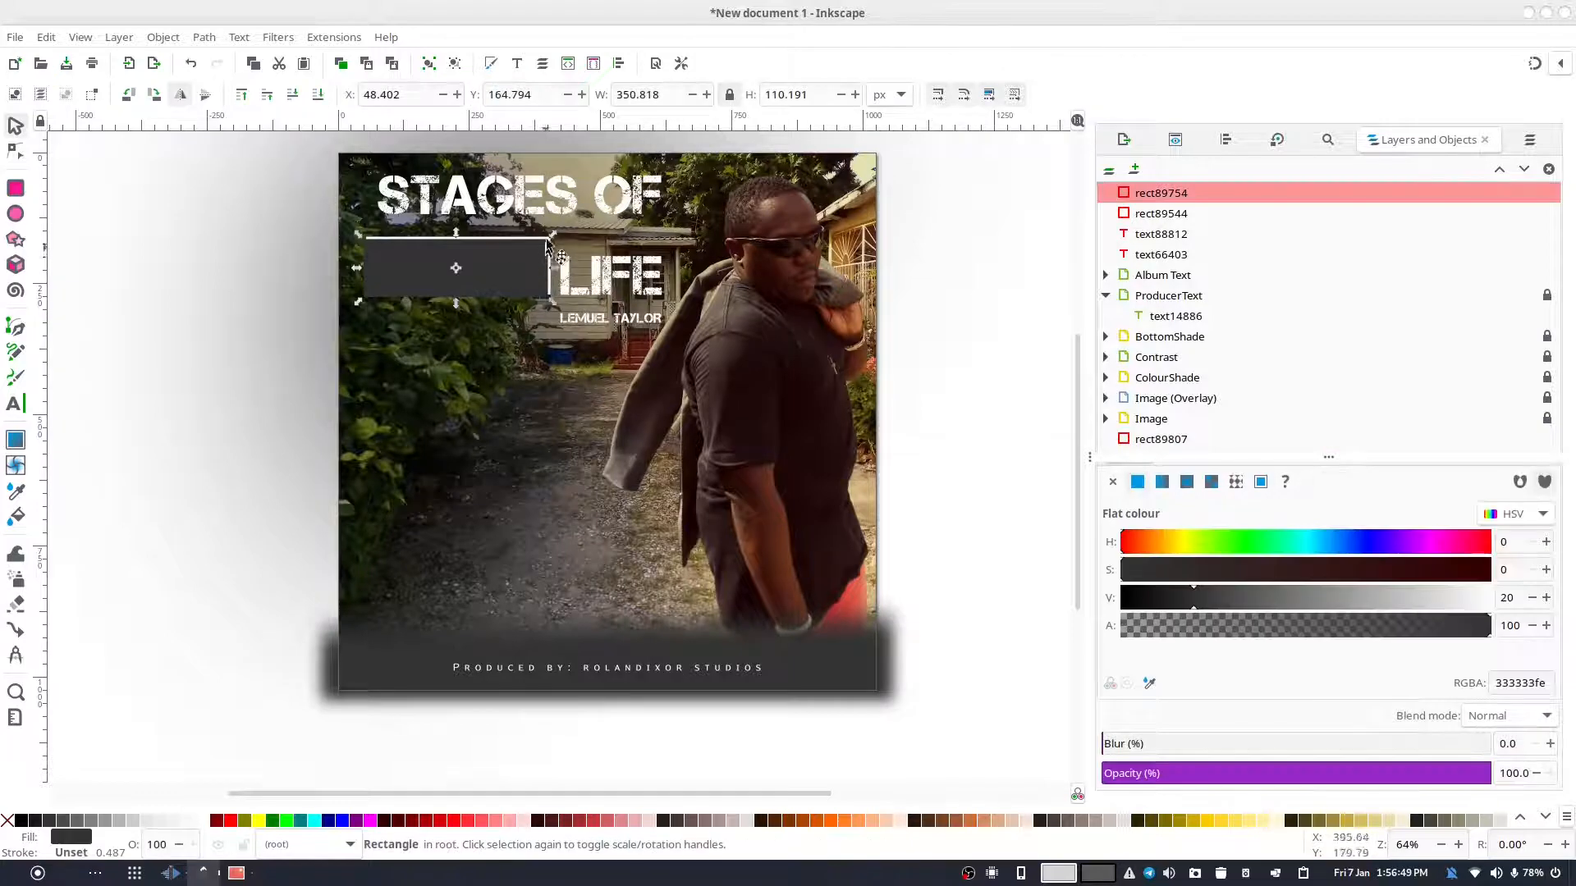
click(579, 232)
click(552, 252)
click(553, 233)
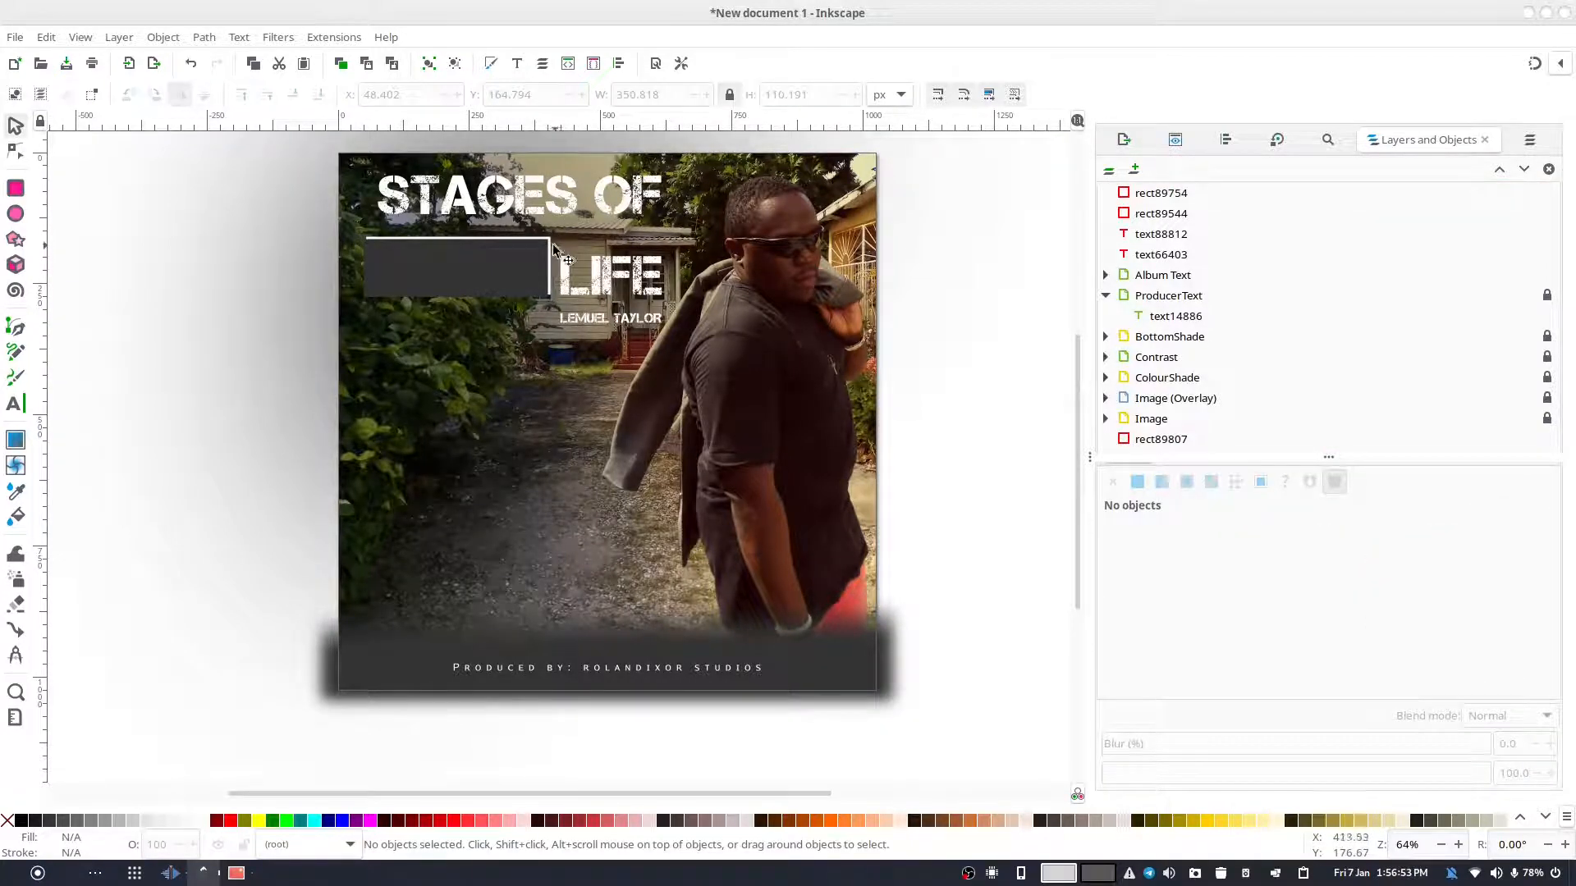
scroll(556, 249, down, 1)
scroll(546, 253, up, 7)
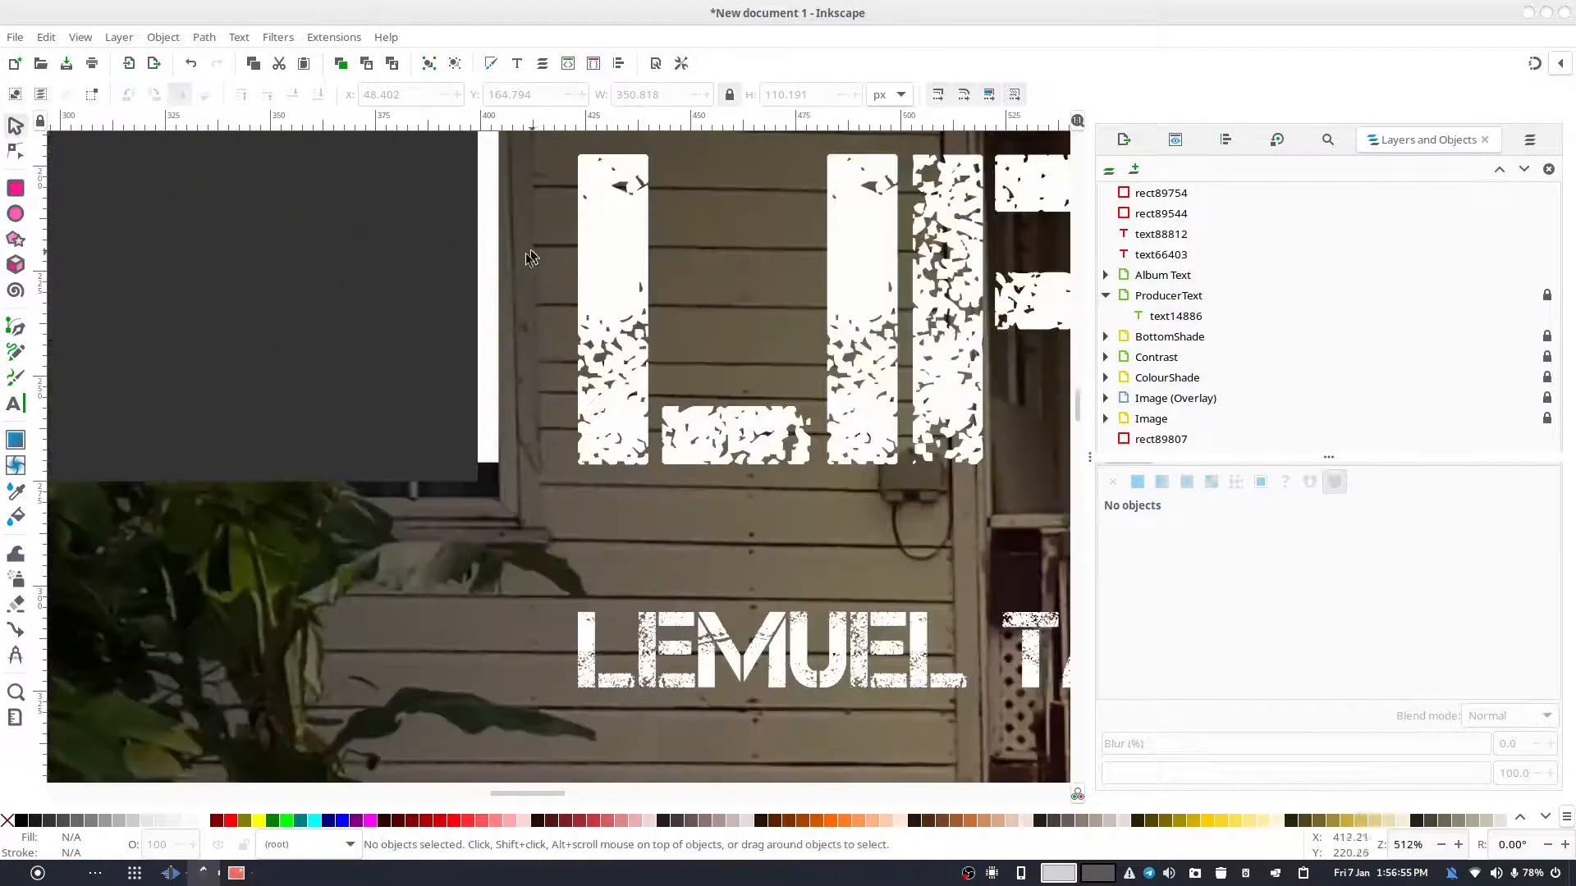
shift+click(481, 283)
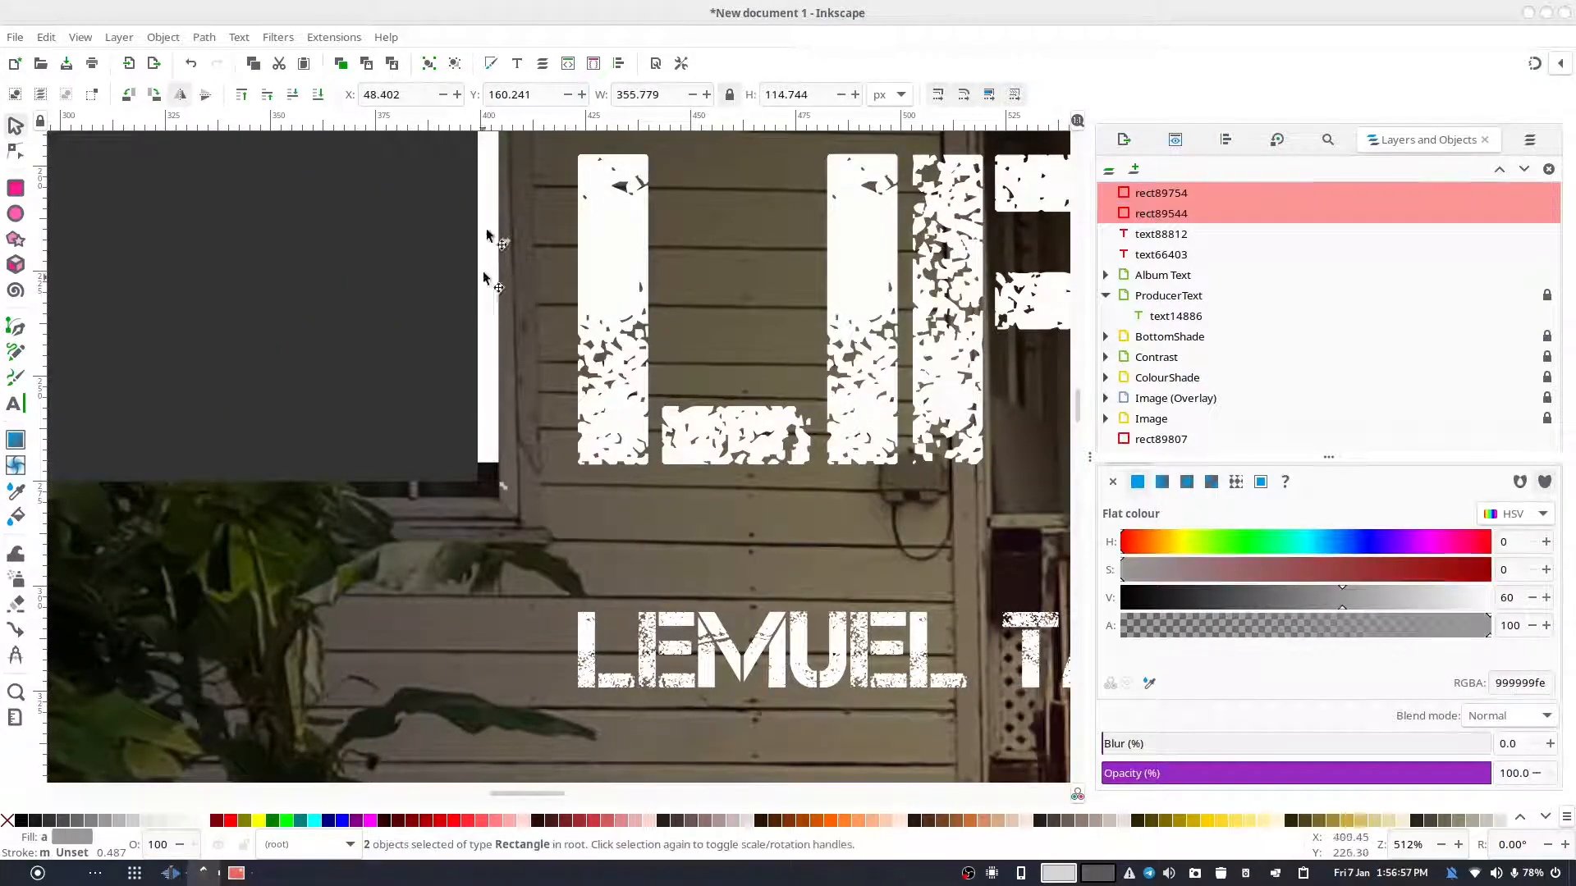
click(204, 37)
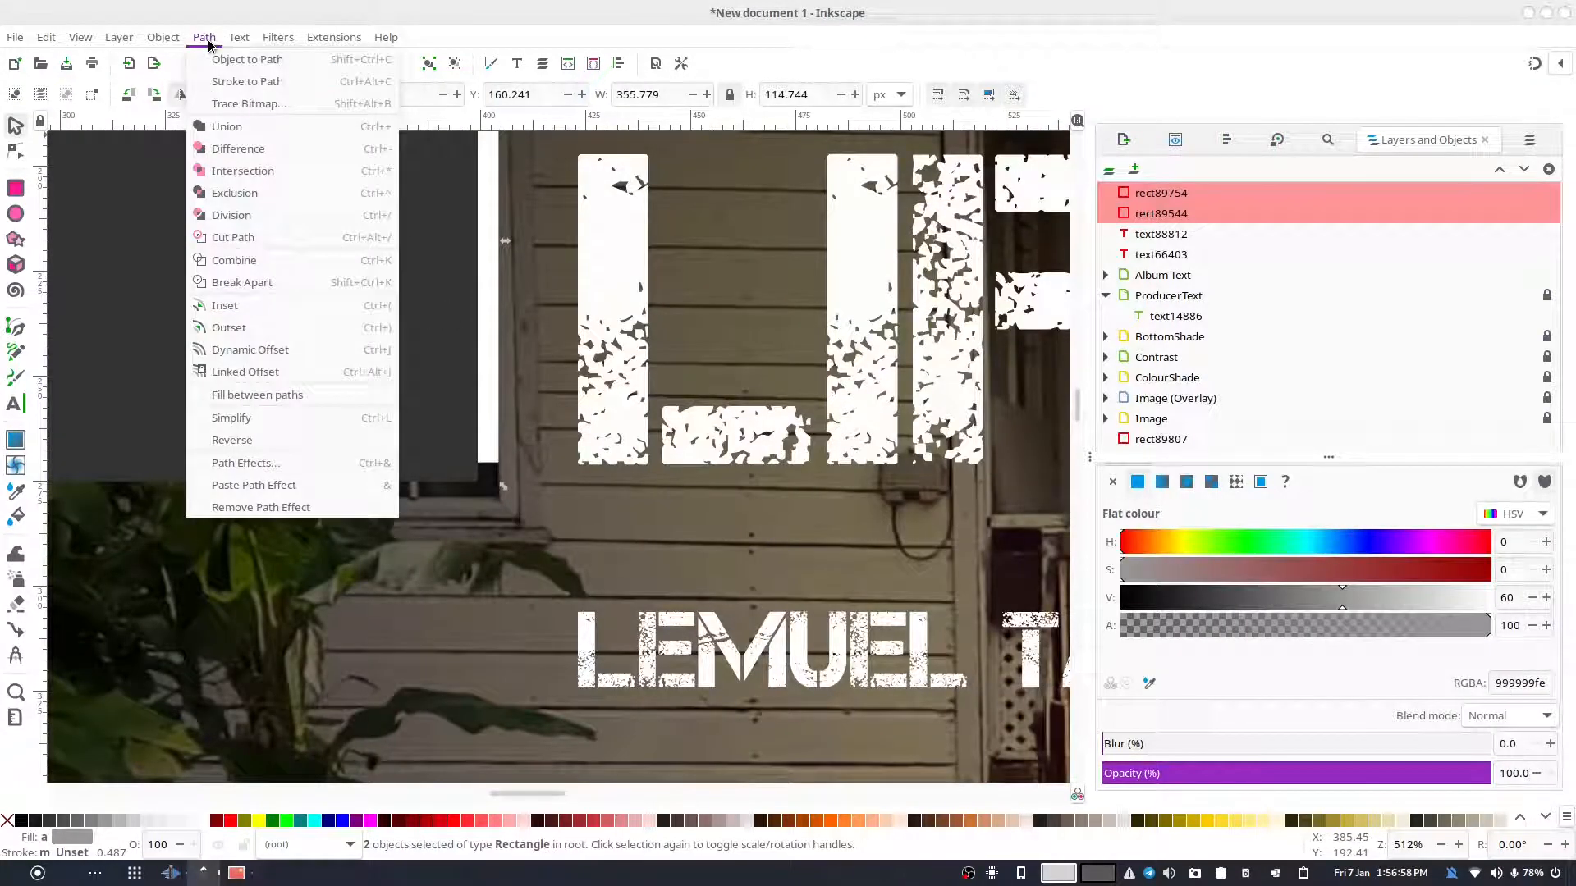
click(251, 146)
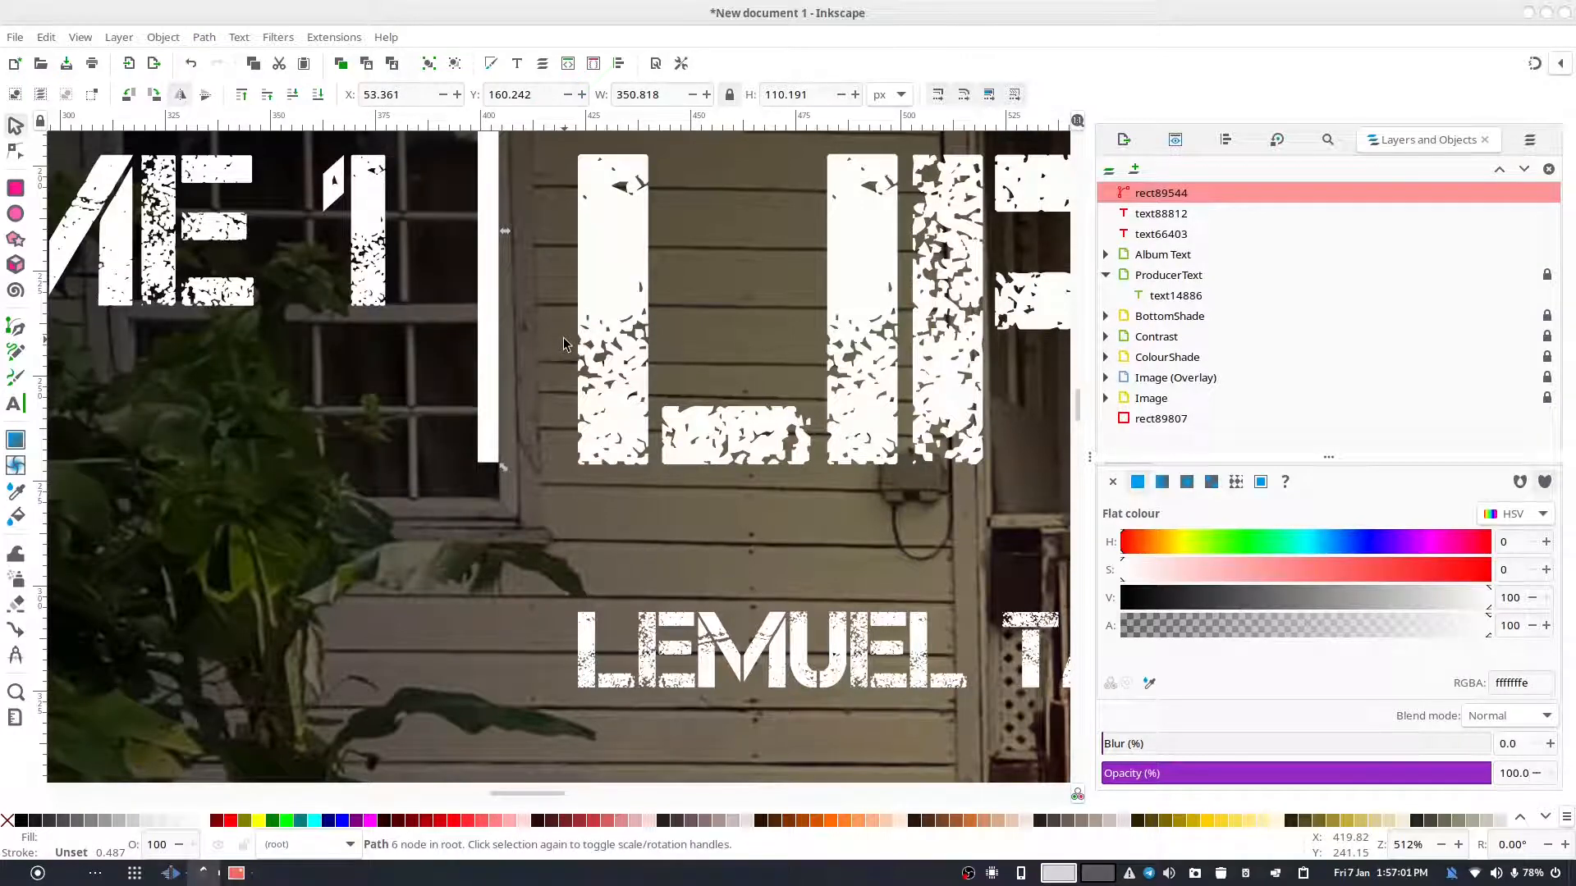
key(ctrl+z)
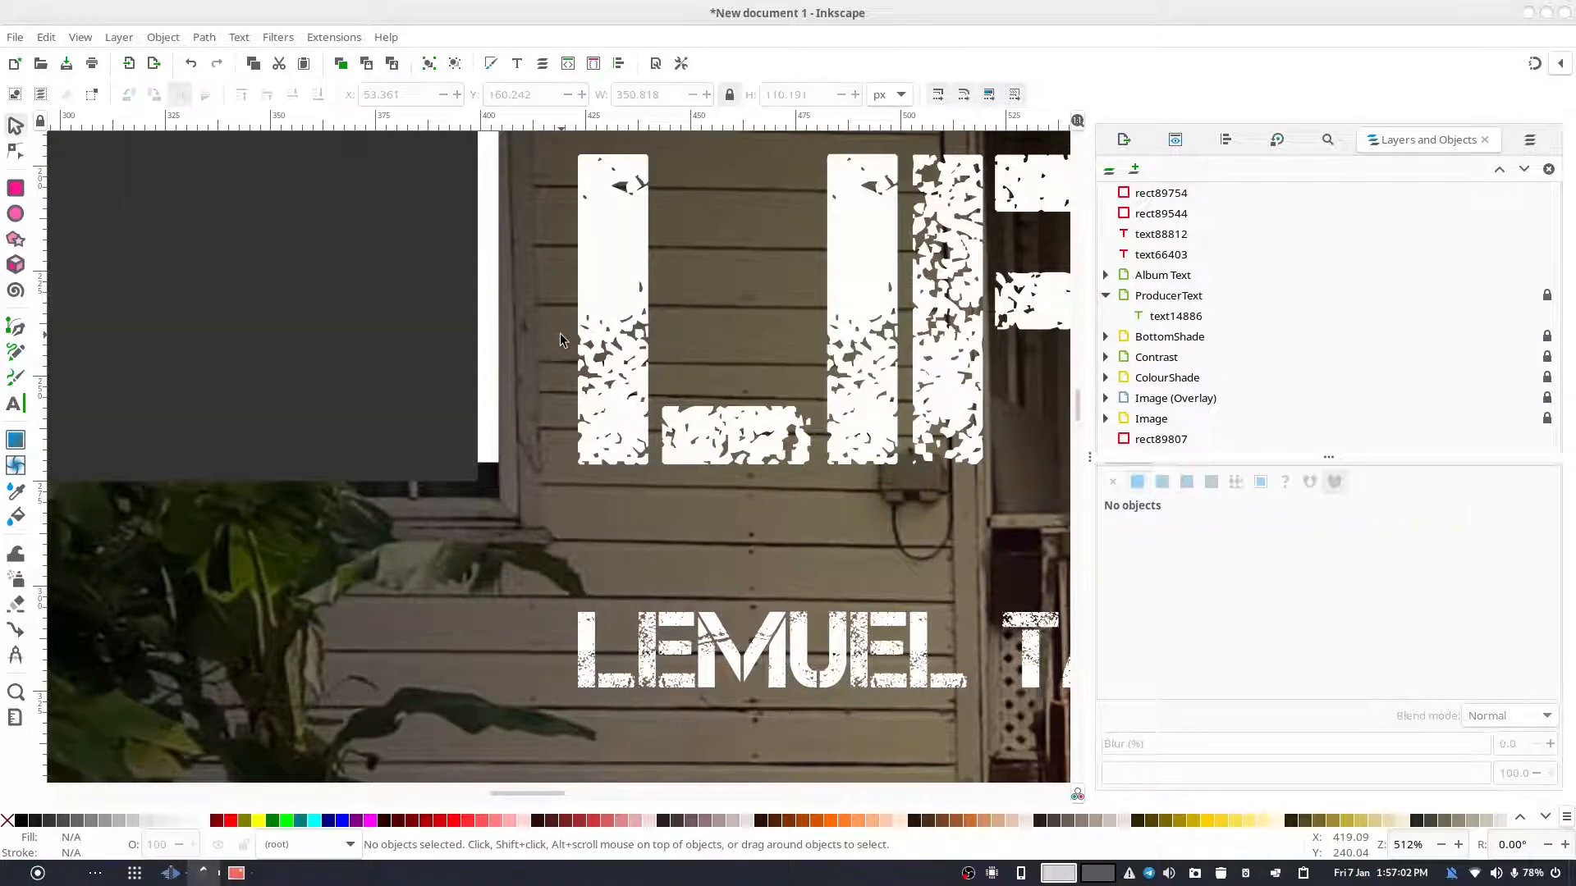
- Duplicate the upper dark grey rectangle, fill the copy with black and lower it to the bottom of the stack
click(261, 390)
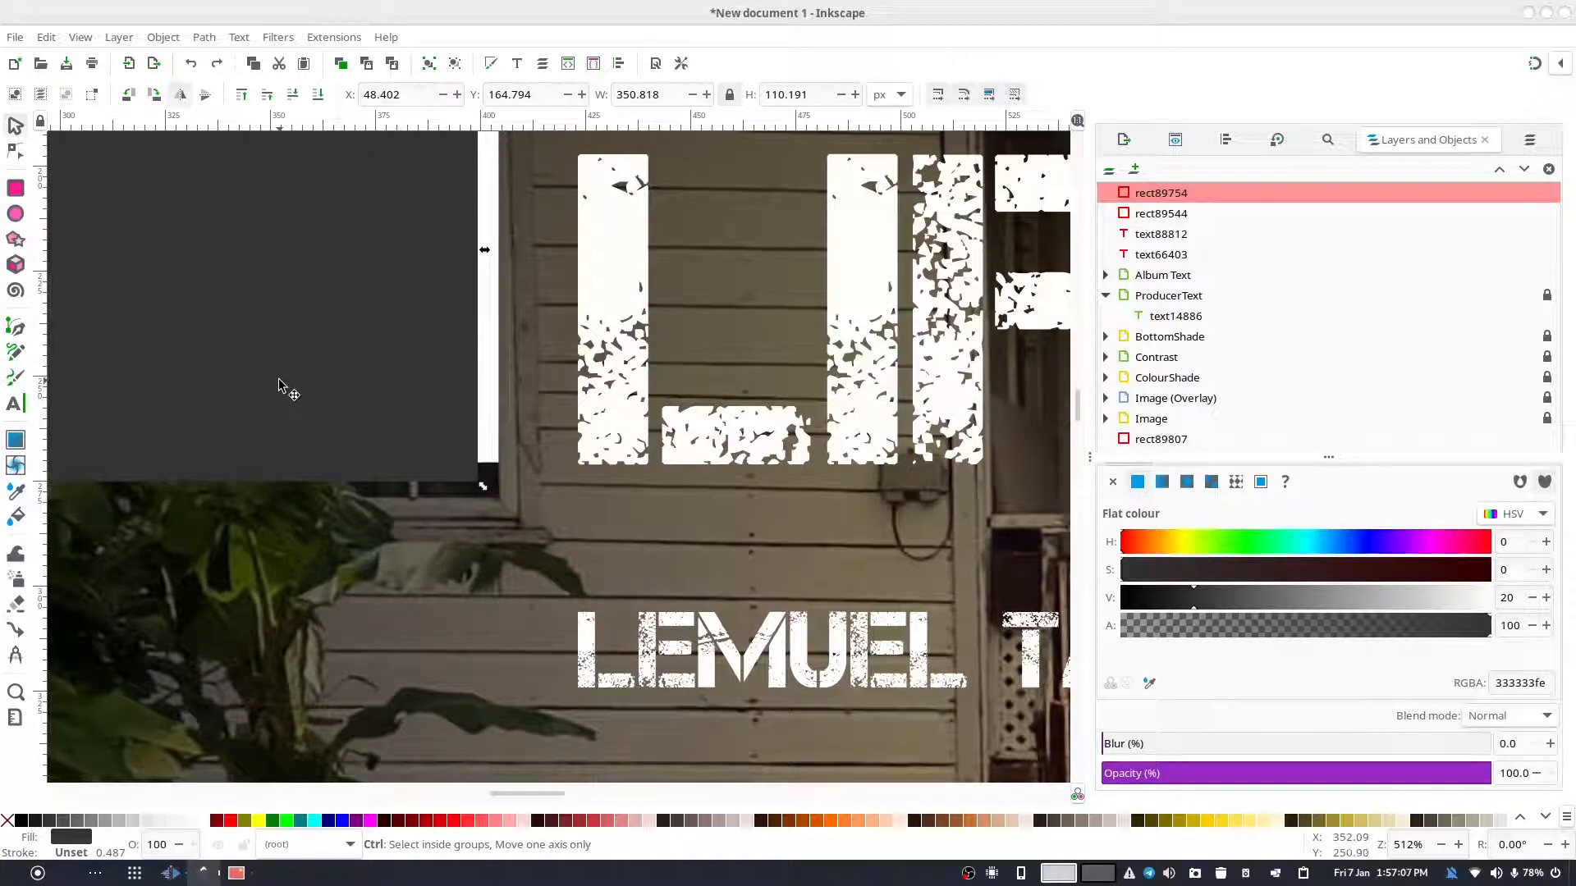
key(ctrl+d)
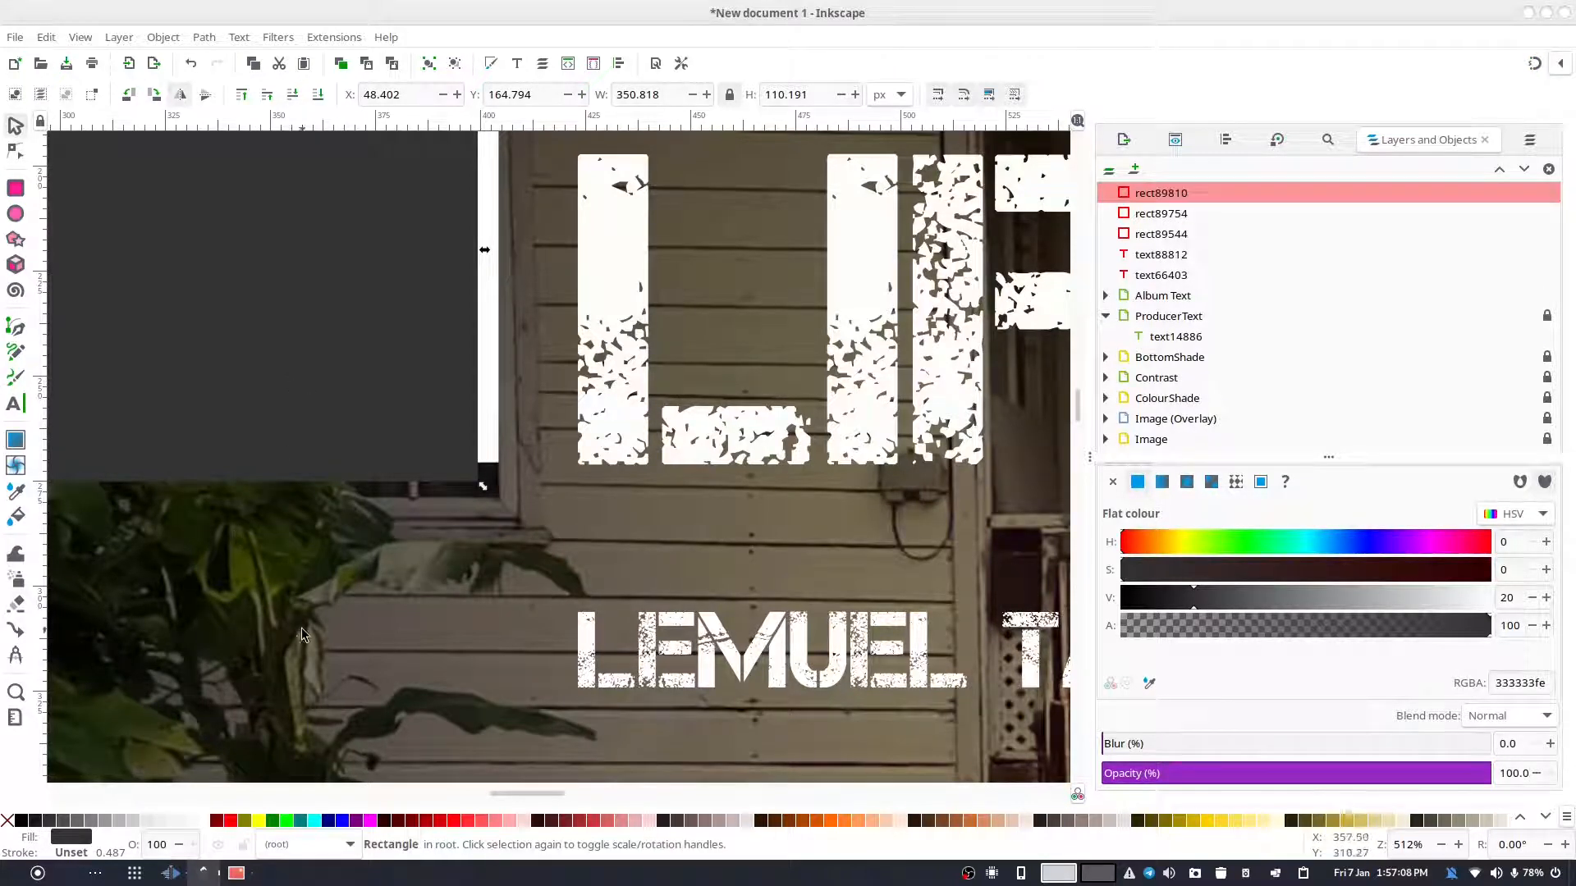
click(22, 820)
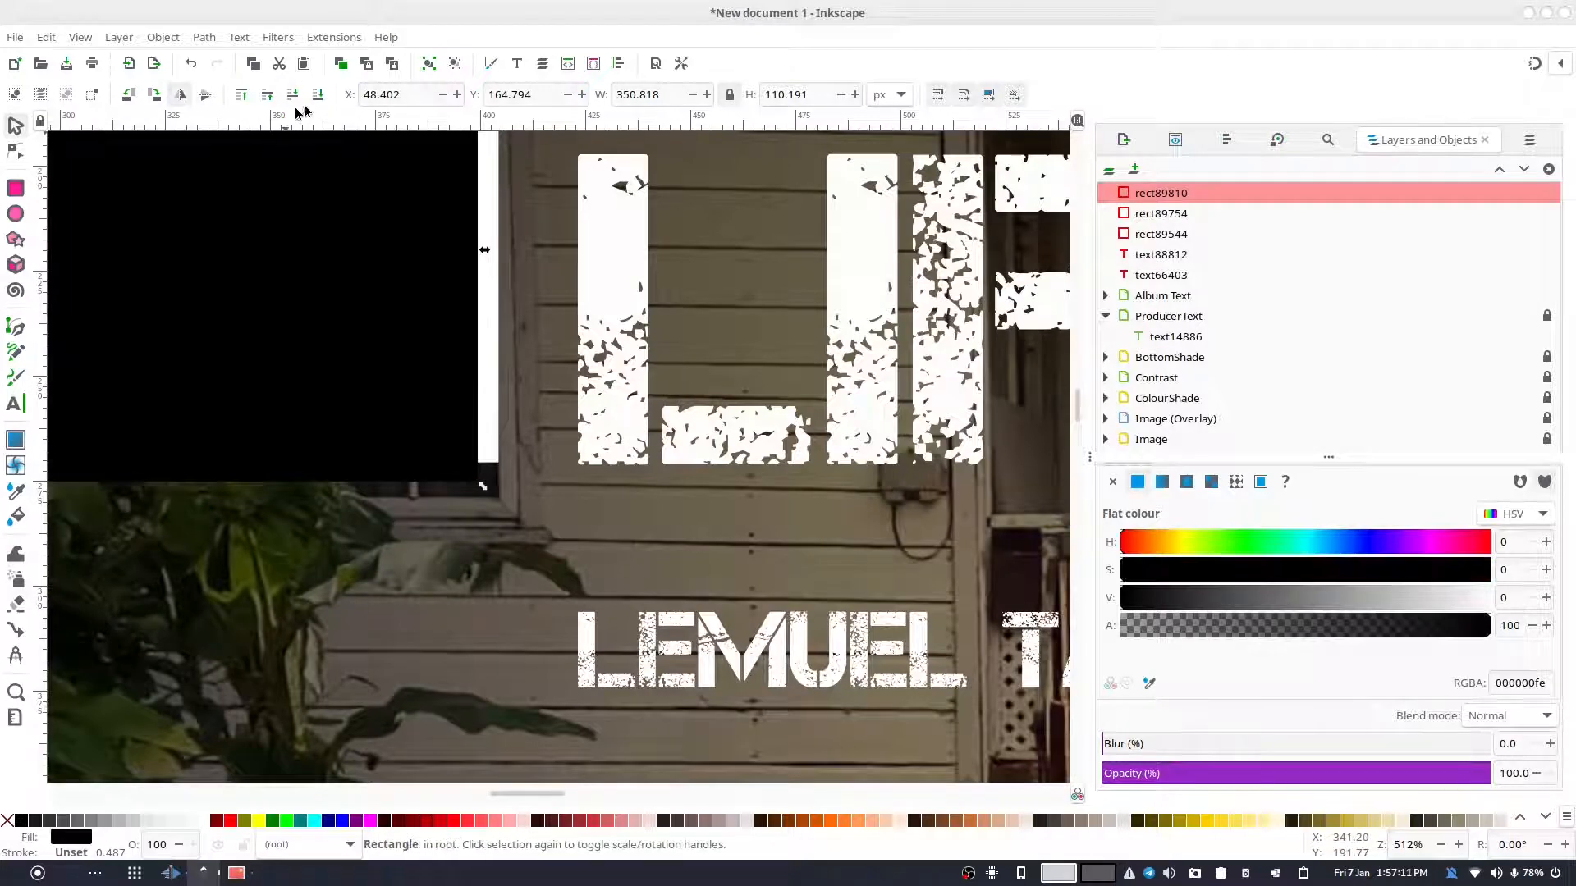
click(324, 98)
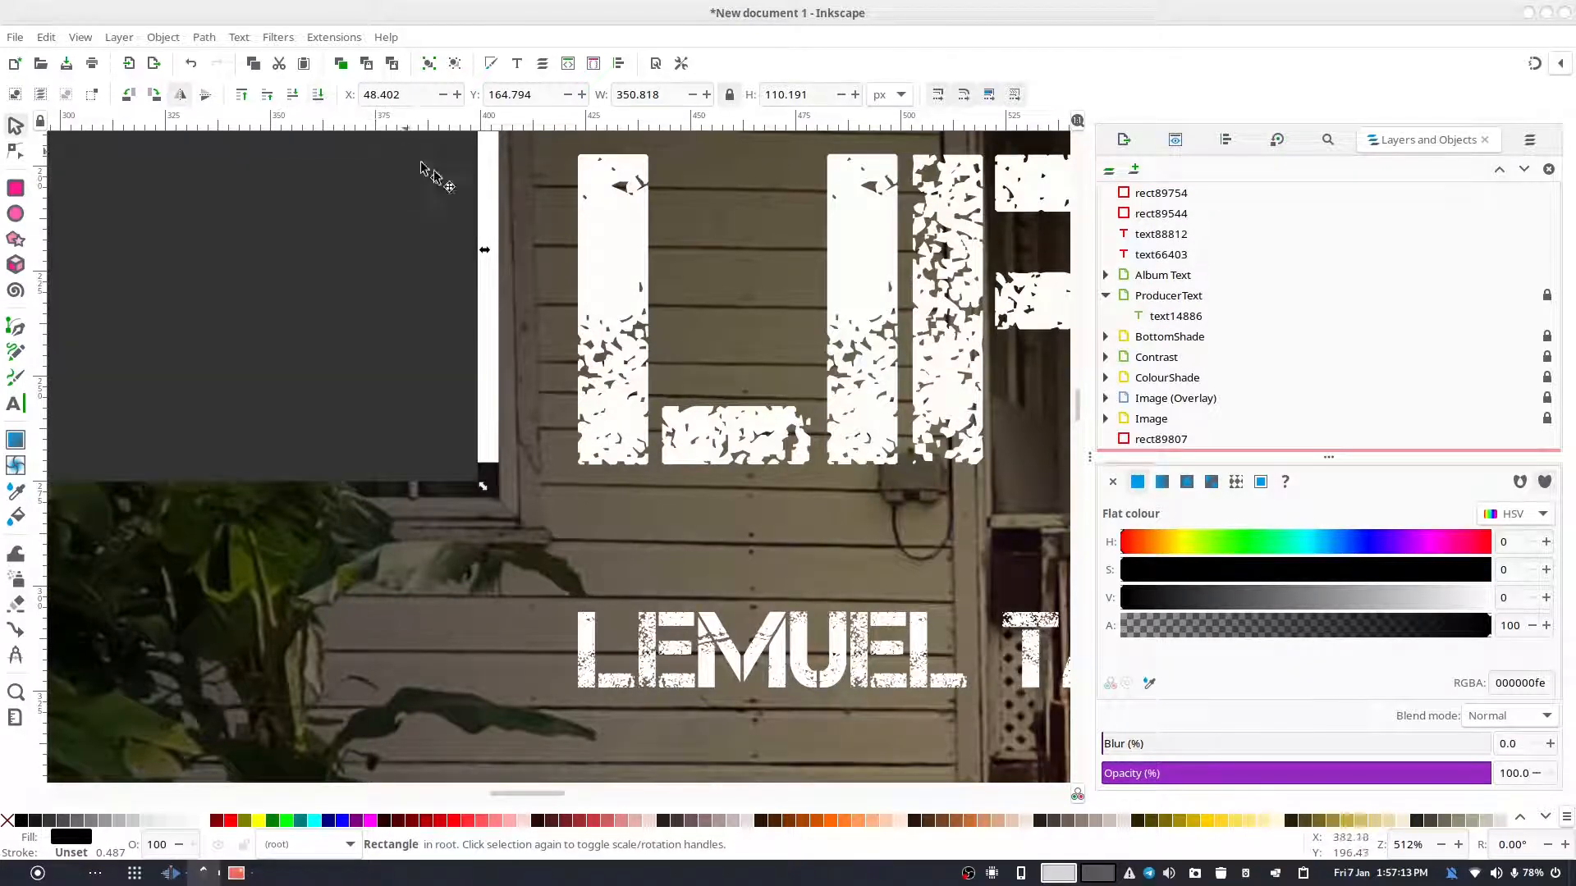
click(538, 234)
- Subtract the upper dark grey rectangle from the white one with Difference, leaving a white L-shaped border around "VOLUME 1"
click(432, 265)
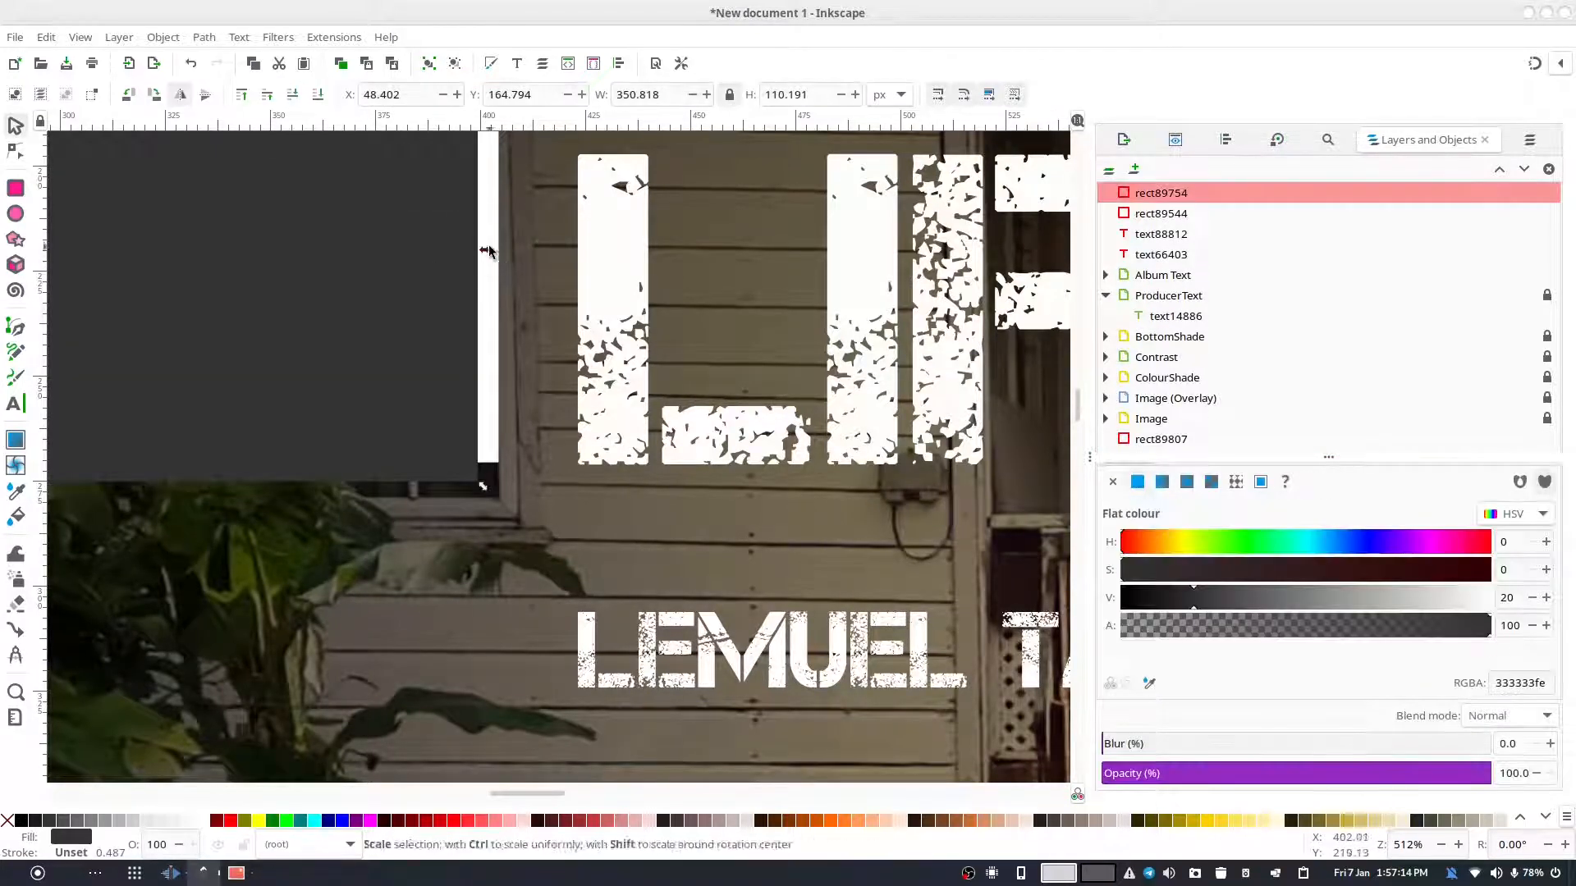
shift+click(492, 329)
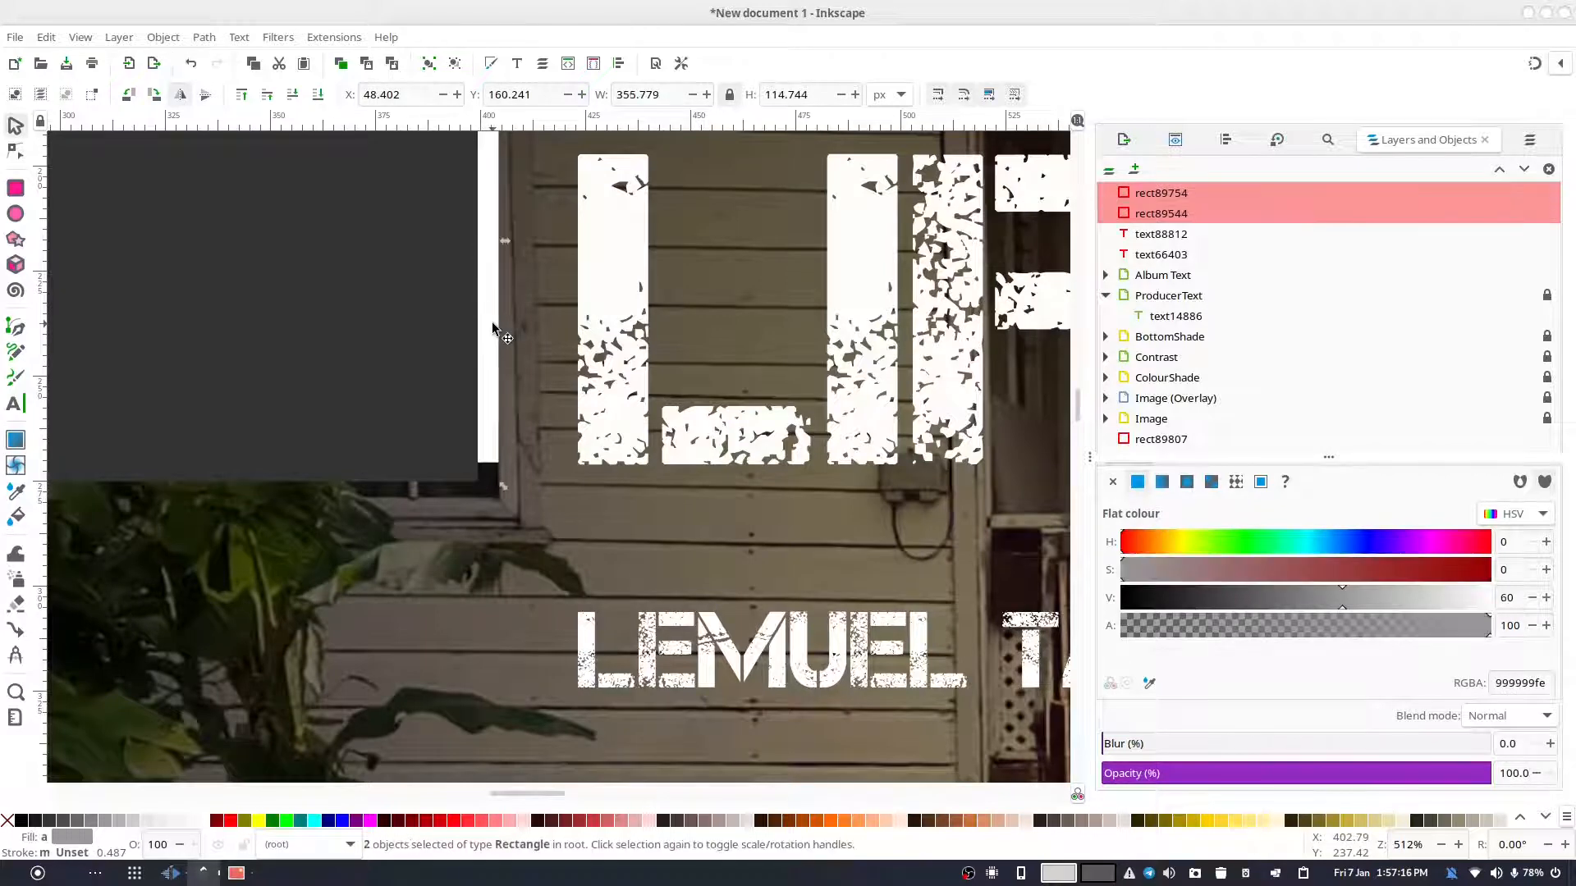
click(203, 37)
click(238, 148)
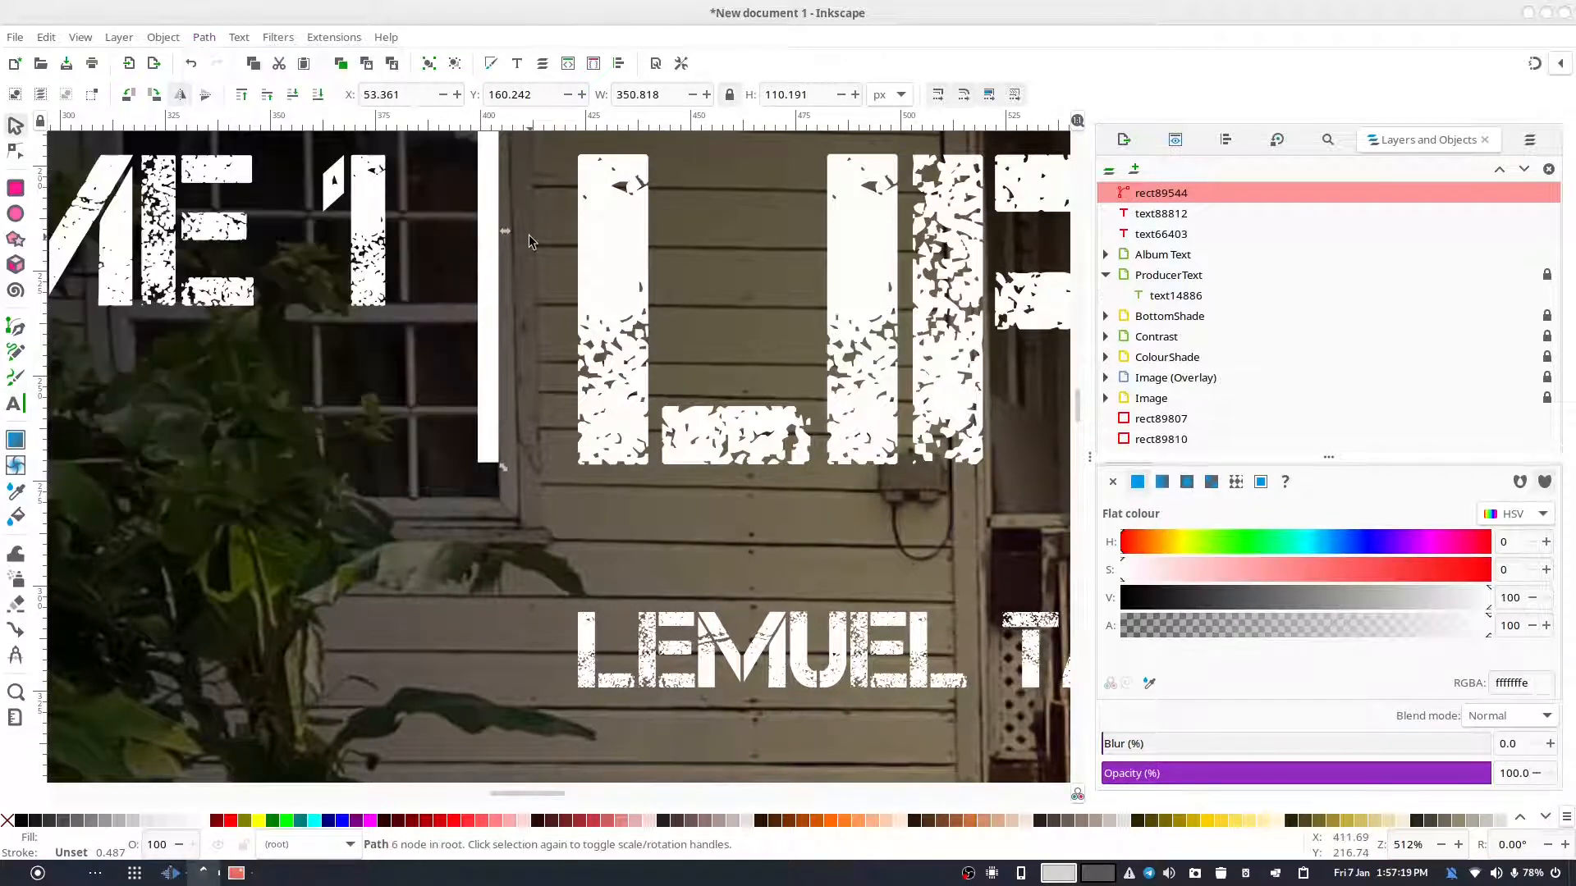
key(Escape)
- Move the dark grey rectangle copy, the white border and the "VOLUME 1" text into the Album Text layer, with the rectangle behind the other two
click(441, 248)
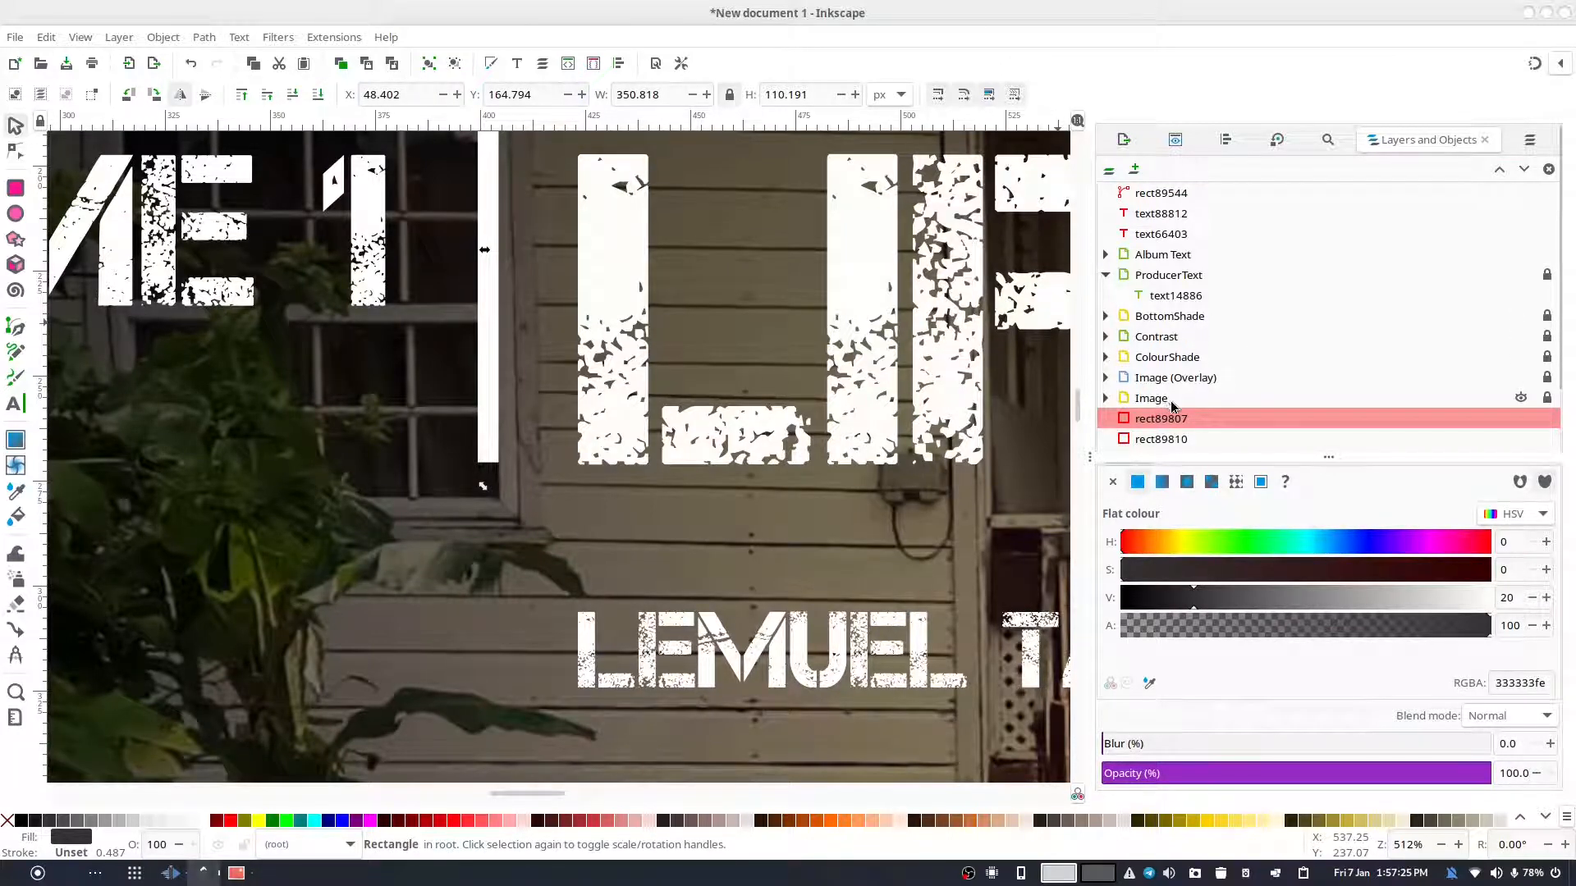
drag(1153, 420, 1188, 205)
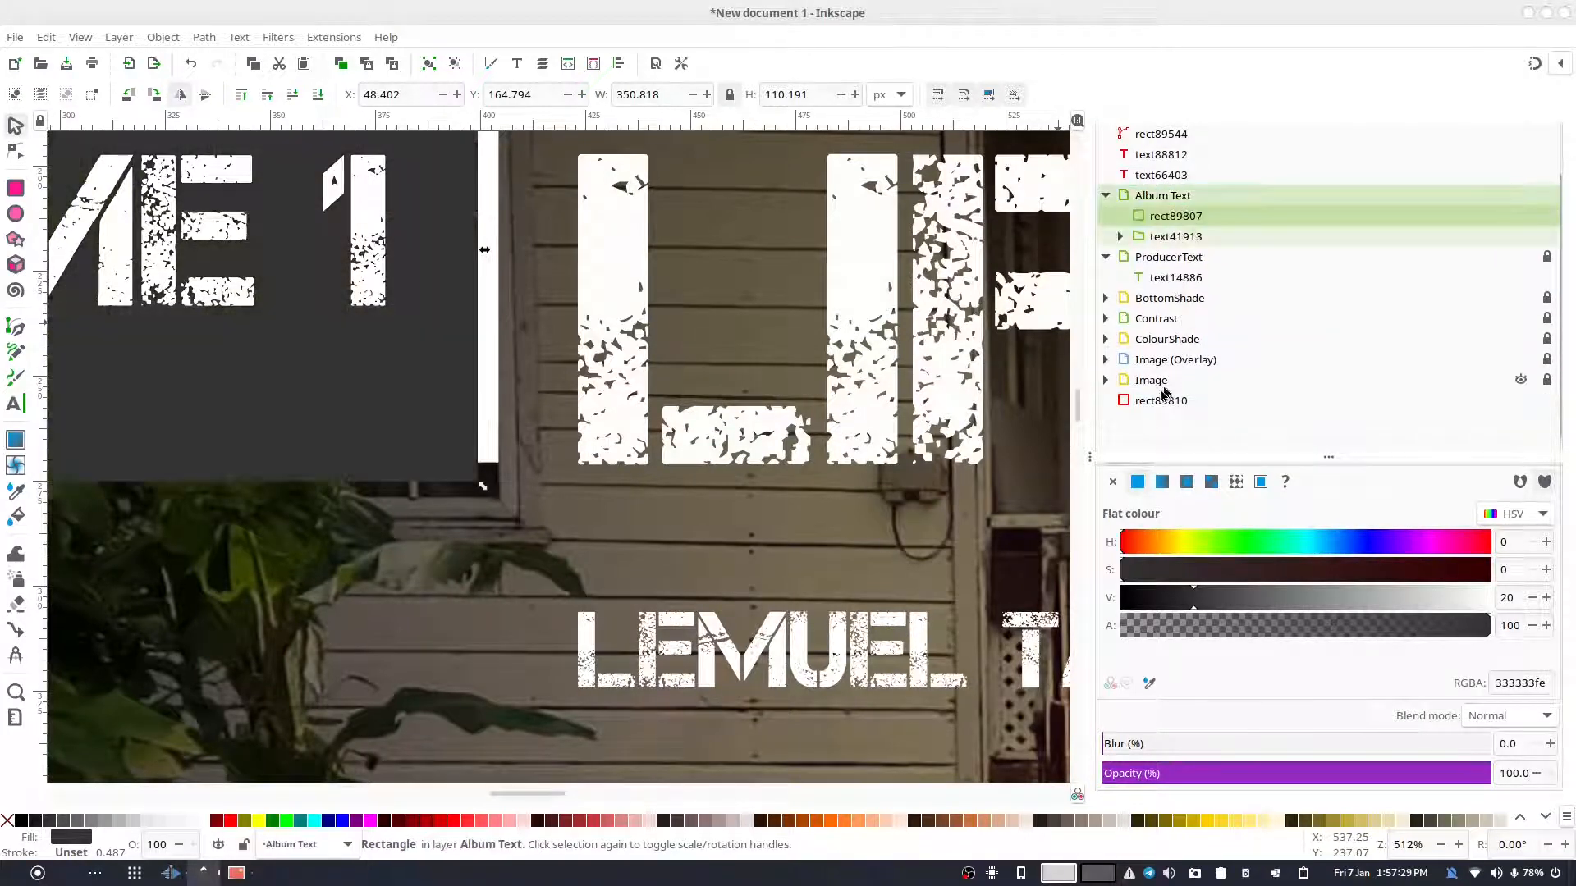
drag(1147, 402, 1224, 203)
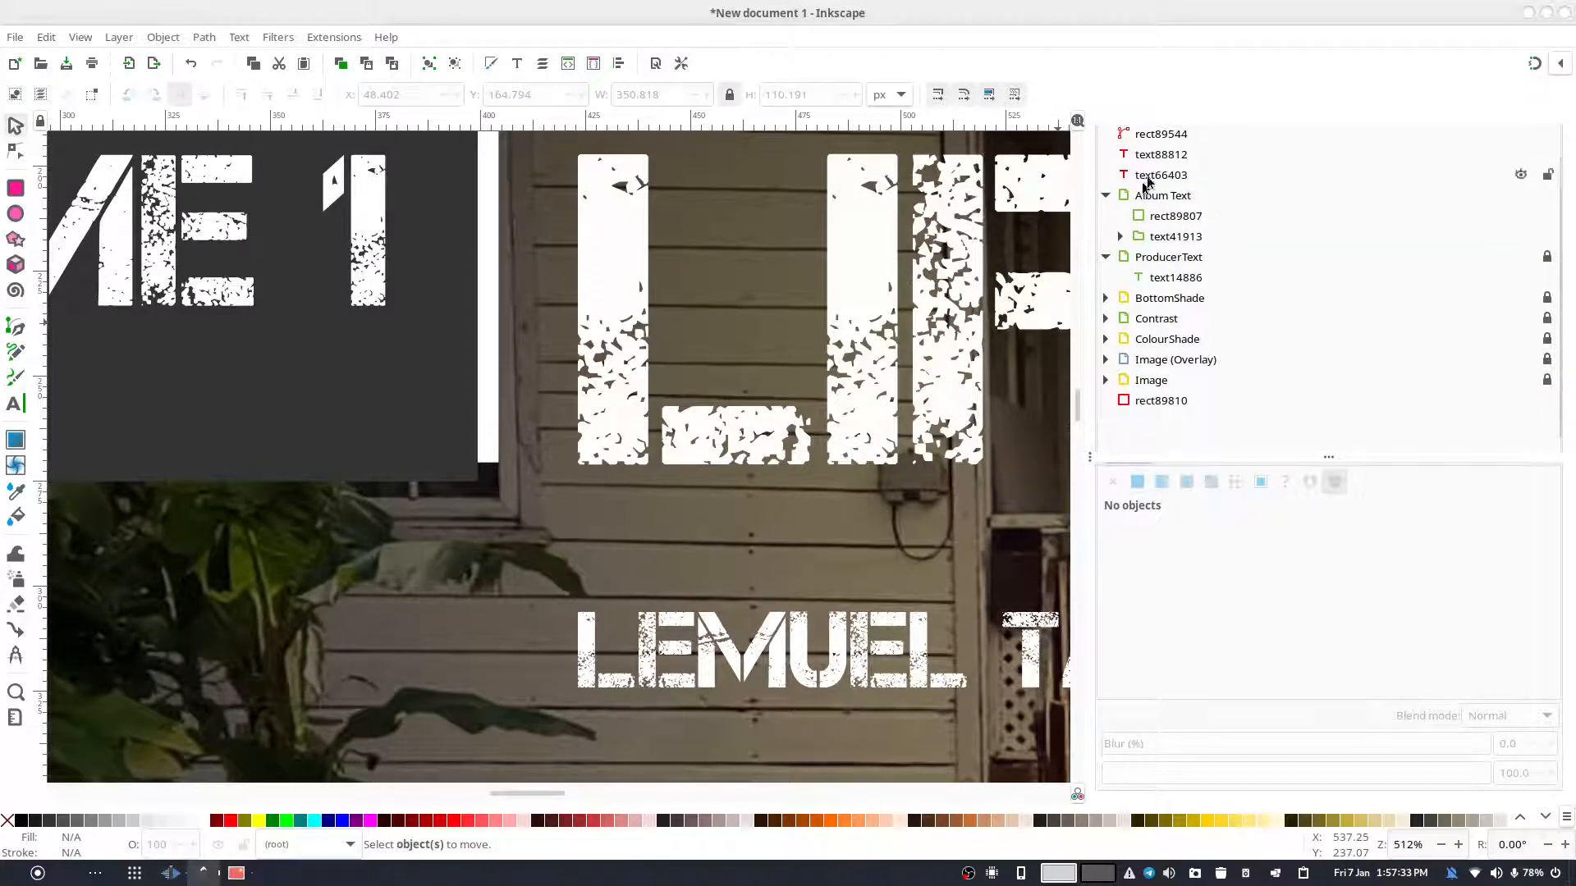
click(1165, 141)
drag(1165, 139, 1192, 162)
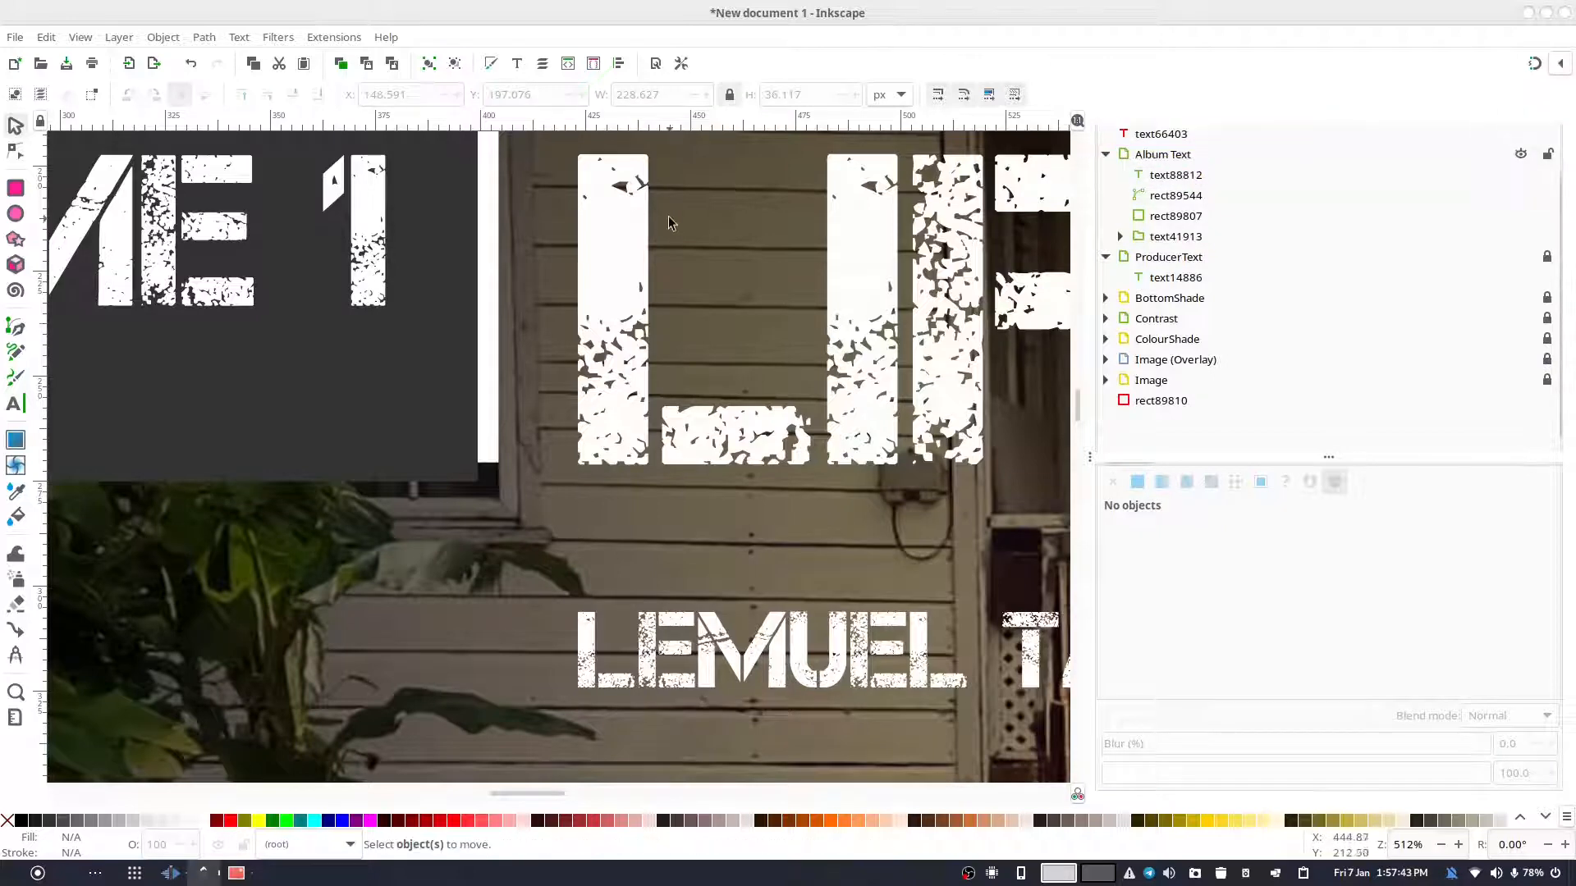
- Set the fill alpha of the dark grey rectangle behind "VOLUME 1" to 65
click(287, 356)
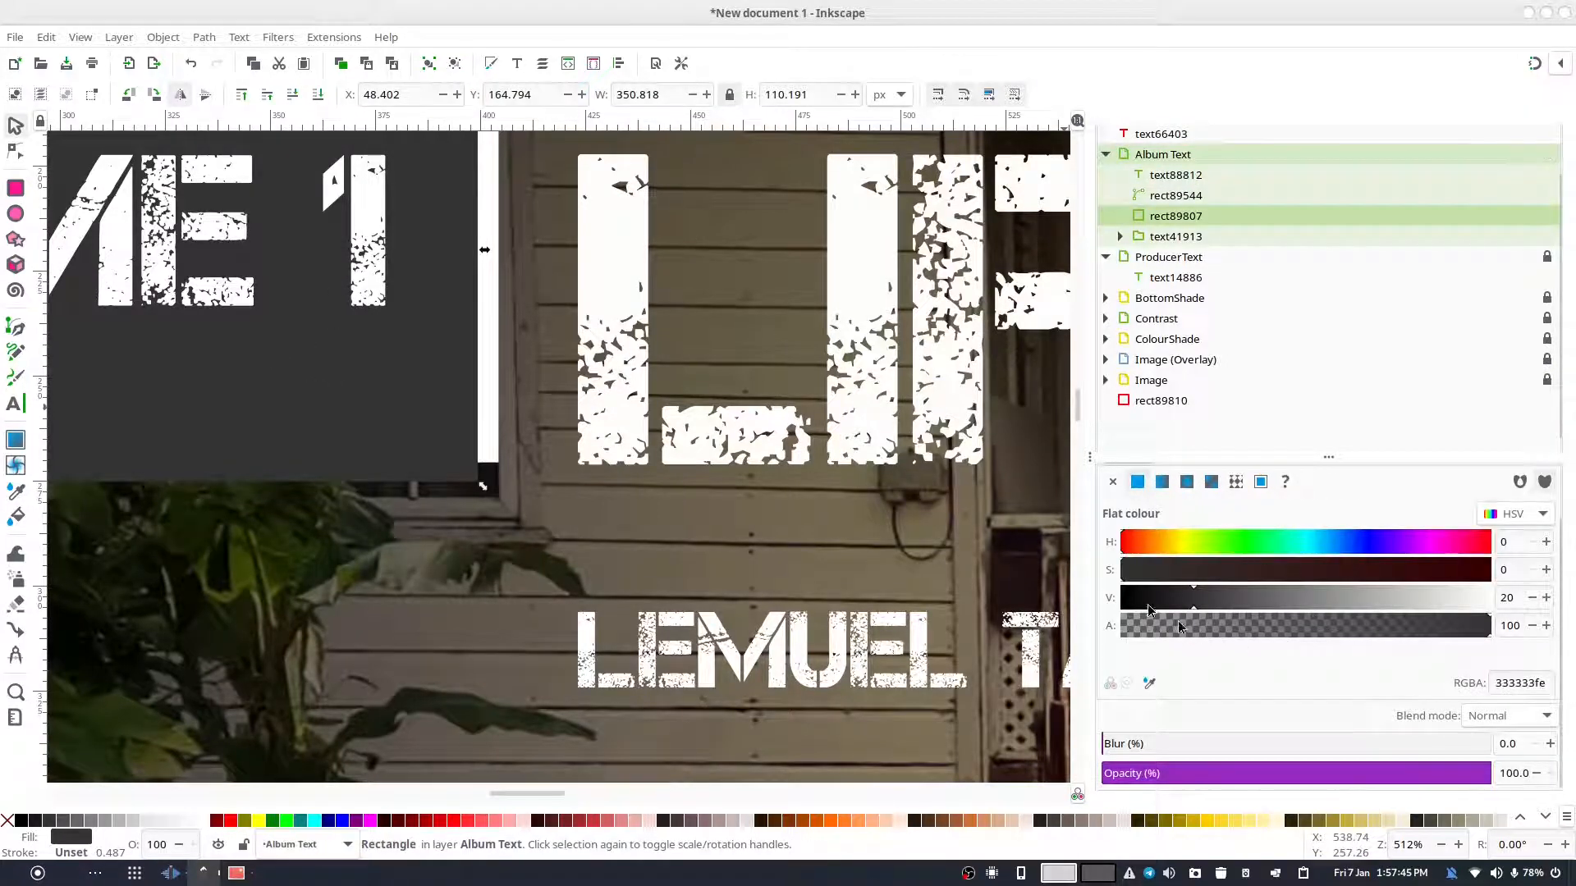
drag(1204, 628, 1356, 633)
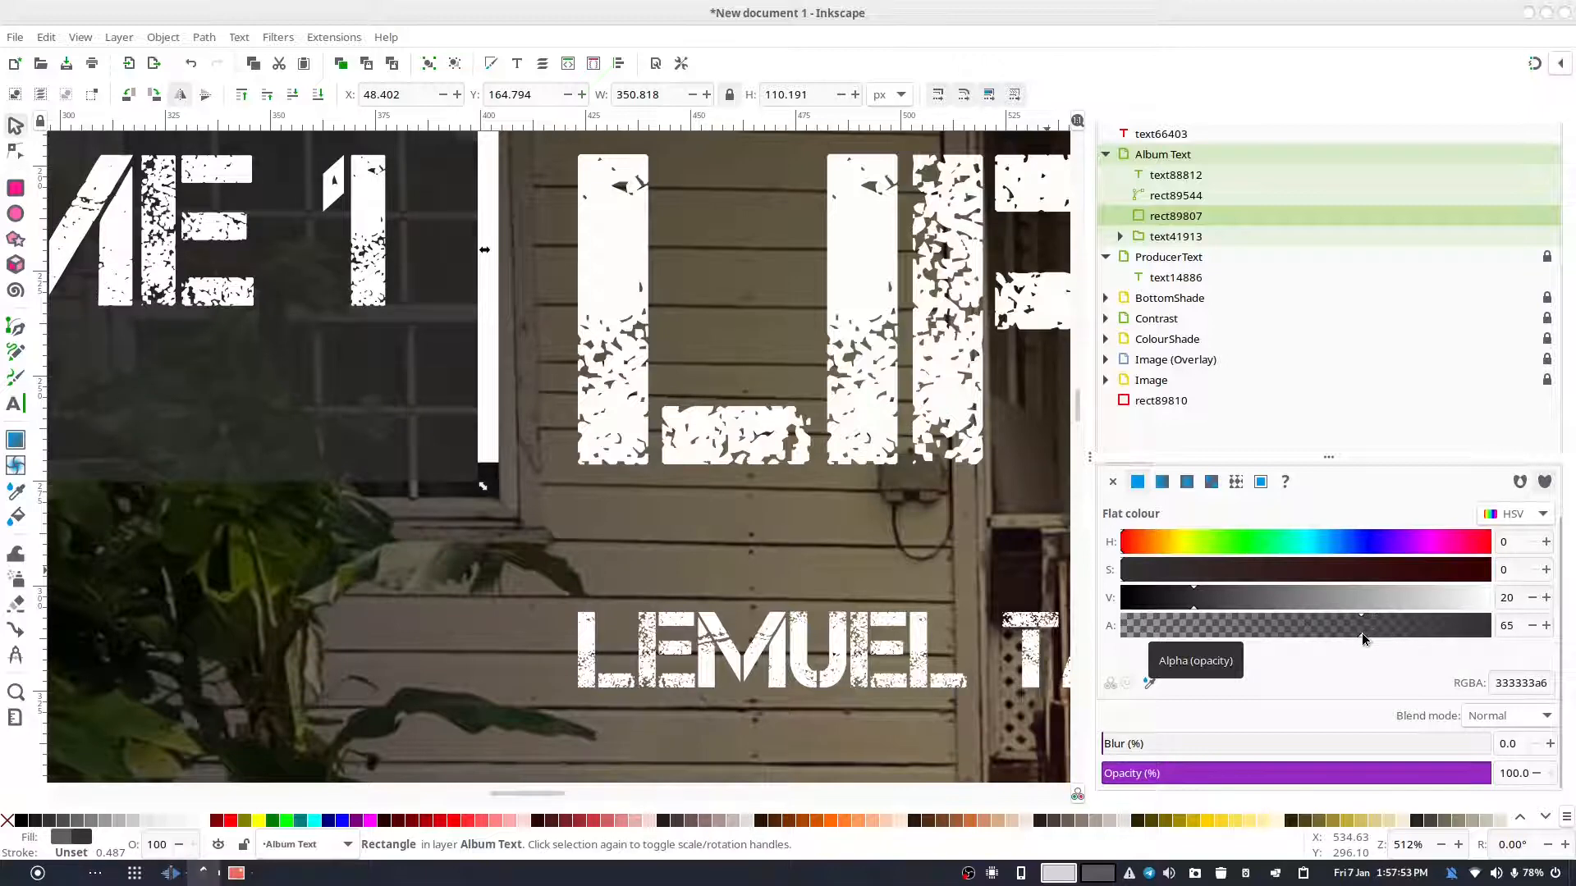
click(465, 527)
- Raise the lower edge of the translucent dark rectangle so it is about 101 px high
click(397, 467)
drag(248, 495, 695, 566)
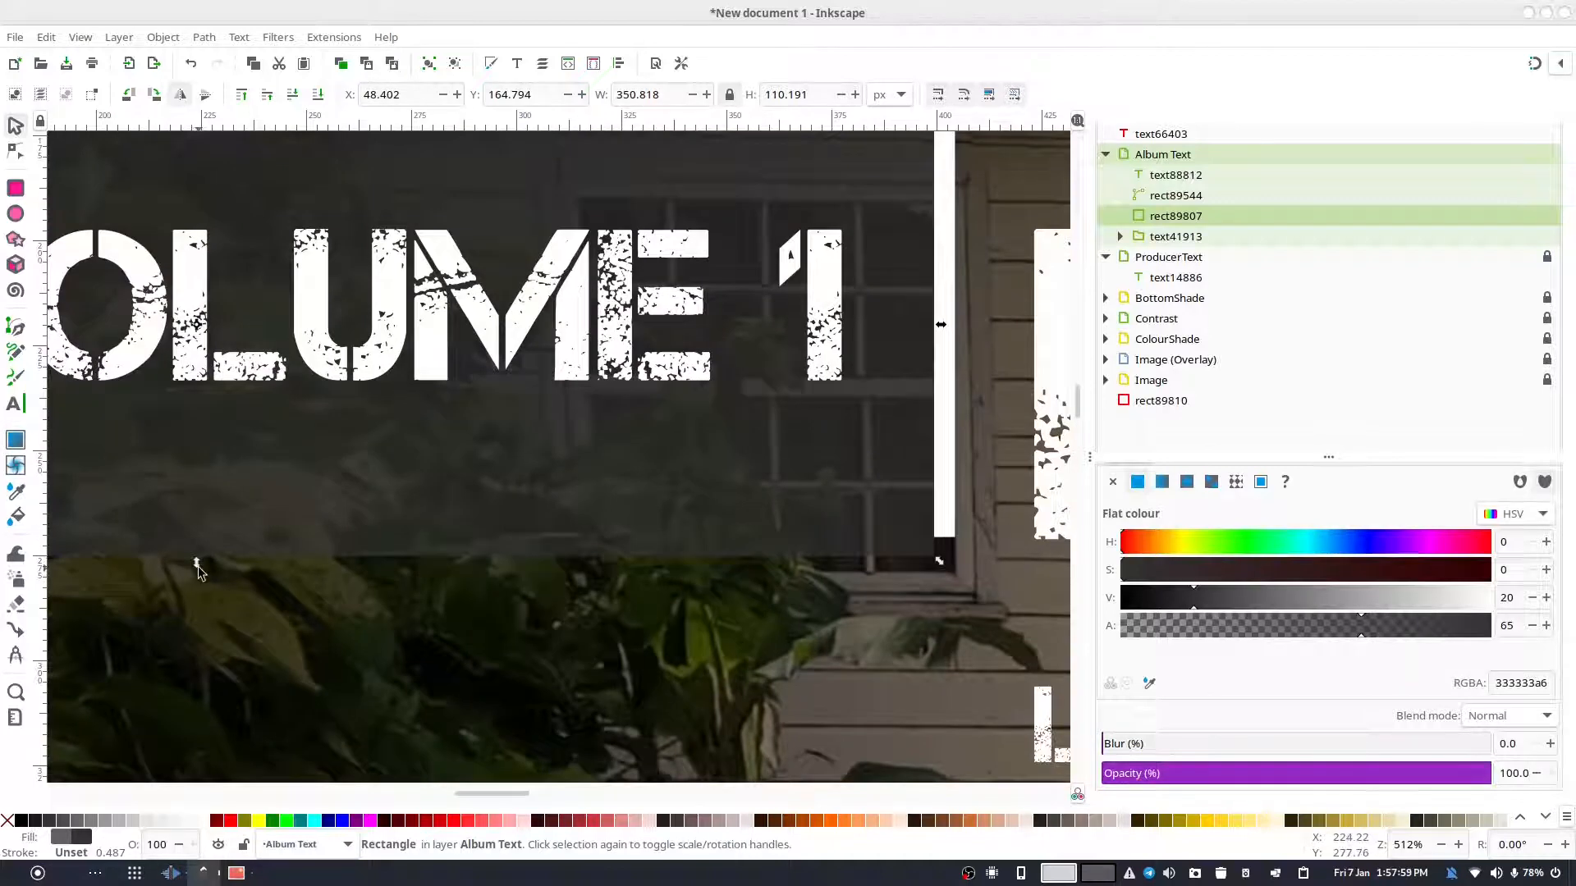
drag(187, 567, 920, 529)
click(772, 564)
click(846, 491)
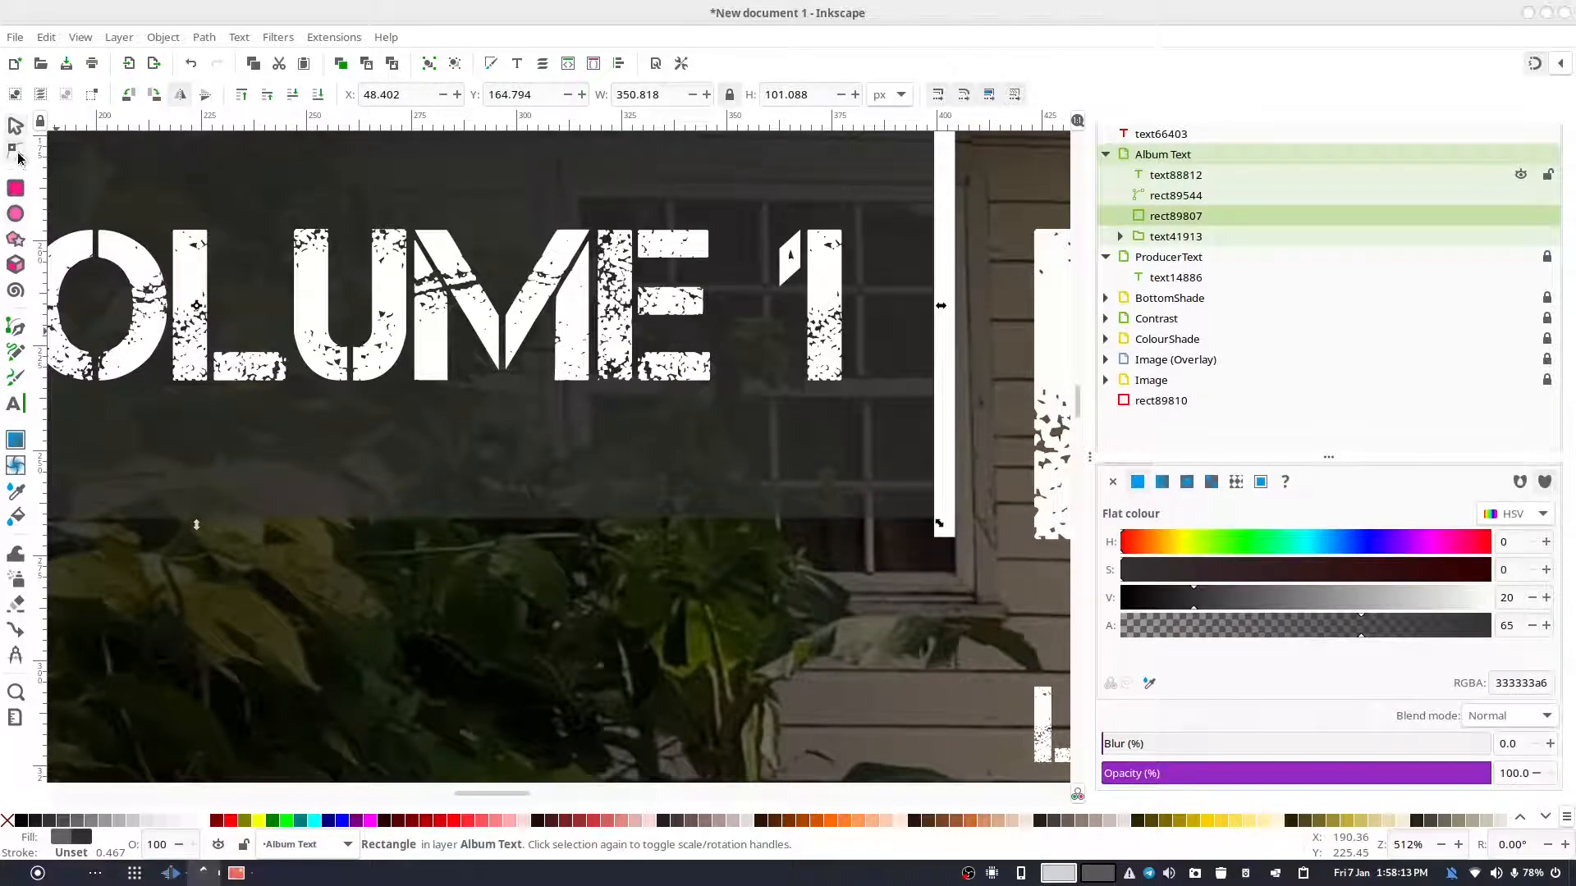
- Convert the translucent dark rectangle behind "VOLUME 1" to an editable path
click(16, 151)
click(786, 481)
click(786, 481)
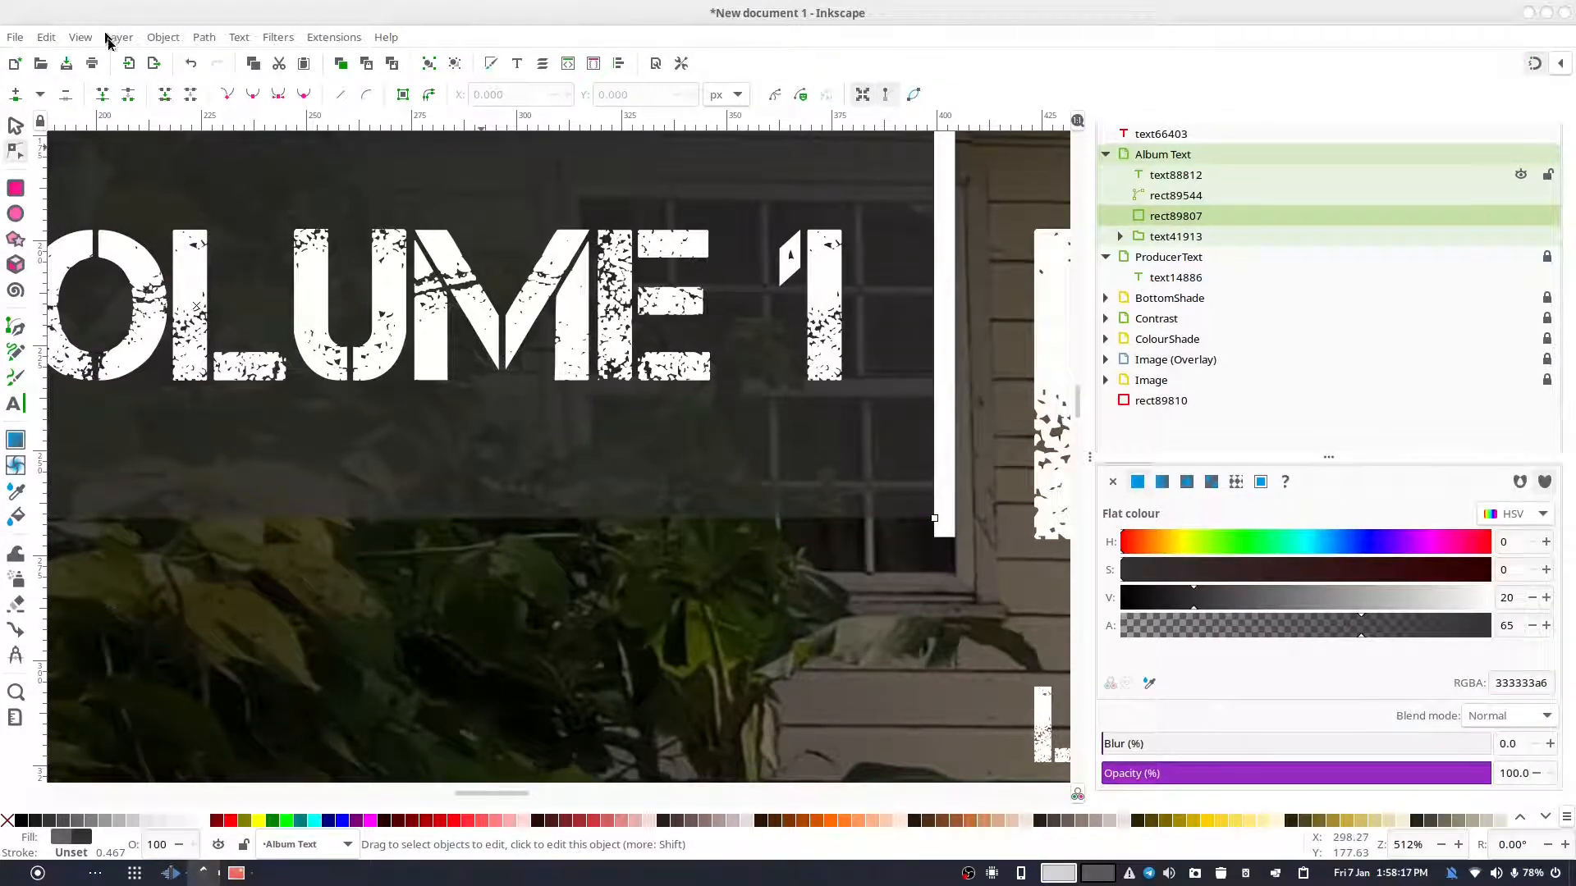
key(ctrl+a)
click(203, 37)
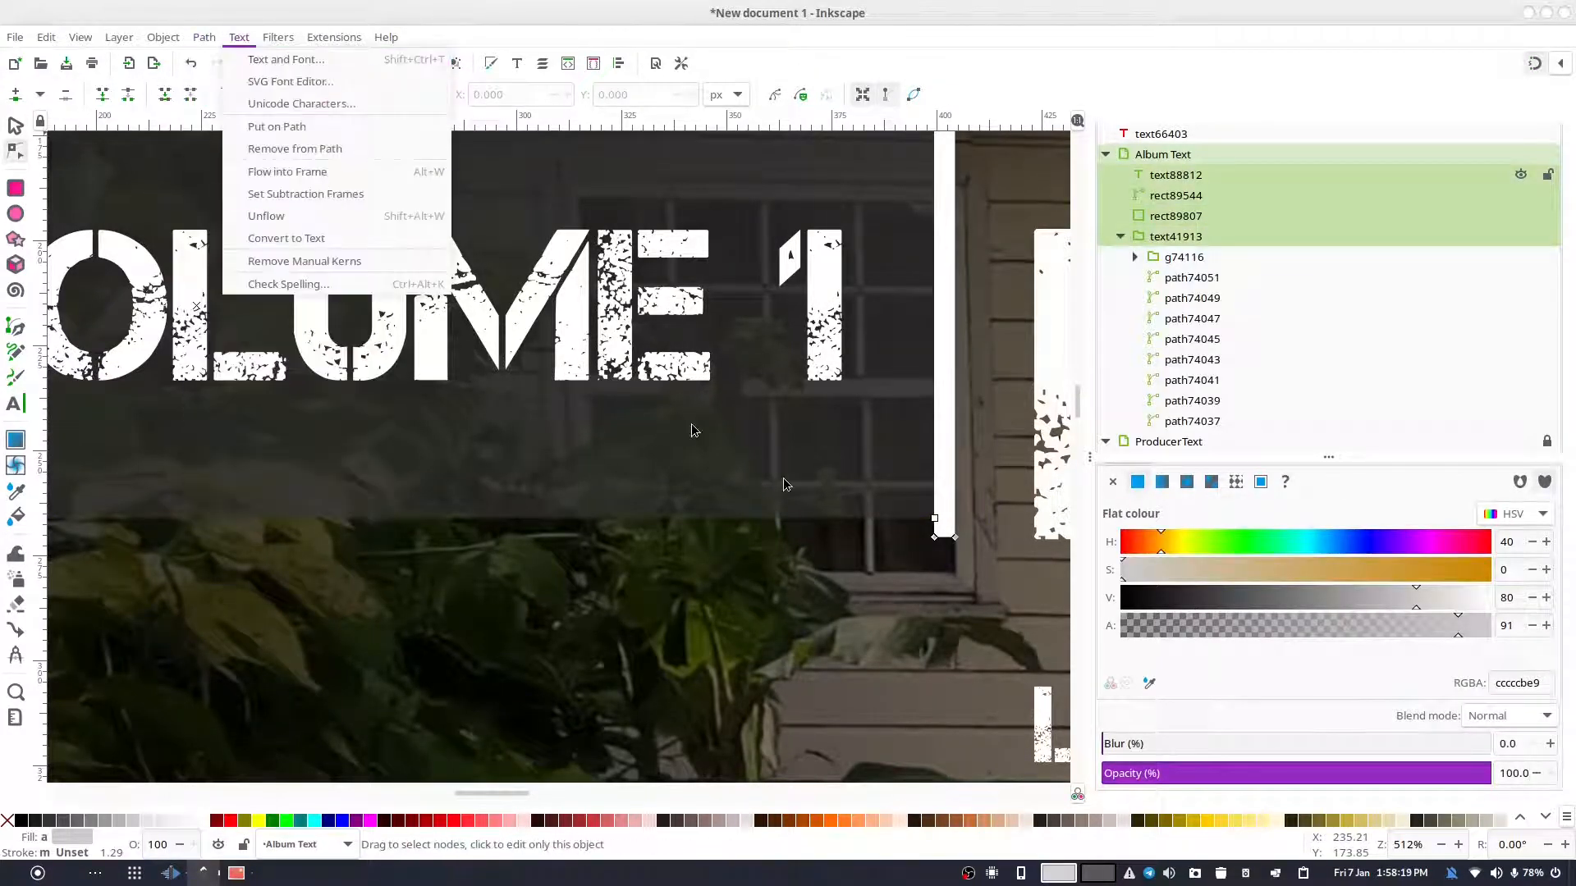
click(824, 497)
click(878, 495)
click(216, 39)
click(246, 61)
- Select the two lower corner nodes of the translucent dark rectangle
click(936, 518)
drag(309, 481, 962, 435)
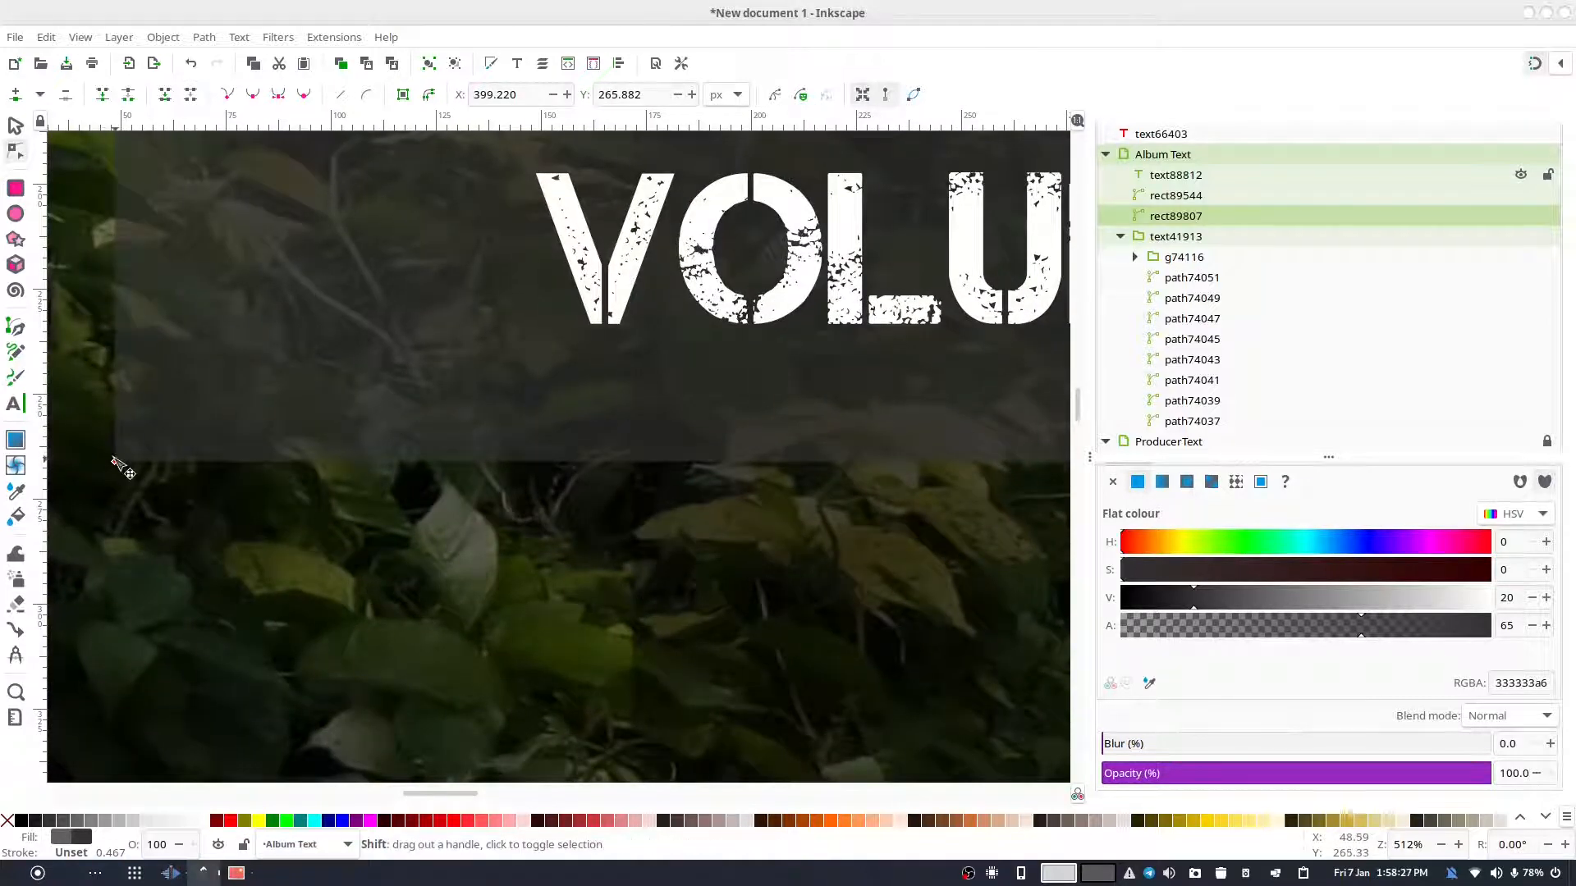
shift+click(114, 464)
drag(874, 369, 422, 712)
scroll(699, 490, down, 4)
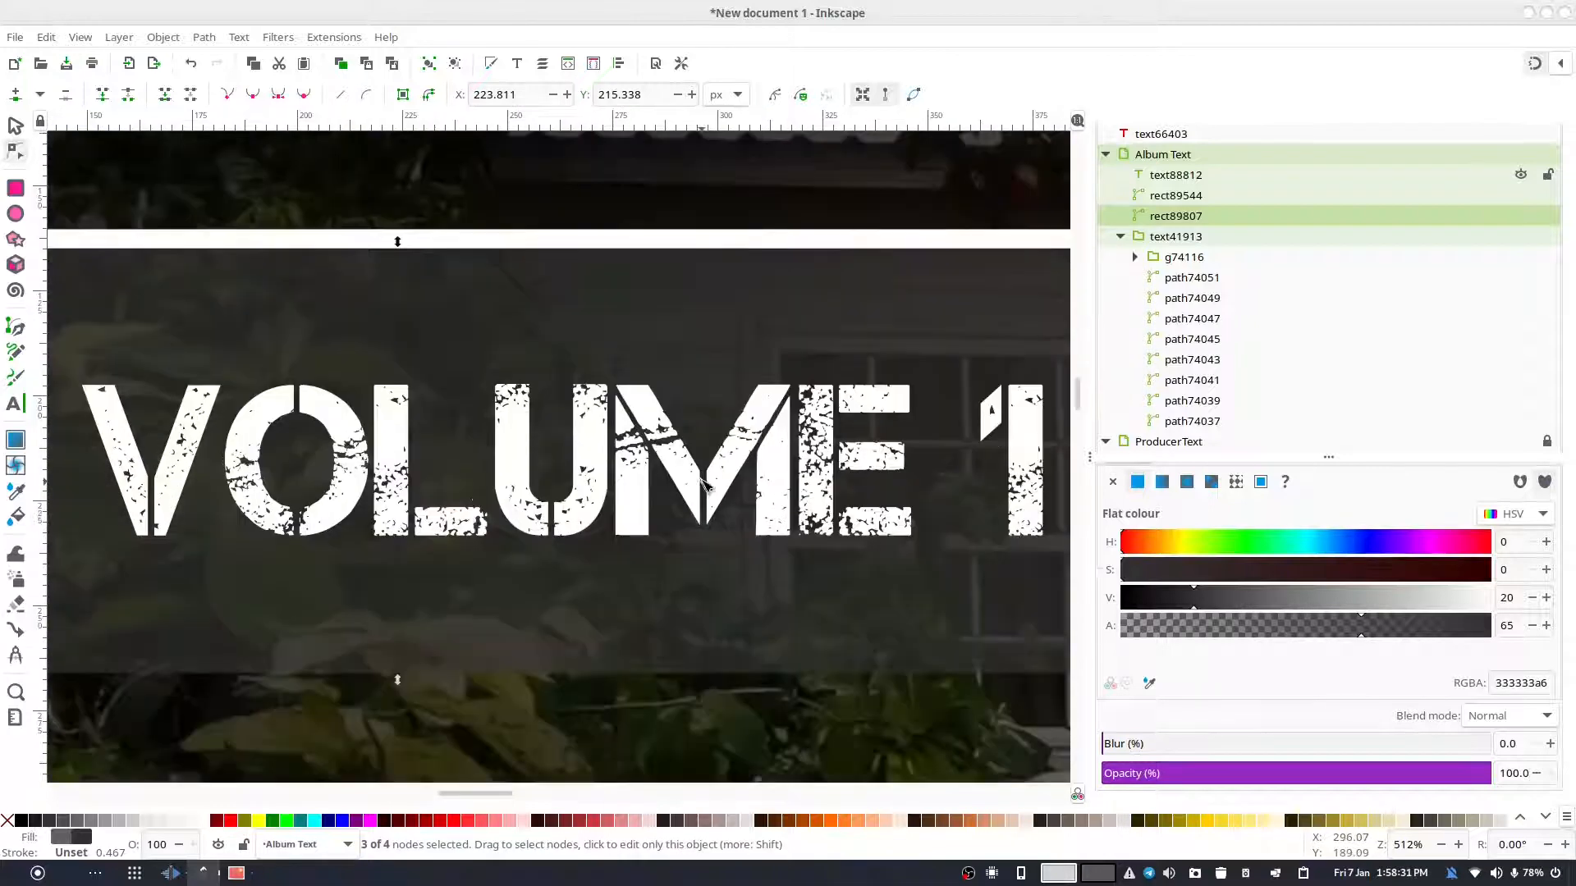
ctrl+scroll(697, 412, down, 2)
drag(918, 618, 117, 533)
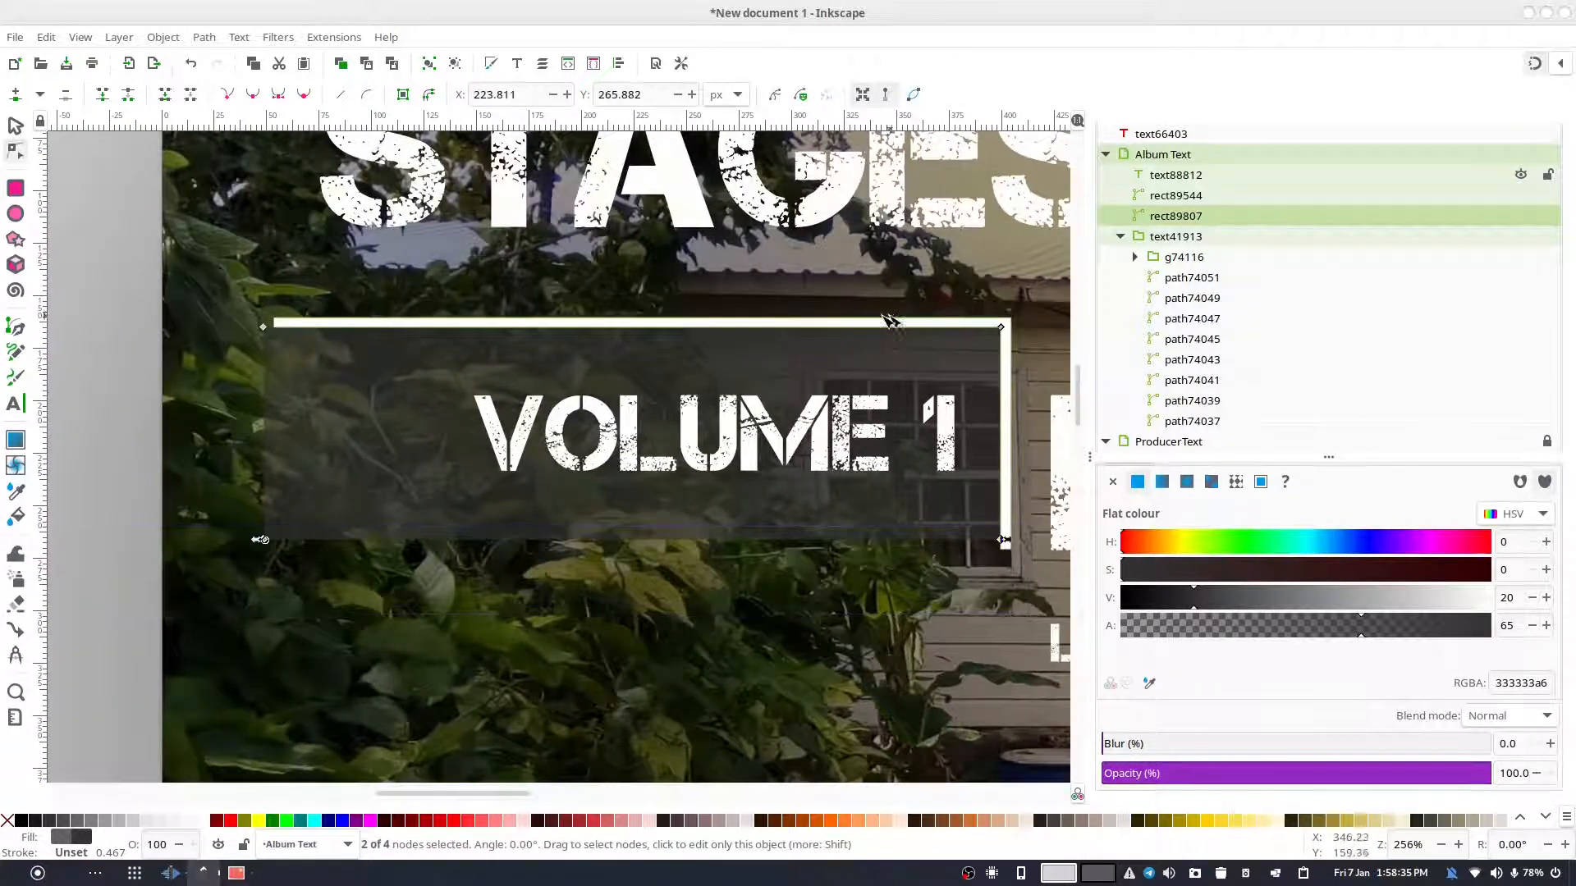
scroll(729, 378, right, 5)
scroll(728, 435, up, 2)
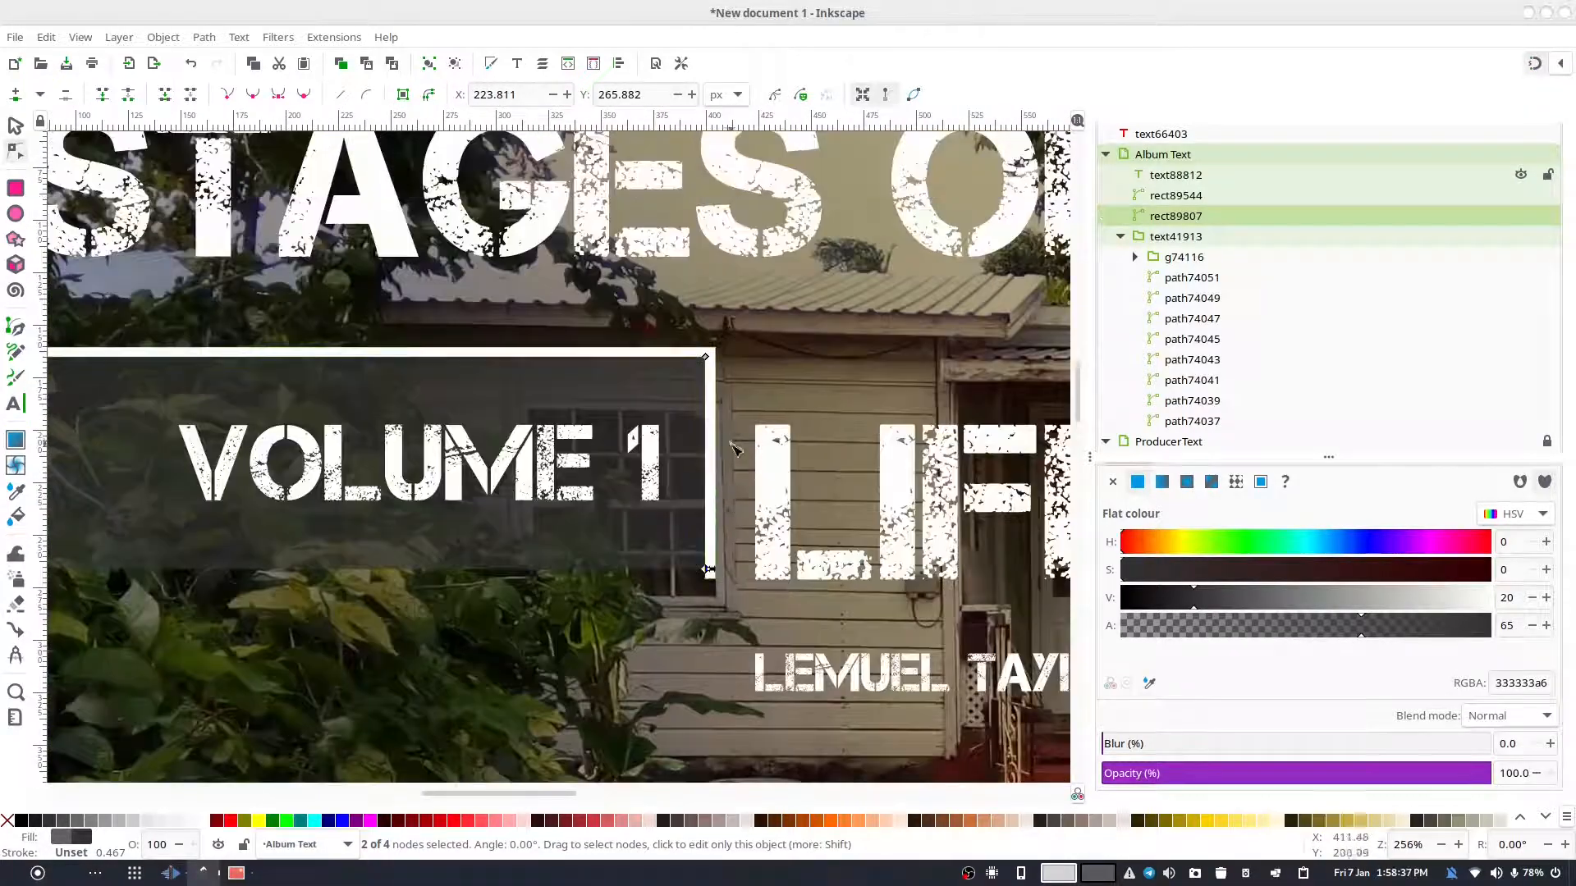
scroll(737, 502, up, 4)
drag(678, 562, 727, 289)
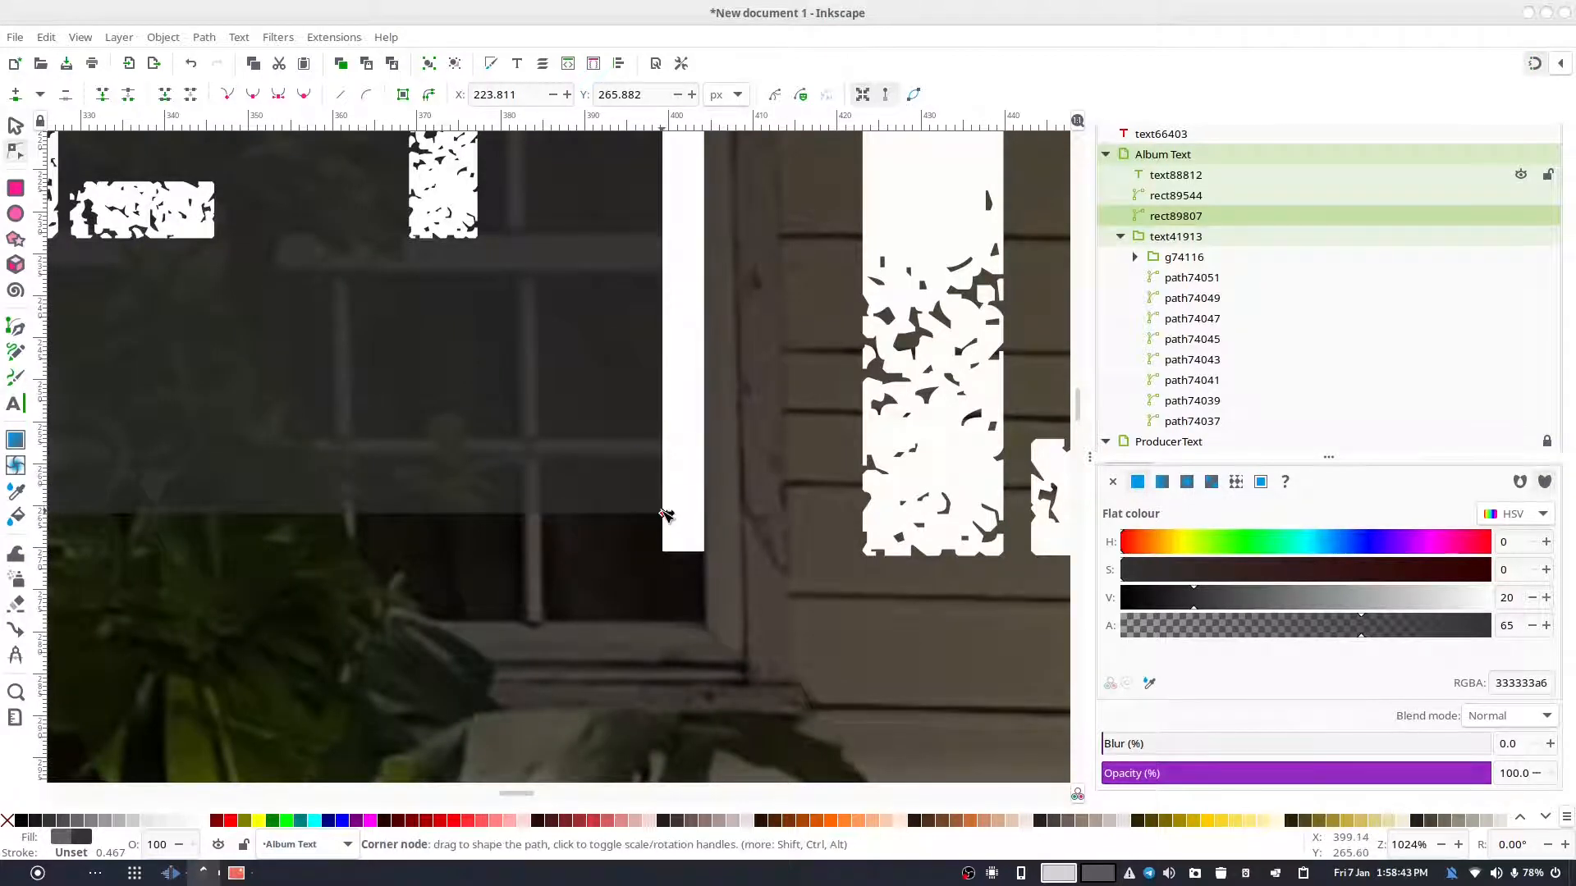
drag(663, 515, 665, 521)
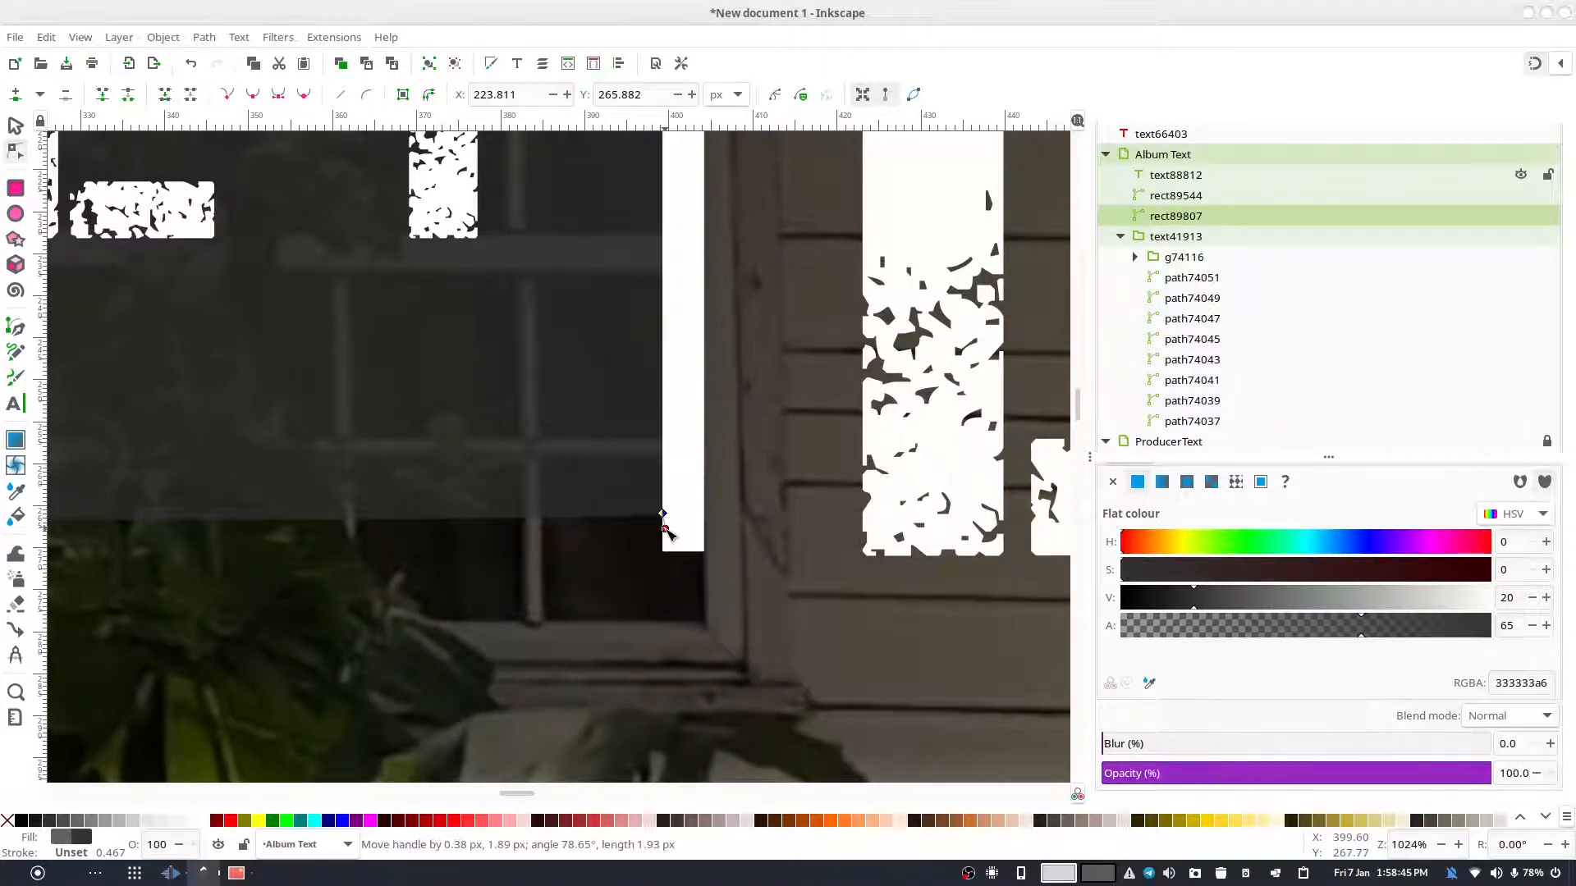
key(ctrl+s)
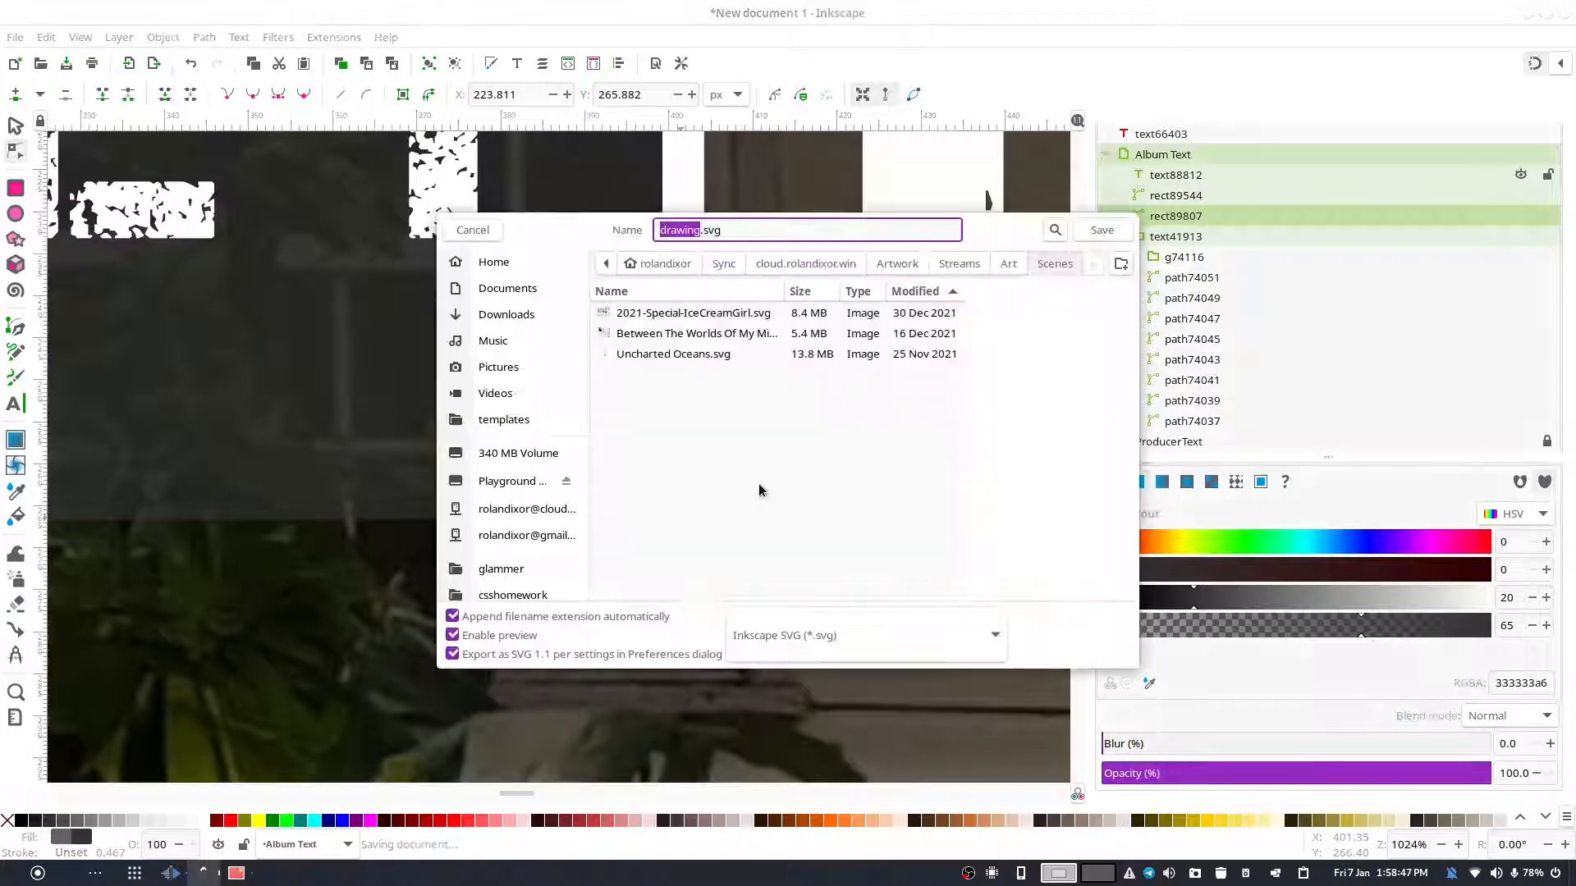
click(493, 236)
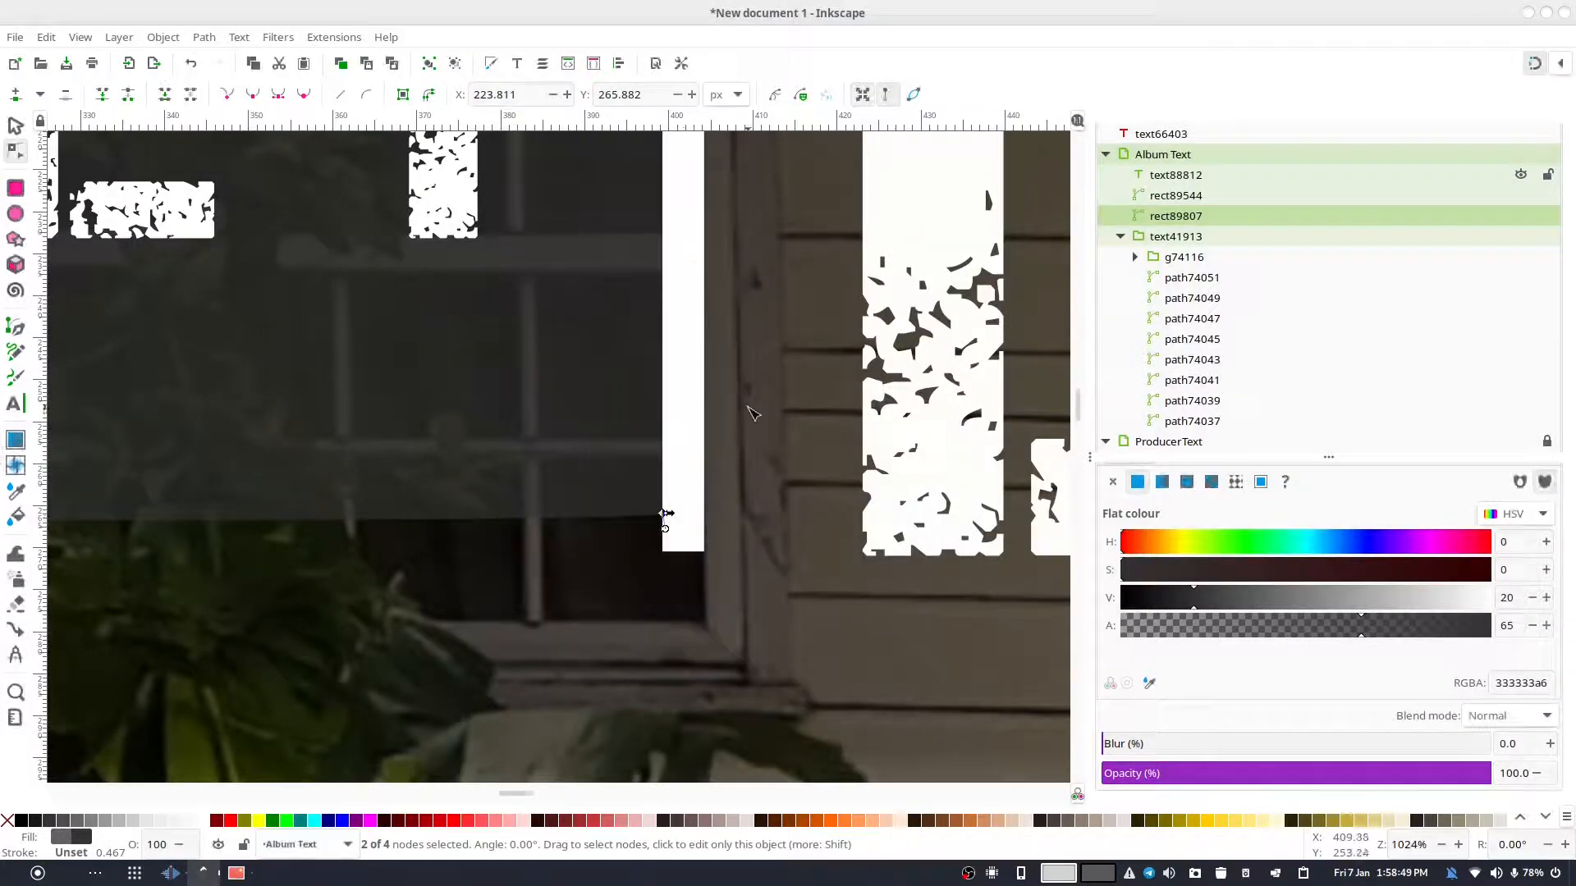
key(Escape)
key(ctrl+z)
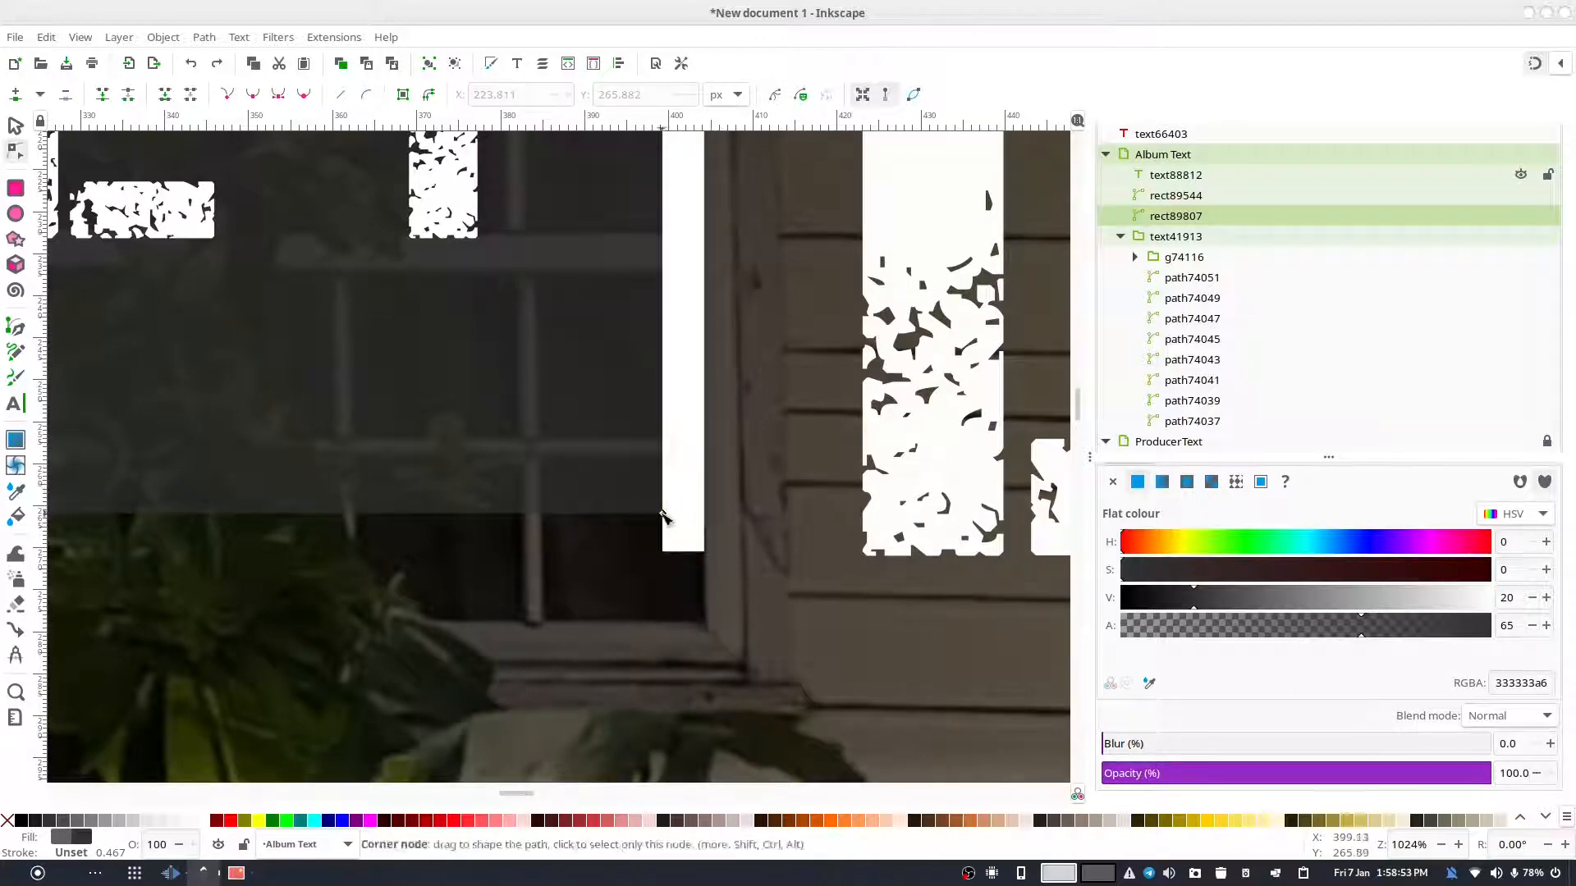
- Move the two lower corner nodes of the translucent dark rectangle down to a Y of about 271.3 px
scroll(681, 447, down, 1)
scroll(681, 450, down, 4)
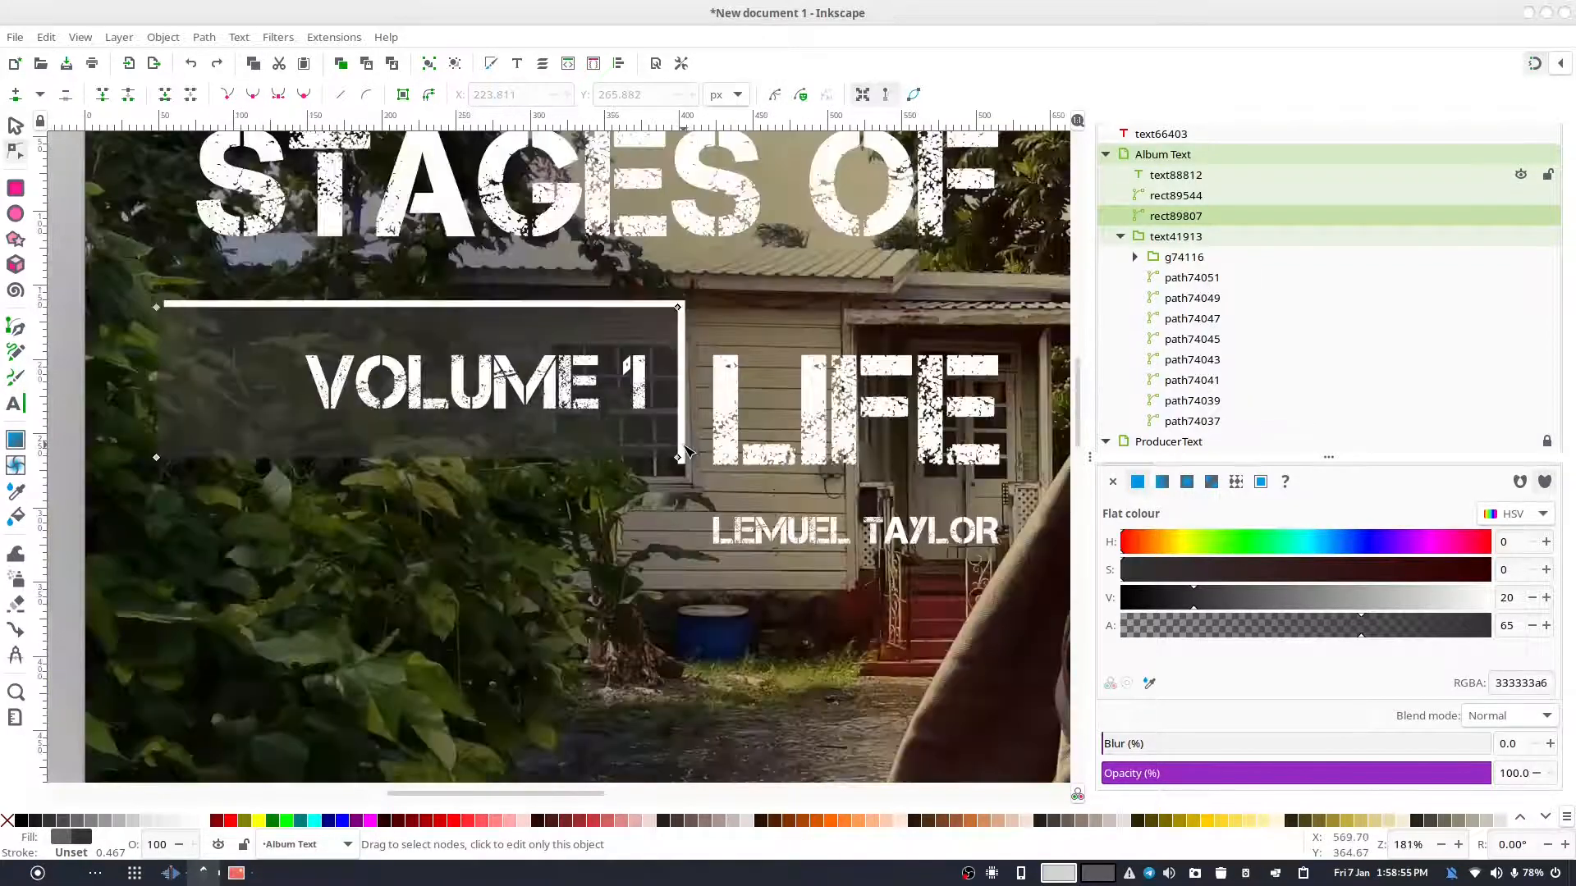
drag(681, 474, 71, 415)
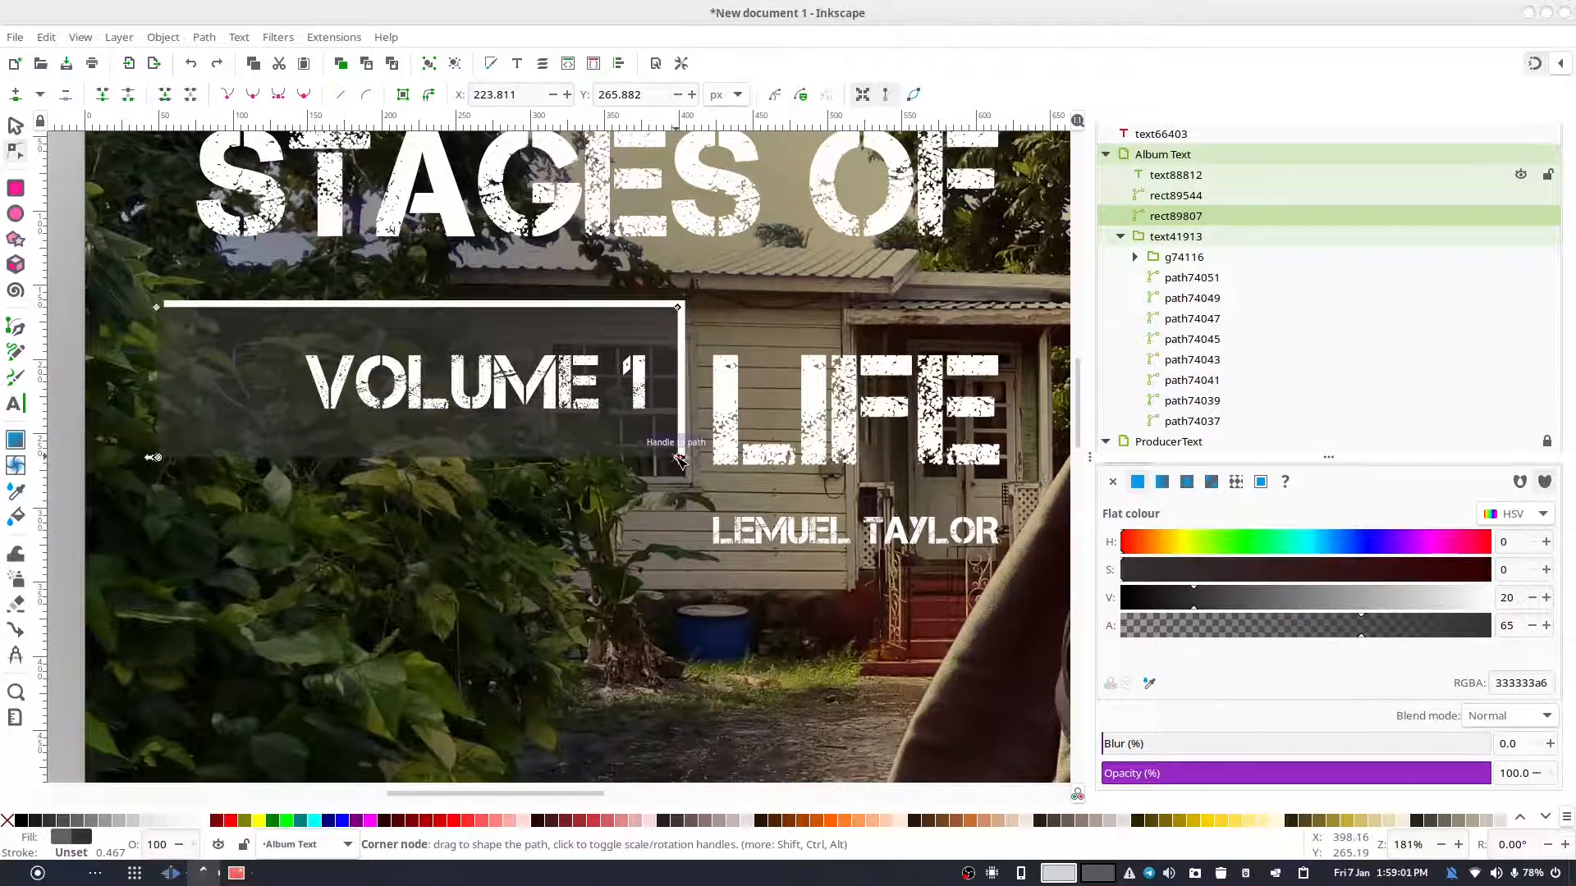
drag(678, 457, 680, 467)
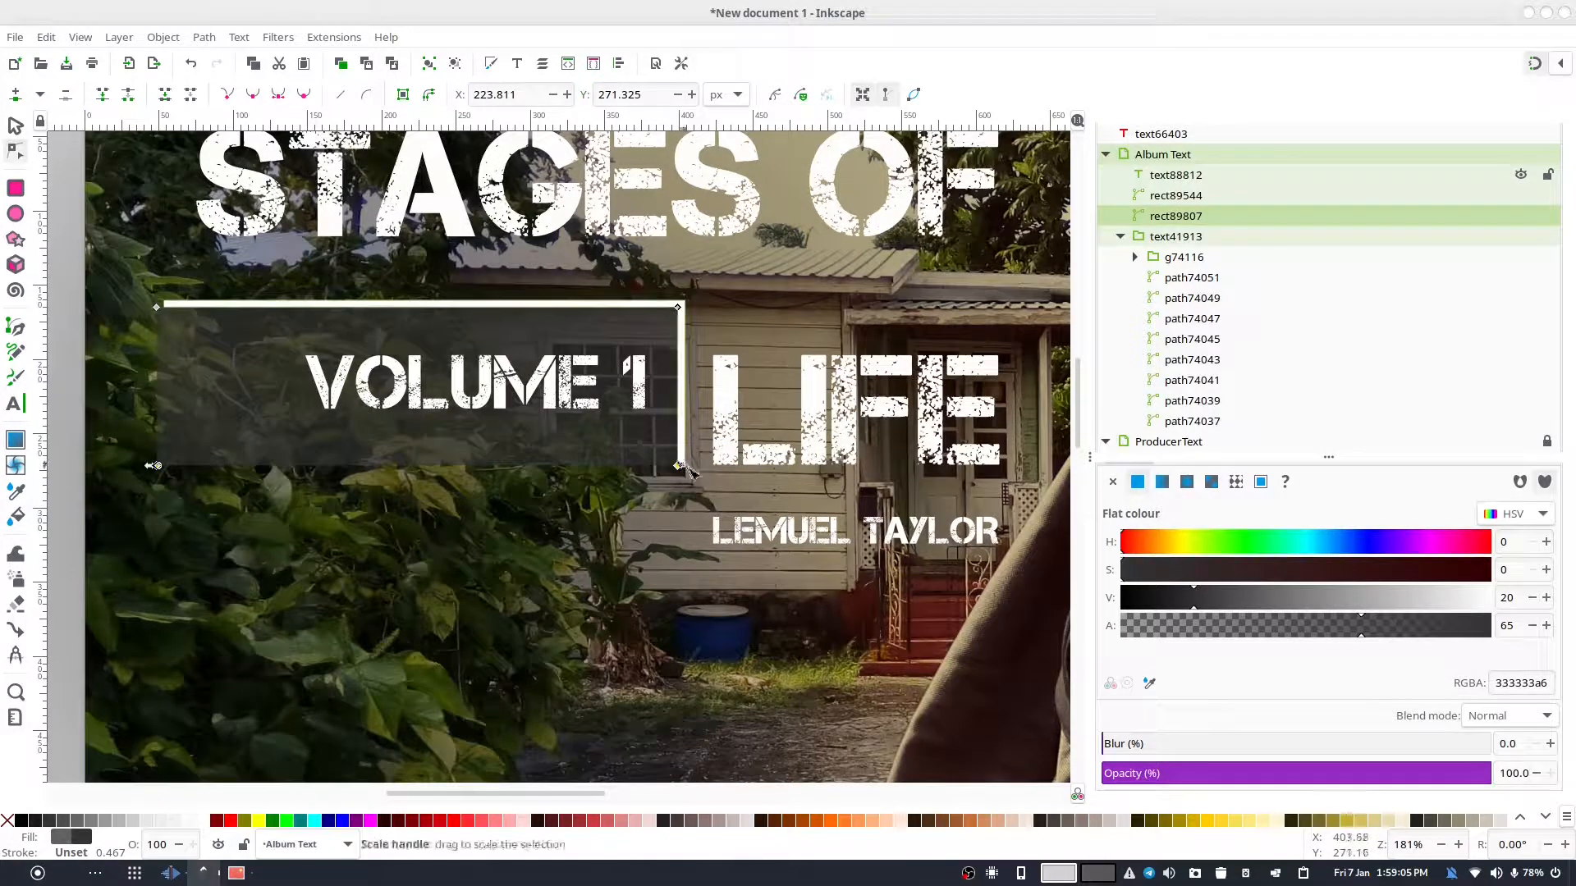
key(Escape)
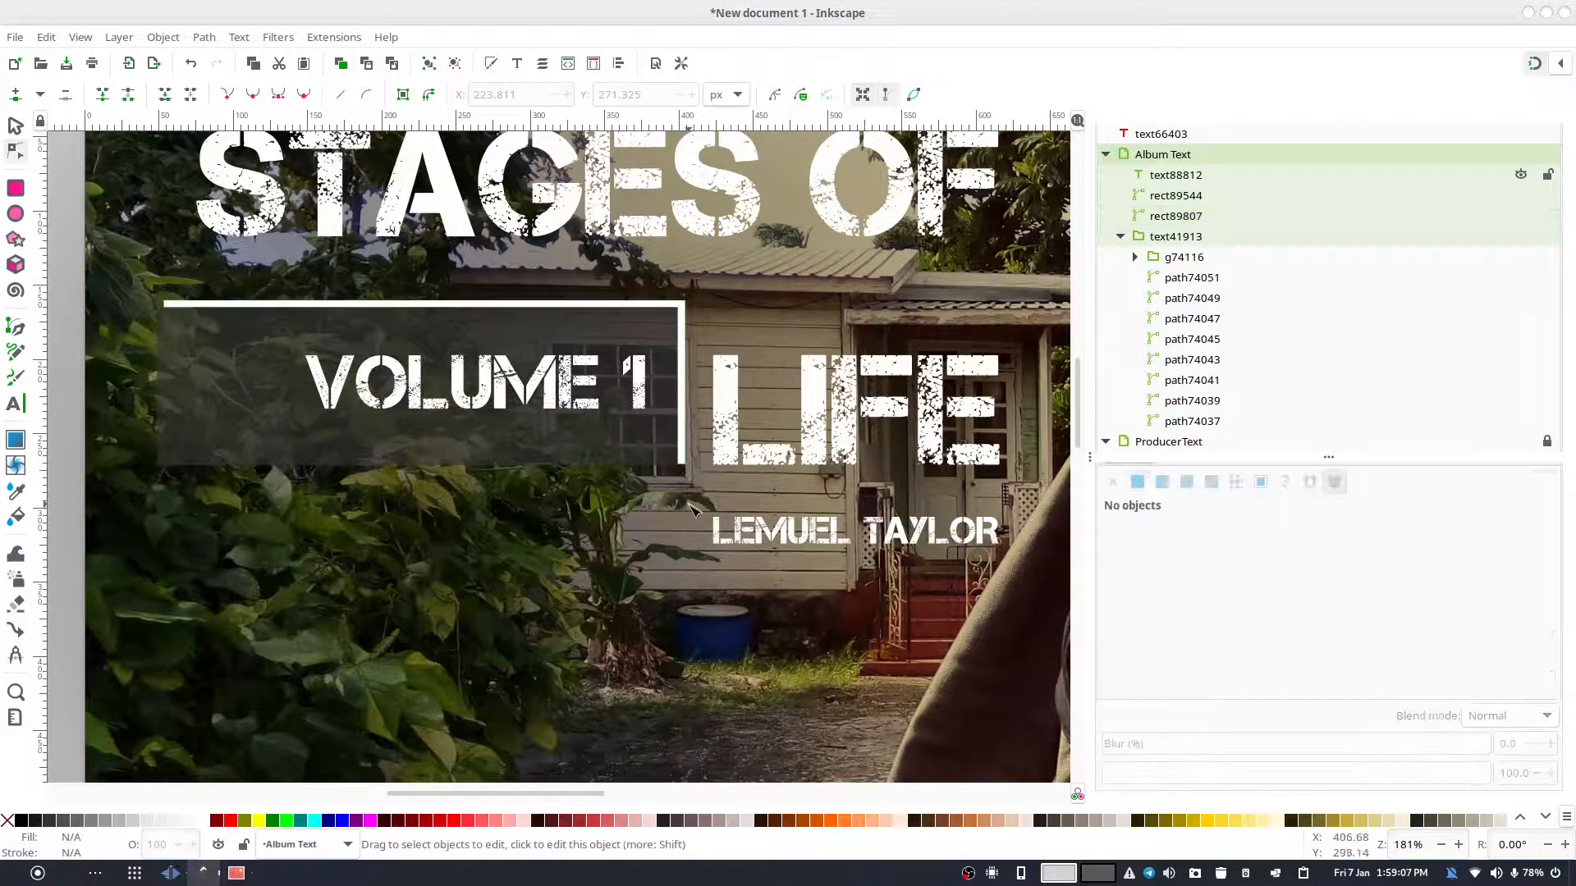
- Extend the lower end of the white border's vertical bar to a Y of about 271.3 px, level with the dark rectangle's lower edge
scroll(689, 510, up, 2)
scroll(689, 509, up, 4)
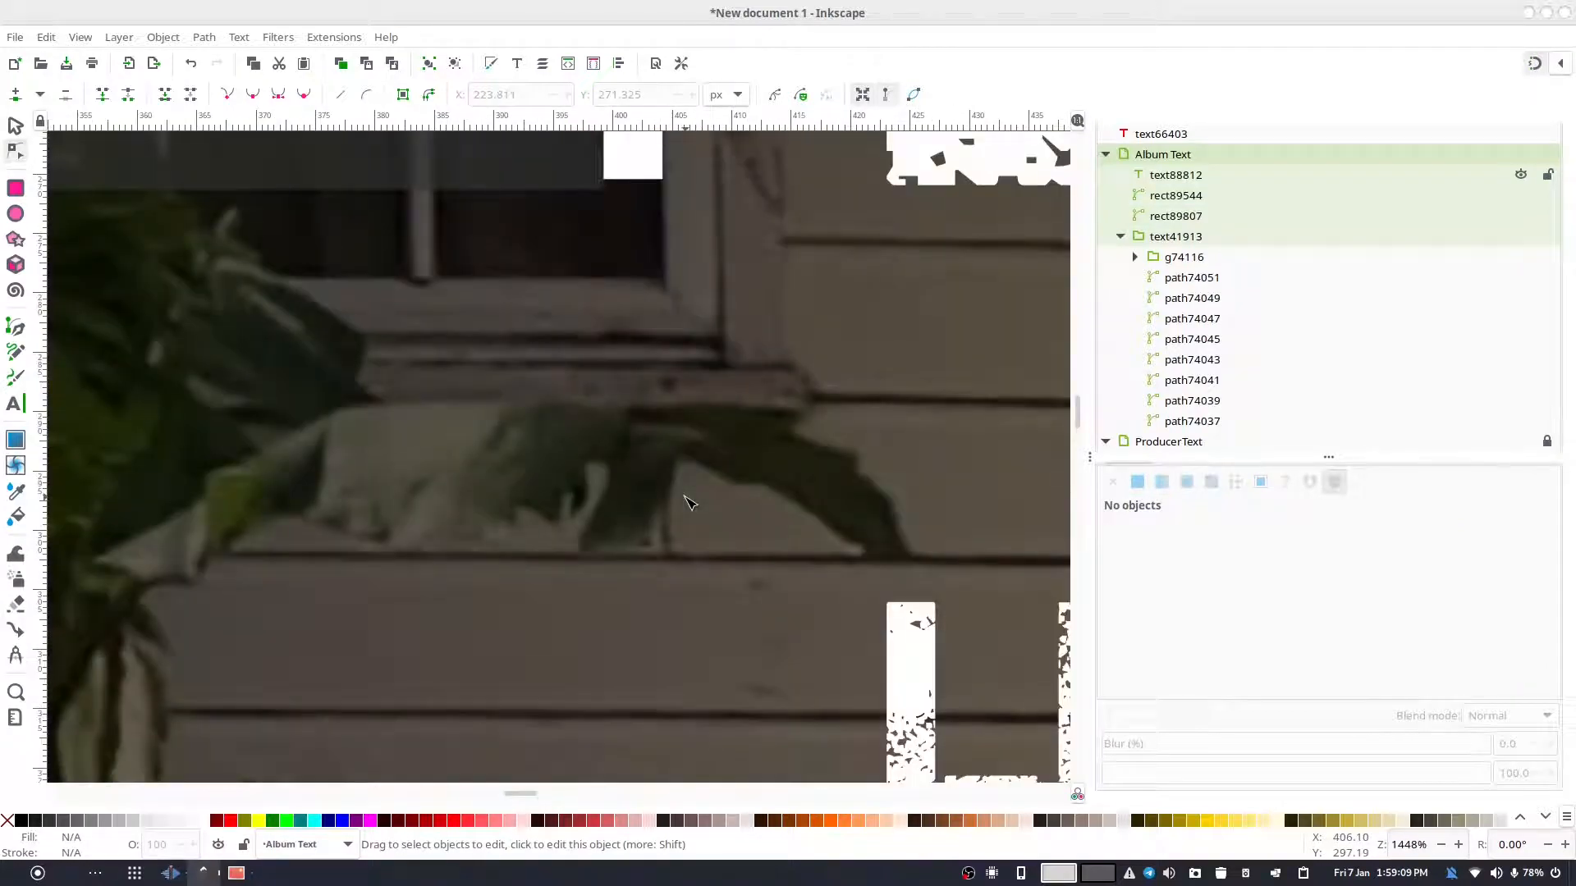
scroll(685, 365, up, 5)
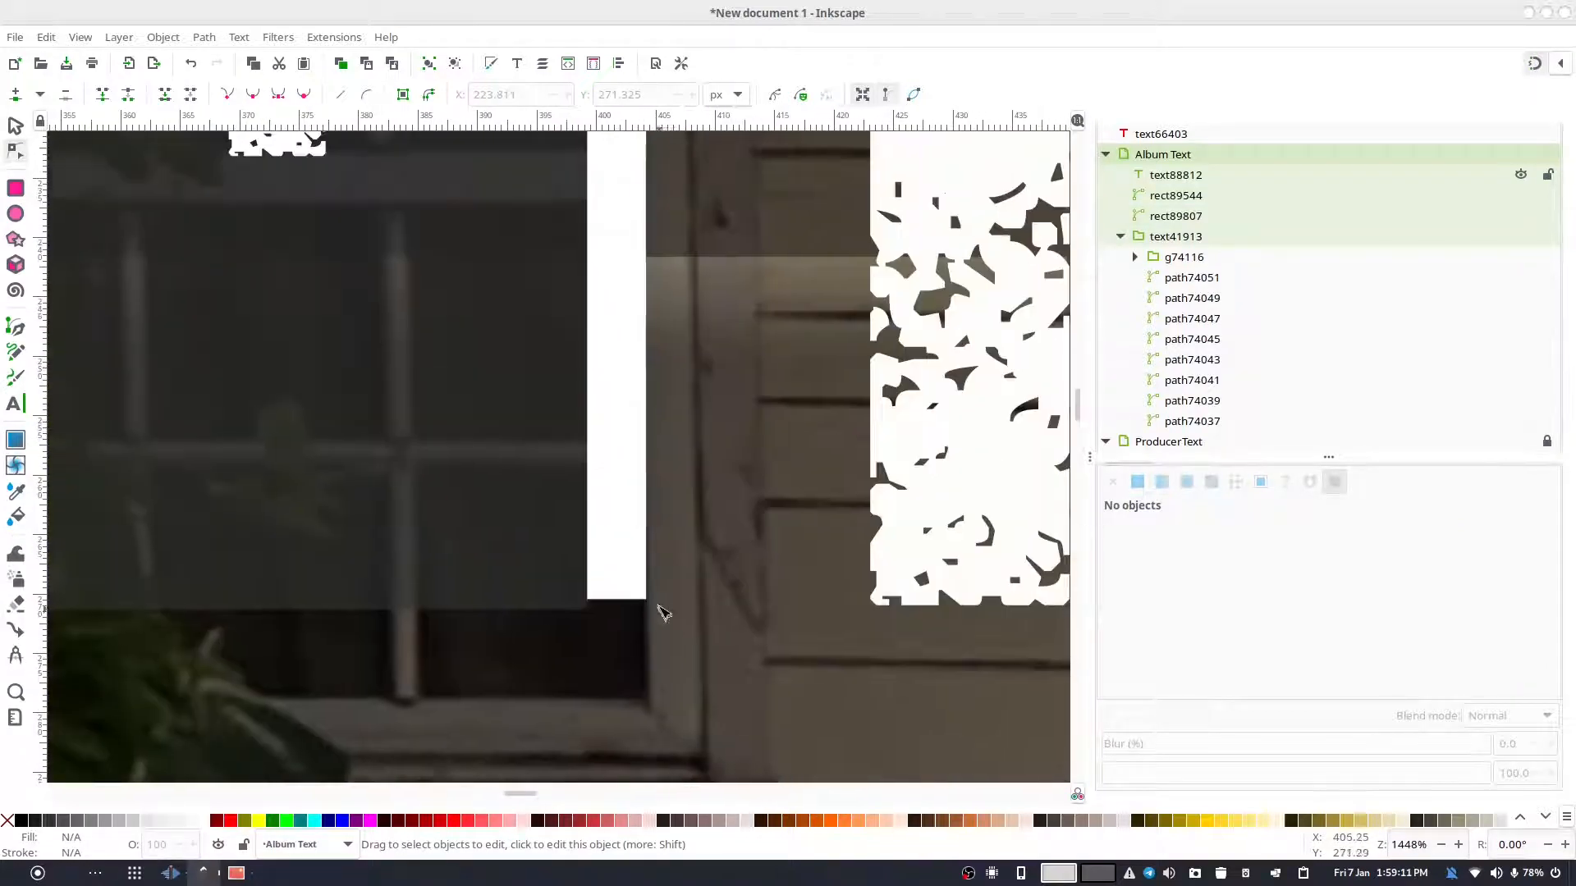
click(642, 581)
drag(534, 580, 693, 632)
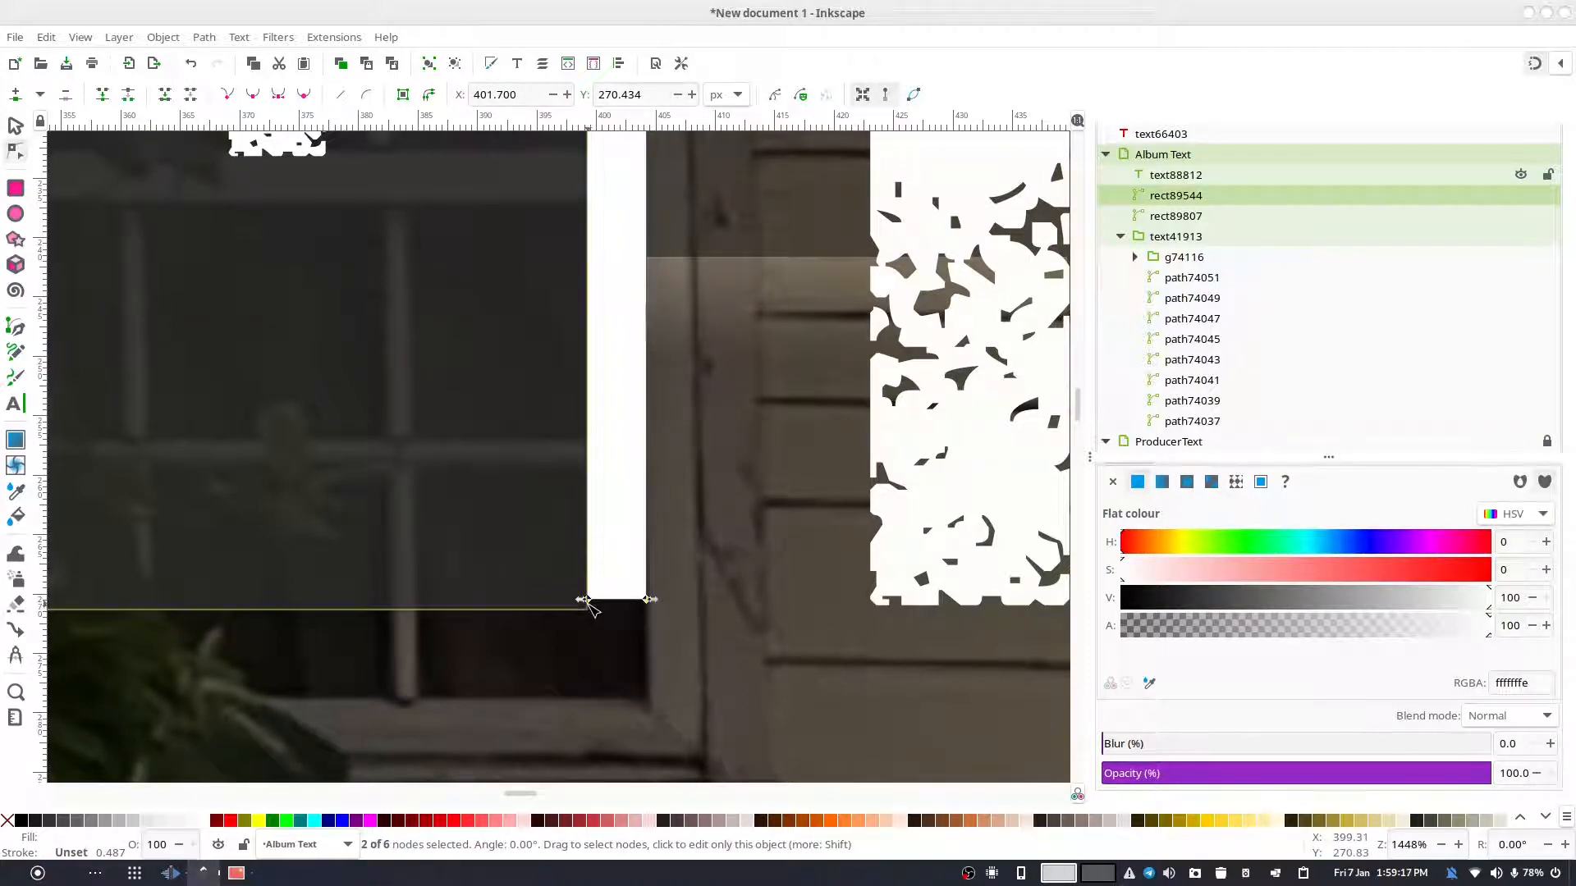
drag(591, 605, 594, 612)
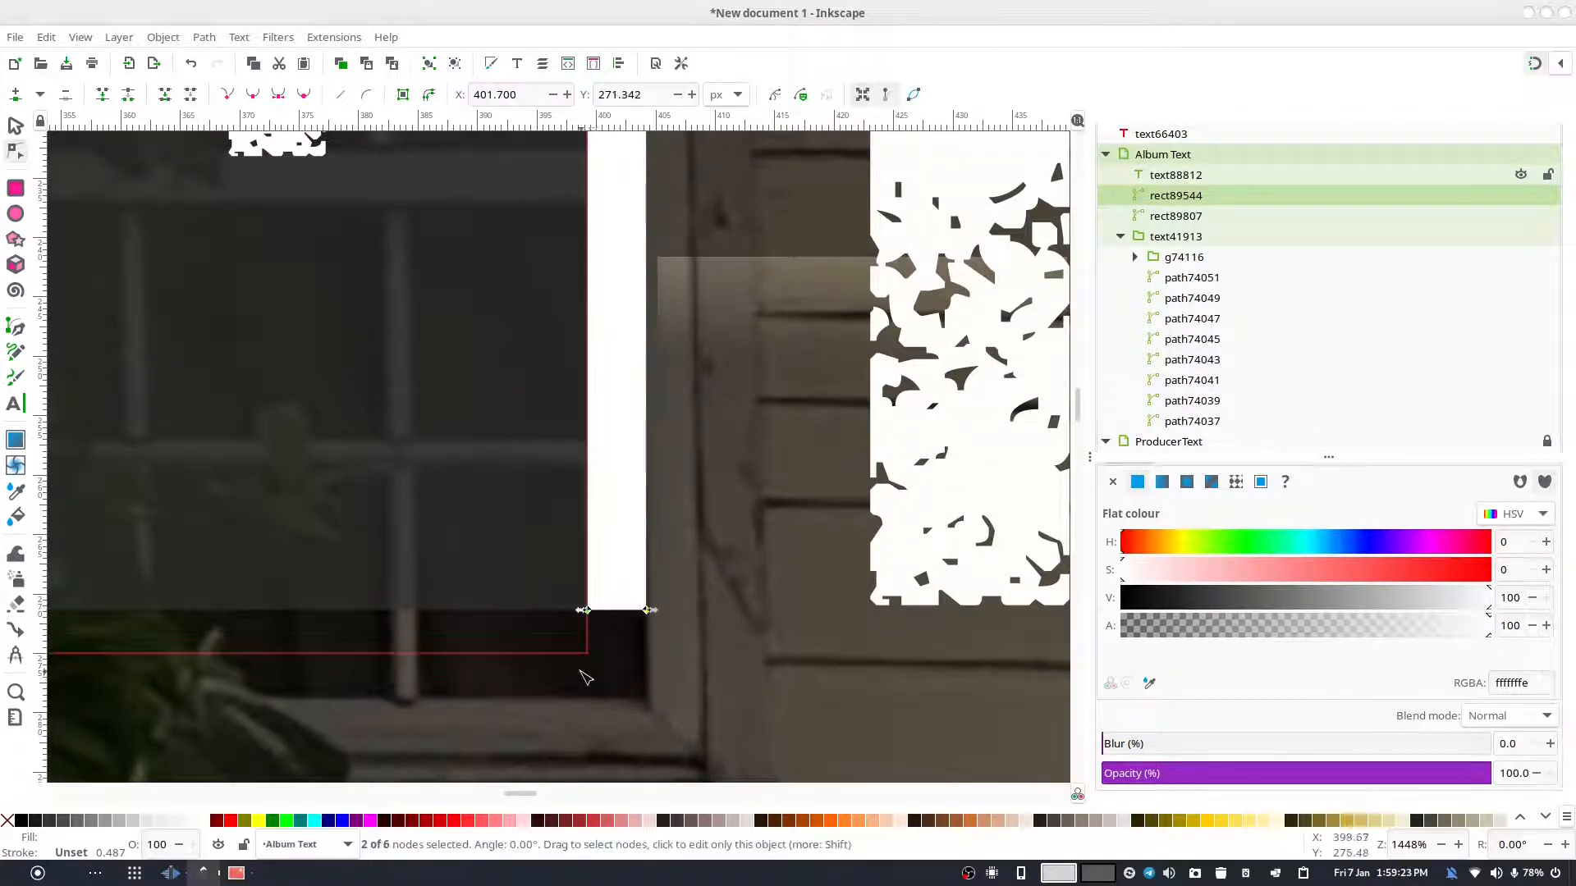
click(657, 687)
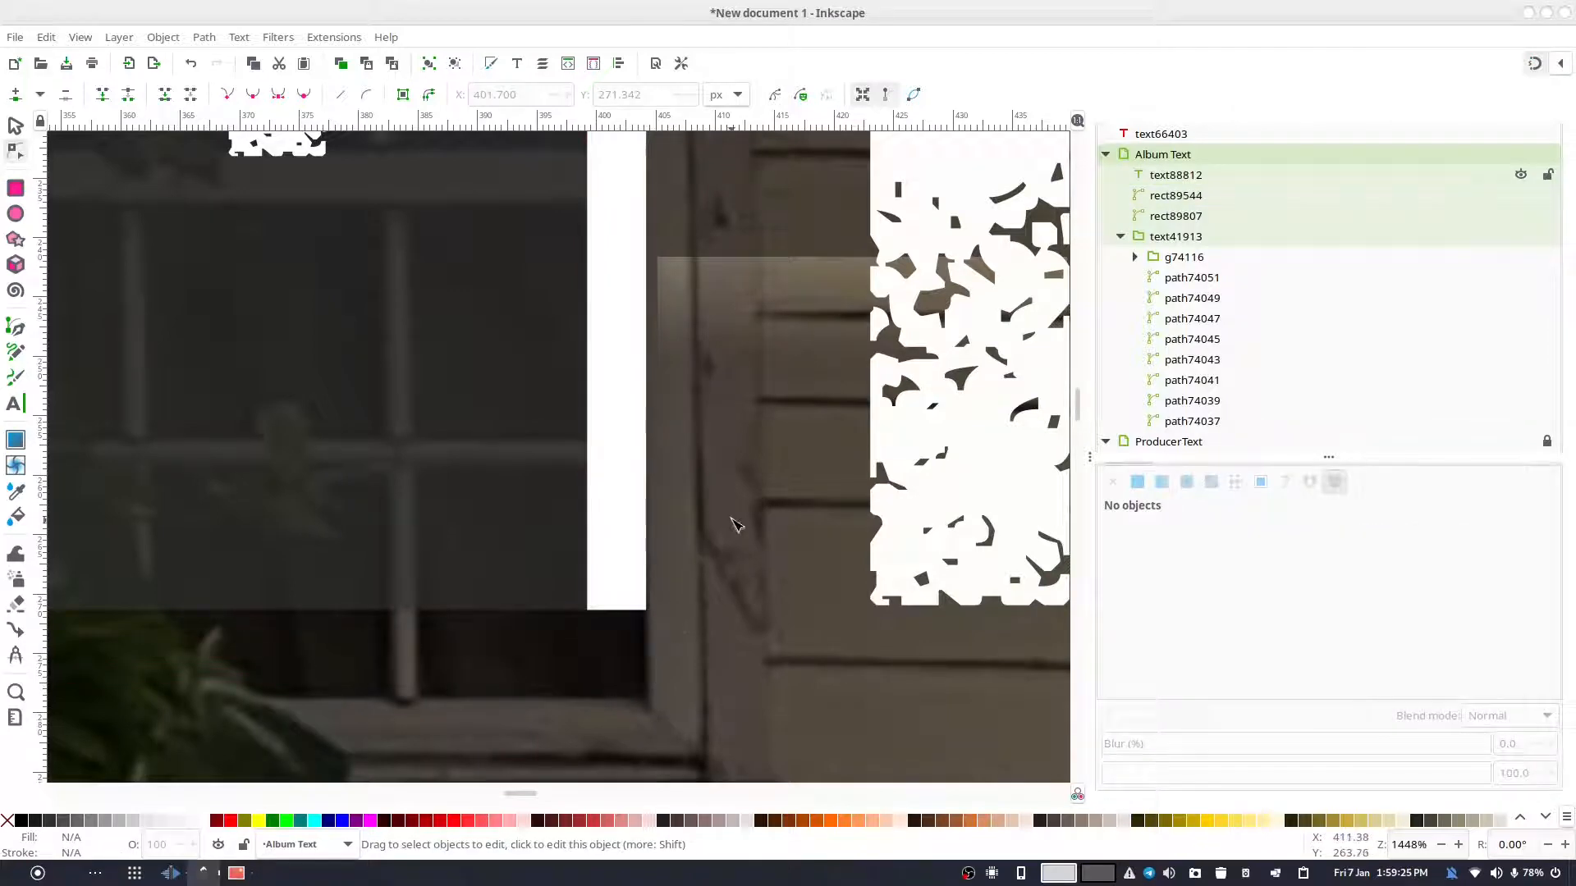
- Move the left edge of the translucent dark rectangle to an X of about 53 px, in line with the white border's left end
ctrl+scroll(735, 525, down, 7)
ctrl+scroll(735, 526, up, 1)
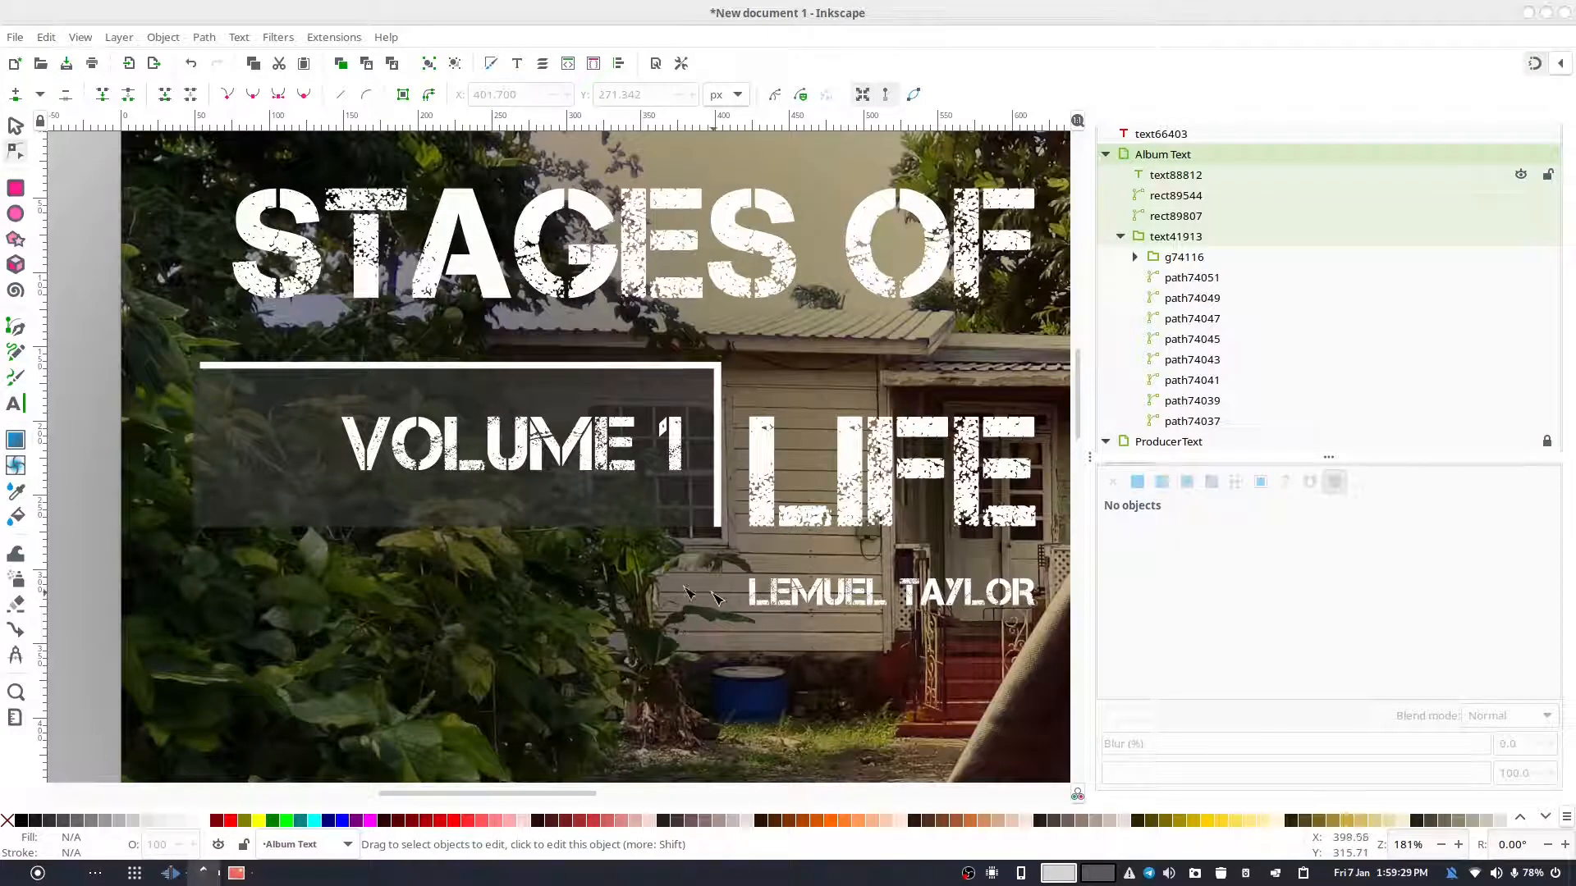
click(234, 457)
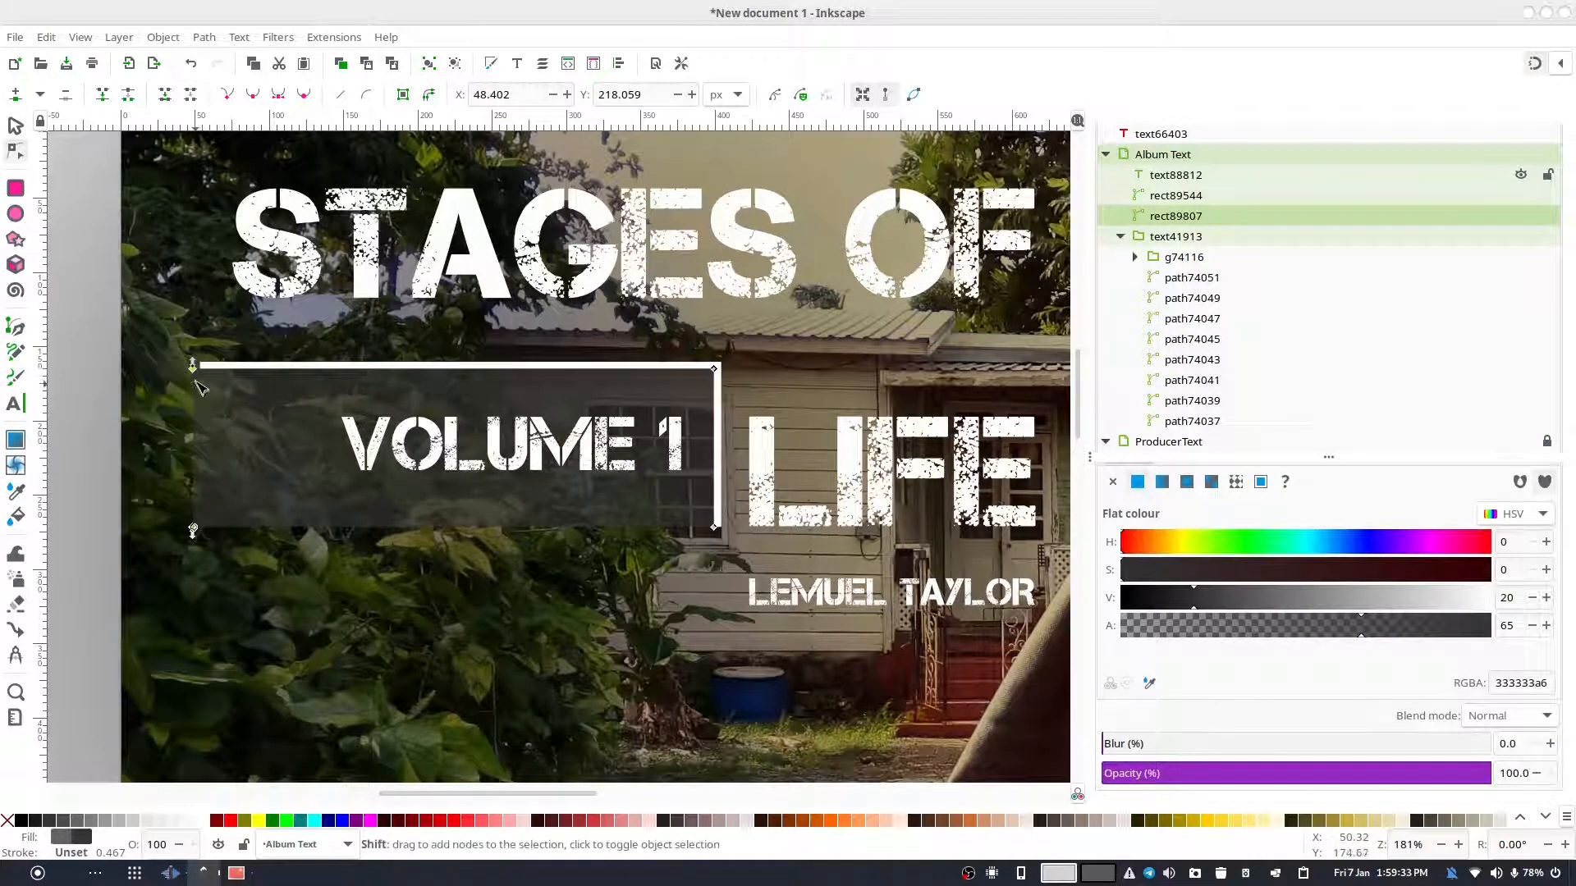
mouse_move(193, 369)
ctrl+mouse_down()
mouse_move(217, 370)
mouse_move(199, 373)
ctrl+mouse_up()
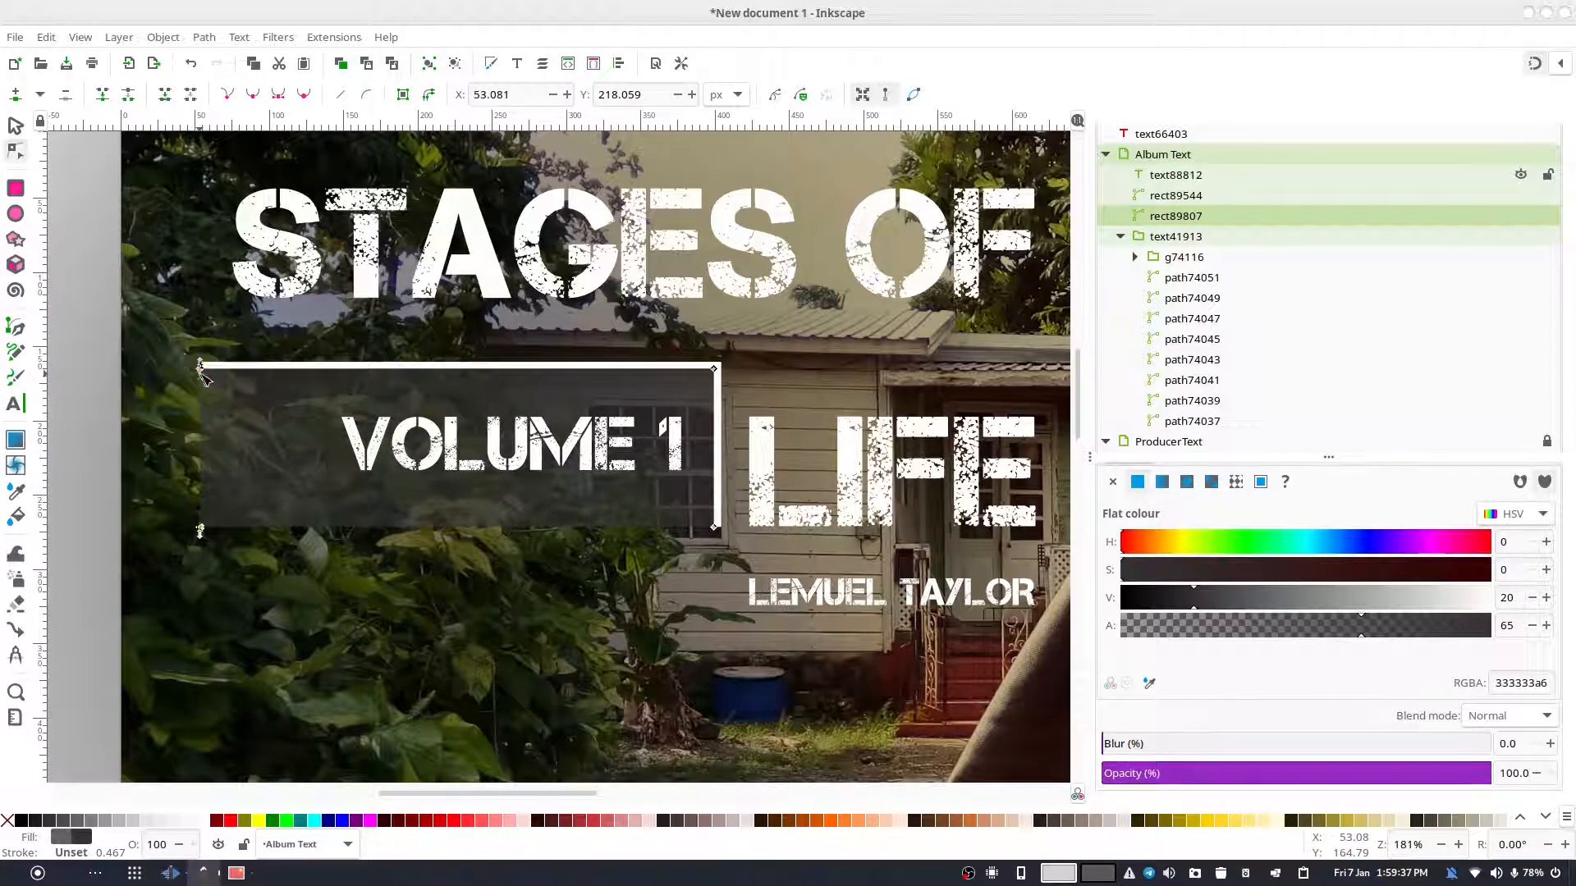
key(Escape)
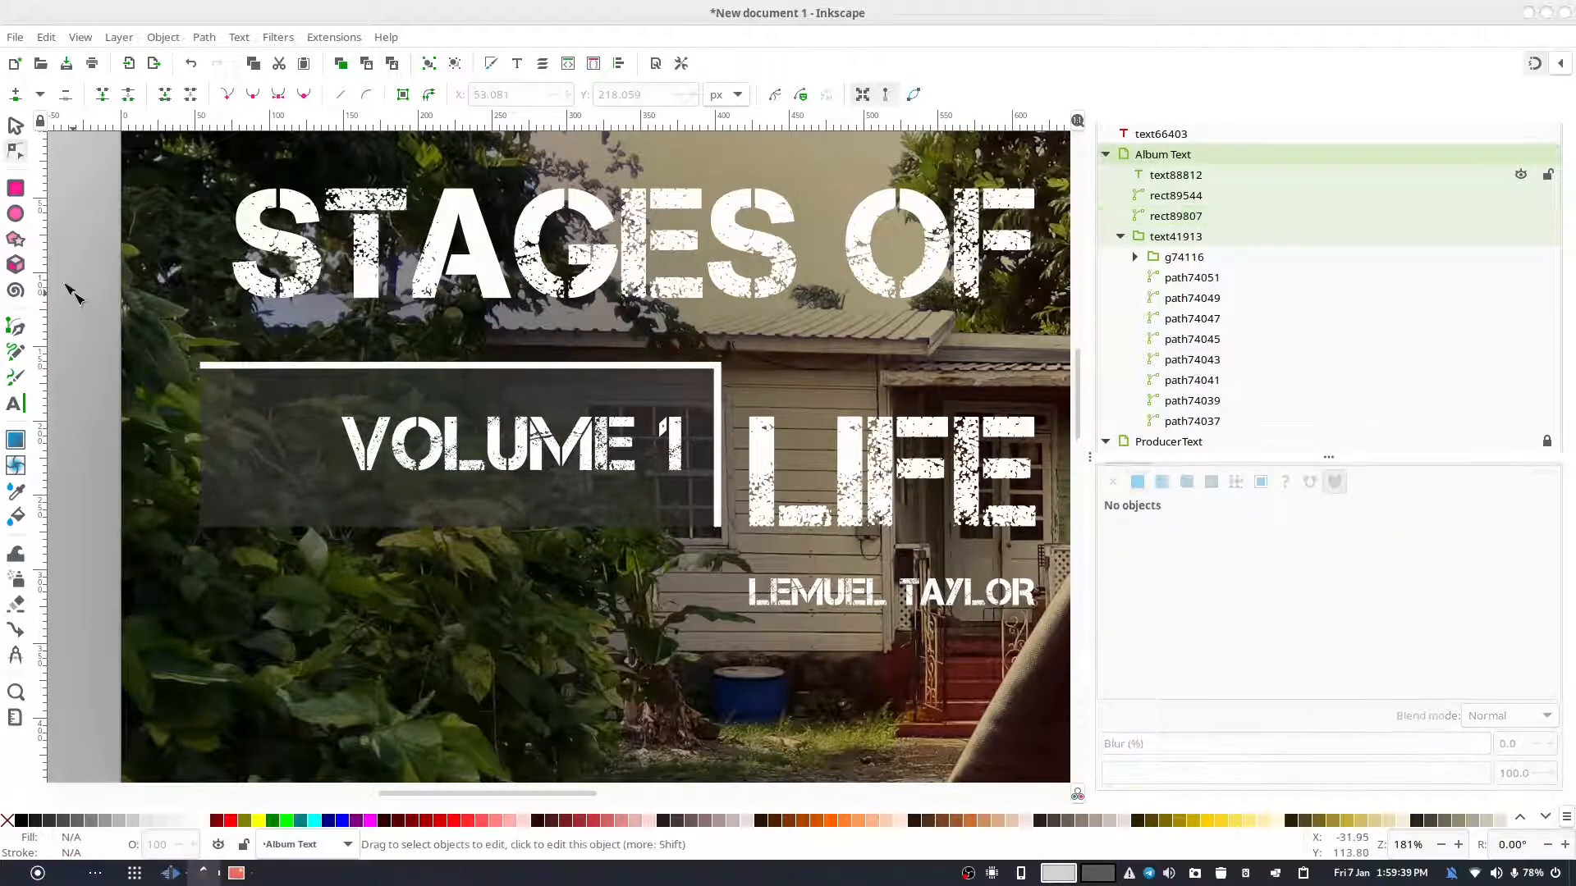
- Move the loose text object text66403 into the Album Text layer, collapse that layer and lock it
click(15, 127)
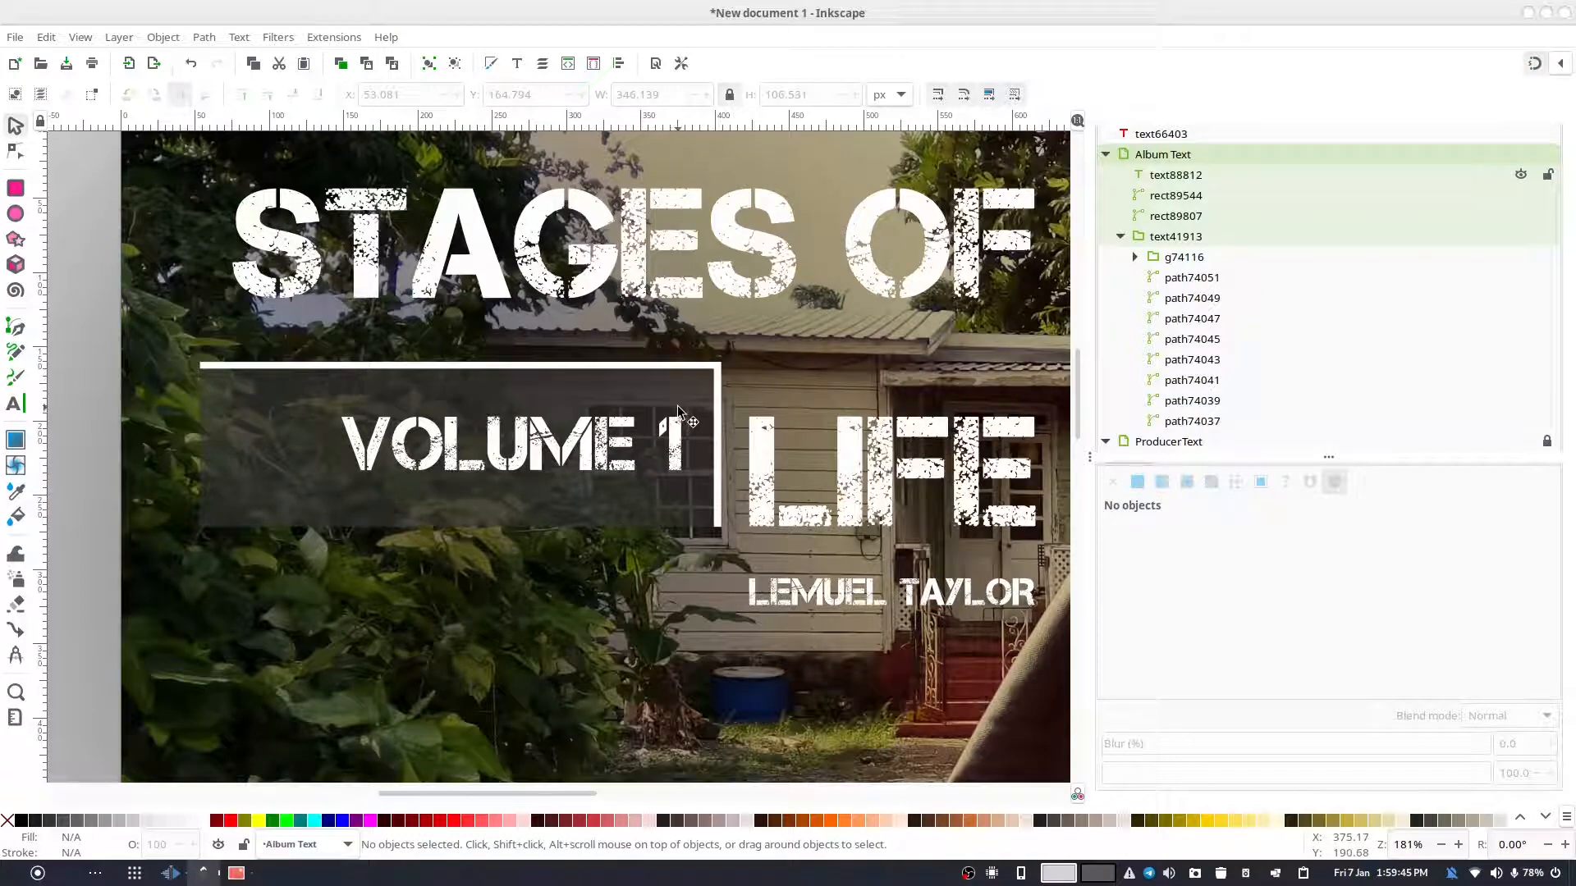
scroll(676, 414, down, 4)
scroll(676, 414, down, 3)
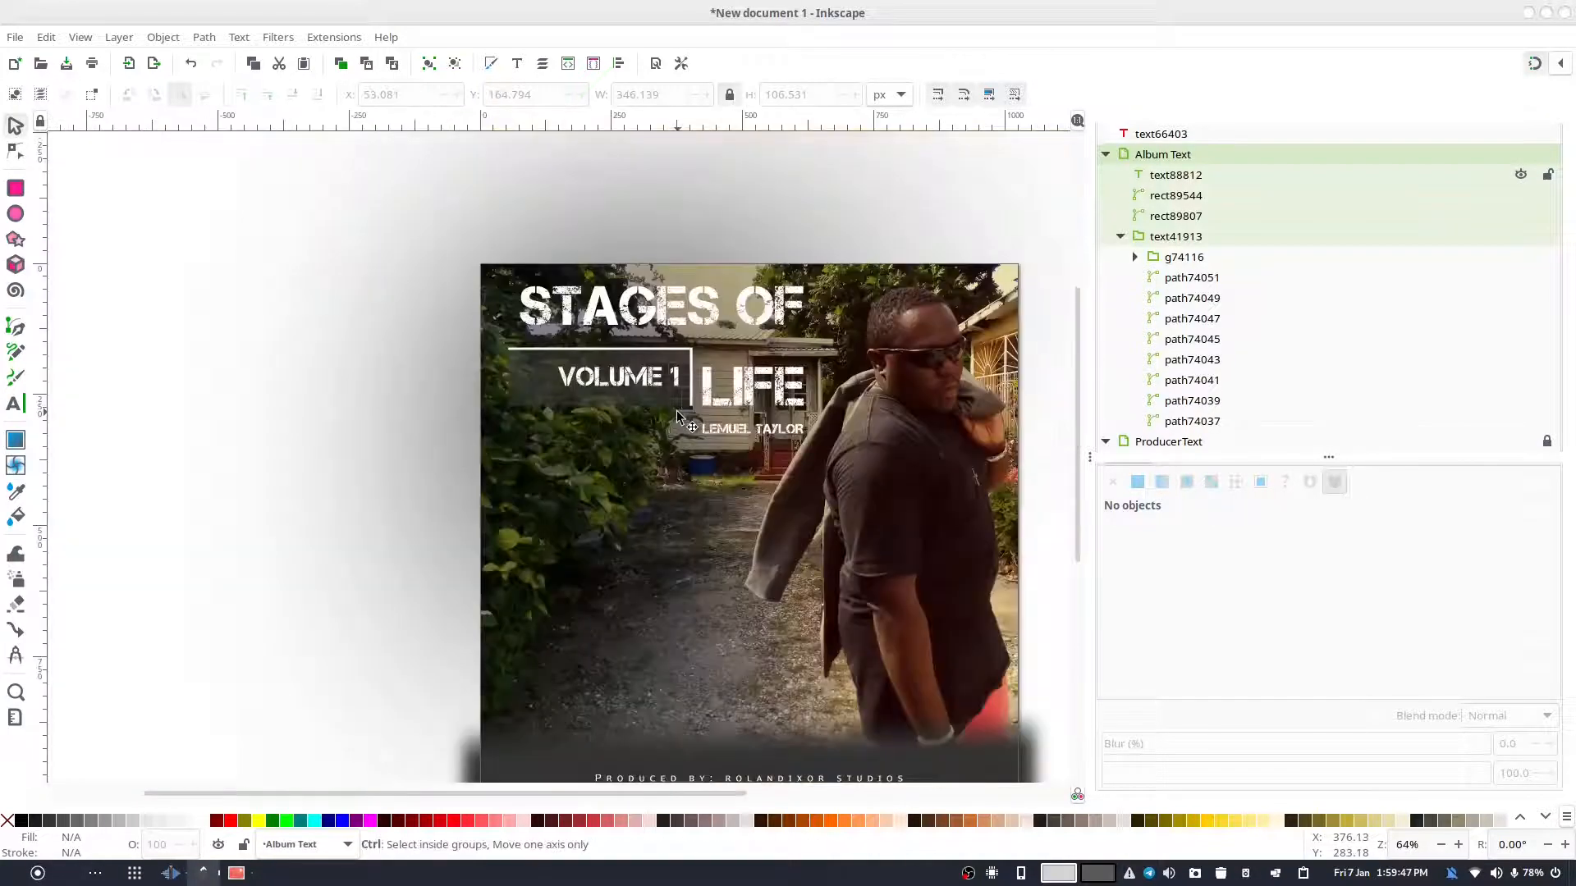
scroll(845, 448, up, 3)
scroll(719, 367, down, 5)
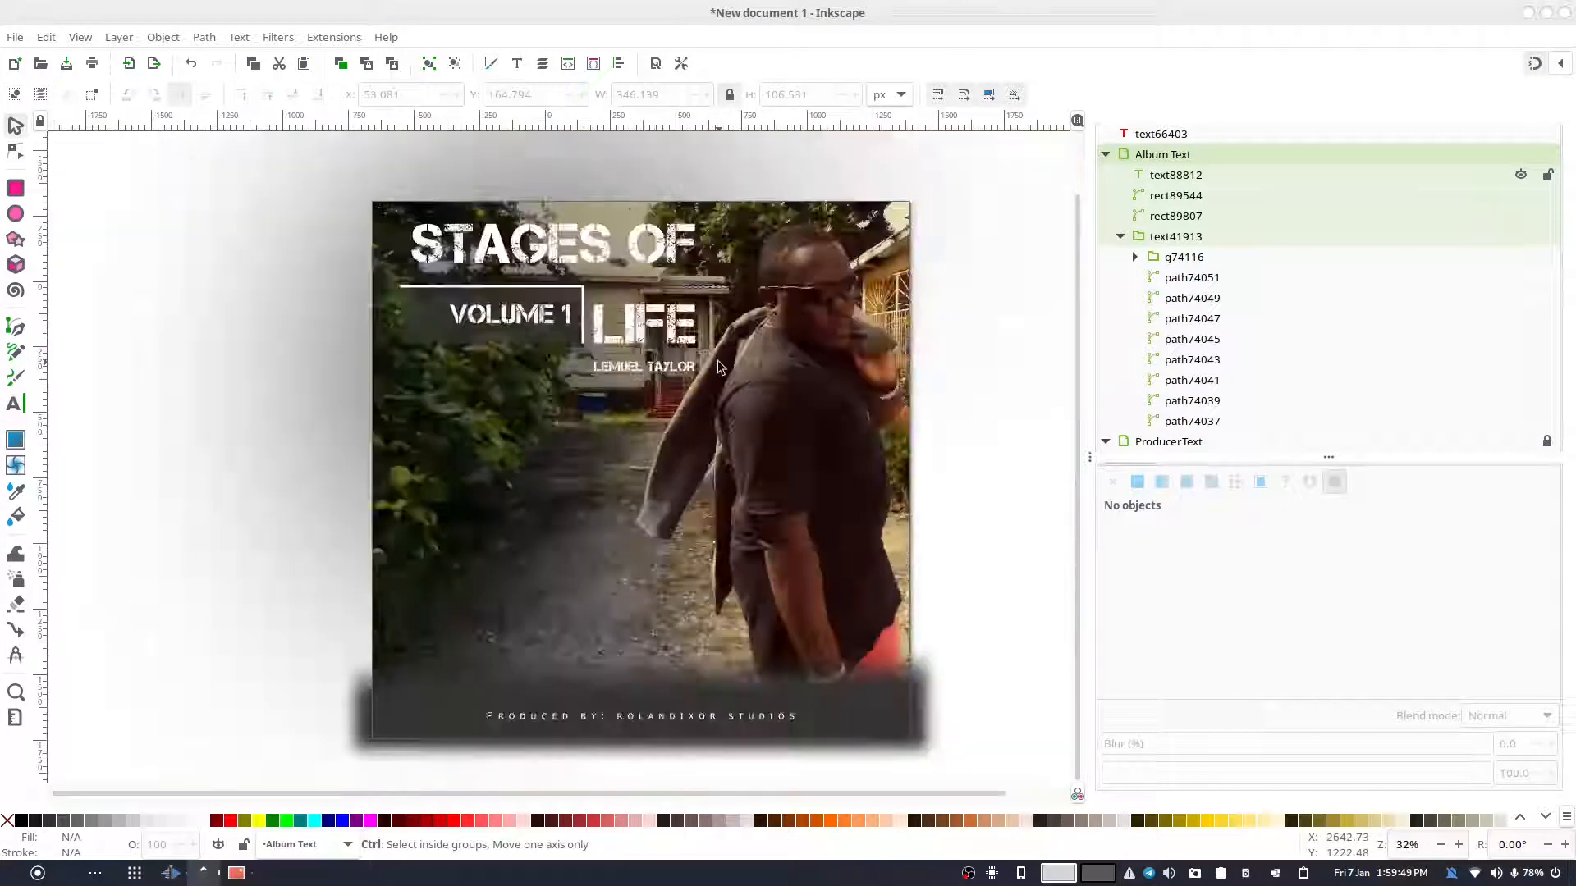
scroll(720, 367, up, 2)
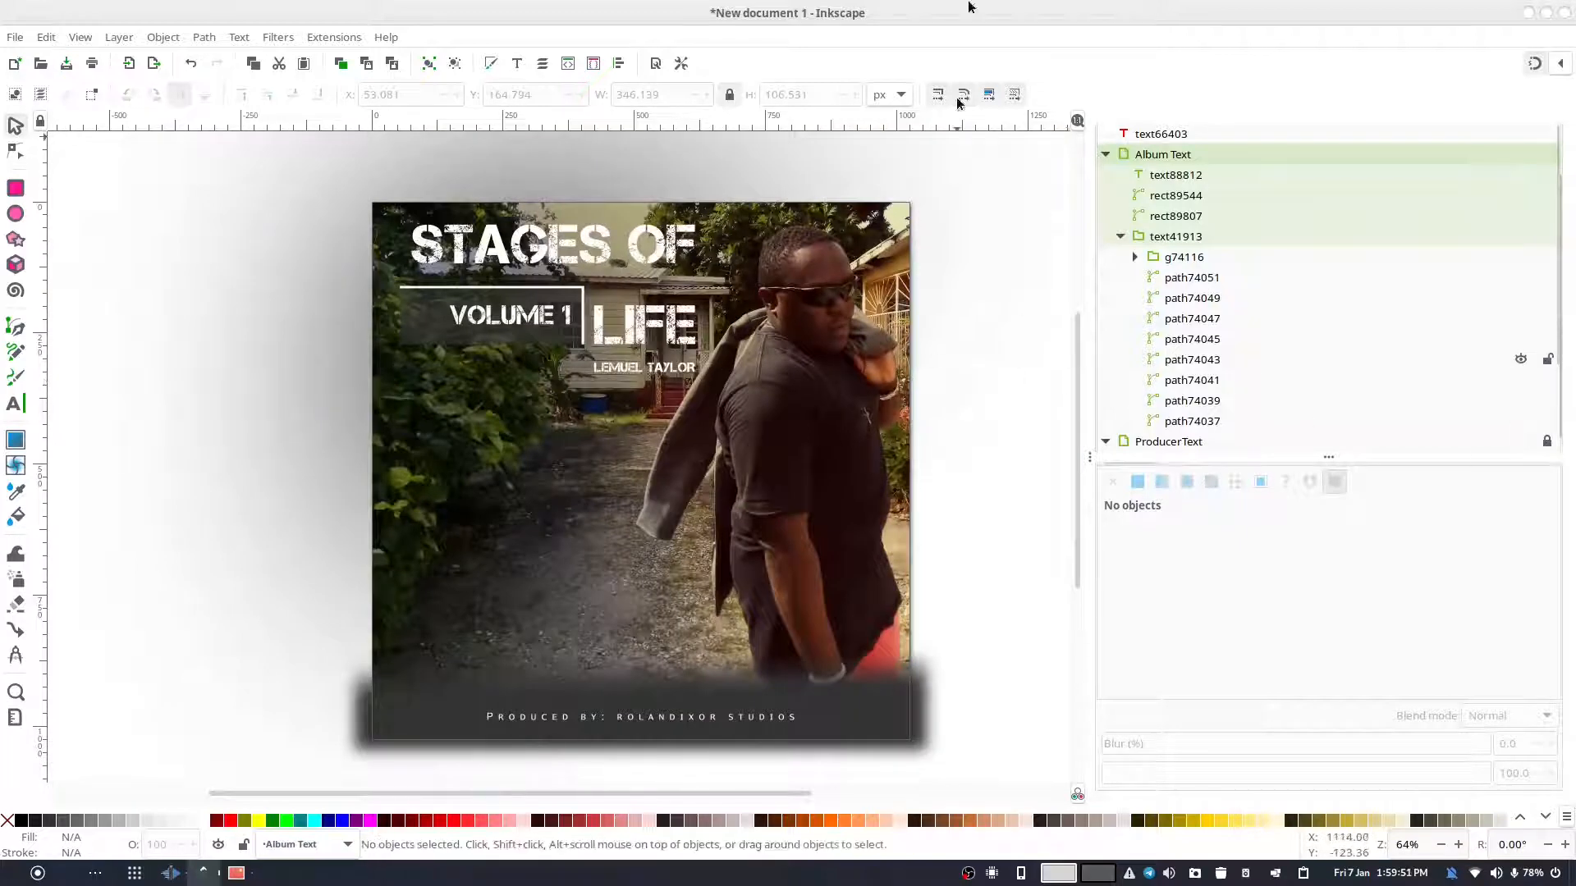
click(1106, 156)
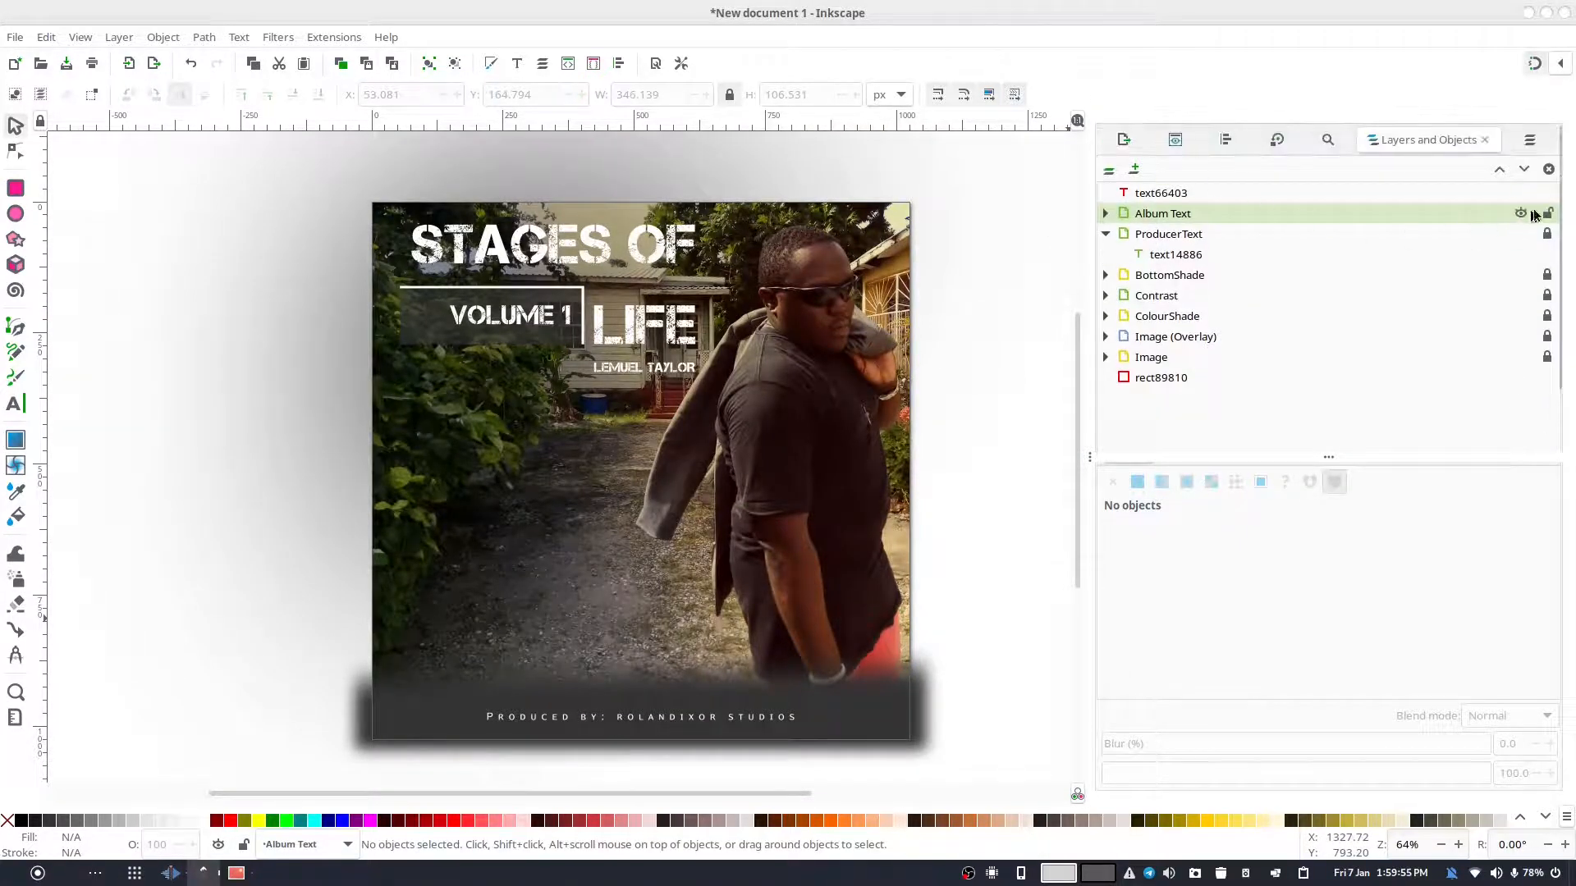
mouse_move(1176, 198)
mouse_down()
mouse_move(1218, 226)
mouse_move(1118, 207)
mouse_move(1194, 200)
mouse_up()
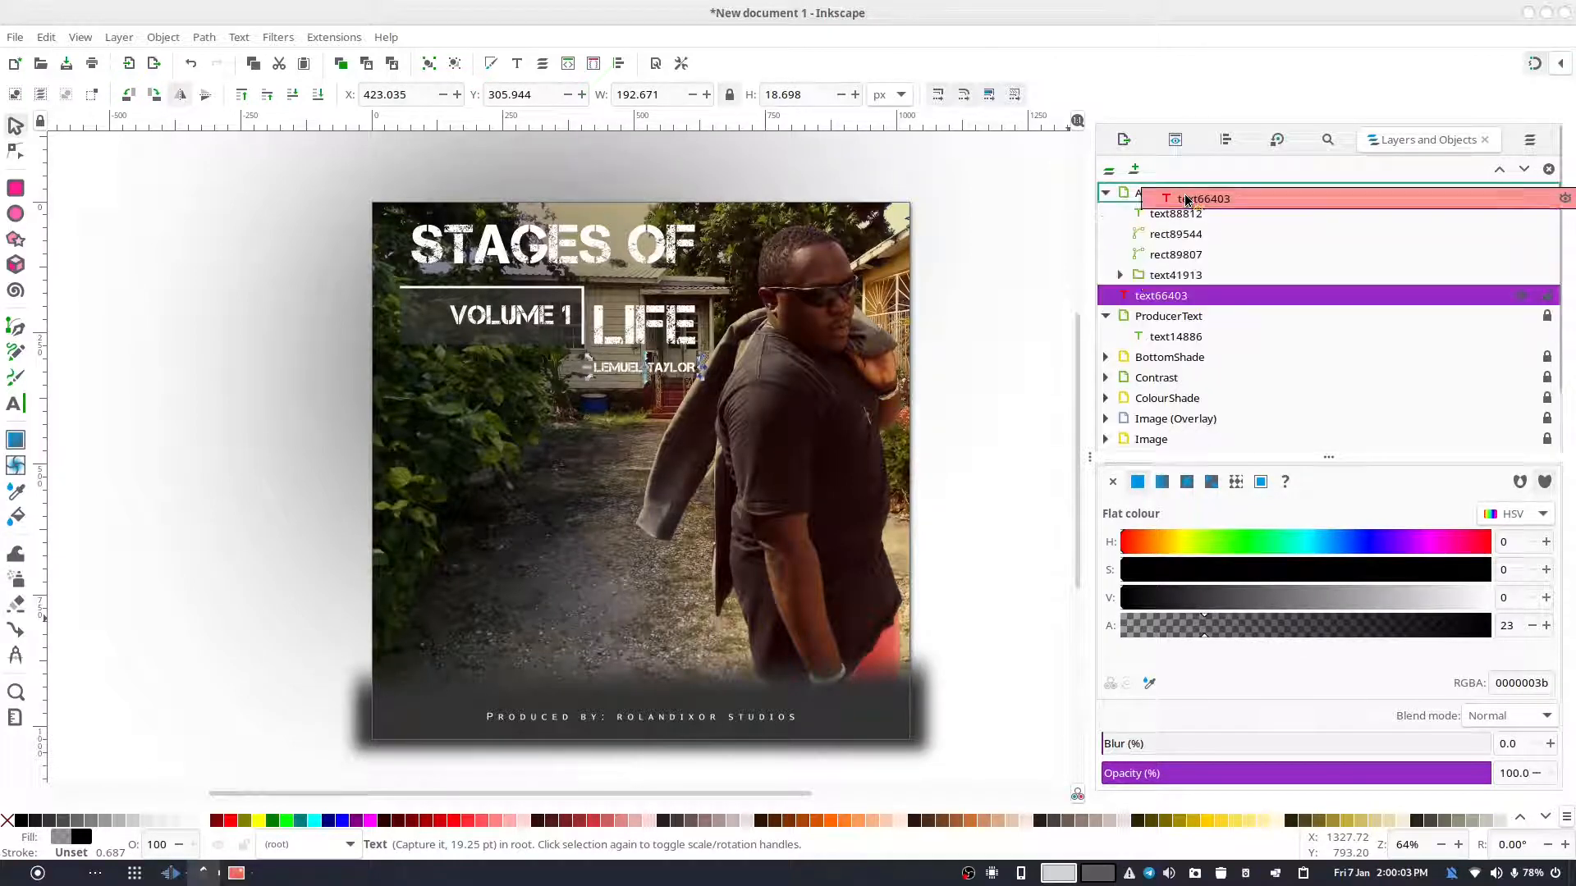
click(1106, 195)
click(1547, 192)
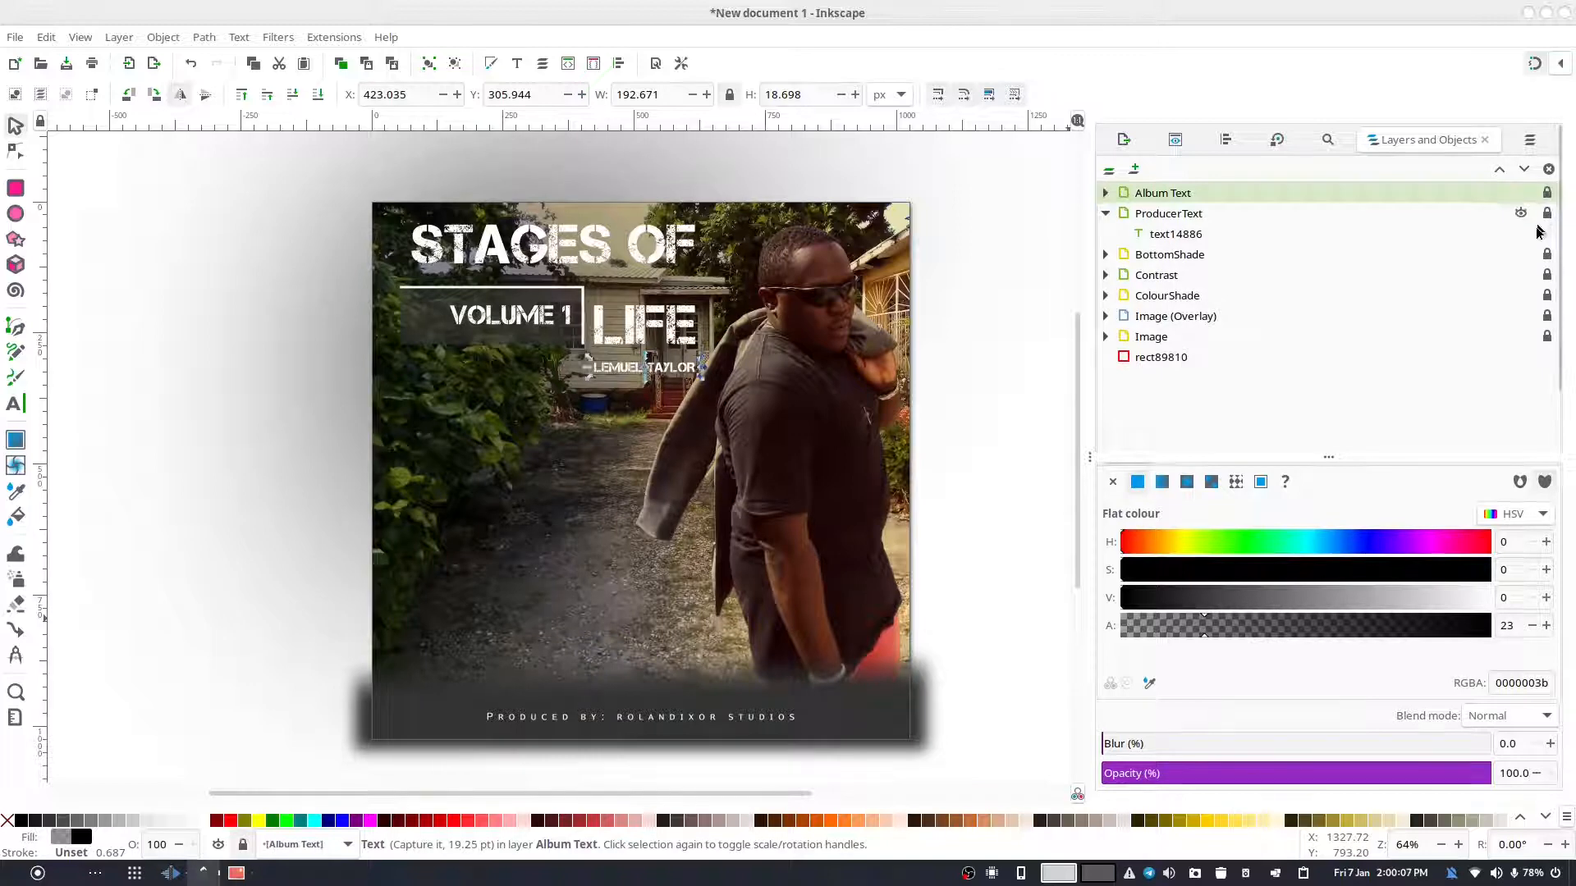
- Collapse the ProducerText layer and add a new layer named "Stages" directly above the Contrast layer
click(1424, 236)
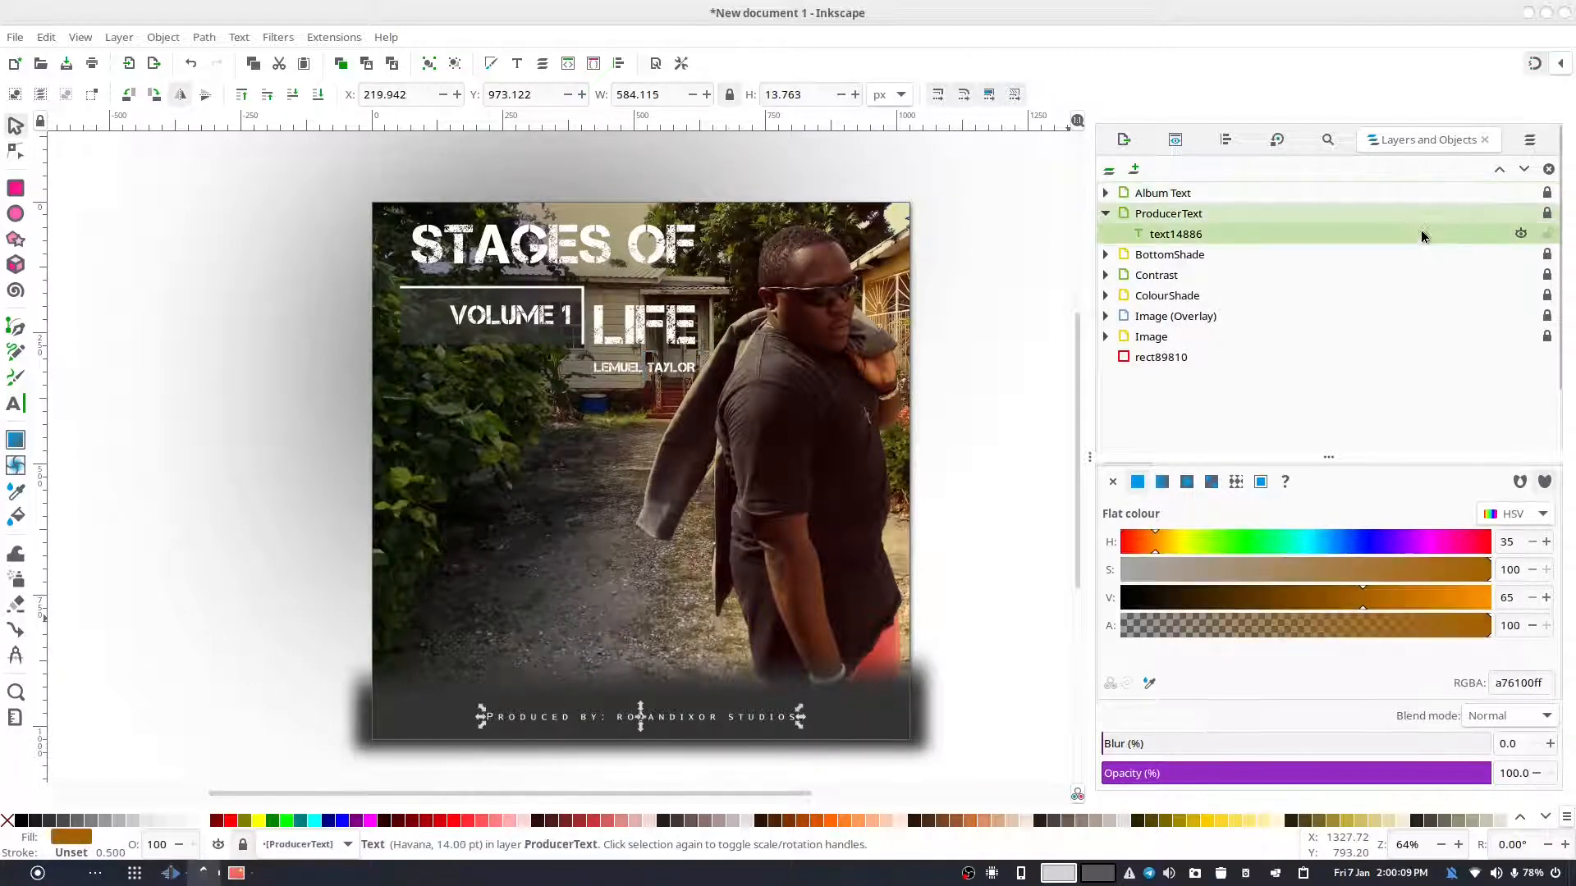
click(1106, 214)
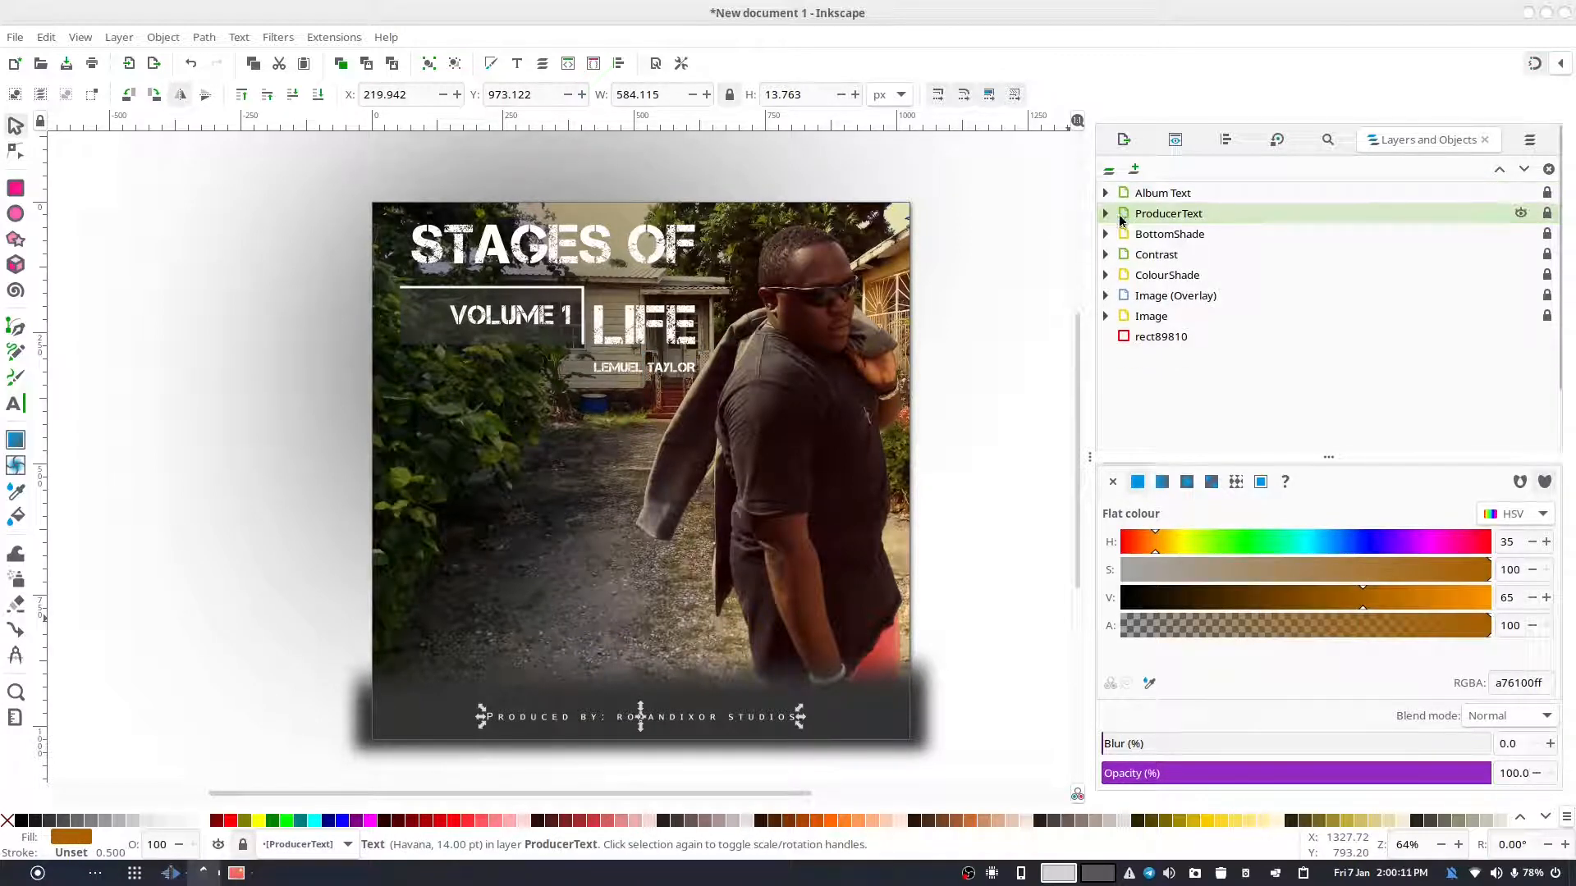
click(1155, 197)
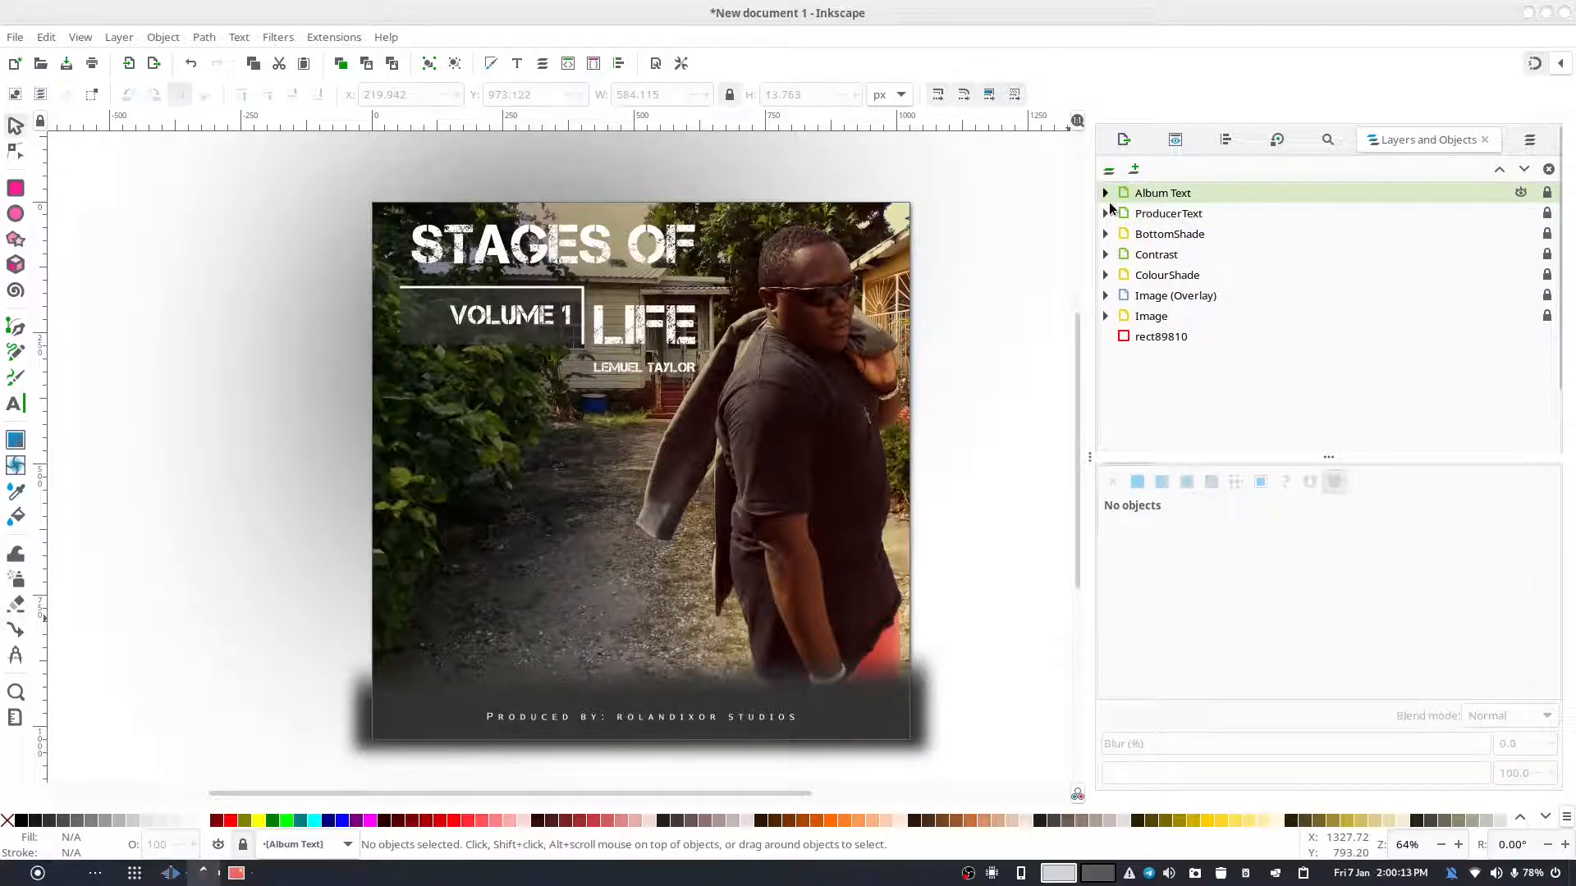
click(1155, 255)
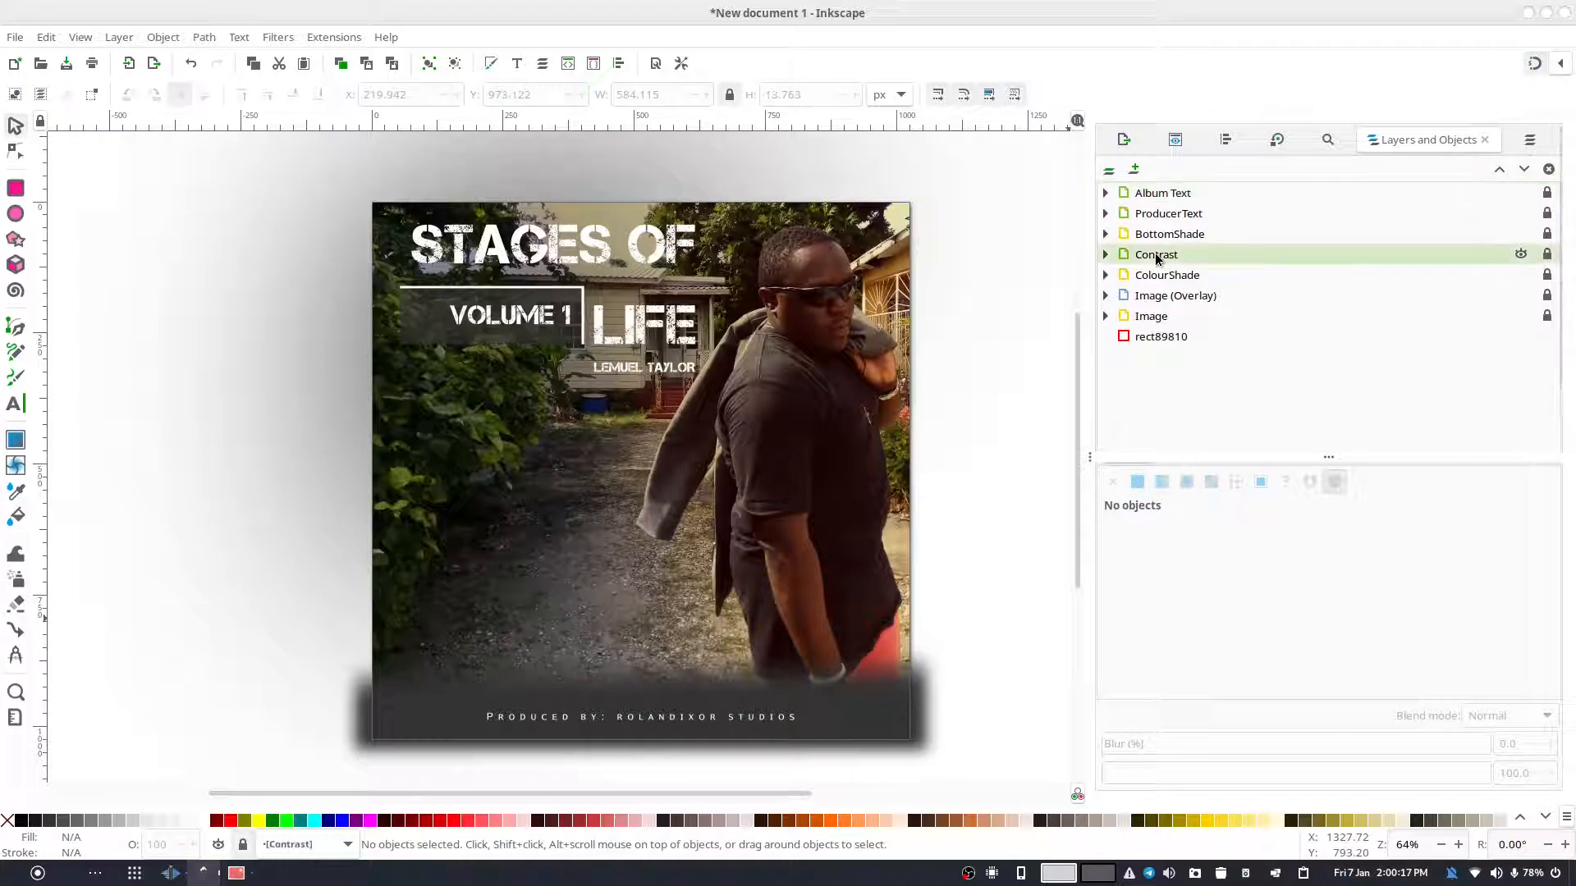
click(1135, 171)
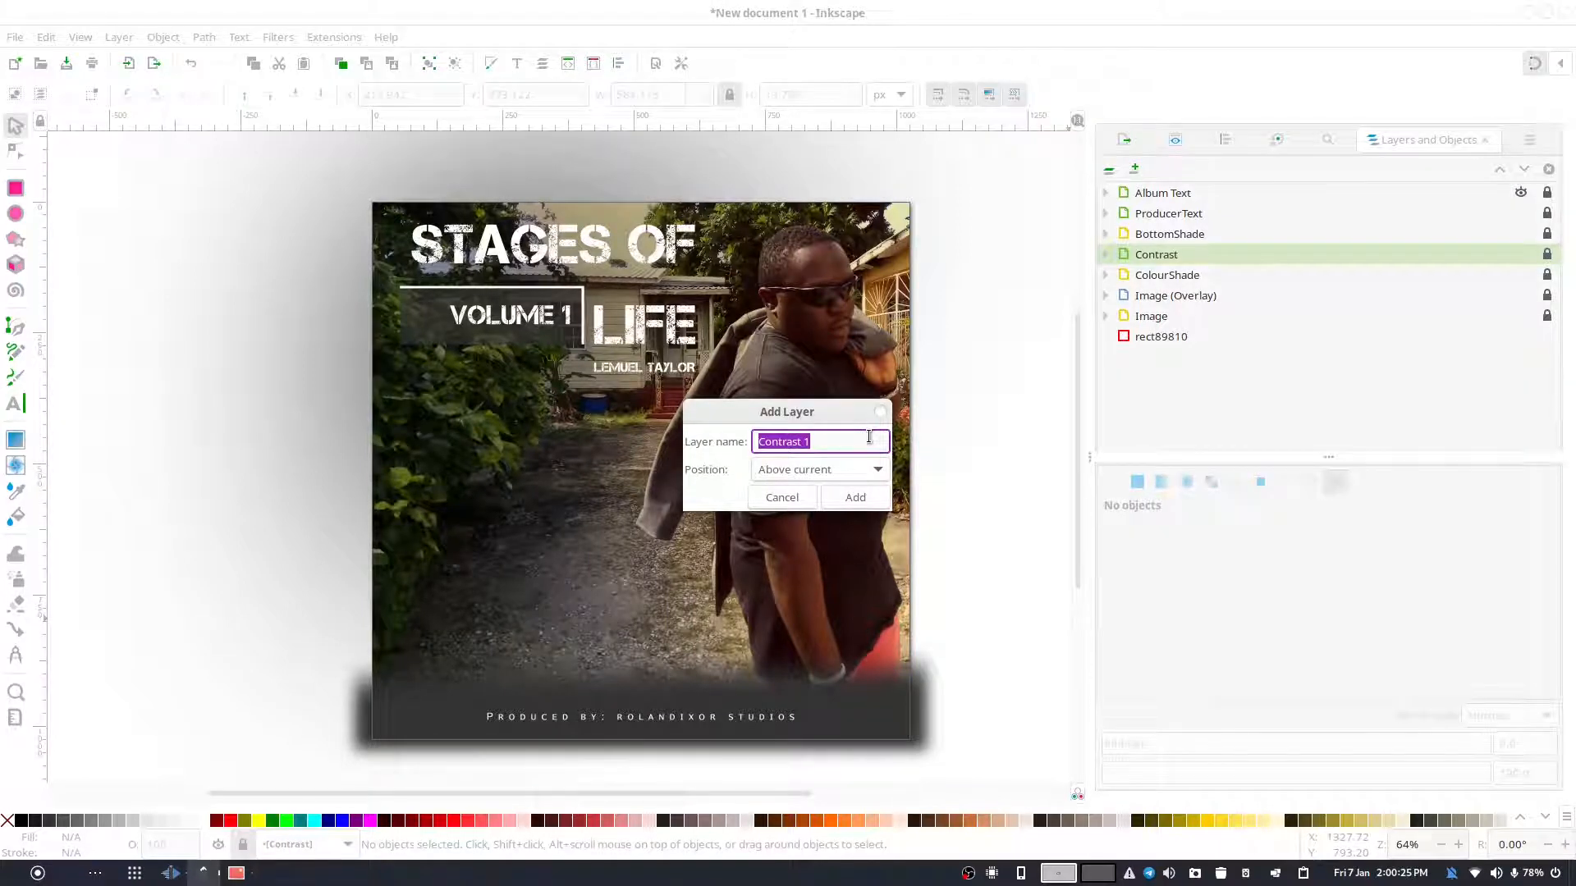
text(Str)
text(ges)
click(855, 498)
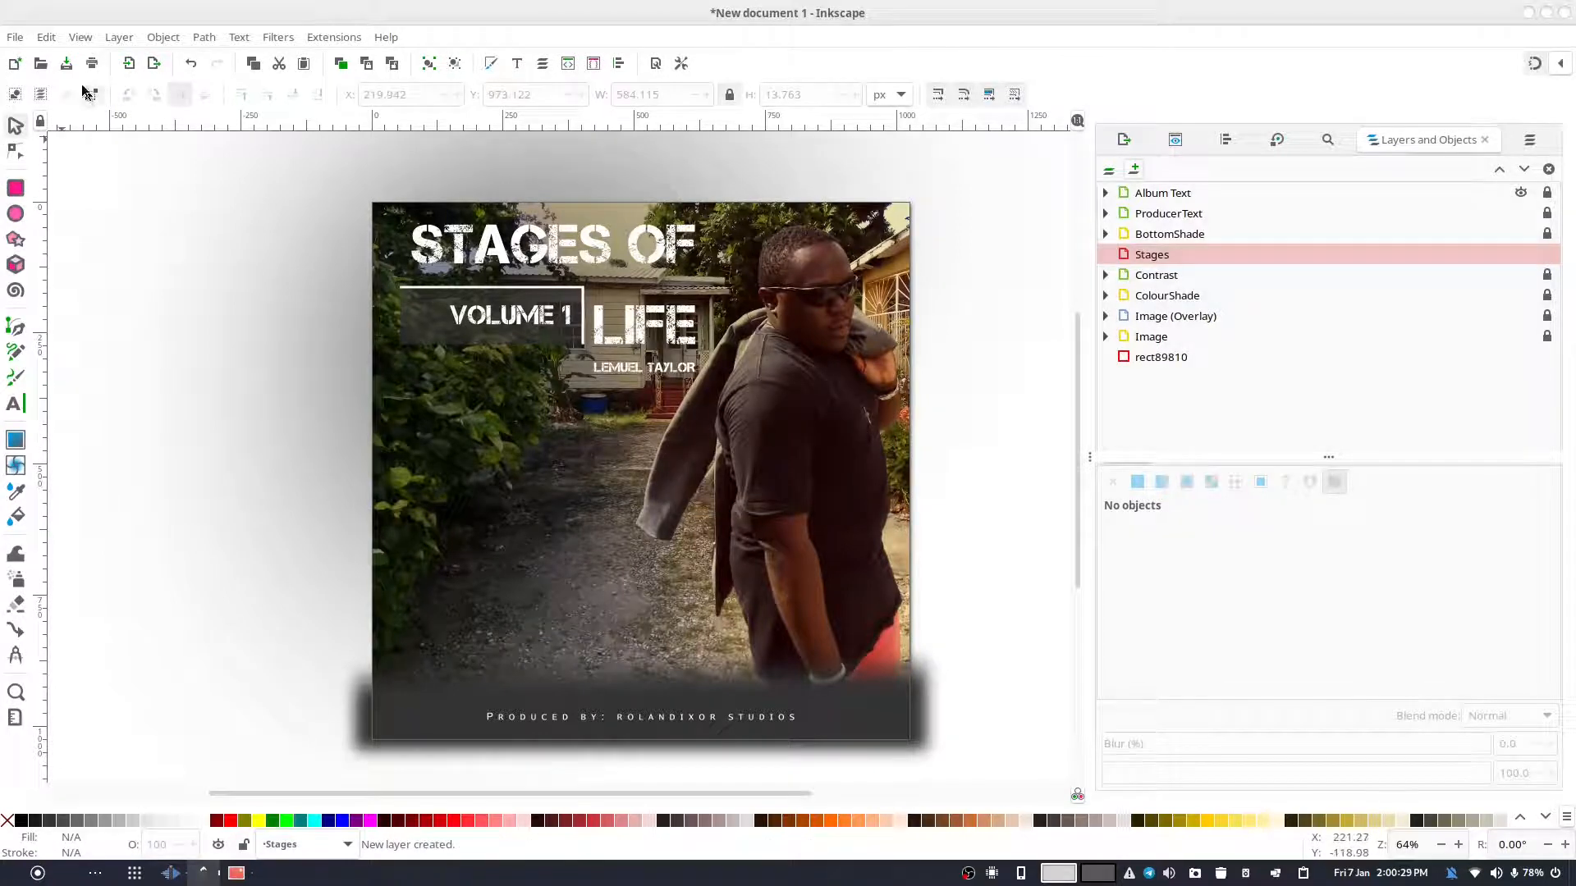
- Draw a full-height translucent dark rectangle over the cover's right part and size it 1024/5 (204.8) px wide by 1024 px high
click(16, 189)
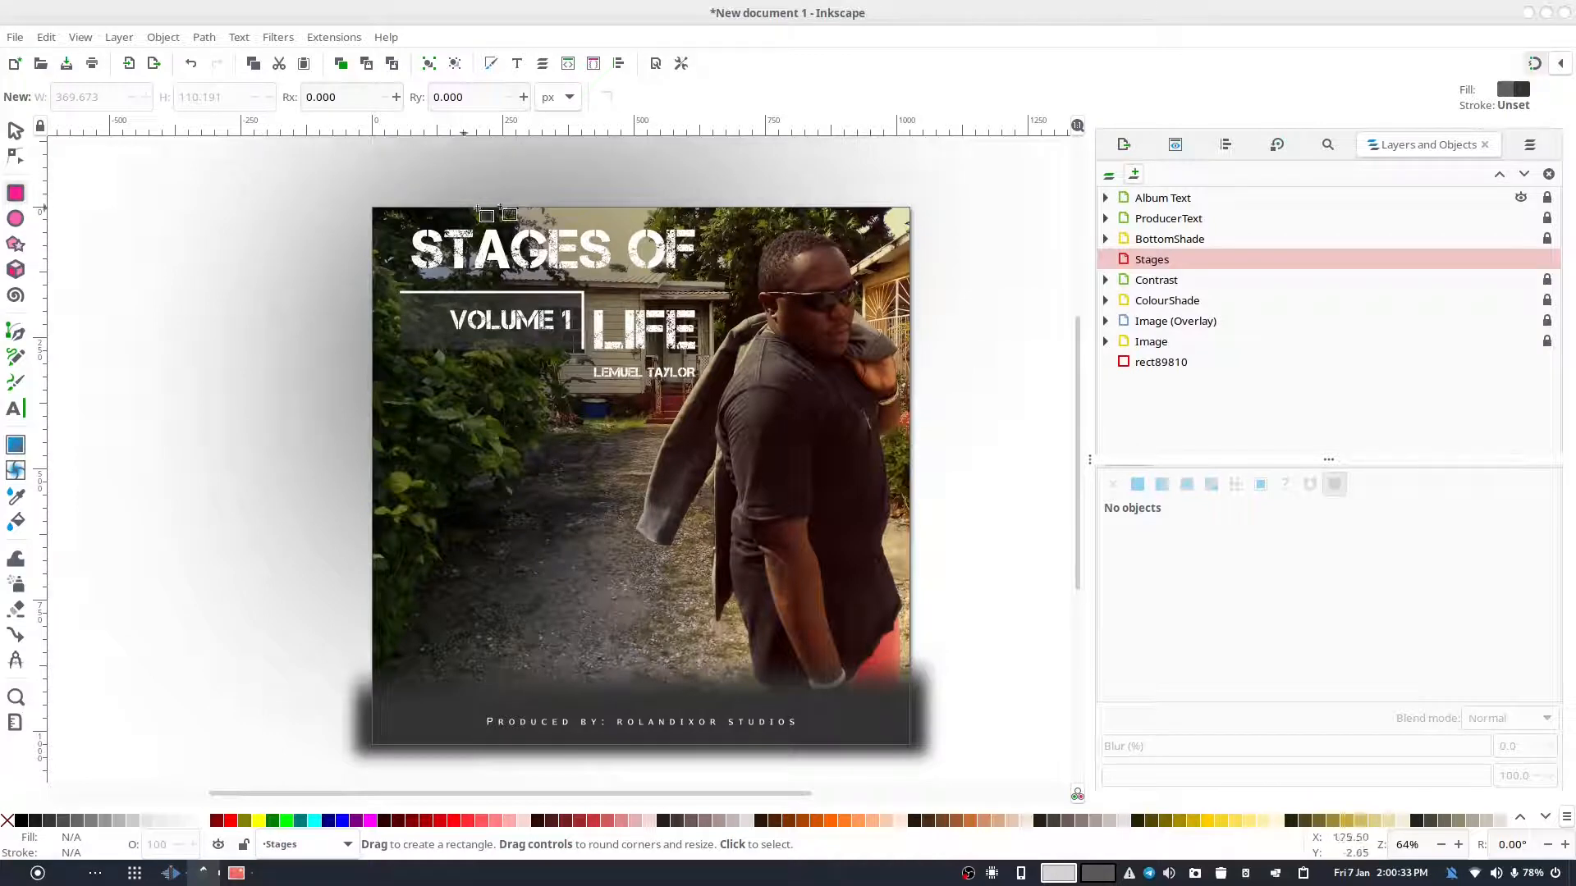
drag(719, 209, 911, 745)
double_click(134, 95)
click(135, 93)
triple_click(136, 94)
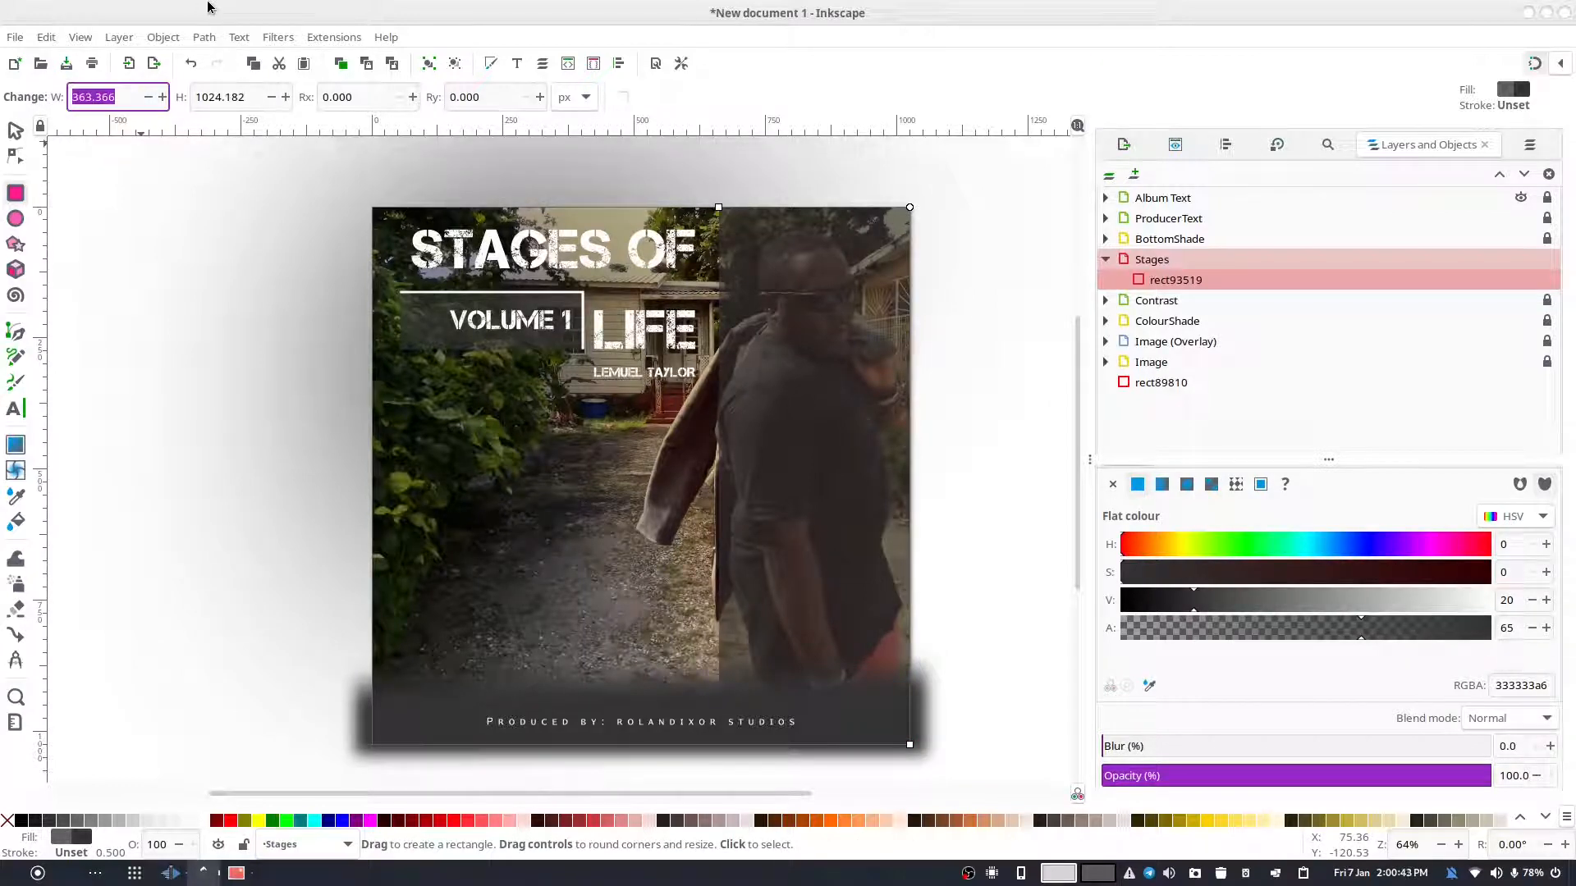
text(1024/)
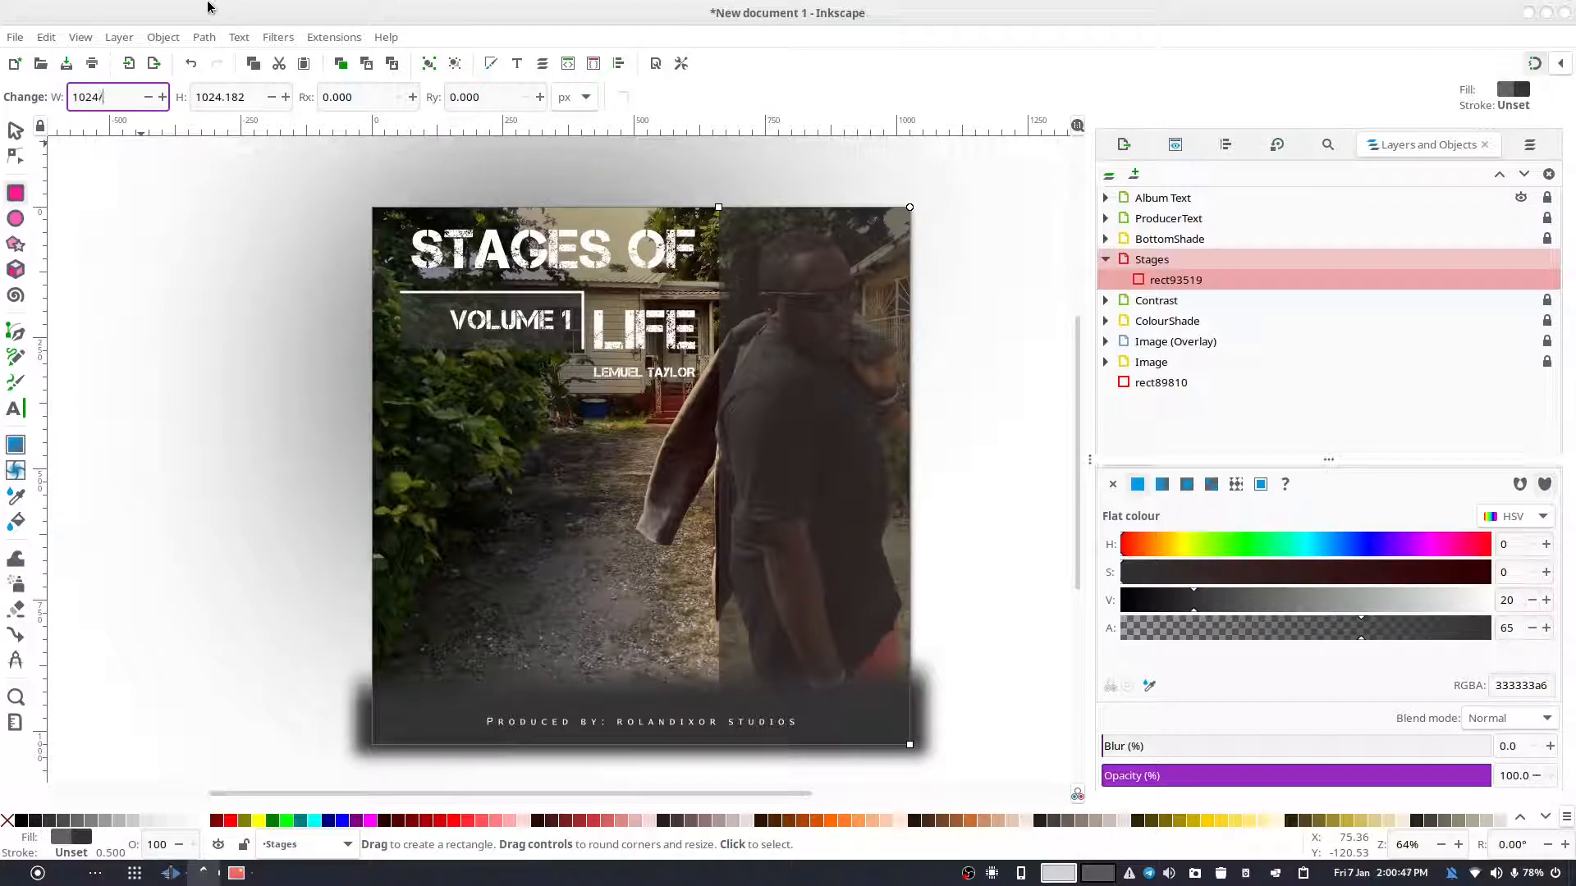
text(5)
key(Return)
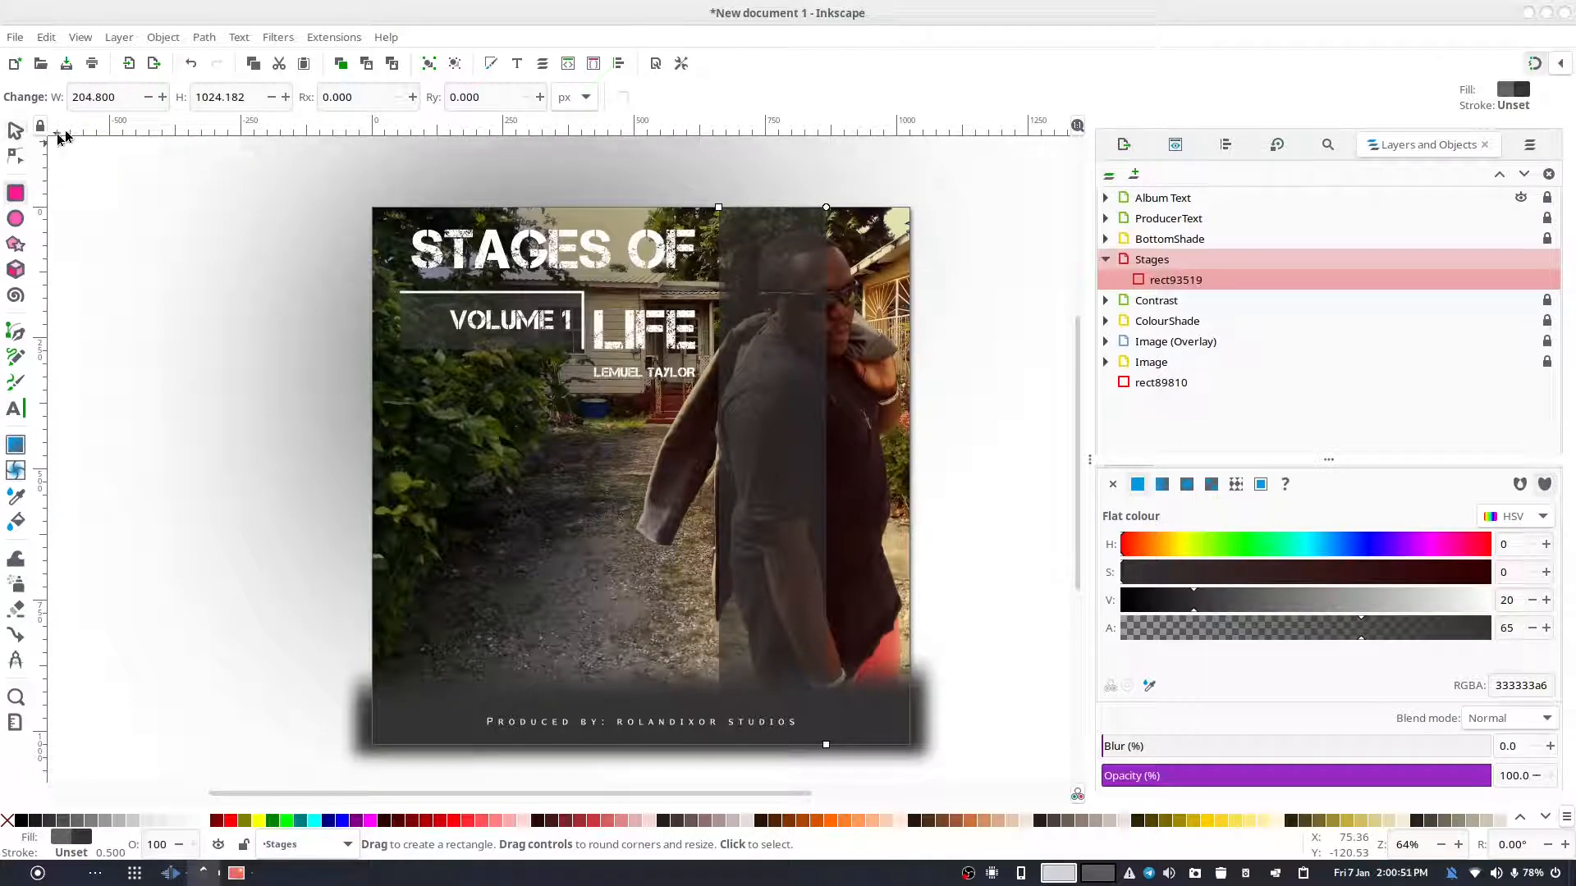
click(234, 94)
text(1)
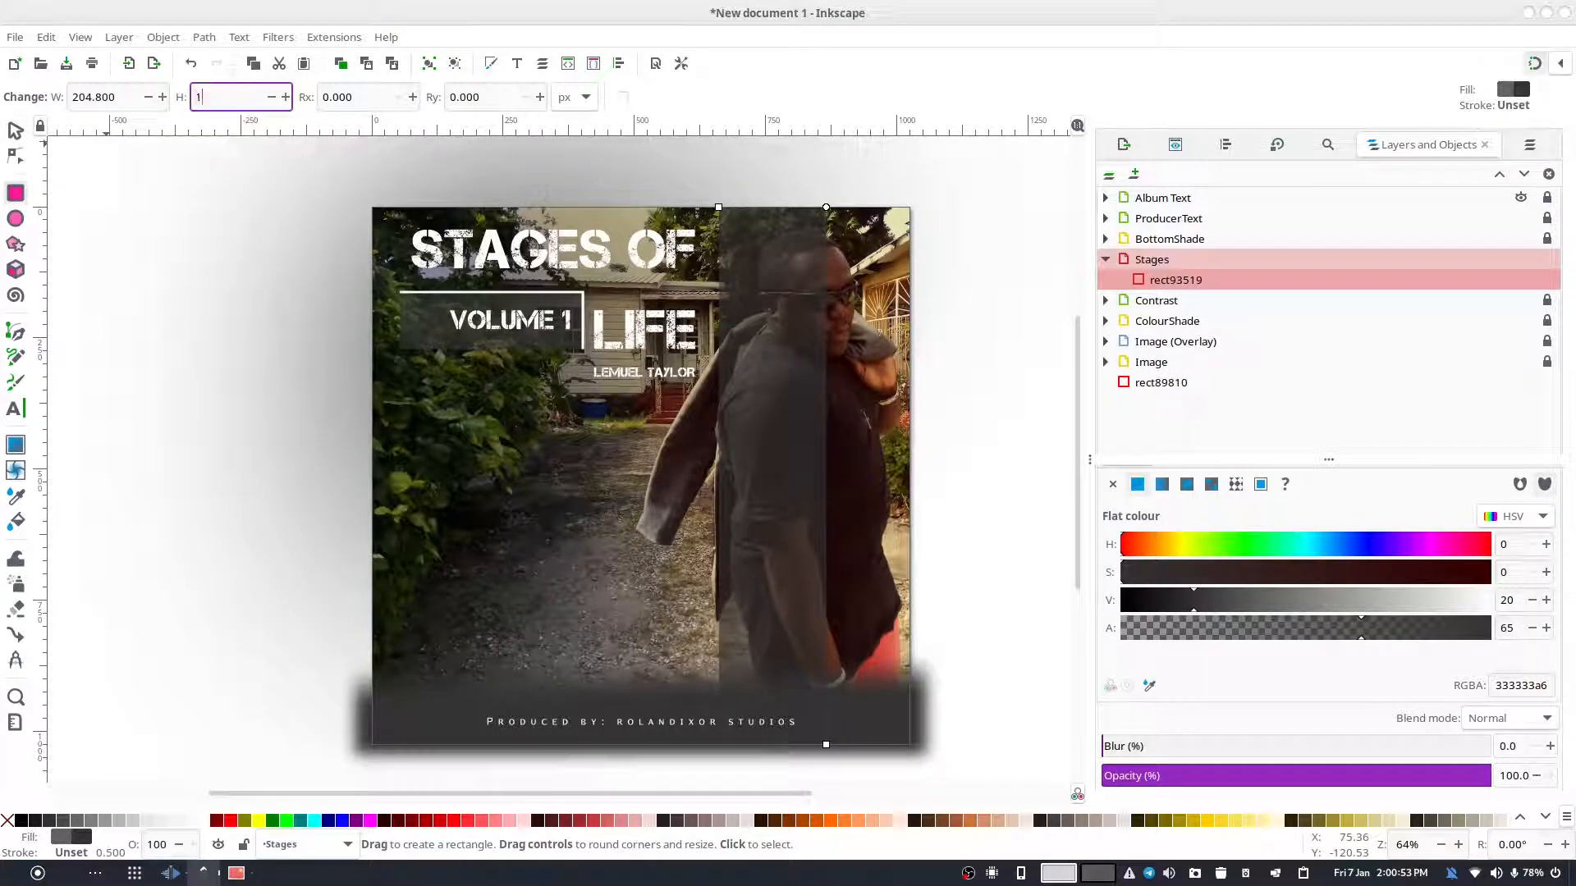
key(Return)
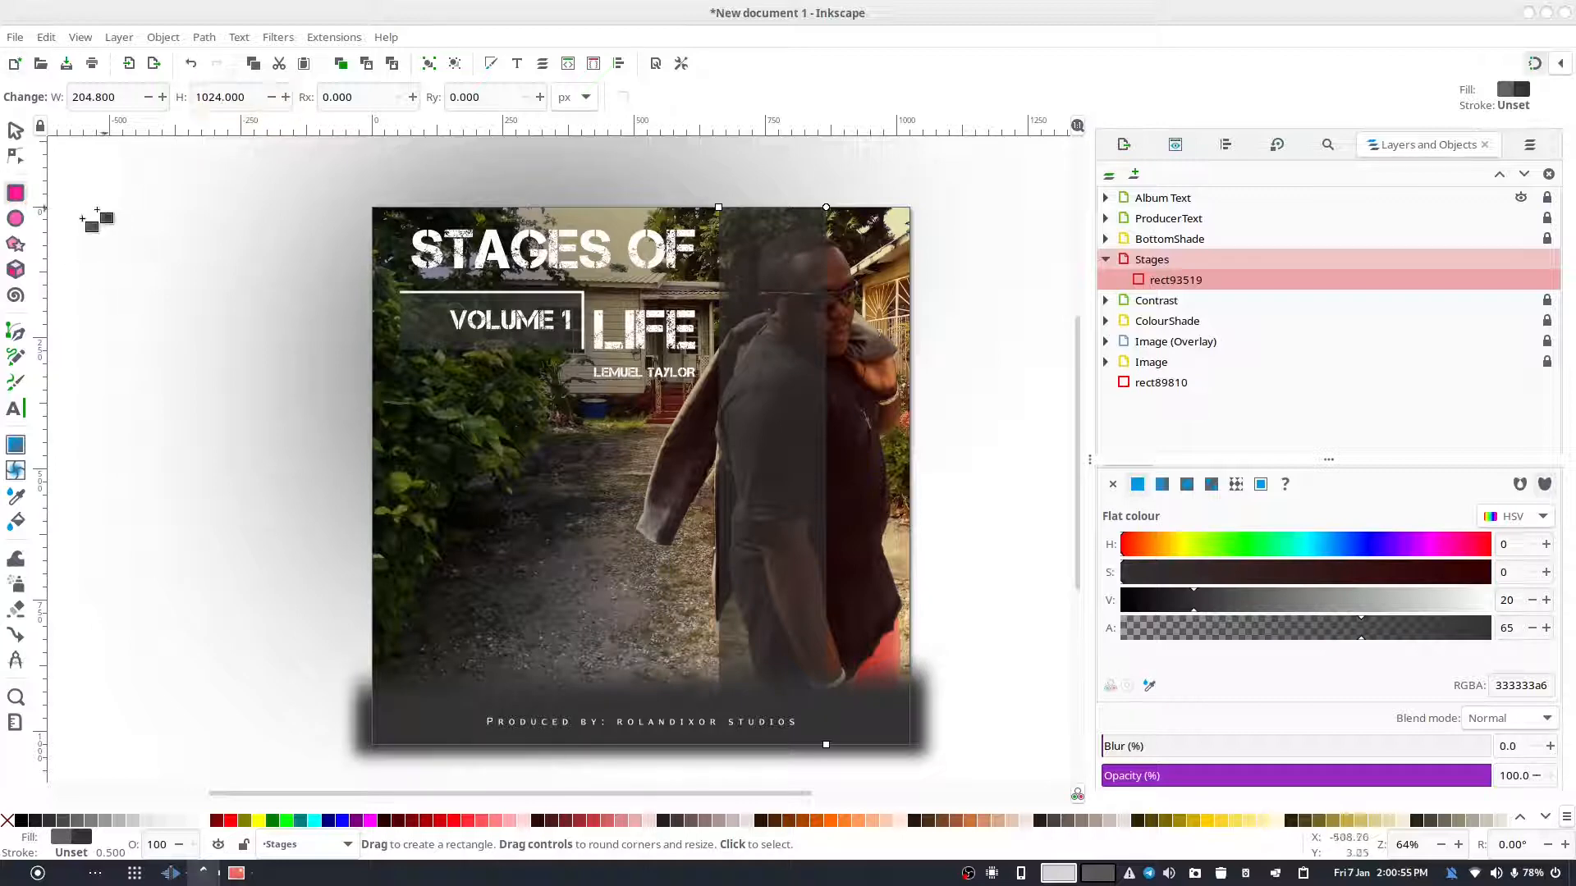
- Move the narrow dark panel flush with the cover's right edge, at an X of 819.2 px
click(15, 130)
click(932, 353)
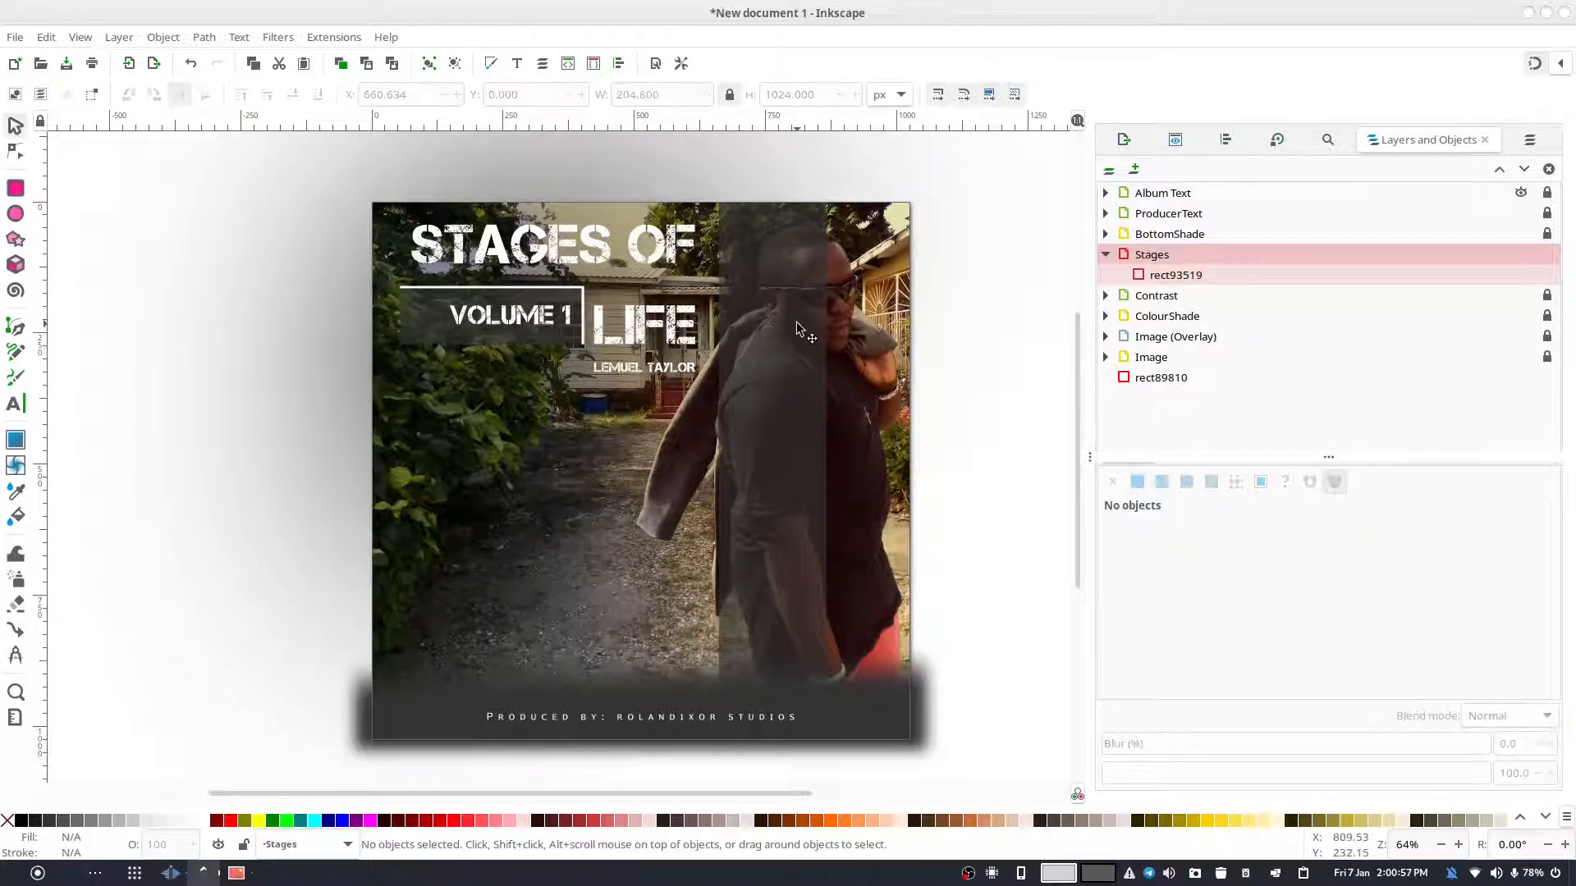
drag(796, 326, 629, 343)
- Duplicate the dark panel twice and place the copies side by side to its left, at X 614.4 and 409.6 px
key(ctrl+d)
click(932, 284)
click(927, 341)
click(758, 357)
key(ctrl+d)
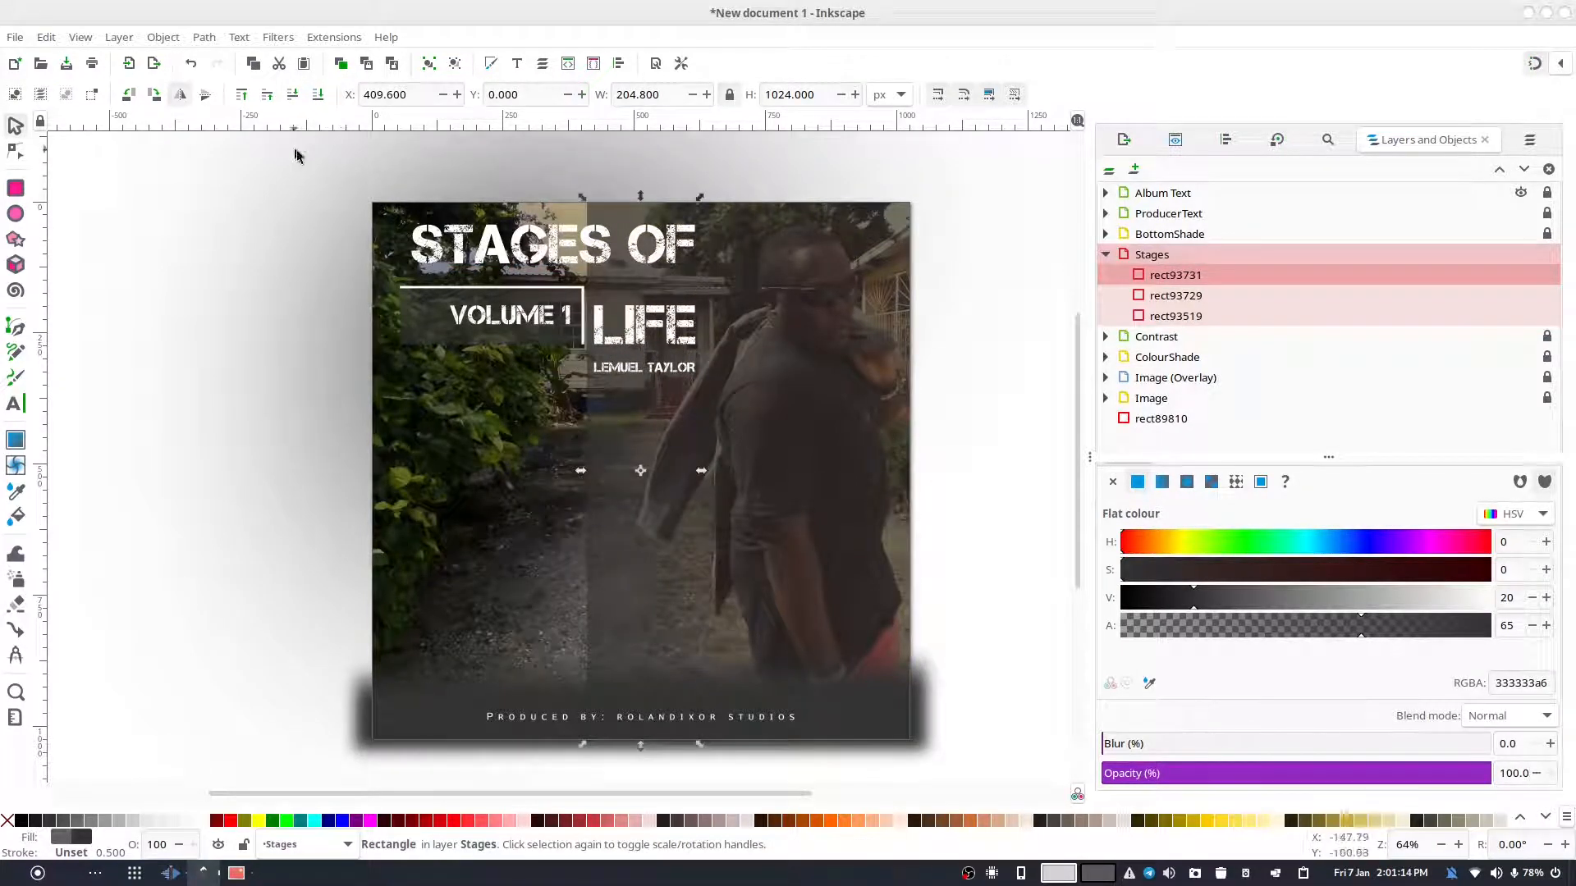
- Add two more panel copies at X 204.8 px and at the cover's left edge, covering the full width with five panels
click(1010, 403)
click(682, 512)
key(ctrl+d)
drag(649, 468, 403, 425)
click(254, 480)
click(509, 440)
key(ctrl+d)
click(940, 345)
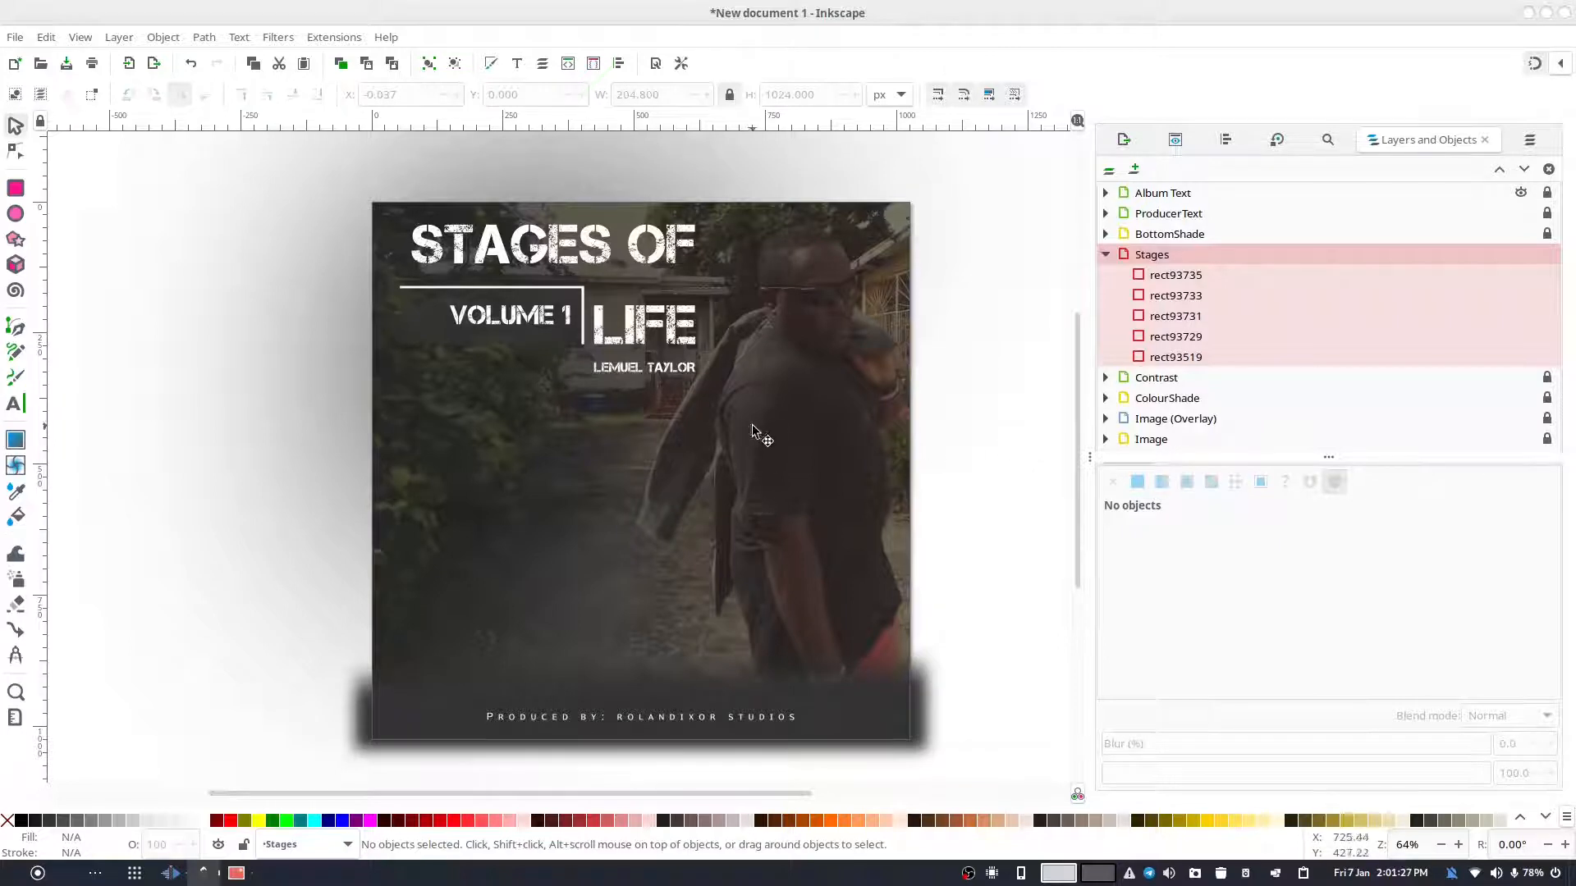
- Duplicate all five panels in place and remove the fill from the copies
click(873, 251)
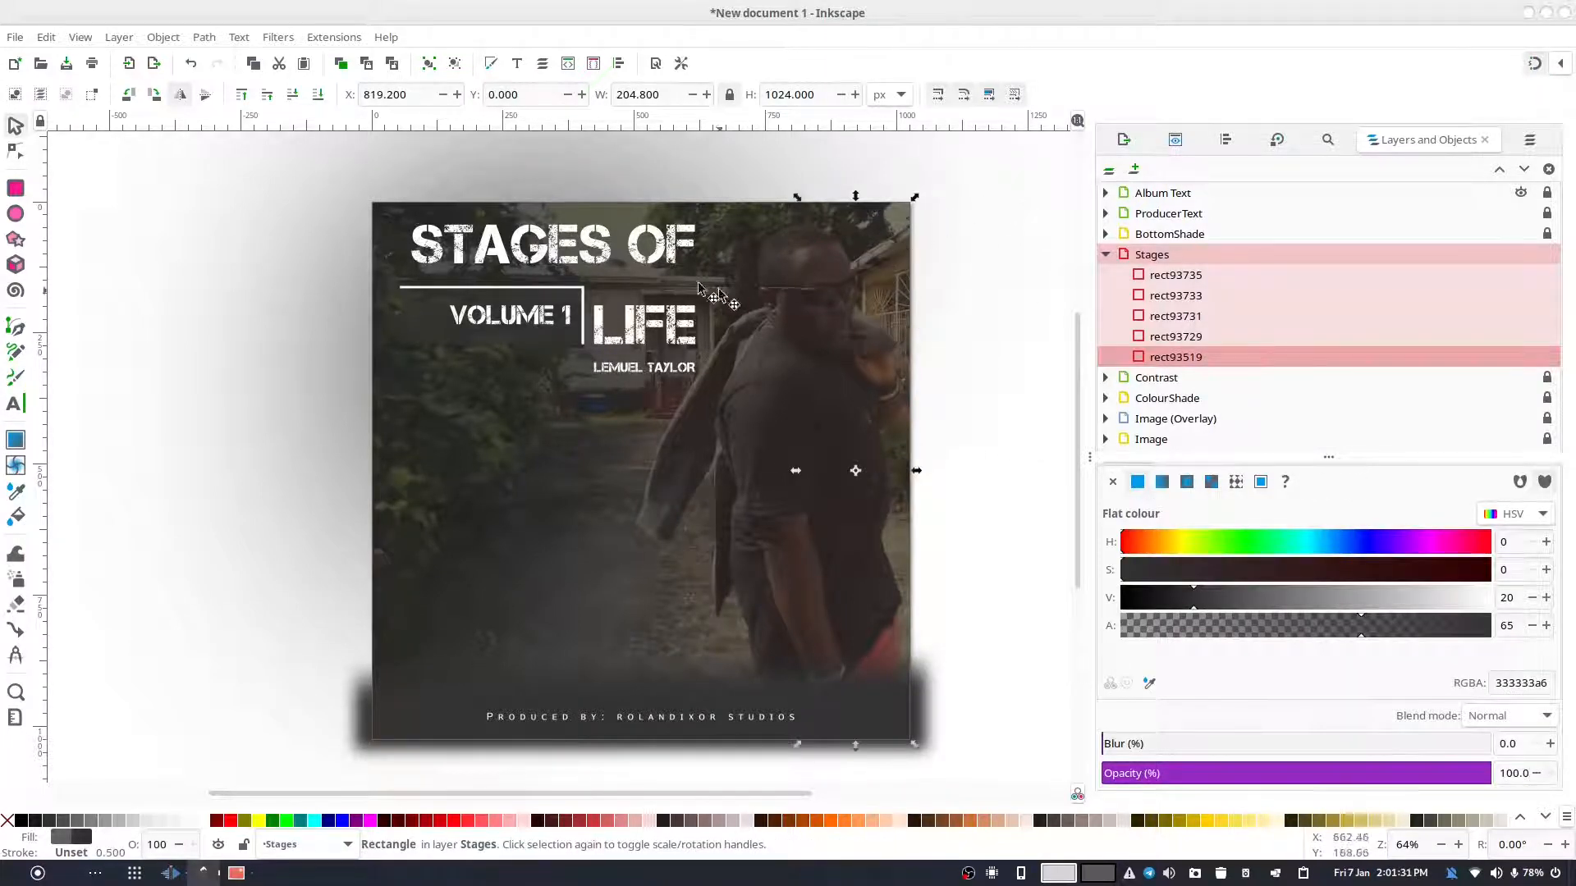
key(ctrl+a)
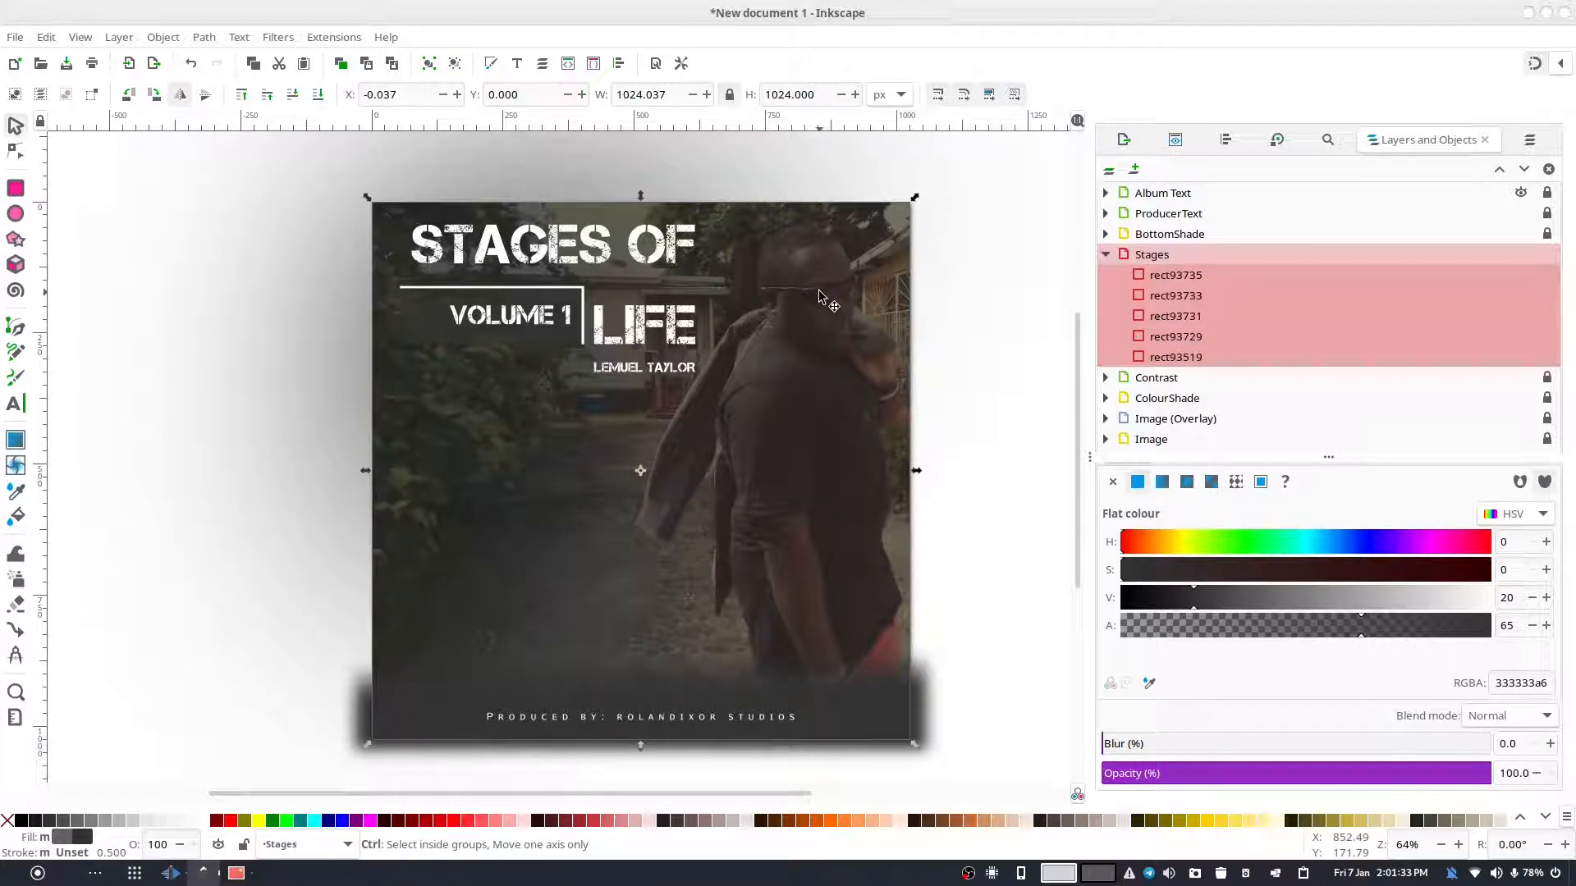
key(ctrl+d)
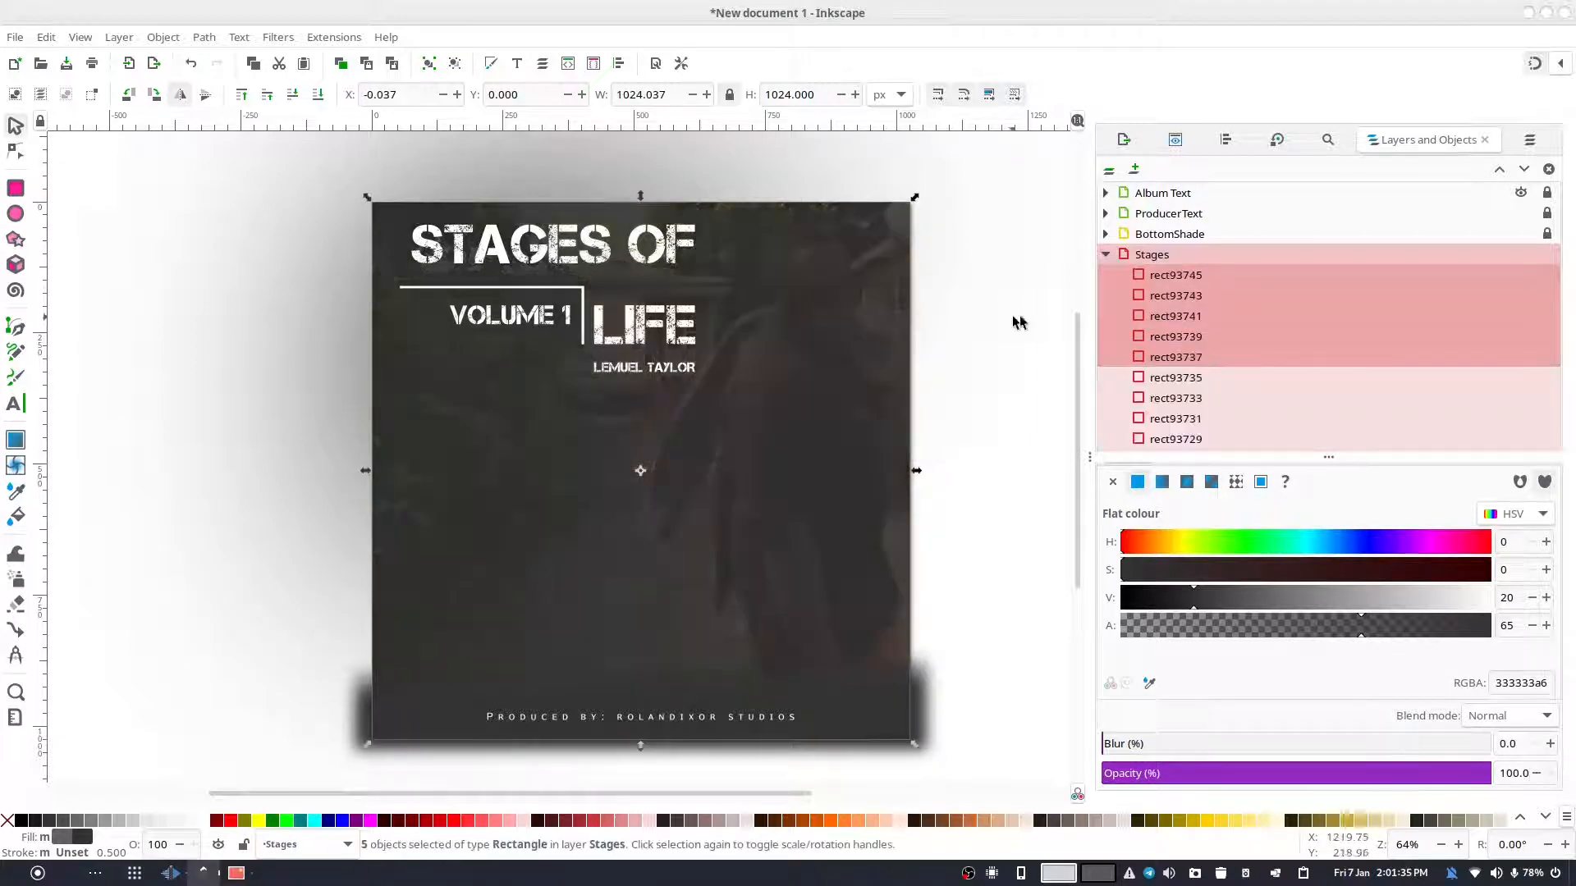
click(1114, 483)
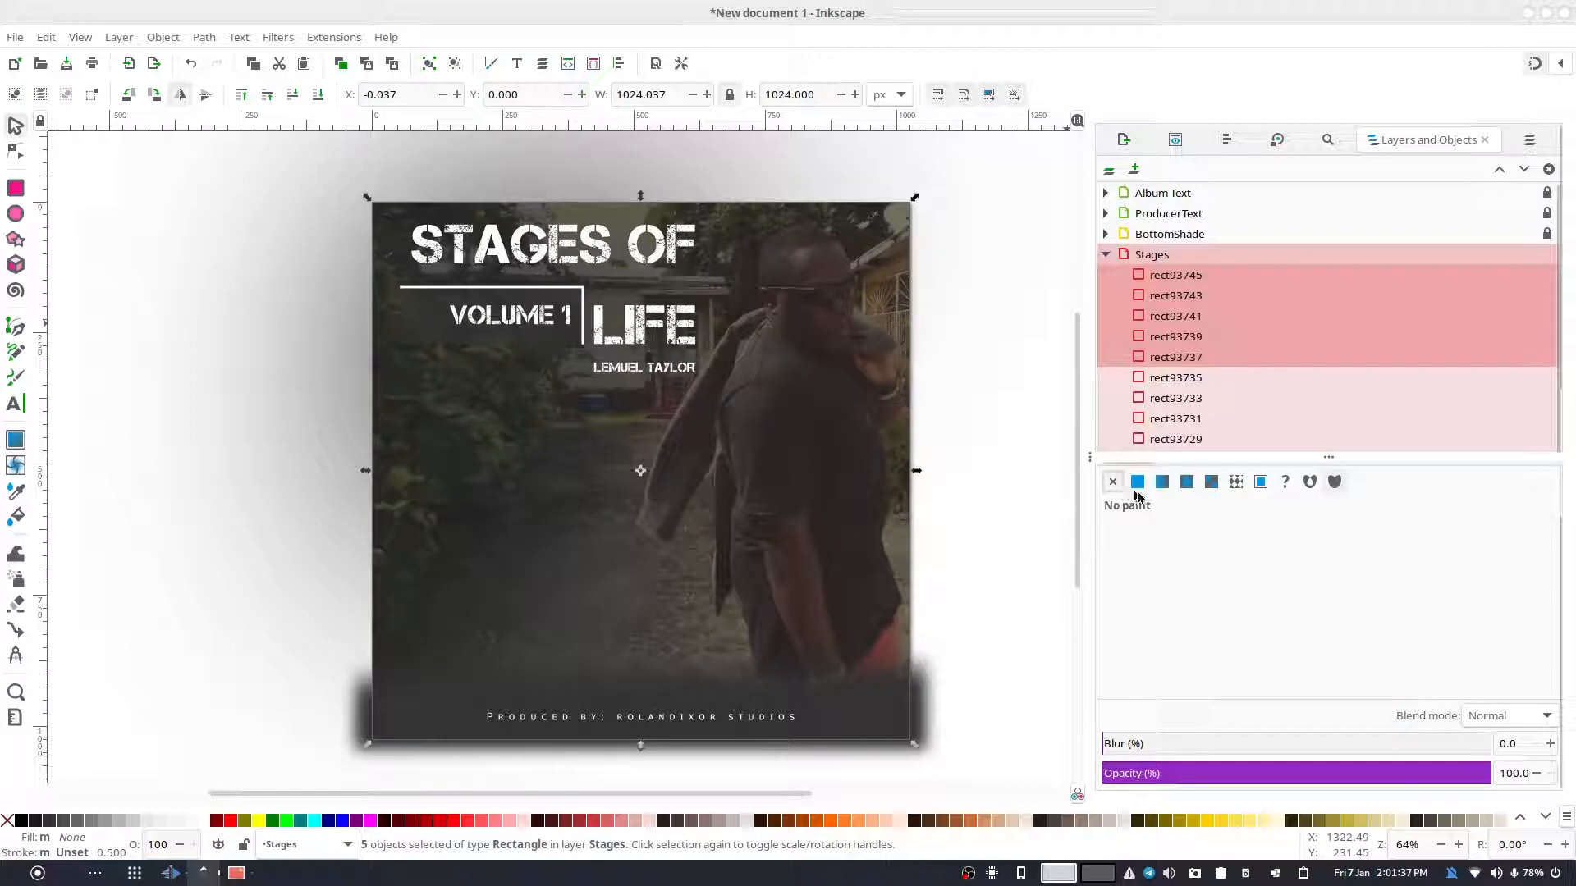
- Give the five unfilled panel copies a flat, fully opaque white stroke (ffffffff)
scroll(1183, 525, up, 2)
click(1182, 513)
click(1137, 544)
drag(1234, 654, 1490, 658)
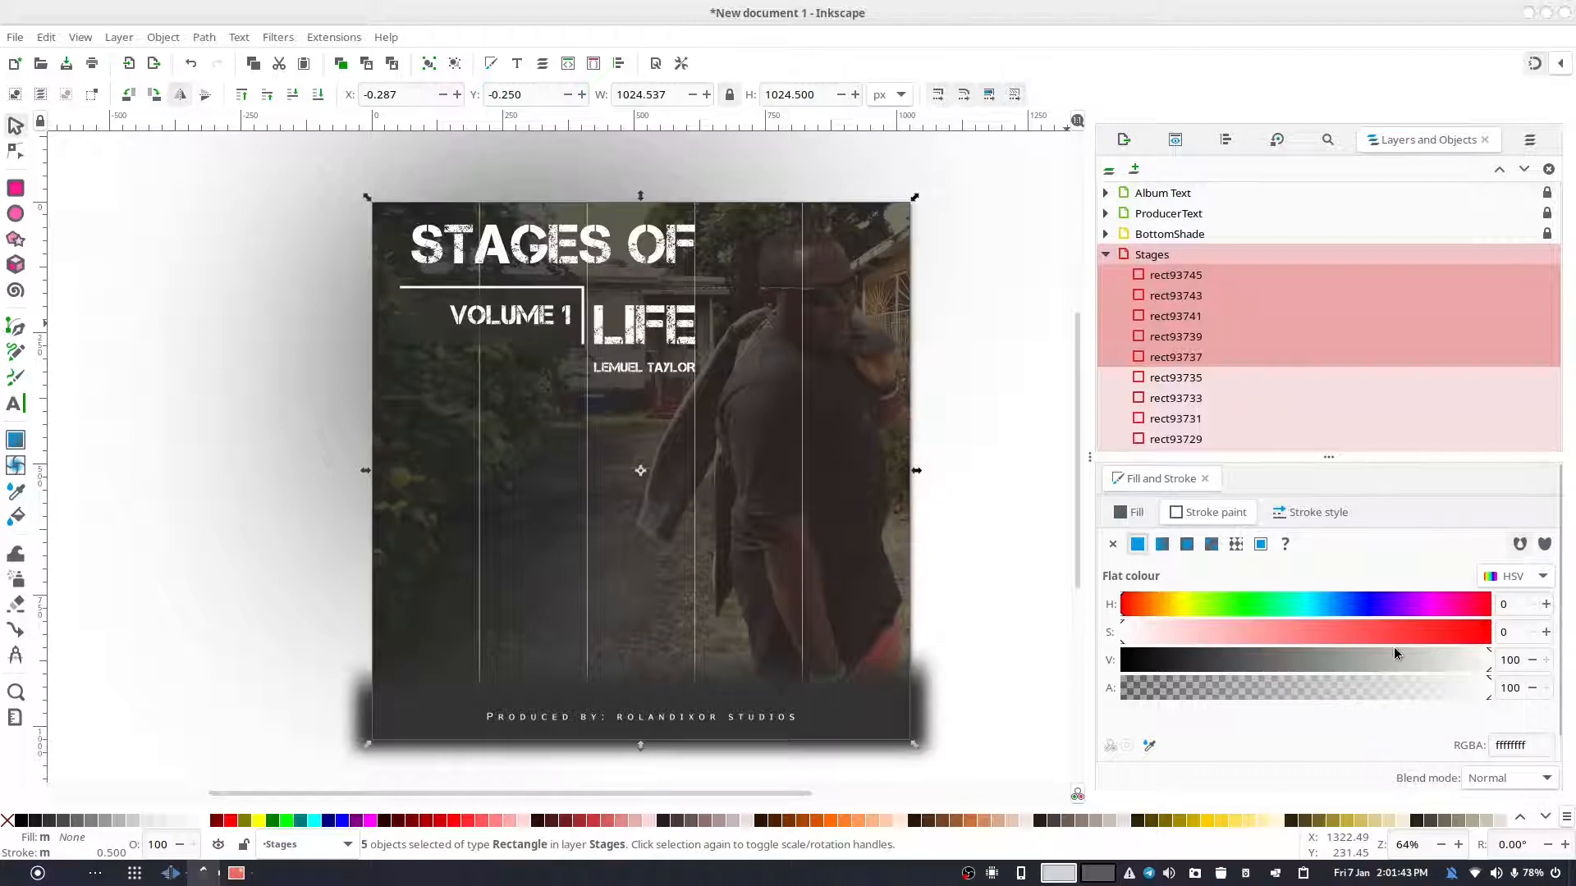
- Set the stroke width of the five white panel outlines to 3.5 px and deselect them
click(1297, 517)
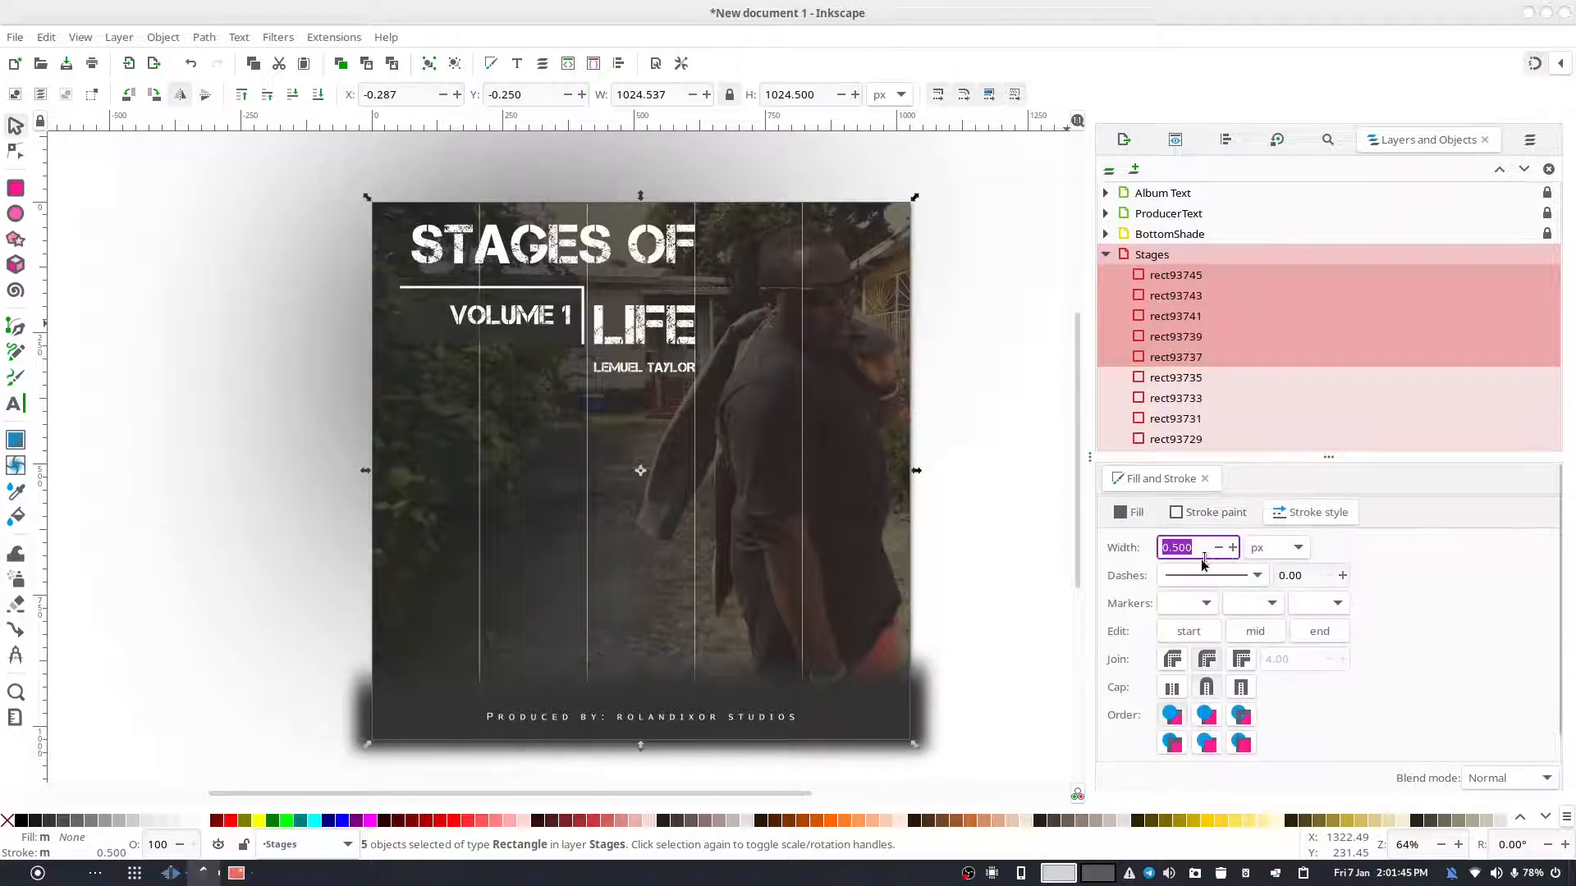
double_click(1230, 551)
double_click(1232, 552)
triple_click(1235, 554)
triple_click(1234, 555)
double_click(1236, 558)
double_click(1232, 548)
click(1232, 549)
triple_click(1239, 558)
triple_click(1242, 558)
triple_click(1232, 555)
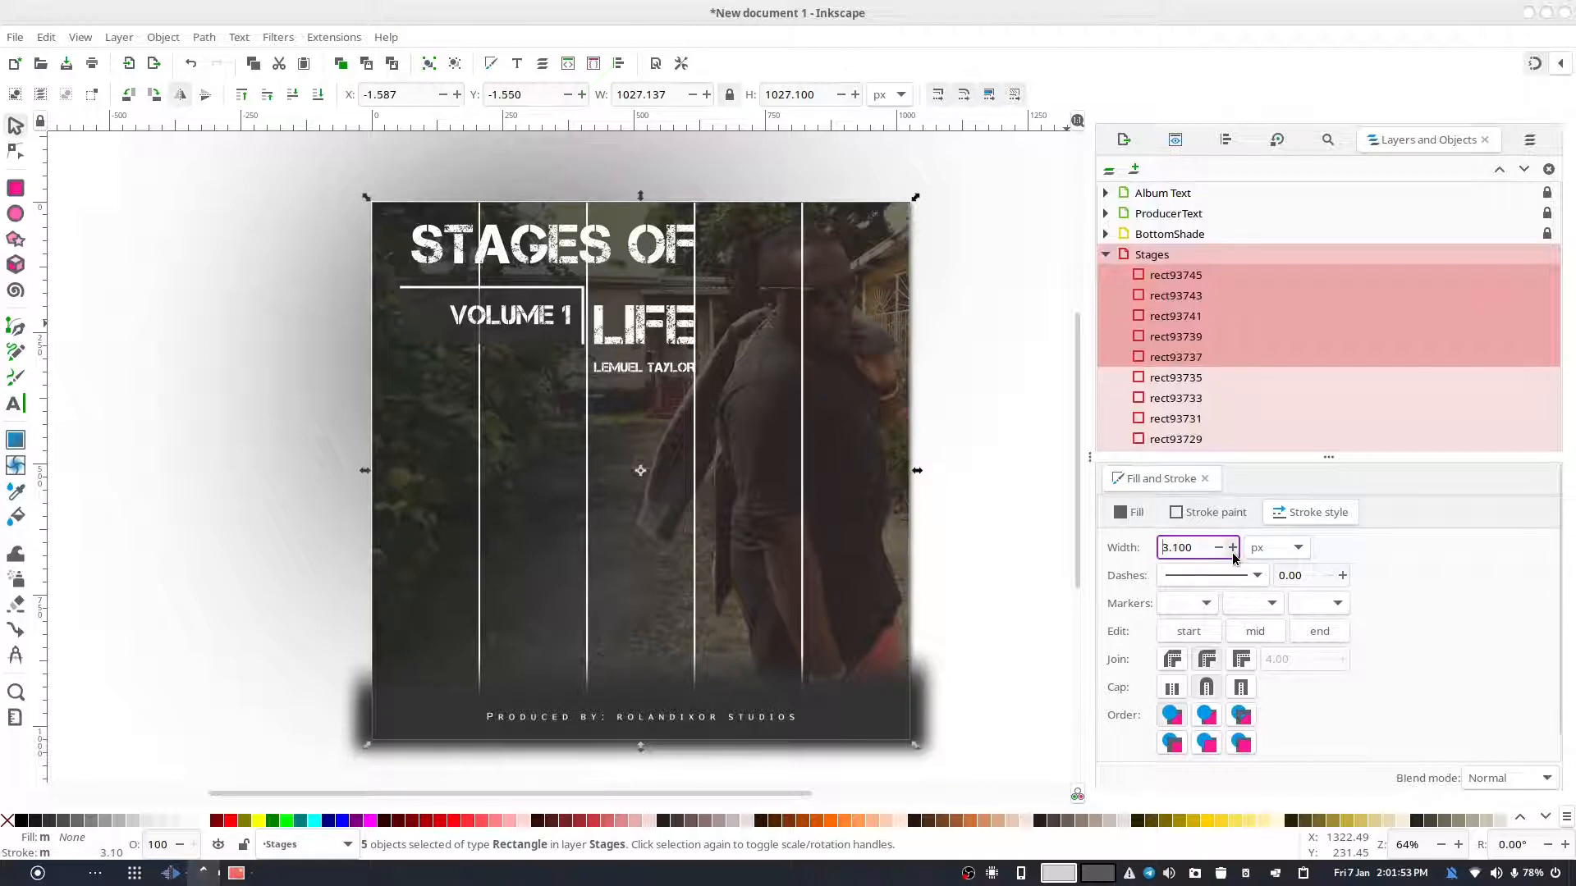
double_click(1233, 549)
double_click(1232, 549)
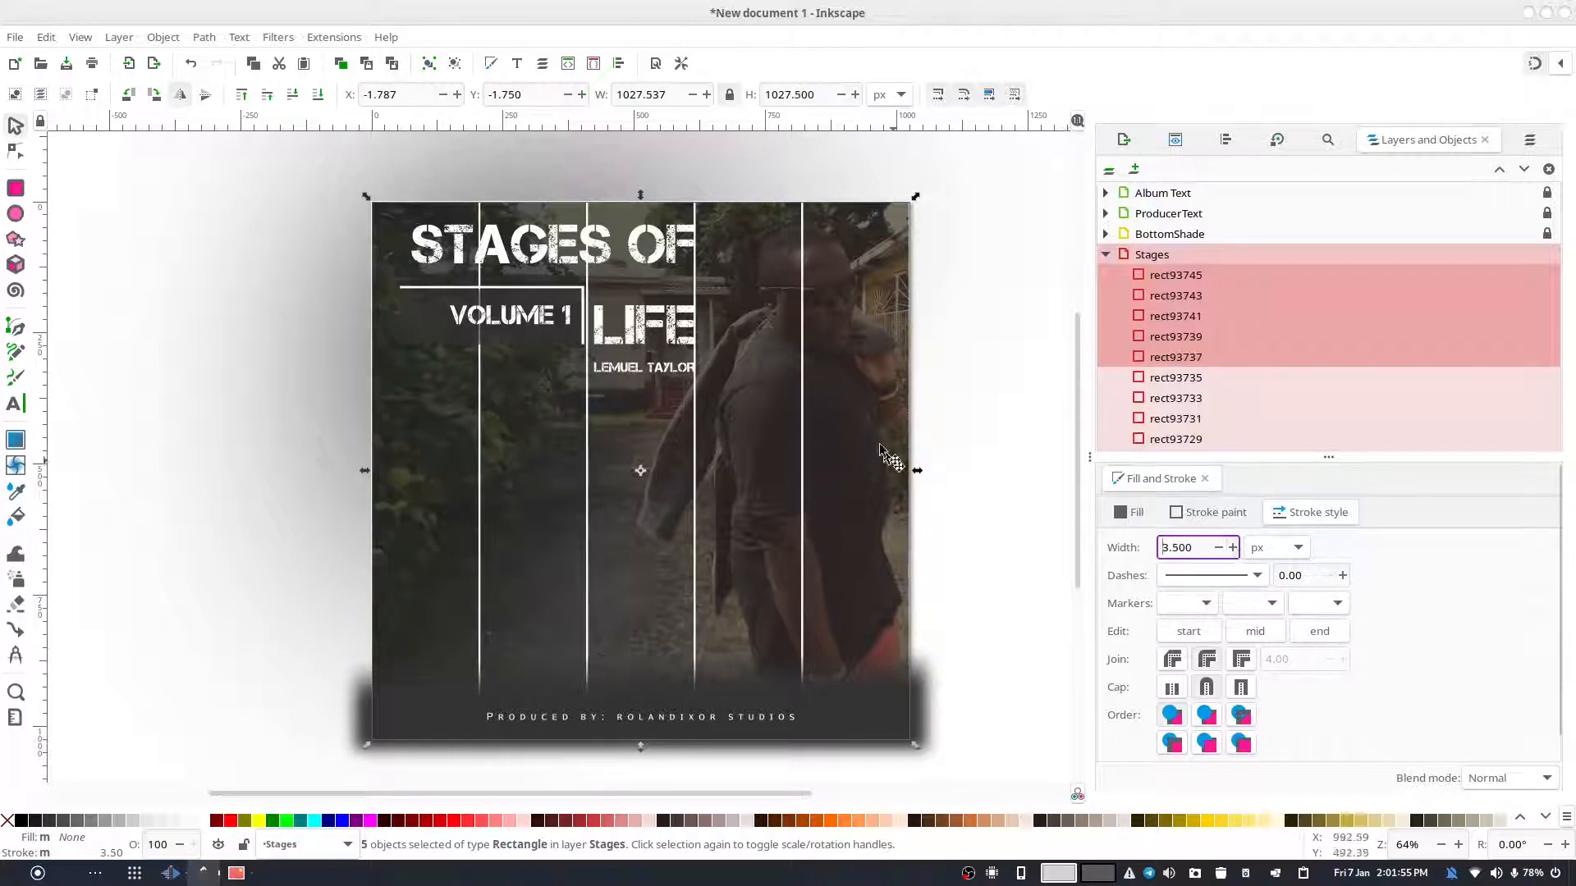
click(1033, 298)
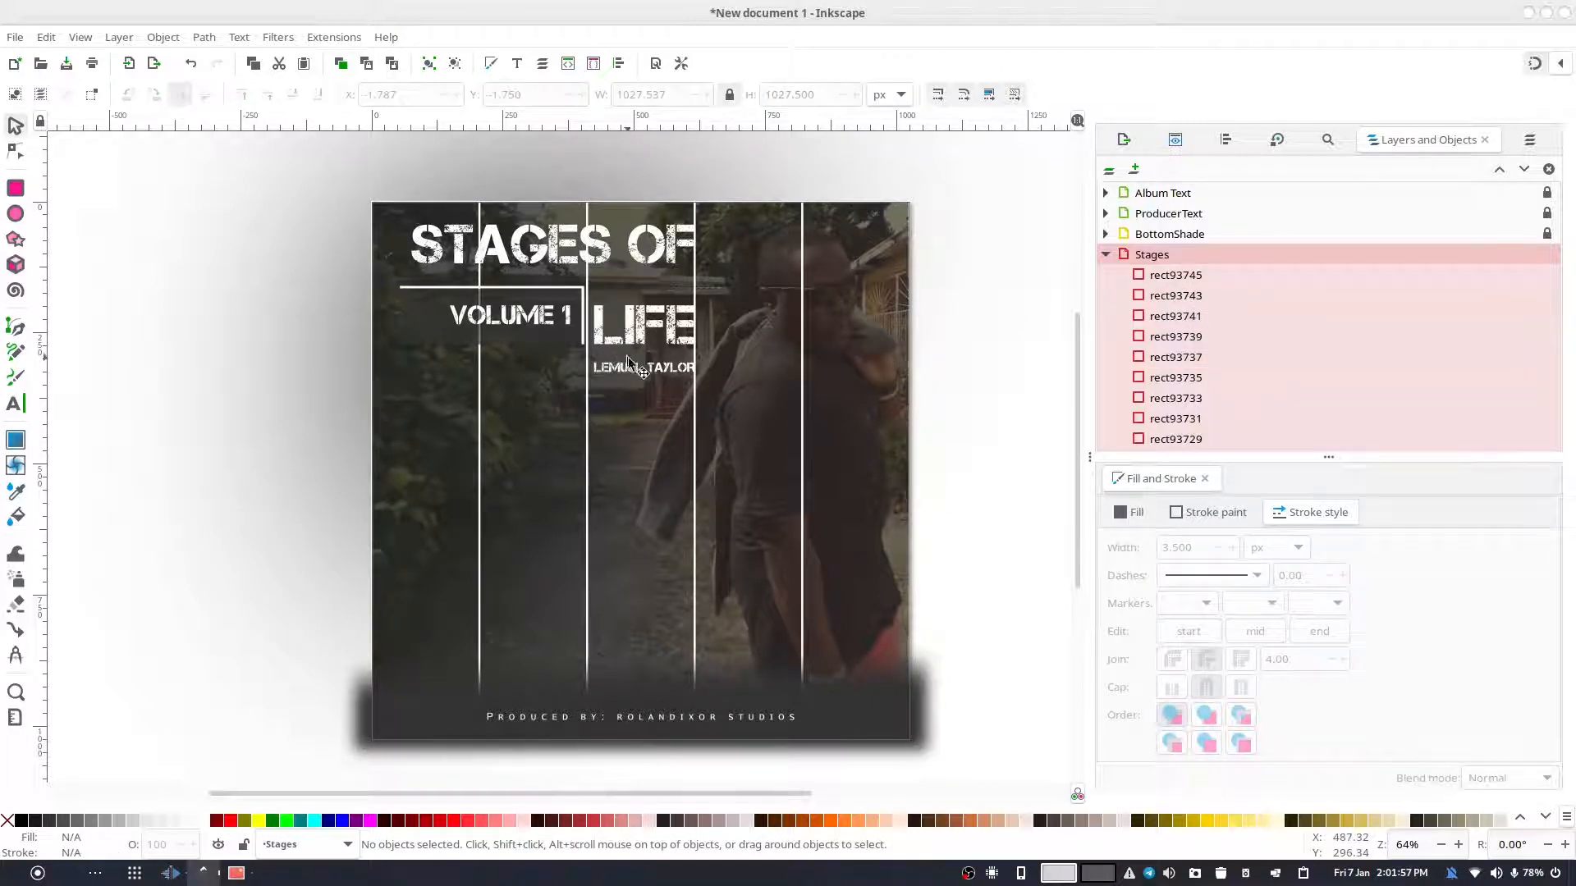
- Fill the rightmost panel with translucent orange by setting hue 35, saturation 100 and value 100
click(873, 246)
click(1130, 513)
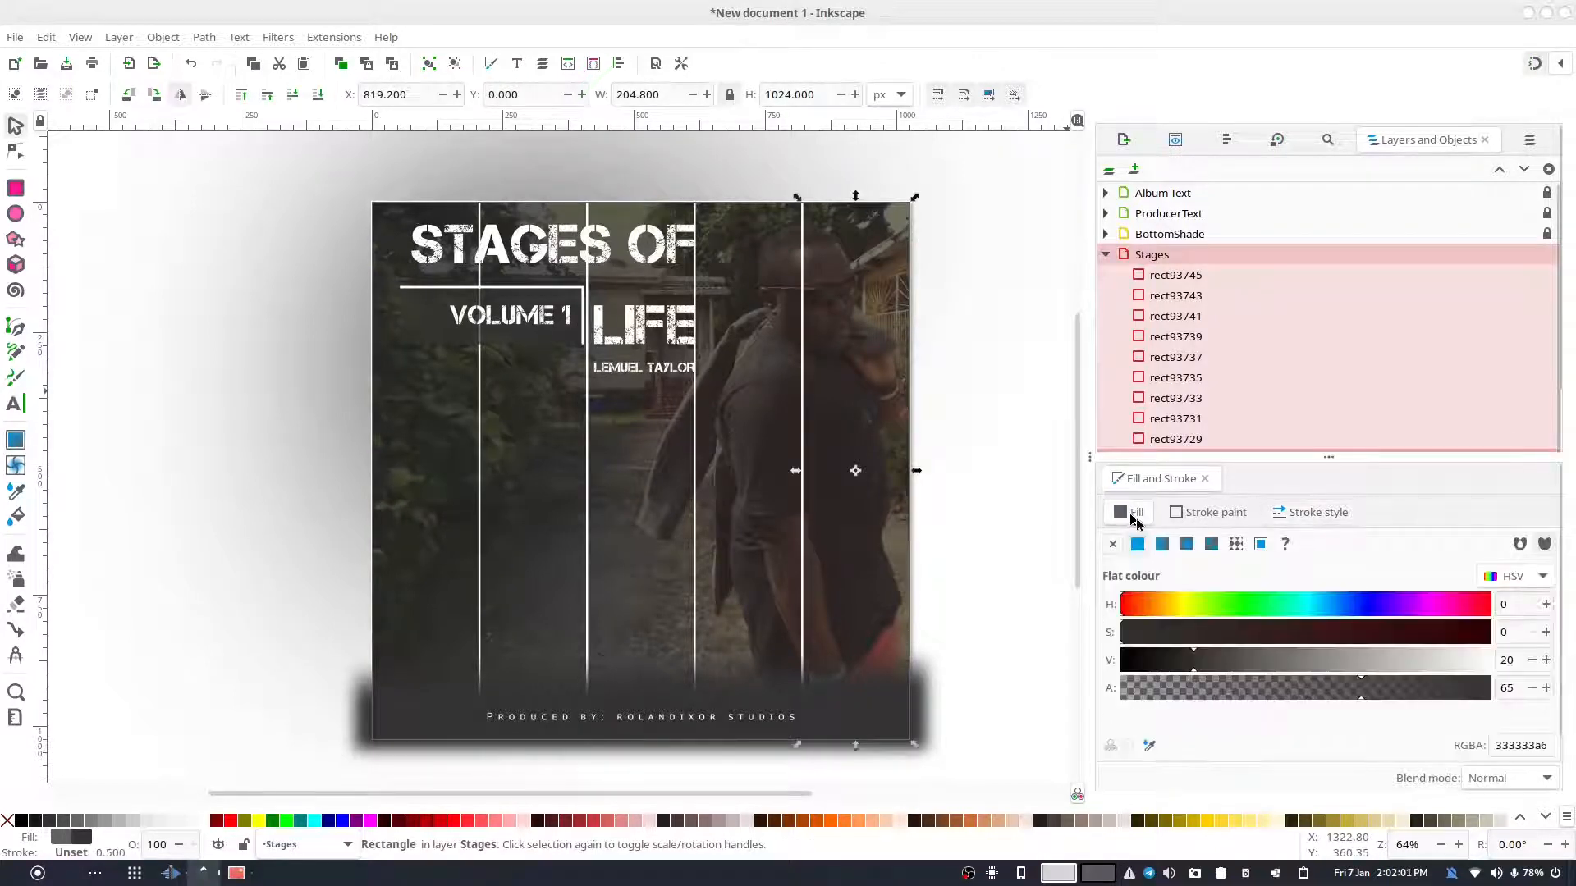
click(1159, 611)
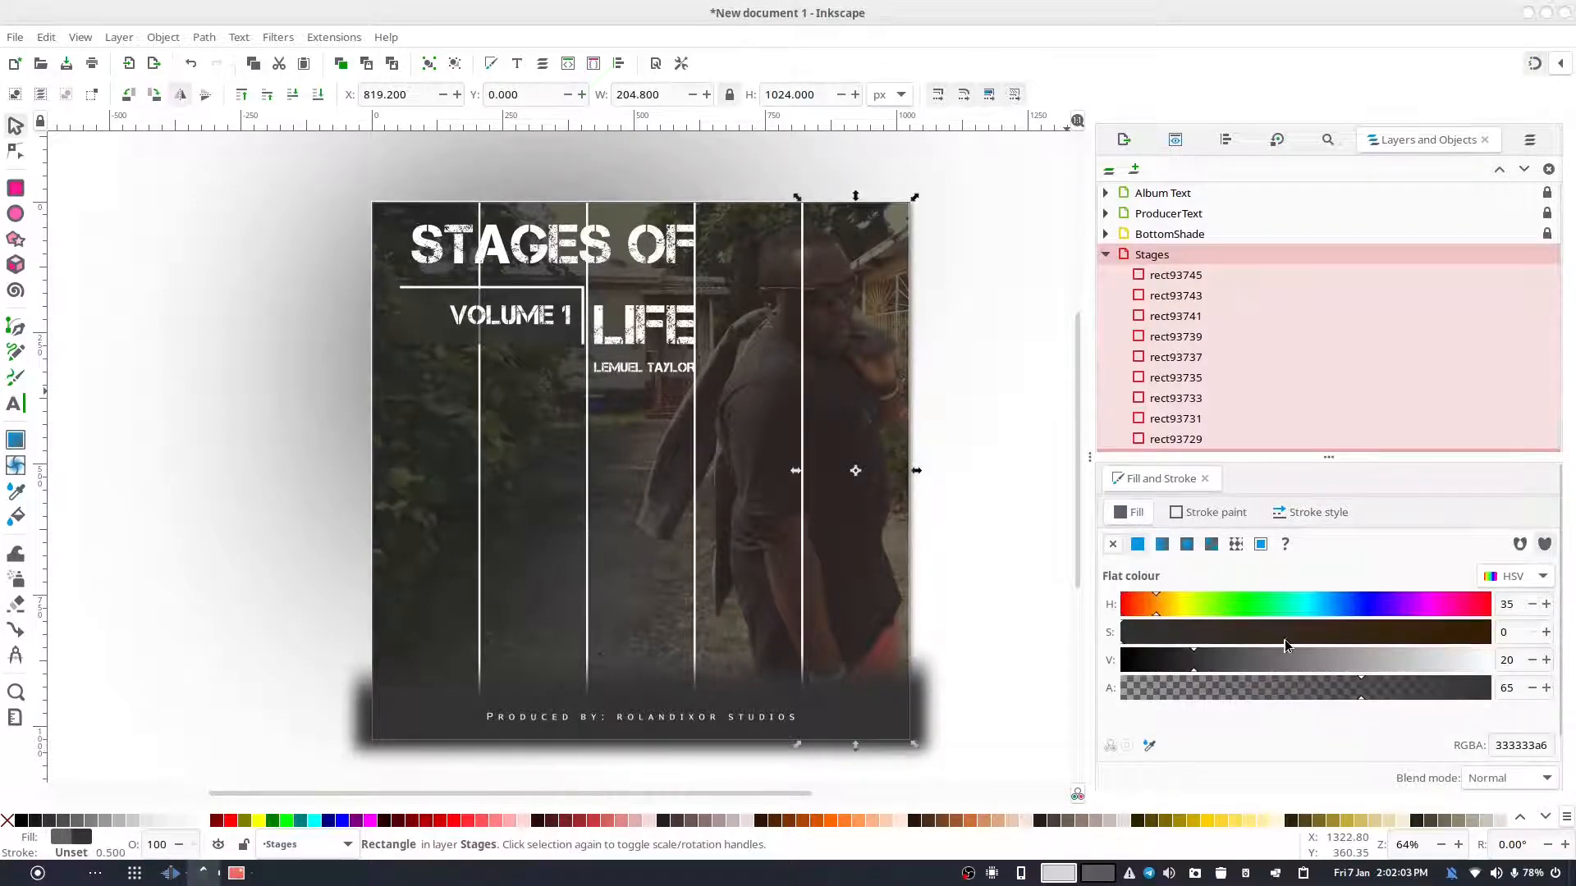
click(1368, 632)
drag(1395, 606, 1491, 609)
drag(1331, 668, 1490, 661)
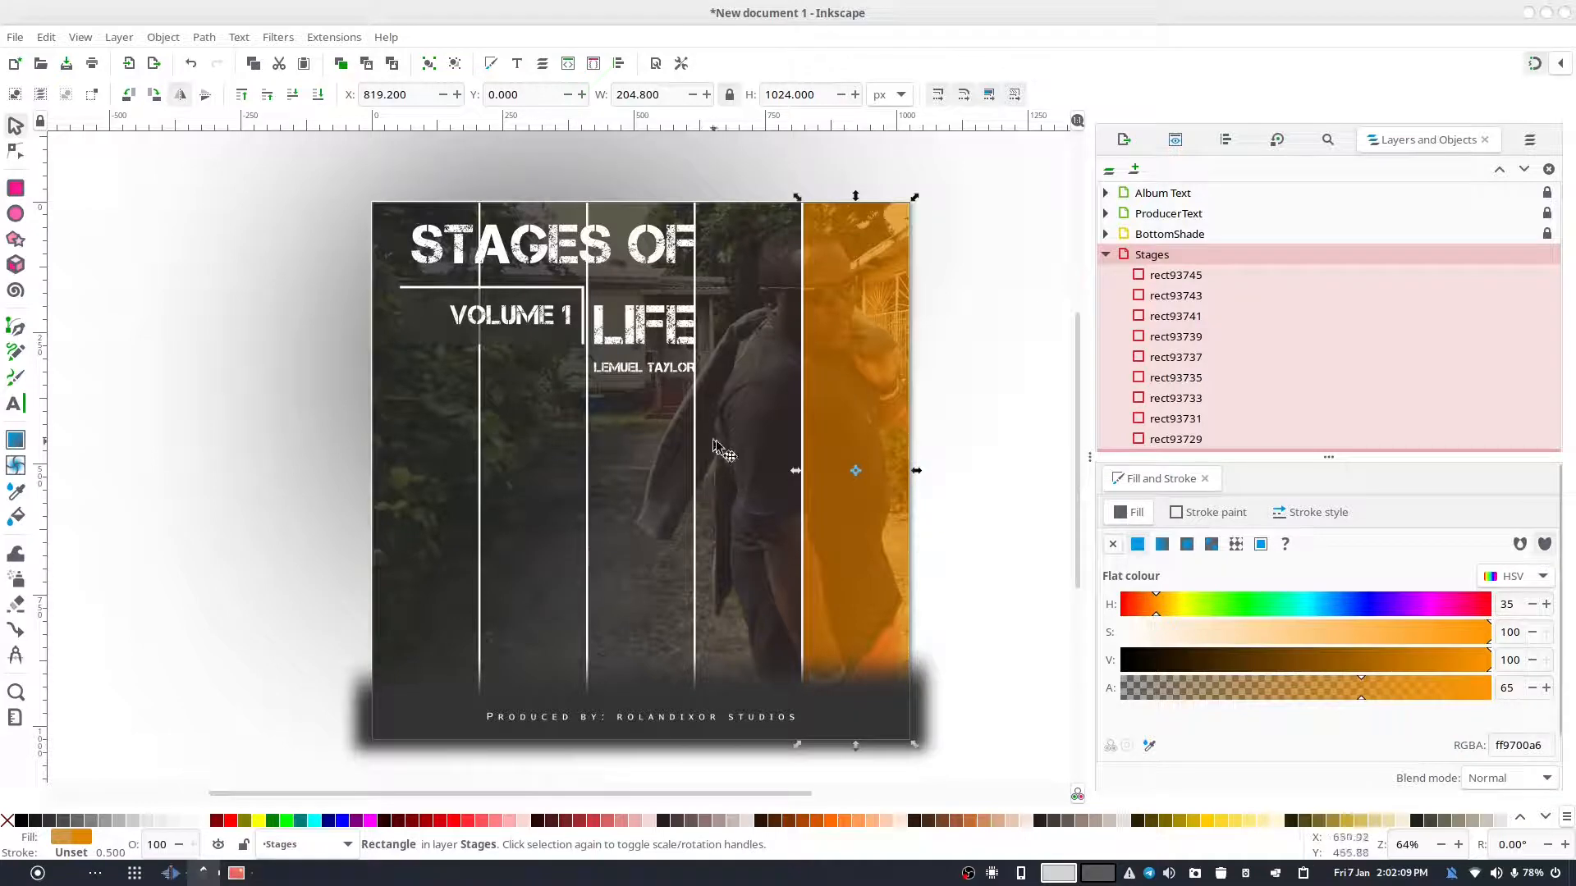
- Copy the orange panel's RGBA code ff9700a6 and apply it to the fill of the second panel from the right
double_click(1518, 747)
key(ctrl+c)
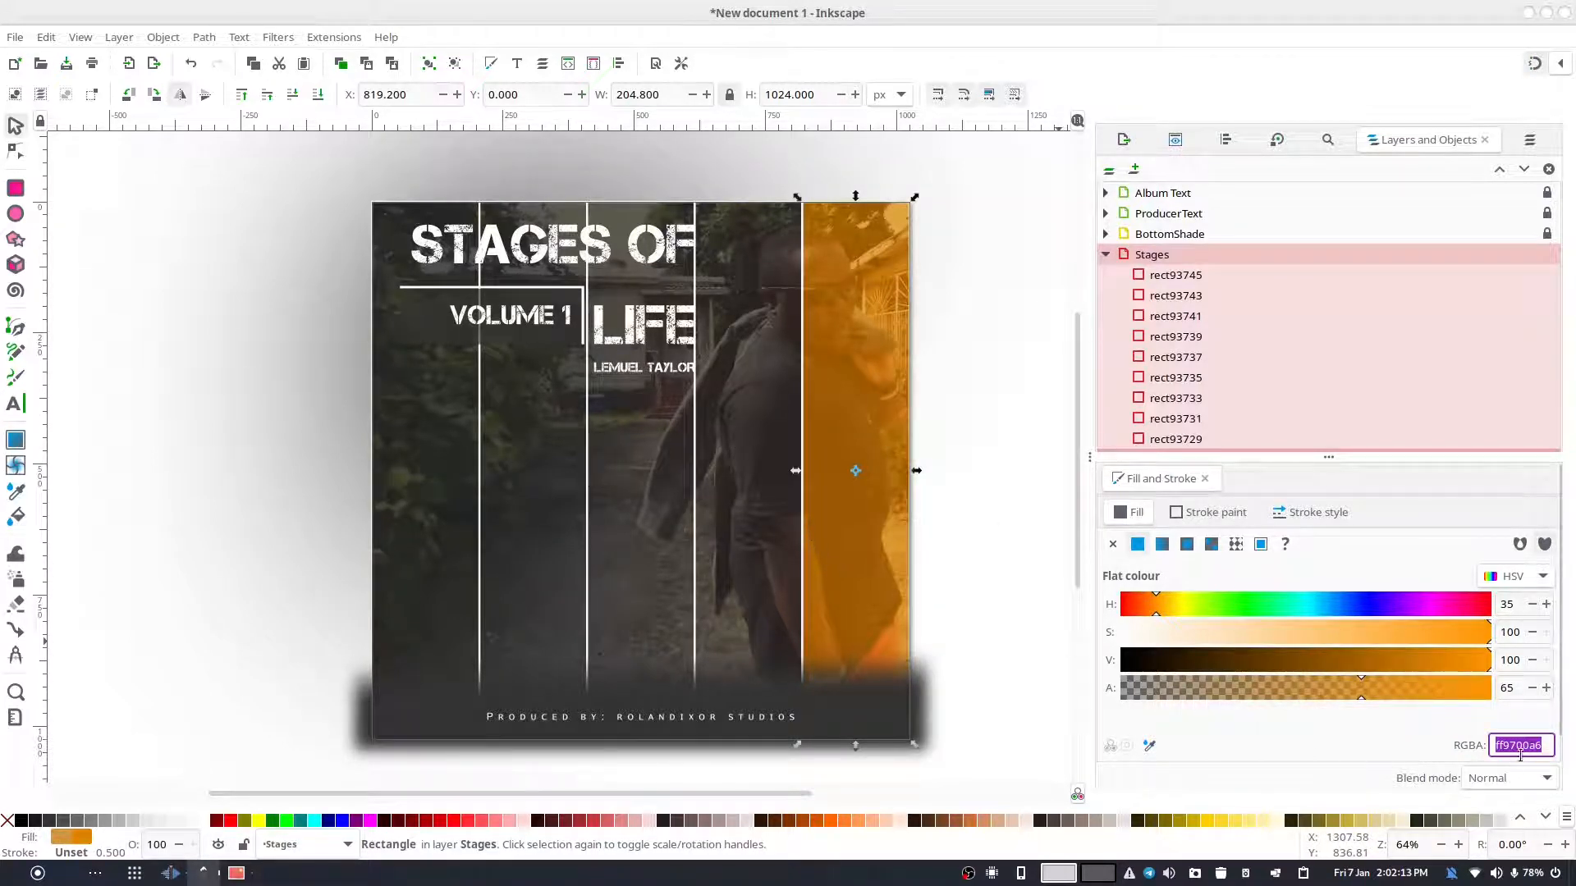
click(1175, 439)
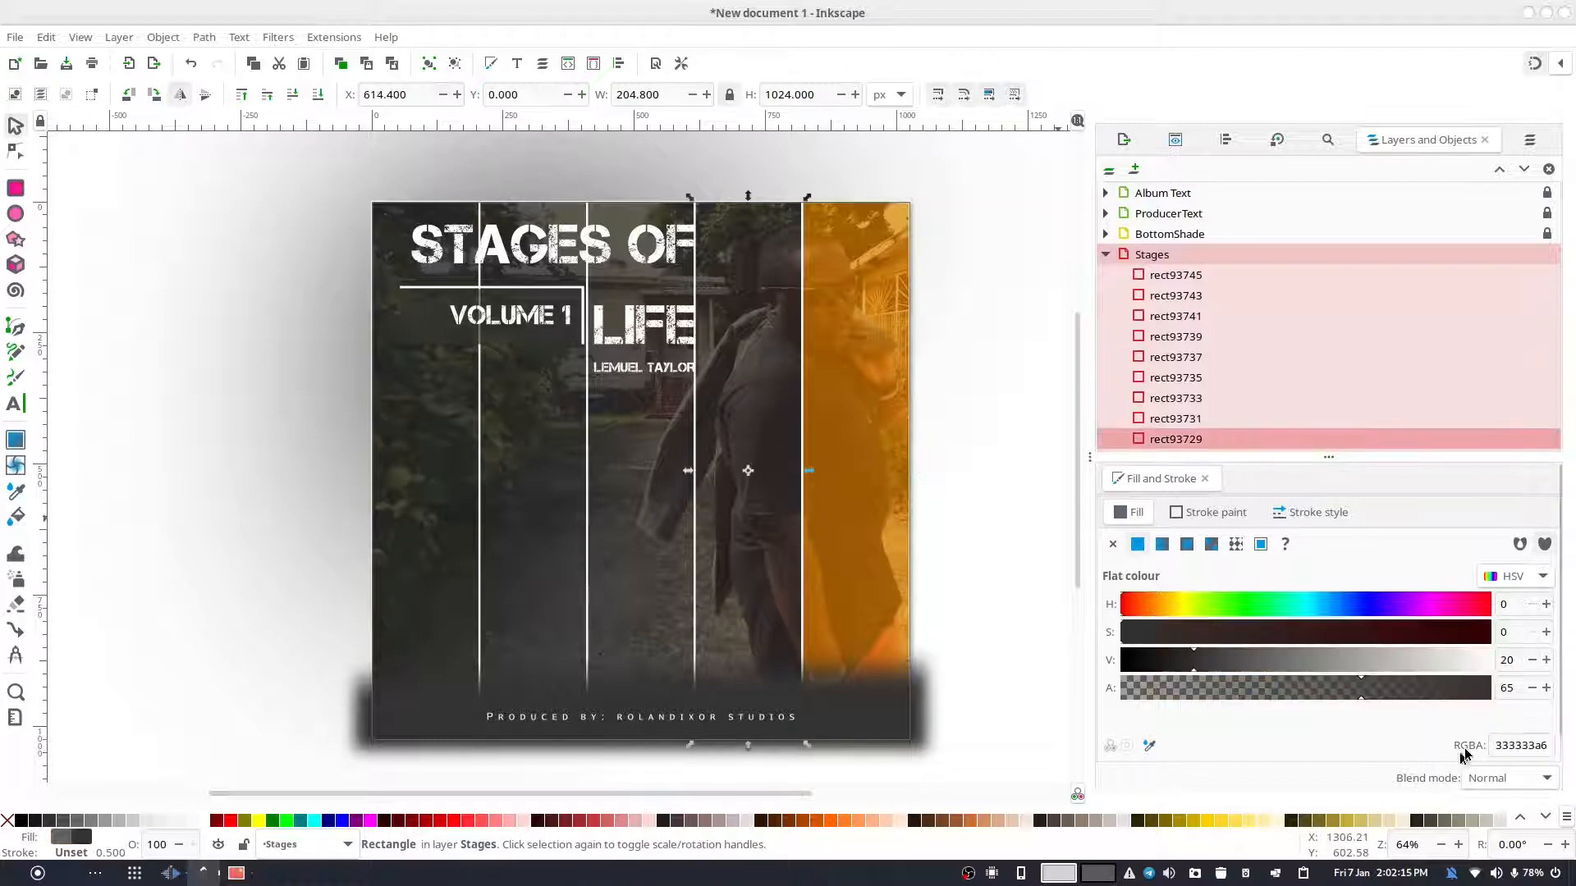
double_click(1504, 742)
key(ctrl+v)
key(Return)
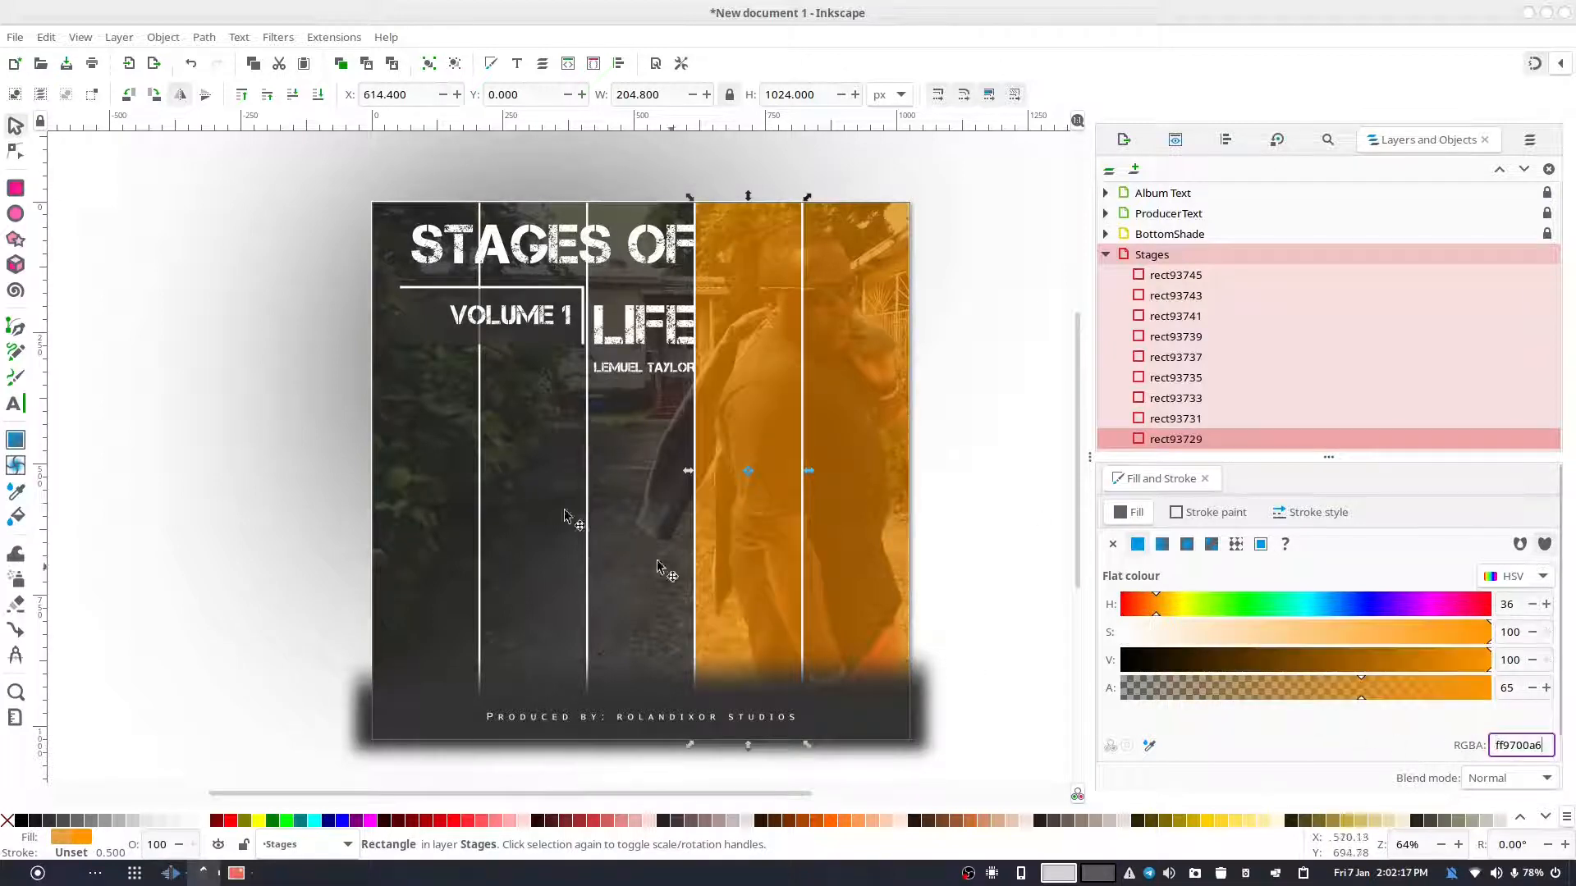
- Apply the same orange fill ff9700a6 to the three remaining dark panels, from the middle one to the leftmost
click(621, 433)
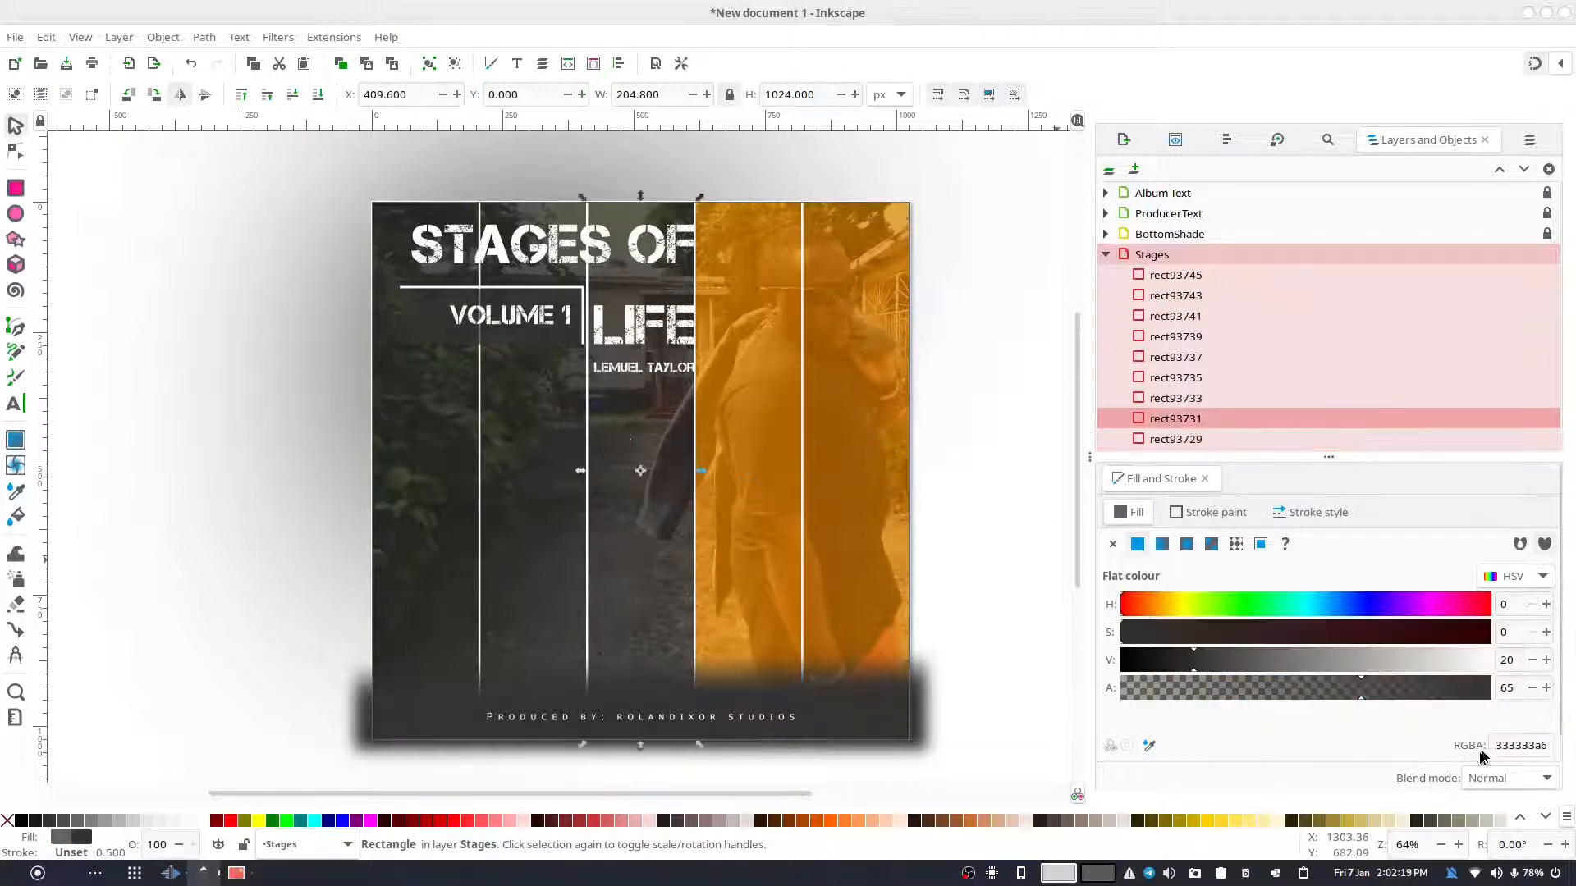
double_click(1520, 743)
key(ctrl+v)
key(Return)
click(558, 491)
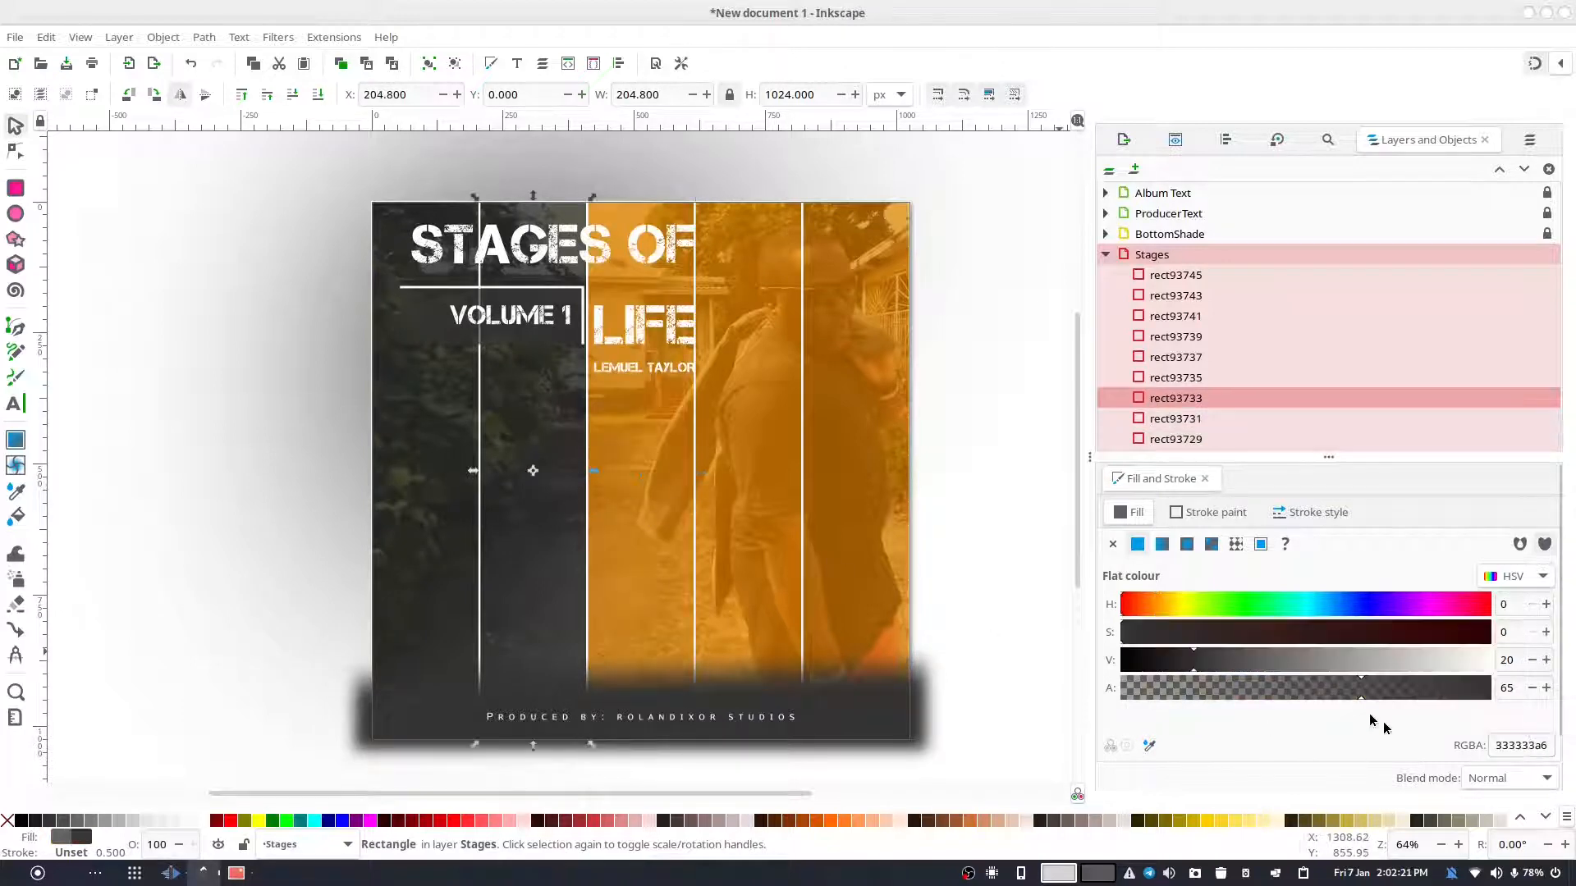
double_click(1520, 745)
key(ctrl+v)
key(Return)
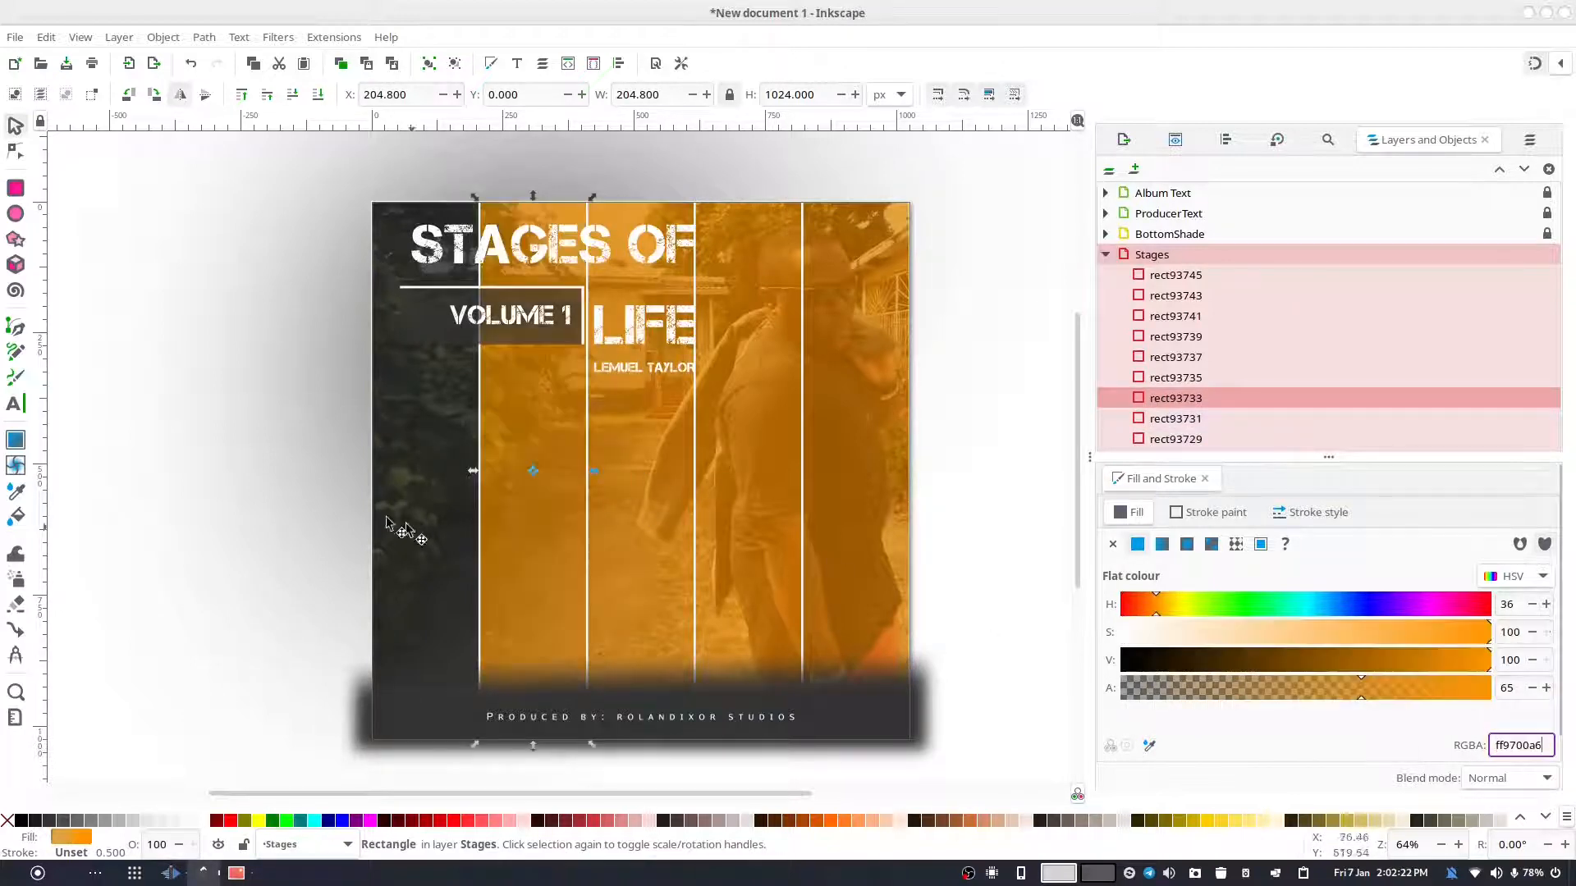
click(455, 517)
double_click(1521, 744)
key(ctrl+v)
key(Return)
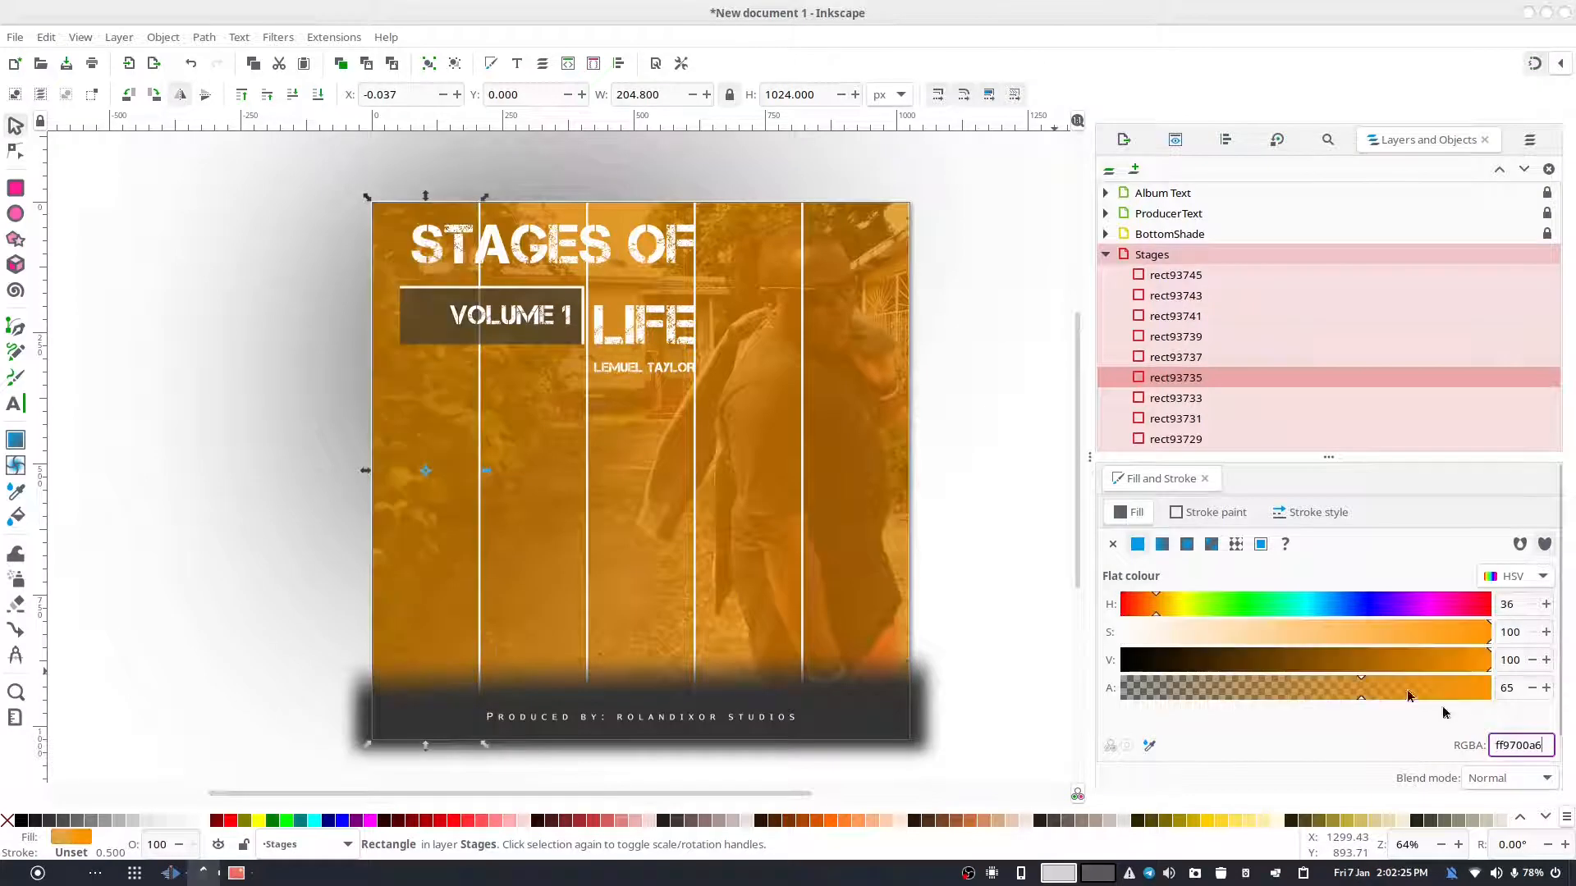
- Recolour the second panel from the right to green by setting its fill hue to 105
click(748, 361)
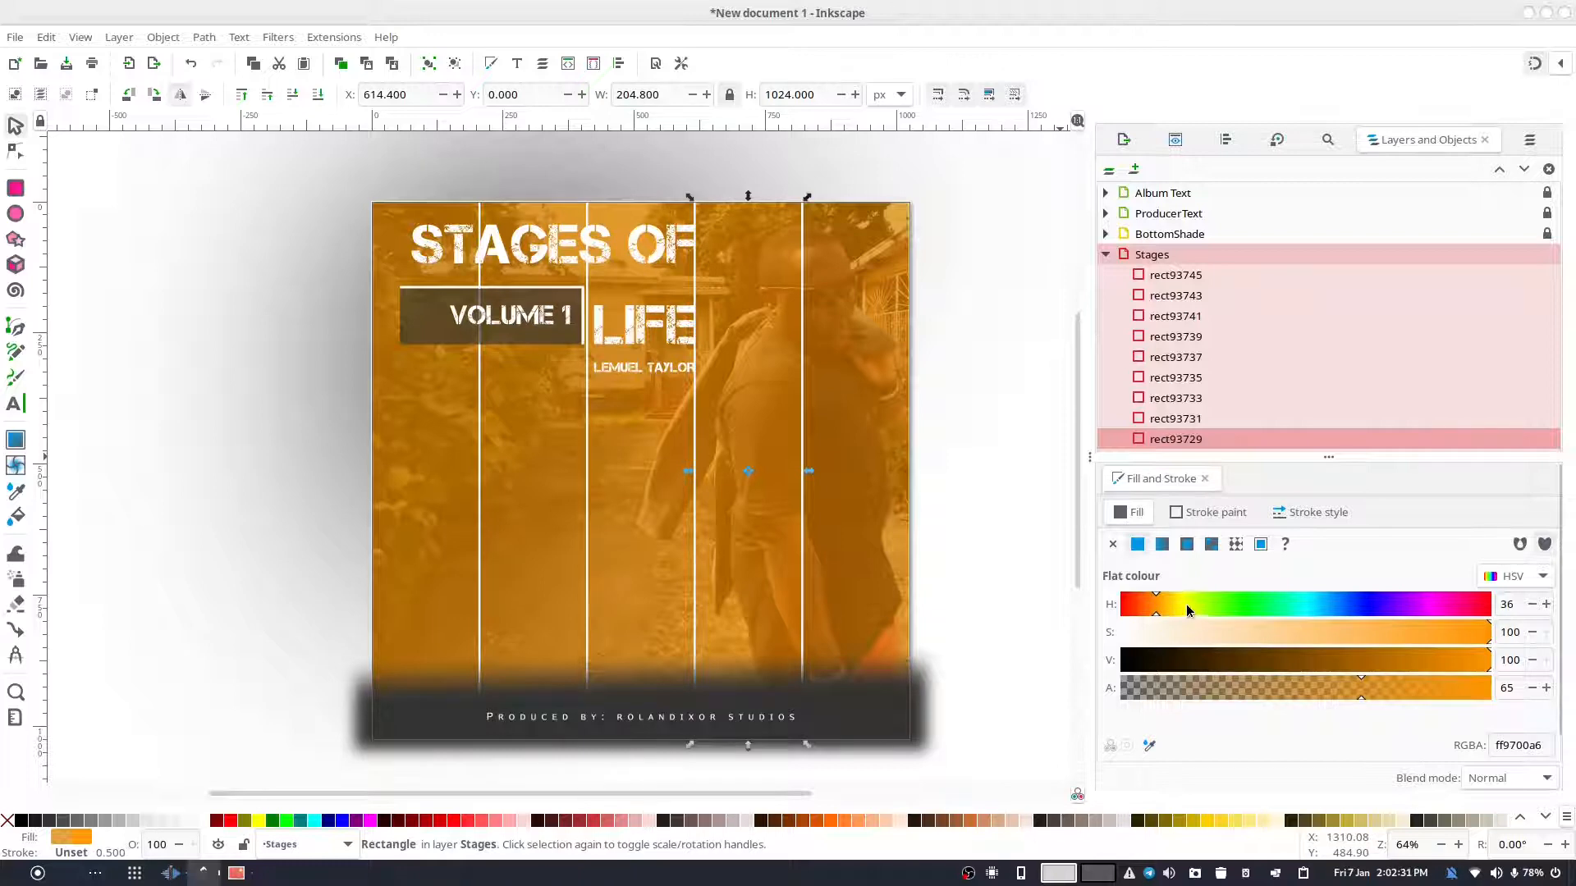
click(1189, 603)
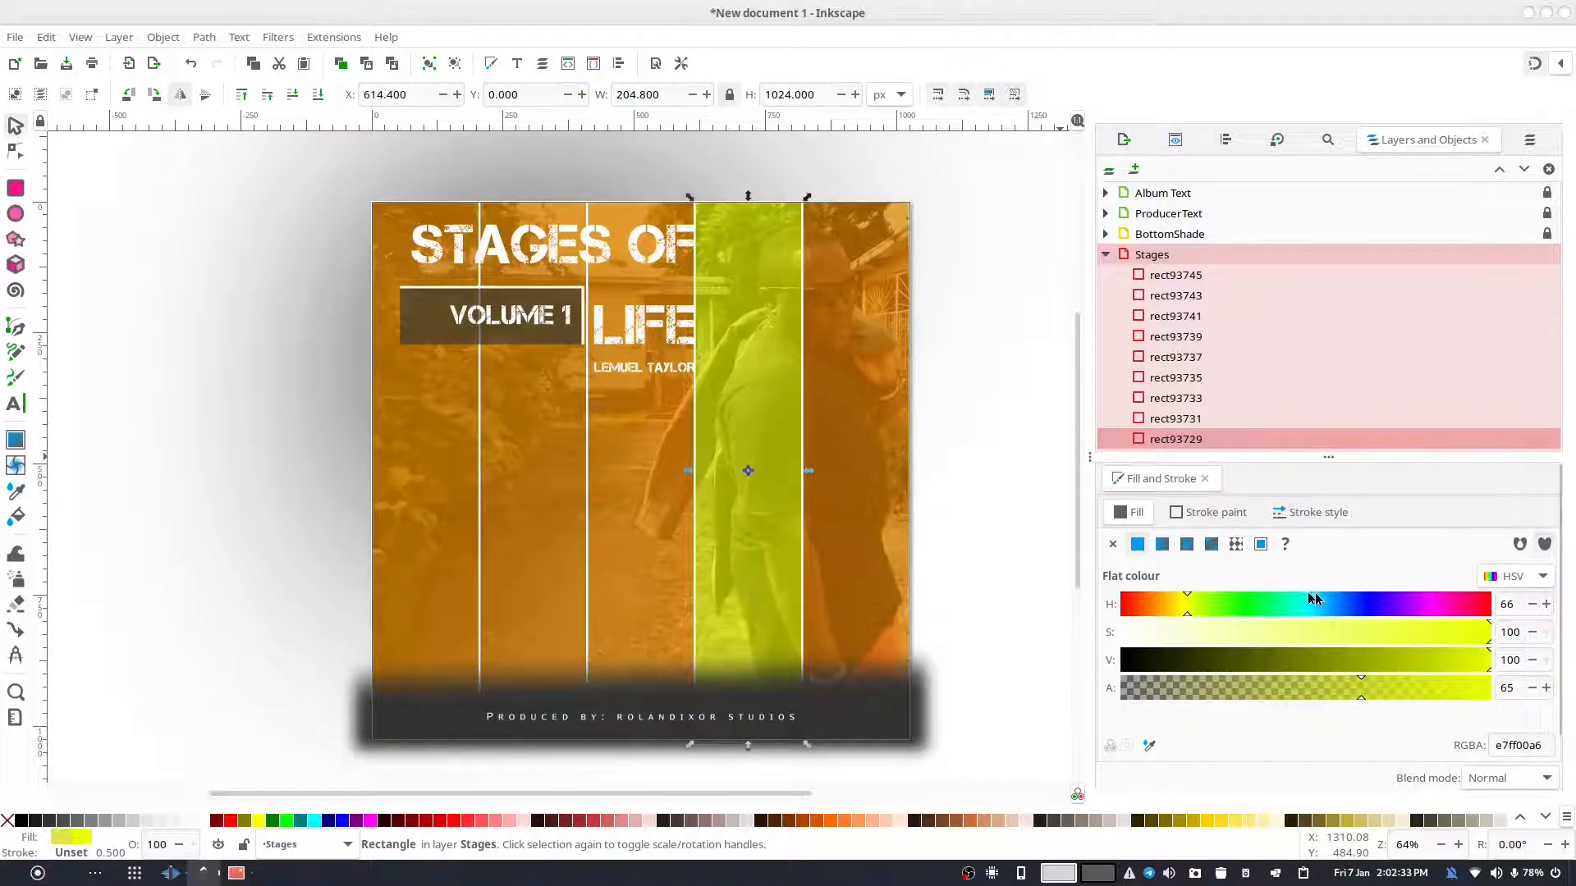
click(1226, 604)
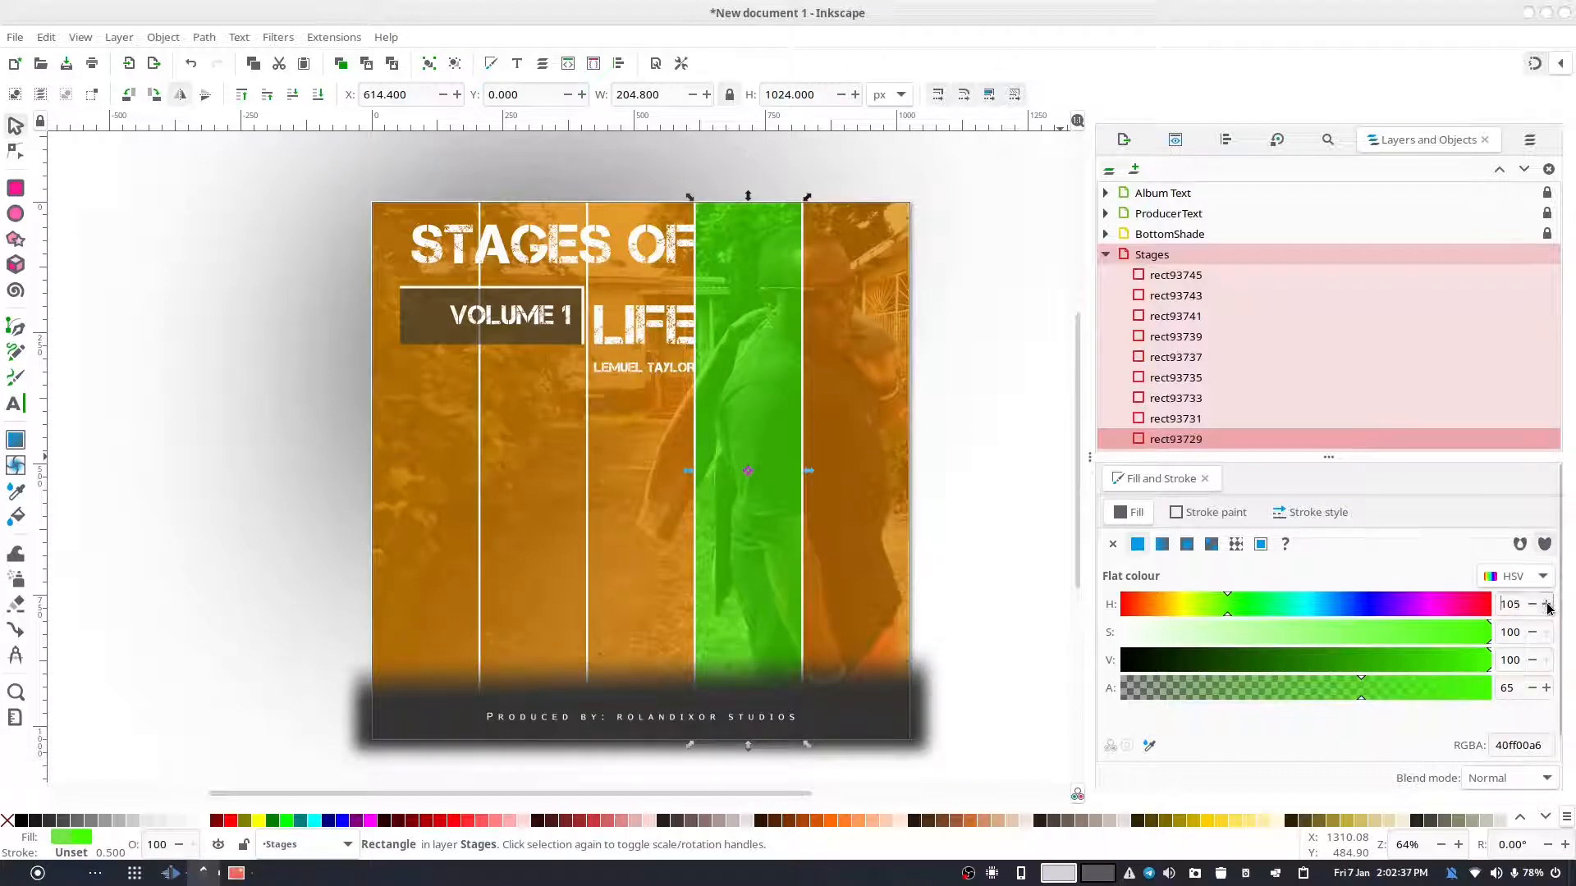
- Recolour the middle panel to cyan by setting its fill hue to 185
click(650, 425)
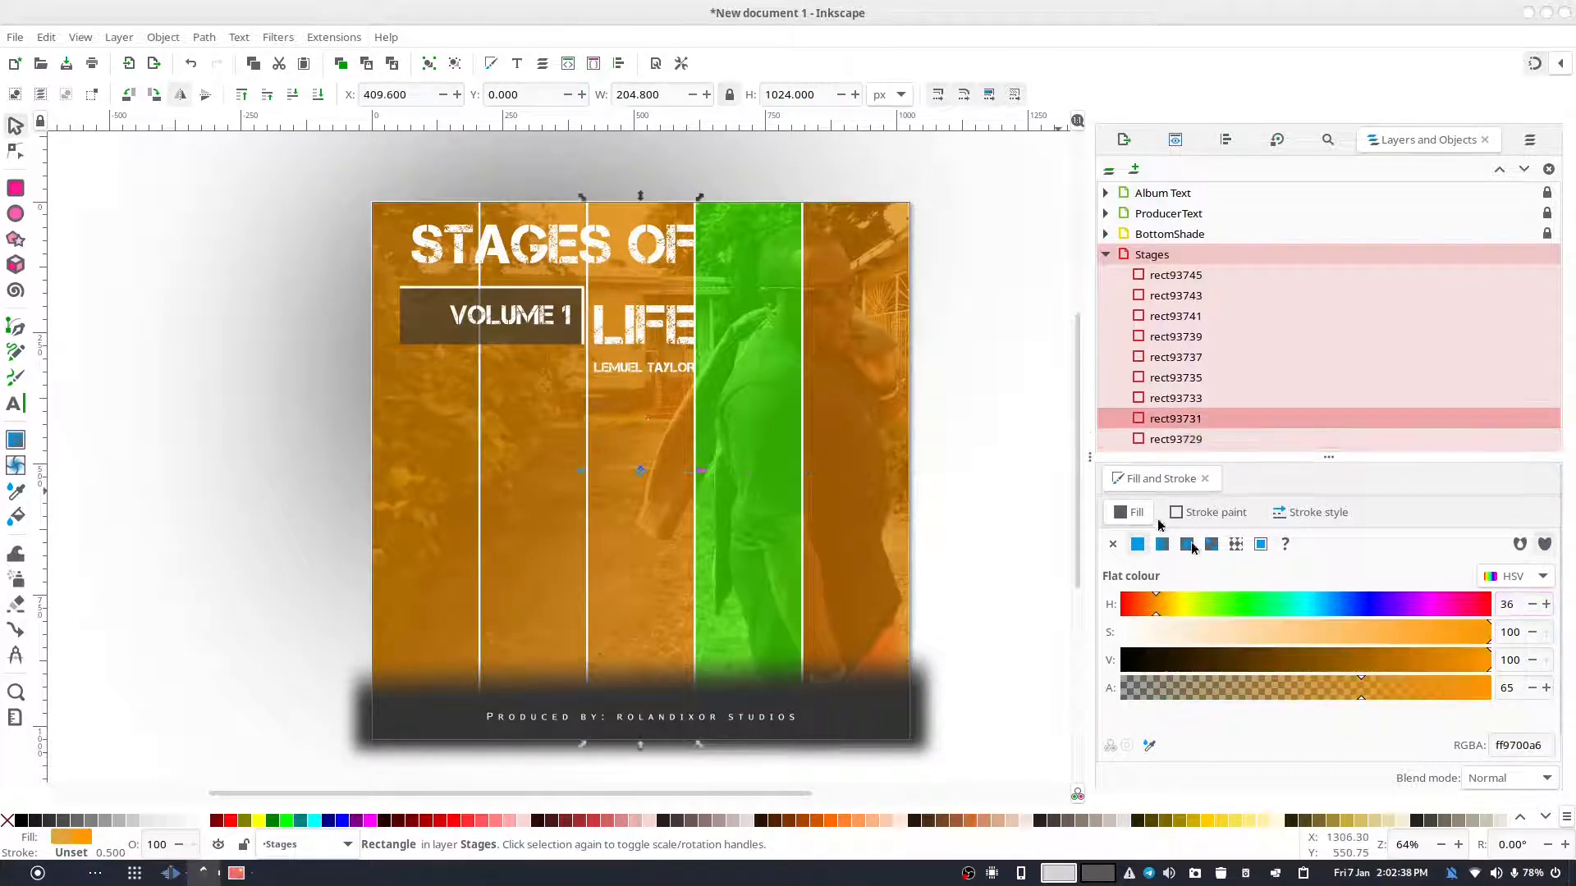
click(1263, 604)
click(1311, 604)
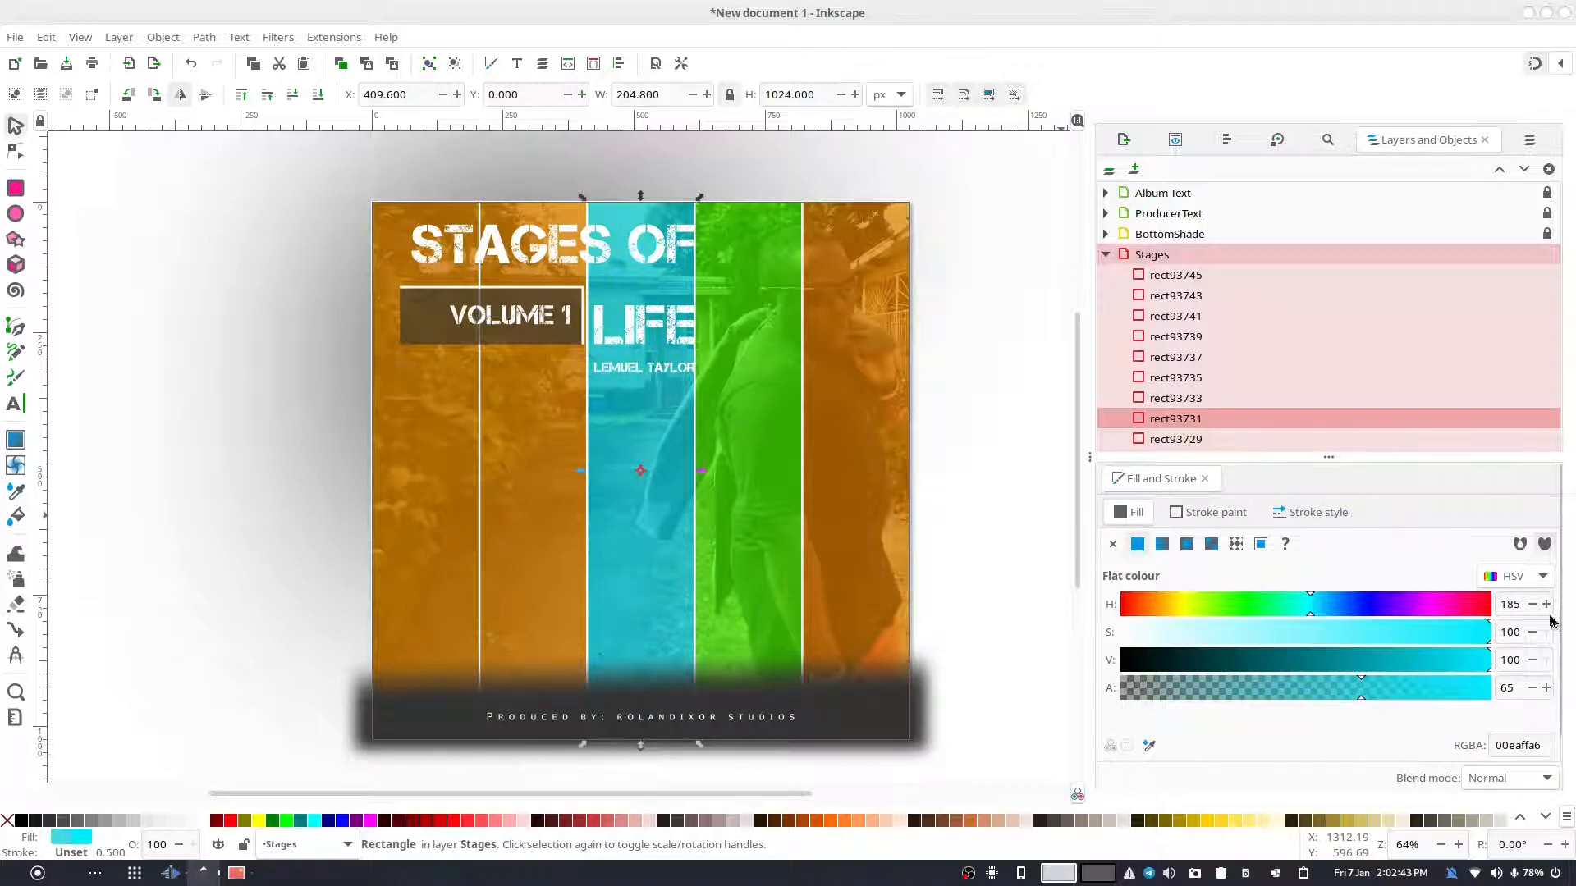
- Recolour the second panel from the left to blue by setting its fill hue to 235
click(524, 478)
click(1364, 607)
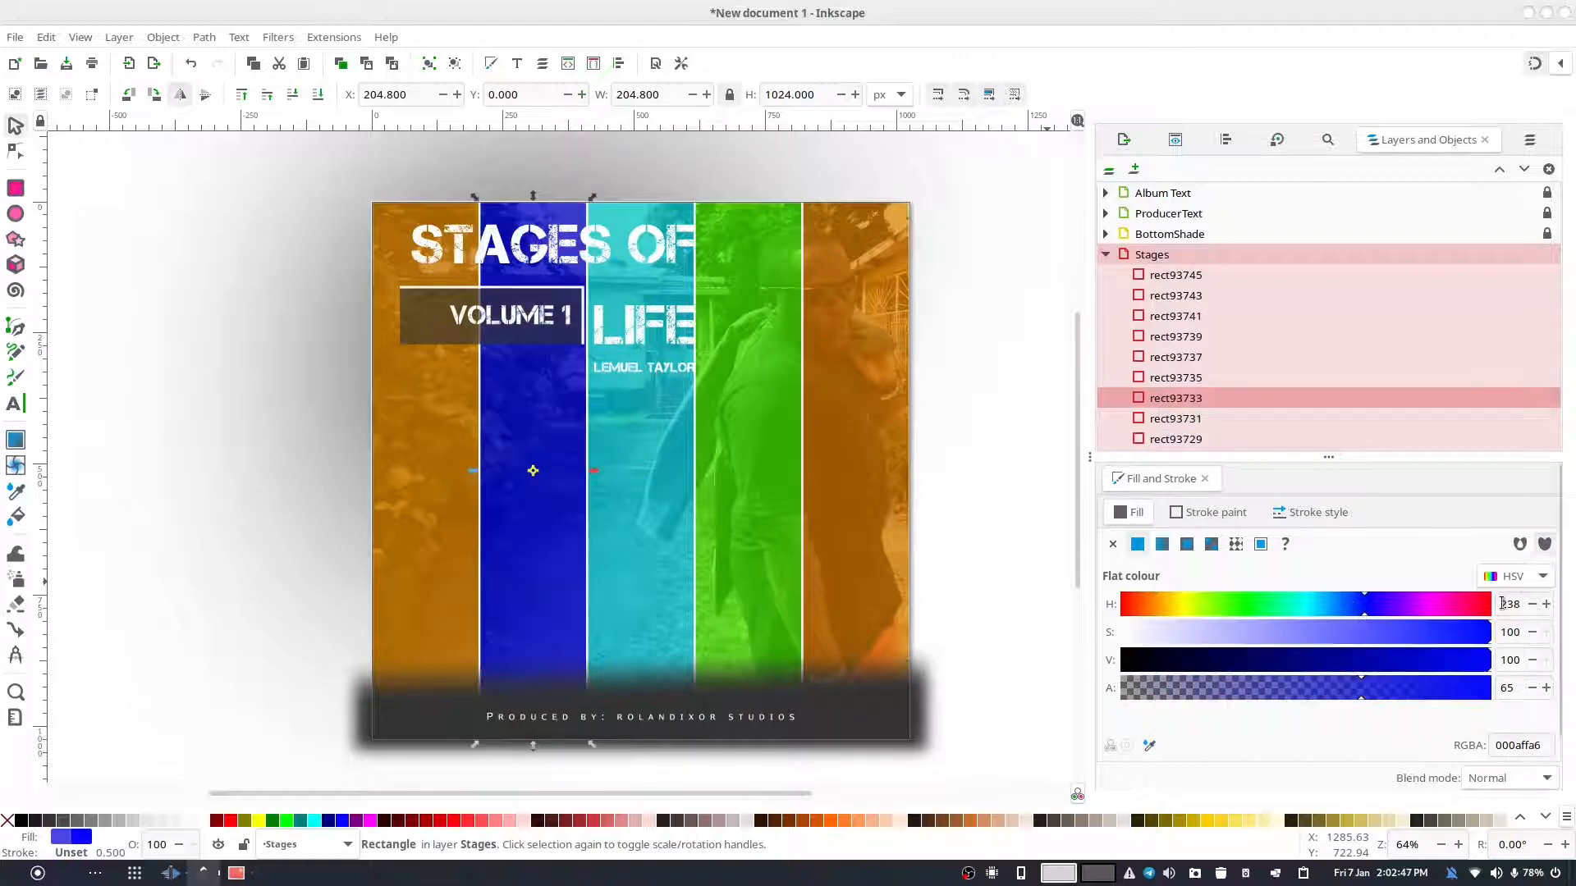
click(1531, 609)
click(1531, 609)
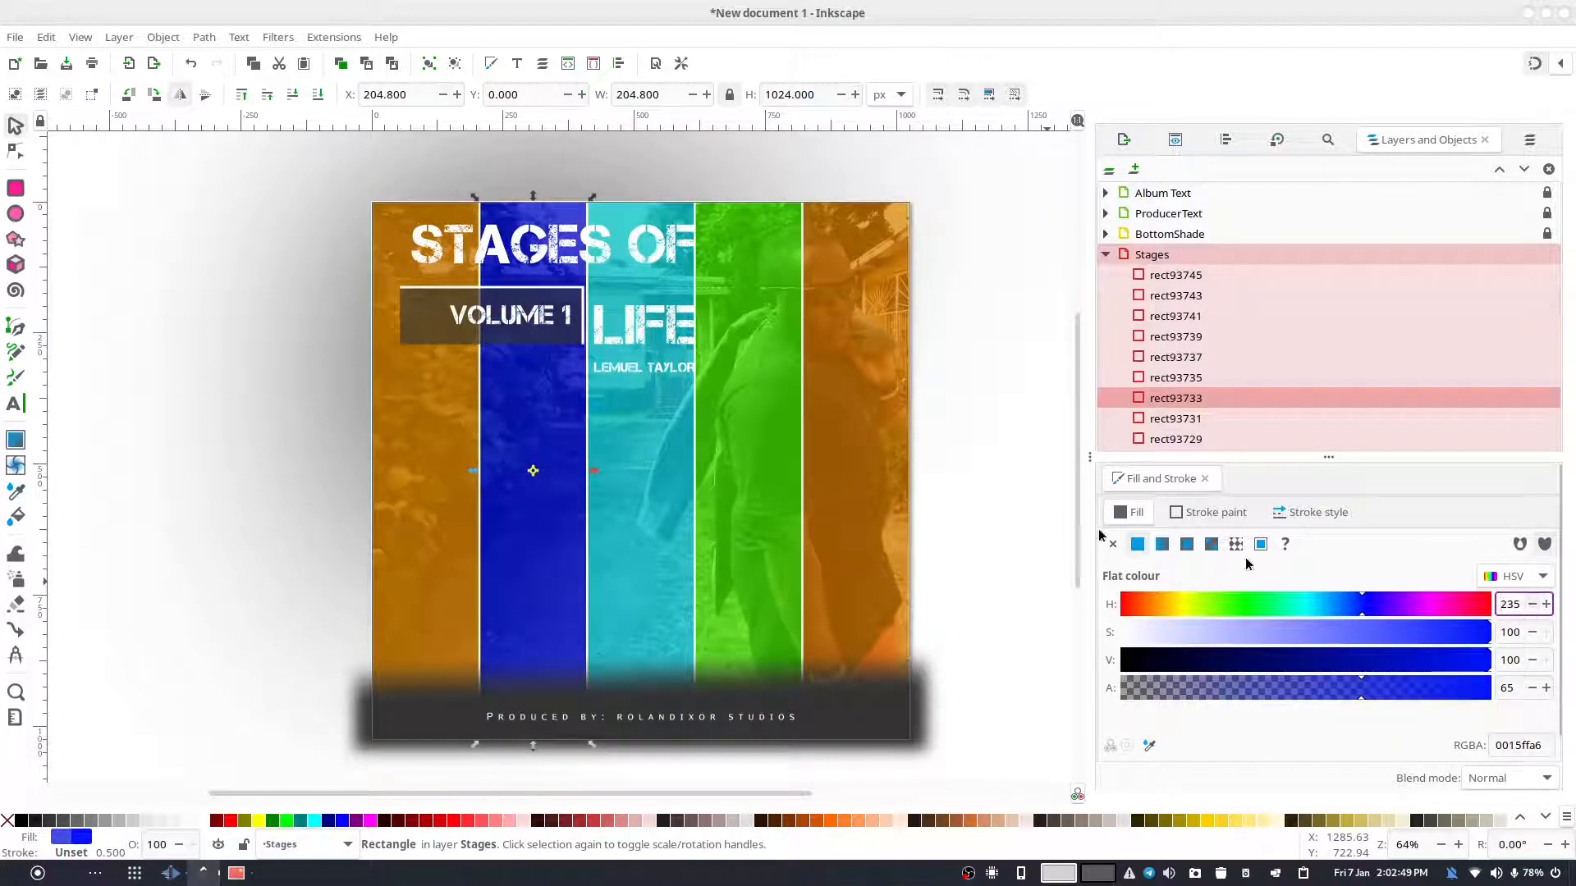
- Recolour the leftmost panel to magenta by setting its fill hue to 315
click(394, 446)
click(1441, 603)
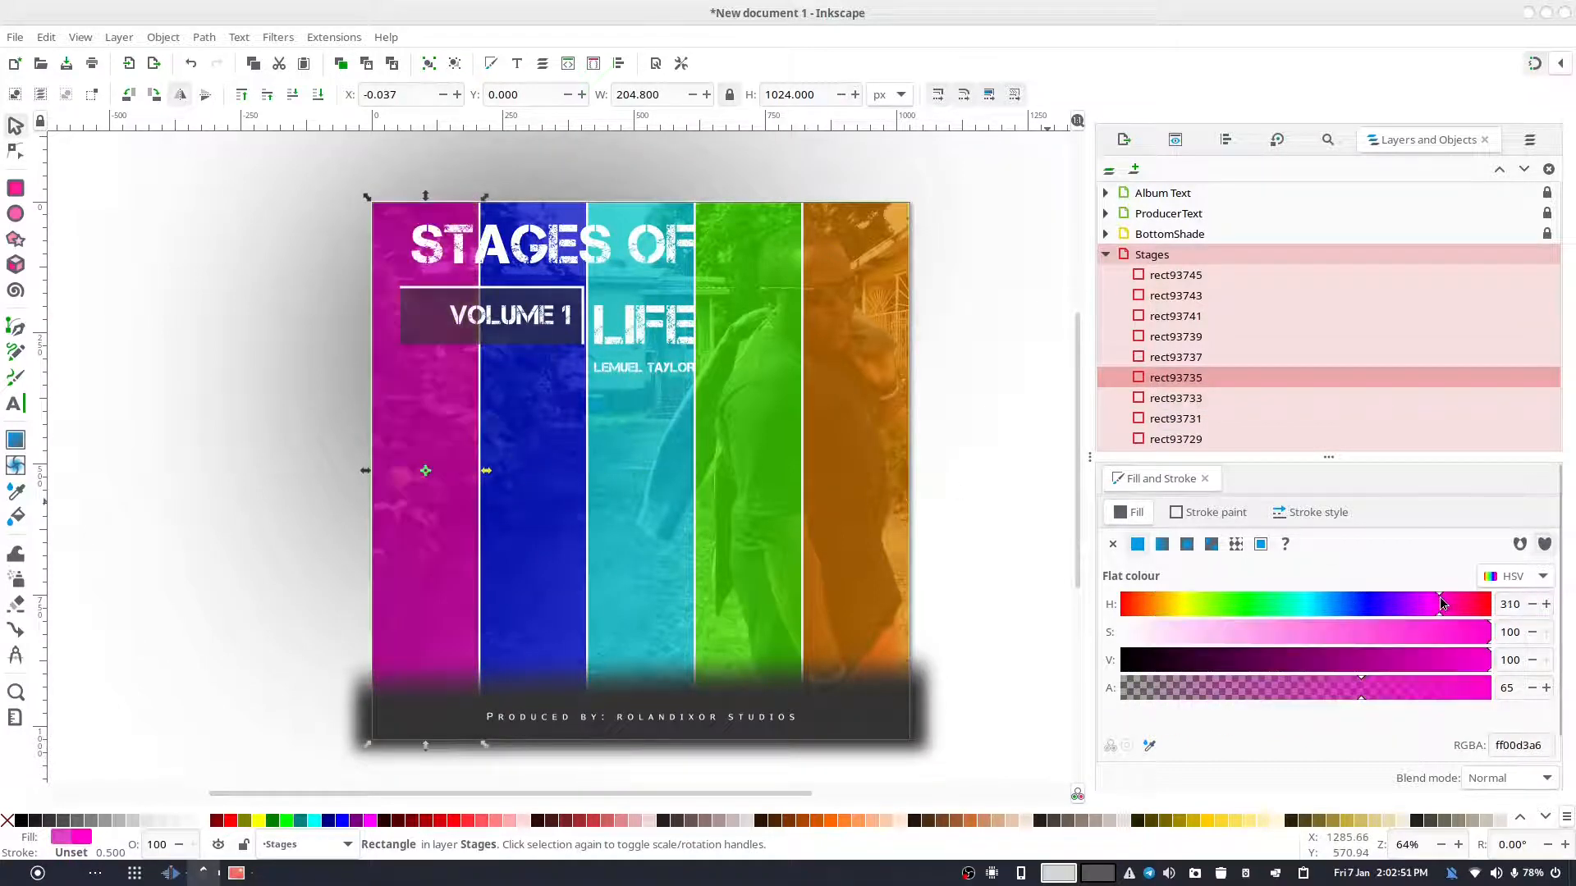
click(1549, 607)
click(1549, 606)
click(1548, 607)
click(1548, 606)
click(1549, 606)
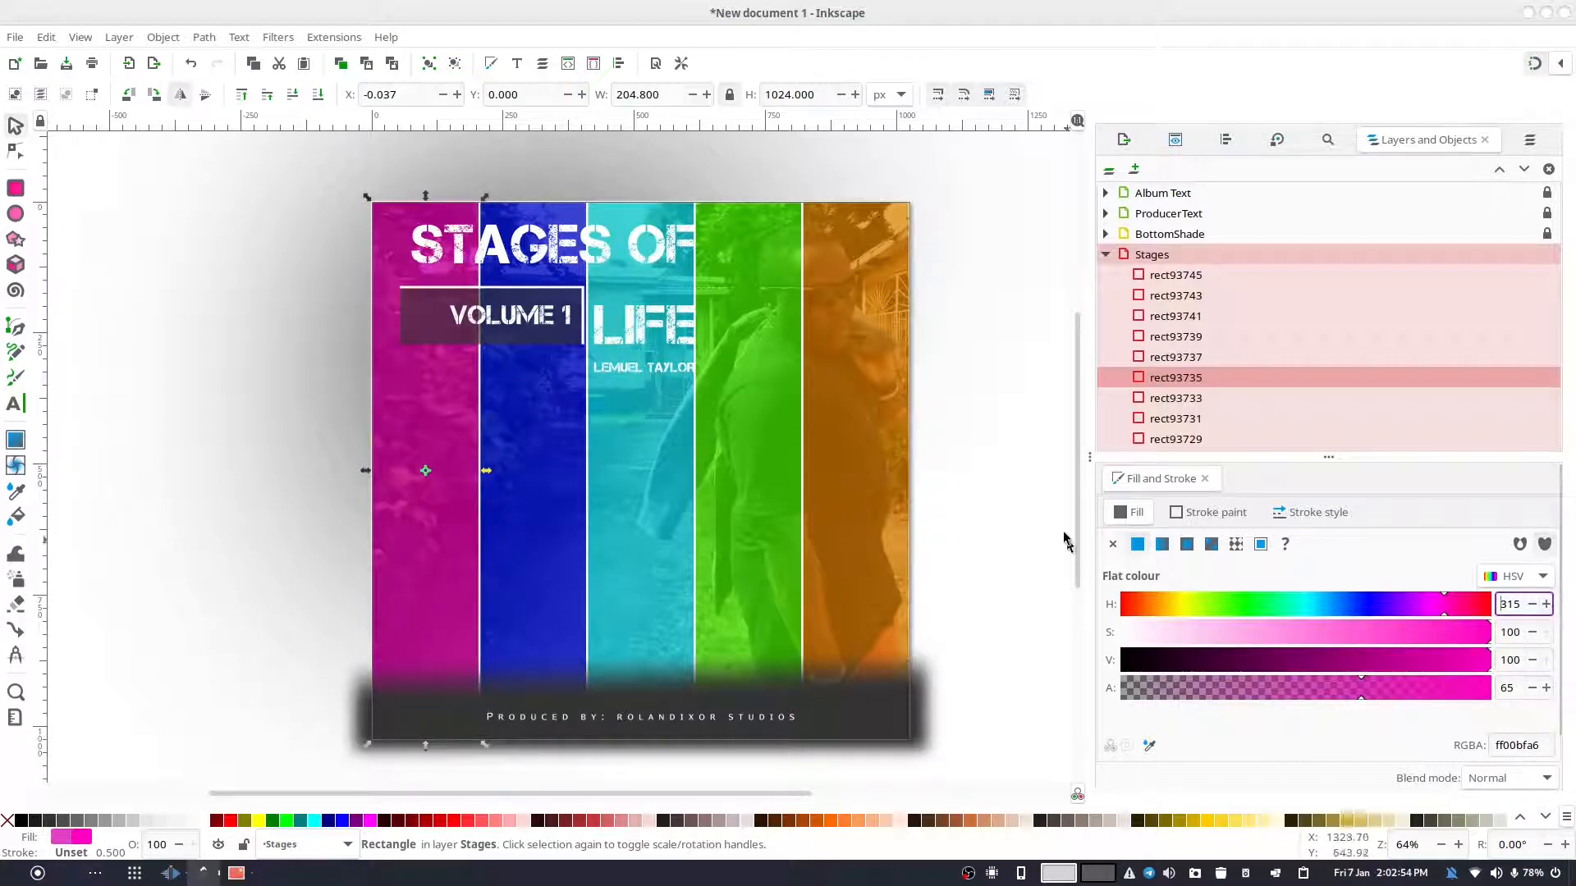
click(1009, 435)
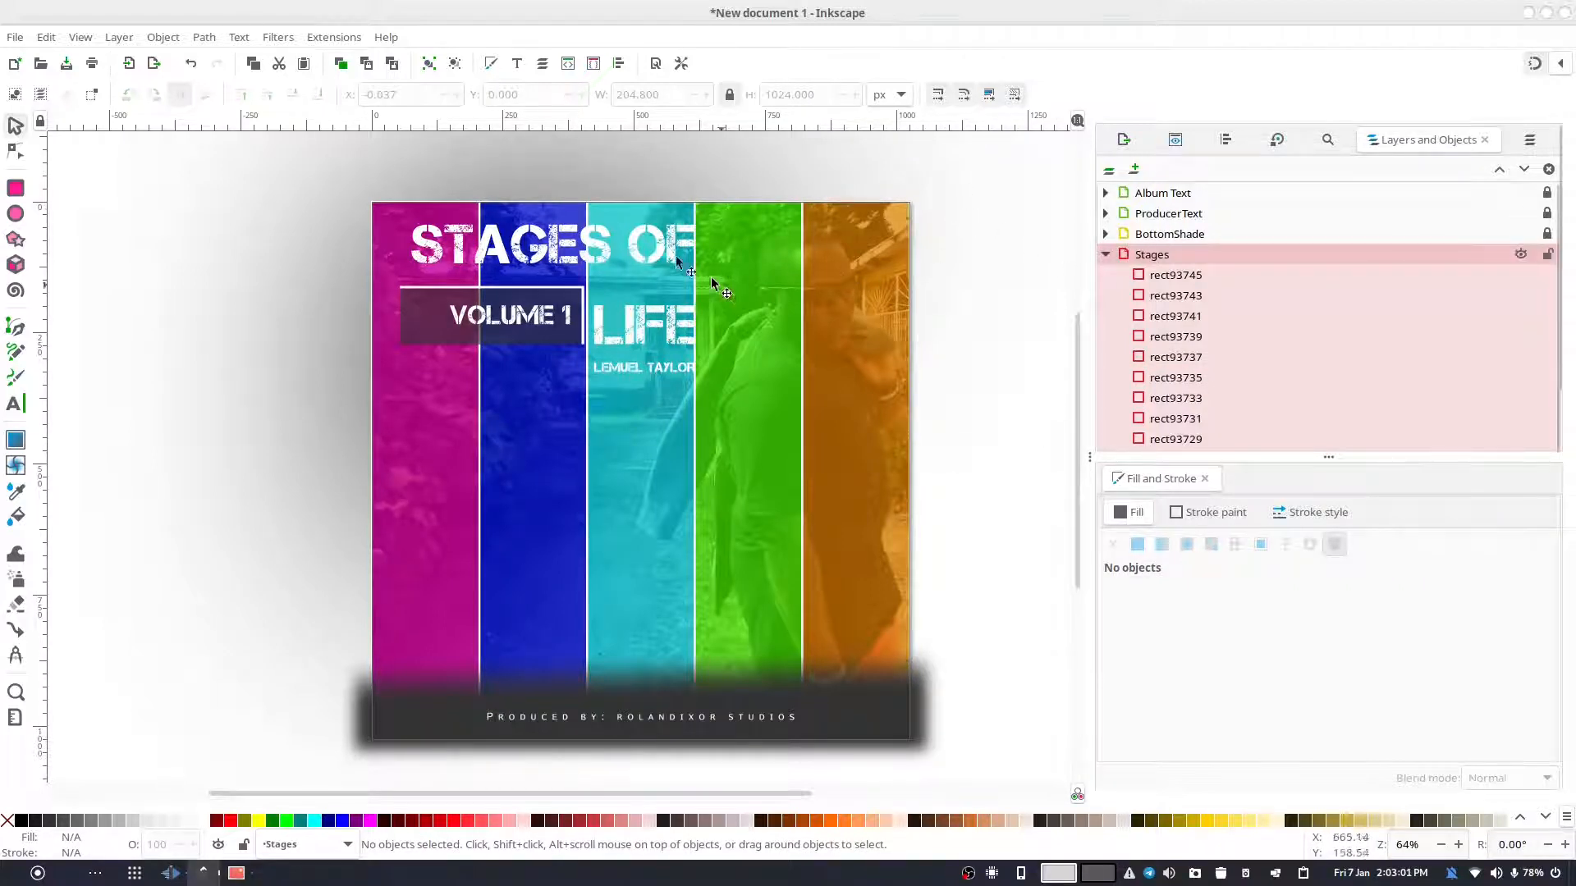
- Select the whole Stages layer and set its blend mode to Overlay
click(1105, 254)
click(1143, 197)
click(1143, 196)
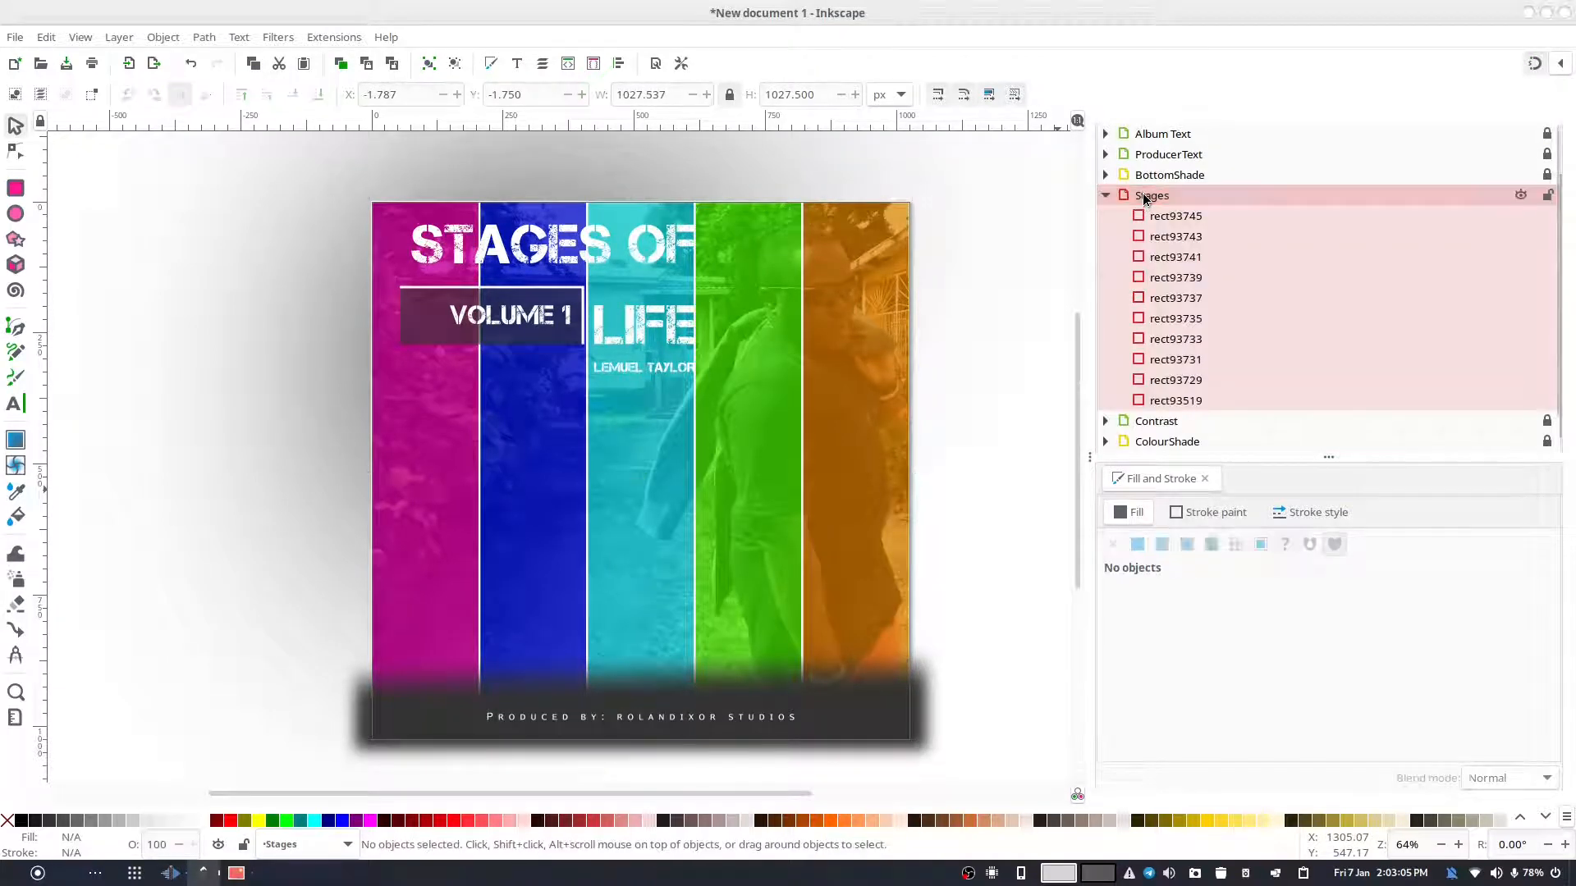
click(1322, 201)
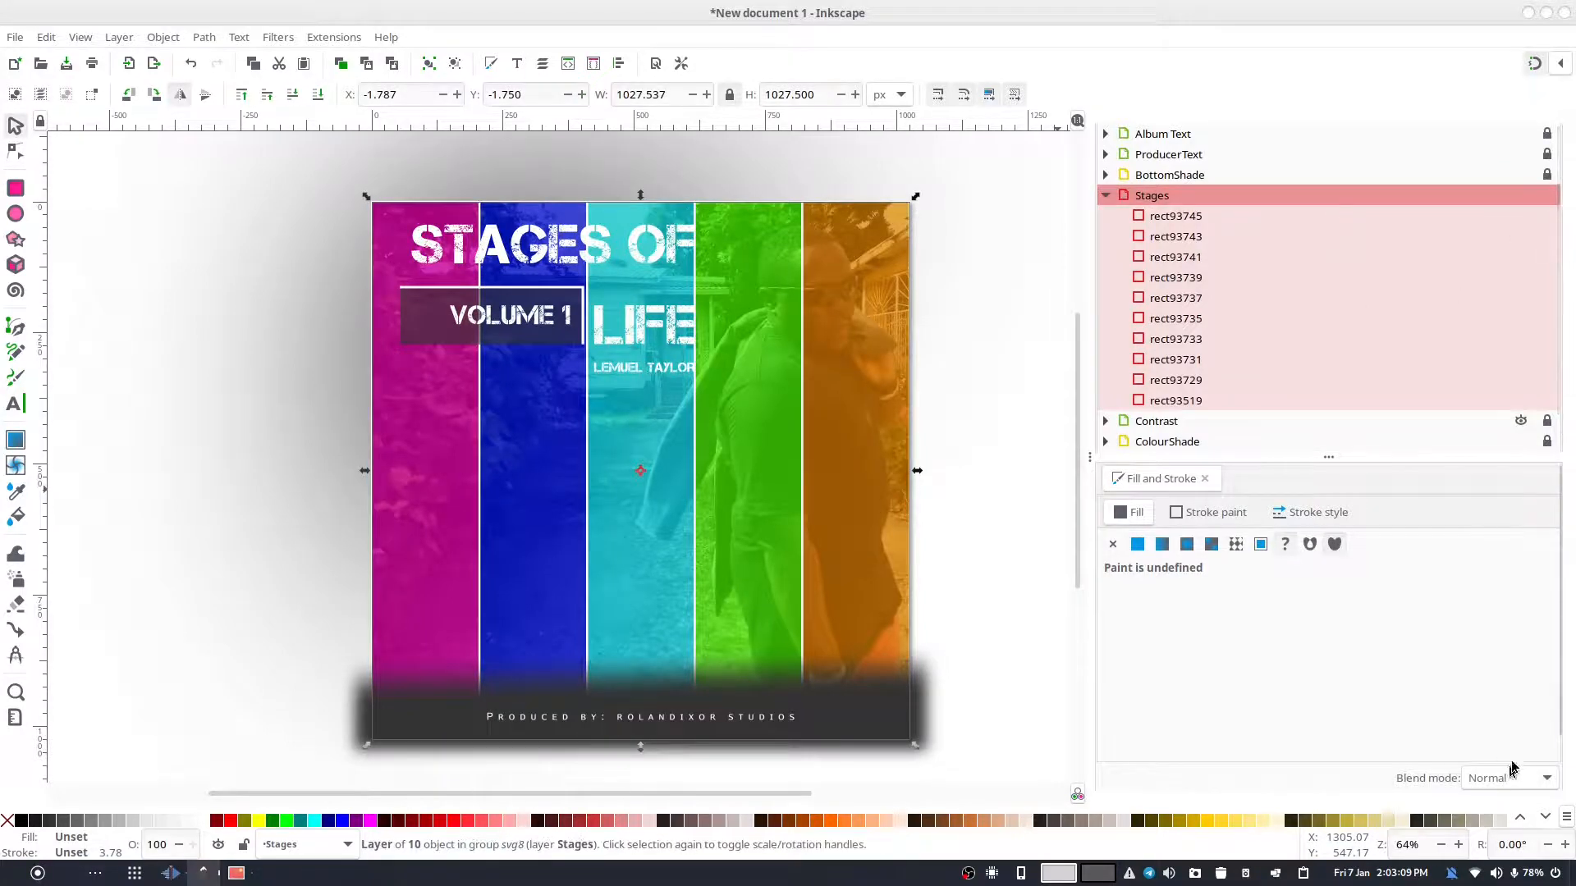
scroll(1547, 763, down, 2)
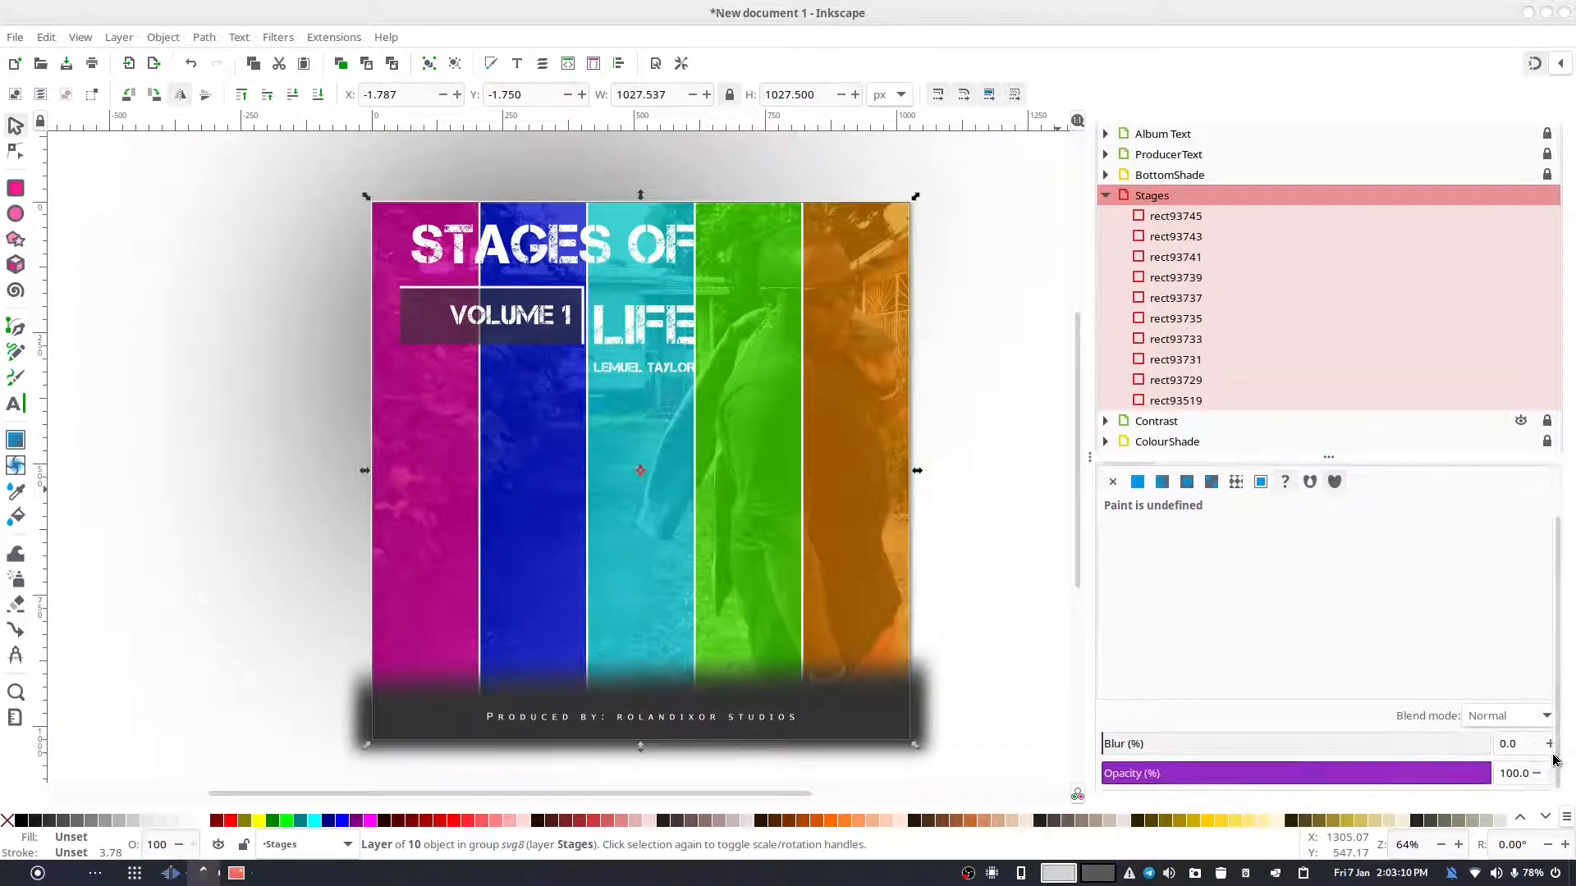
click(1514, 718)
scroll(1510, 788, down, 2)
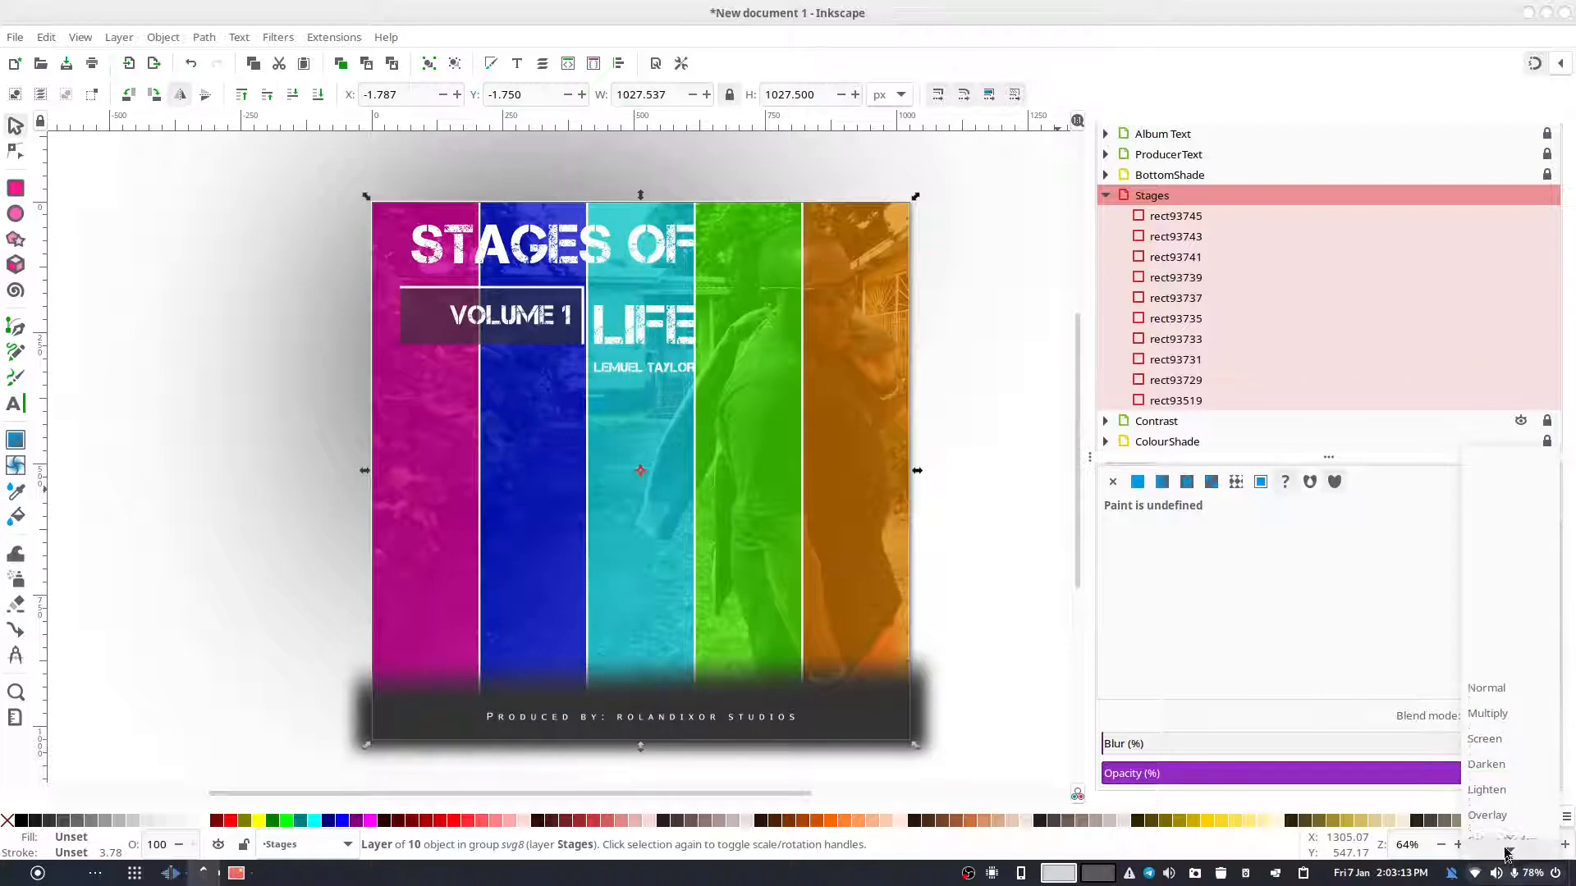
click(1517, 800)
click(1497, 717)
click(1496, 717)
- Lower the Stages layer's opacity to 32.6%
mouse_move(1162, 781)
mouse_down()
mouse_move(1217, 777)
mouse_move(1182, 773)
mouse_up()
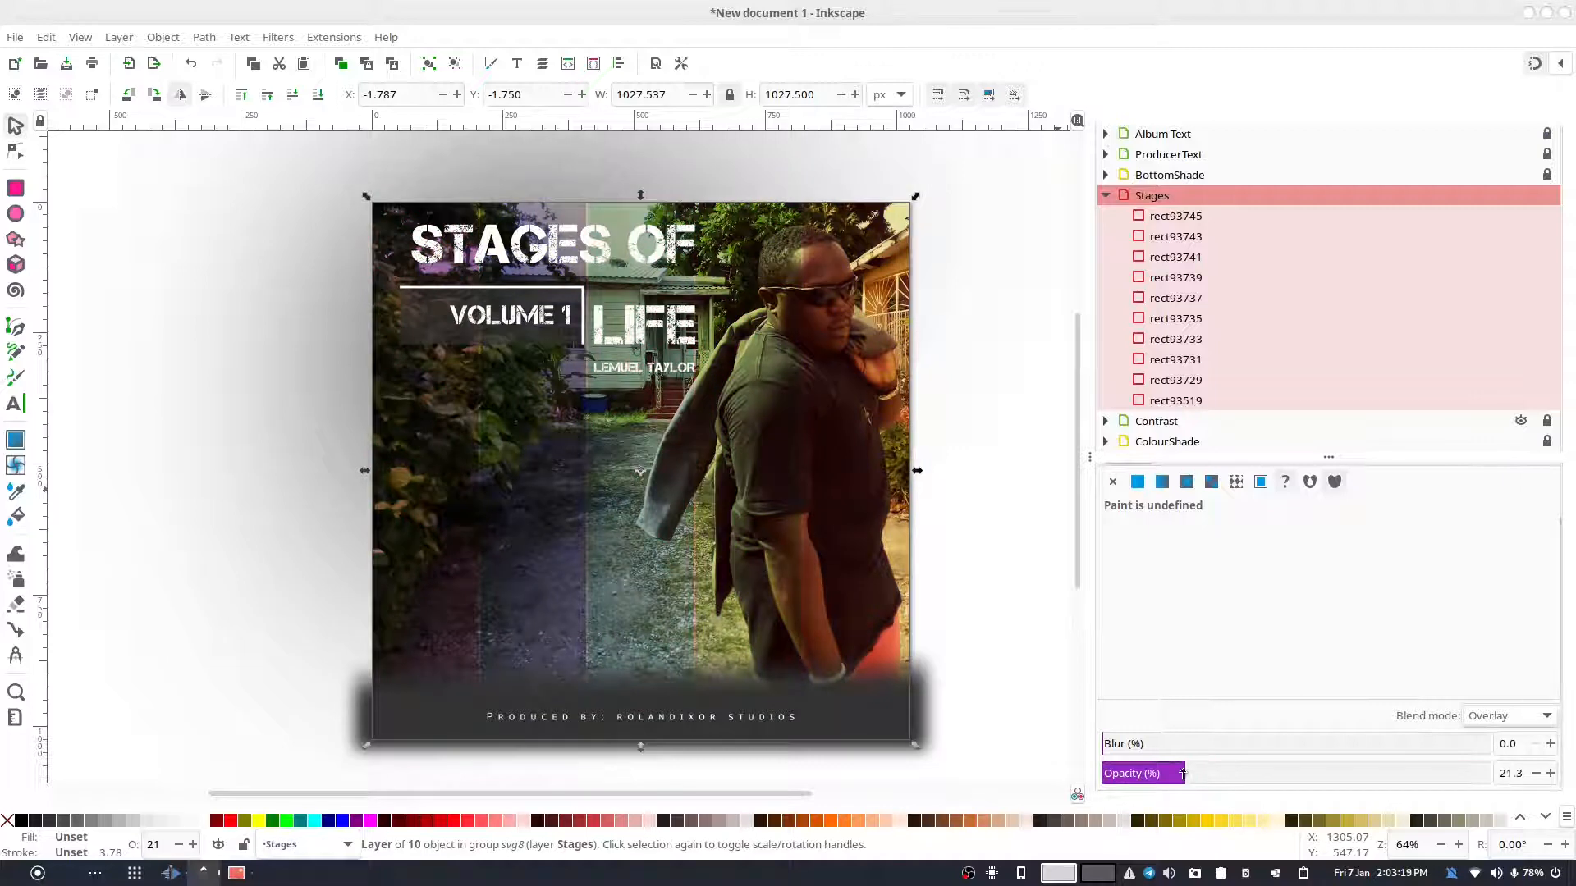
click(1236, 775)
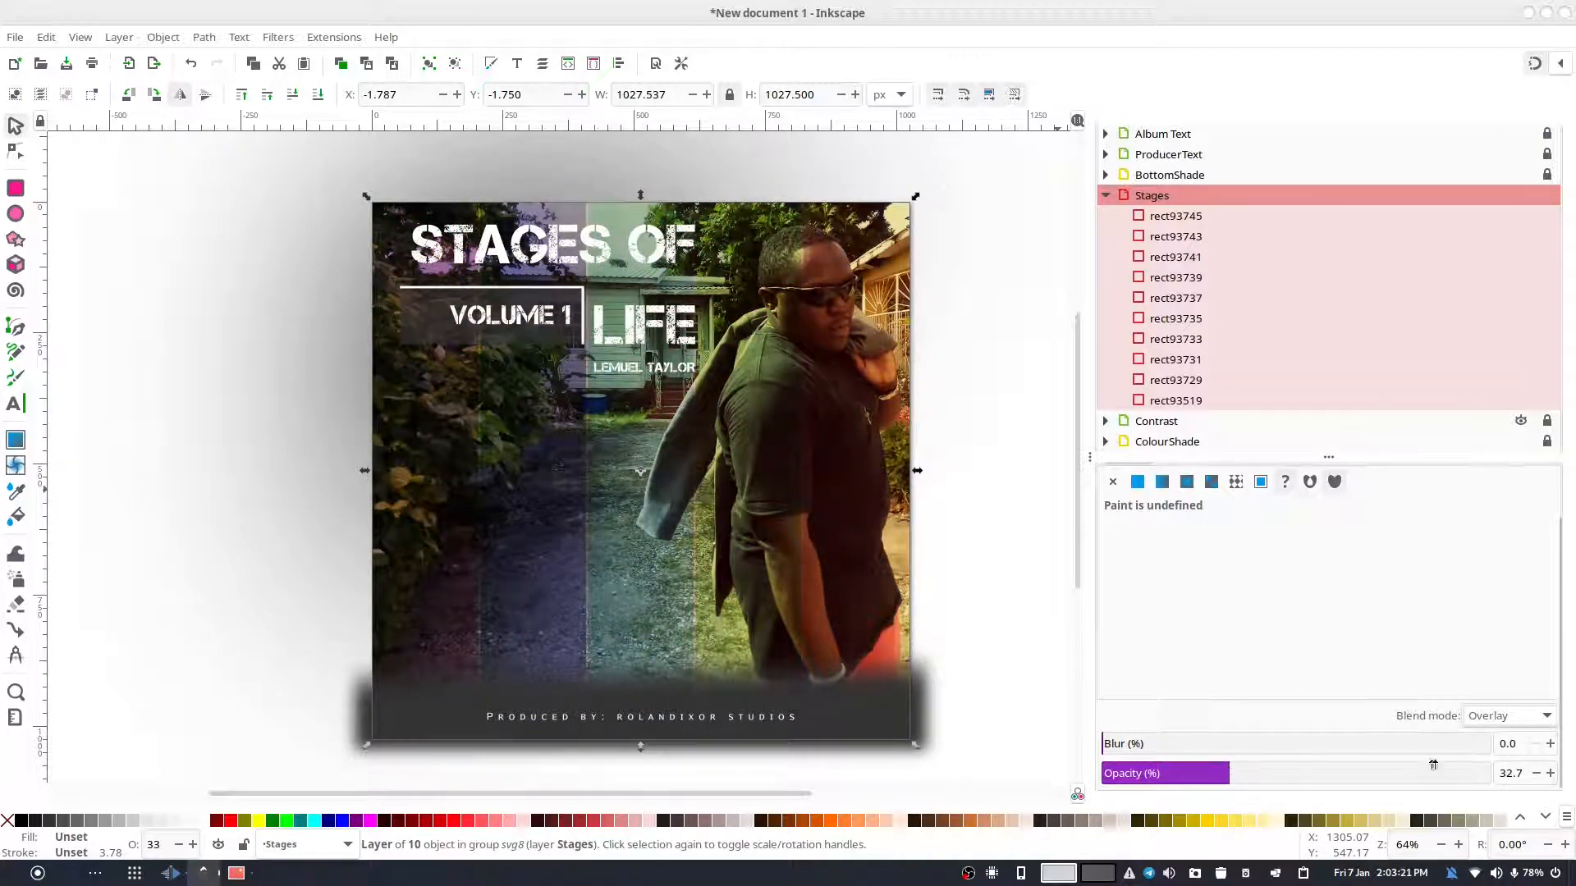
double_click(1520, 774)
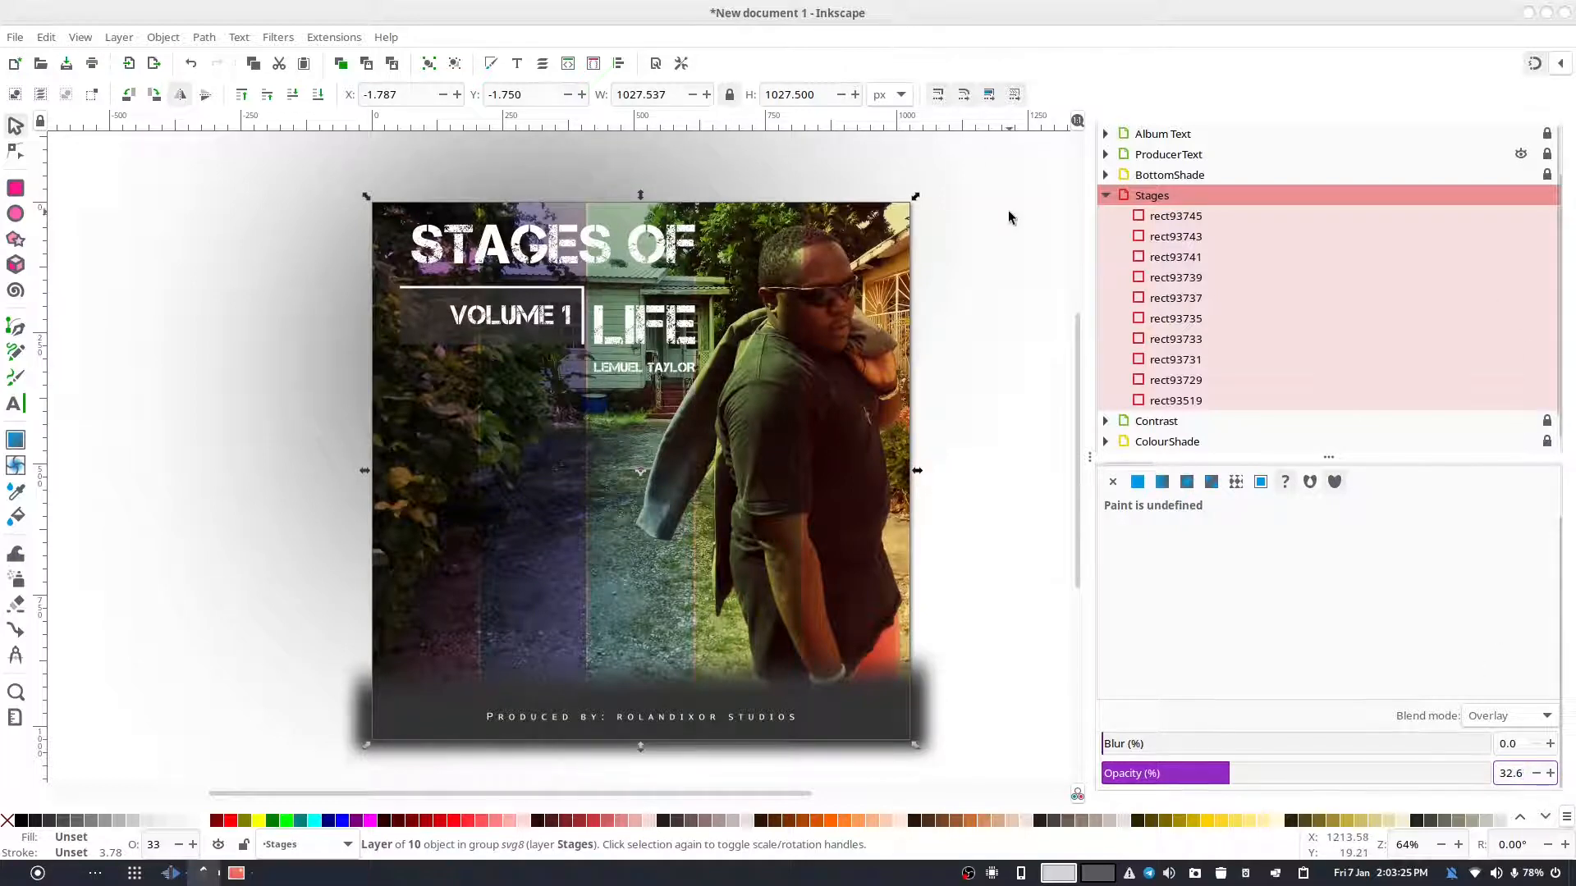
- Collapse the Stages layer and change its blend mode to Screen
click(1106, 195)
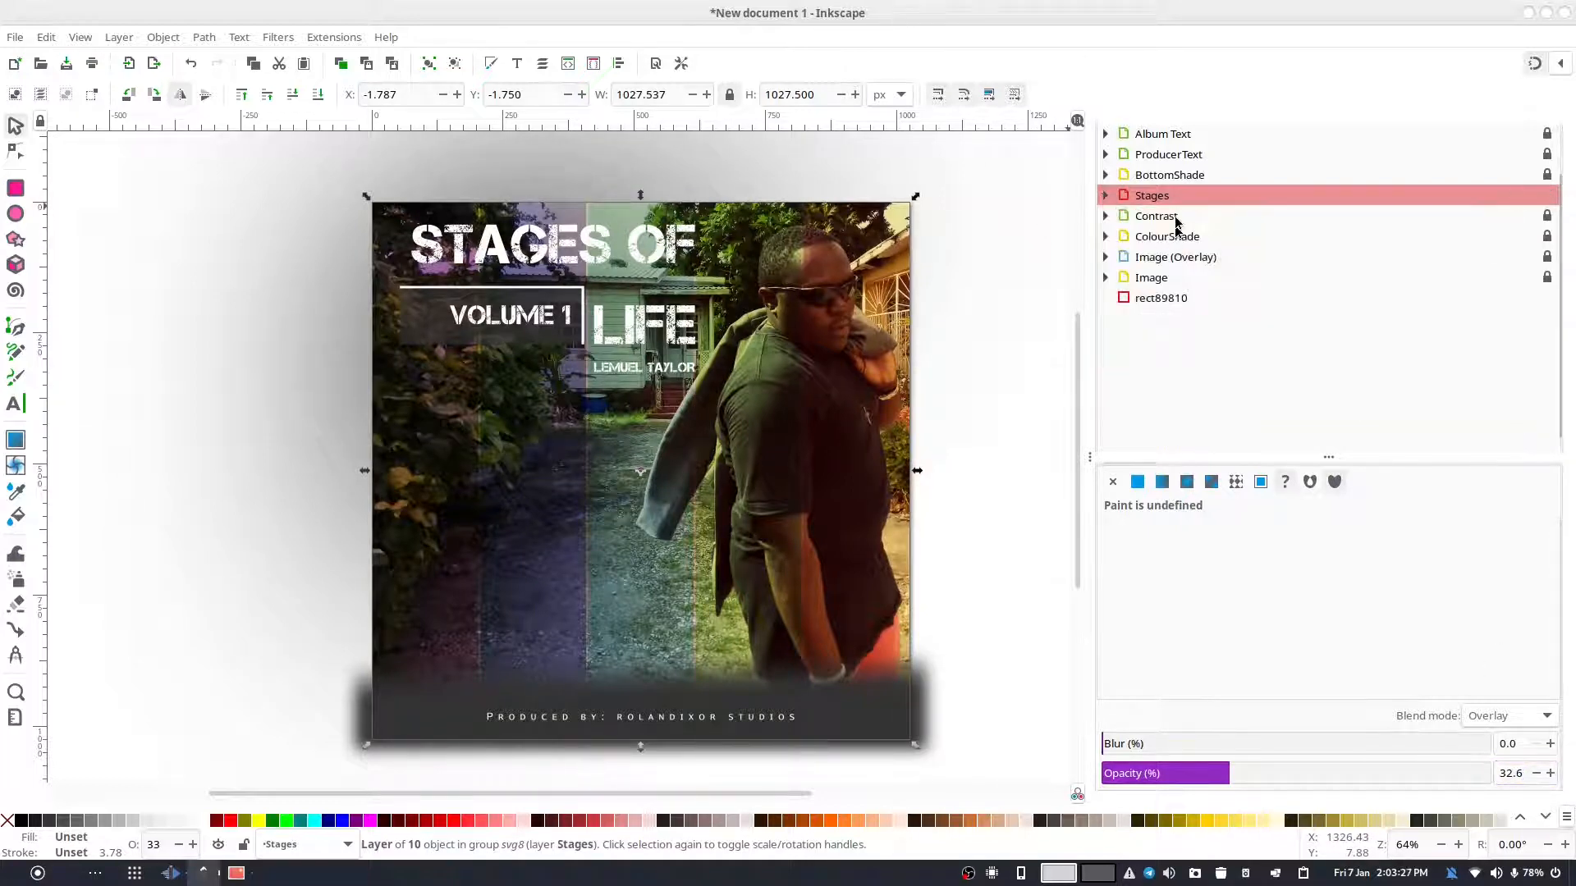
click(1519, 717)
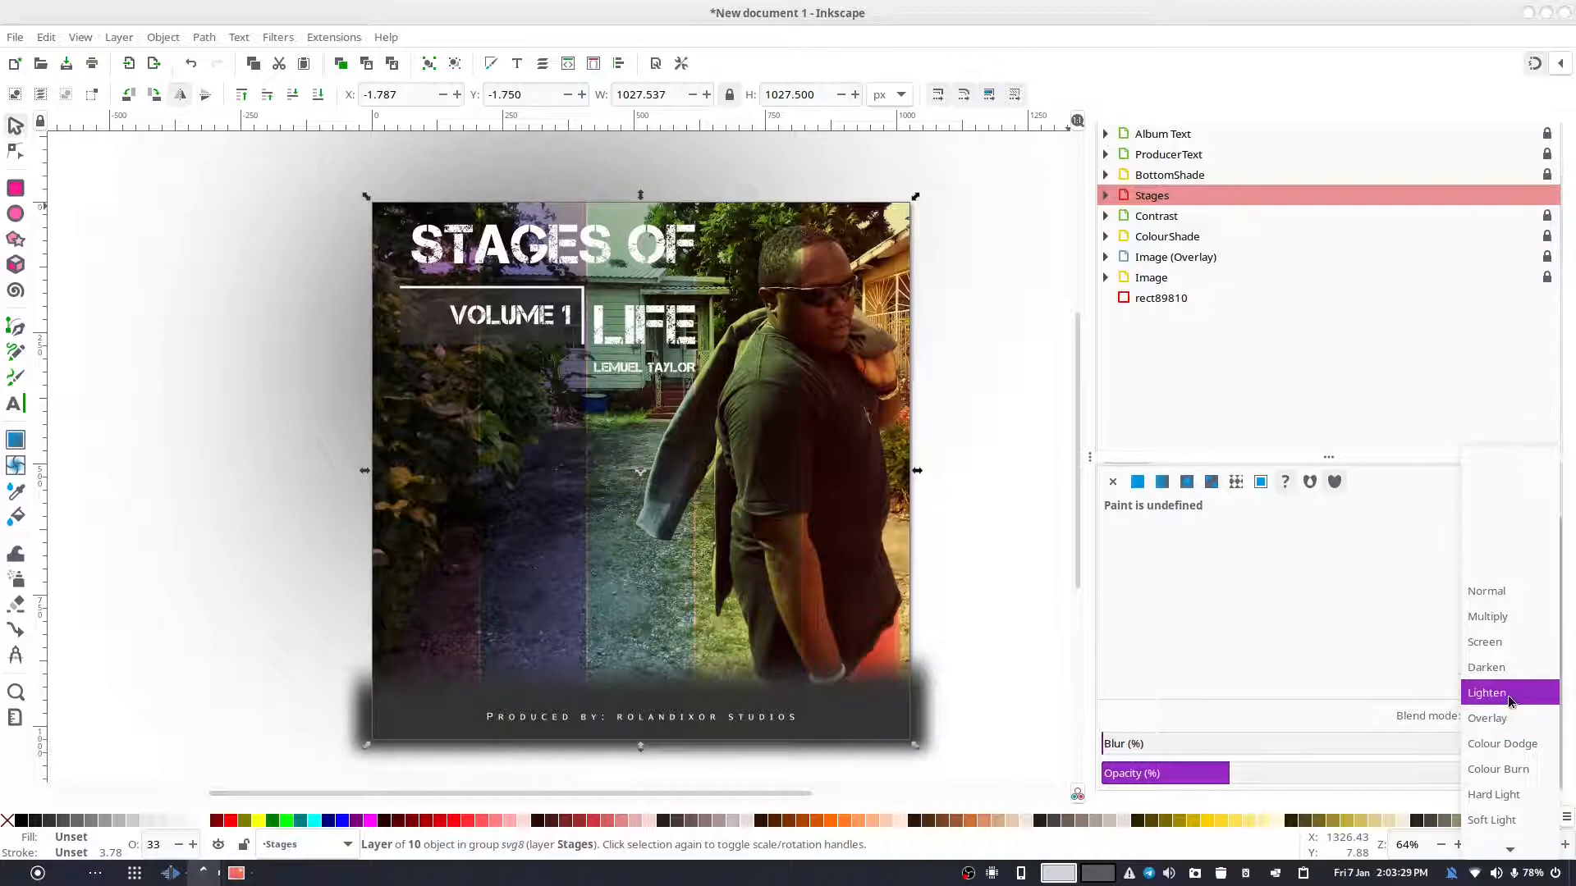
mouse_move(1507, 850)
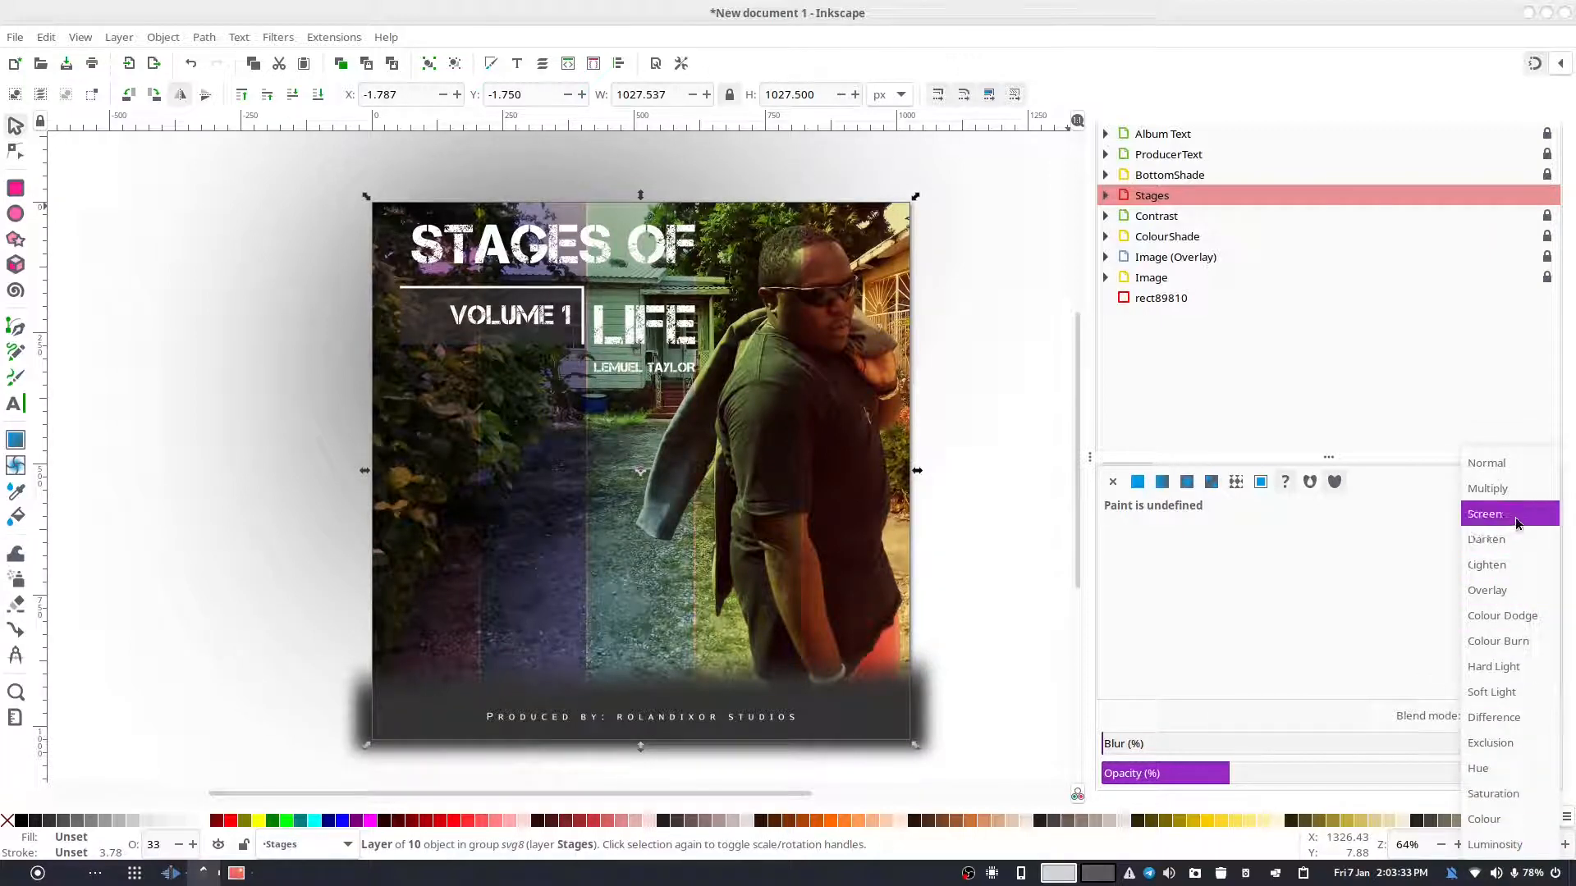
click(1516, 516)
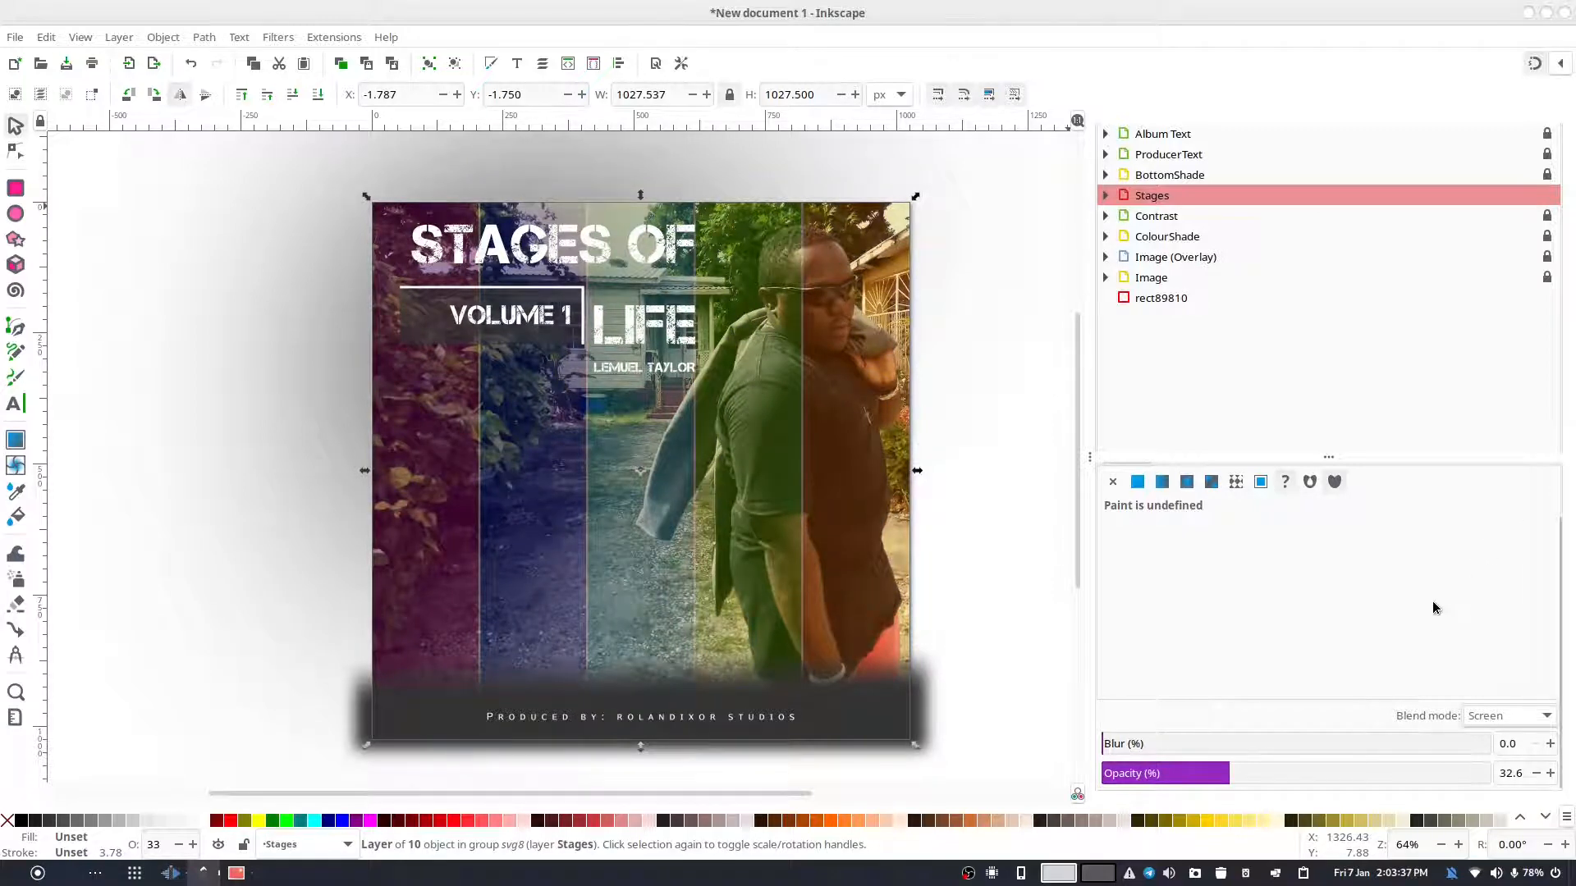
- Try the Luminosity, Colour, Saturation, Hue, Exclusion, Difference and Soft Light blend modes in turn on the Stages layer
click(1489, 716)
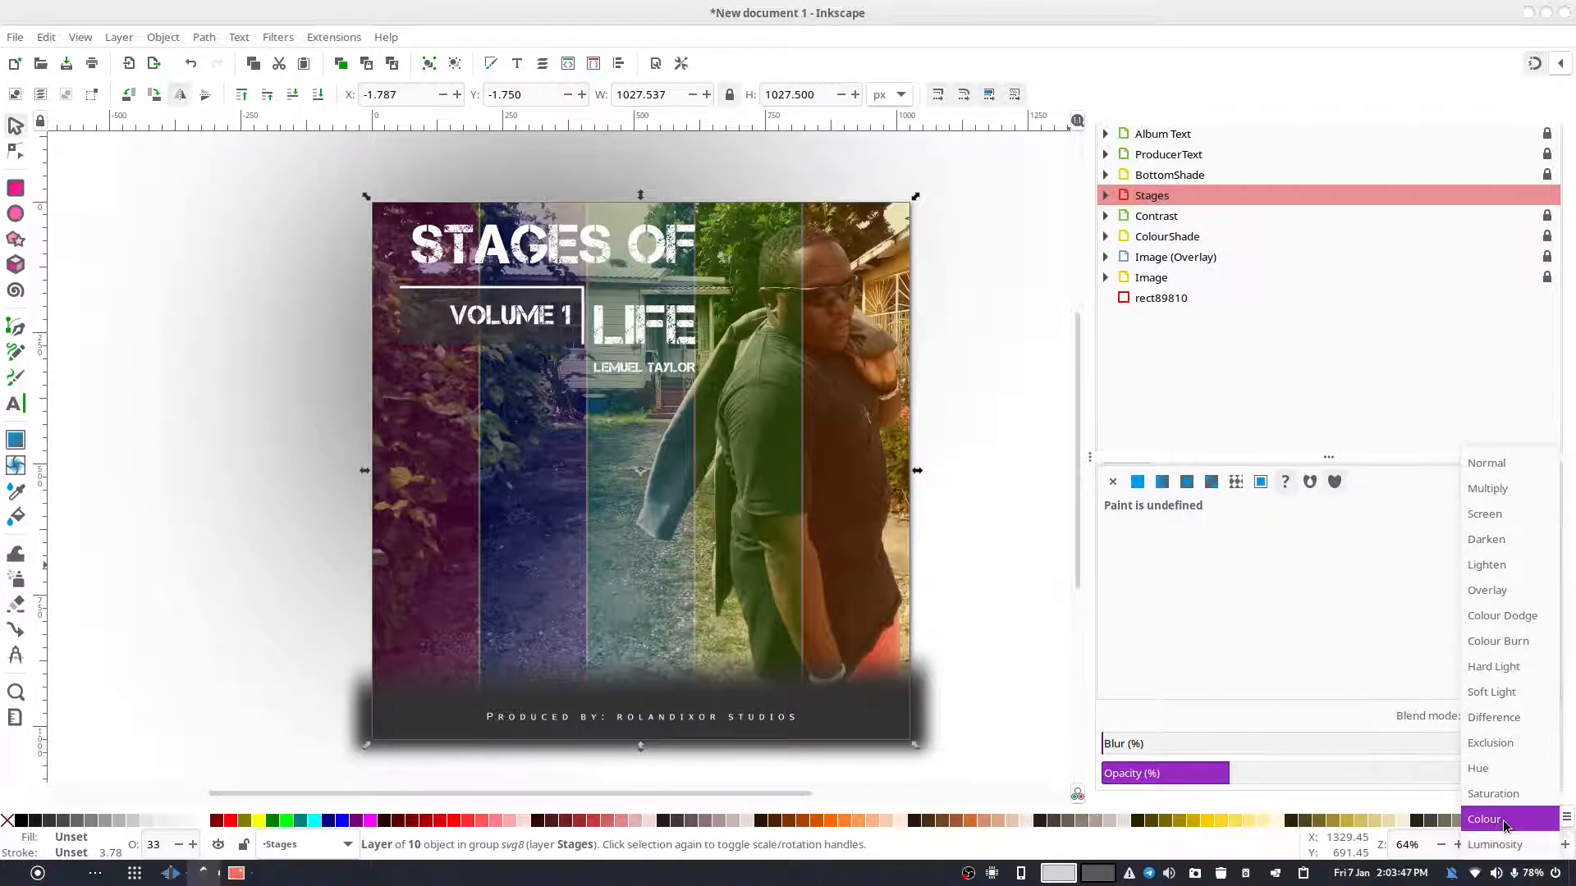
click(1504, 849)
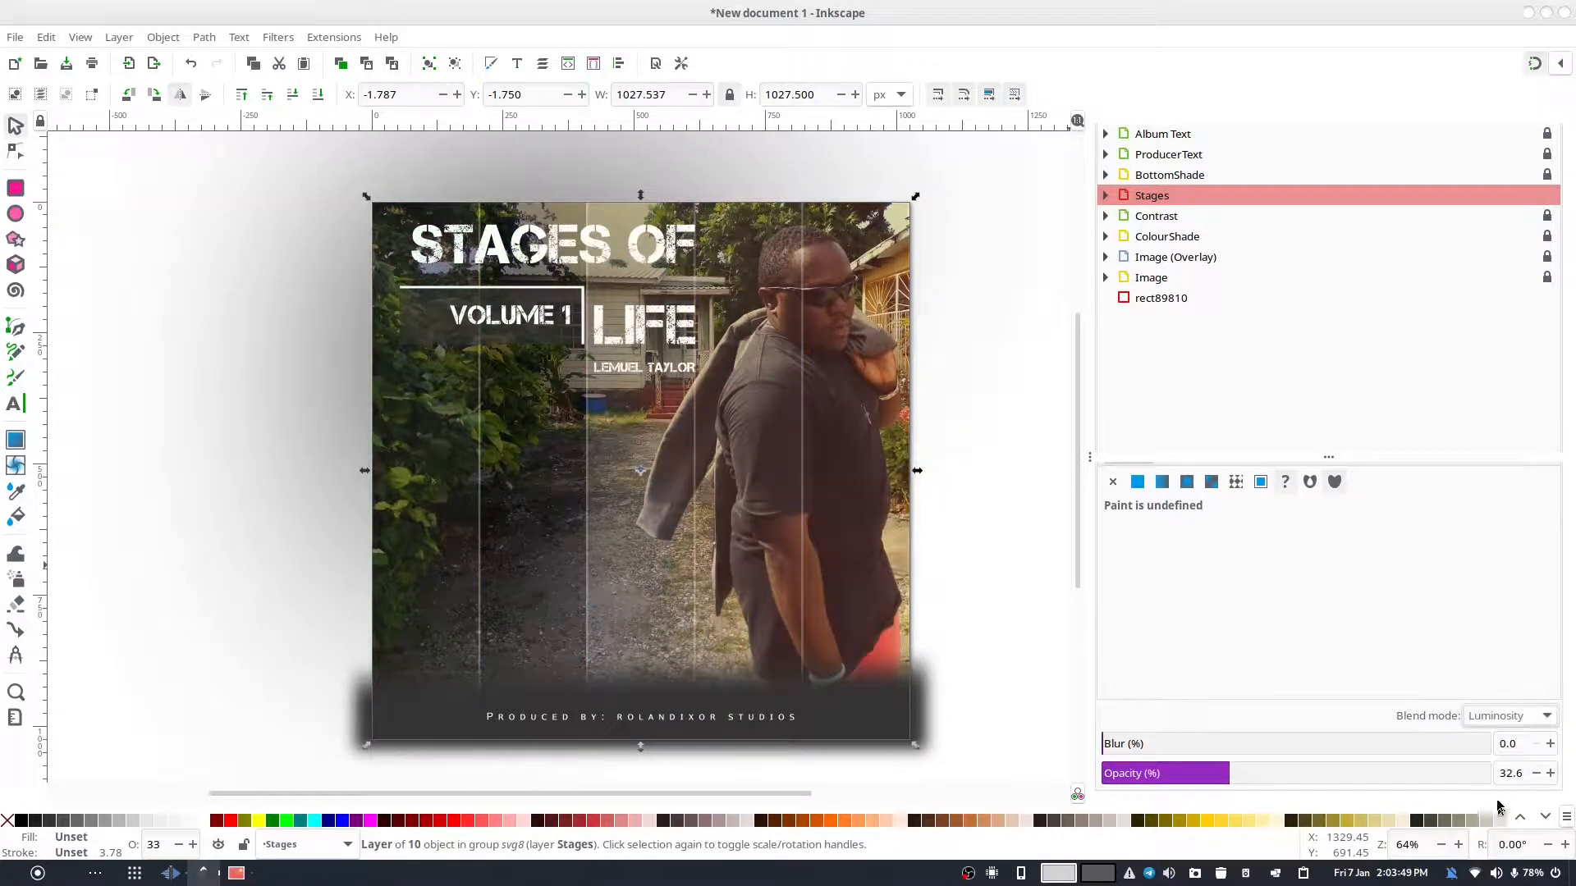
click(1518, 722)
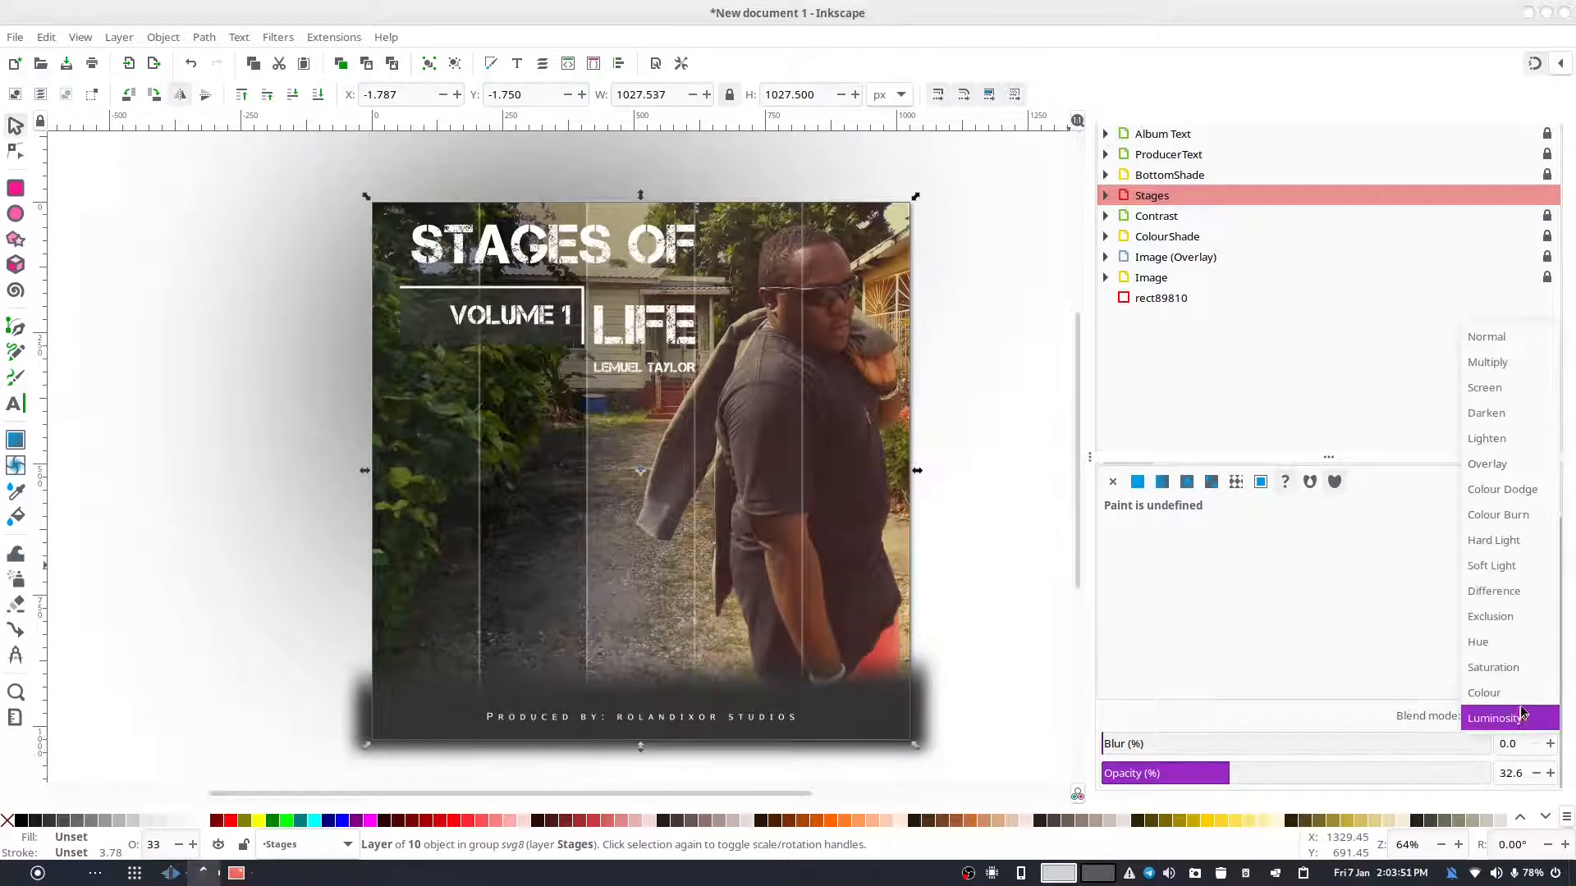
click(1526, 695)
click(1494, 718)
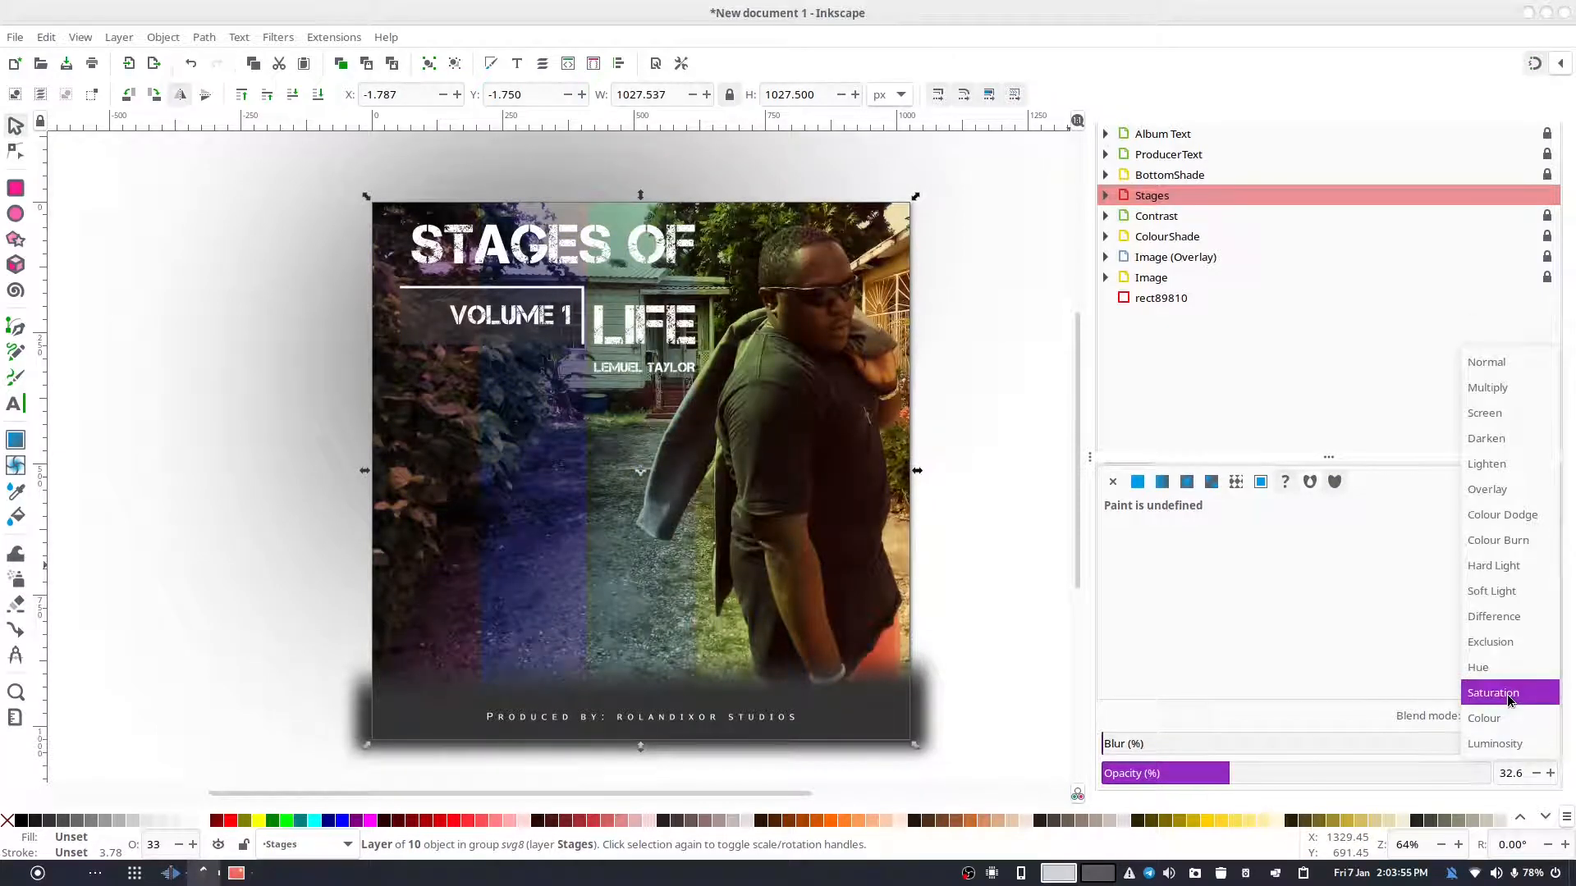
click(1508, 700)
click(1495, 719)
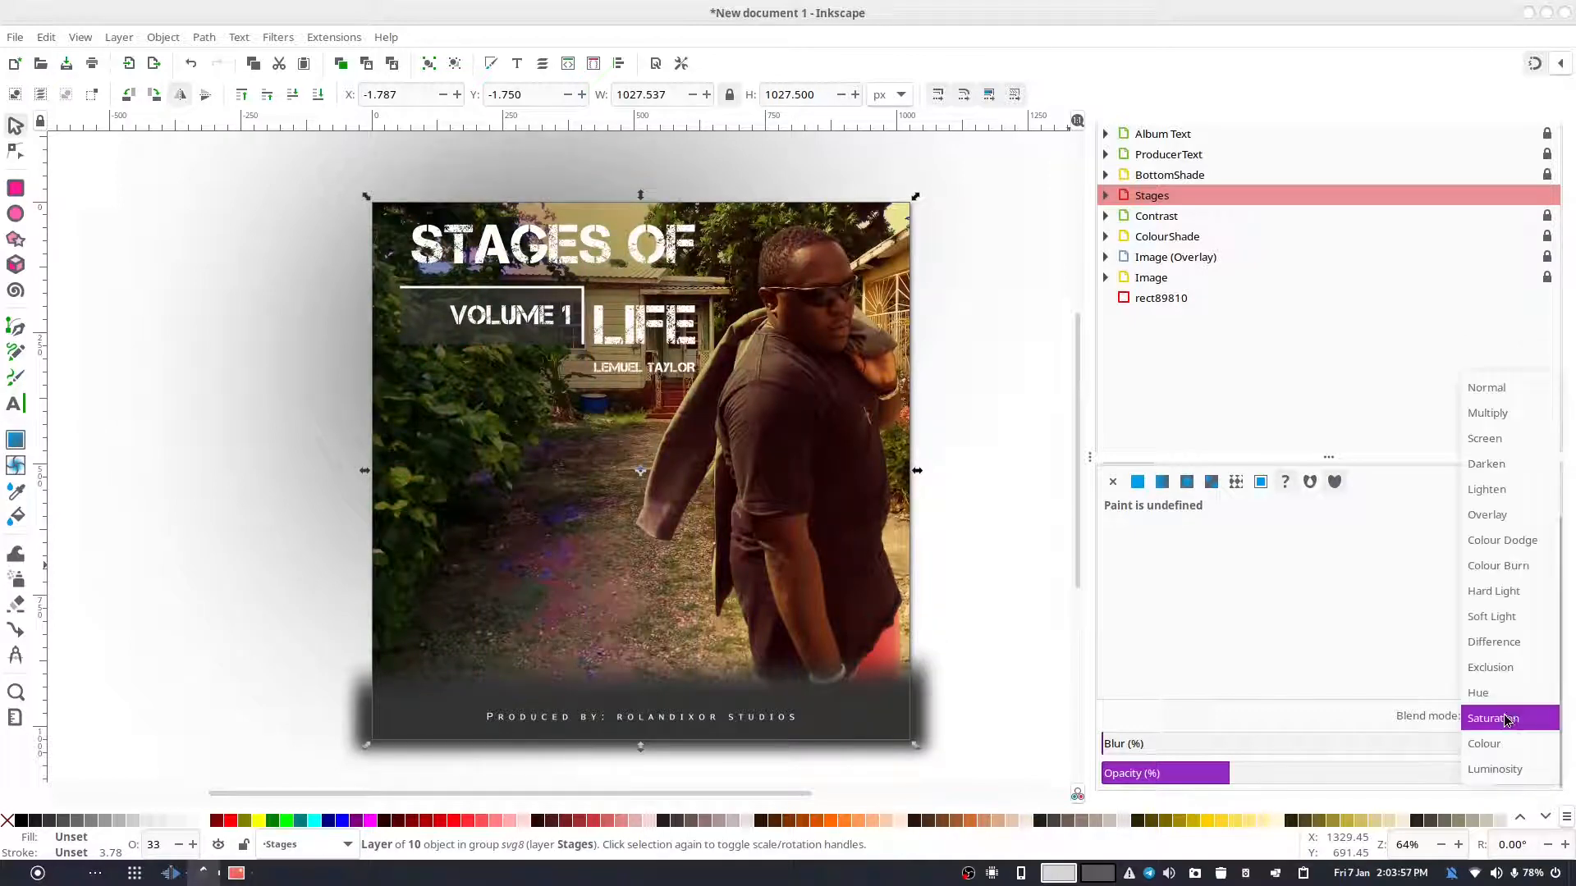
click(1497, 694)
click(1489, 722)
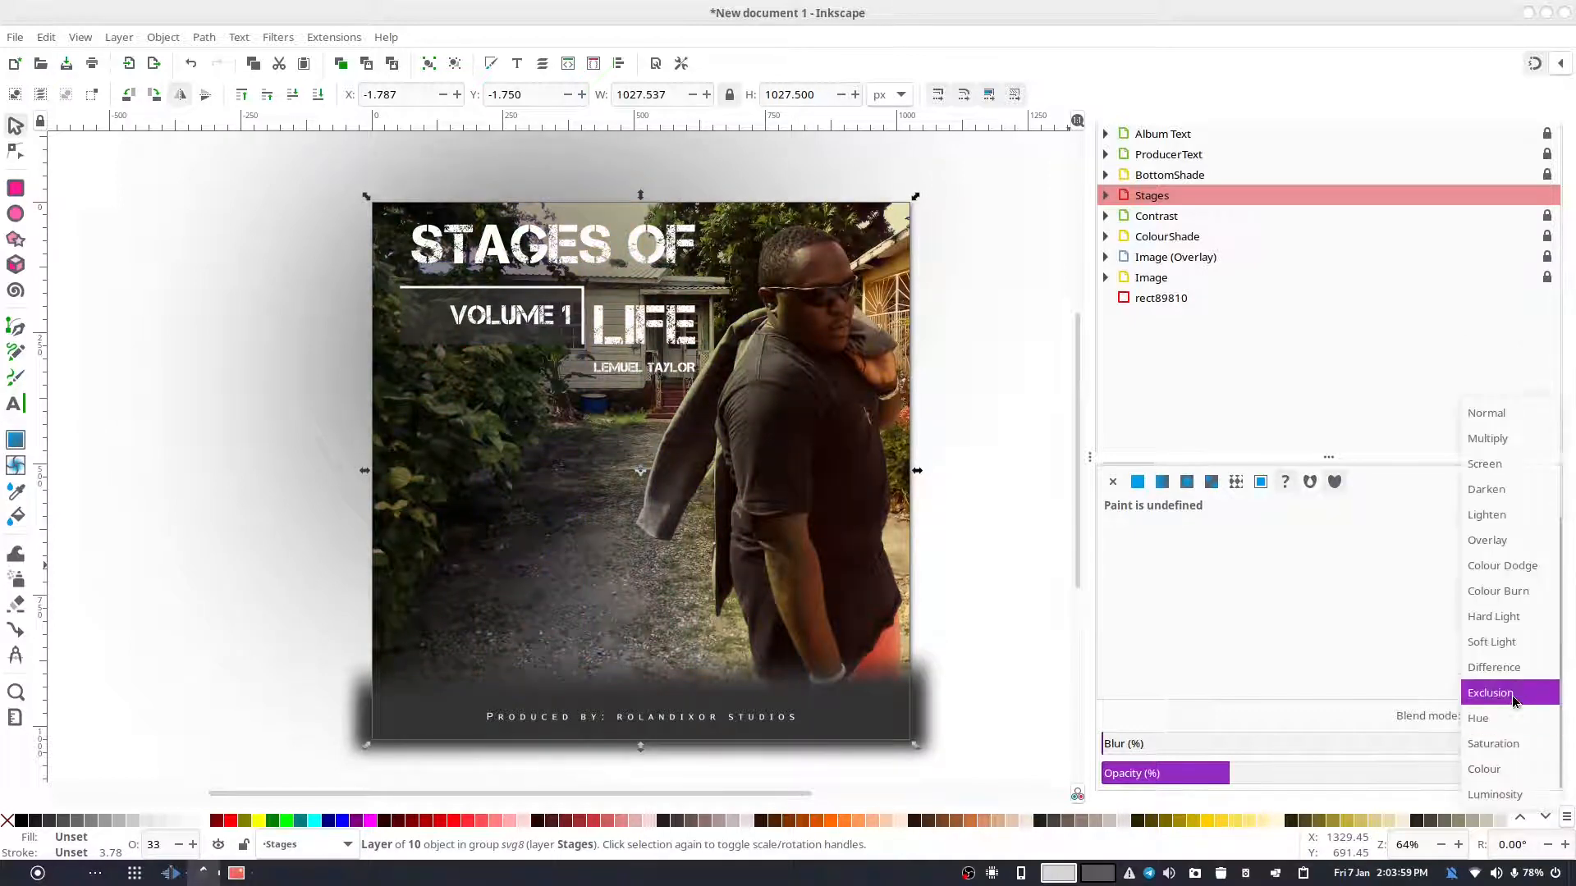
click(1502, 699)
click(1500, 710)
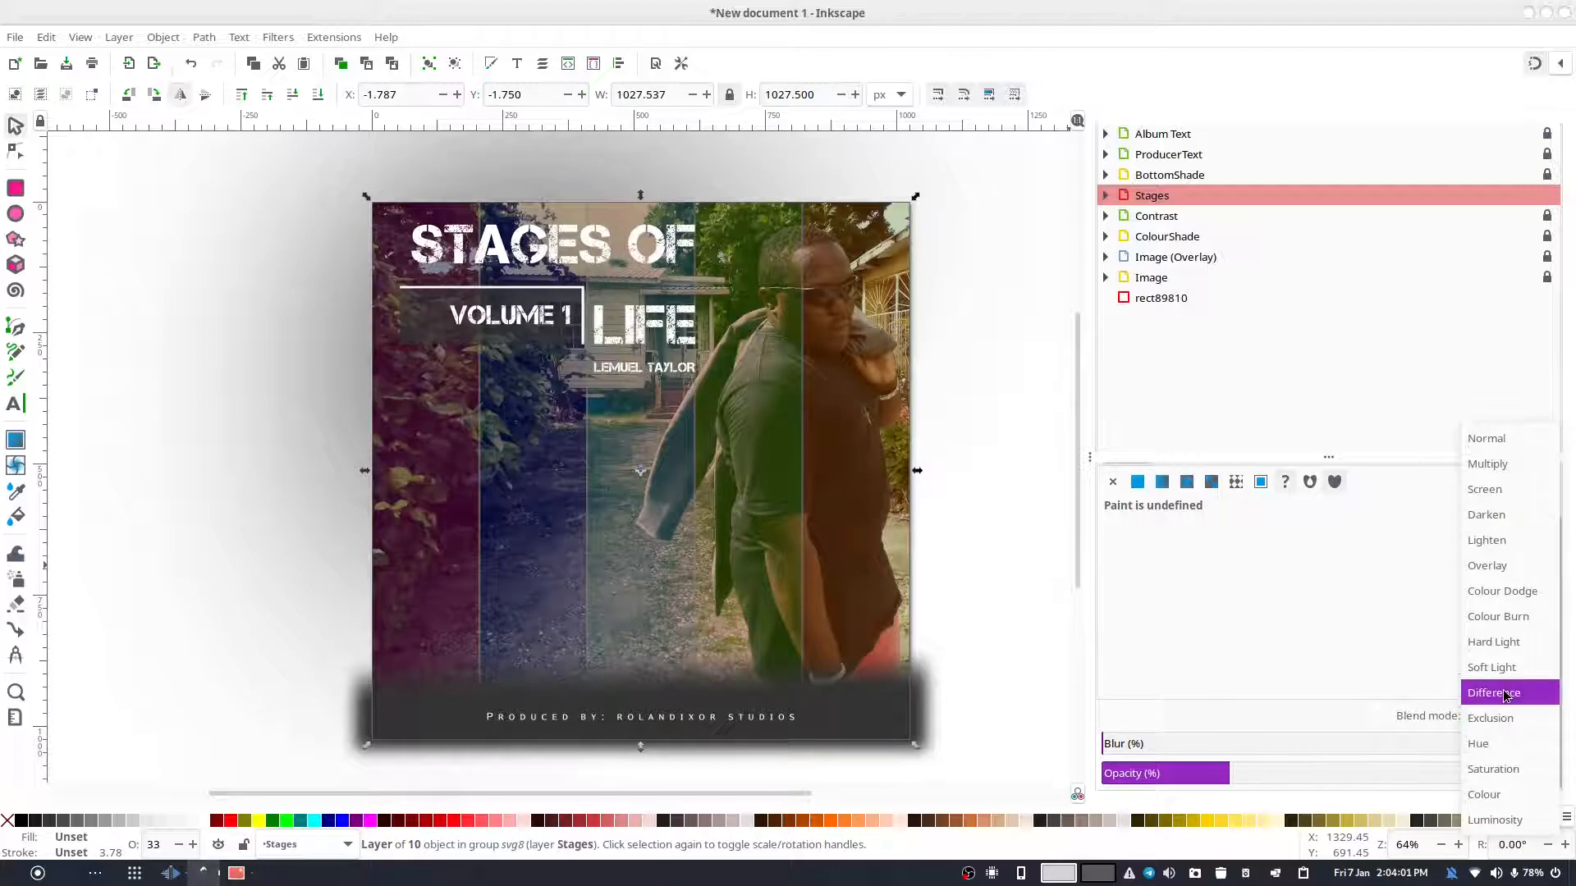
click(1494, 694)
click(1487, 720)
click(1494, 691)
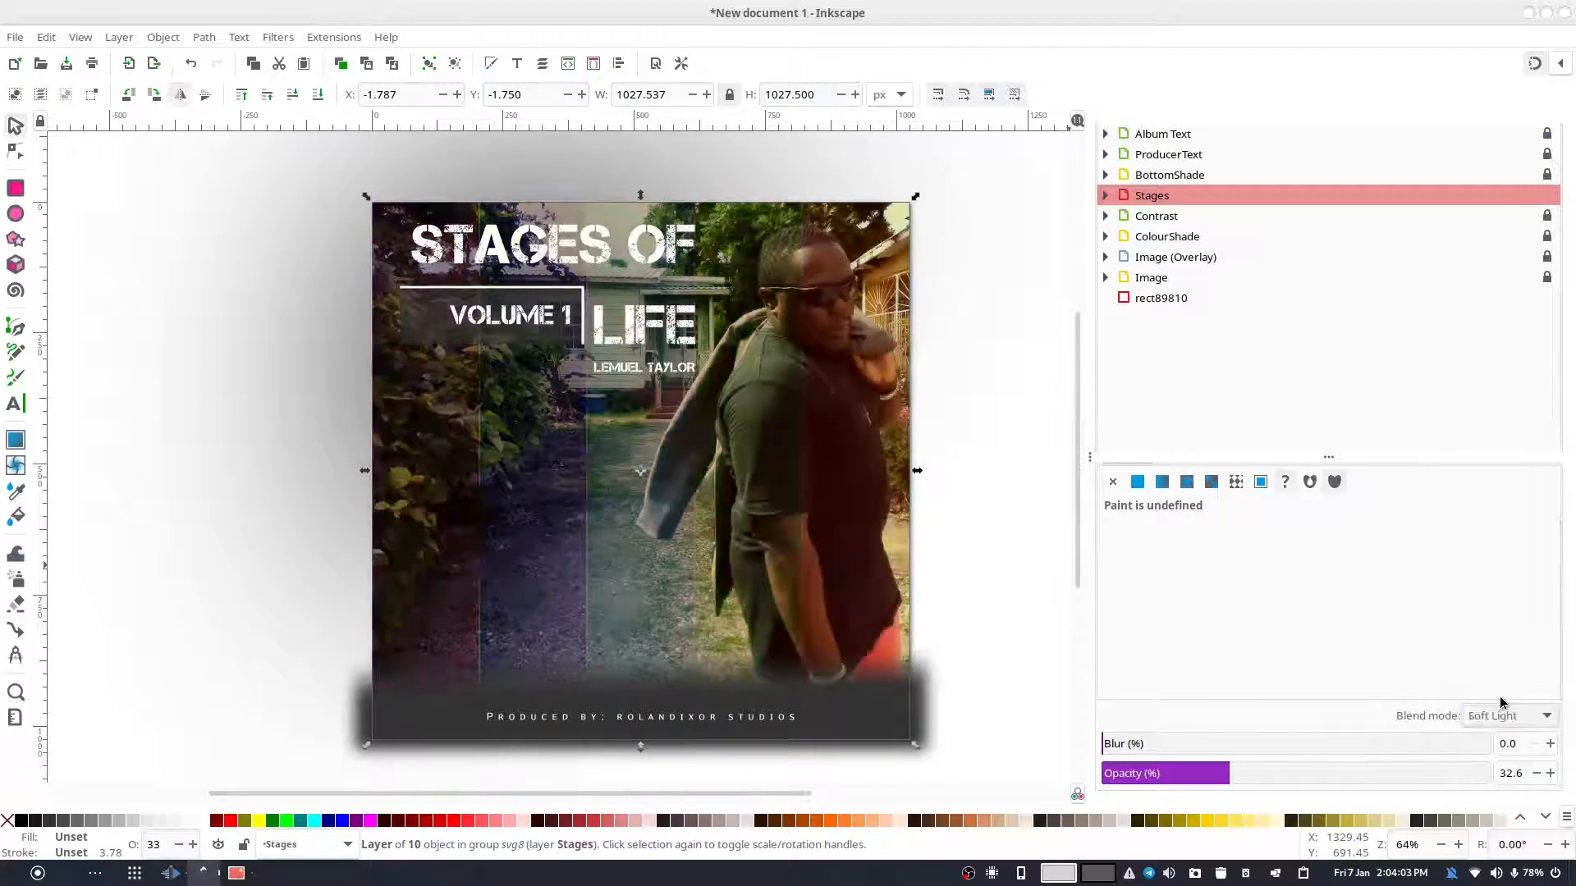
- Try the Hard Light, Colour Burn, Colour Dodge, Overlay, Lighten and Darken blend modes in turn on the Stages layer
click(1503, 719)
click(1504, 694)
click(1495, 714)
click(1502, 694)
click(1507, 711)
click(1507, 694)
click(1506, 710)
click(1506, 694)
click(1507, 714)
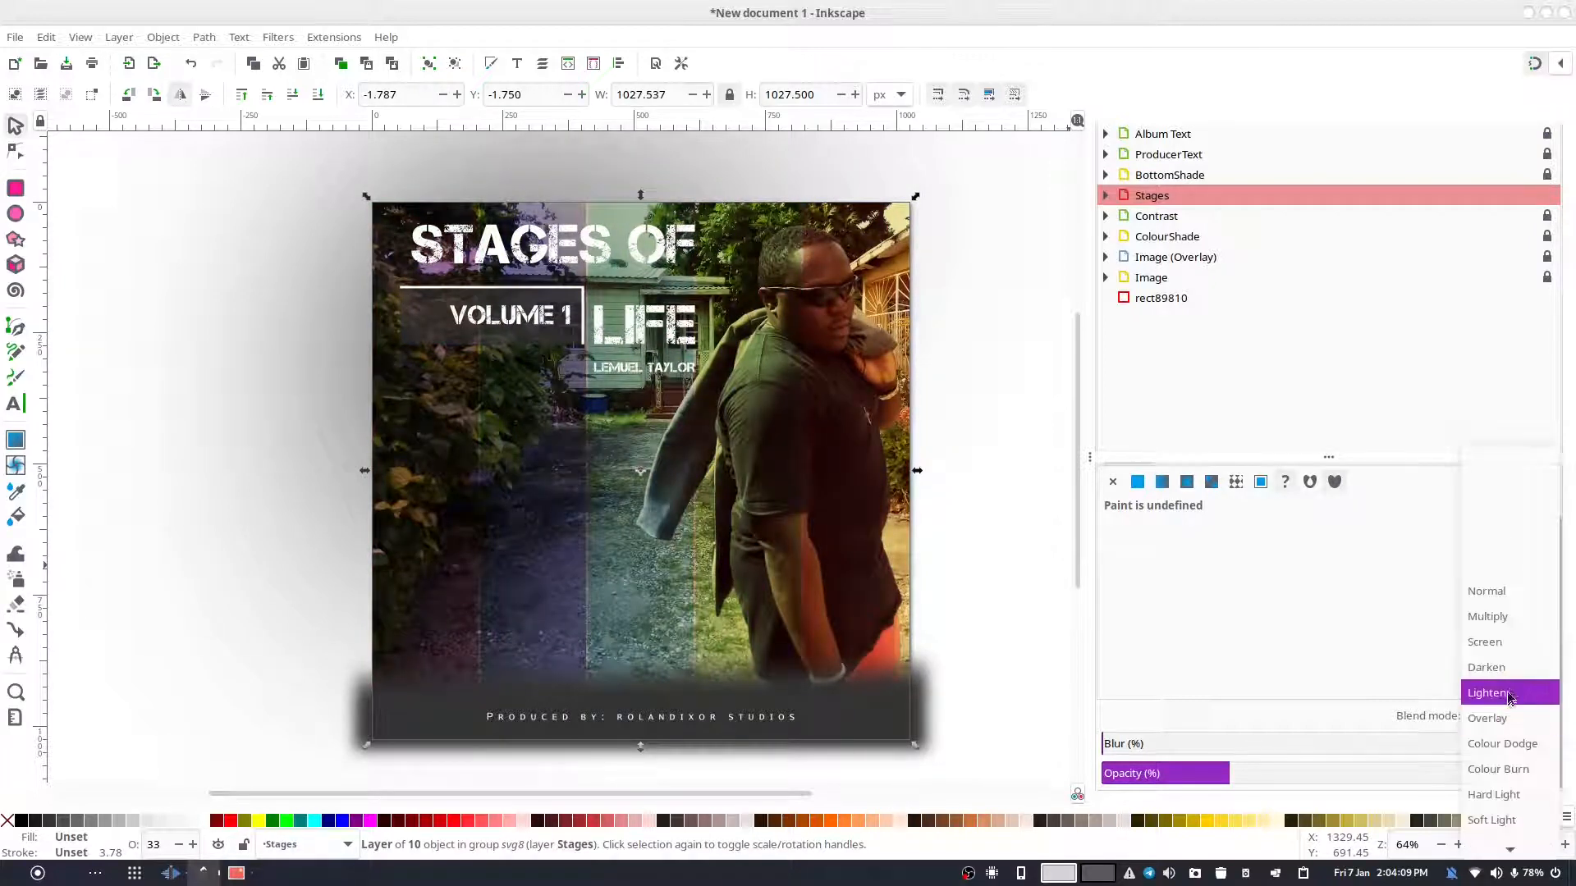
click(1506, 694)
click(1507, 717)
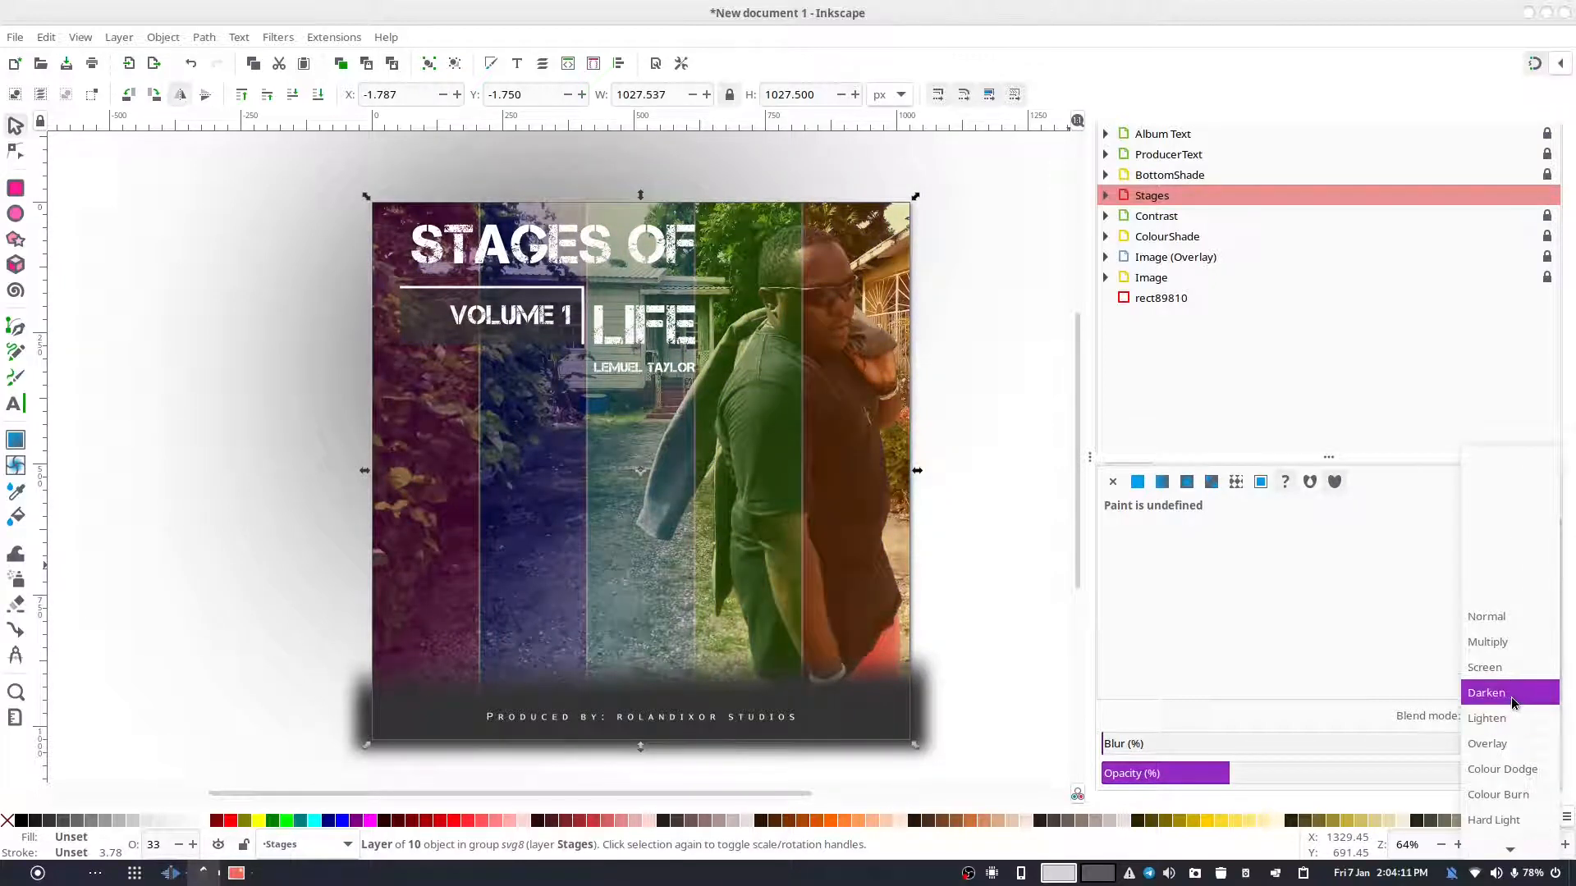
click(1507, 694)
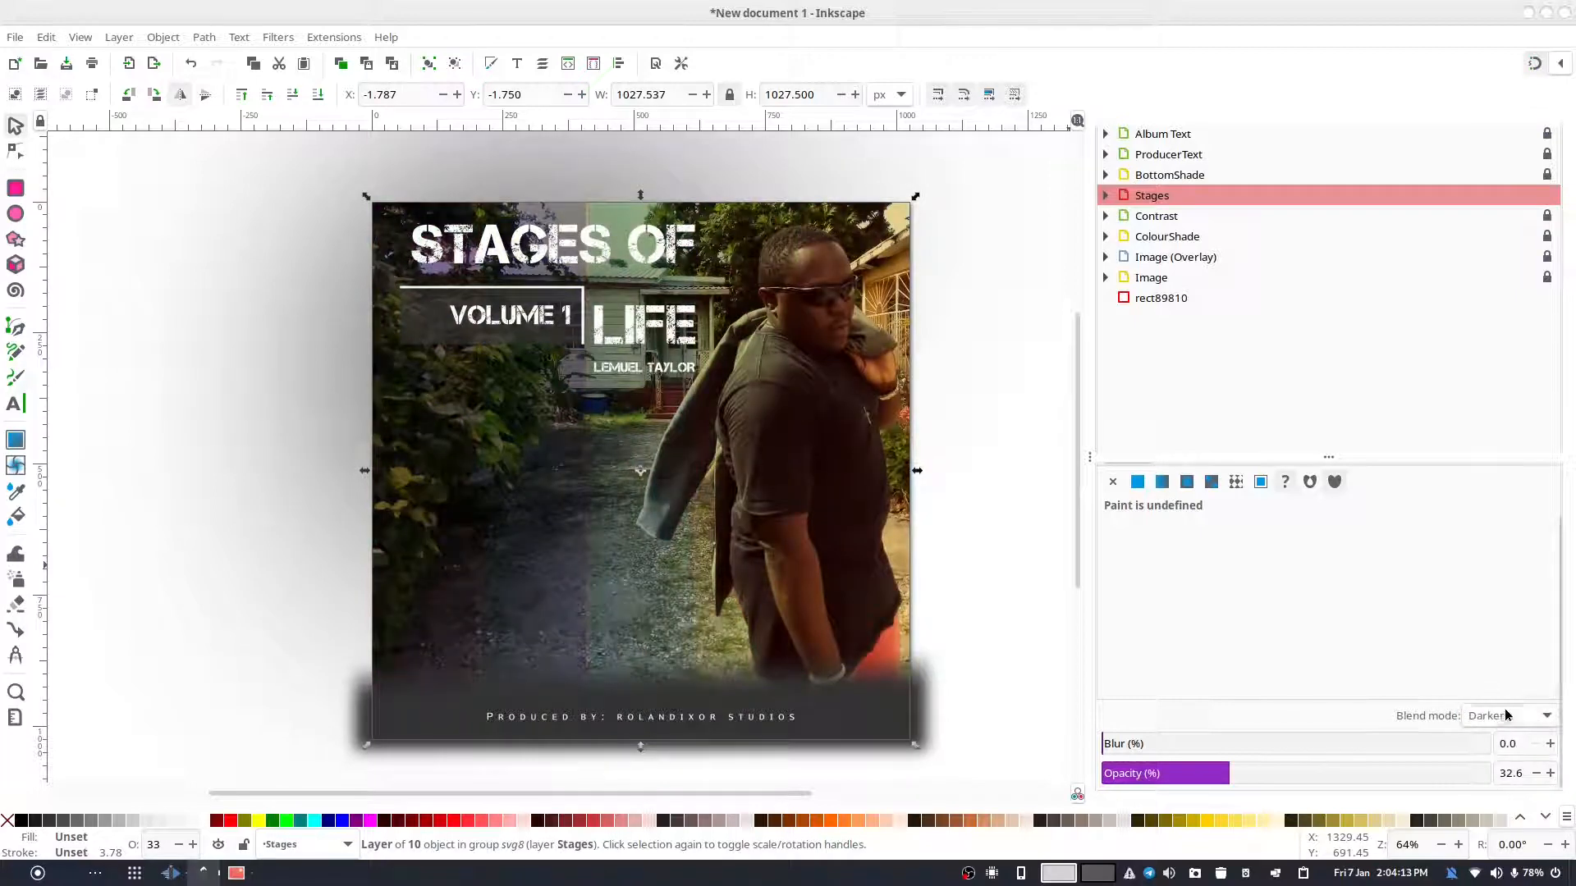
- Set the Stages layer's blend mode back to Screen and lower its opacity to 17.6%
click(1507, 719)
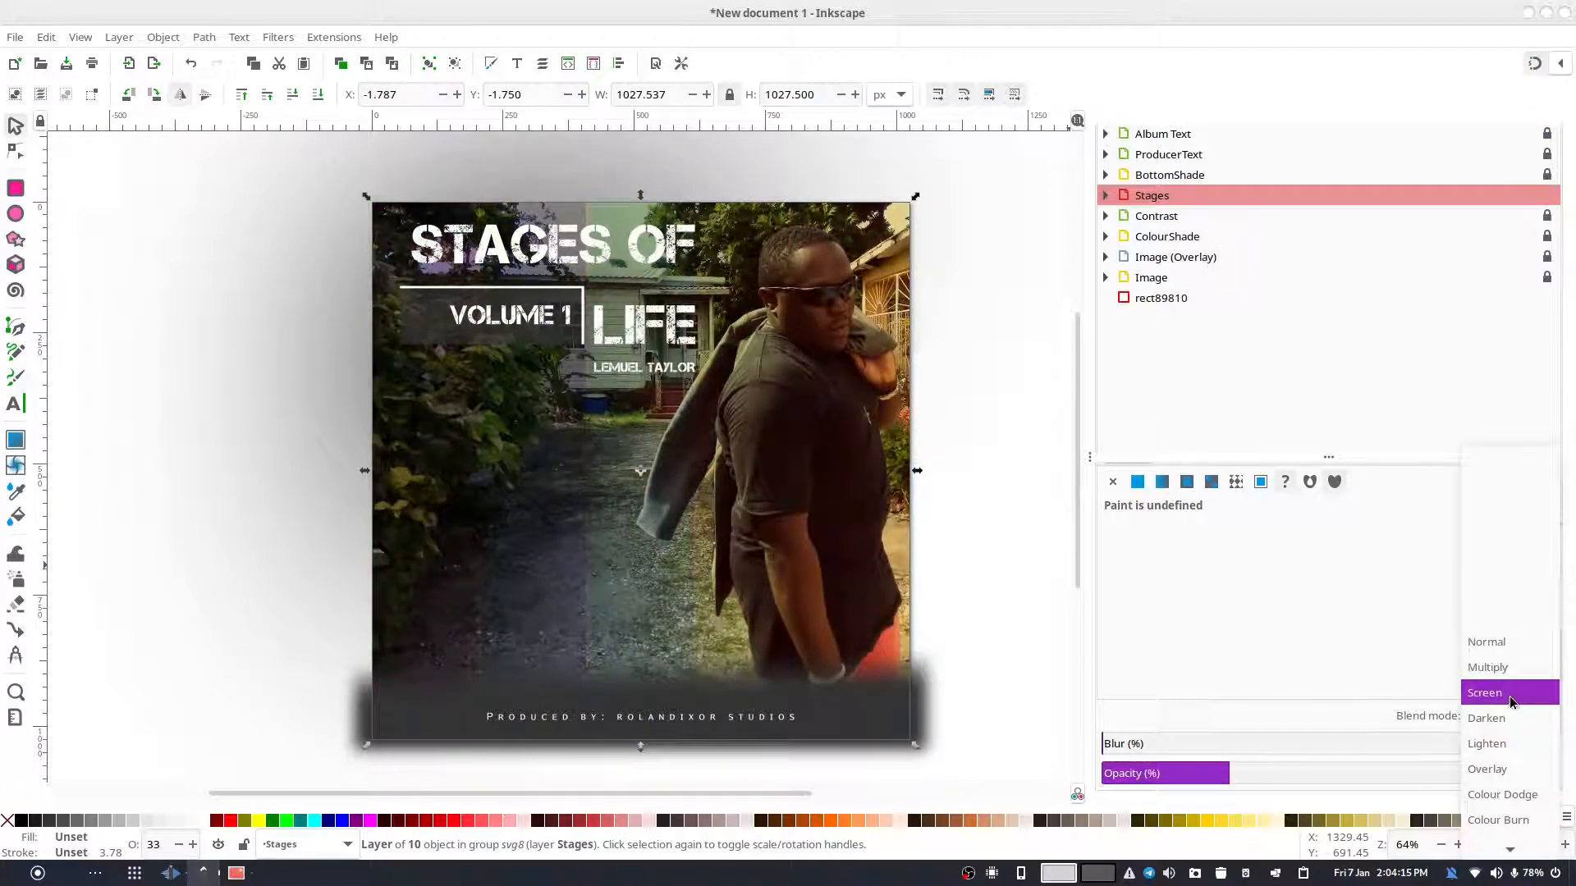
click(1512, 702)
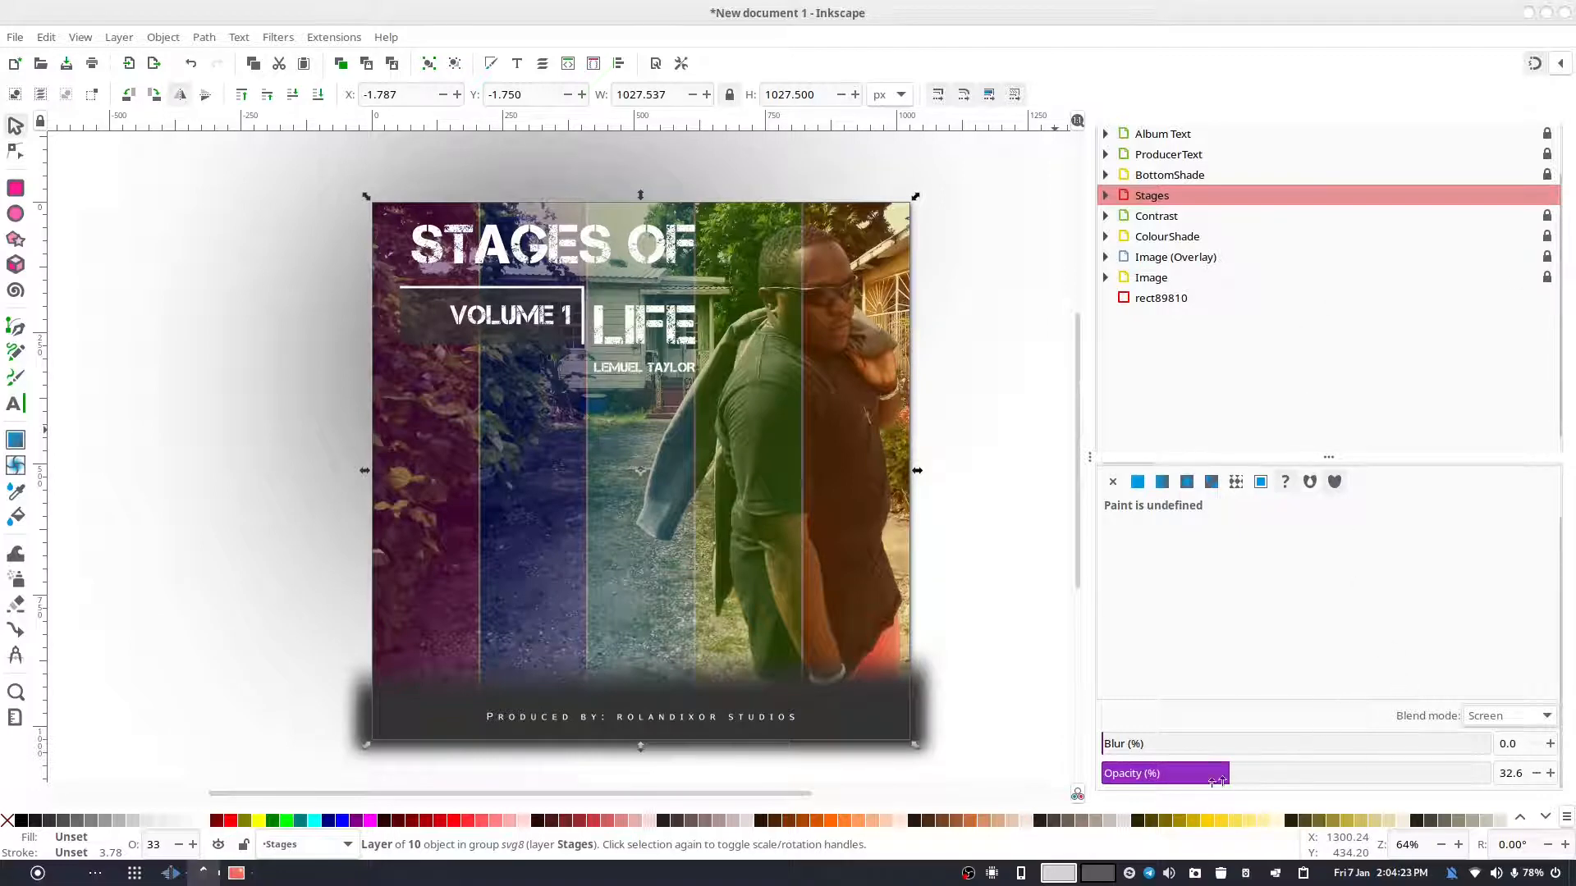
click(1535, 776)
click(1534, 777)
click(1534, 777)
click(1534, 777)
click(1535, 776)
click(1535, 777)
click(1535, 773)
click(1535, 773)
click(1533, 771)
click(1534, 771)
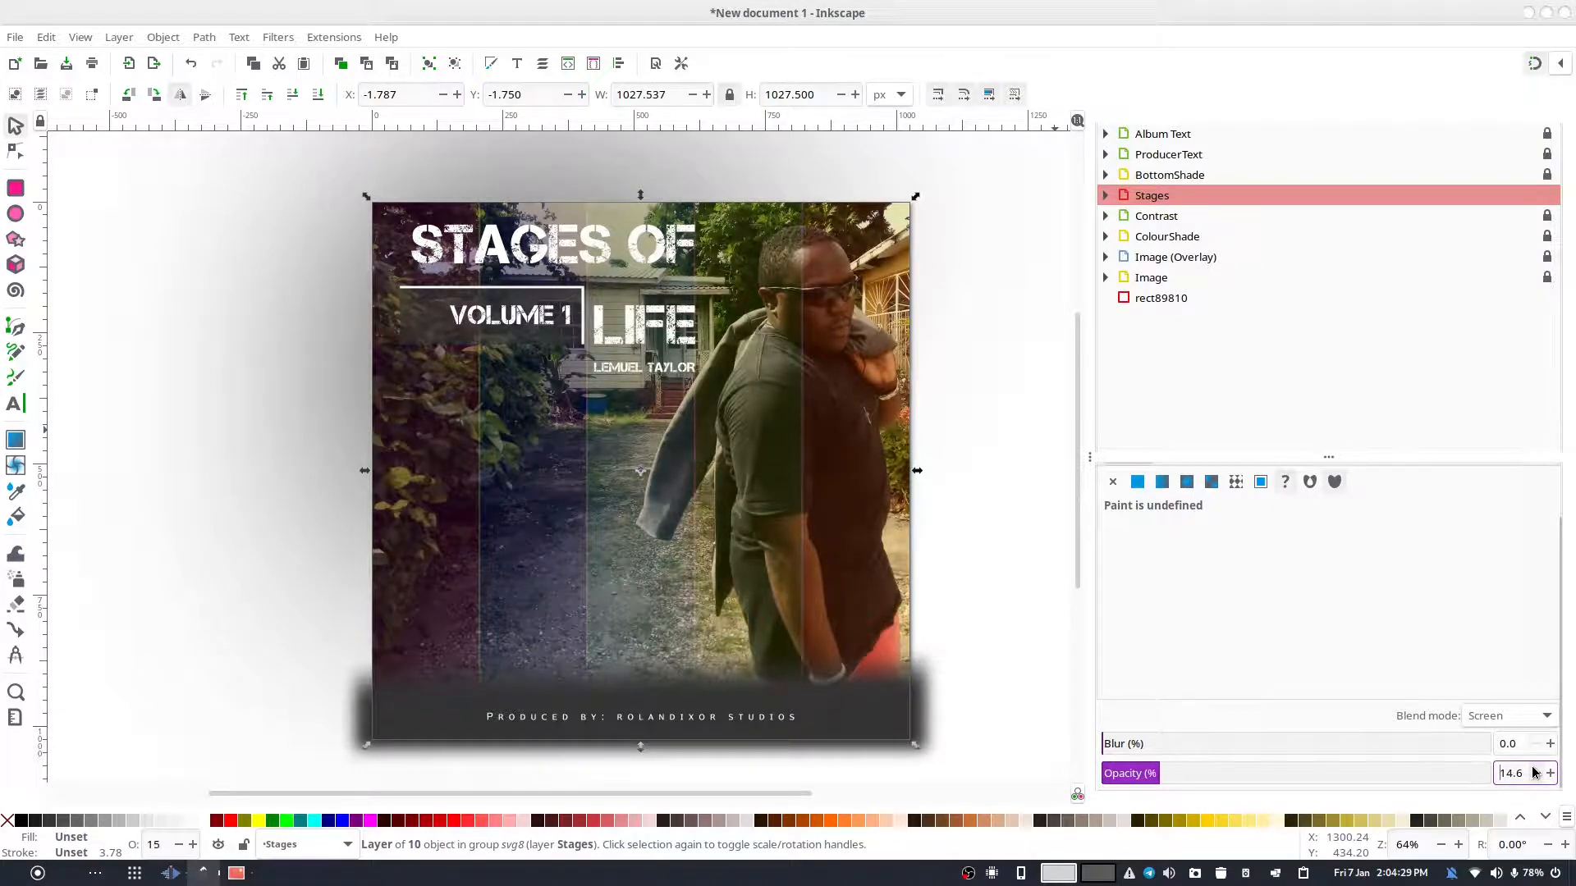
click(1532, 773)
click(1550, 774)
click(1549, 773)
click(1549, 774)
click(1550, 773)
click(1549, 773)
click(1550, 773)
click(1549, 773)
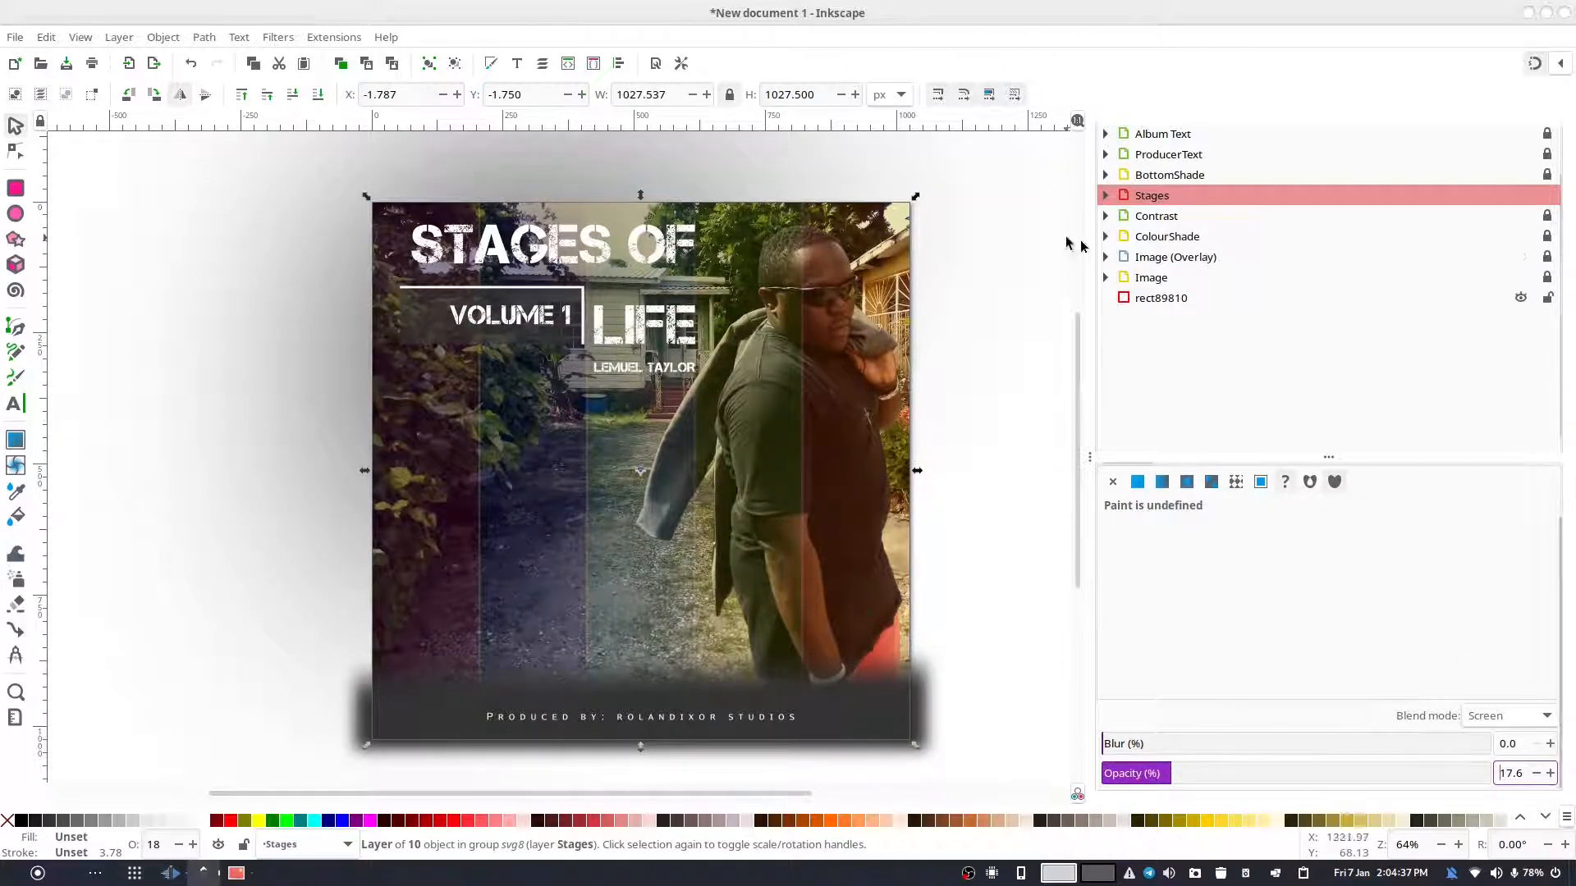
- Try to duplicate the Image (Overlay) layer
click(1149, 257)
right_click(1144, 257)
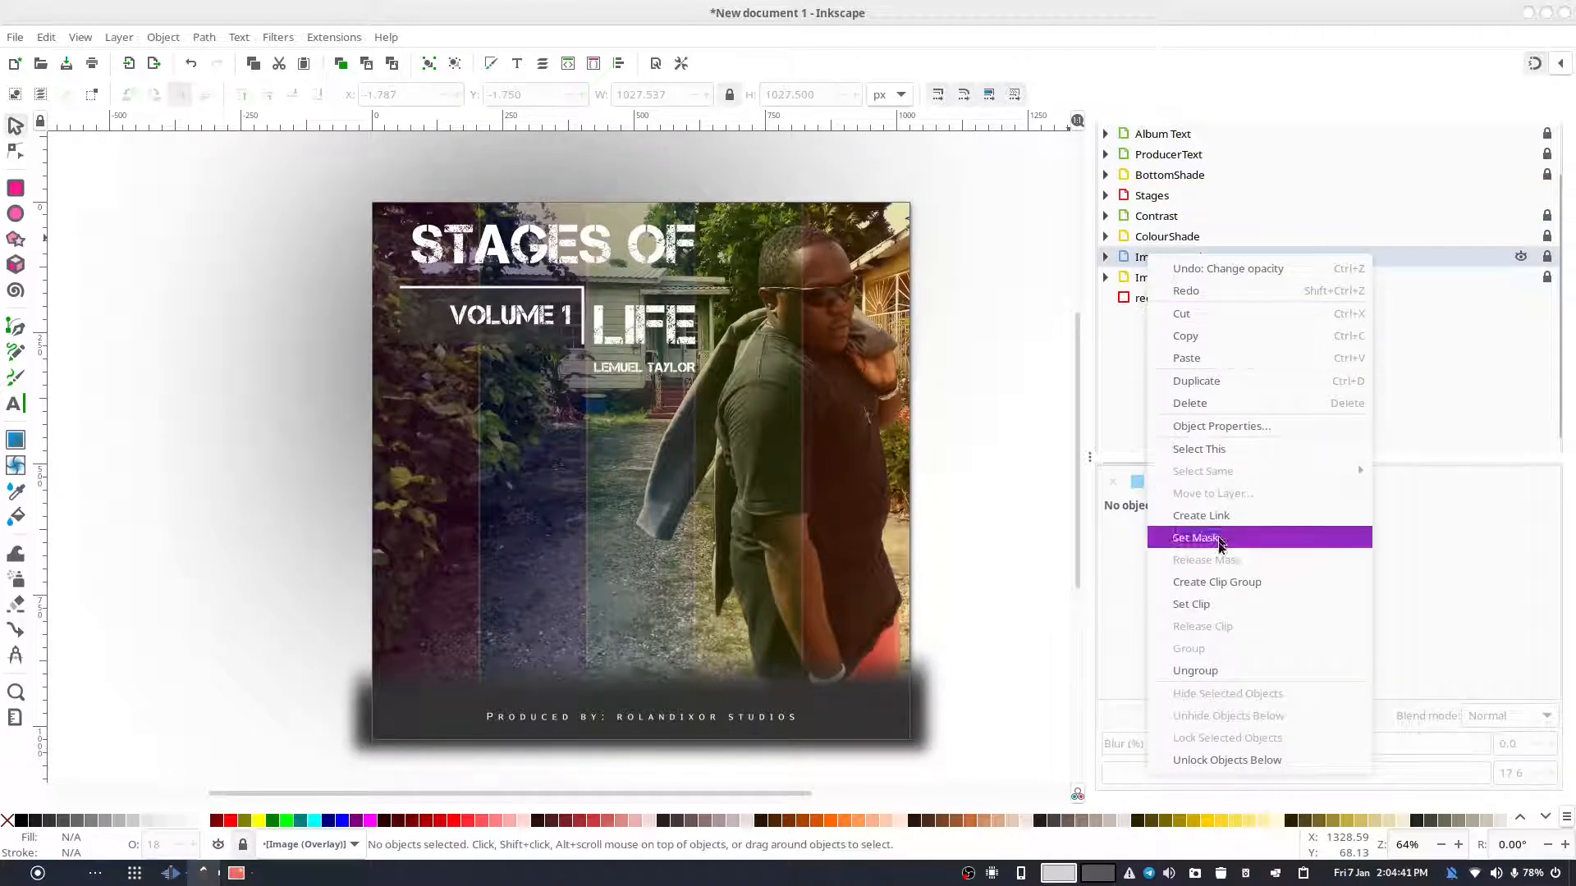
click(1228, 382)
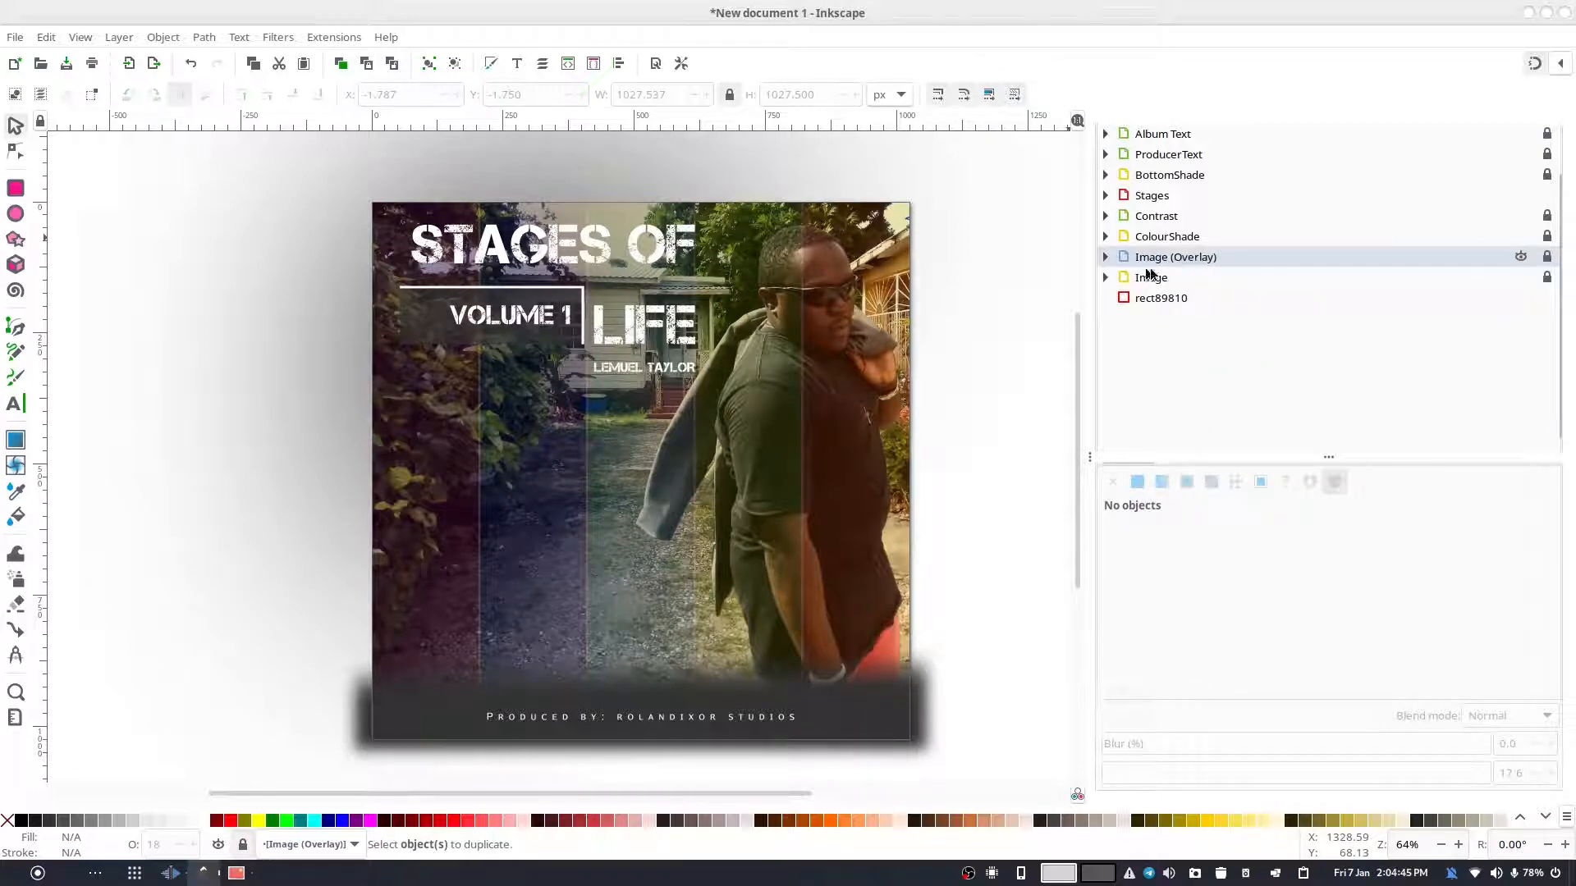
right_click(1169, 249)
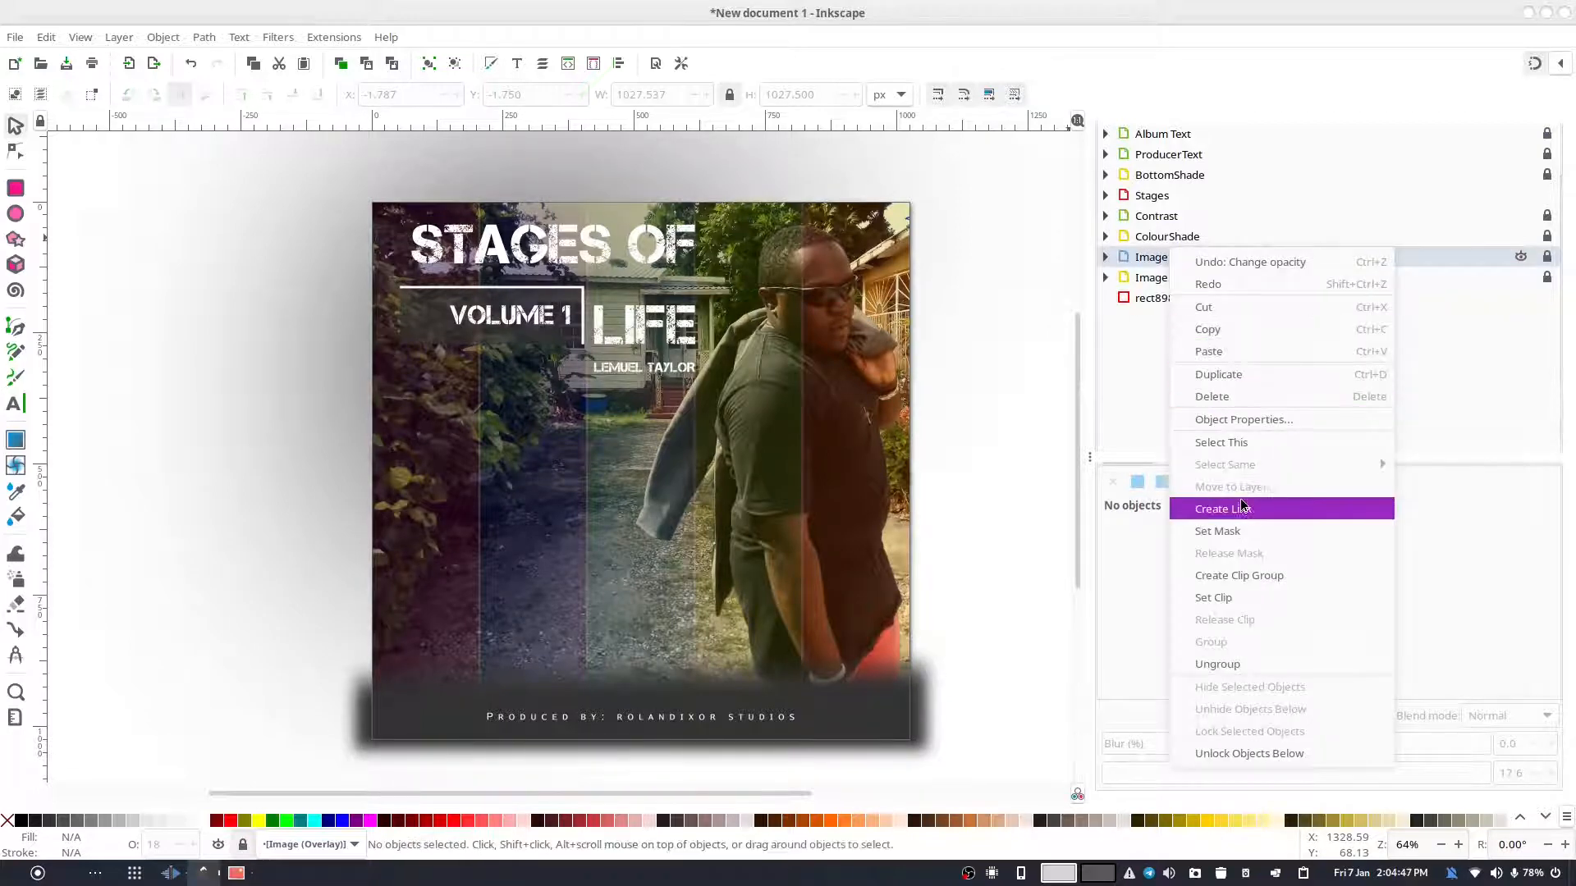
click(1244, 379)
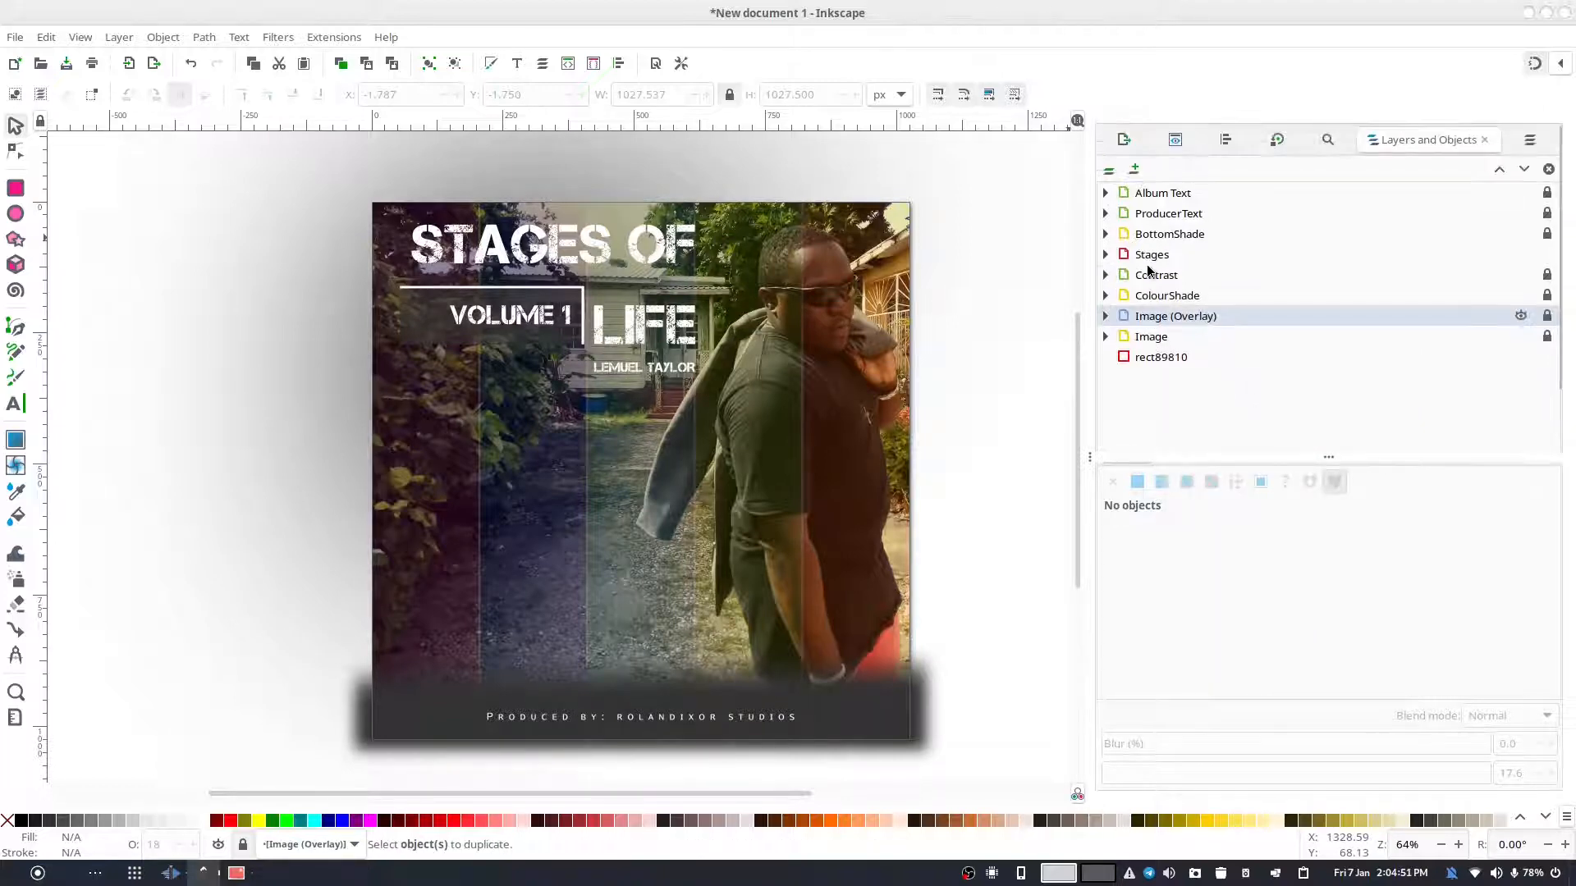
- Try again to duplicate the Image (Overlay) layer, expanding its contents before the attempt and collapsing them after it
click(1105, 318)
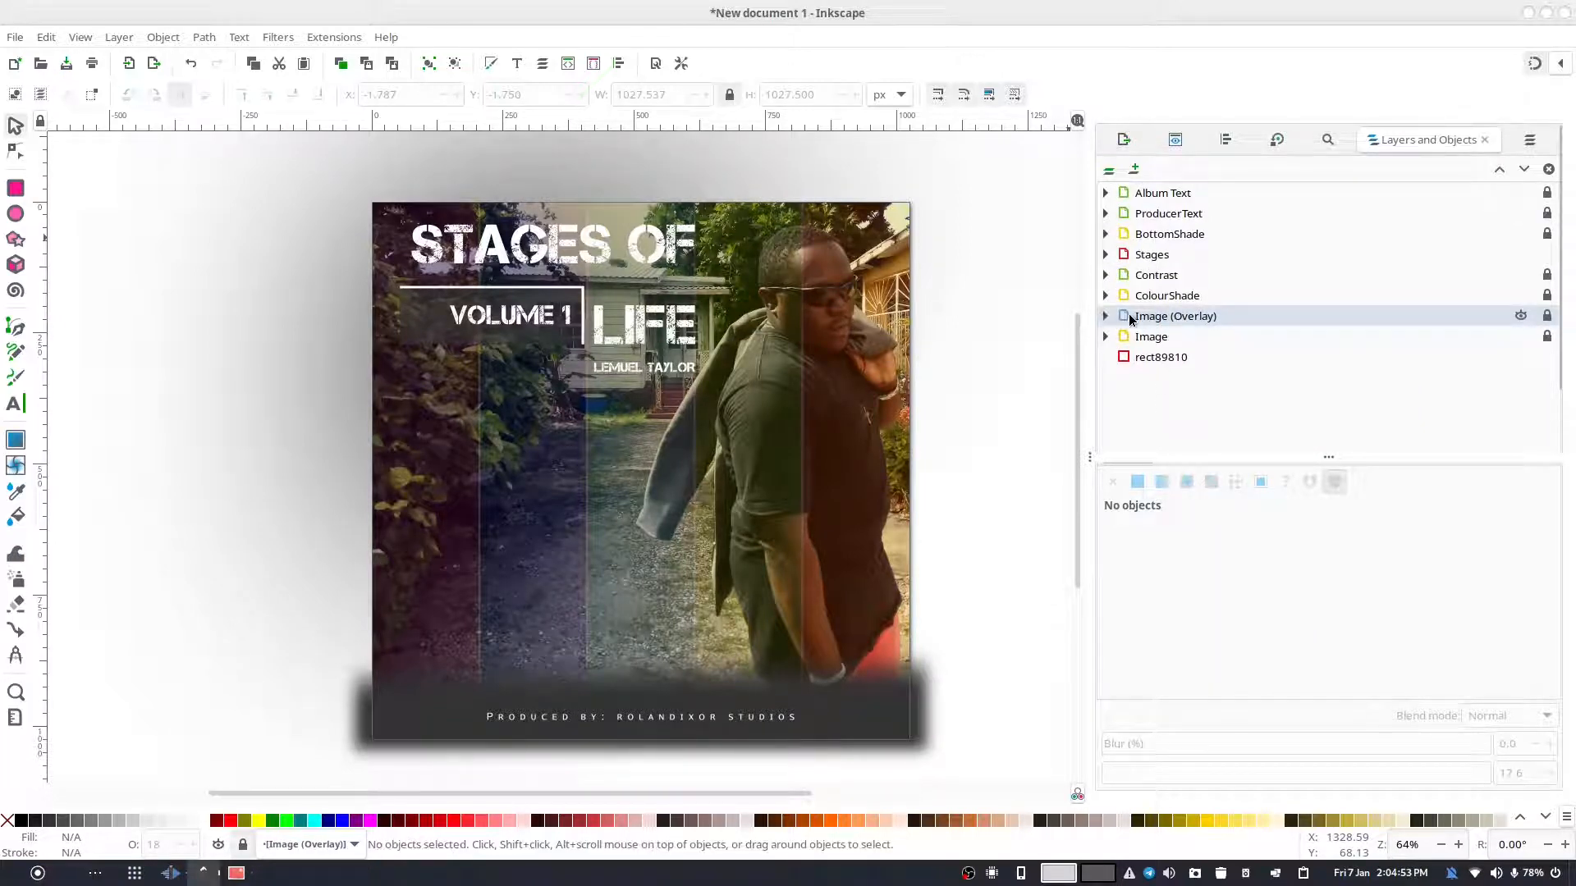
click(1144, 318)
right_click(1146, 313)
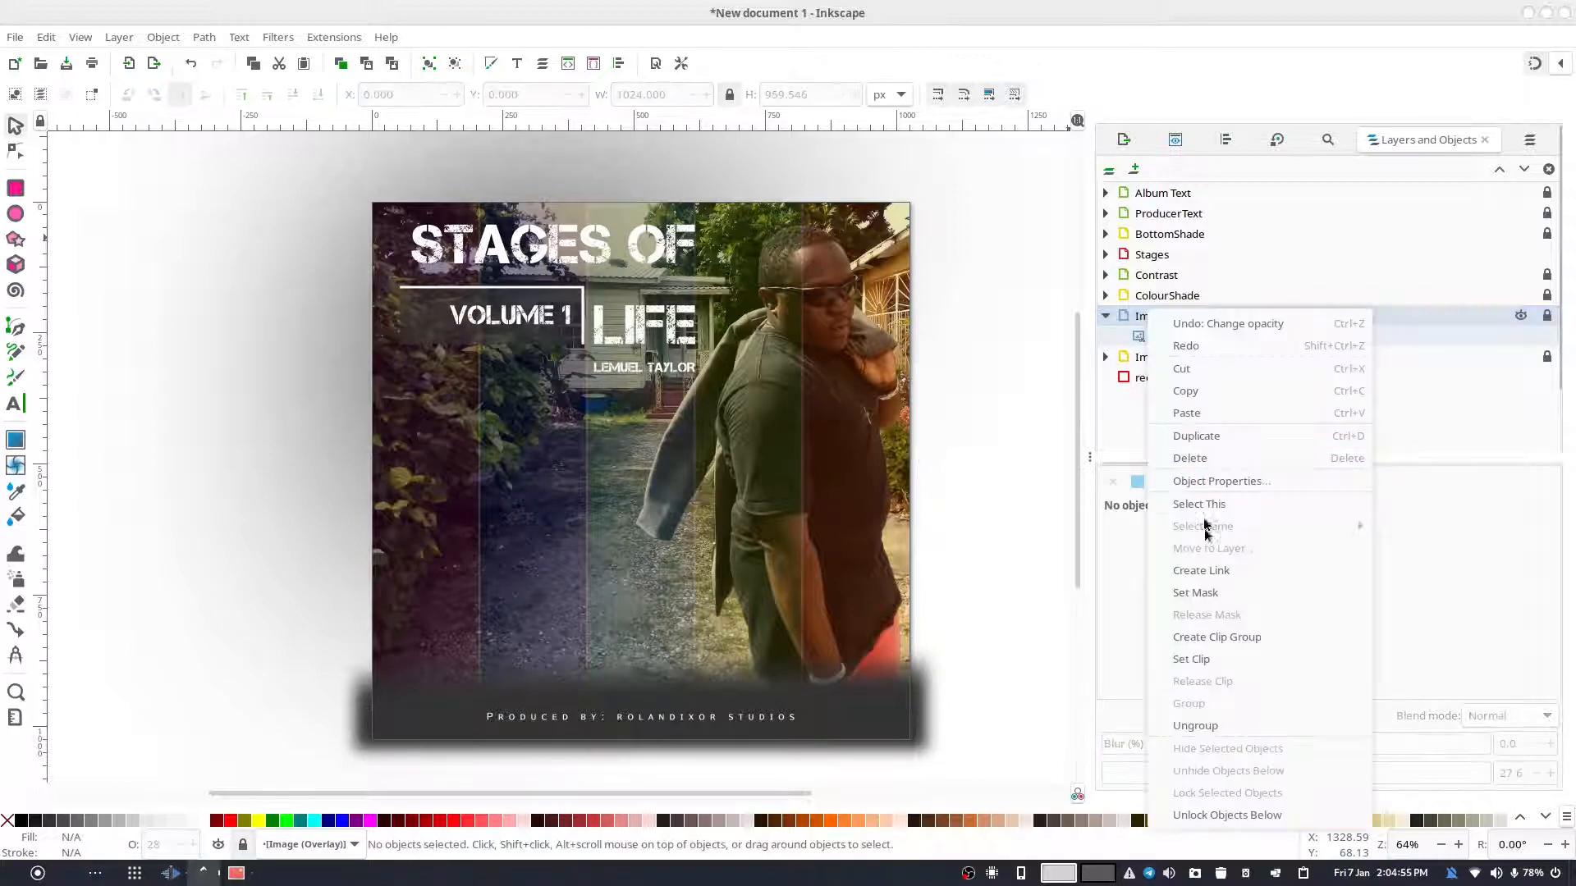
click(1219, 441)
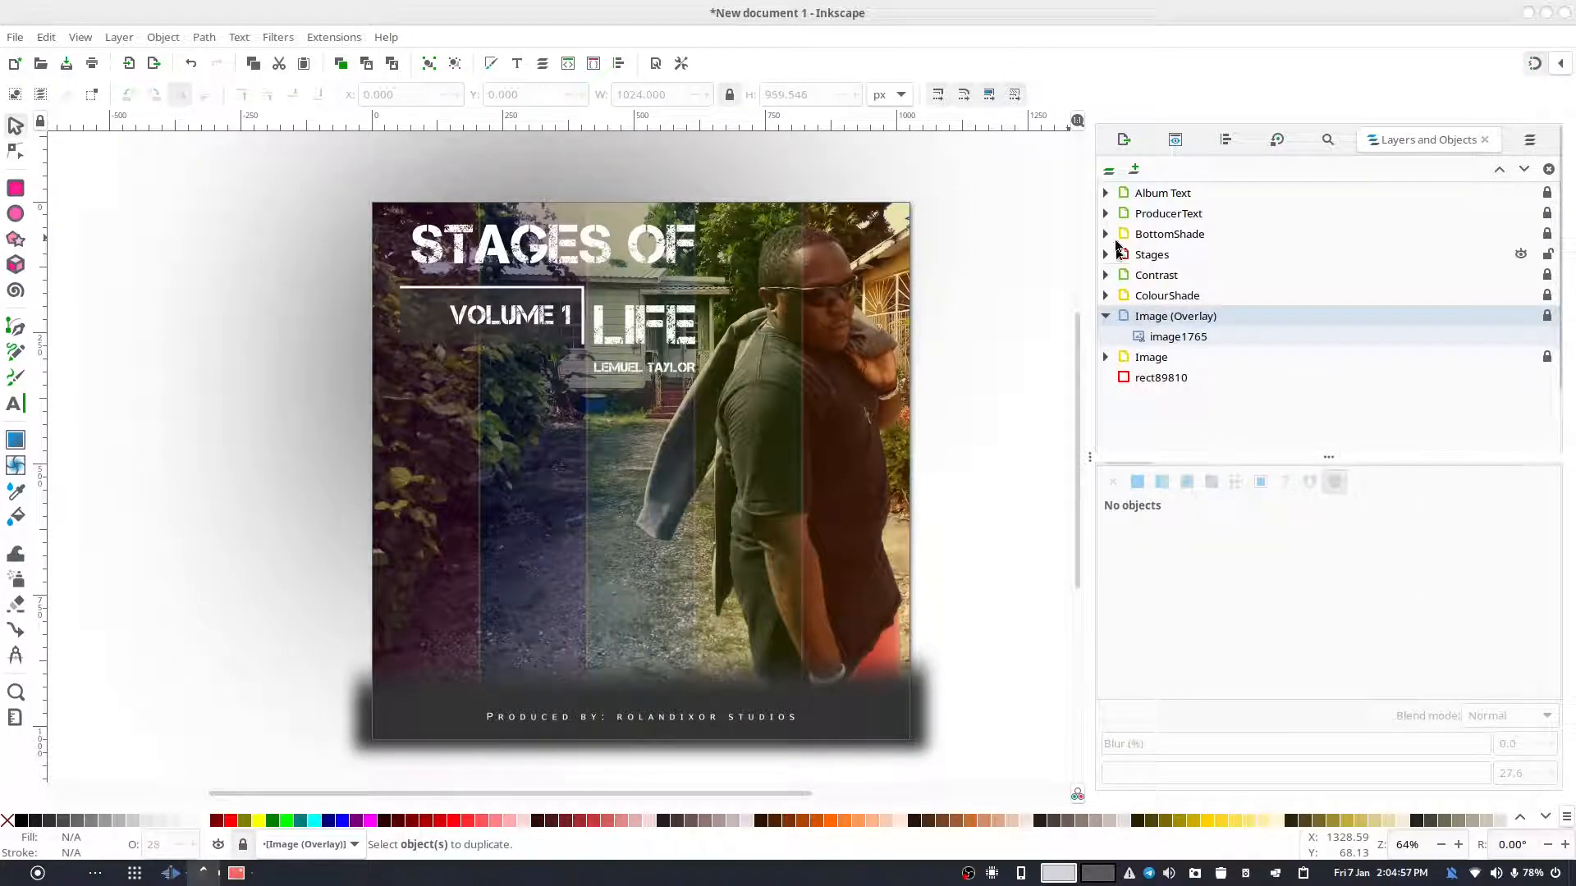
click(1107, 317)
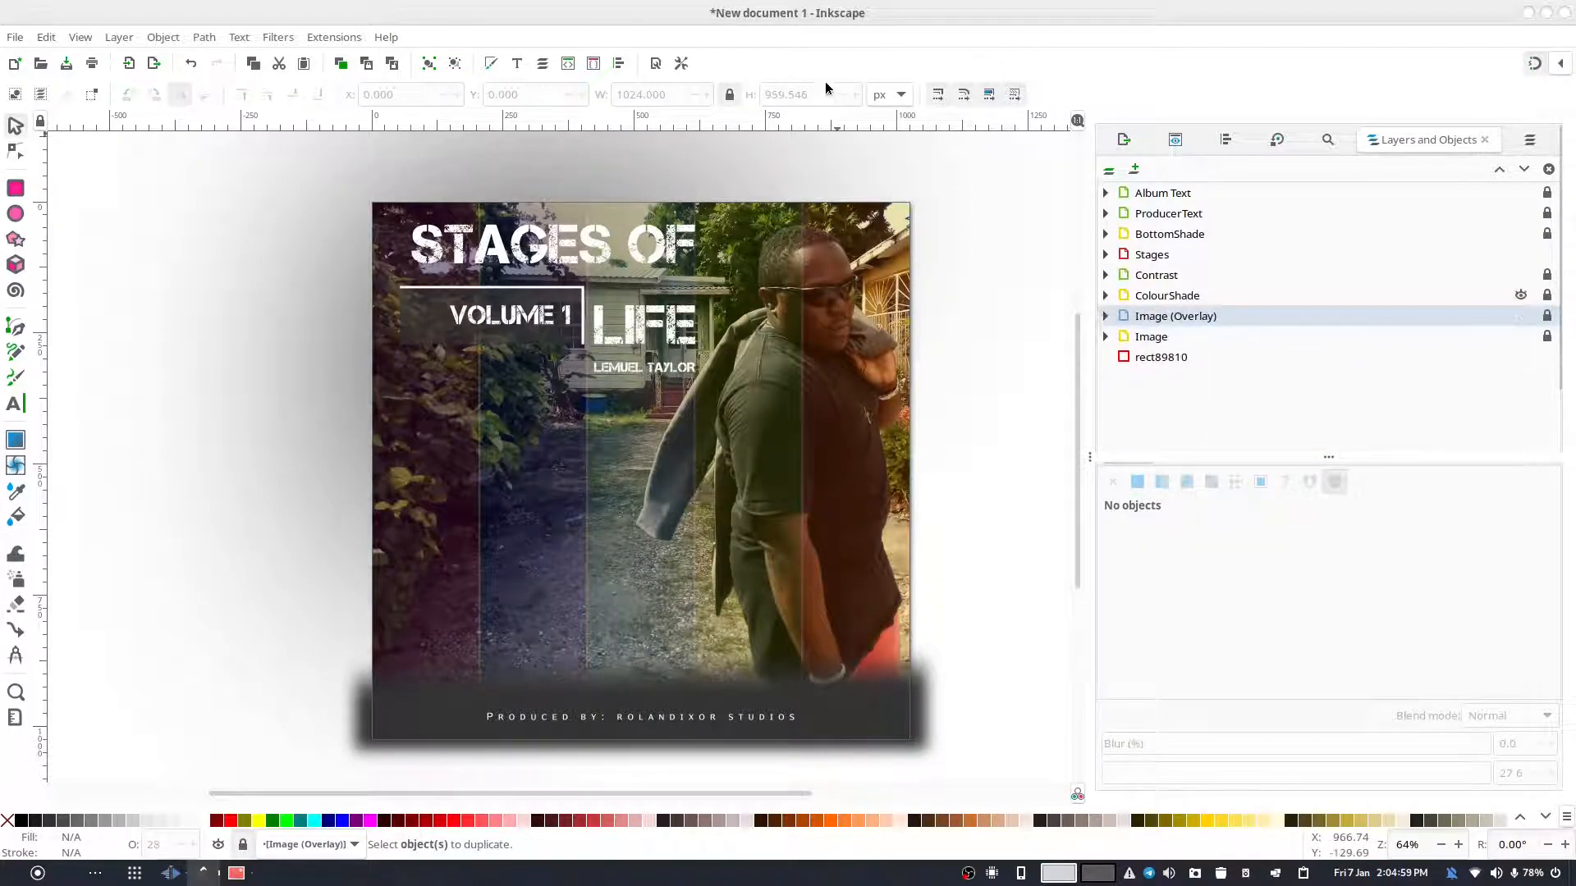
- Duplicate the Image (Overlay) layer and raise the copy directly above the Stages layer
click(542, 63)
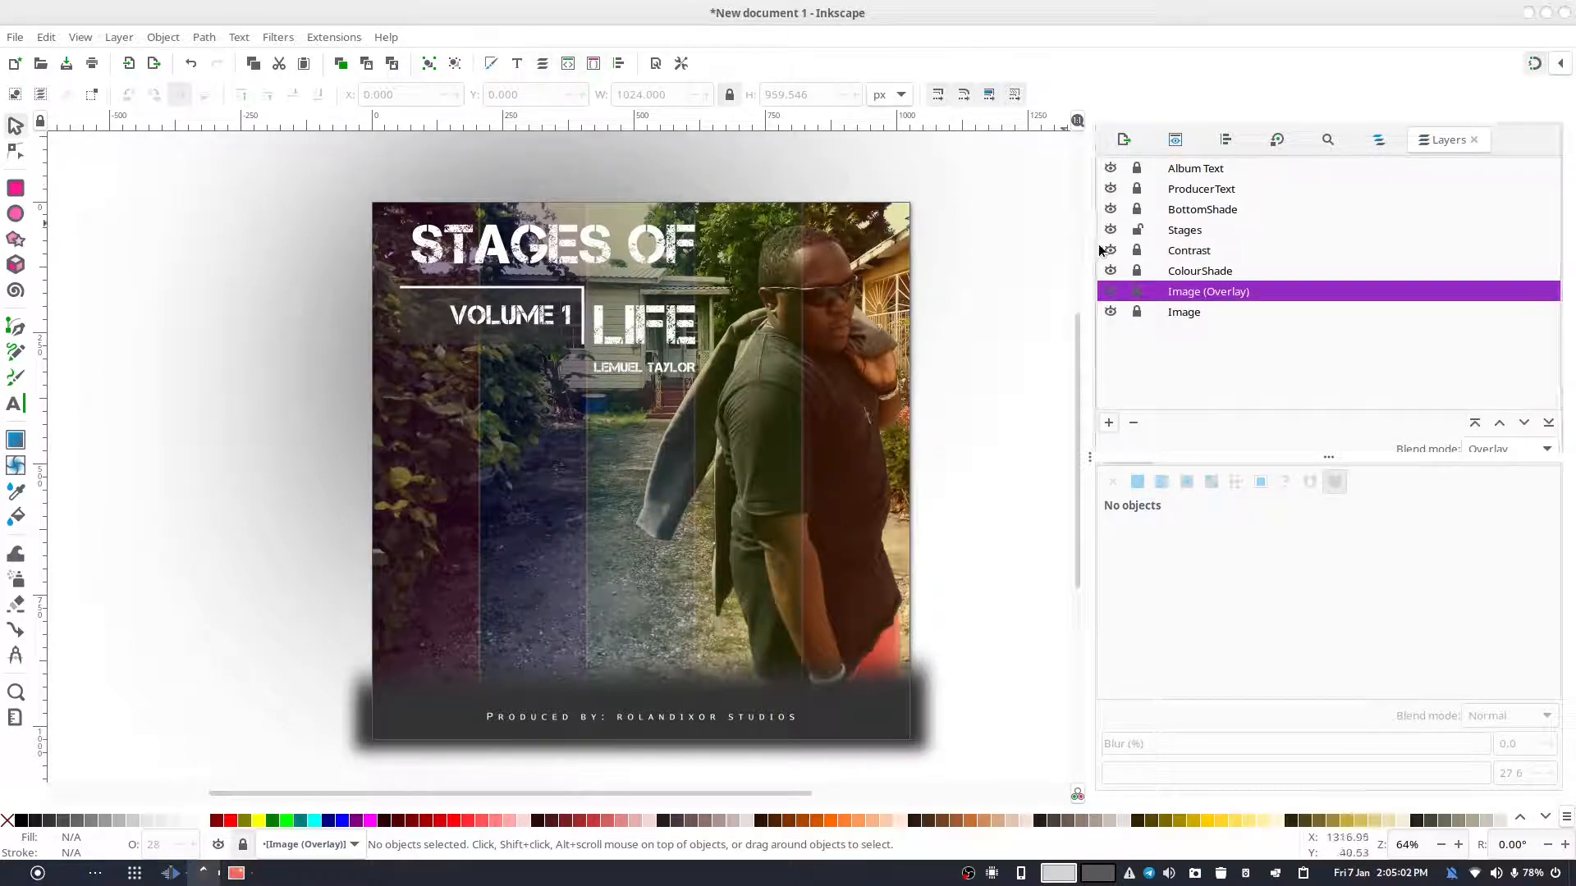
right_click(1162, 299)
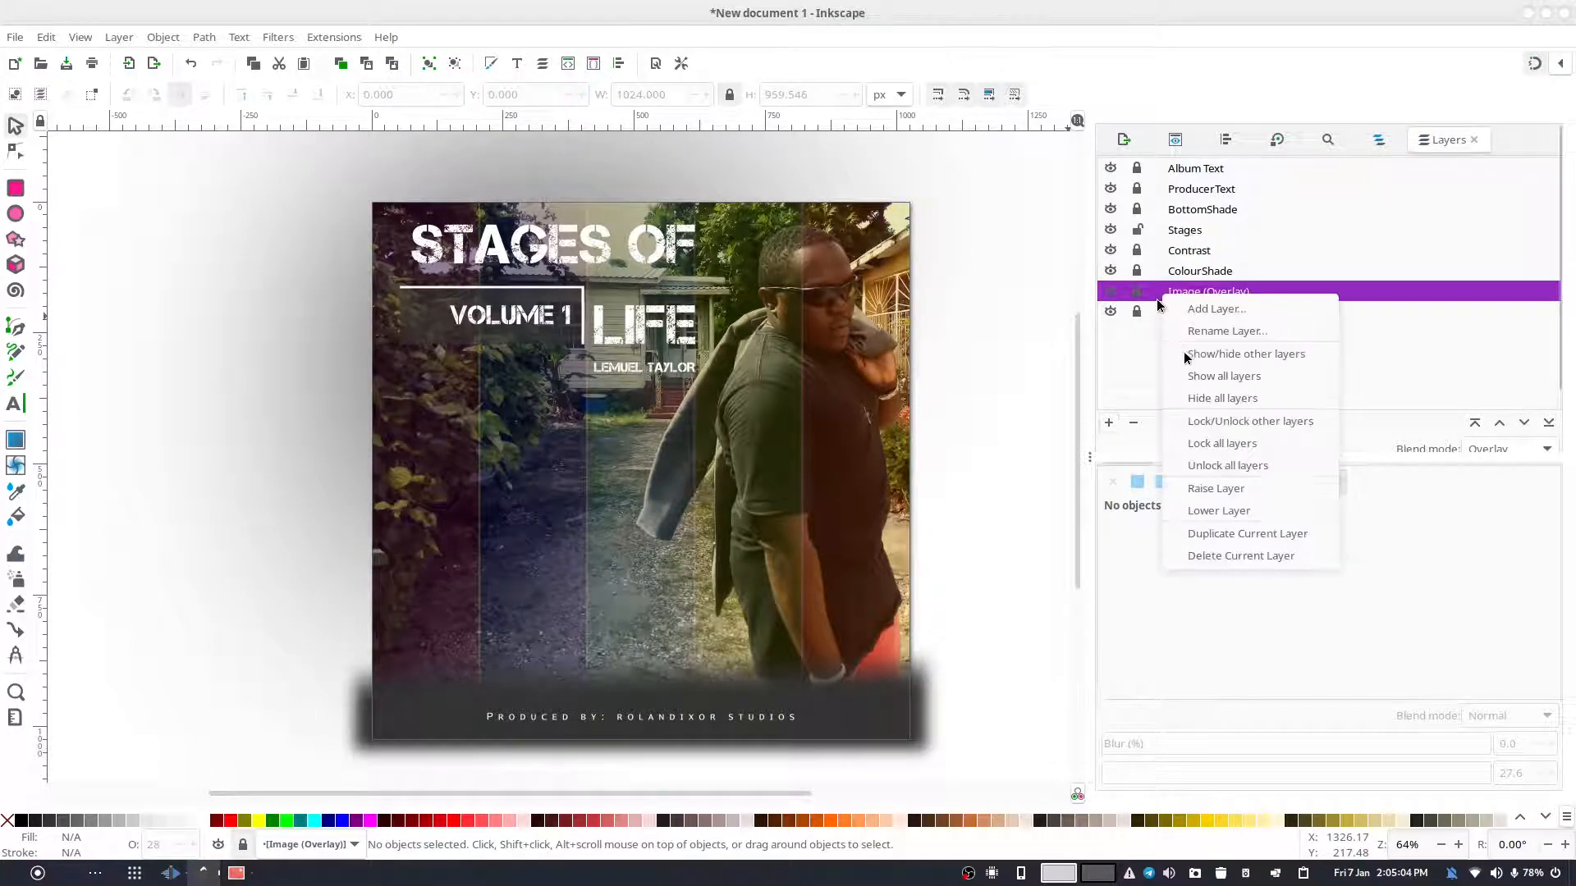
click(1211, 532)
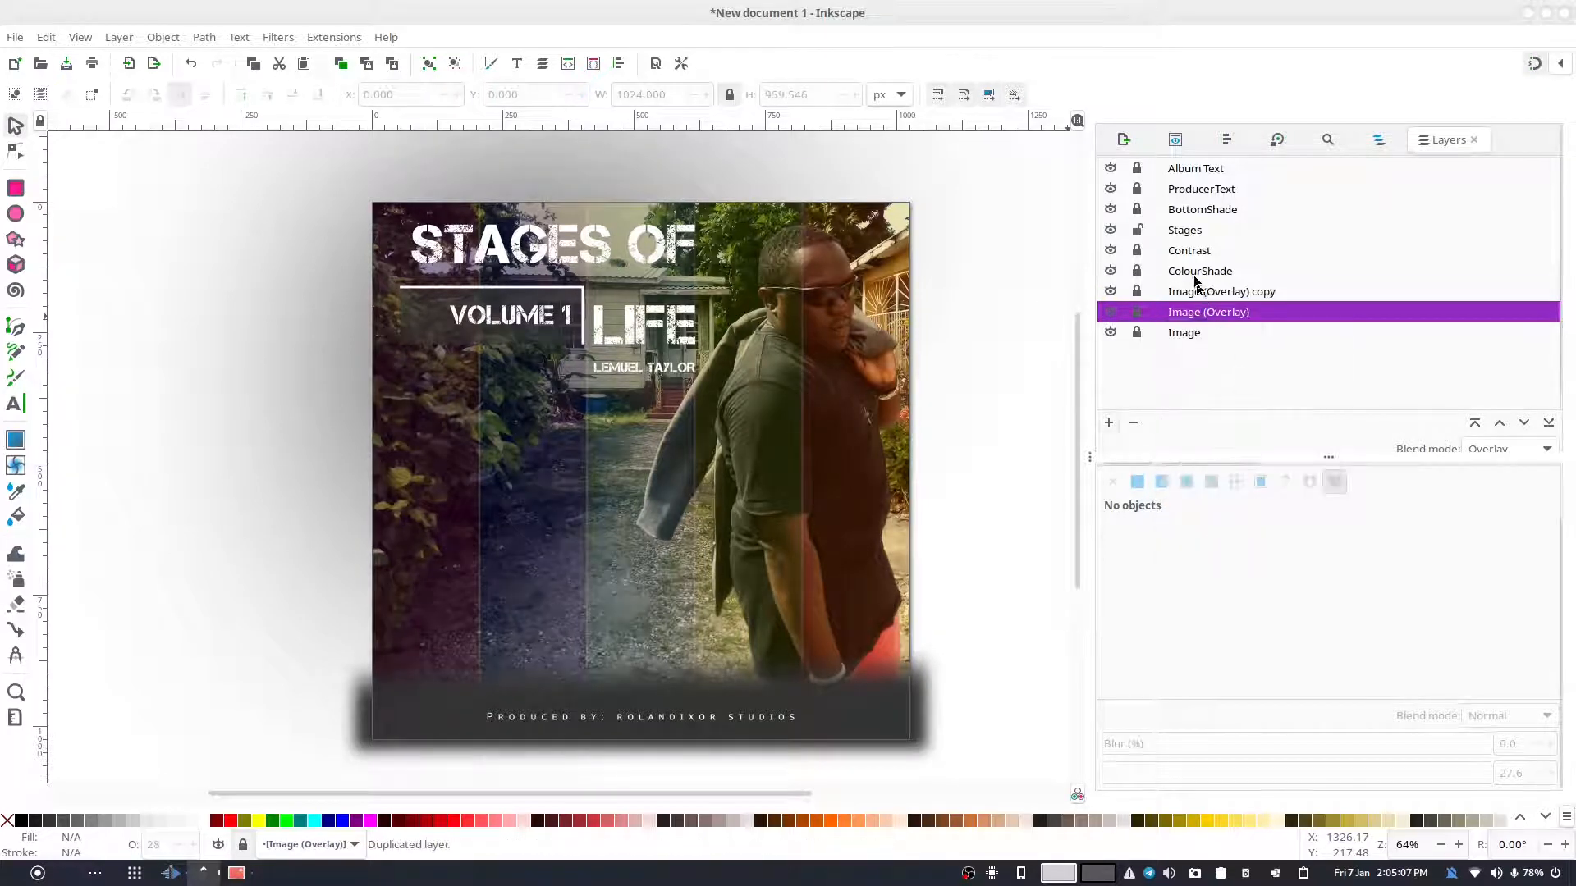
click(1499, 422)
click(1500, 422)
click(1499, 422)
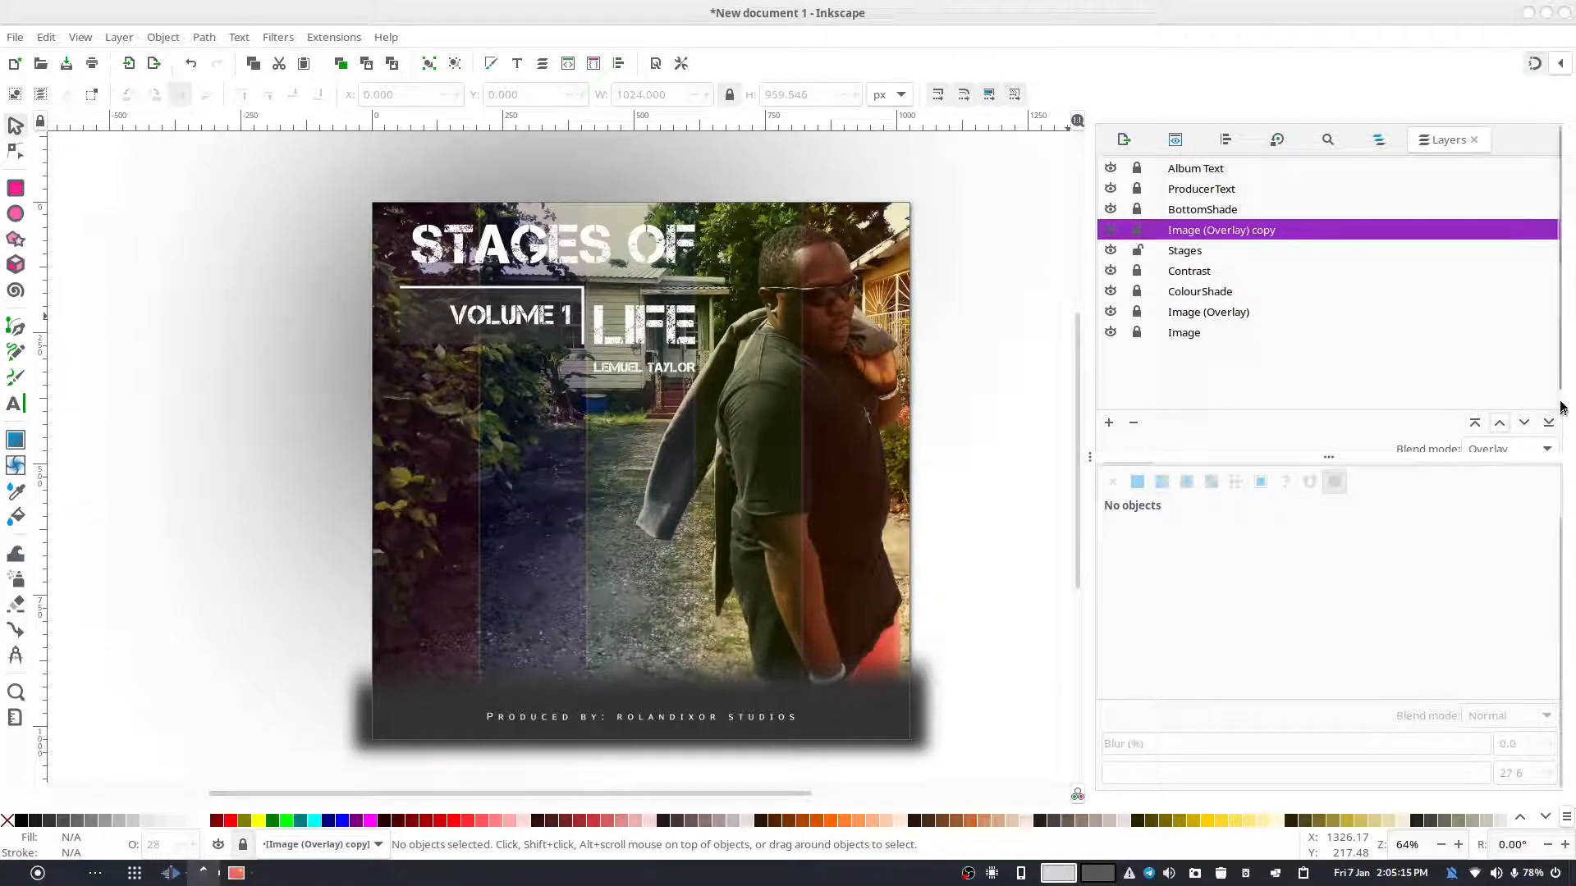
- Set the blend mode of the Image (Overlay) copy layer to Soft Light
scroll(1527, 423, down, 1)
click(1505, 411)
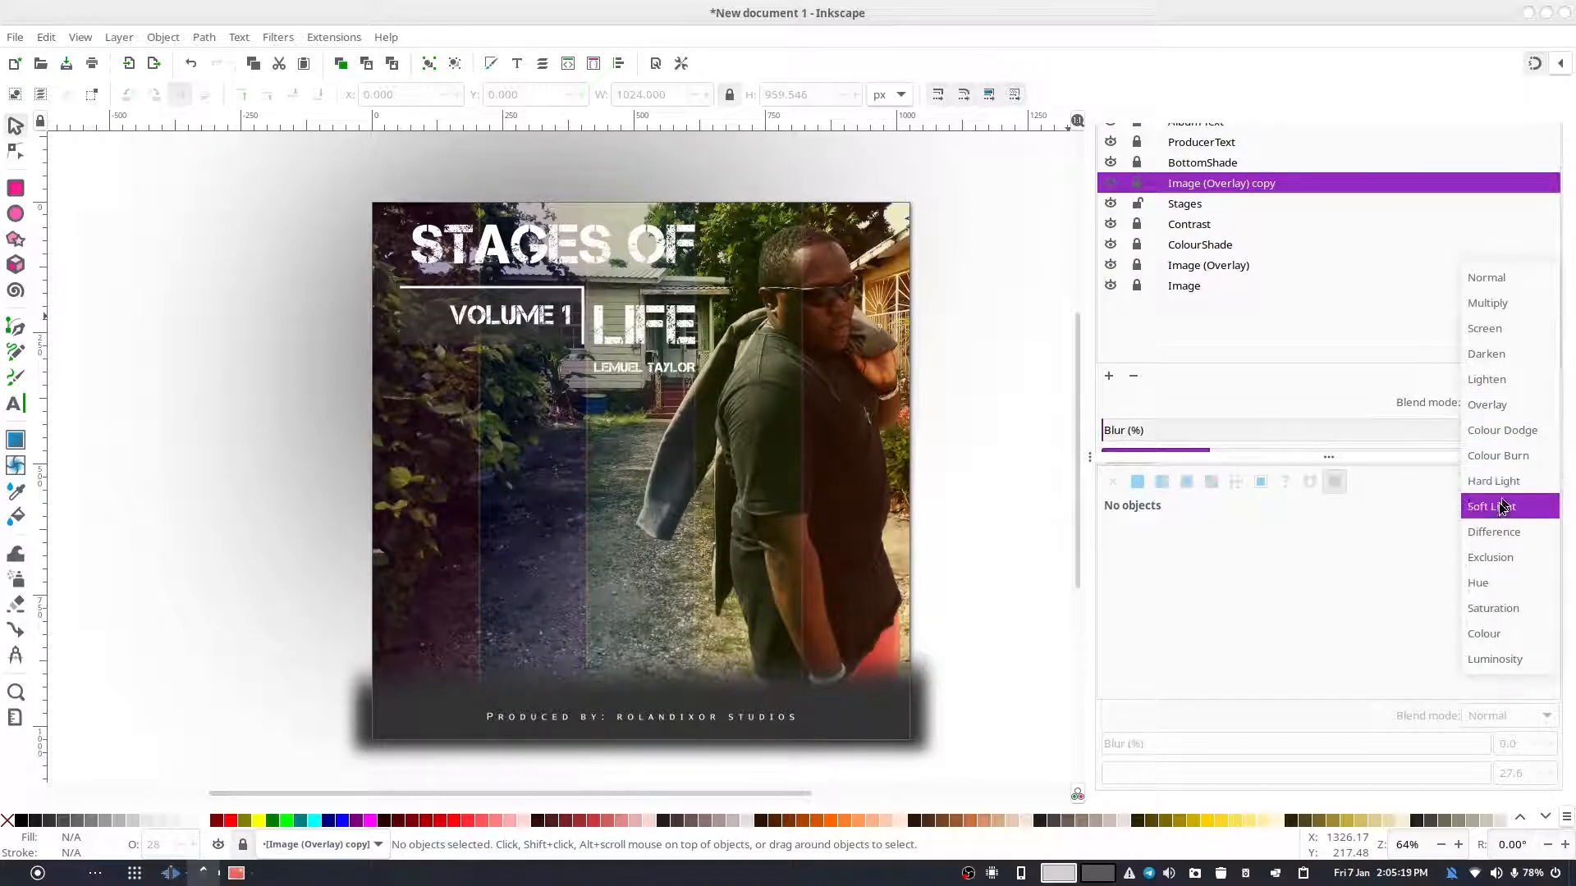
click(1499, 480)
click(1498, 406)
click(1492, 435)
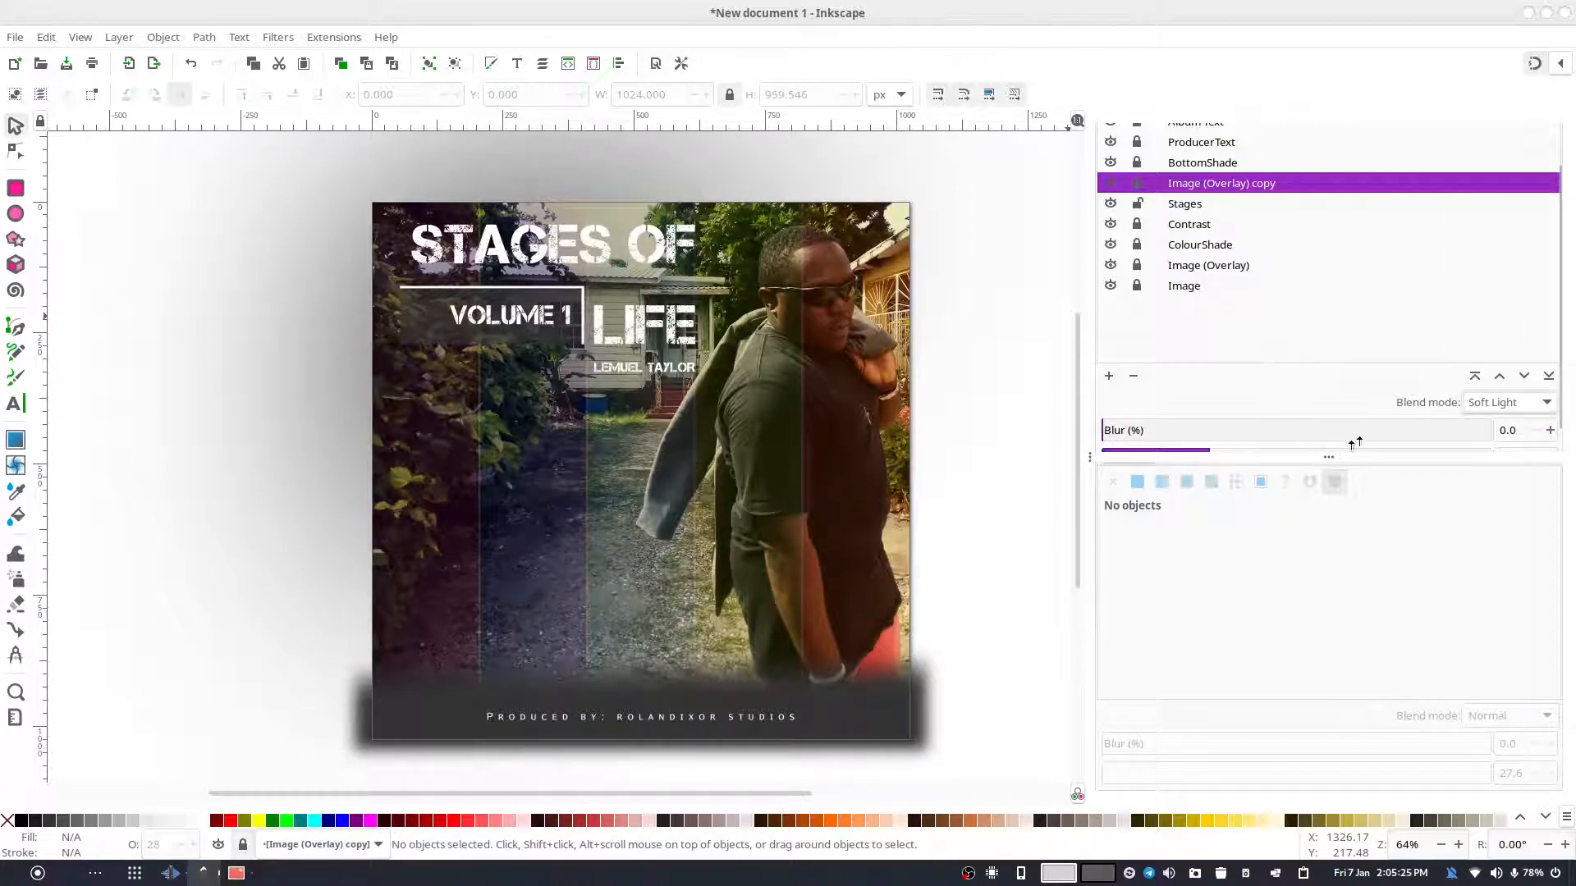
- Set the opacity of the Image (Overlay) copy layer to 43.6%
scroll(1557, 444, down, 1)
scroll(1557, 444, down, 1)
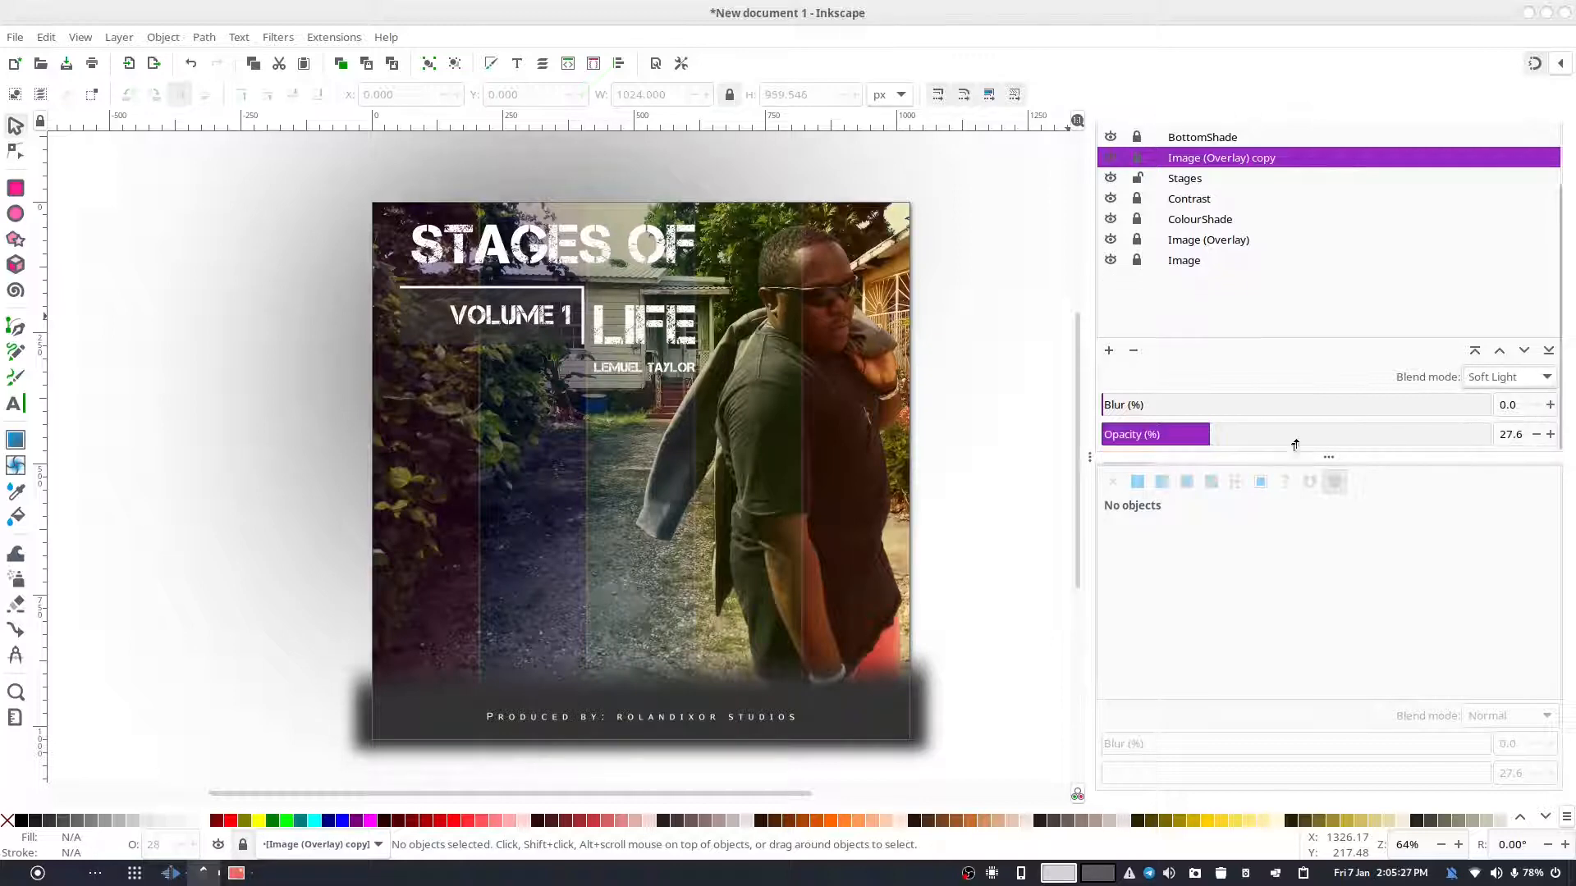
click(1316, 441)
mouse_move(1316, 440)
mouse_down()
mouse_move(1393, 435)
mouse_move(1291, 441)
mouse_move(1354, 434)
mouse_move(1311, 427)
mouse_up()
click(1499, 435)
text(43)
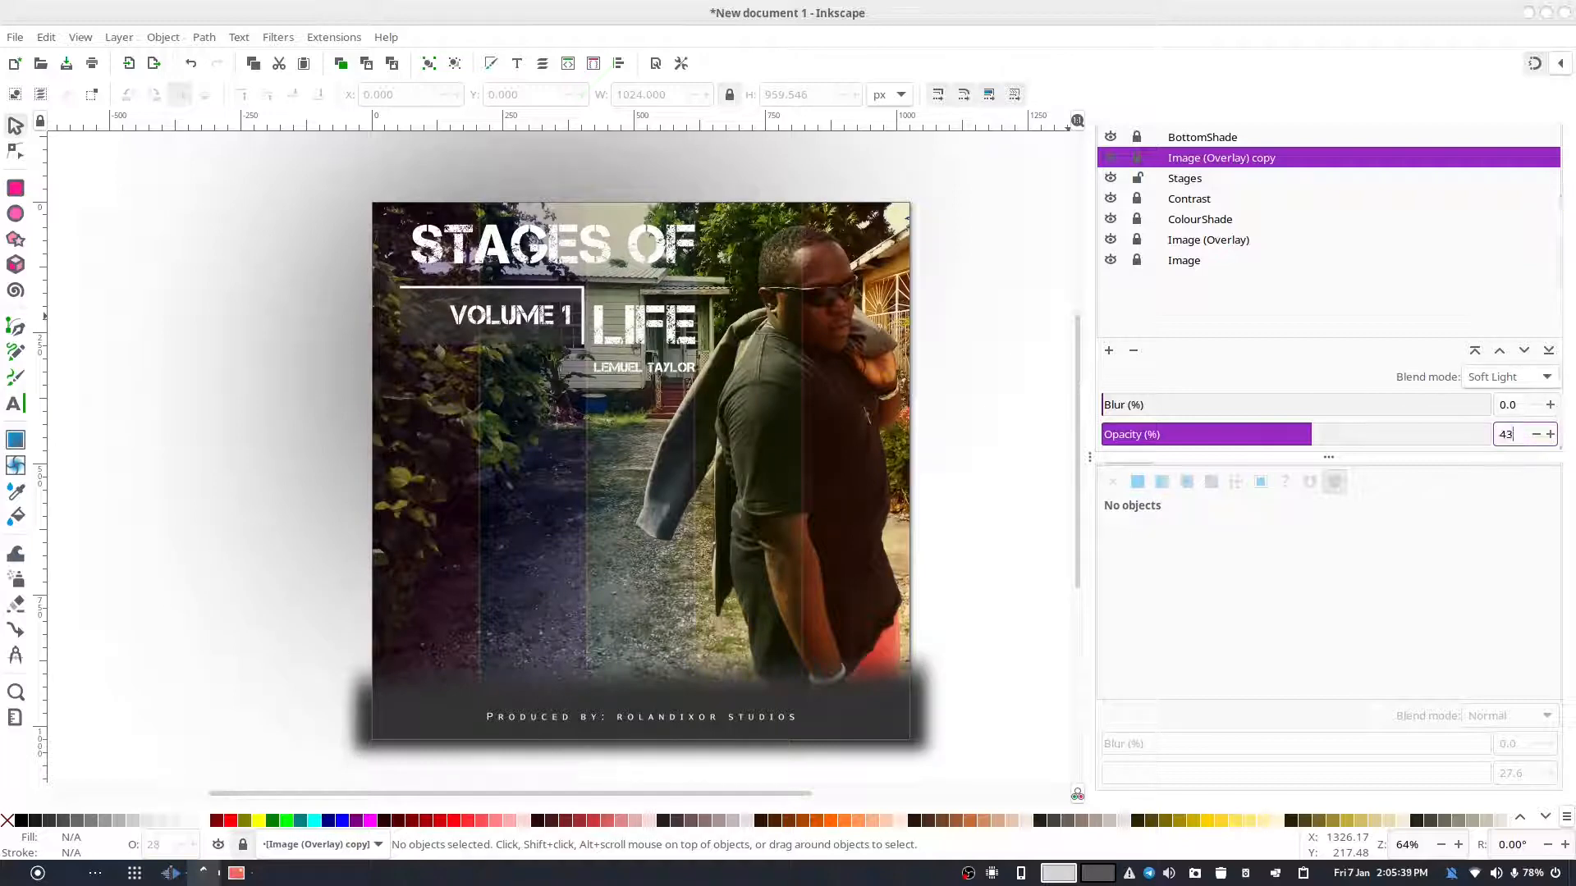
text(.6)
key(Return)
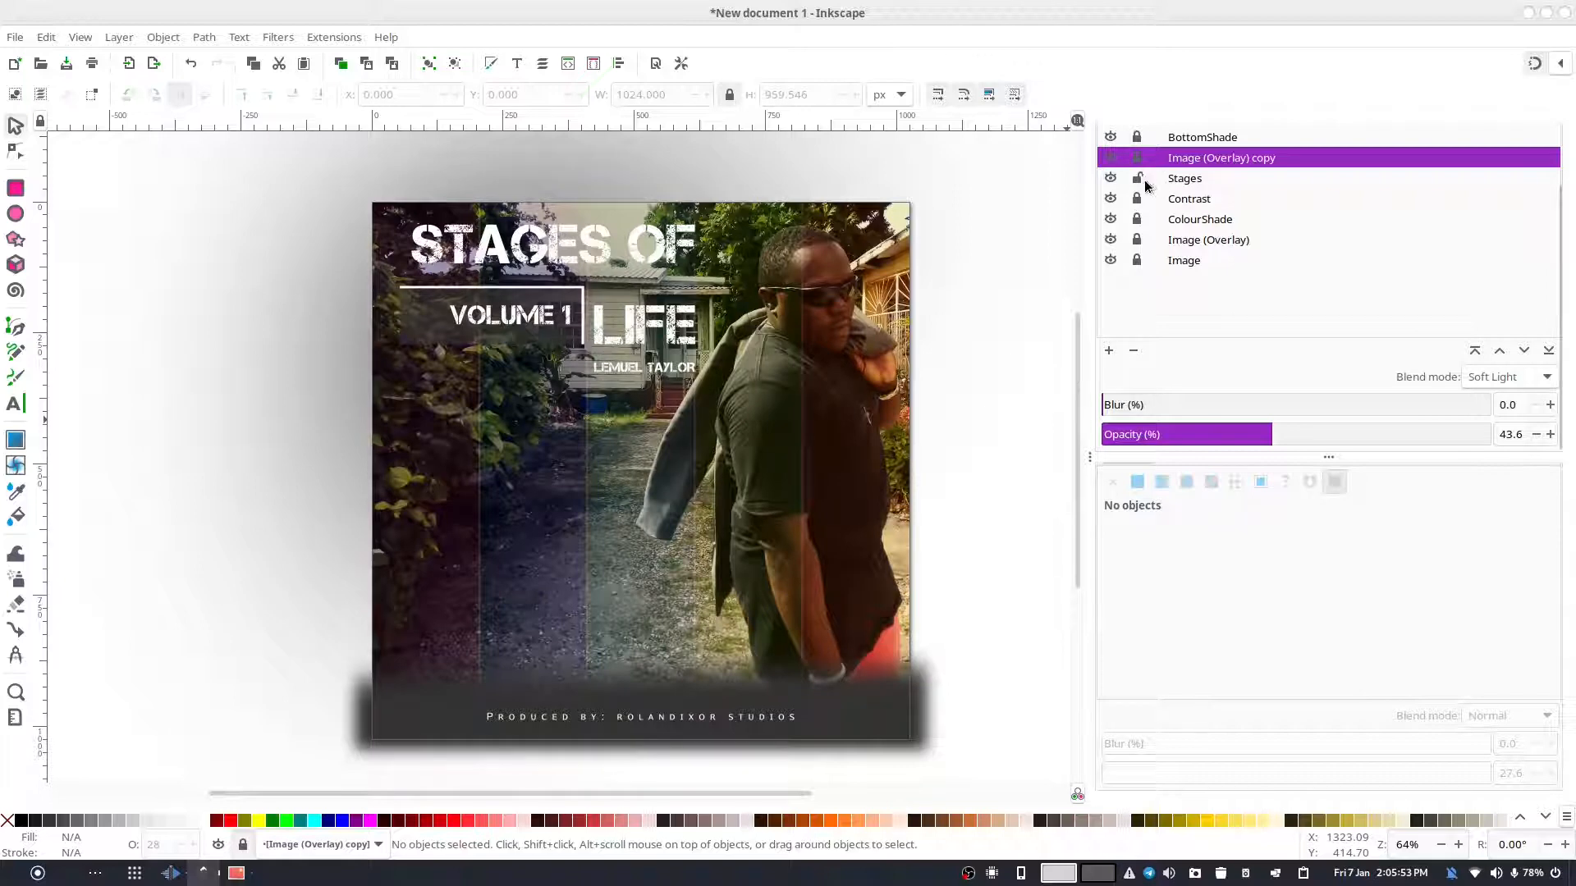
scroll(1147, 185, up, 1)
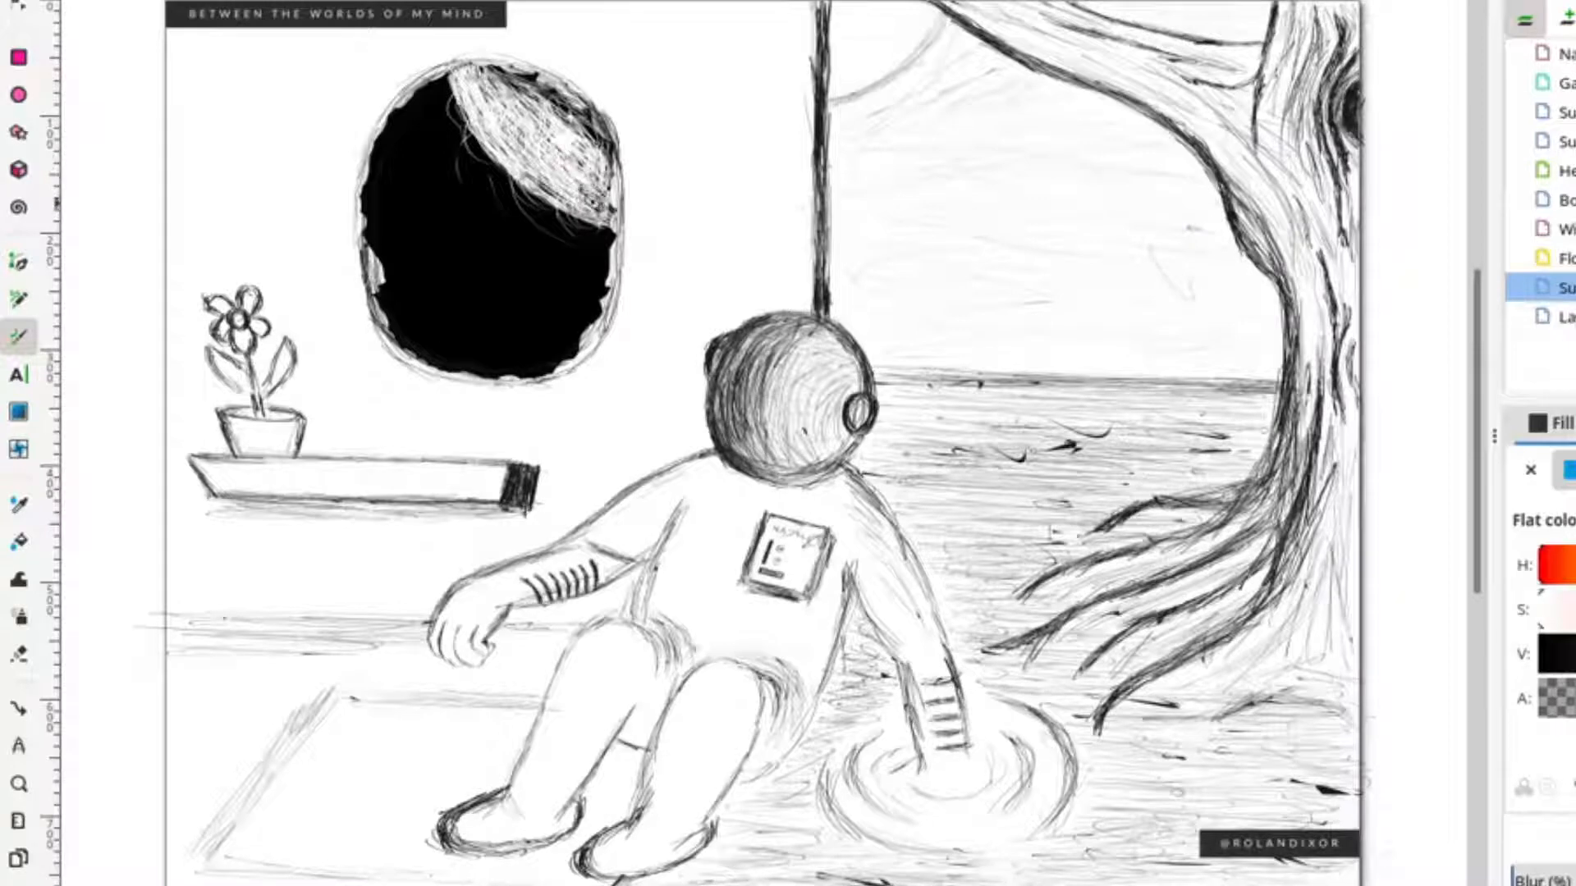
- Sketch freehand shading strokes on the textured planet seen through the oval window of the astronaut drawing
drag(543, 188, 591, 178)
drag(530, 121, 574, 130)
mouse_move(514, 88)
mouse_down()
mouse_move(586, 138)
mouse_move(606, 215)
mouse_up()
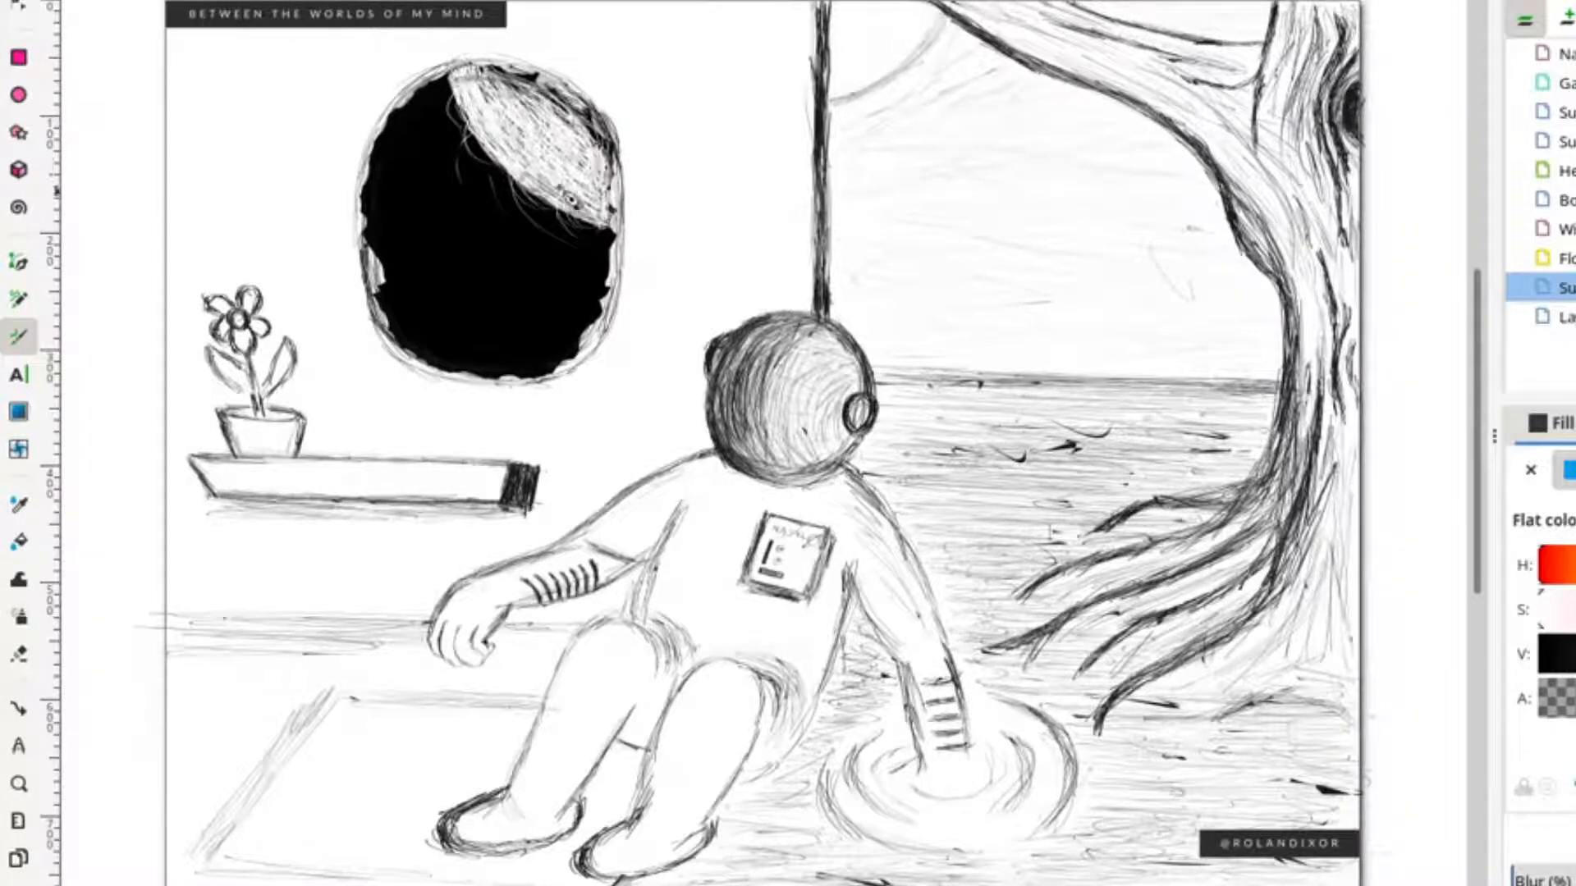
mouse_move(503, 103)
mouse_down()
mouse_move(536, 174)
mouse_move(607, 189)
mouse_move(556, 175)
mouse_move(547, 193)
mouse_move(594, 226)
mouse_up()
- Select the layer holding the window outline, hide and show it again, and sketch along the window's lower-left rim
click(1565, 317)
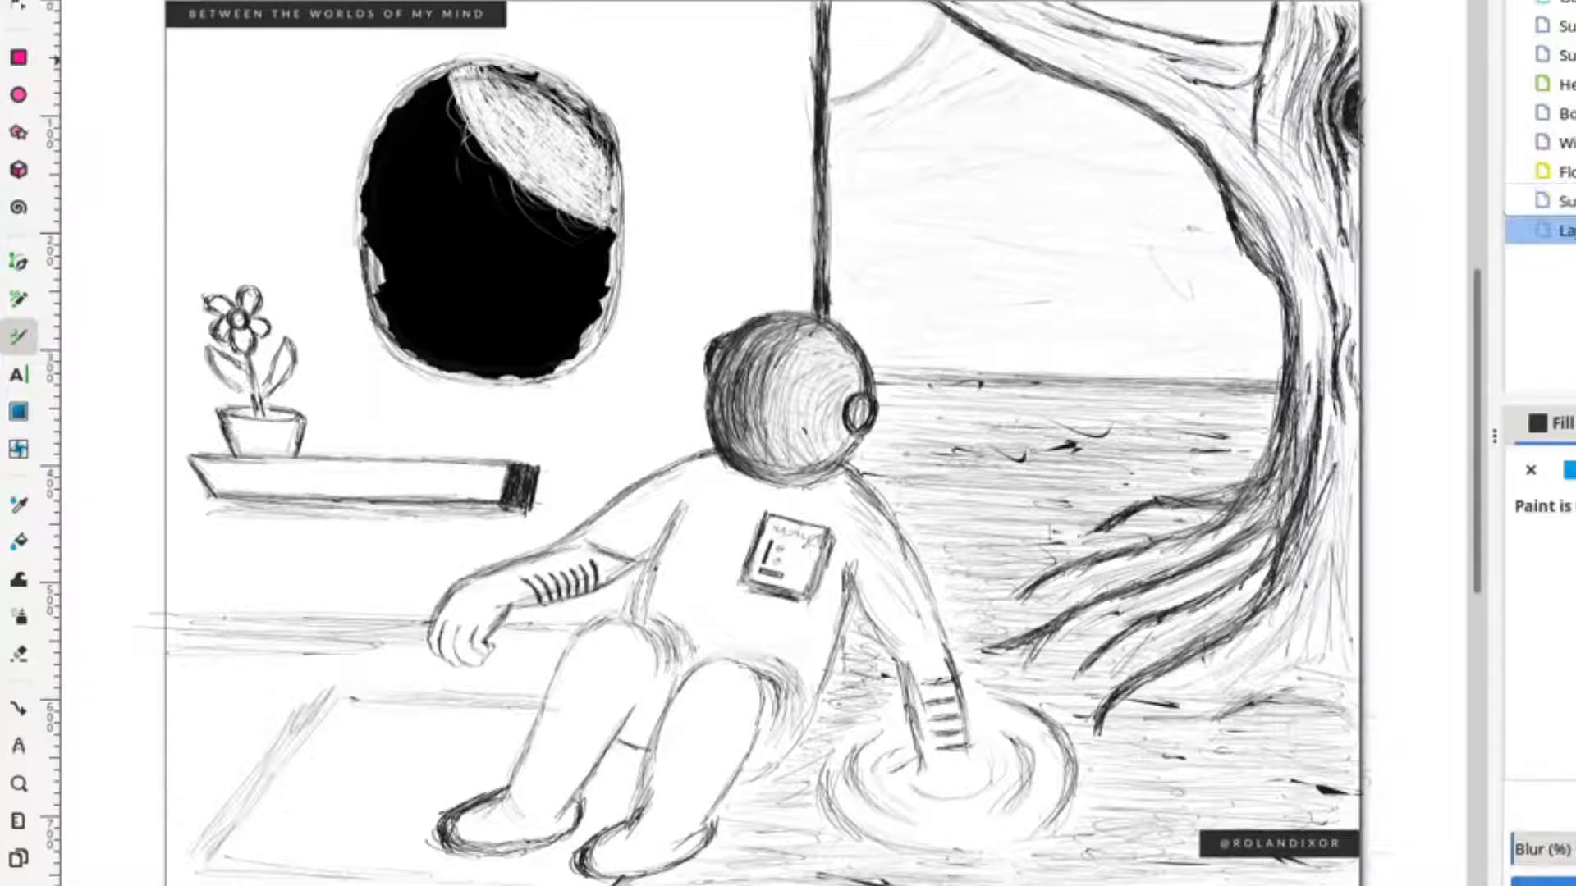
click(1565, 143)
click(1574, 143)
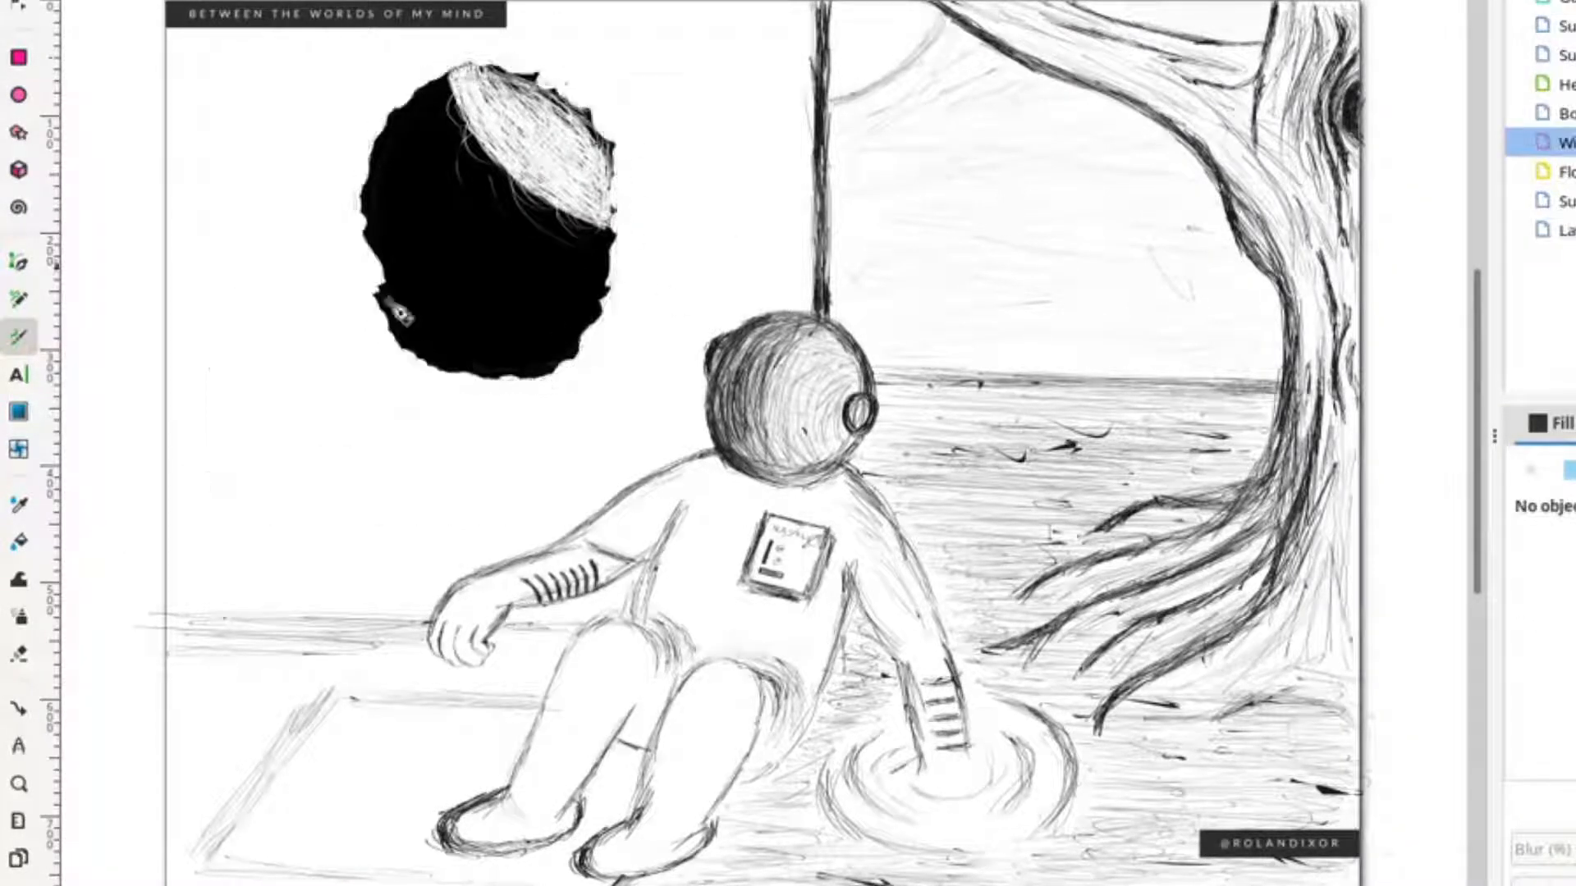
click(1574, 143)
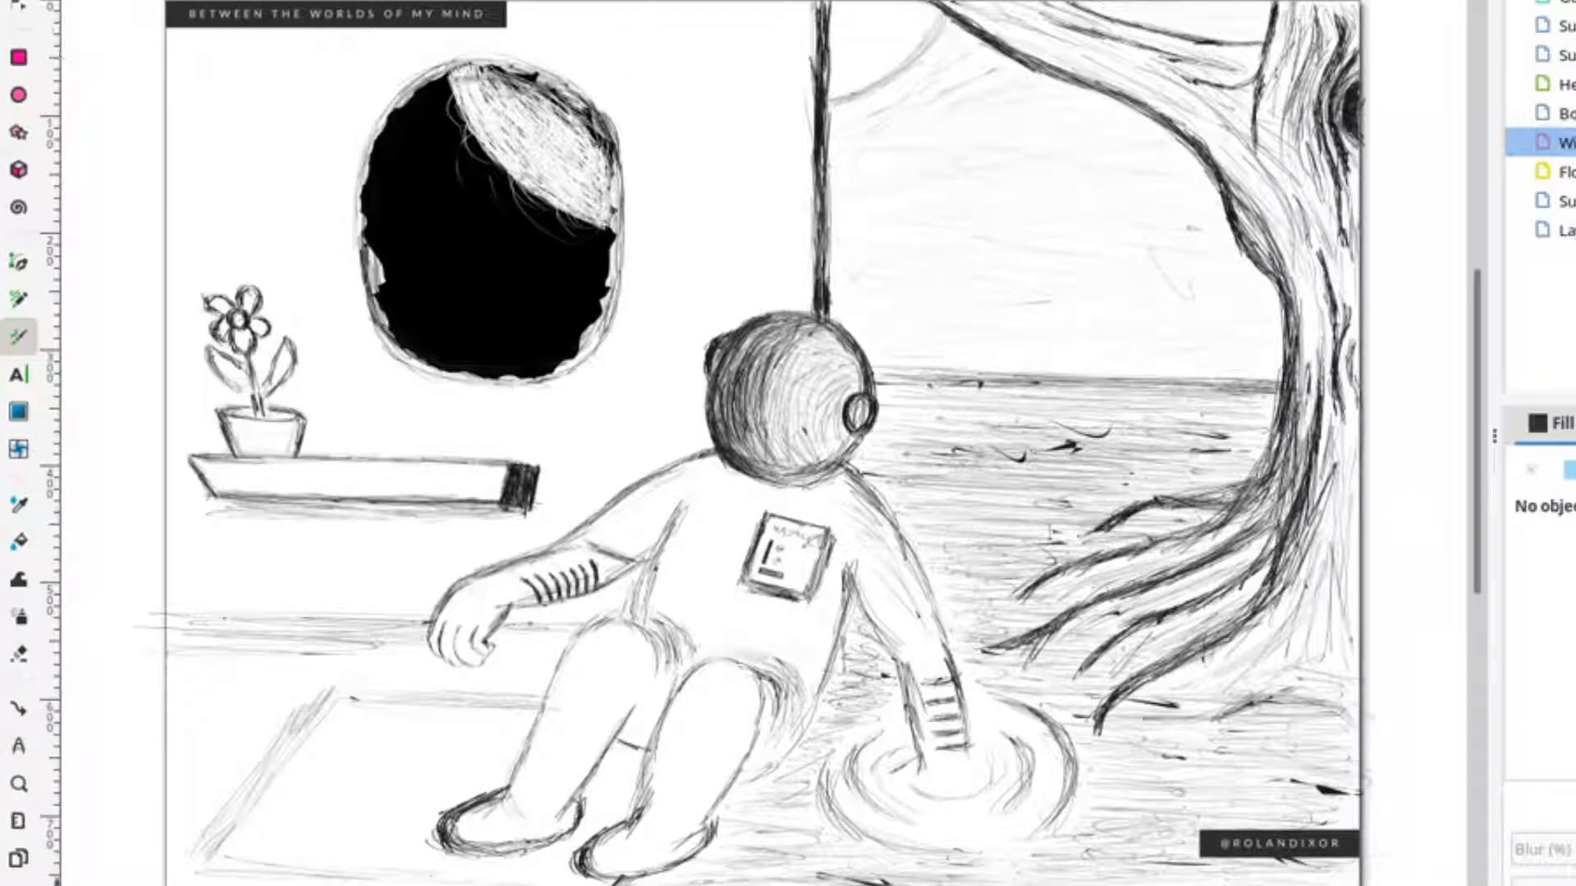
mouse_move(381, 269)
mouse_down()
mouse_move(382, 175)
mouse_move(386, 308)
mouse_move(410, 351)
mouse_move(471, 398)
mouse_move(522, 401)
mouse_up()
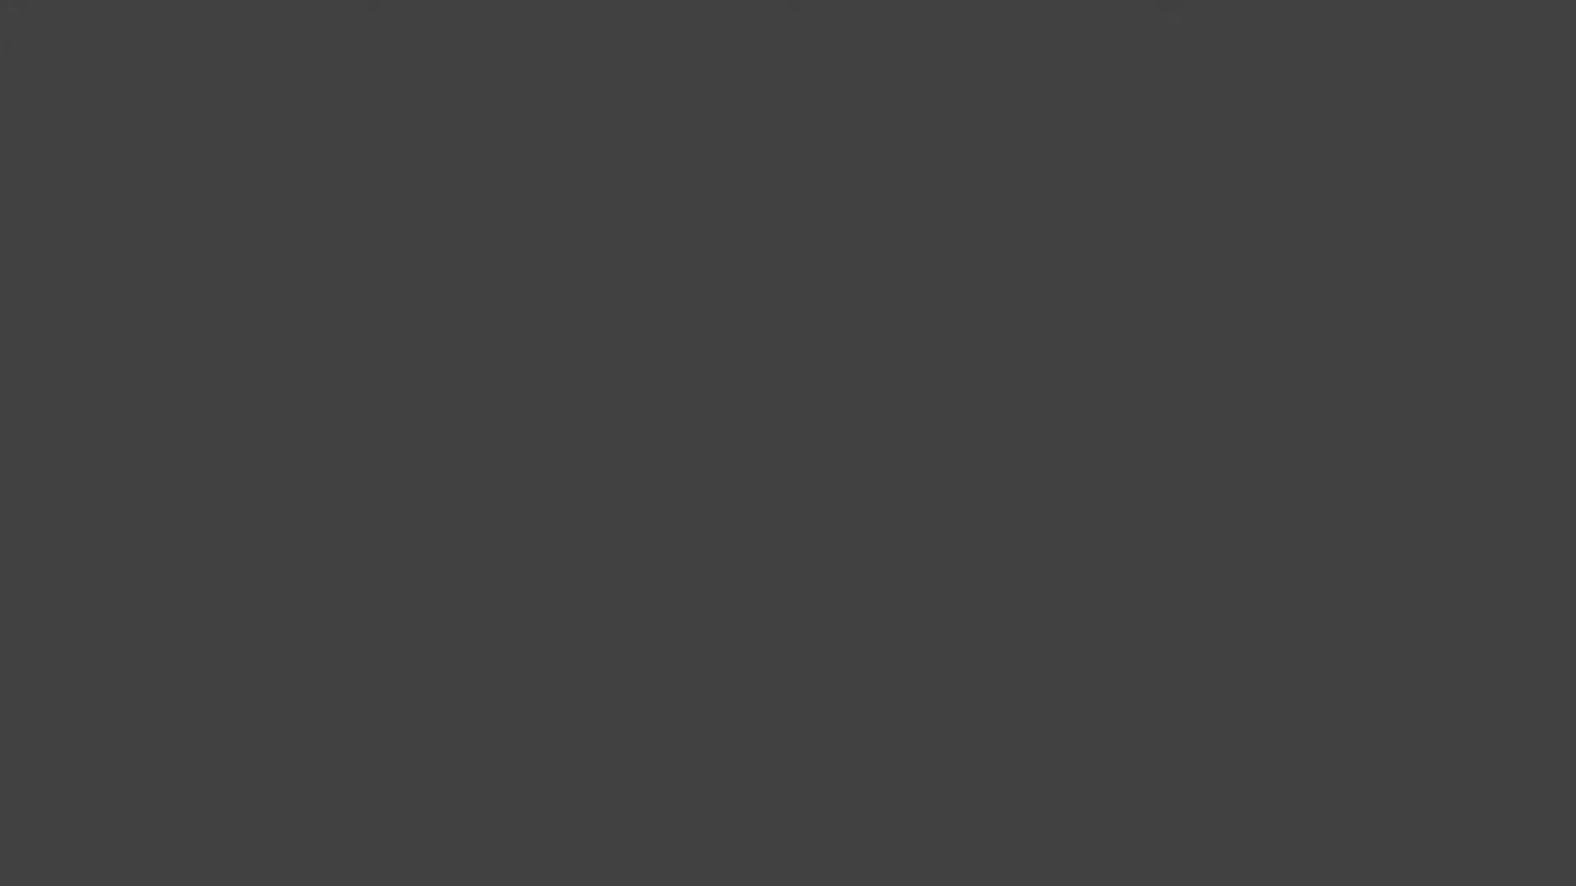